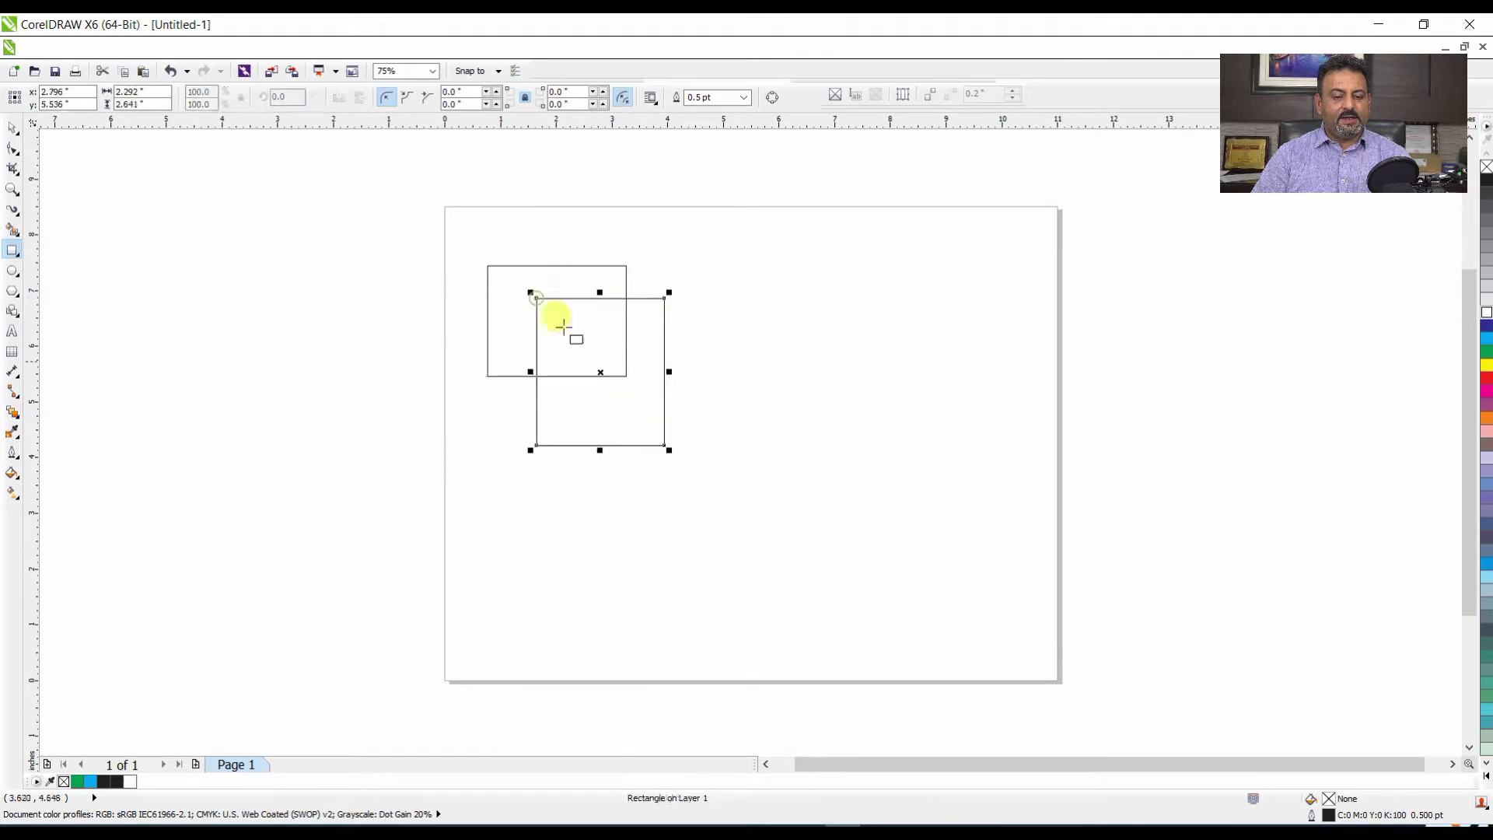
- Look through the arranging and effect commands with both overlapping rectangles selected, and delete the two rectangles from the page
{"action": "key", "text": "space"}
{"action": "left_click_drag", "start_coordinate": [443, 227], "coordinate": [776, 573]}
{"action": "left_click", "coordinate": [161, 48]}
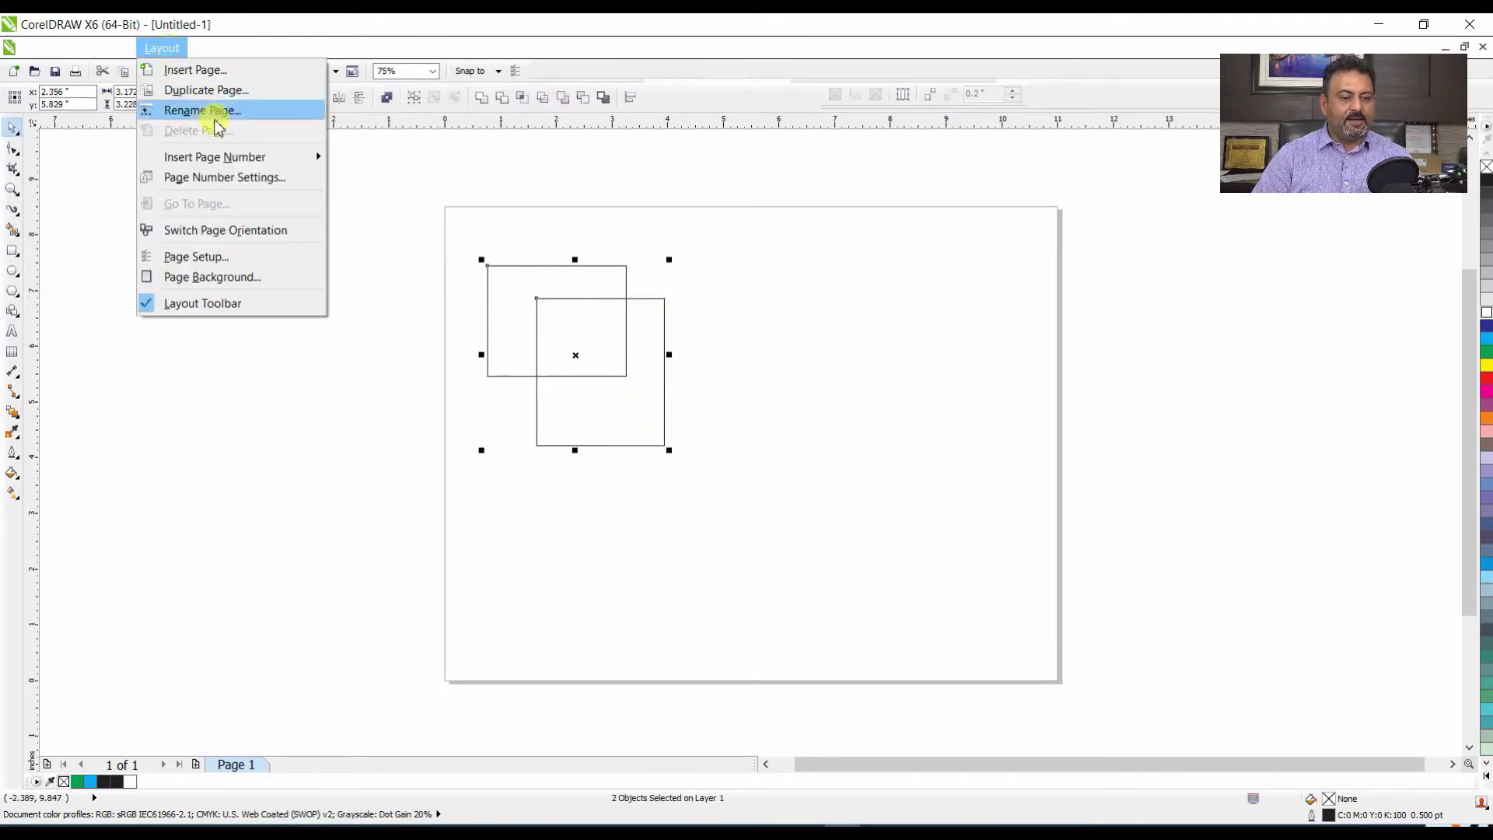
{"action": "mouse_move", "coordinate": [225, 53]}
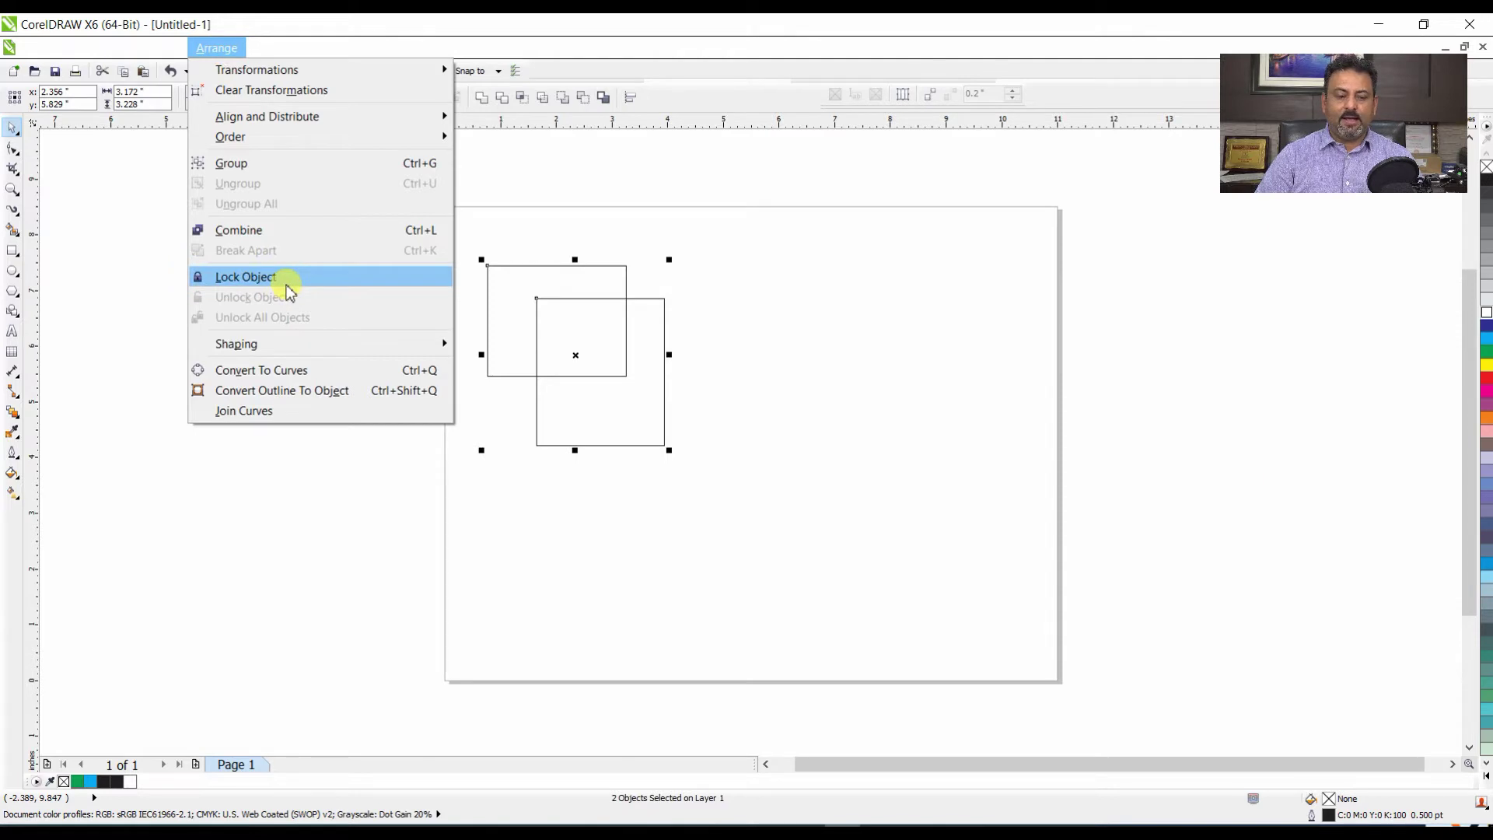
{"action": "mouse_move", "coordinate": [300, 343]}
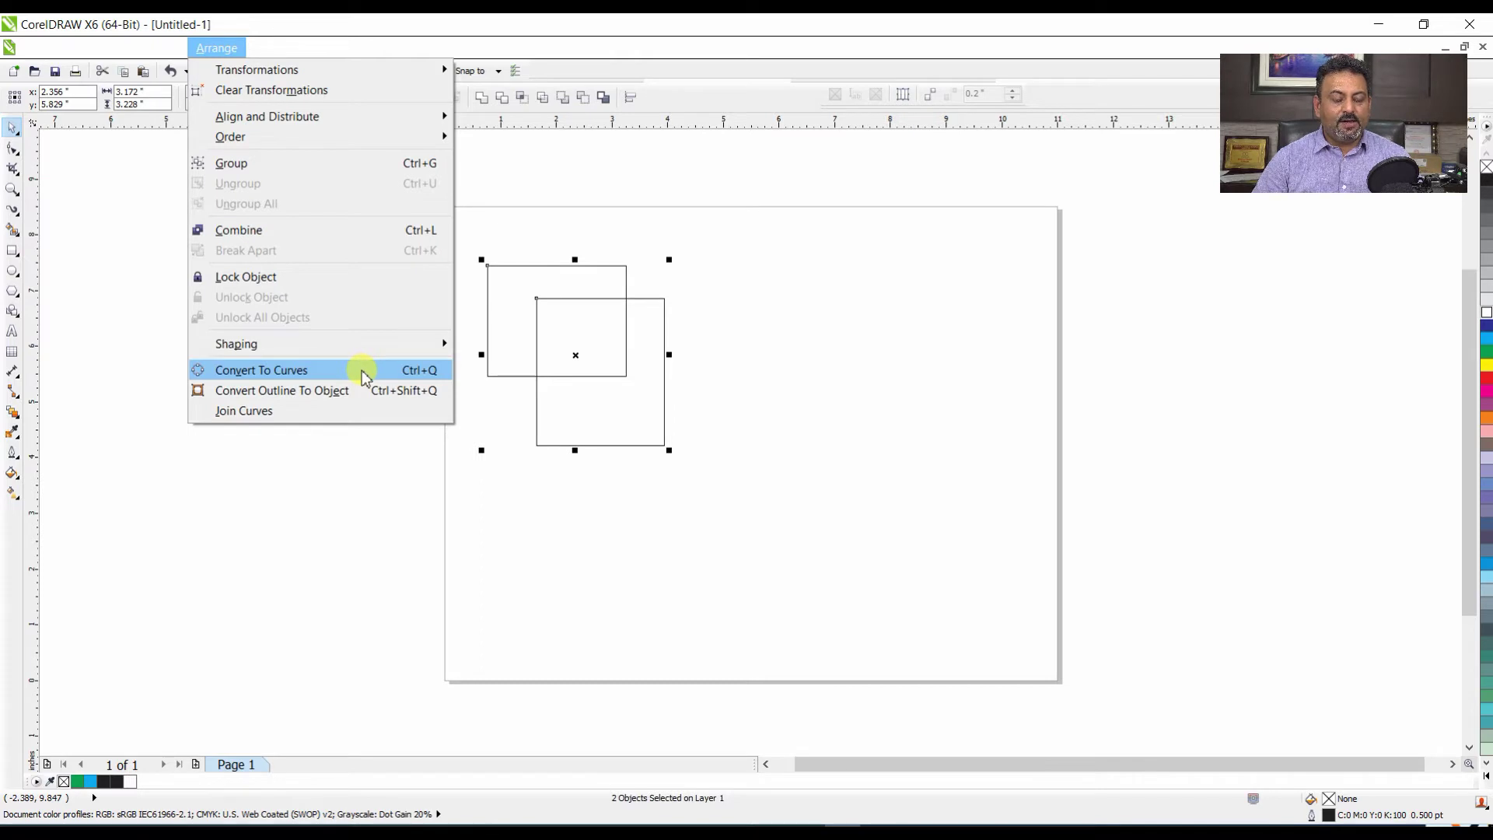
{"action": "mouse_move", "coordinate": [296, 76]}
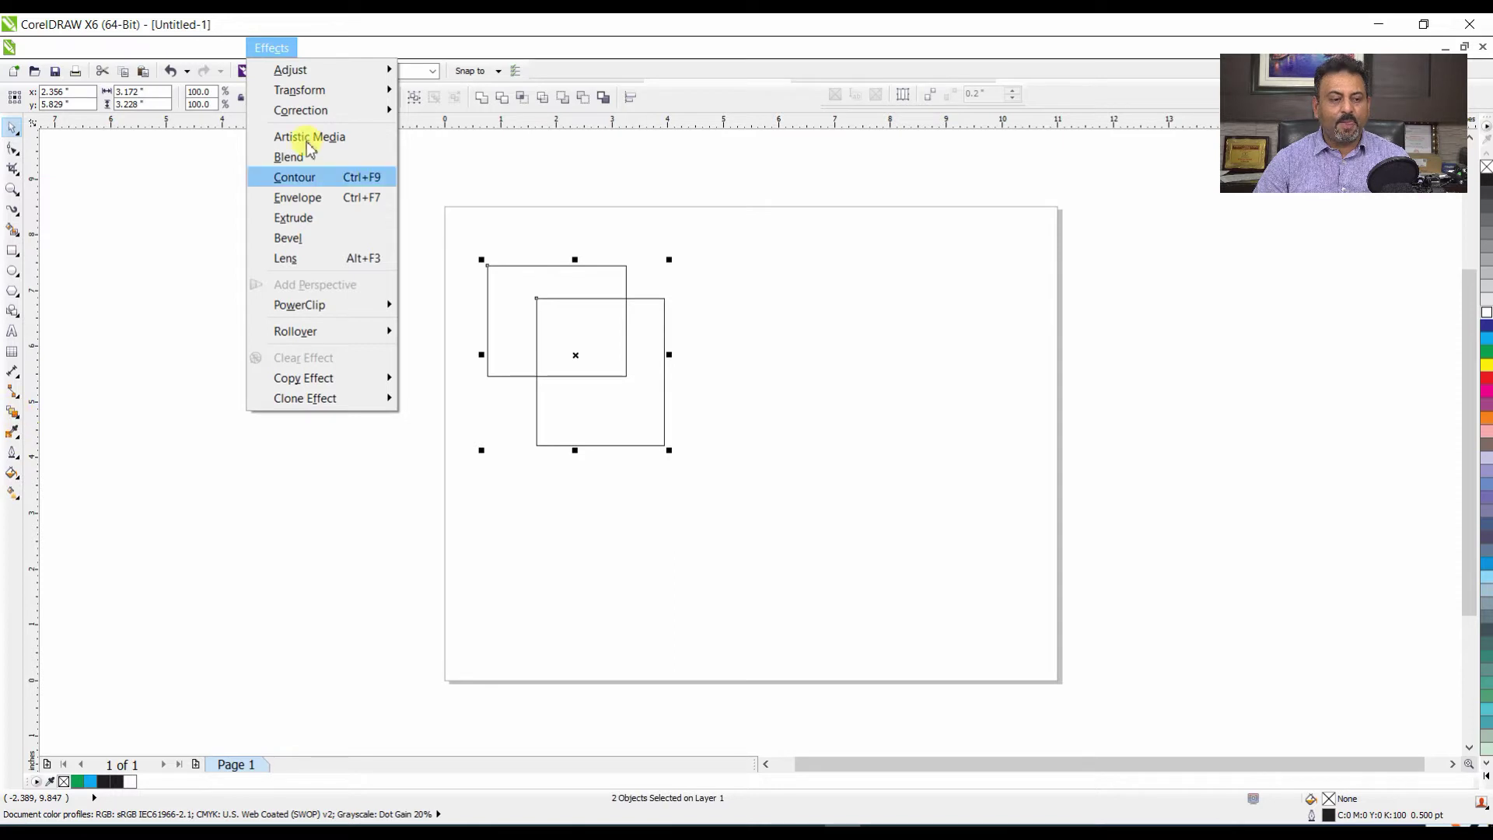
{"action": "mouse_move", "coordinate": [301, 112]}
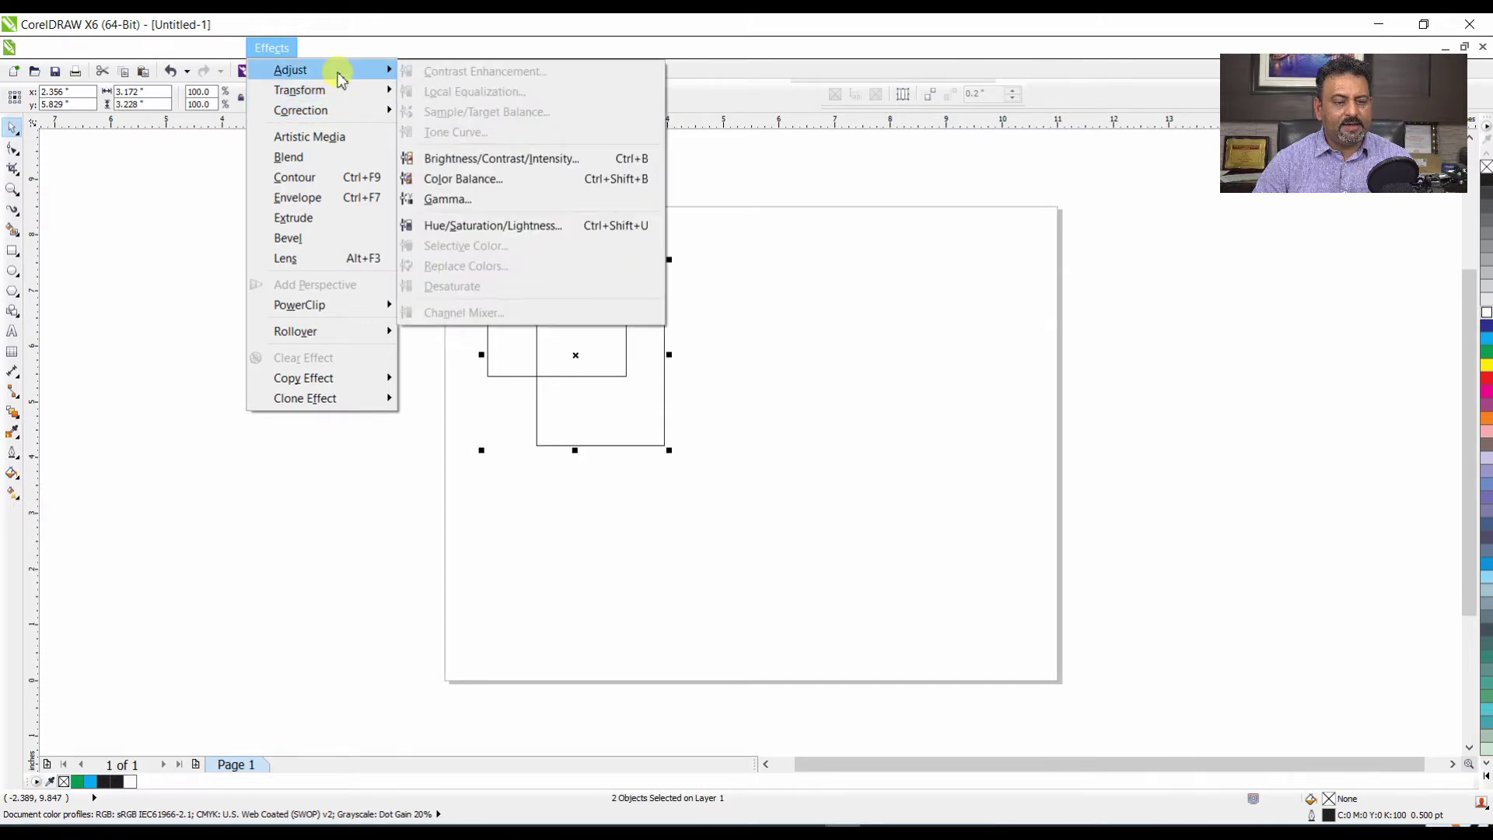
{"action": "mouse_move", "coordinate": [243, 76]}
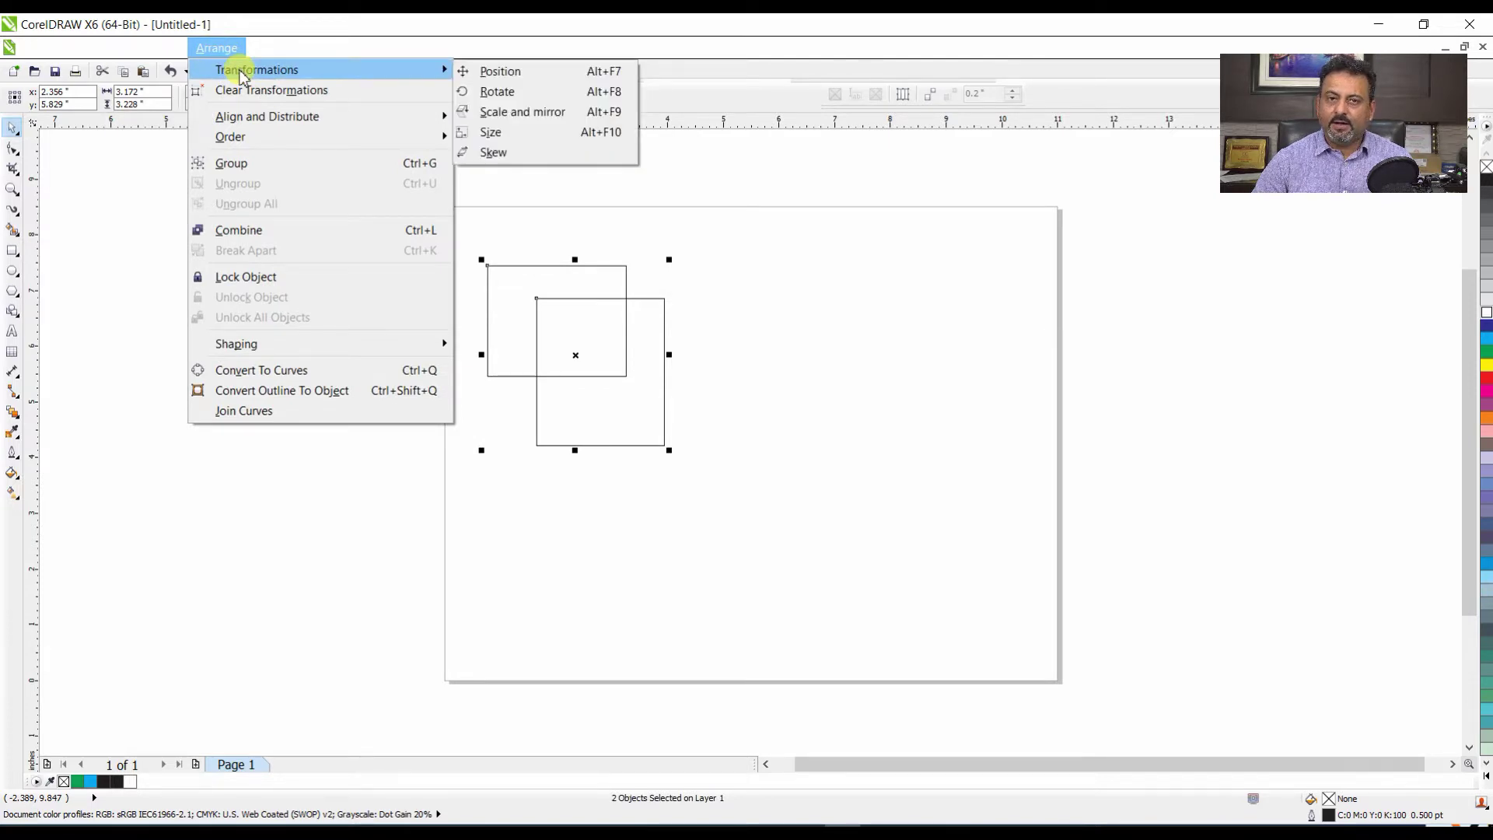
{"action": "mouse_move", "coordinate": [282, 48]}
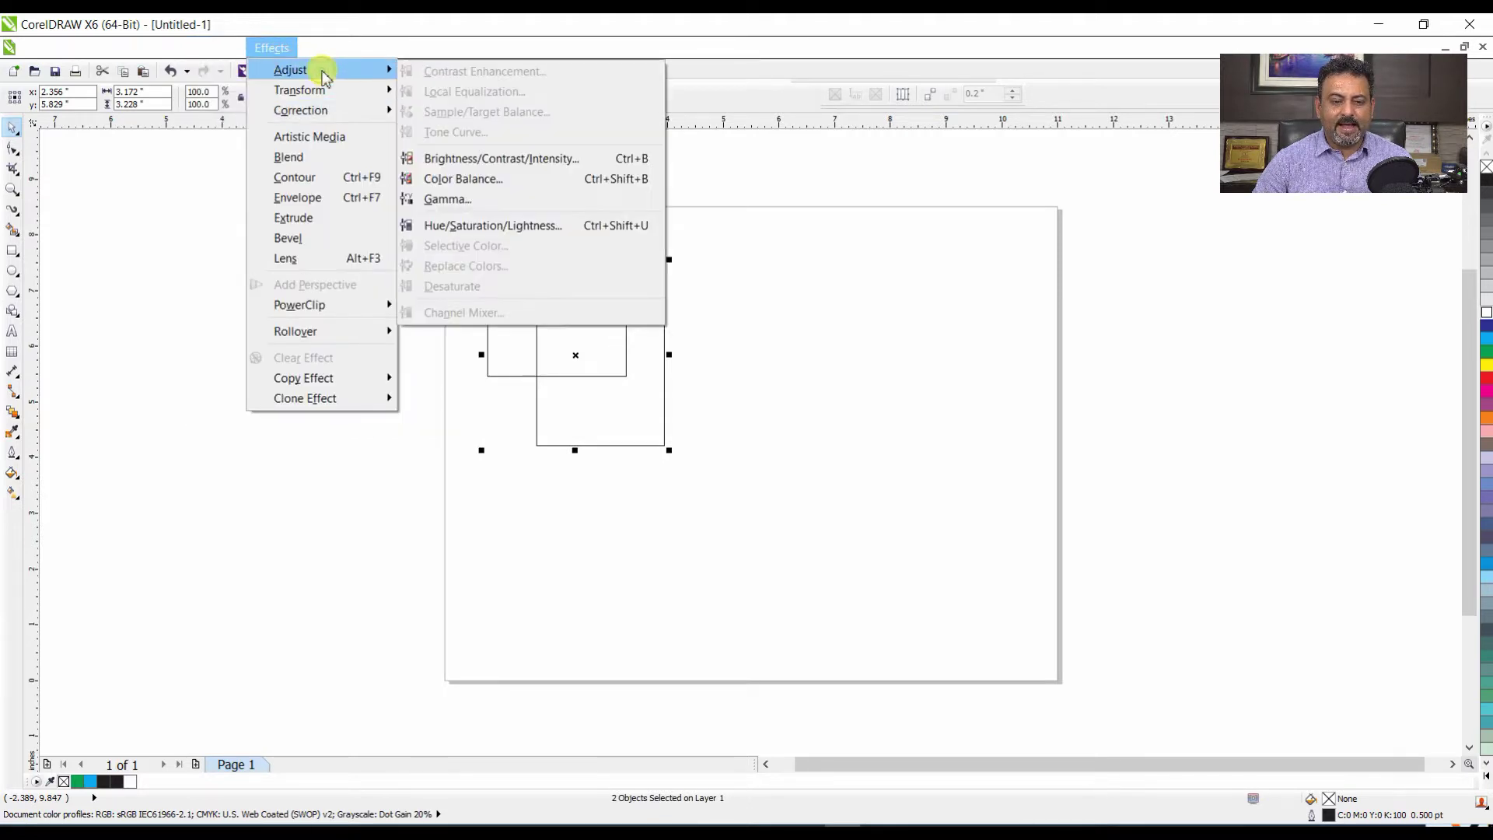
{"action": "left_click", "coordinate": [681, 215]}
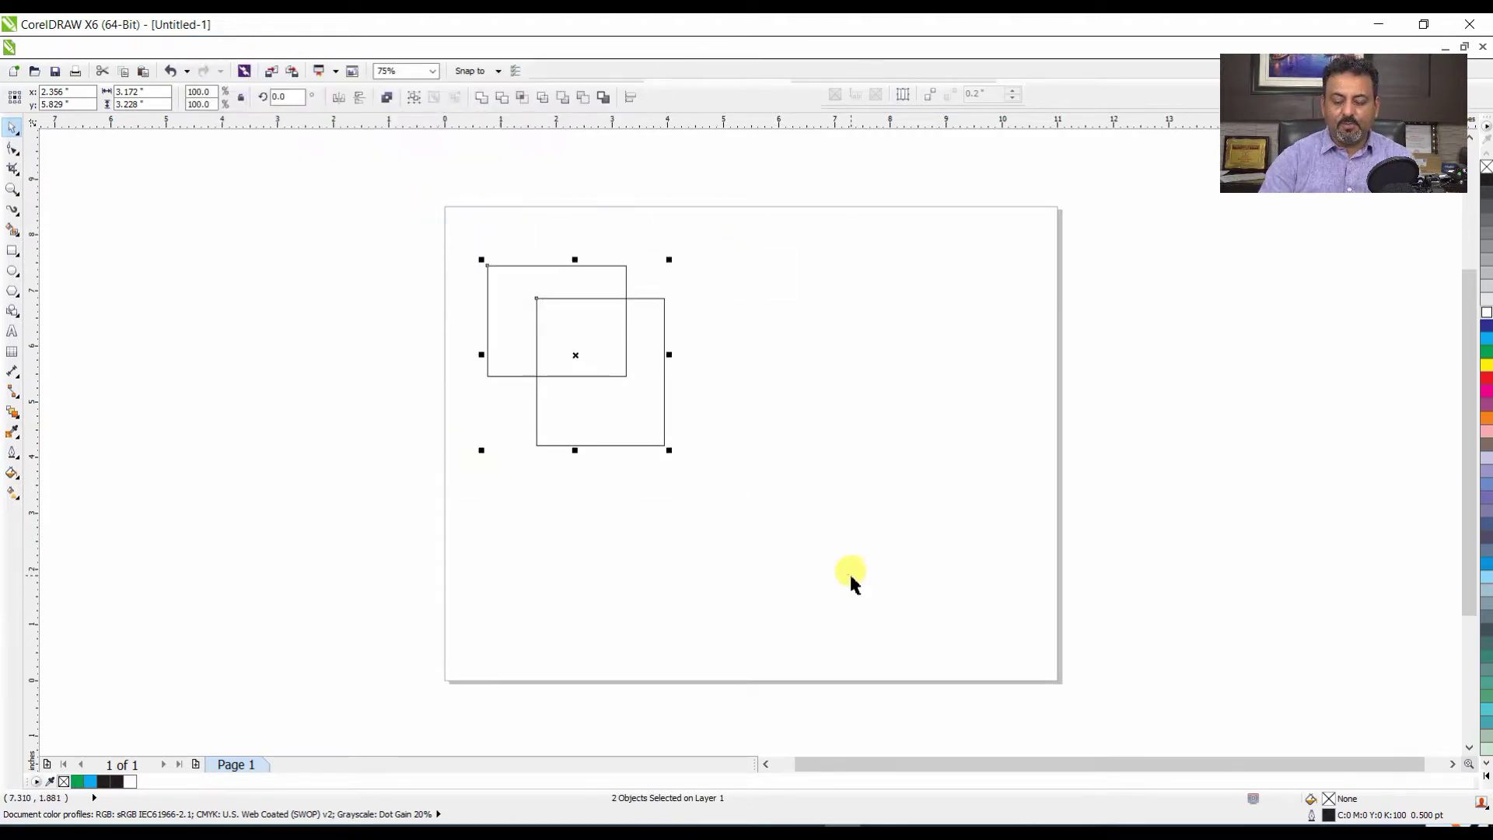
{"action": "key", "text": "Delete"}
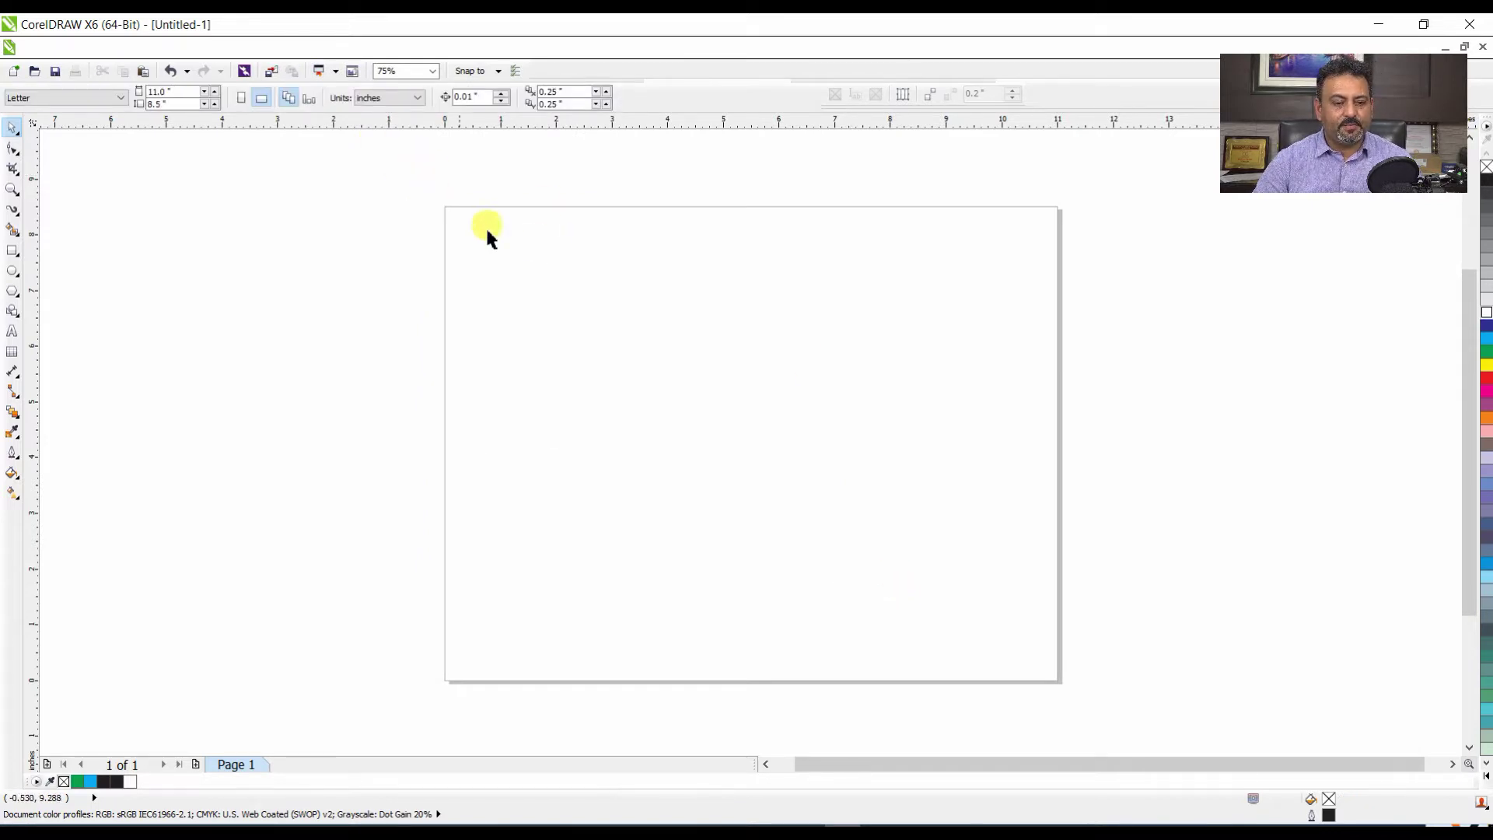
- Import the portrait photo 3c9333d73b0e331e09249e32eba817d4.jpg at about 2.83 by 4.4 inches and shift it slightly toward the page's upper left
{"action": "left_click_drag", "start_coordinate": [493, 256], "coordinate": [1007, 628]}
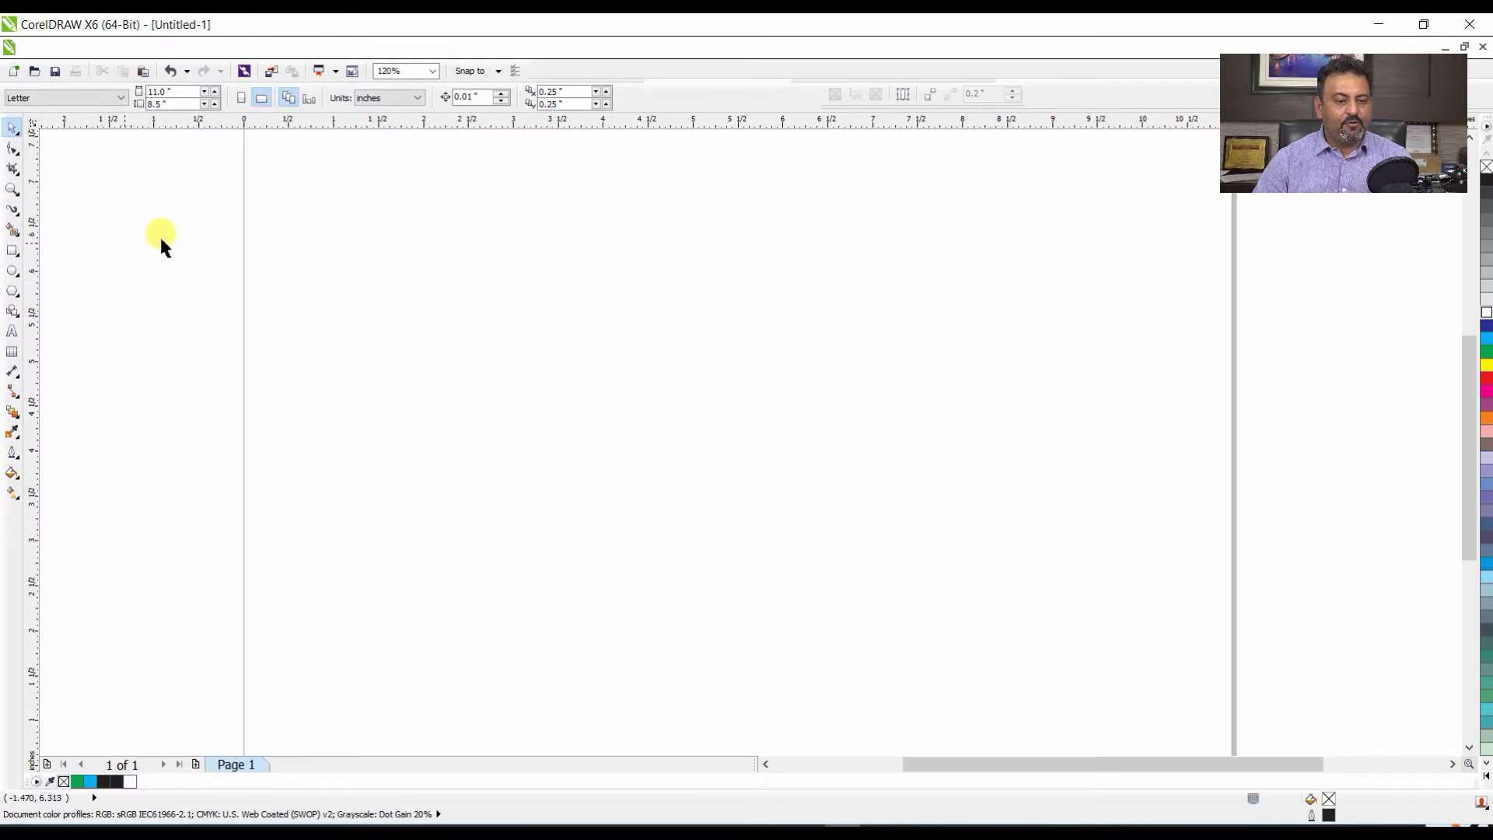
{"action": "left_click", "coordinate": [271, 71]}
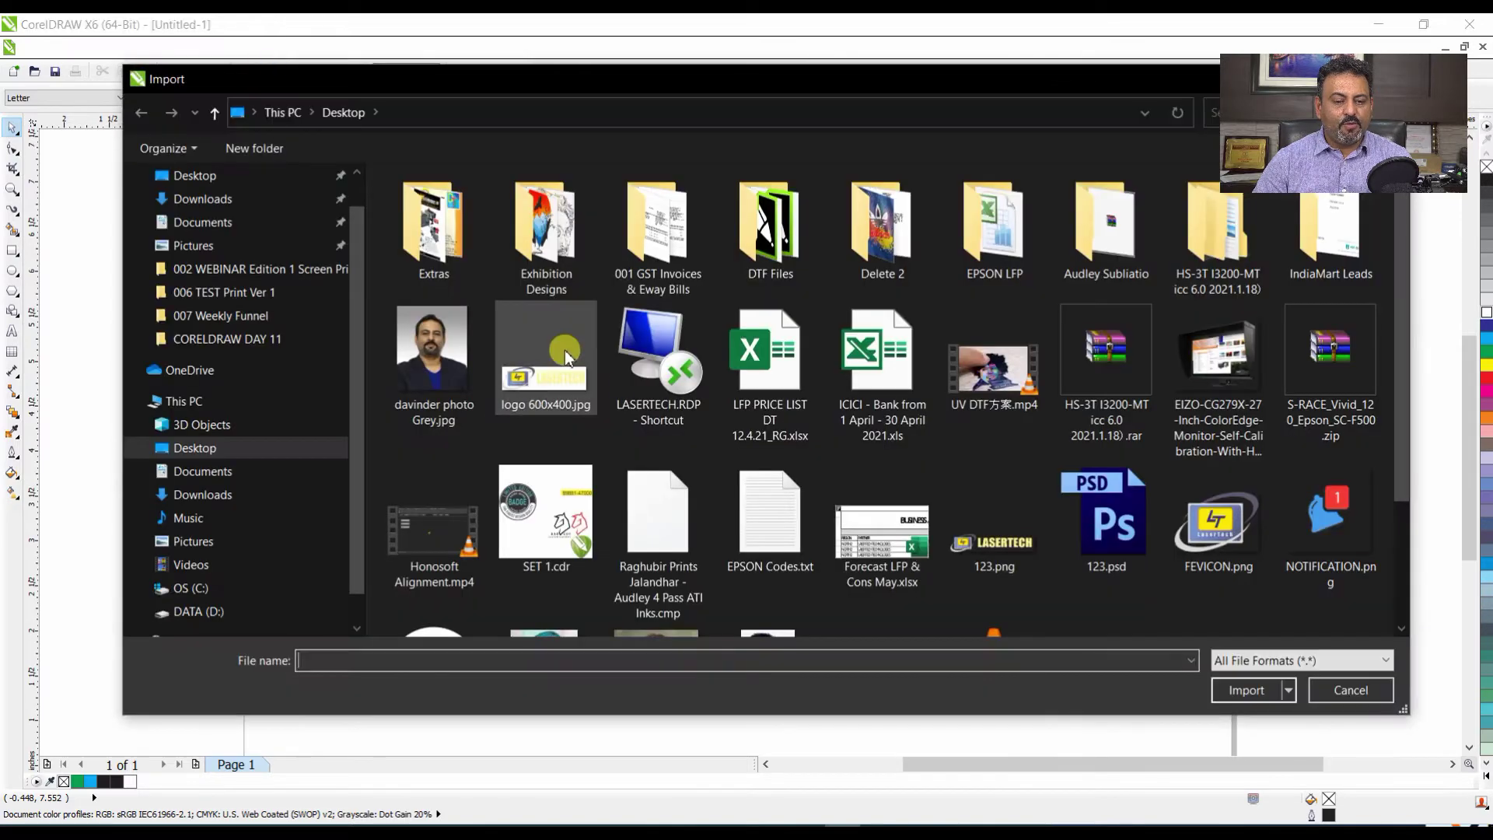
{"action": "scroll", "coordinate": [1015, 400], "scroll_direction": "down", "scroll_amount": 2}
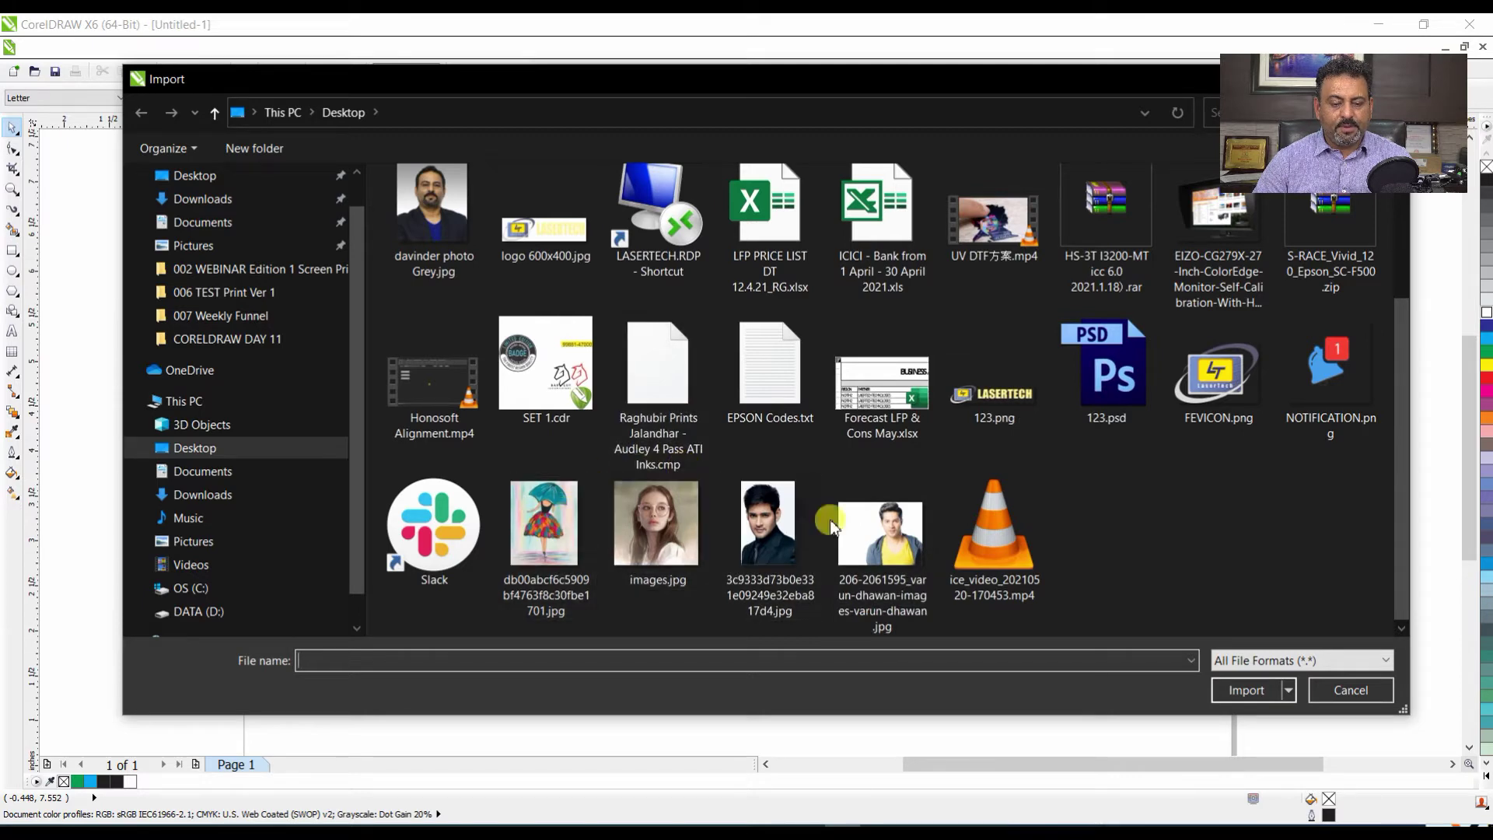
{"action": "left_click", "coordinate": [767, 529]}
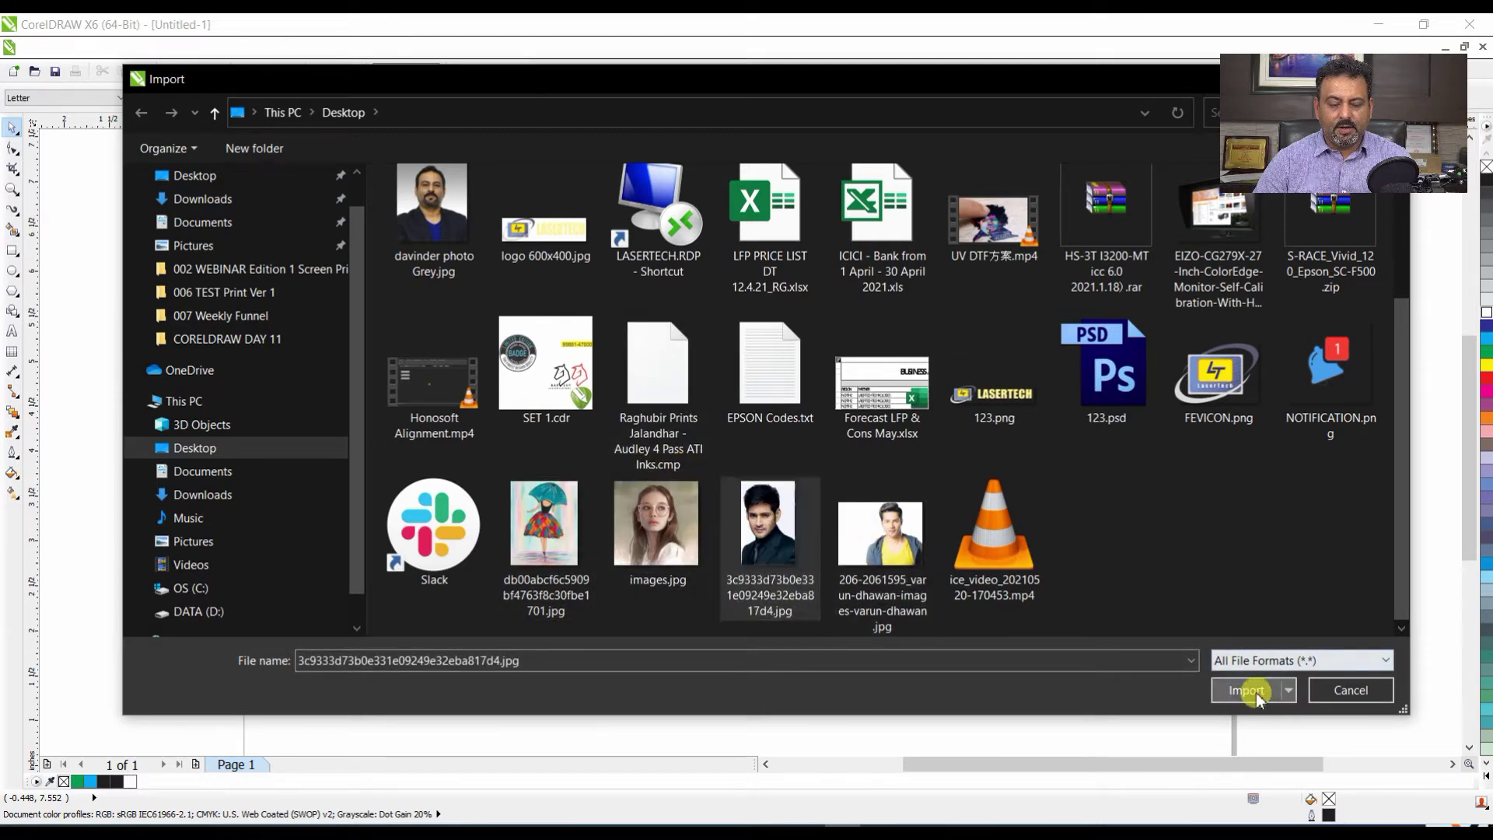
{"action": "left_click", "coordinate": [1246, 689]}
{"action": "left_click_drag", "start_coordinate": [586, 279], "coordinate": [1059, 676]}
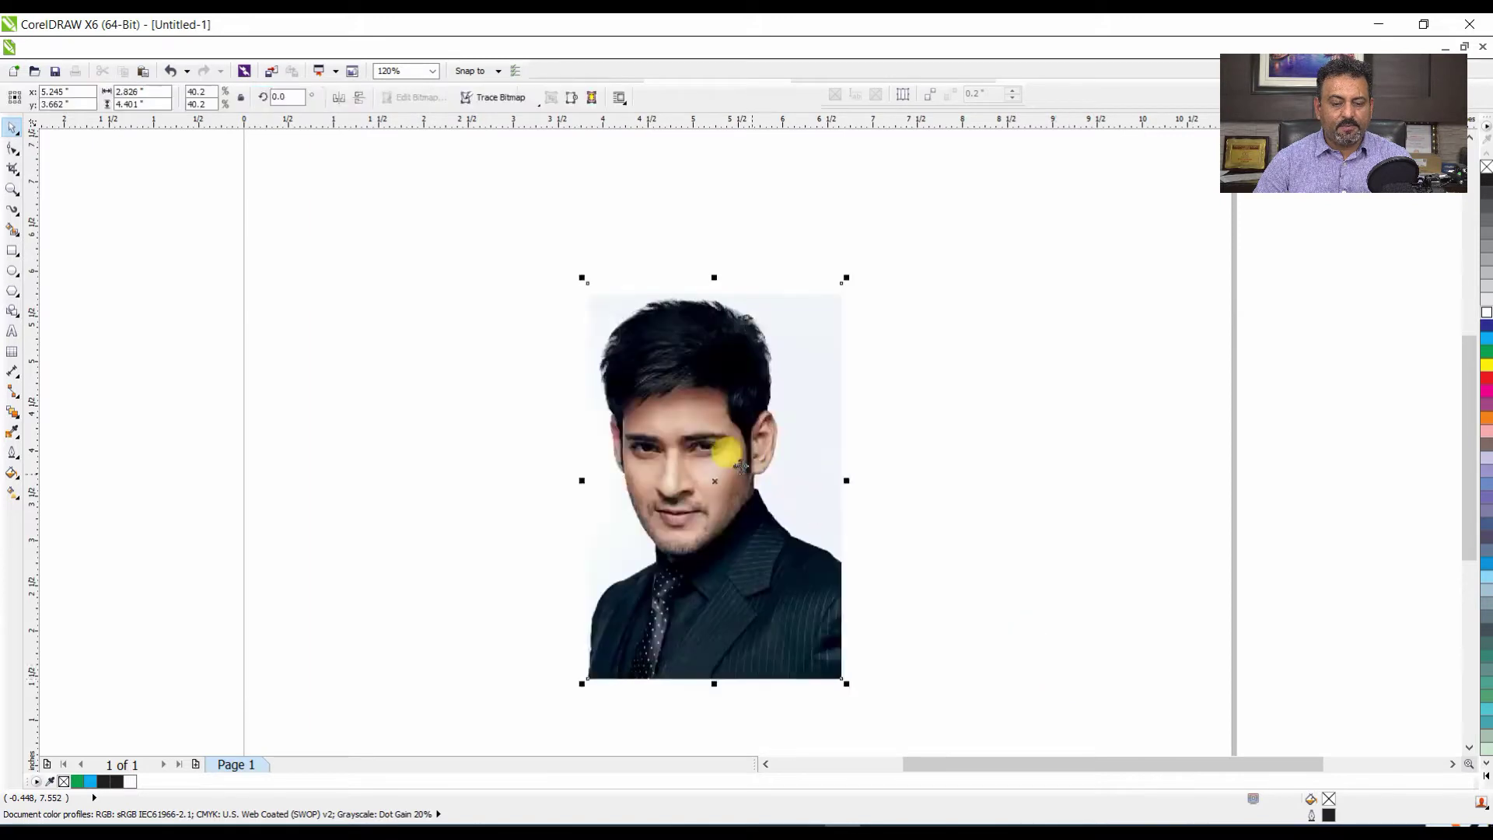
{"action": "left_click_drag", "start_coordinate": [740, 467], "coordinate": [682, 417]}
{"action": "left_click", "coordinate": [886, 408]}
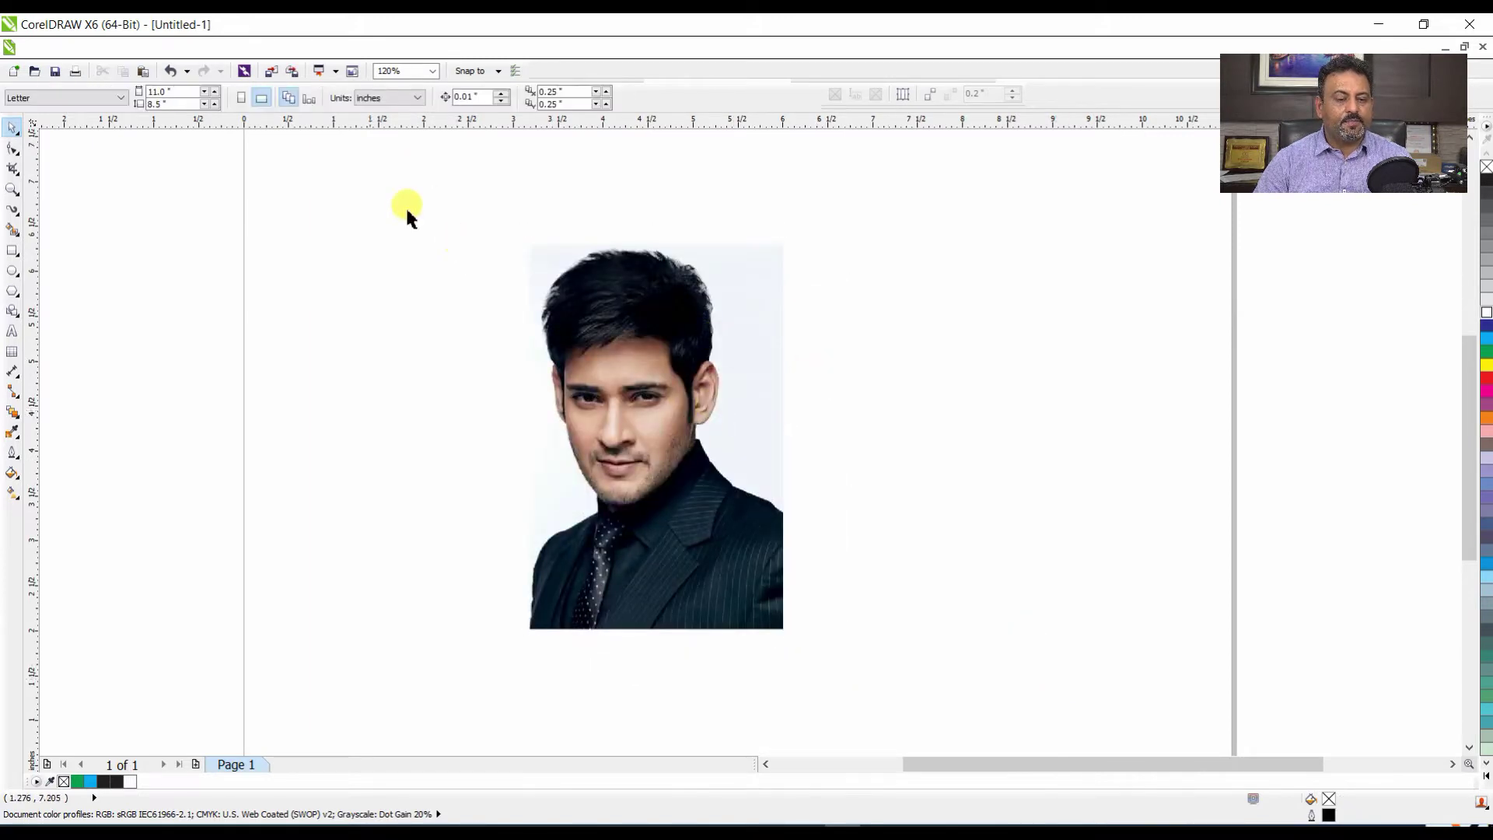
- Start Contrast Enhancement on the portrait photo and preview it with the lower output range value set to 9
{"action": "key", "text": "ctrl+a"}
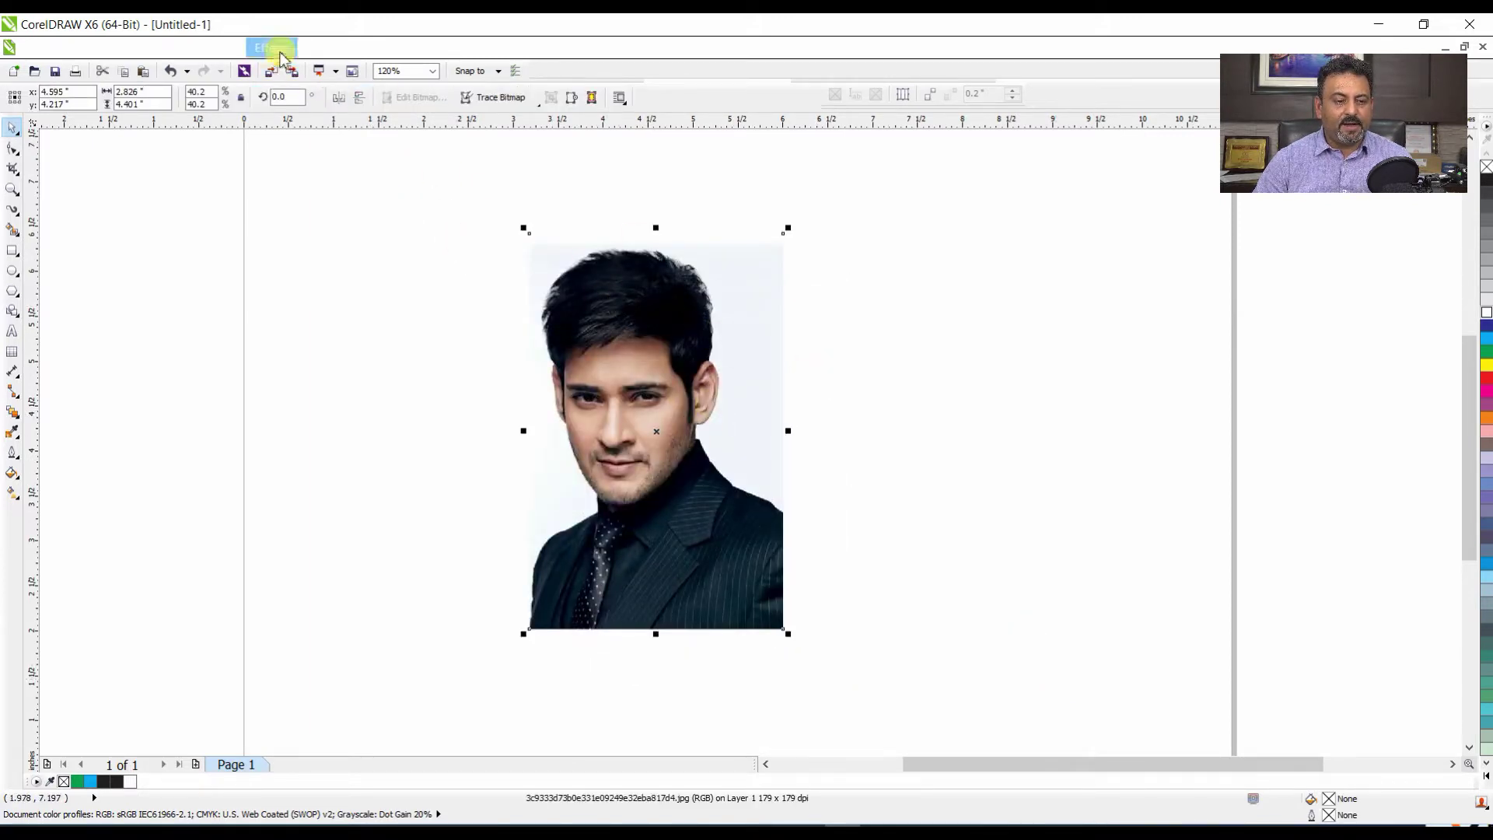
{"action": "left_click", "coordinate": [281, 53]}
{"action": "mouse_move", "coordinate": [300, 76]}
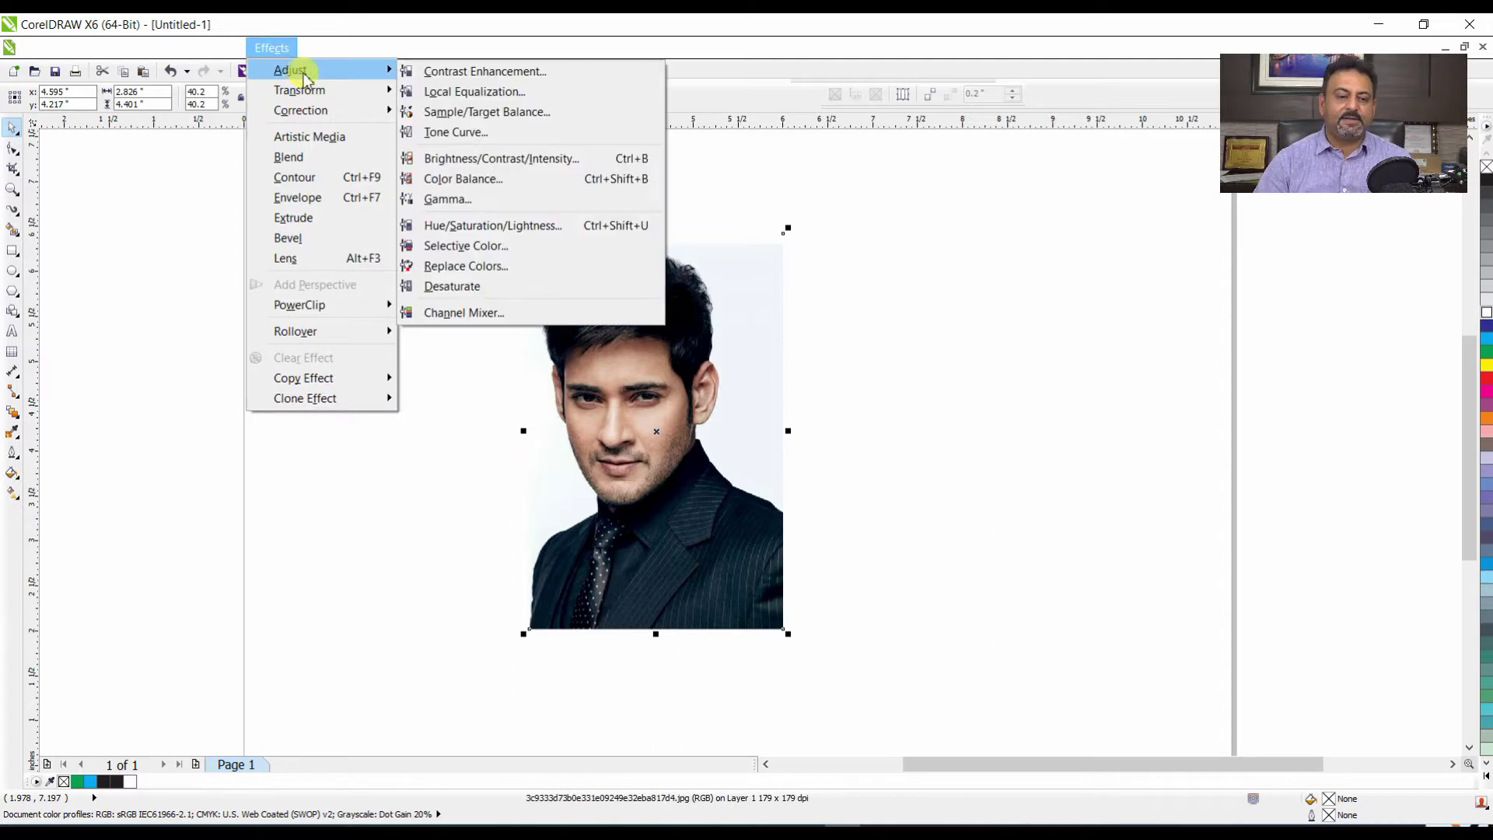
{"action": "left_click", "coordinate": [470, 82]}
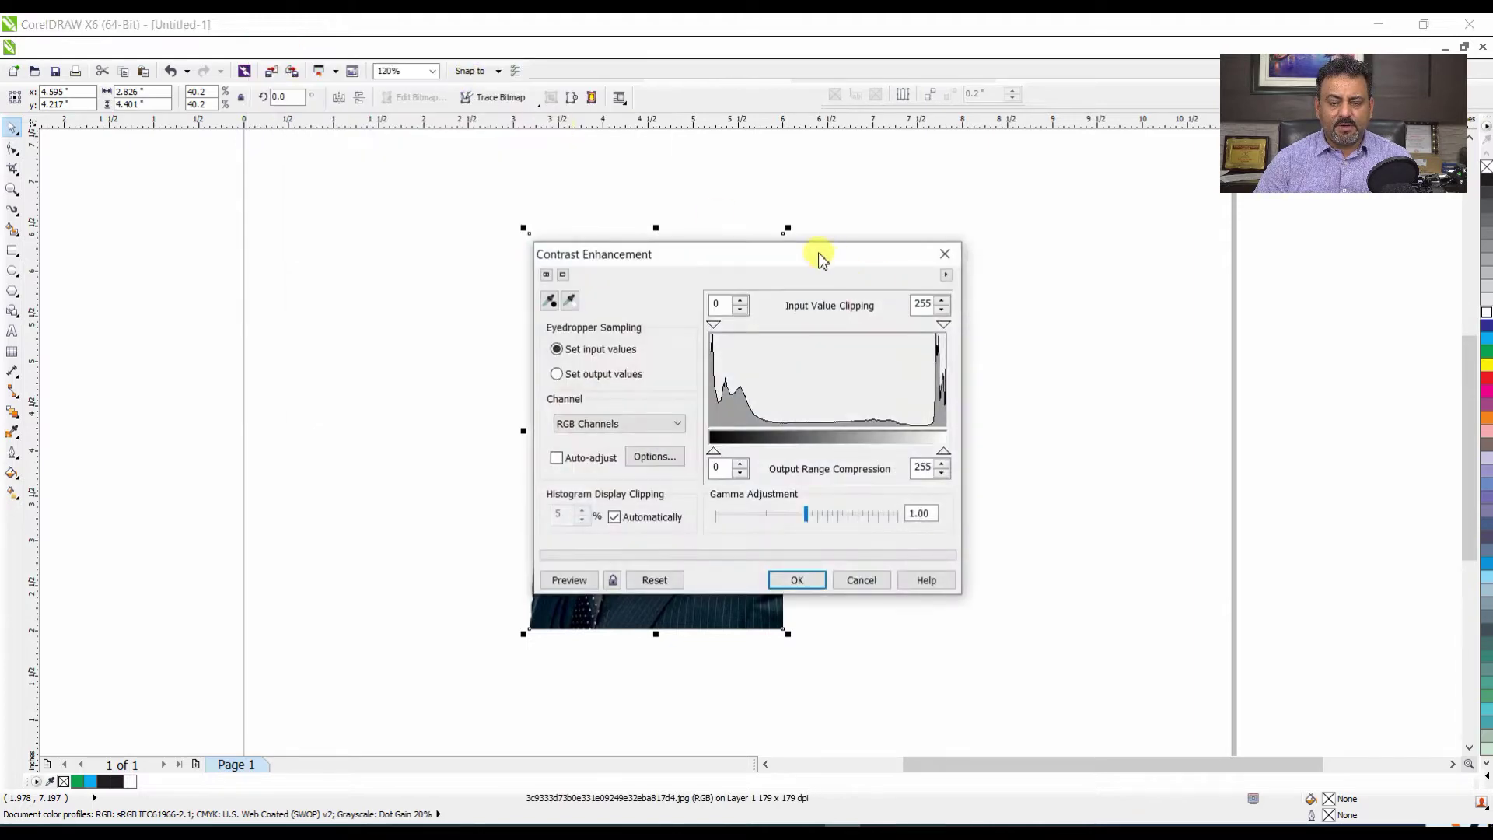
{"action": "left_click_drag", "start_coordinate": [820, 253], "coordinate": [1212, 142]}
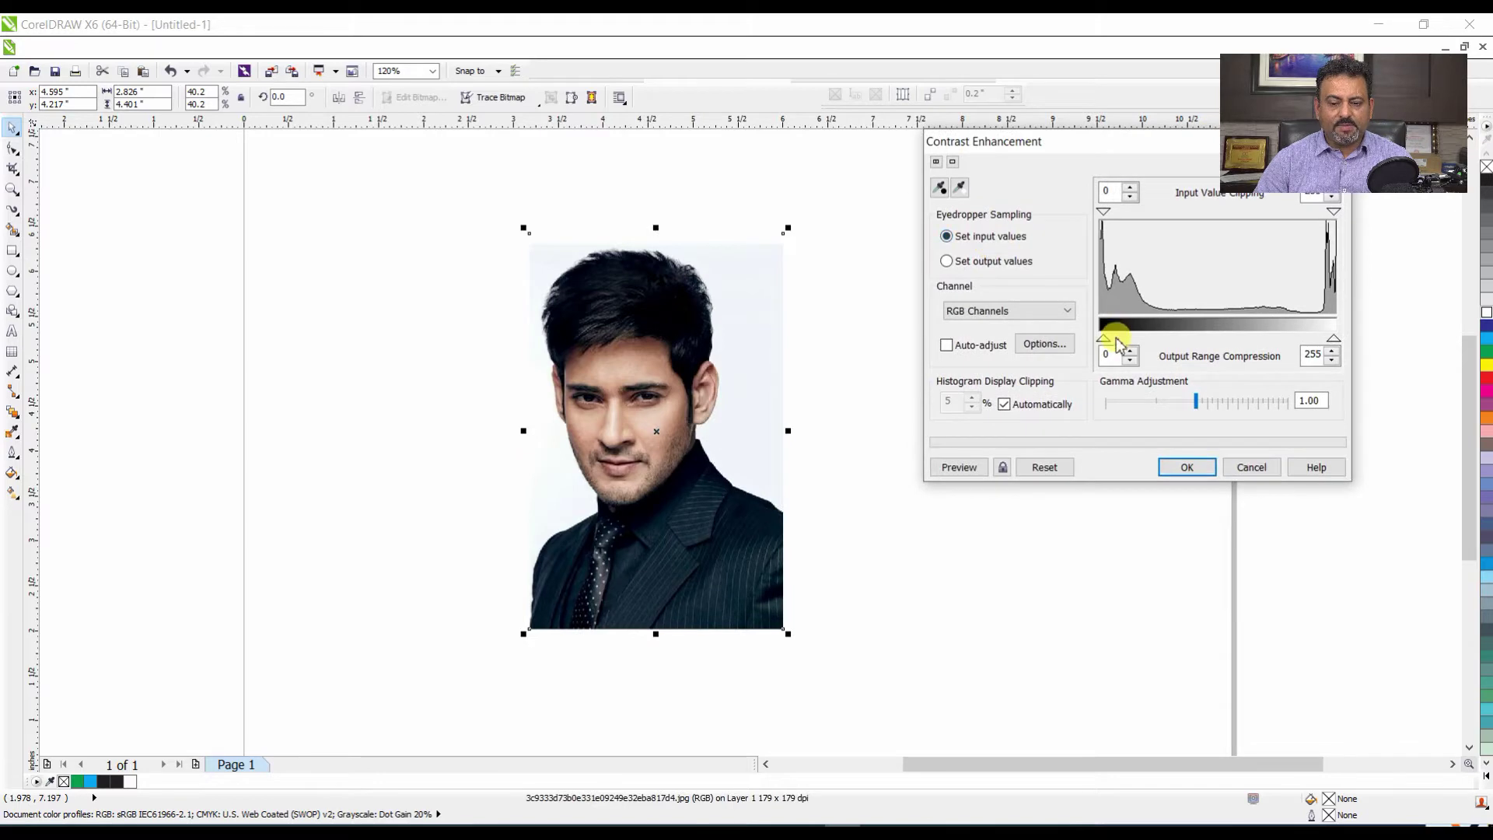
{"action": "left_click_drag", "start_coordinate": [1107, 346], "coordinate": [1113, 348]}
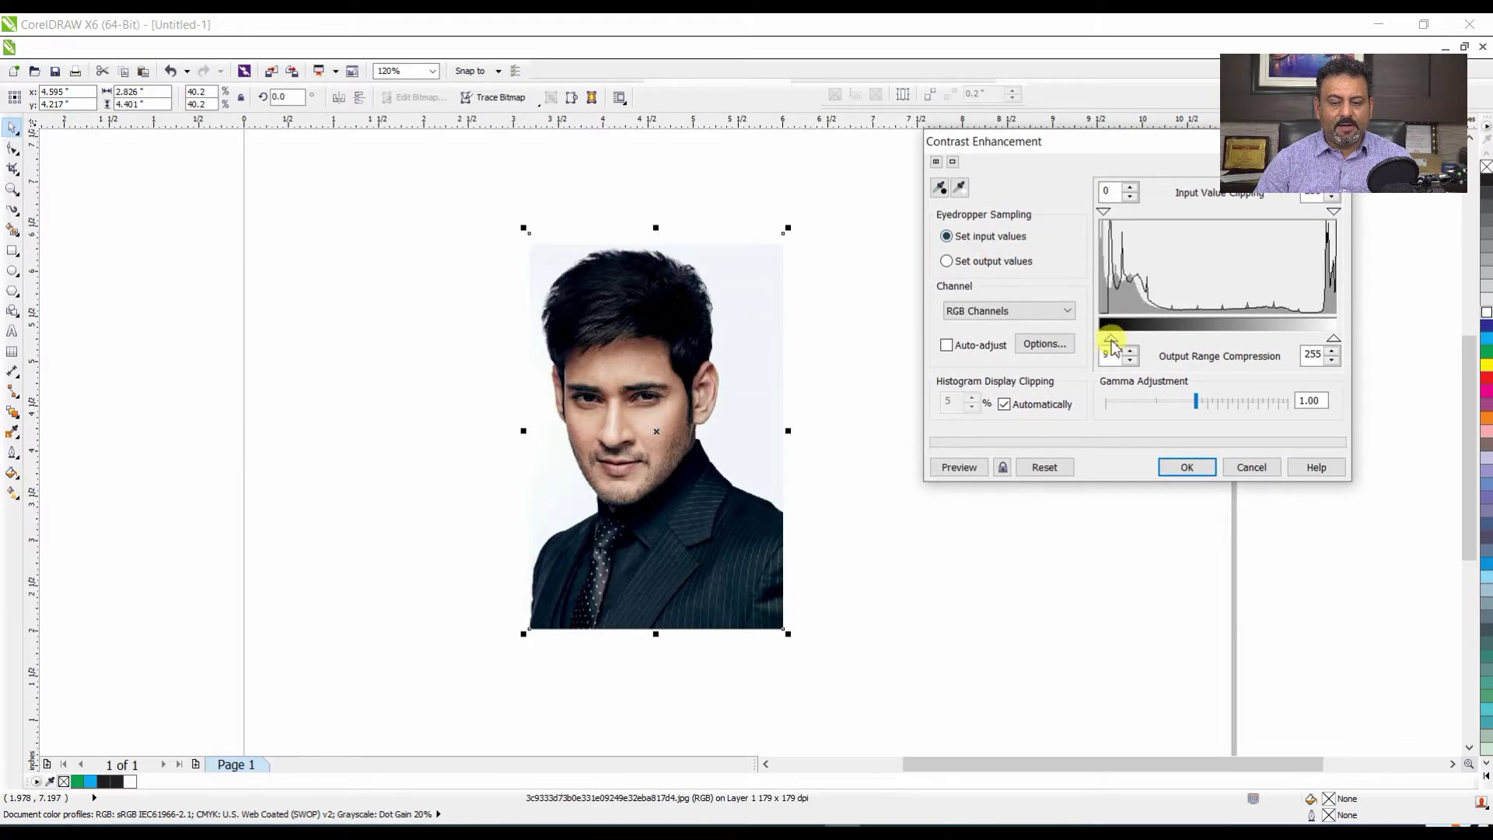
{"action": "left_click", "coordinate": [958, 467]}
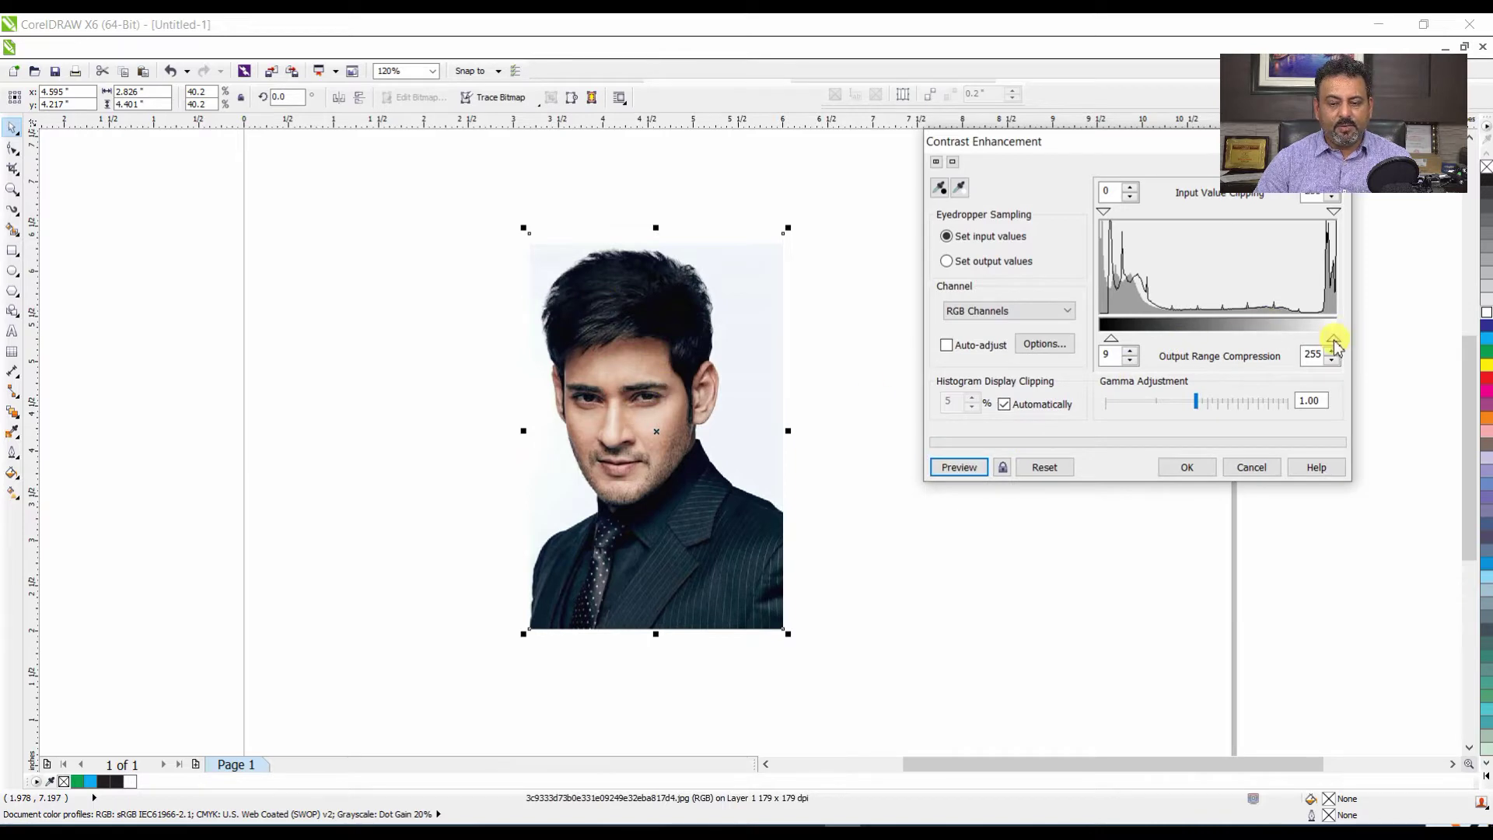
- Preview the photo with the upper output range value at 165, and preview it again with the value restored to 255
{"action": "left_click_drag", "start_coordinate": [1334, 345], "coordinate": [1252, 340]}
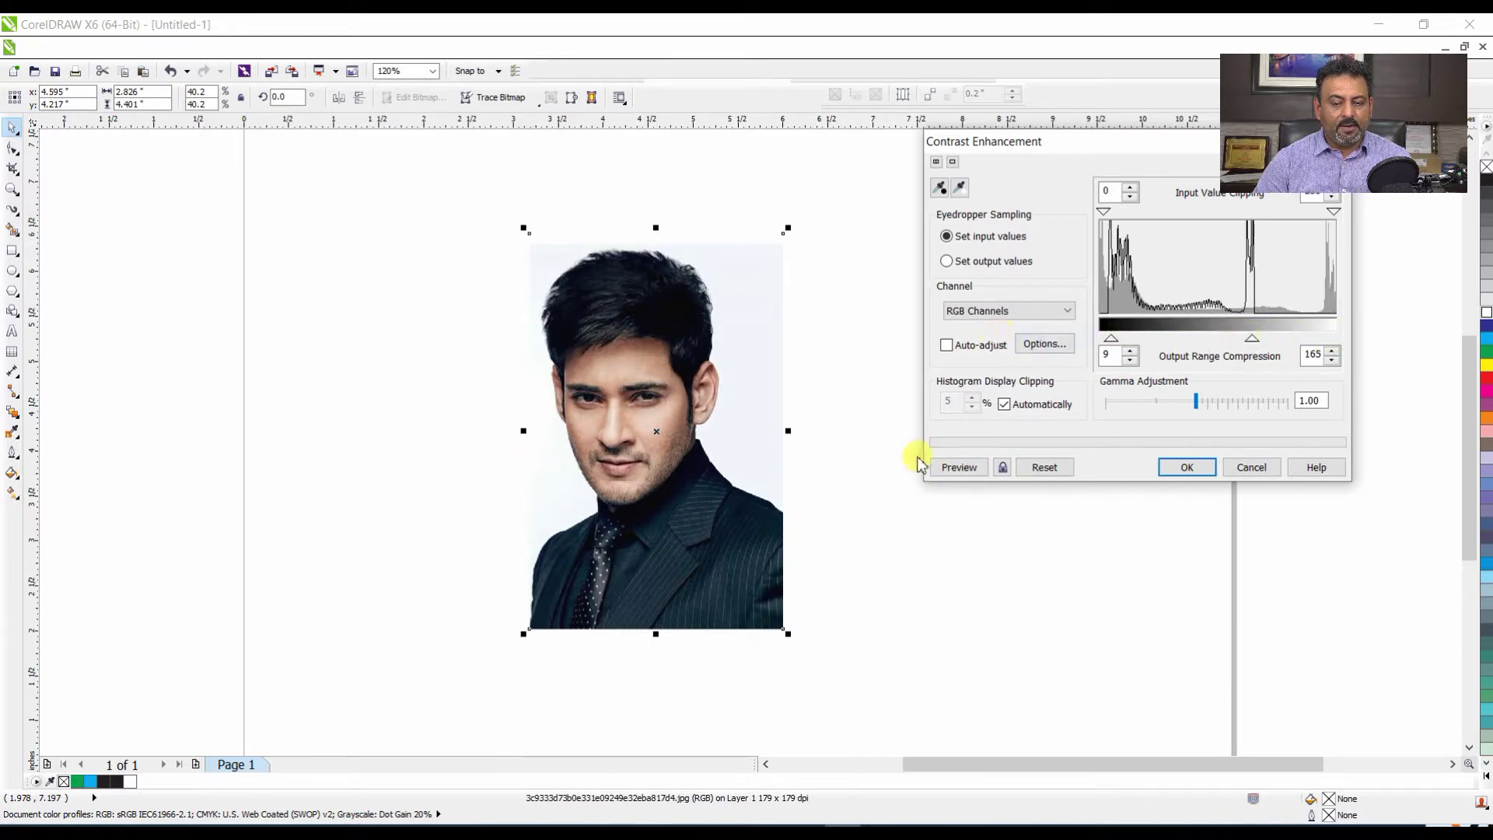
{"action": "left_click", "coordinate": [959, 467]}
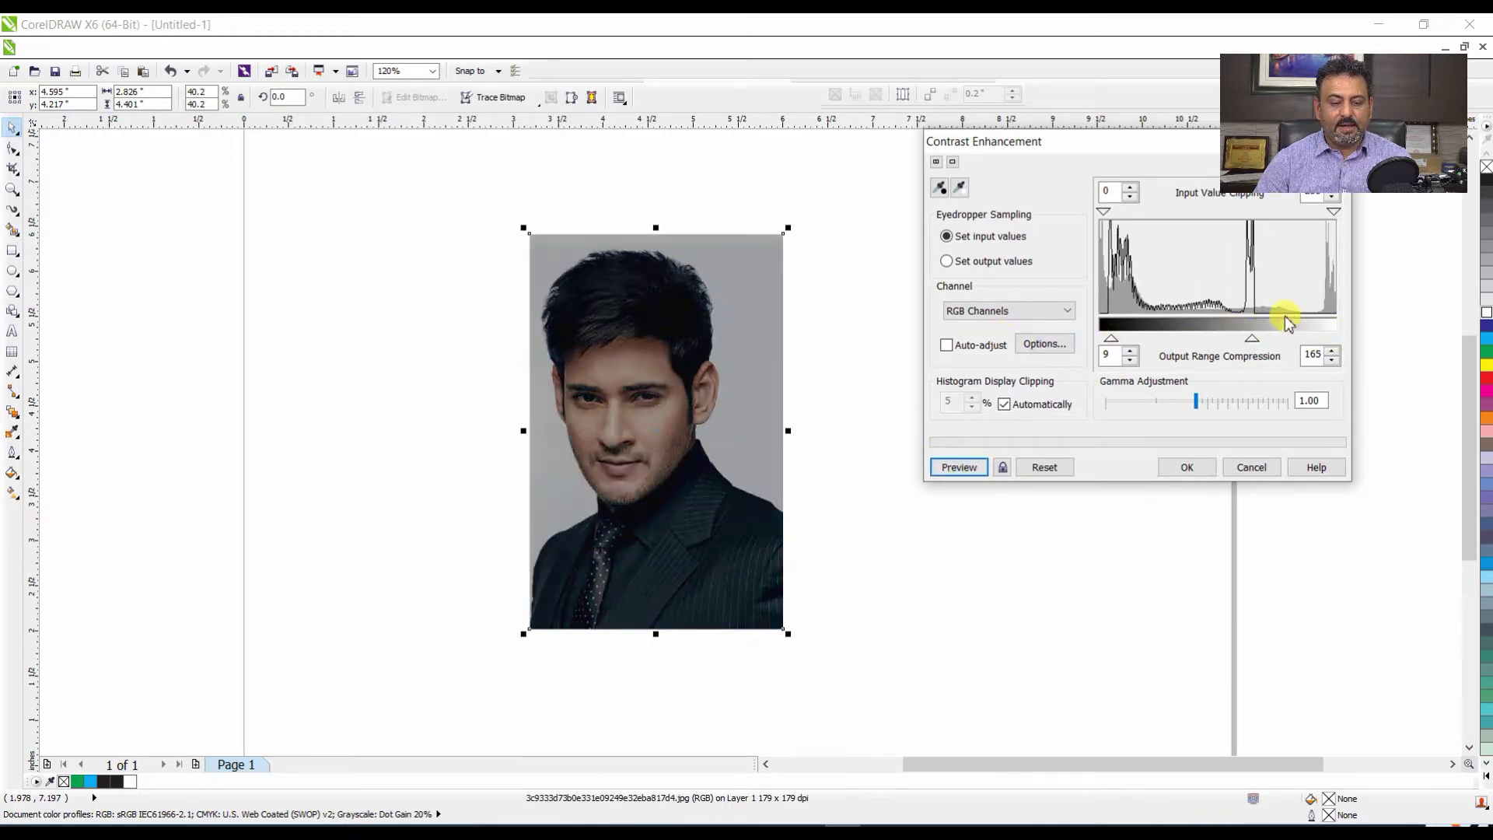
{"action": "left_click", "coordinate": [1253, 343]}
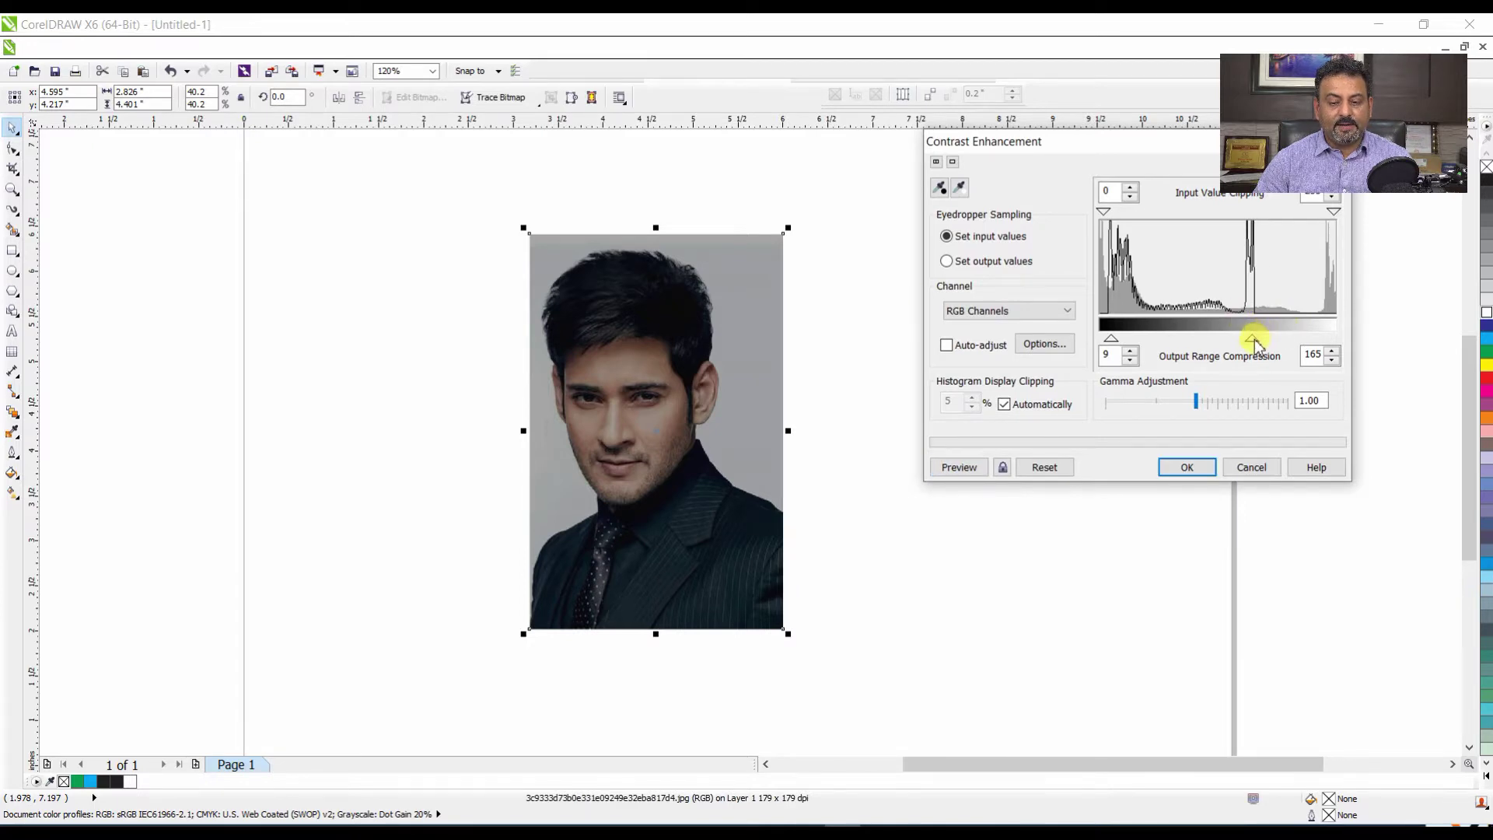
{"action": "left_click_drag", "start_coordinate": [1253, 342], "coordinate": [1334, 343]}
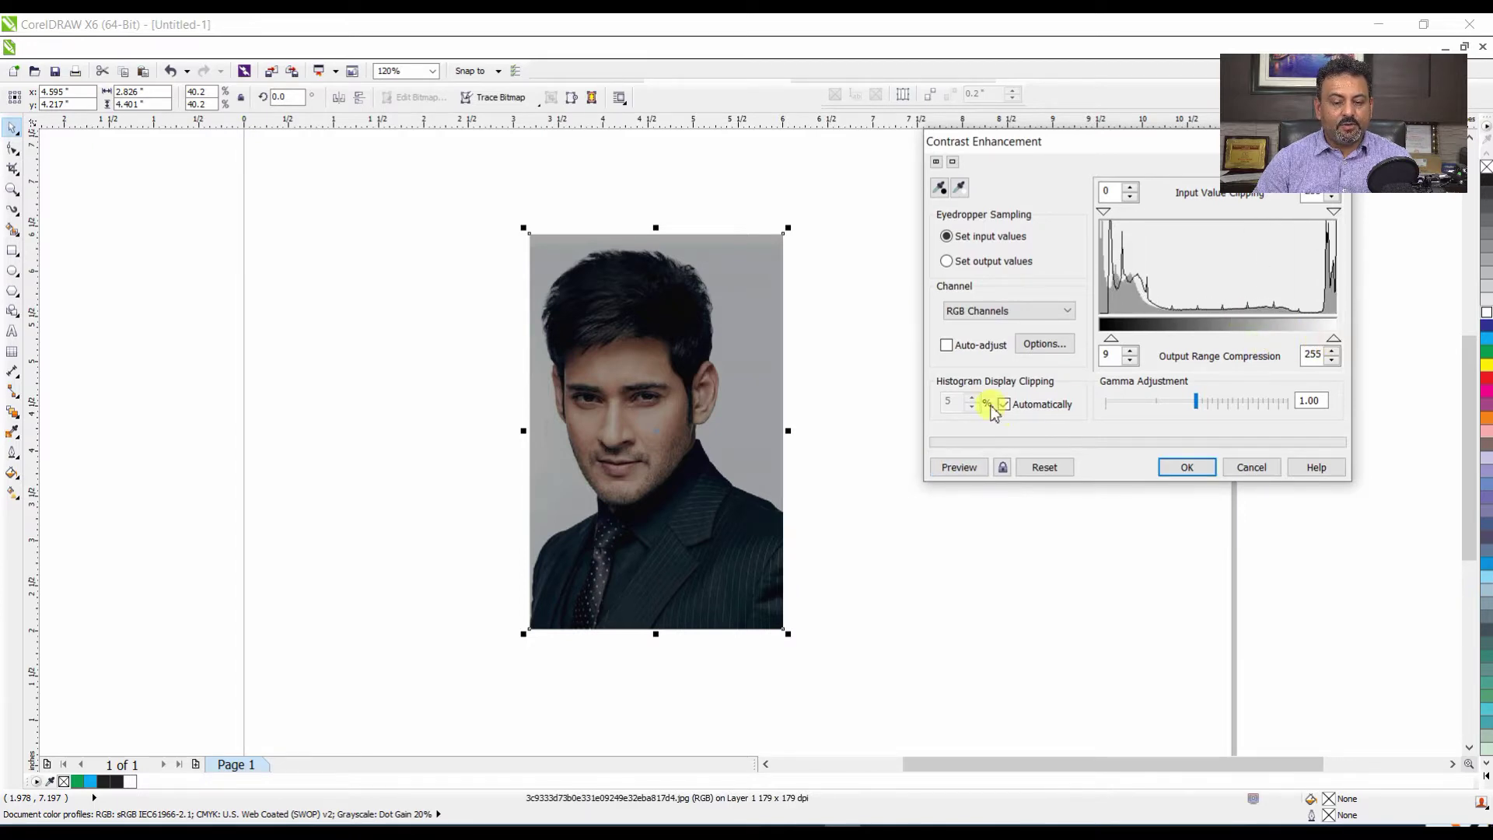
{"action": "left_click", "coordinate": [959, 468]}
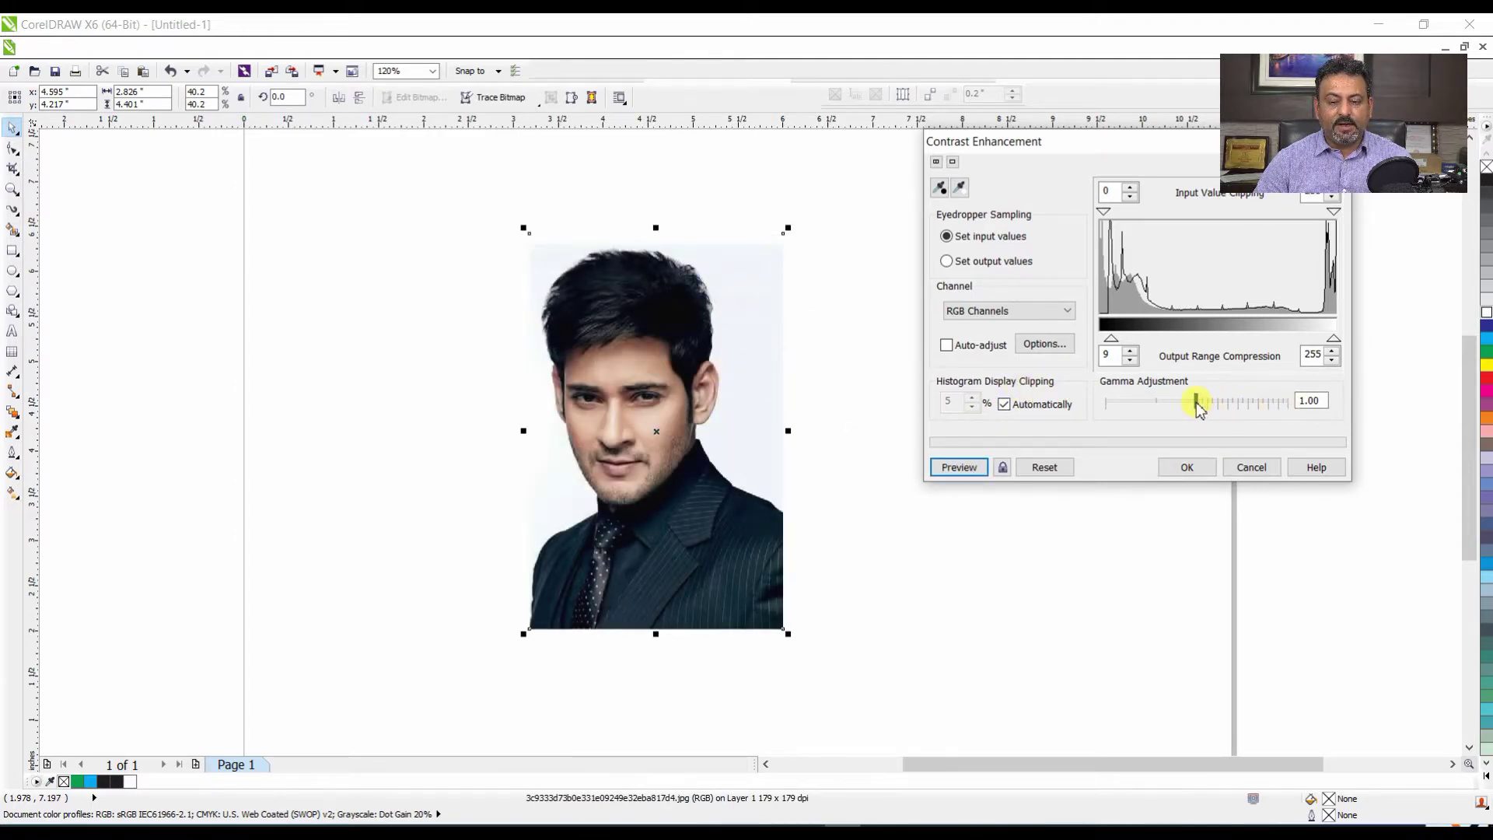
- Preview the photo with a gamma adjustment of 3.00, and preview it again with gamma at 0.60
{"action": "mouse_move", "coordinate": [1196, 402]}
{"action": "left_mouse_down"}
{"action": "mouse_move", "coordinate": [1103, 402]}
{"action": "mouse_move", "coordinate": [1217, 403]}
{"action": "left_mouse_up"}
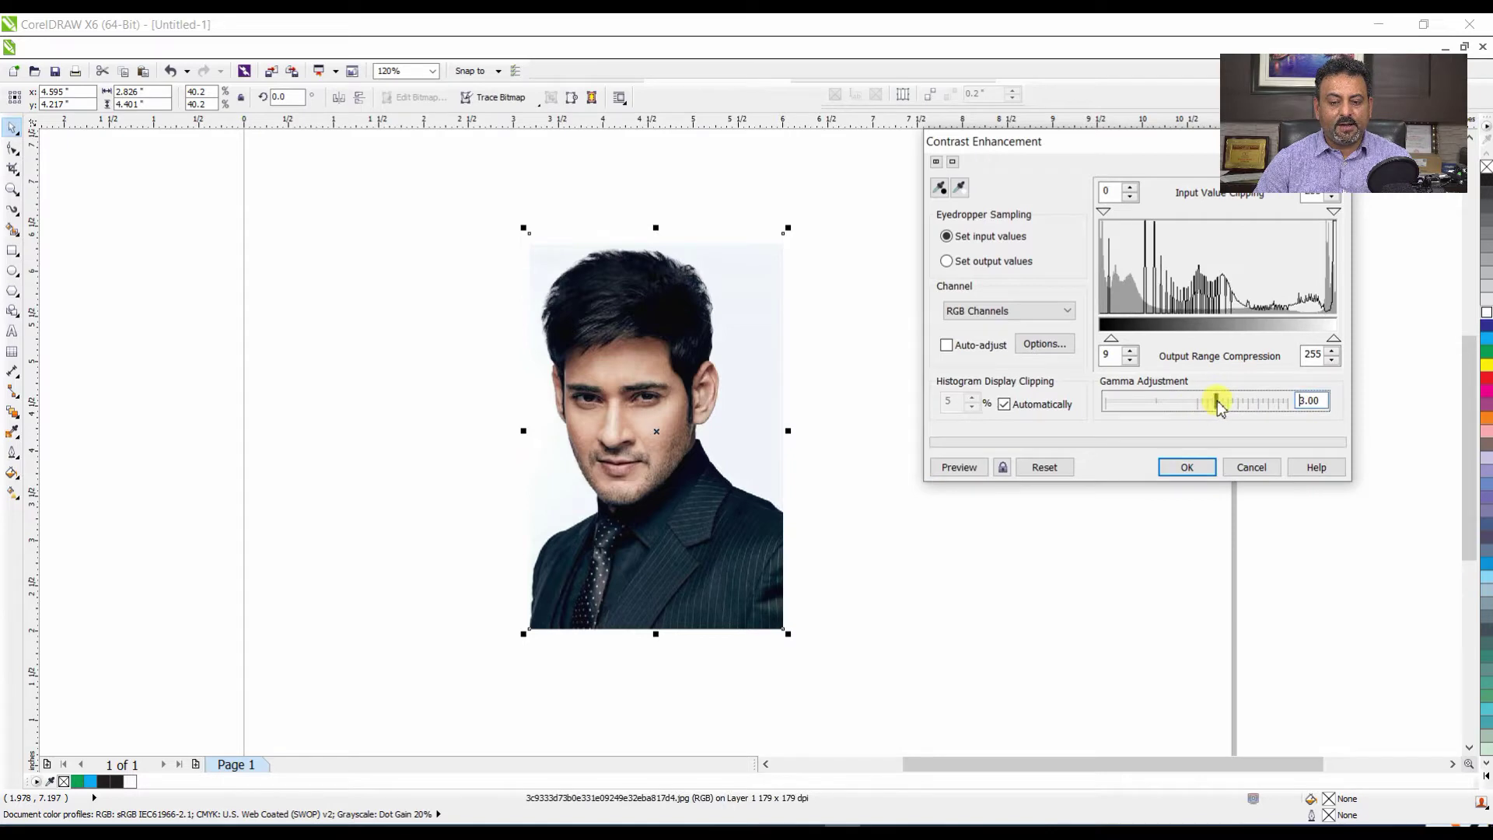
{"action": "left_click", "coordinate": [957, 469]}
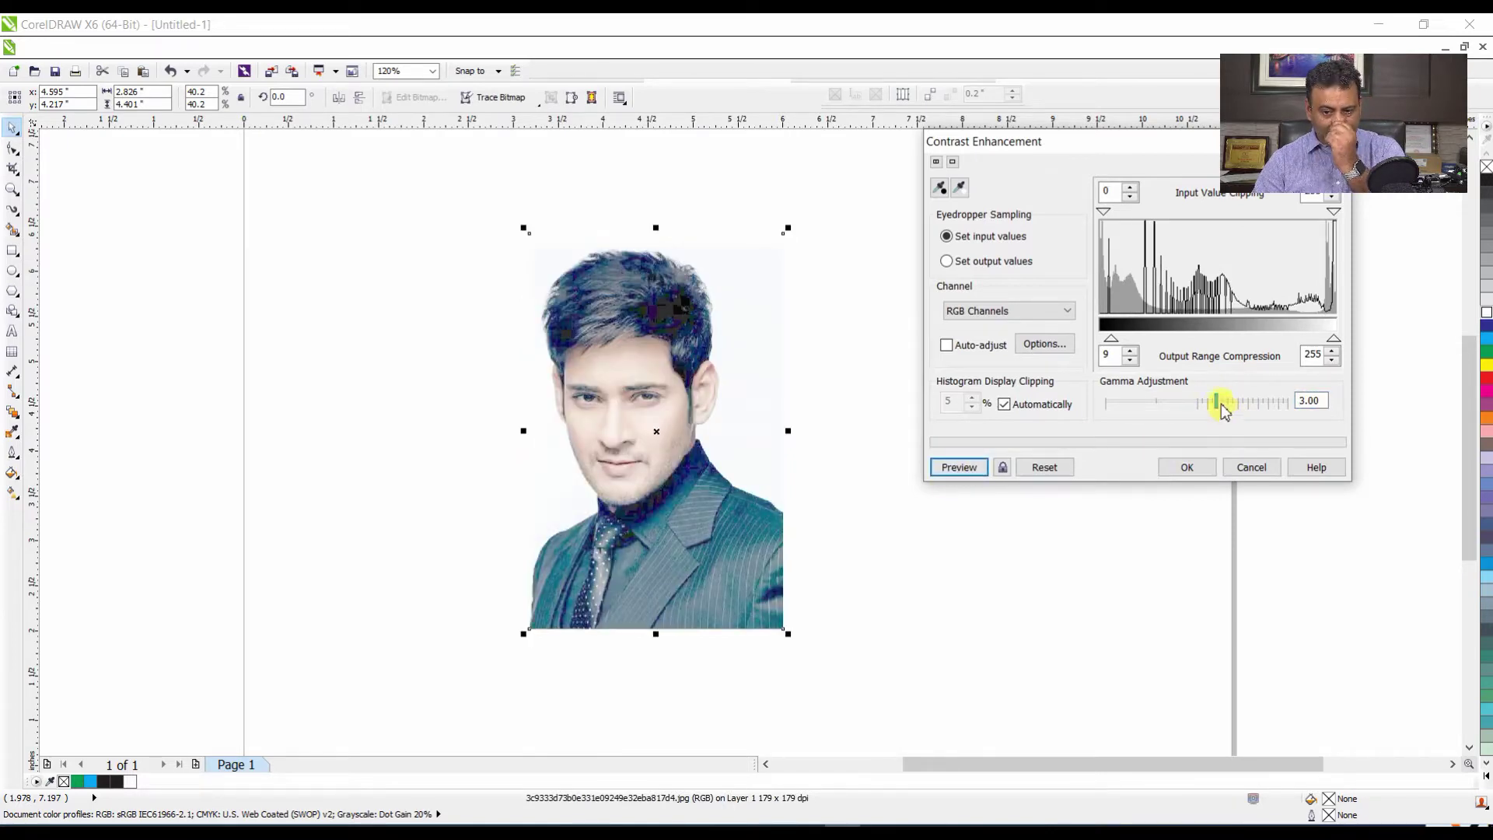
{"action": "left_click_drag", "start_coordinate": [1218, 402], "coordinate": [1156, 403]}
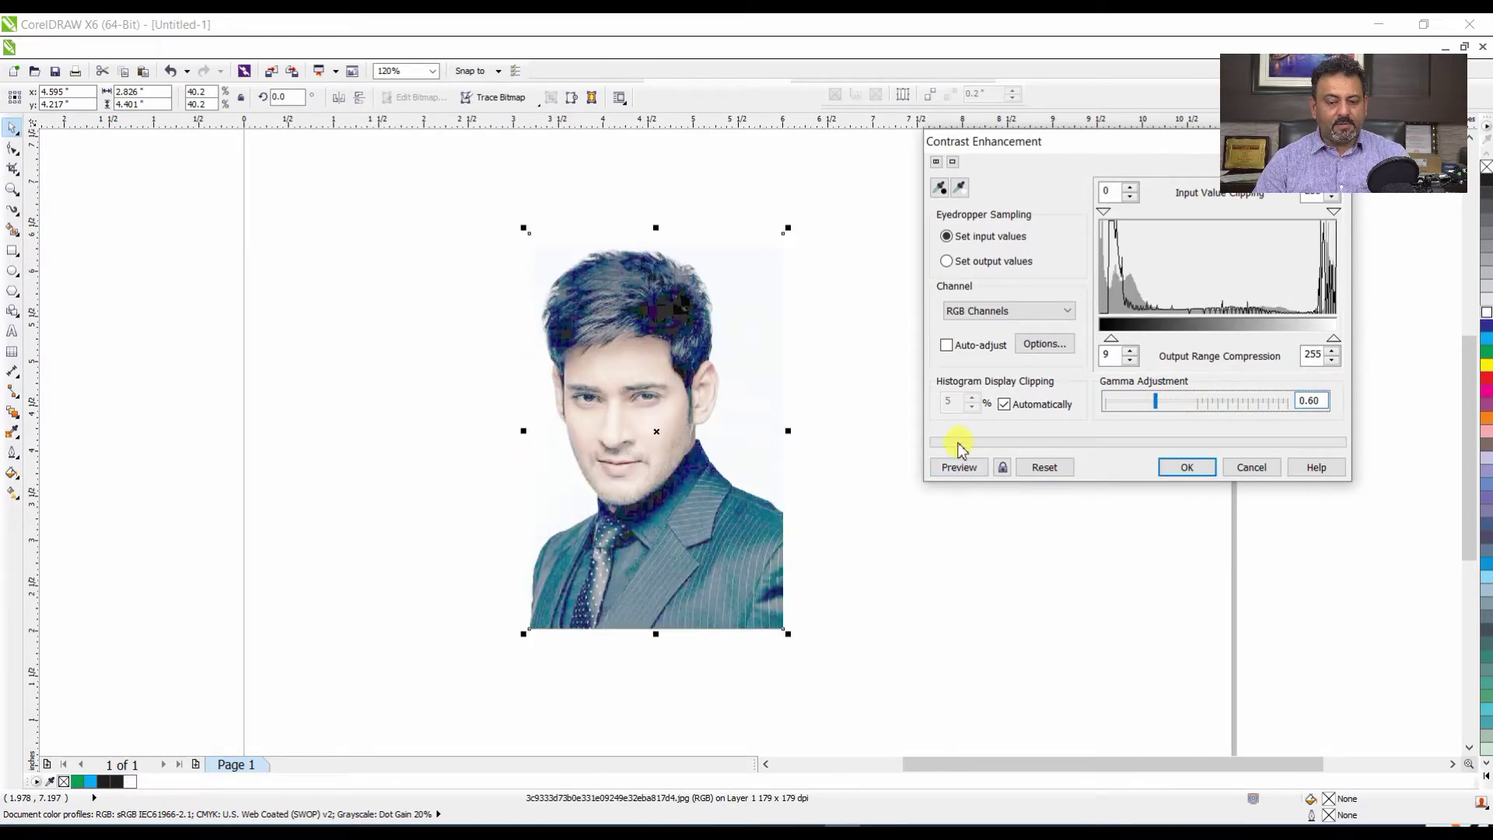
{"action": "left_click", "coordinate": [959, 466]}
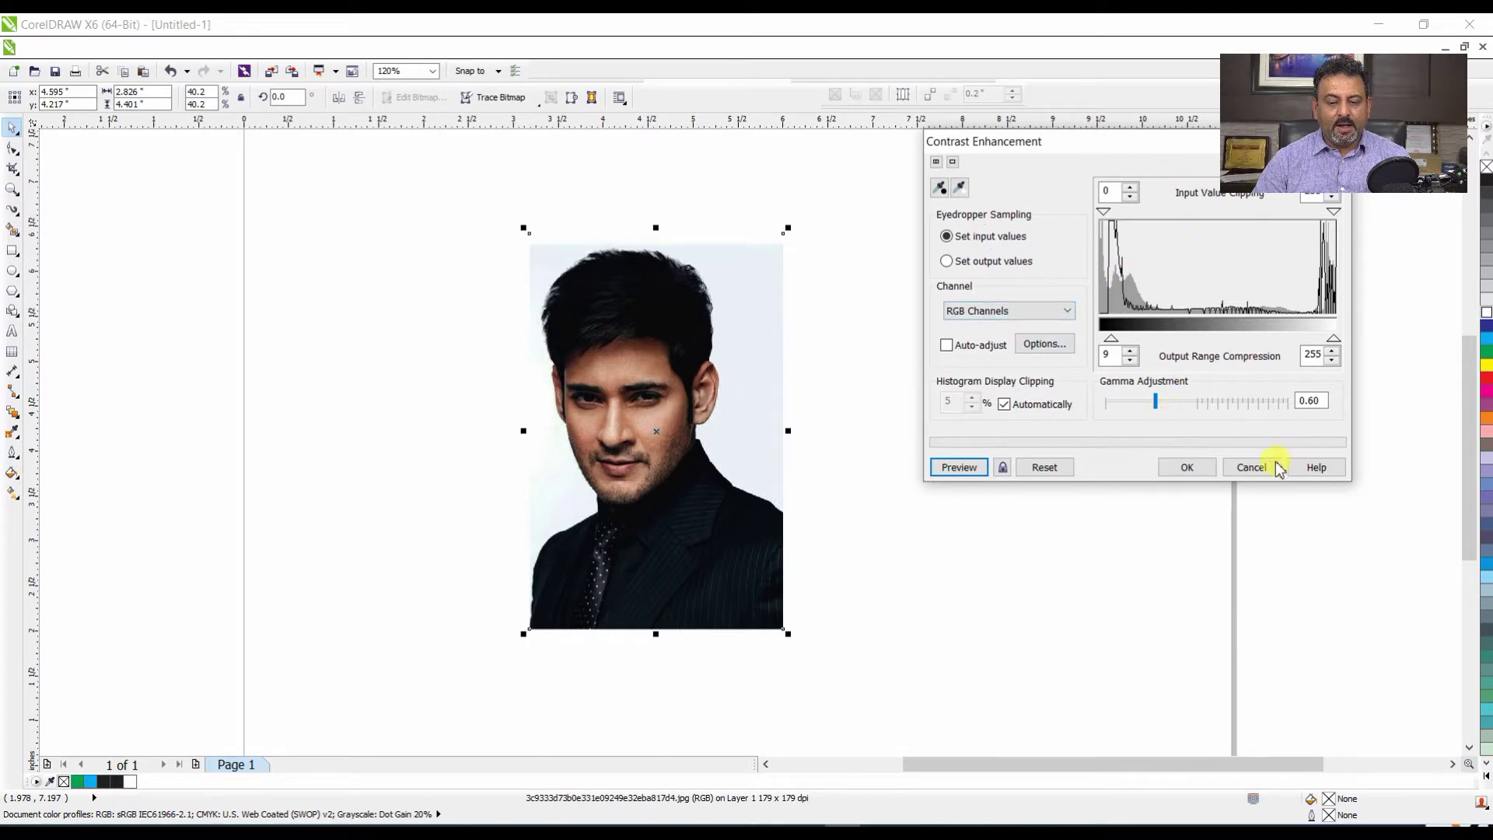
- Discard the contrast enhancement changes and delete the portrait photo from the page
{"action": "left_click", "coordinate": [1263, 467]}
{"action": "left_click", "coordinate": [698, 364]}
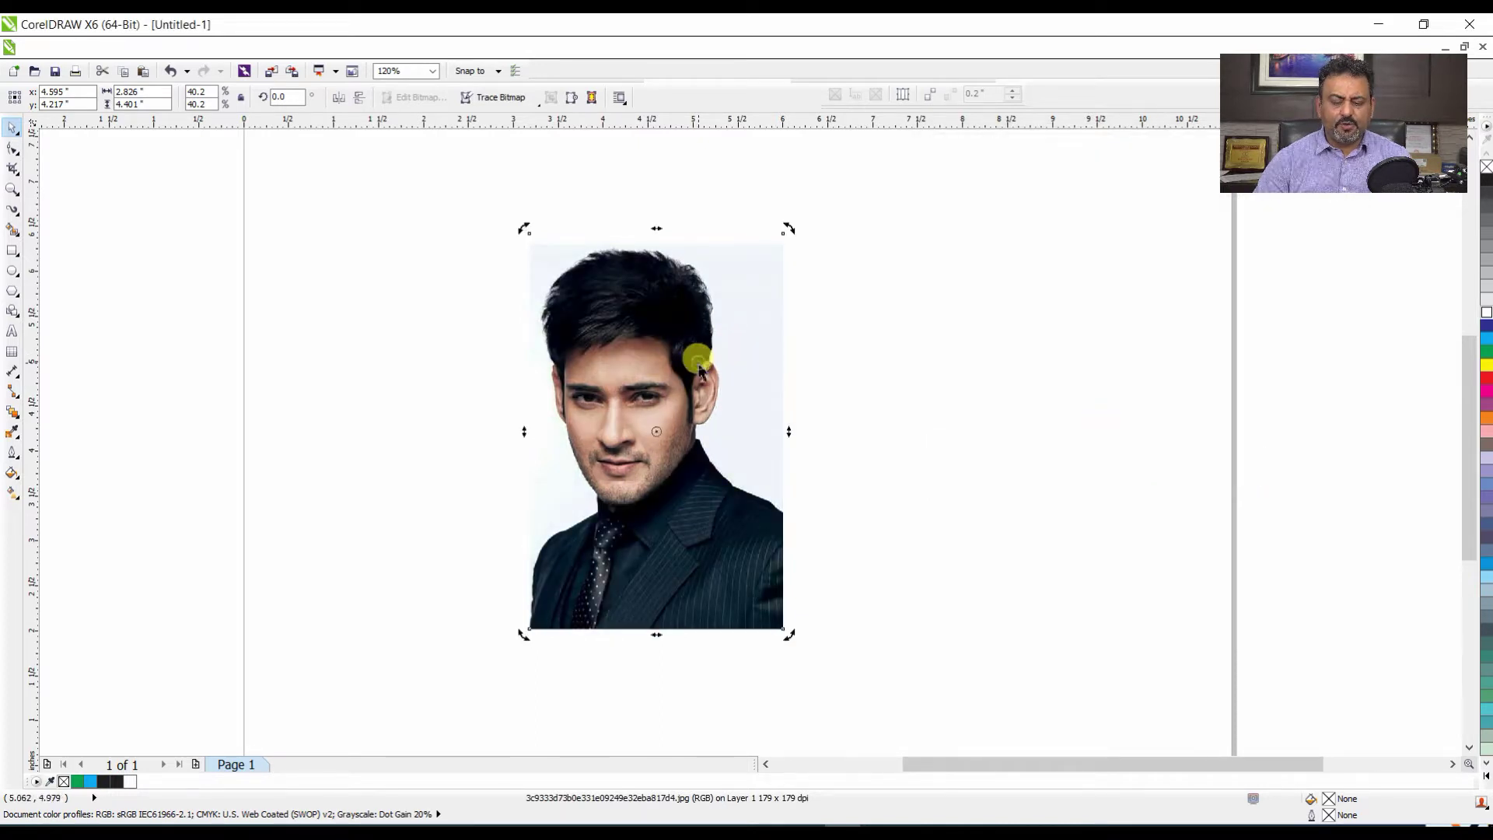
{"action": "key", "text": "Delete"}
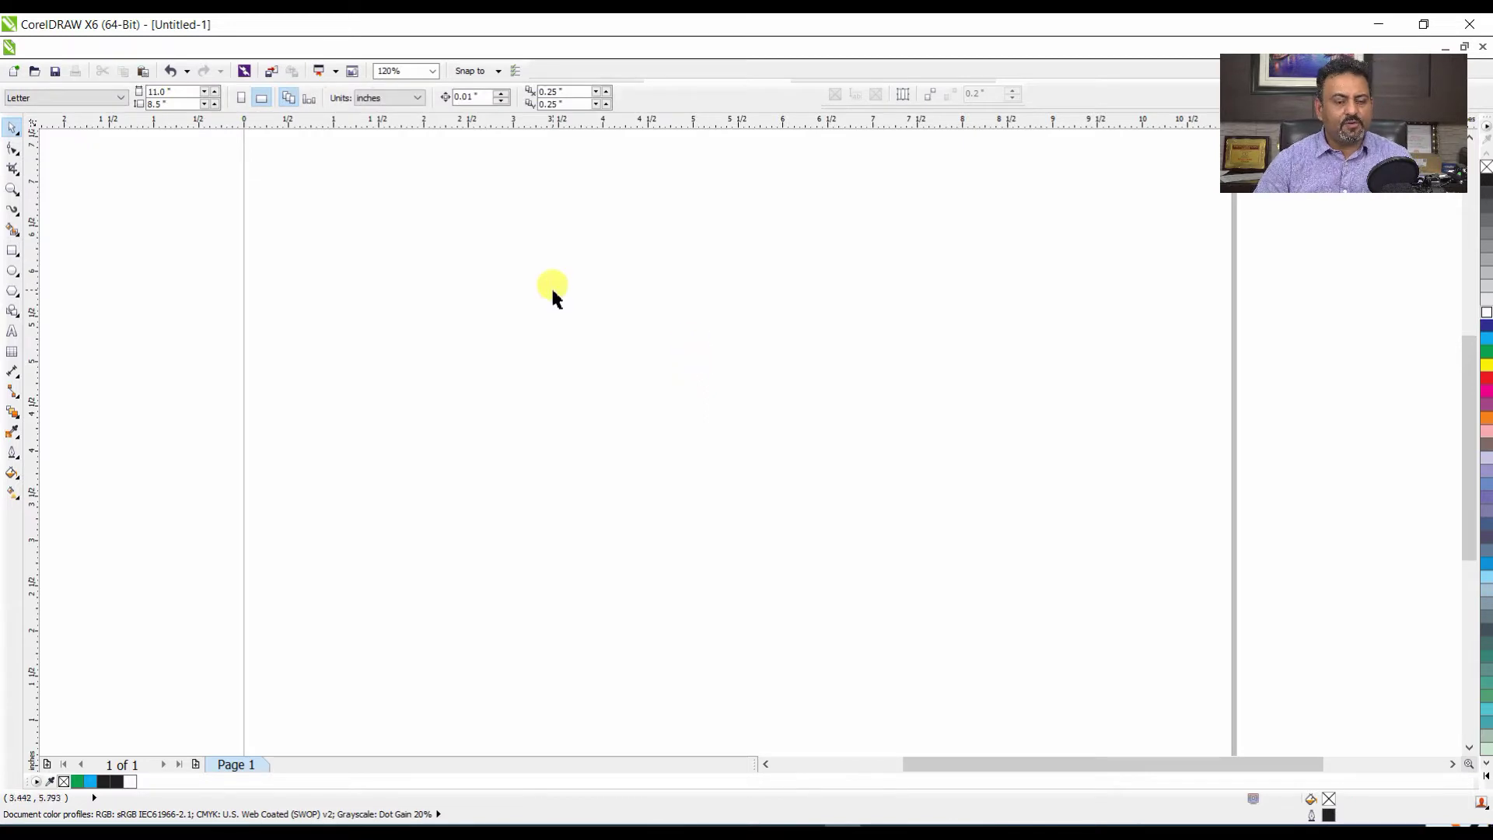
{"action": "left_click", "coordinate": [272, 48]}
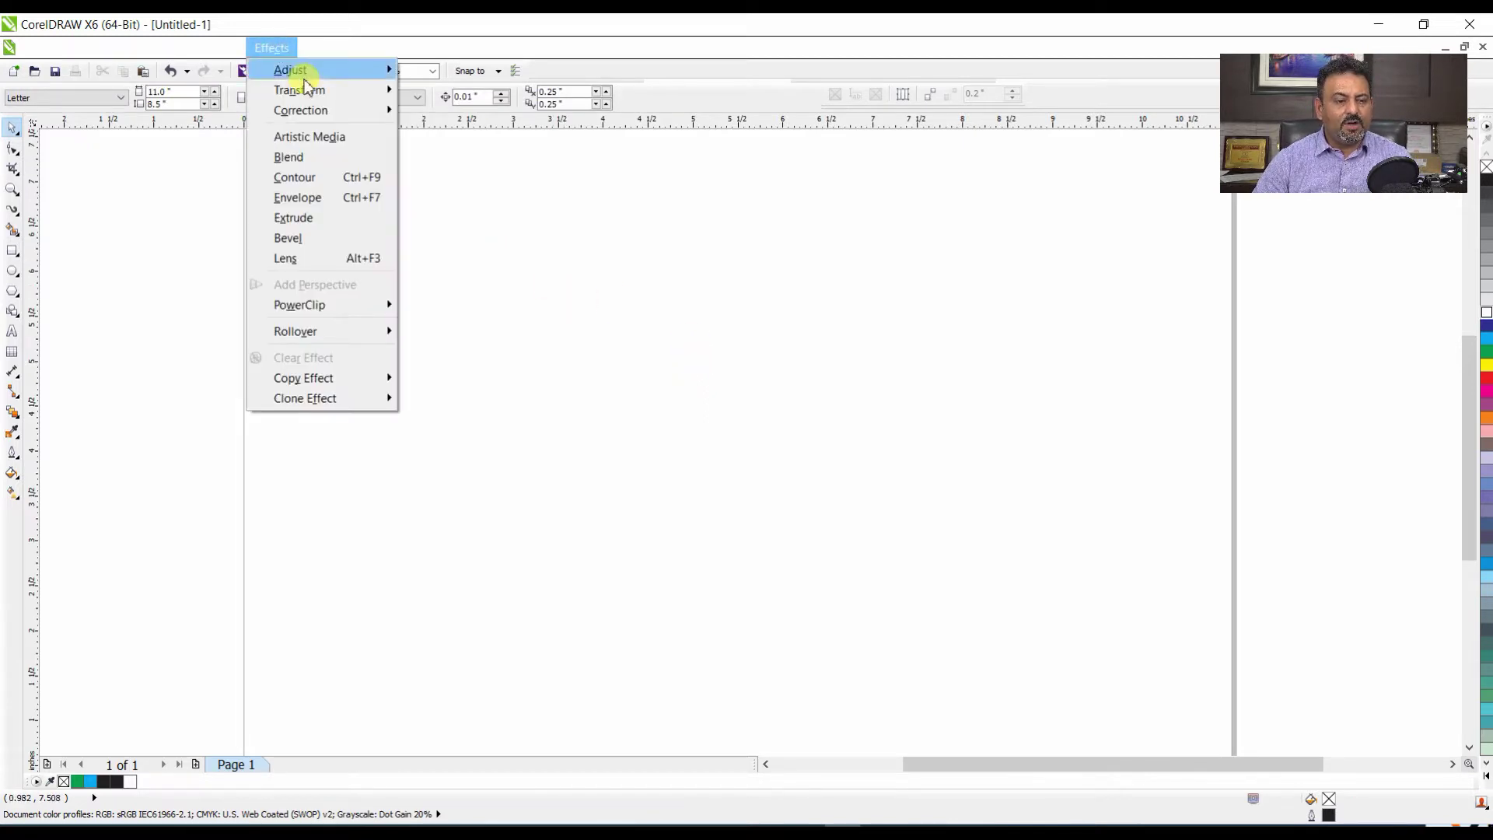
{"action": "key", "text": "Escape"}
{"action": "key", "text": "Escape"}
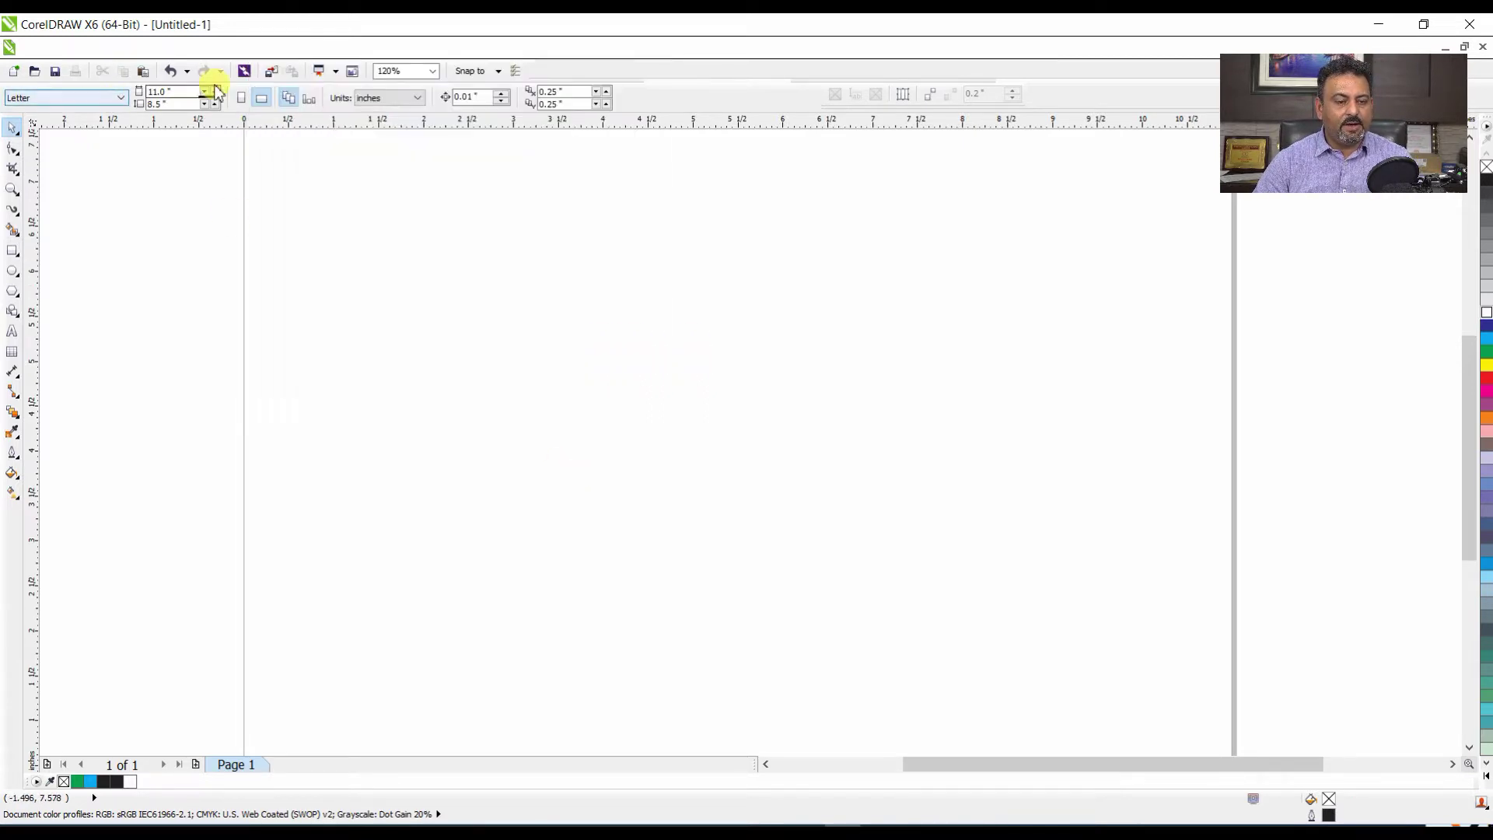
- Start importing an image and browse to the 006 TEST Print Ver 1 folder on DATA (D:)
{"action": "key", "text": "ctrl+i"}
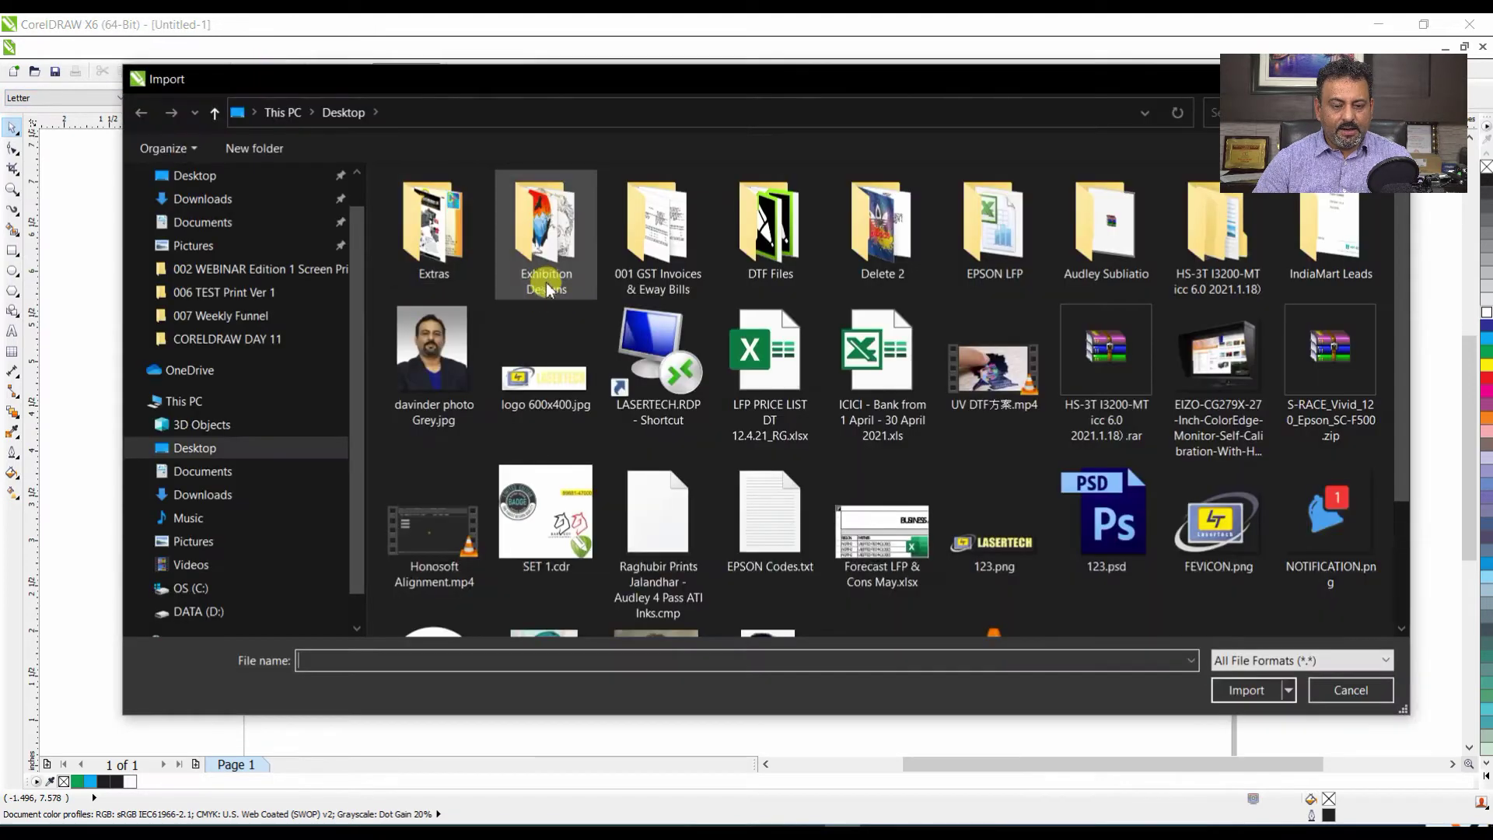
{"action": "scroll", "coordinate": [574, 298], "scroll_direction": "down", "scroll_amount": 1}
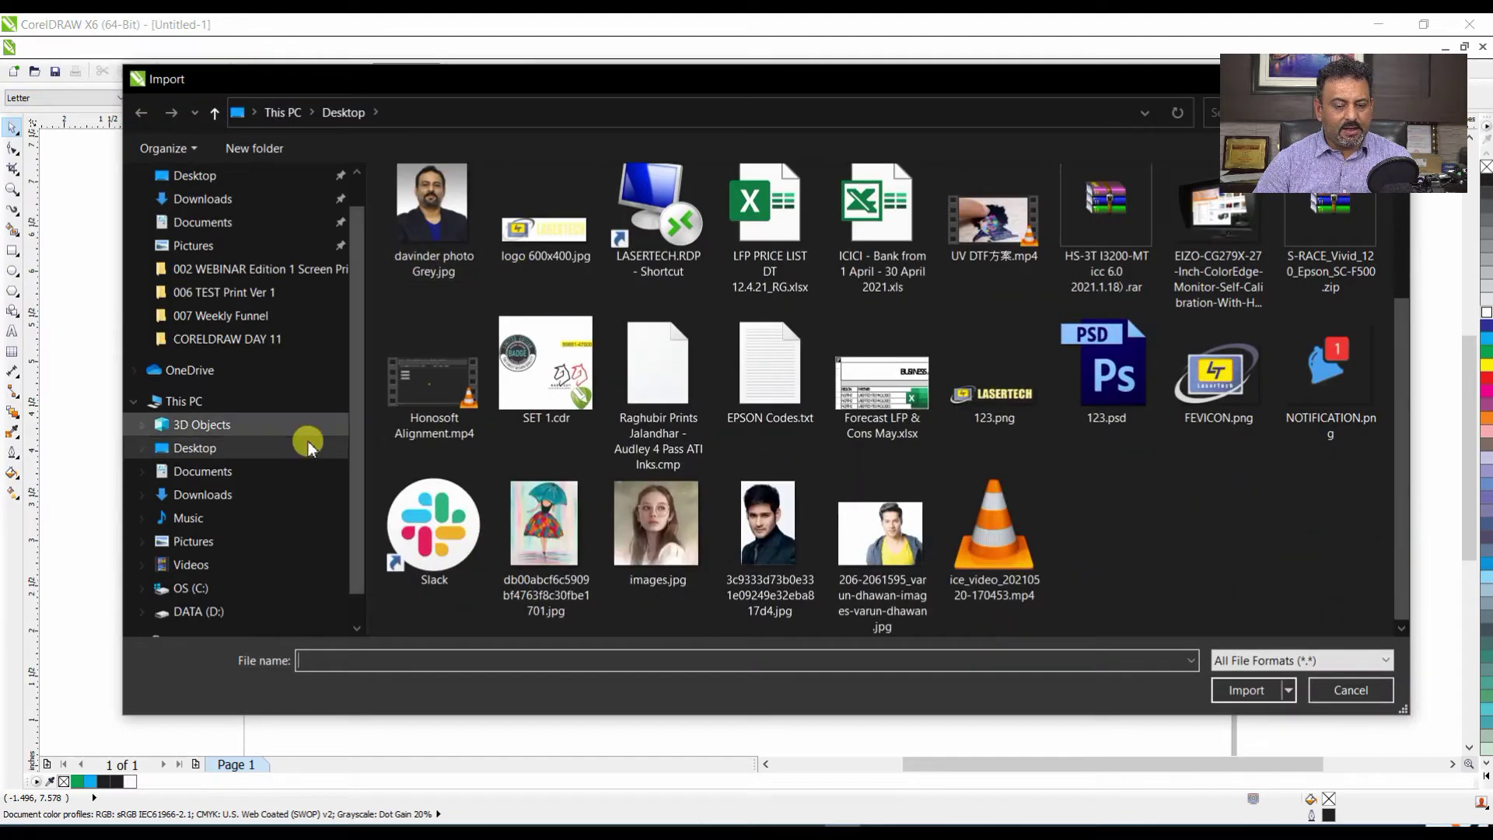
{"action": "left_click", "coordinate": [231, 610]}
{"action": "scroll", "coordinate": [595, 566], "scroll_direction": "down", "scroll_amount": 10}
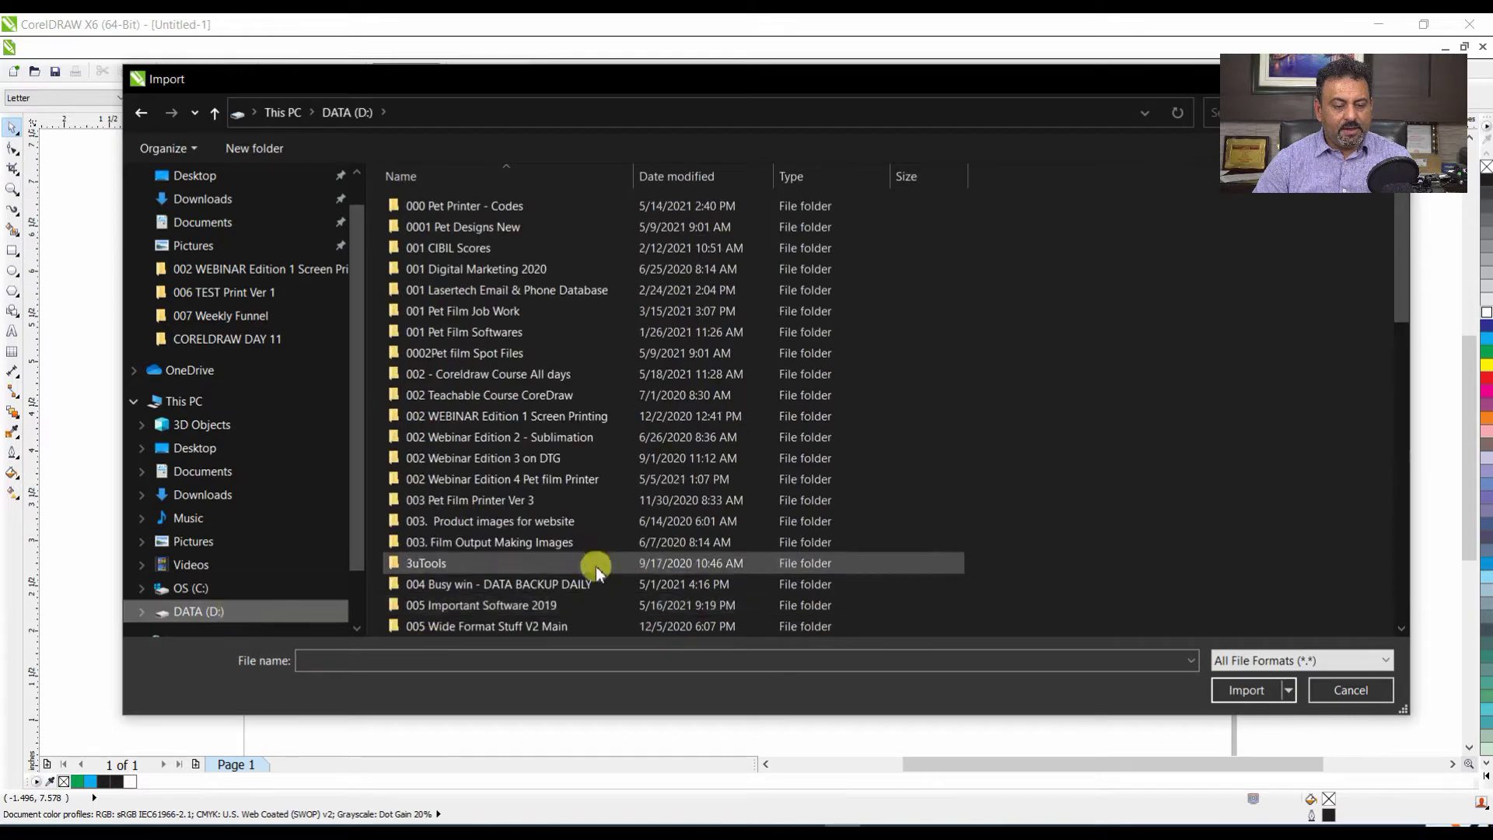
{"action": "double_click", "coordinate": [521, 437]}
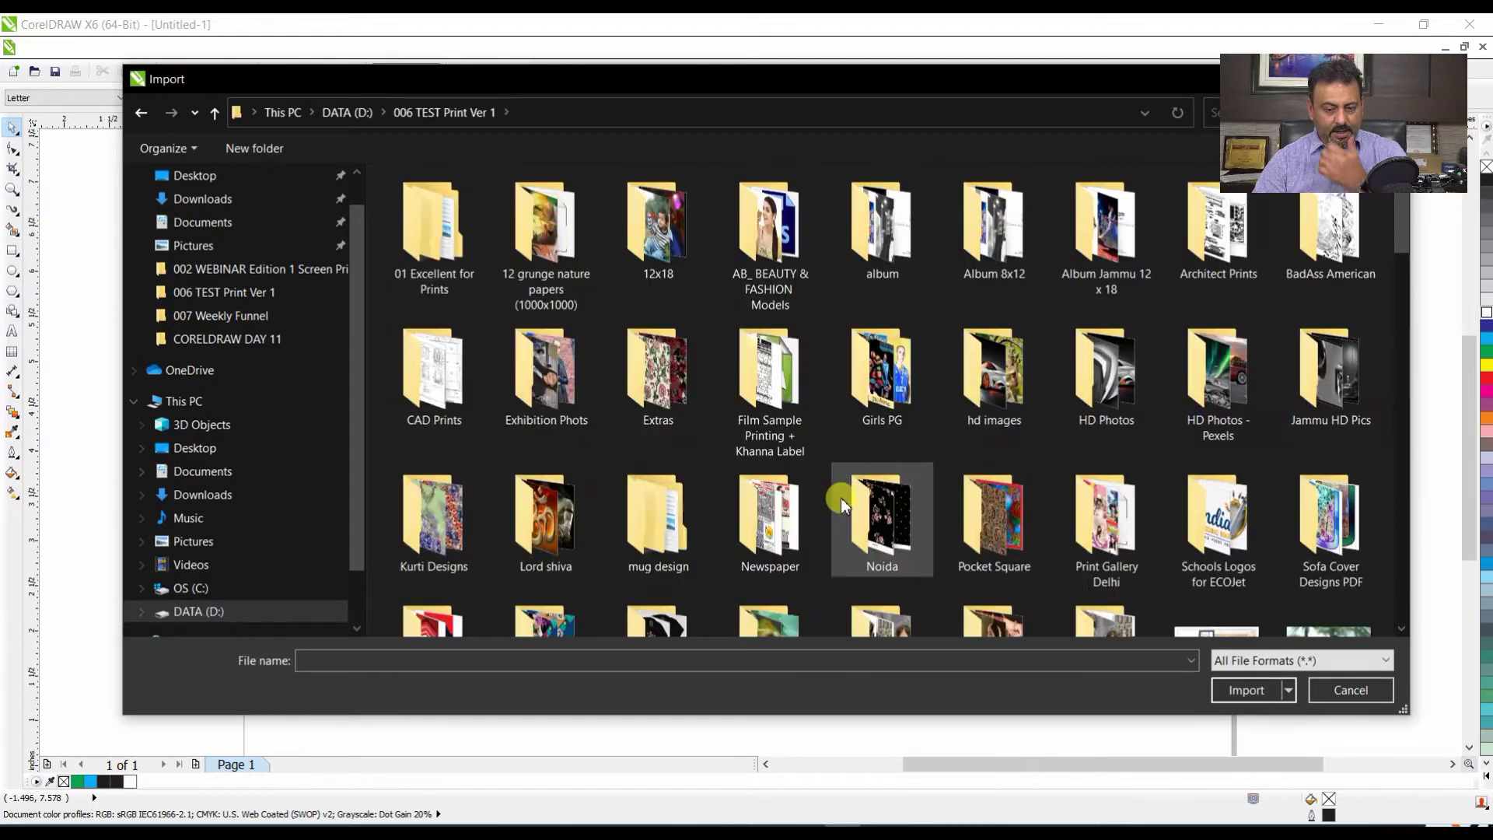
{"action": "scroll", "coordinate": [925, 472], "scroll_direction": "down", "scroll_amount": 5}
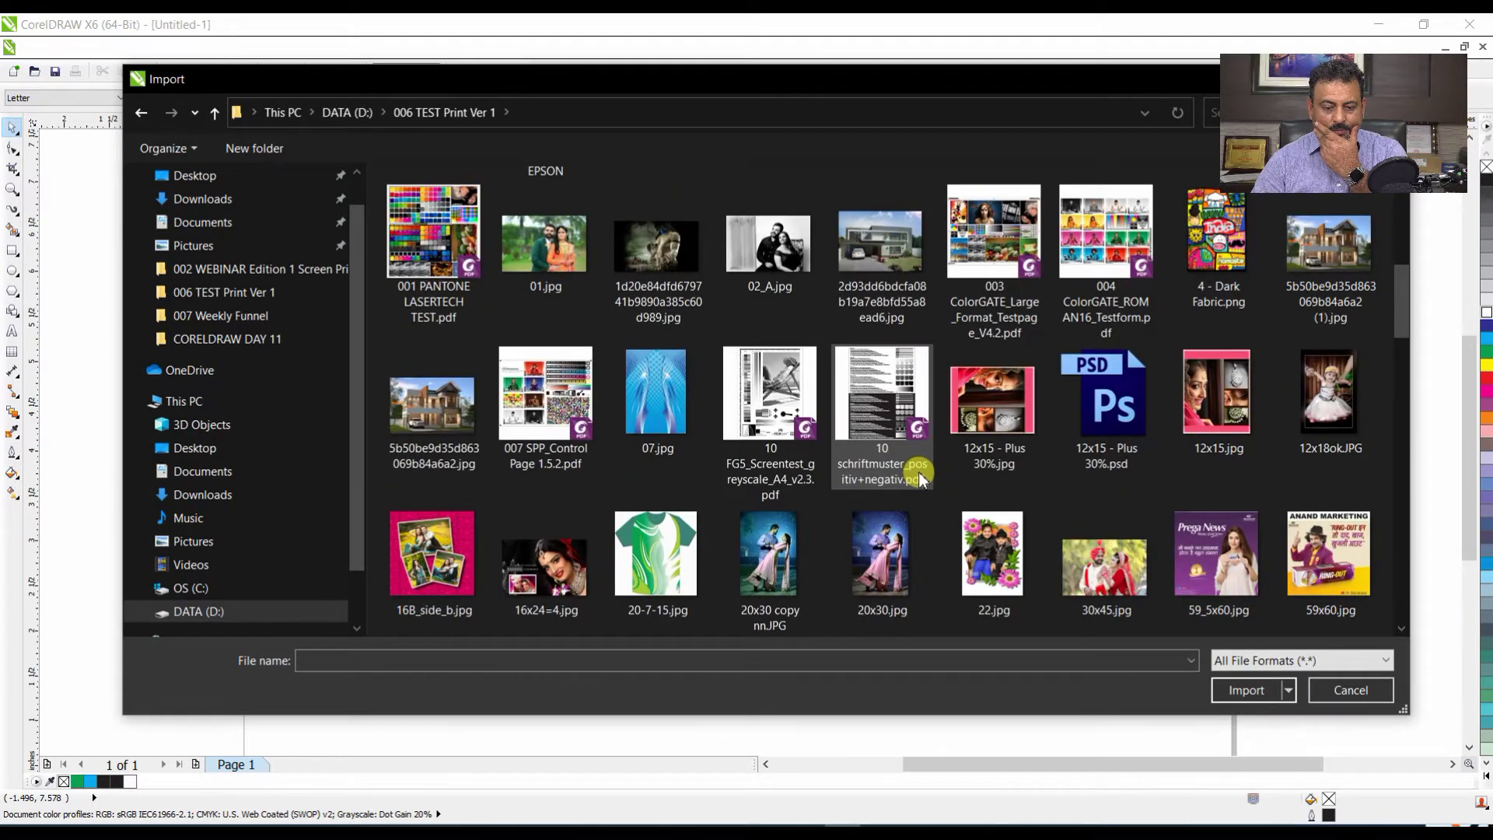
{"action": "scroll", "coordinate": [917, 473], "scroll_direction": "down", "scroll_amount": 5}
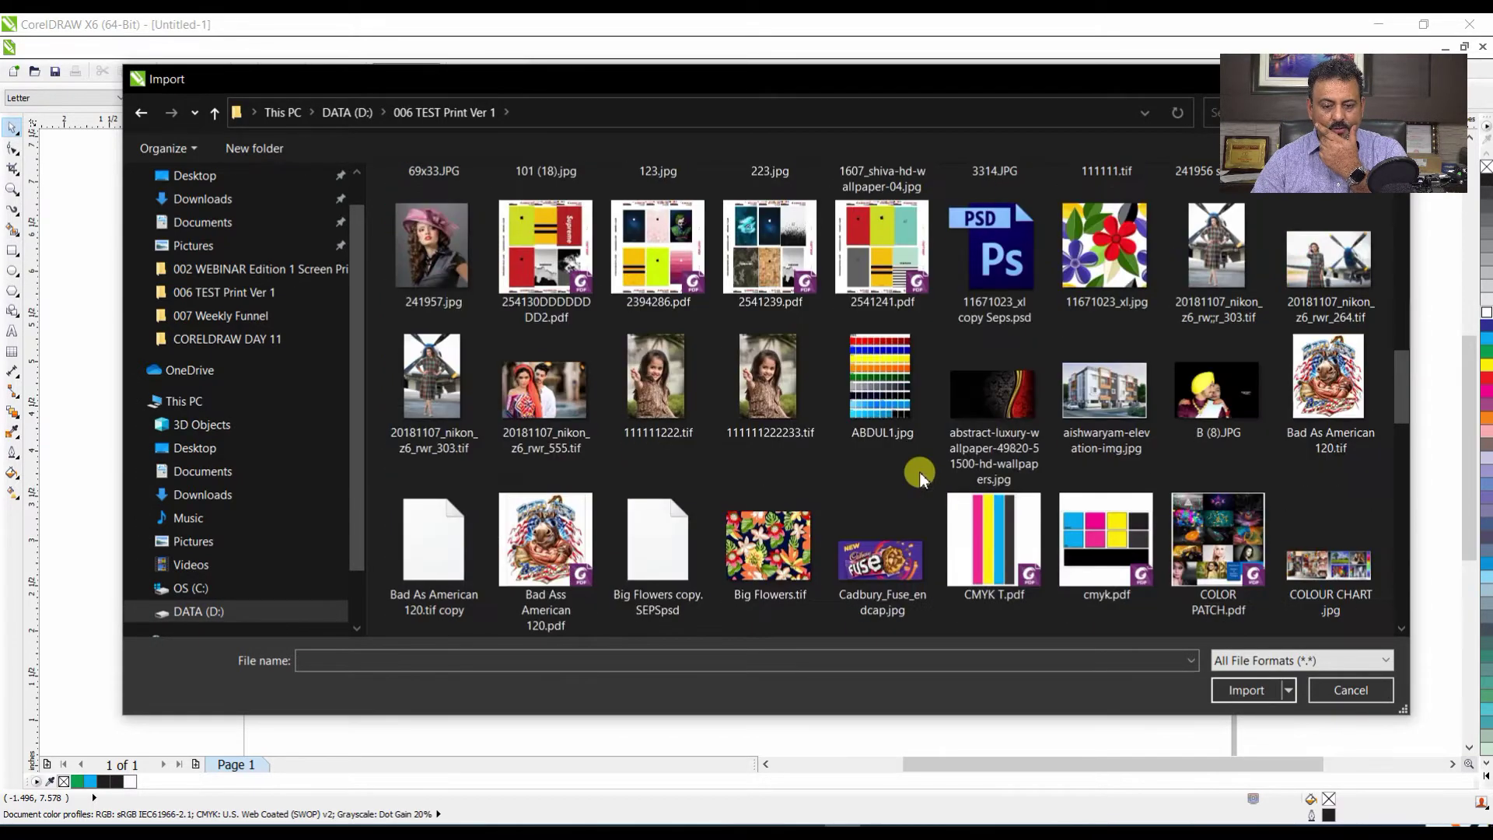
- Import 20181107_nikon_z6_rwr_555.tif and place it in the middle of the page at about 8.35 by 5.55 inches
{"action": "left_click", "coordinate": [544, 392]}
{"action": "left_click", "coordinate": [1220, 688]}
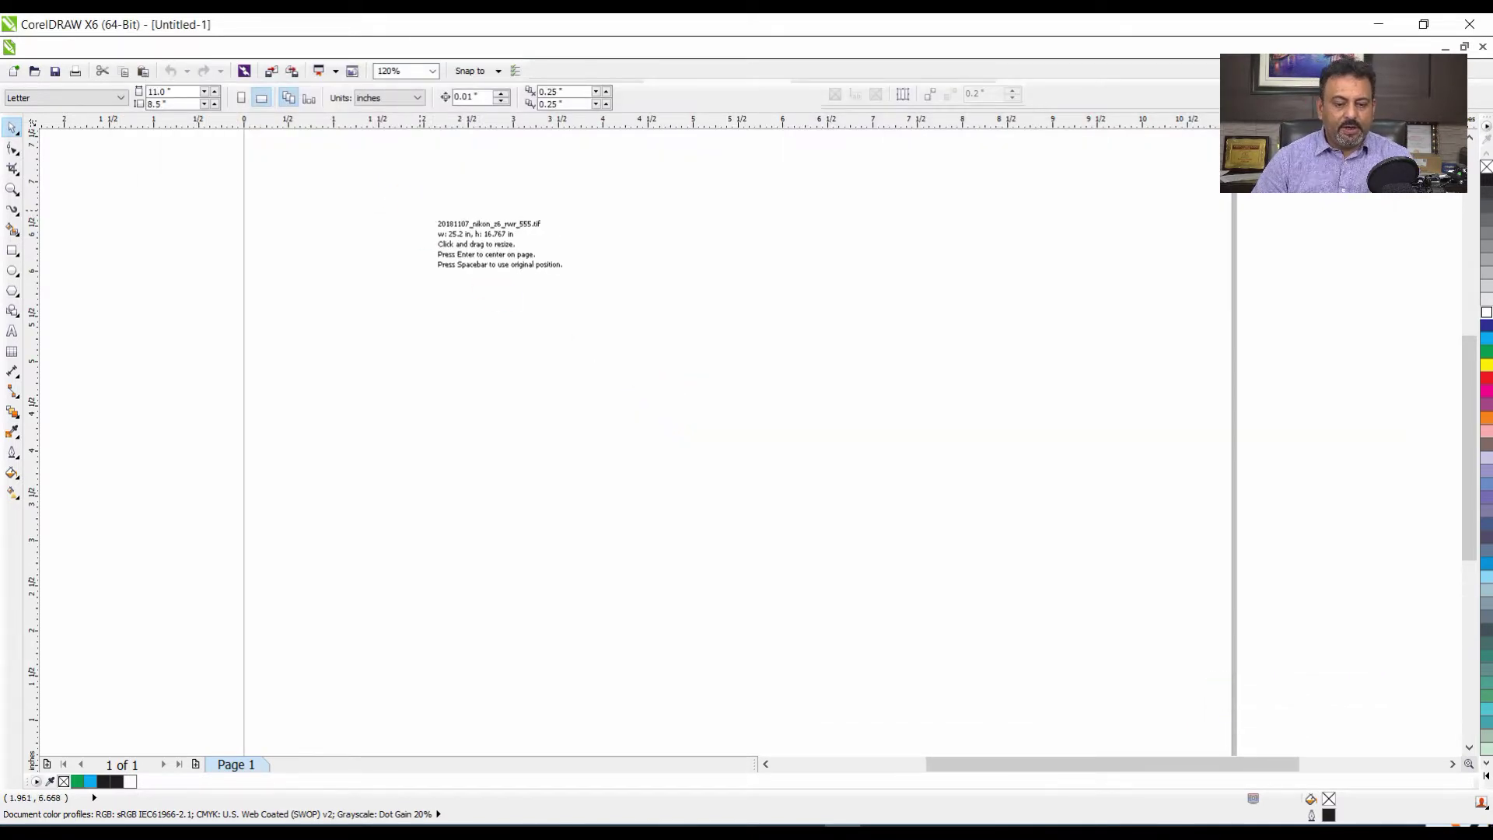
{"action": "mouse_move", "coordinate": [419, 217]}
{"action": "left_mouse_down"}
{"action": "mouse_move", "coordinate": [1166, 706]}
{"action": "mouse_move", "coordinate": [1149, 688]}
{"action": "left_mouse_up"}
{"action": "left_click_drag", "start_coordinate": [856, 499], "coordinate": [790, 479]}
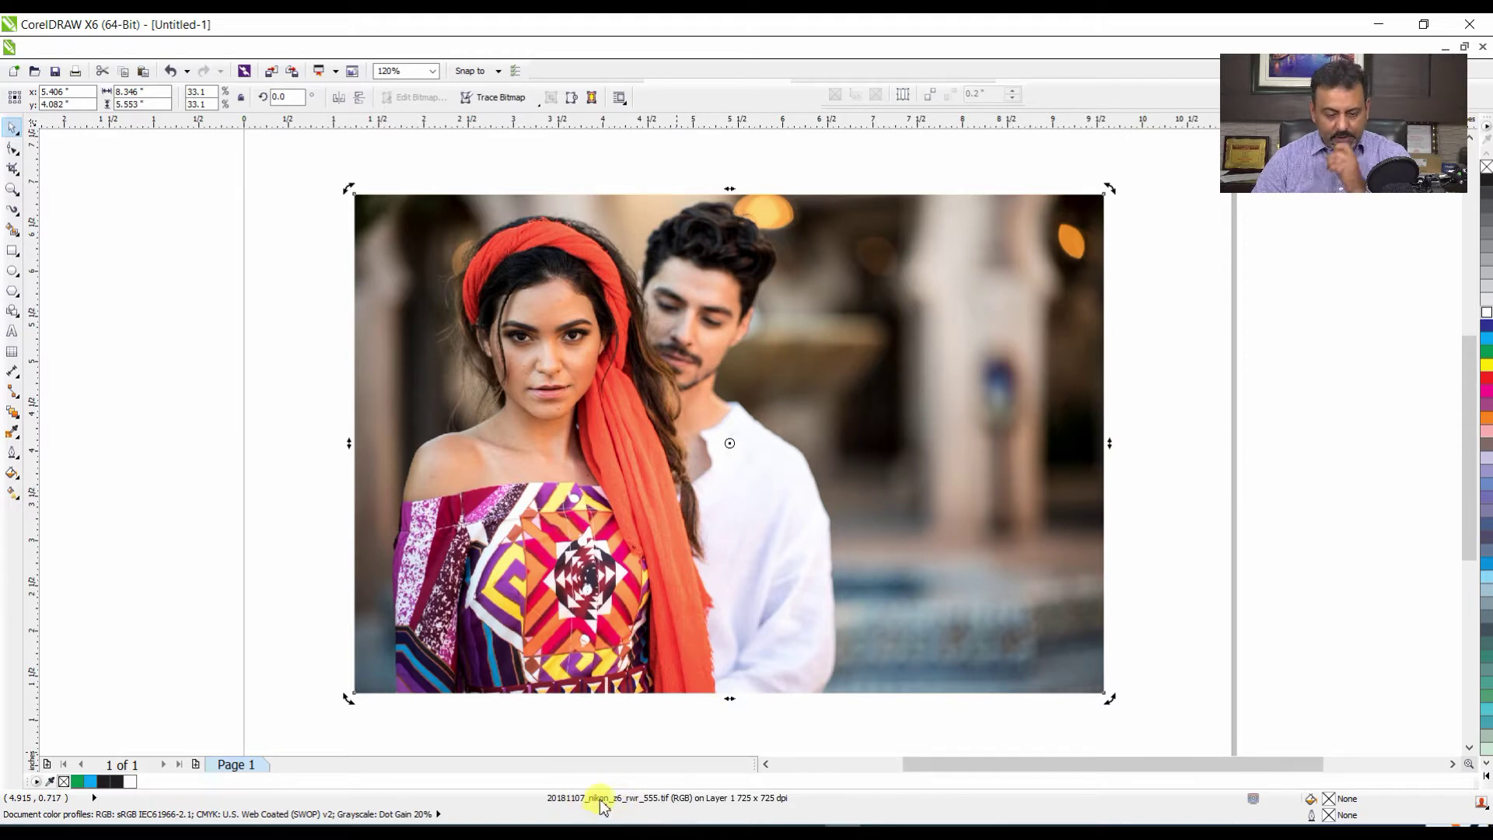
- Start Contrast Enhancement on the couple photo and preview it with the lower input clipping value at 11
{"action": "left_click", "coordinate": [326, 47]}
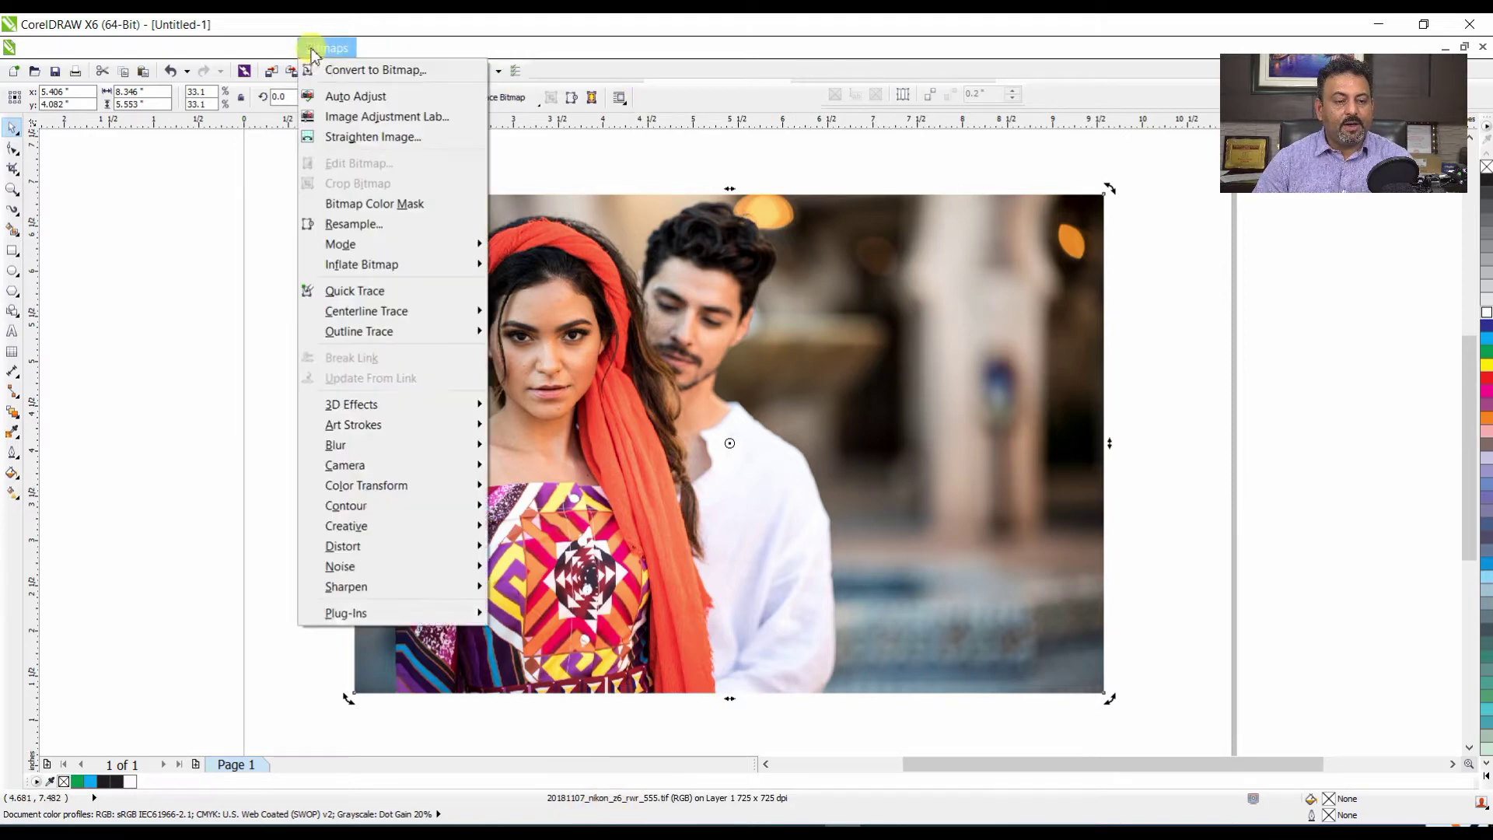
{"action": "mouse_move", "coordinate": [271, 48]}
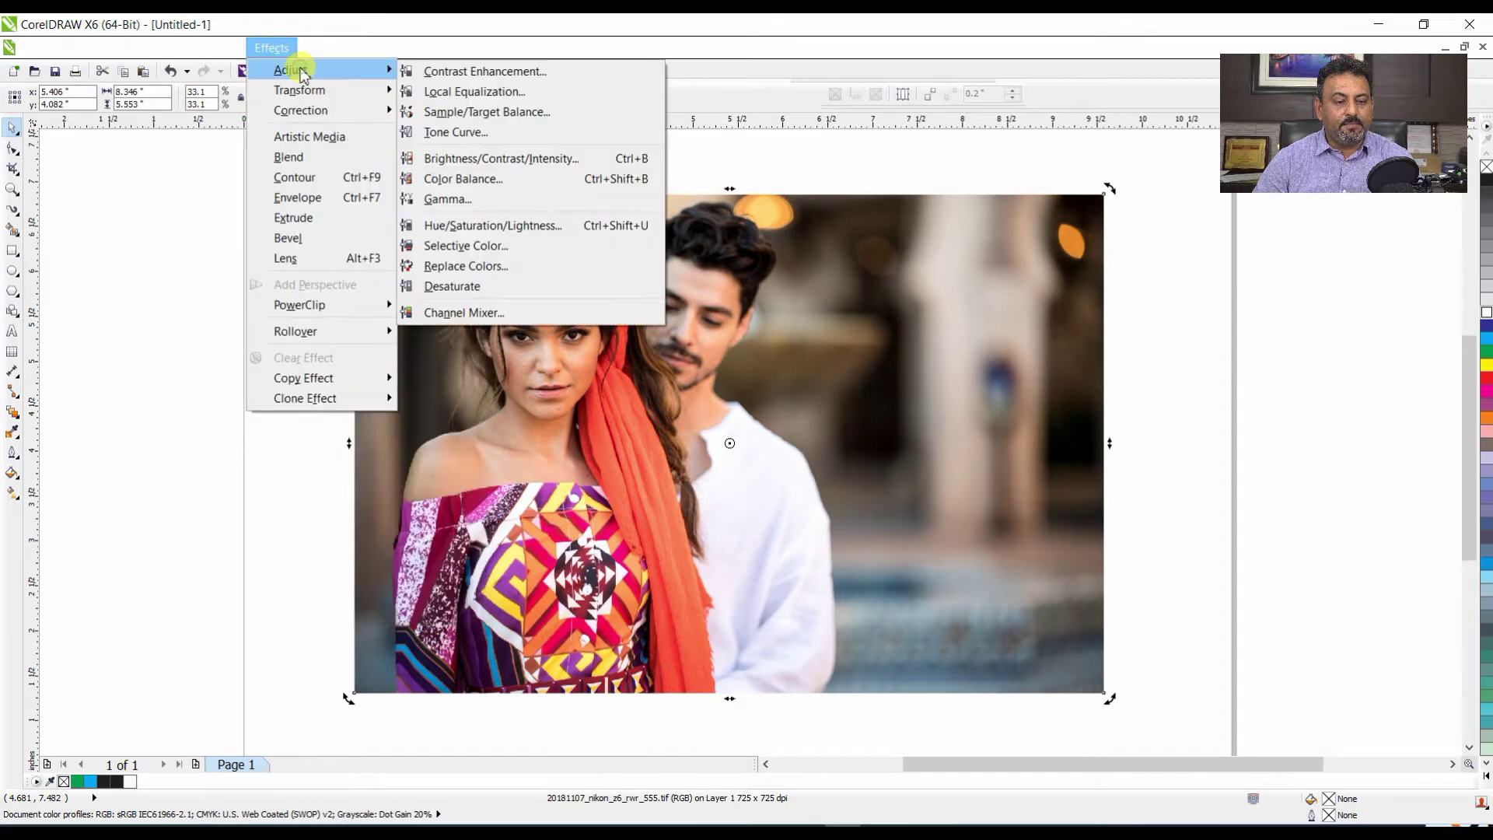
{"action": "left_click", "coordinate": [439, 71]}
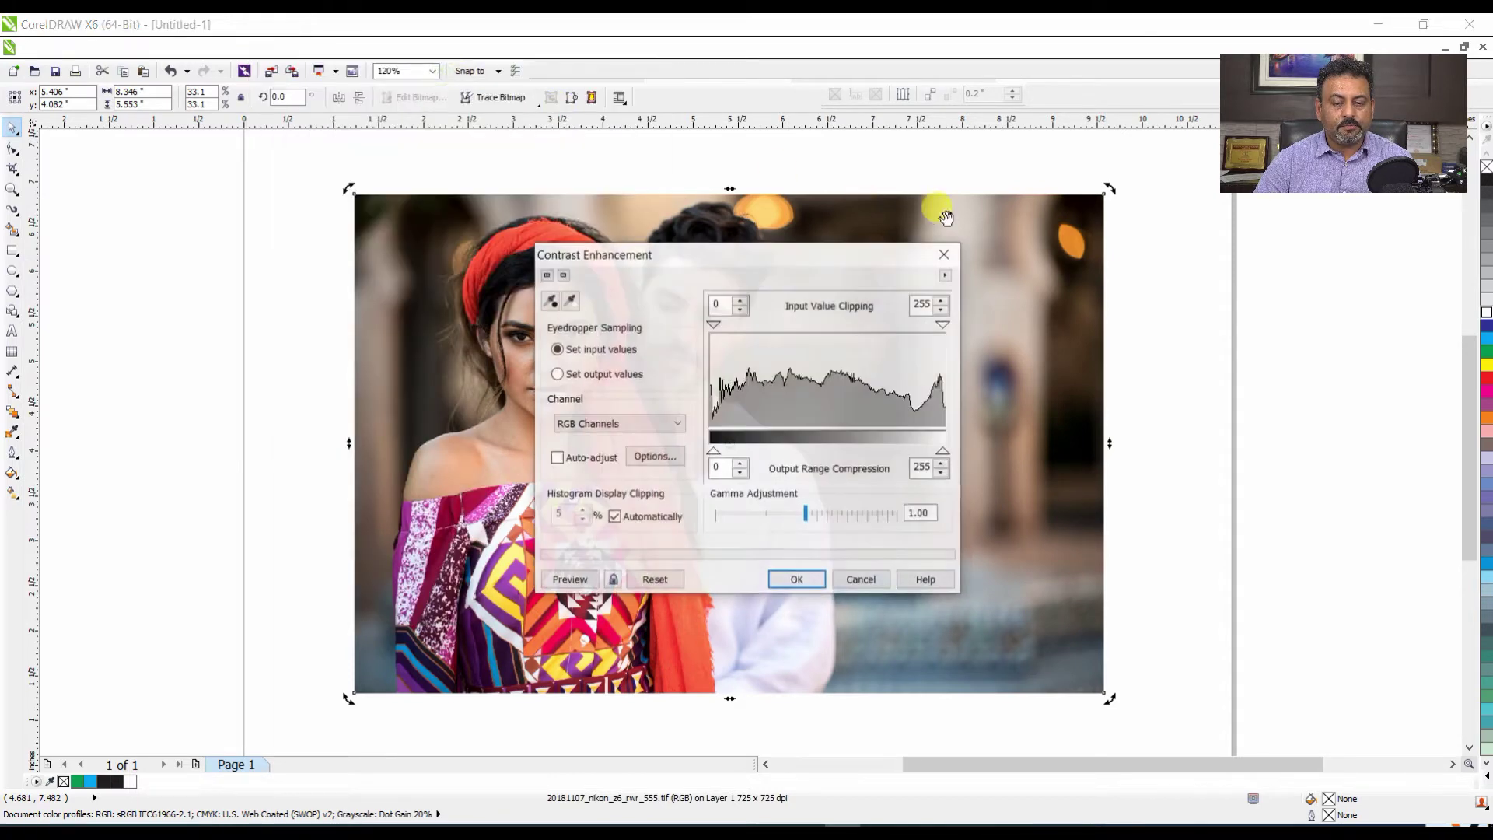
{"action": "left_click_drag", "start_coordinate": [846, 264], "coordinate": [1248, 80]}
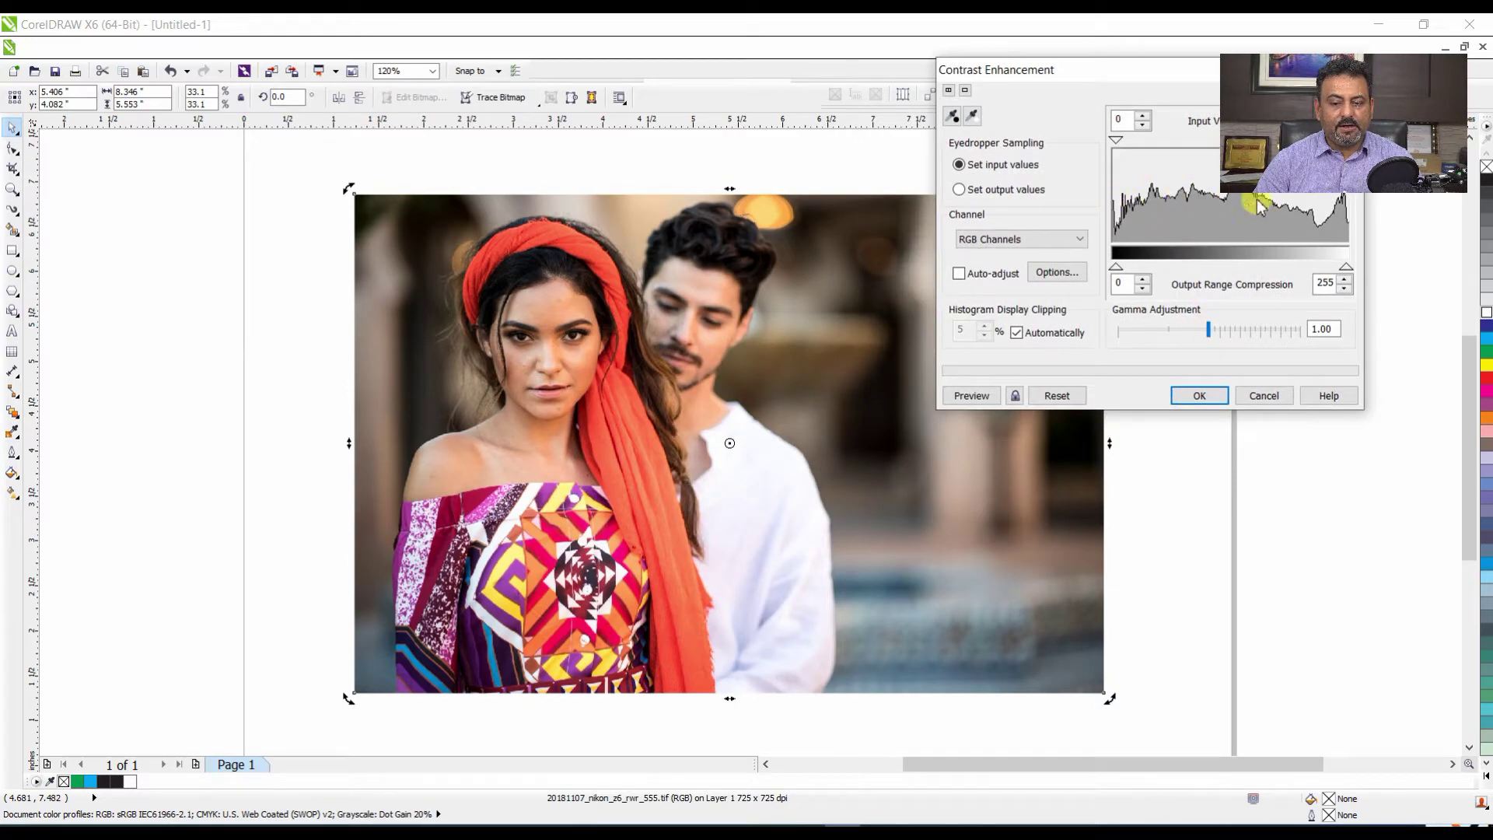
{"action": "left_click_drag", "start_coordinate": [1117, 140], "coordinate": [1126, 141]}
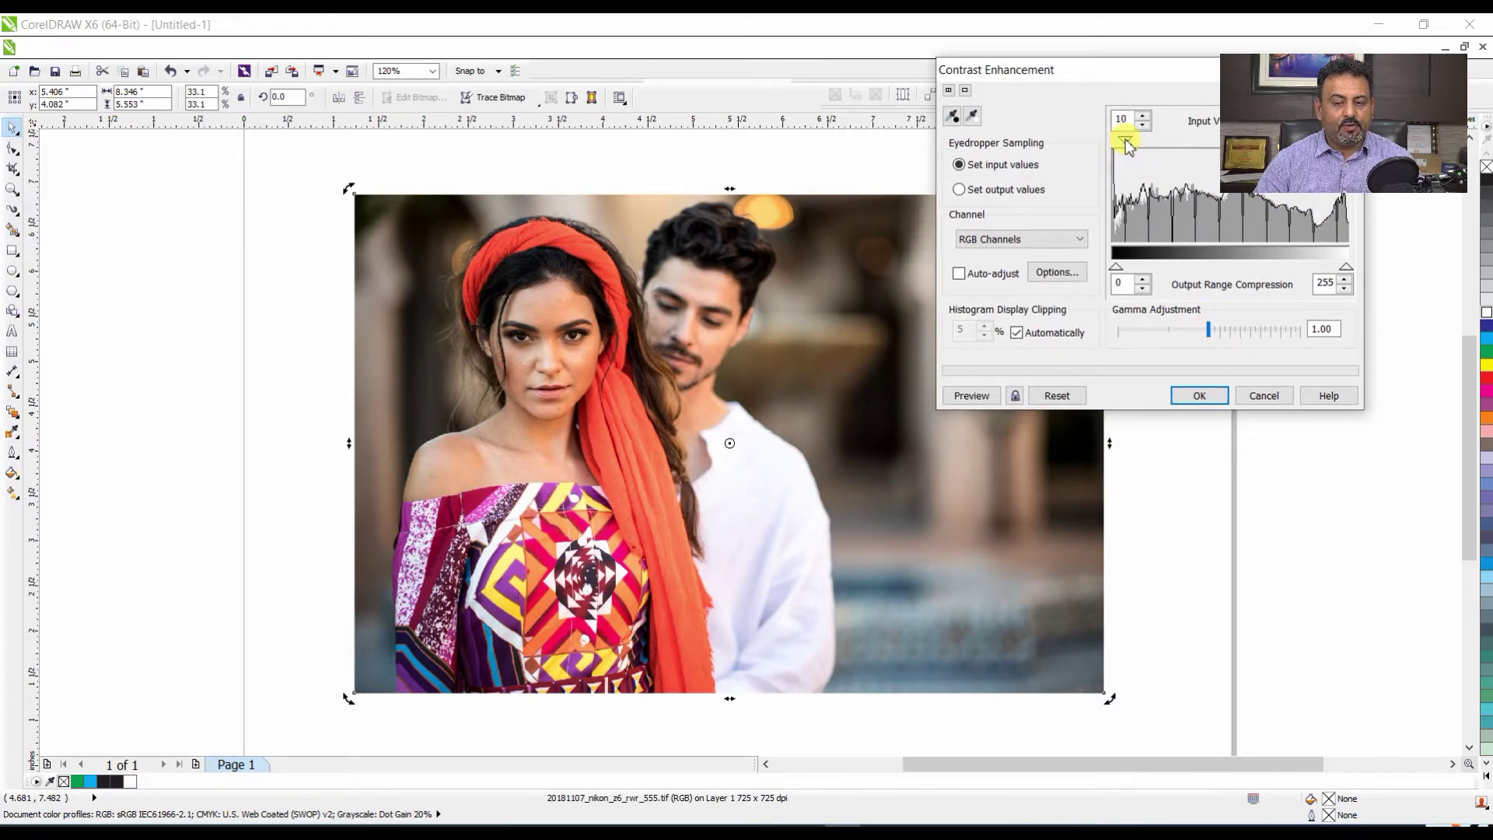
{"action": "left_click", "coordinate": [946, 393]}
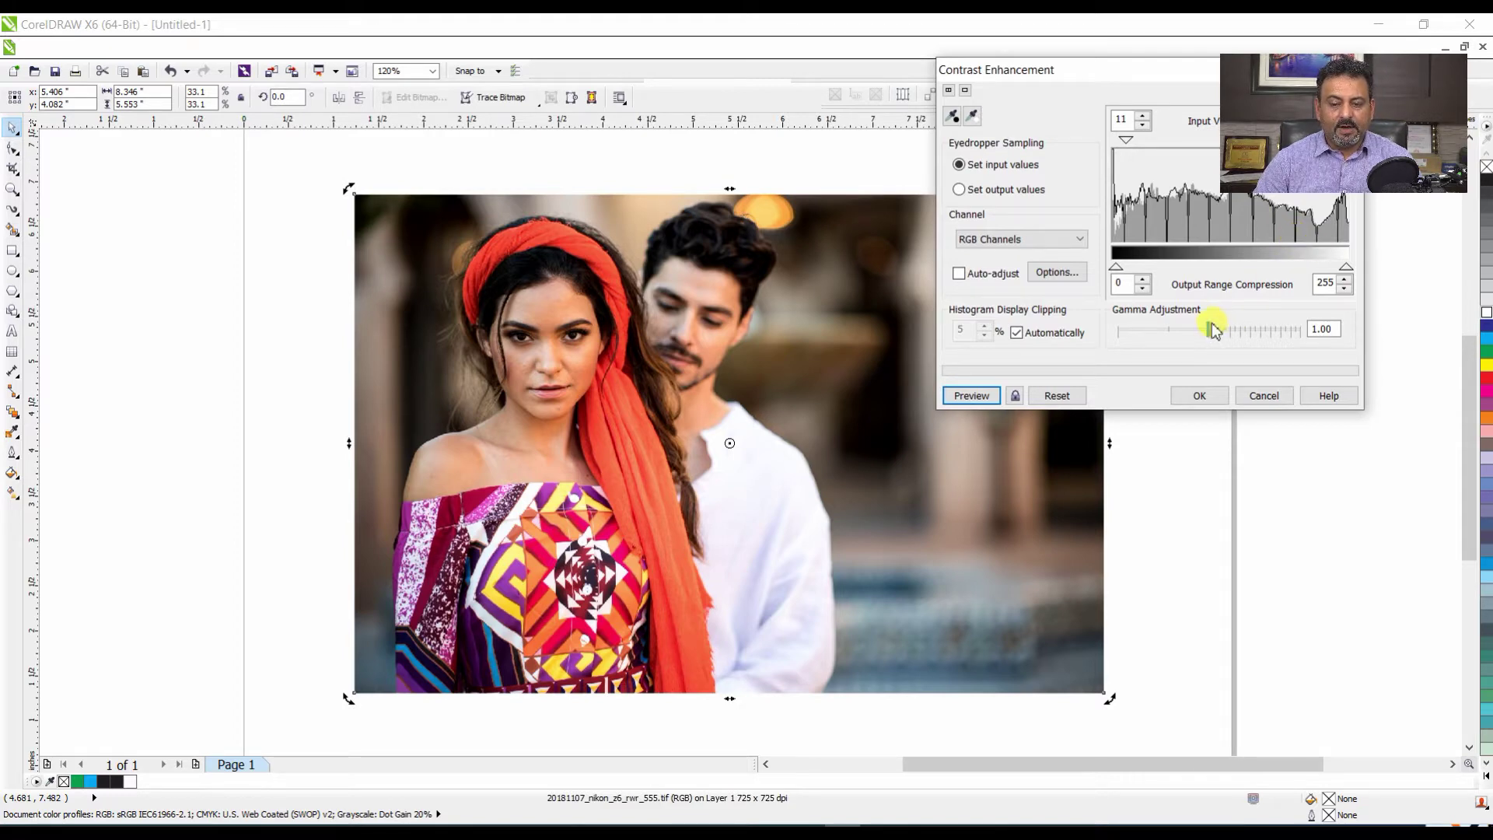
- Preview the couple photo with a gamma adjustment of 0.73, and preview it again with gamma at 5.69
{"action": "left_click_drag", "start_coordinate": [1214, 329], "coordinate": [1180, 329]}
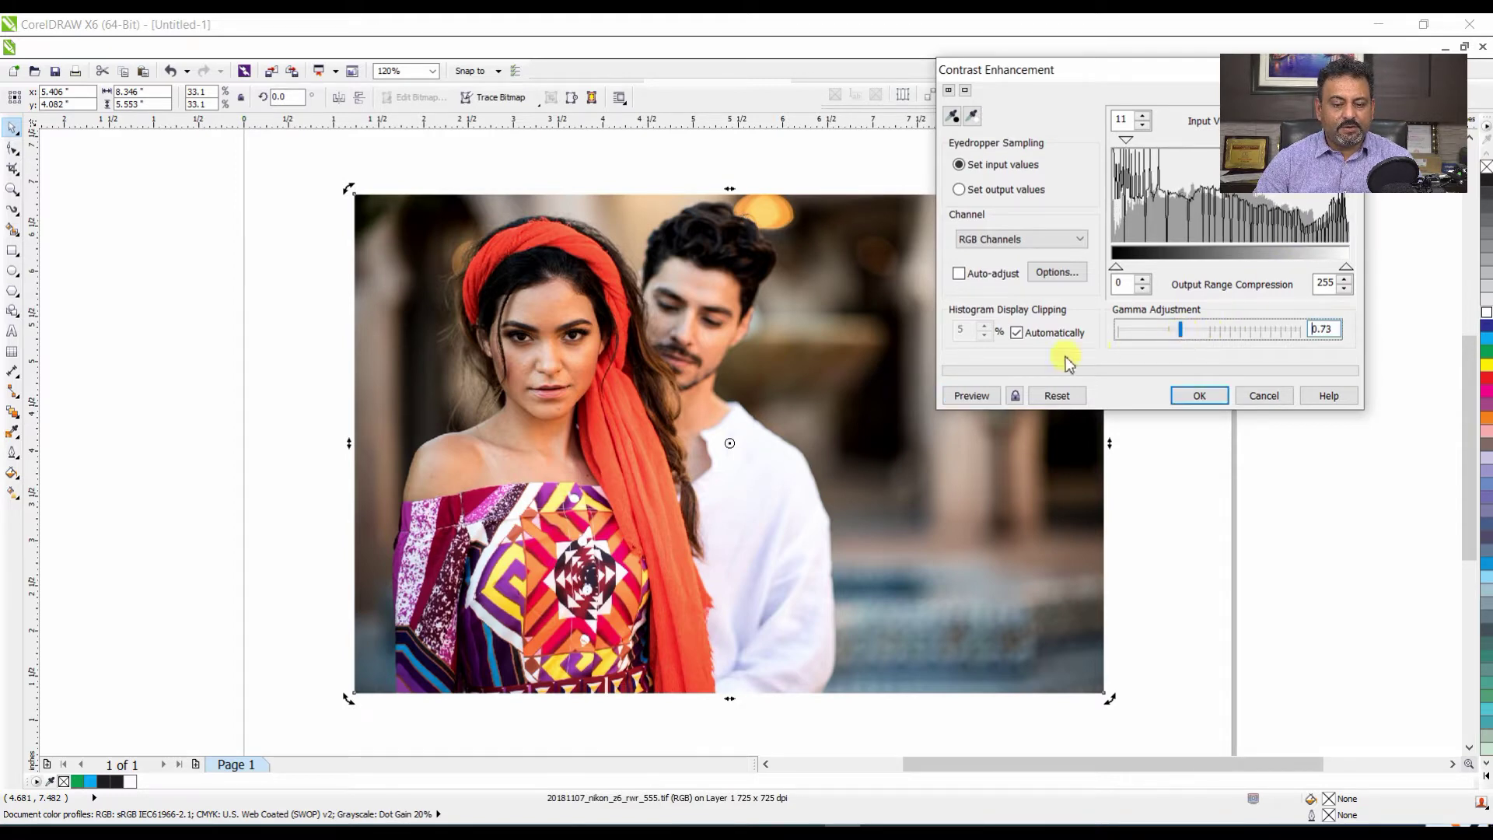
{"action": "left_click", "coordinate": [971, 396]}
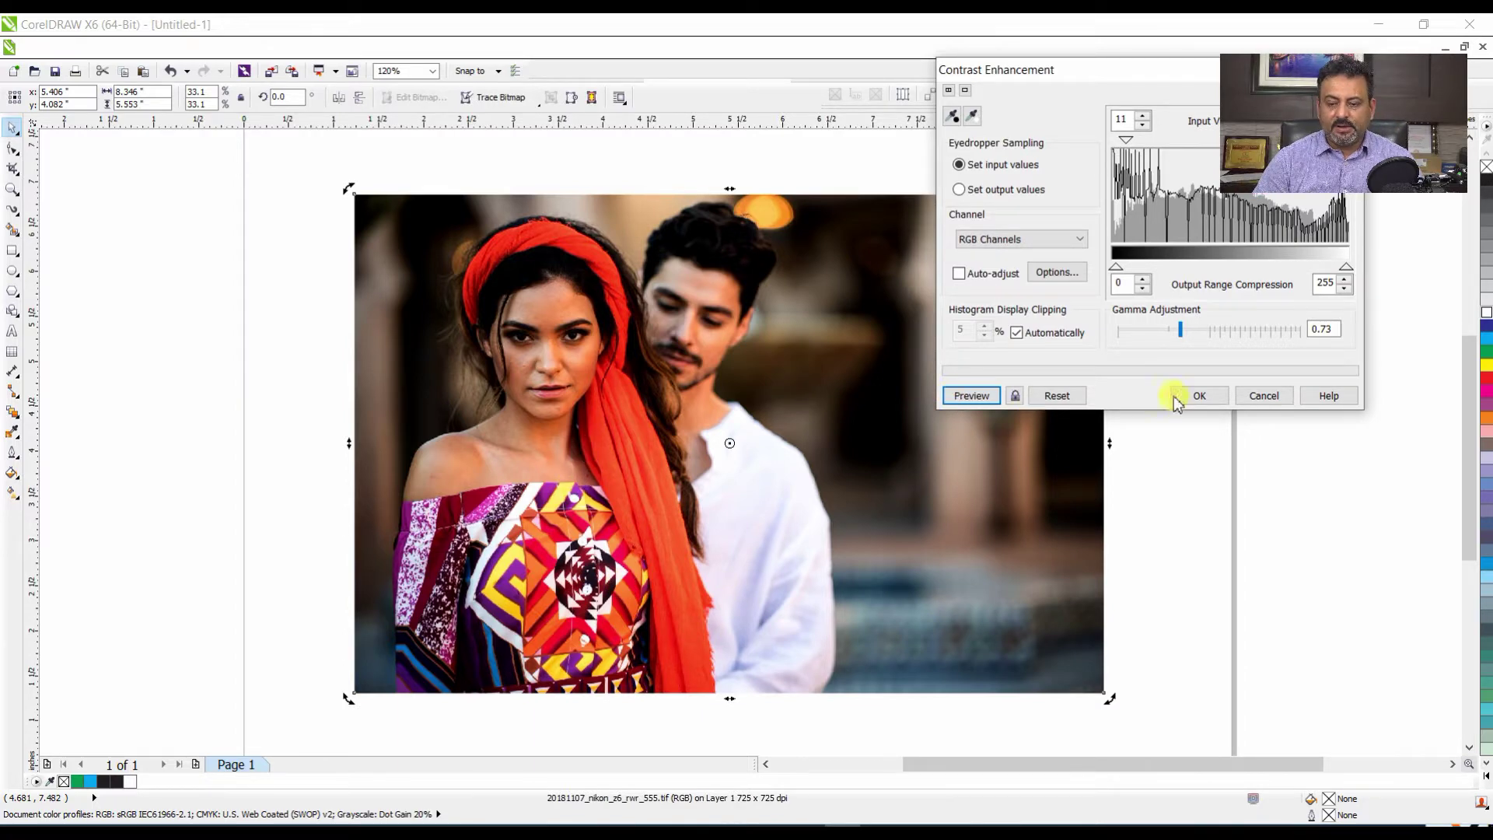
{"action": "left_click_drag", "start_coordinate": [1181, 335], "coordinate": [1254, 332]}
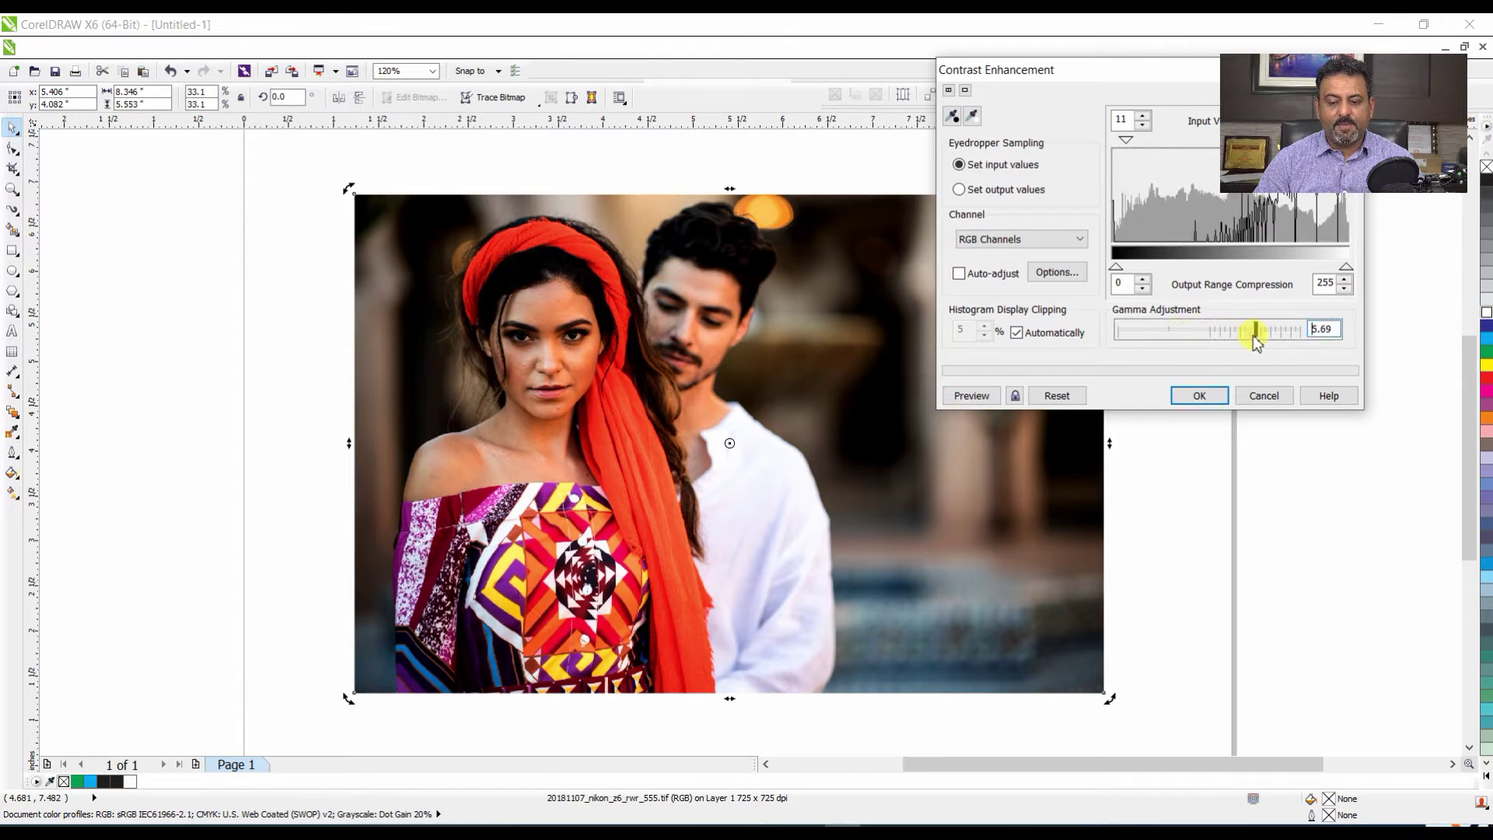
{"action": "left_click", "coordinate": [972, 395]}
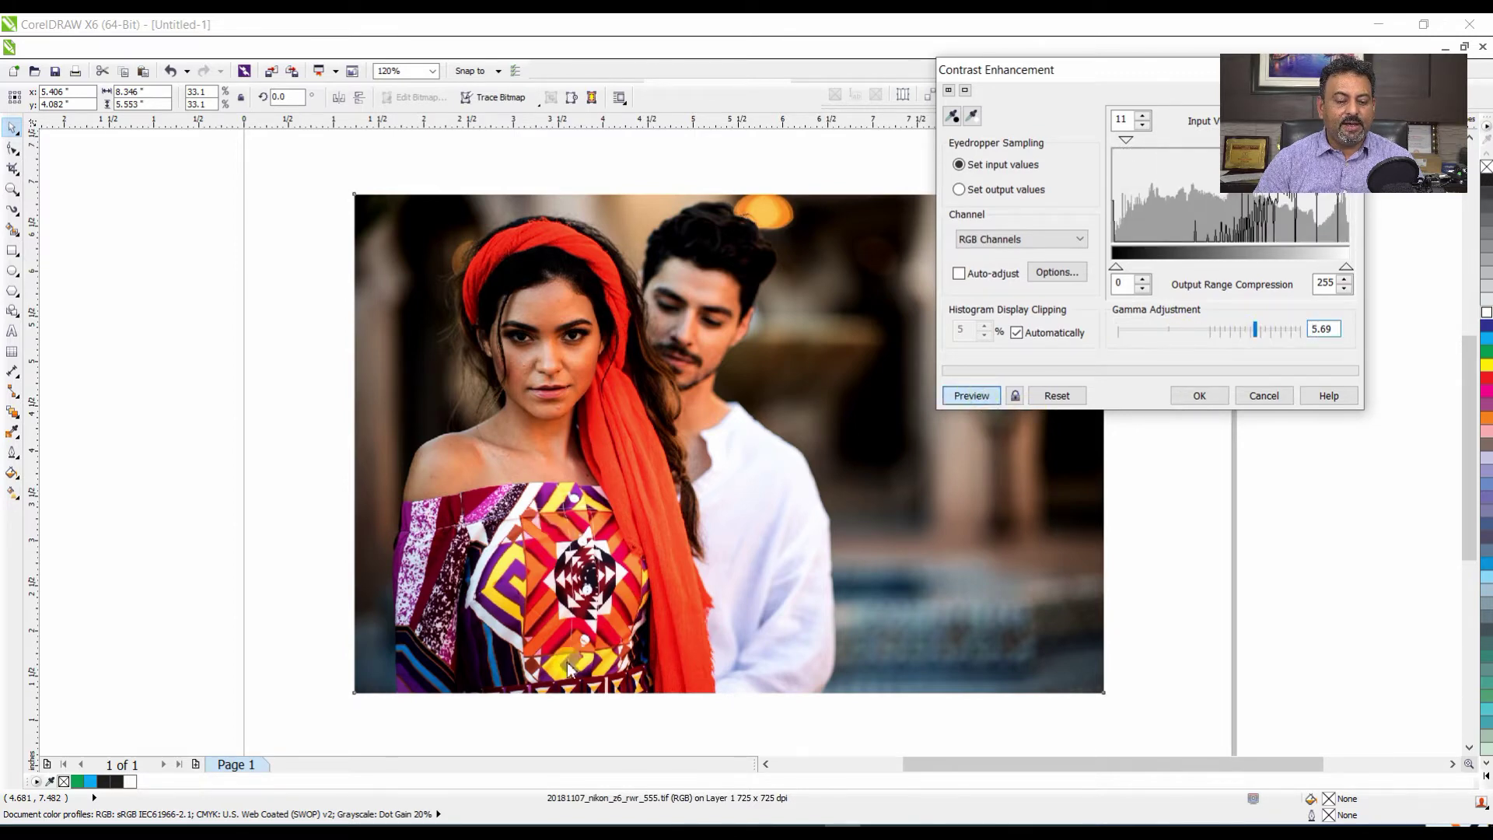
- Preview the couple photo with gamma at 2.08, and discard the contrast enhancement changes
{"action": "left_click", "coordinate": [817, 471]}
{"action": "left_click", "coordinate": [1219, 338]}
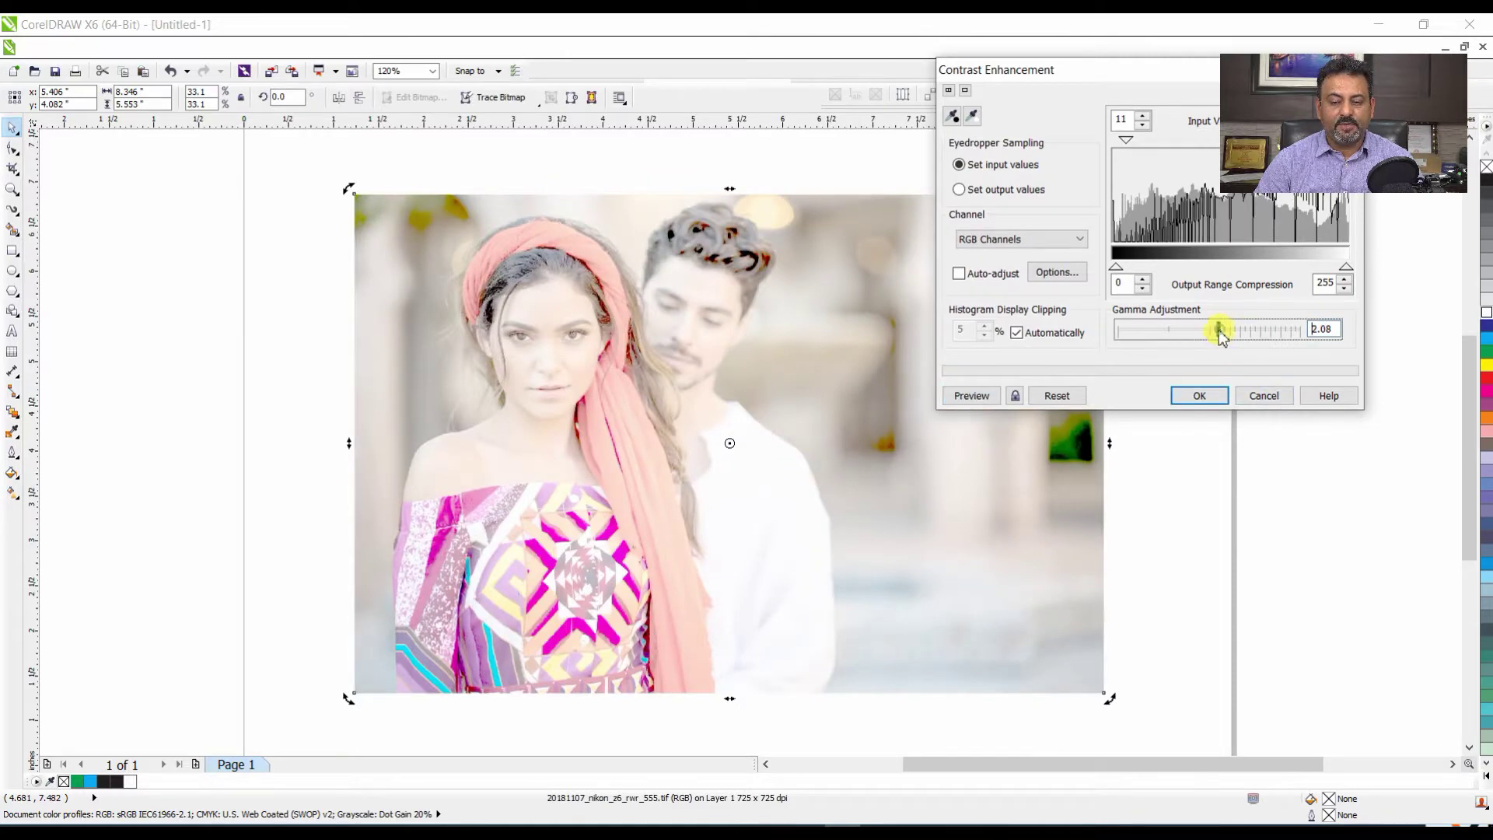
{"action": "left_click", "coordinate": [970, 397]}
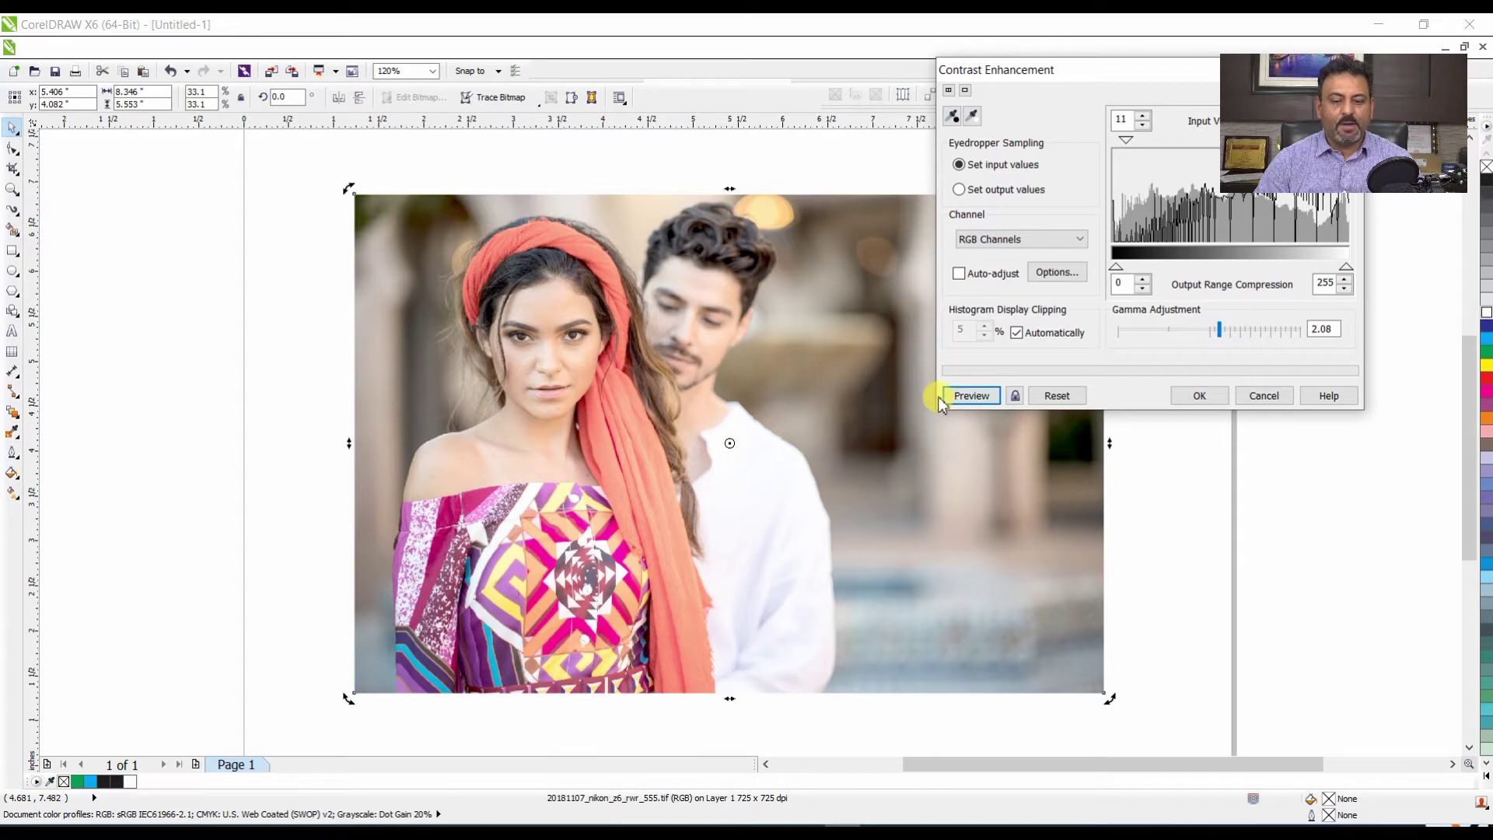
{"action": "left_click", "coordinate": [1263, 395]}
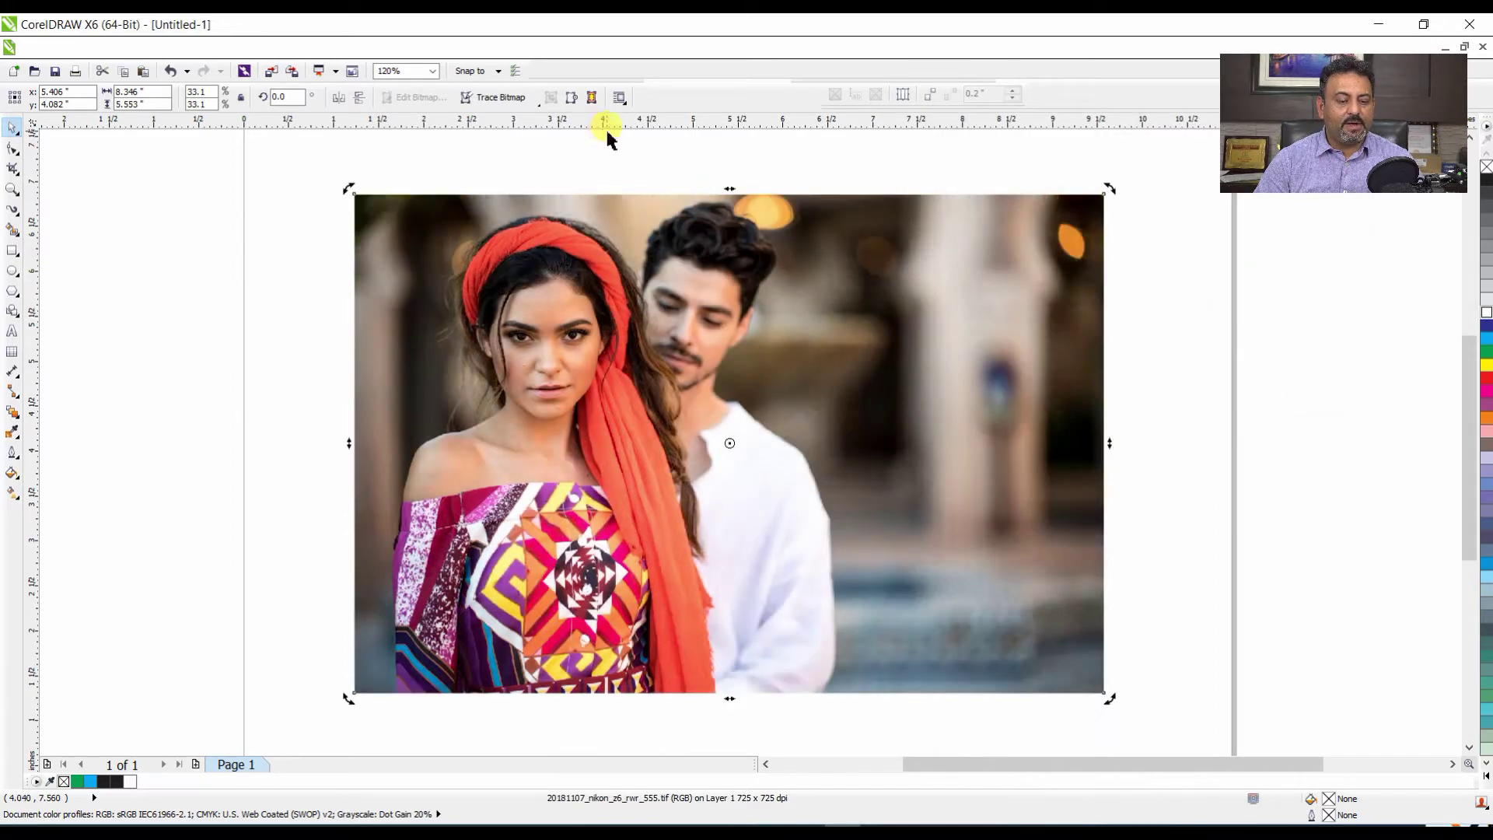
- Start Local Equalization on the couple photo and preview it with width 239 and height 232
{"action": "left_click", "coordinate": [273, 48]}
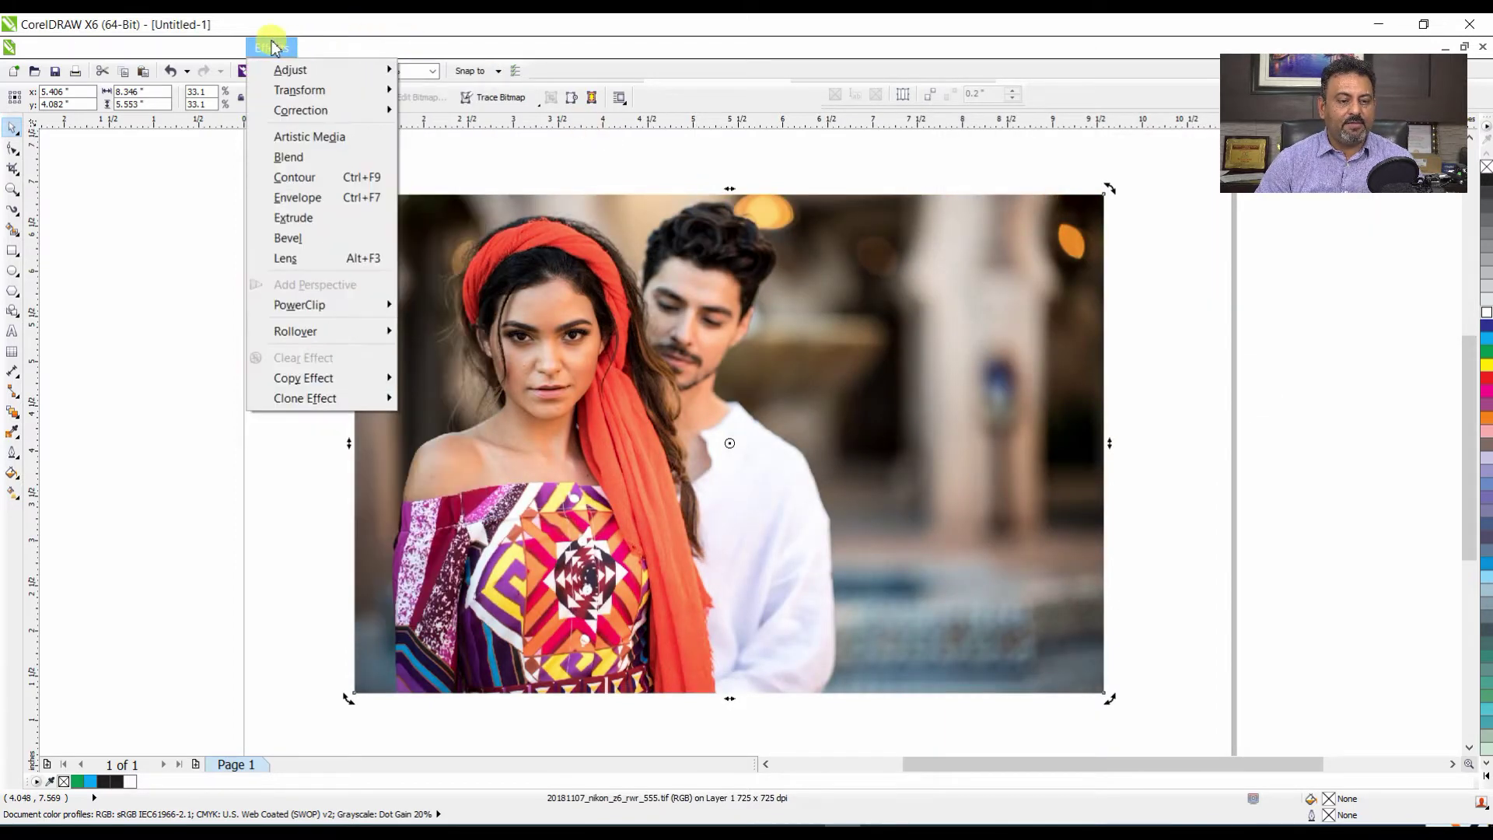
{"action": "mouse_move", "coordinate": [290, 69]}
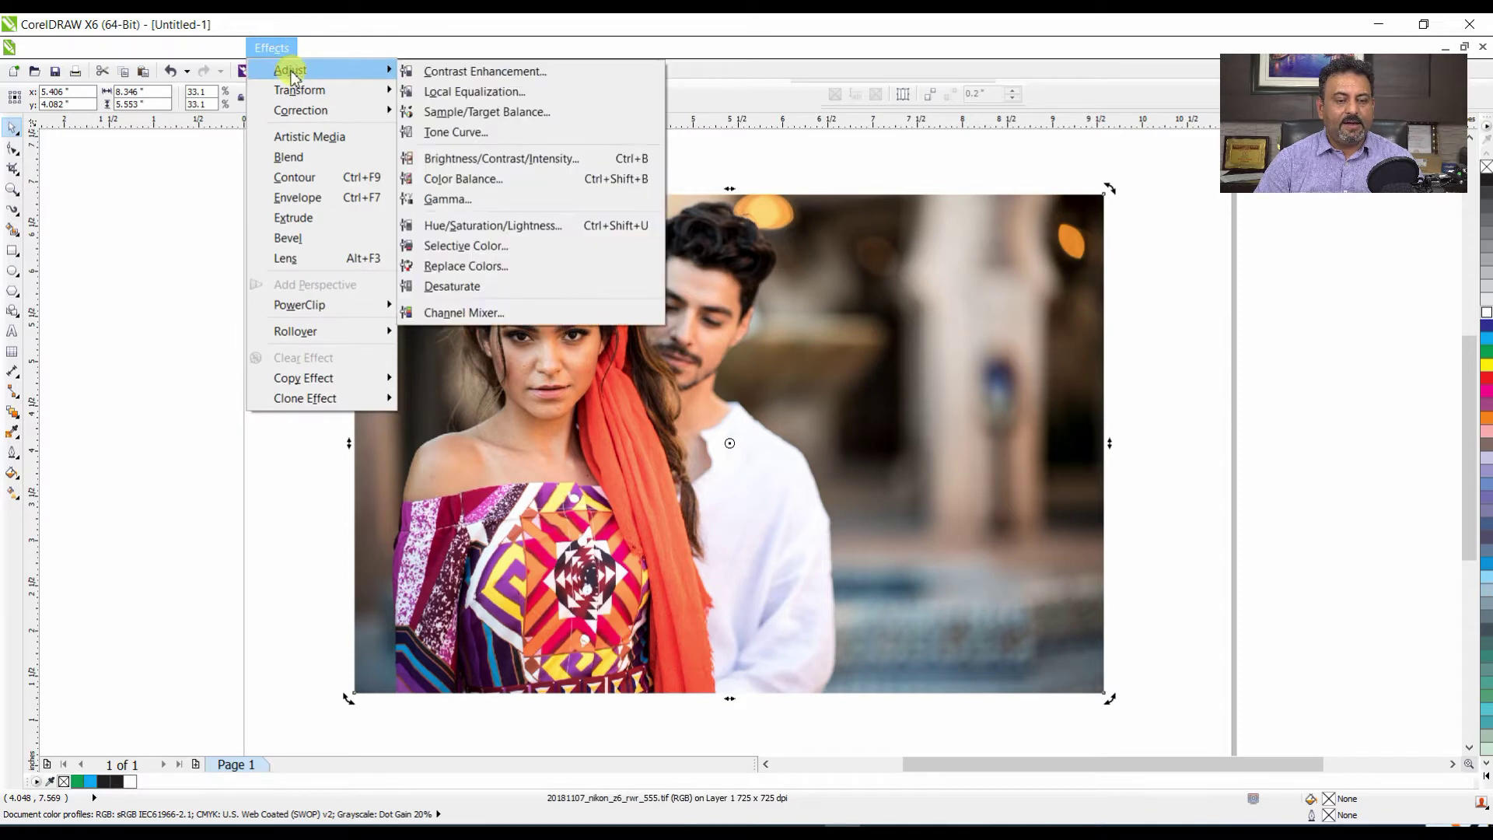
{"action": "left_click", "coordinate": [477, 94]}
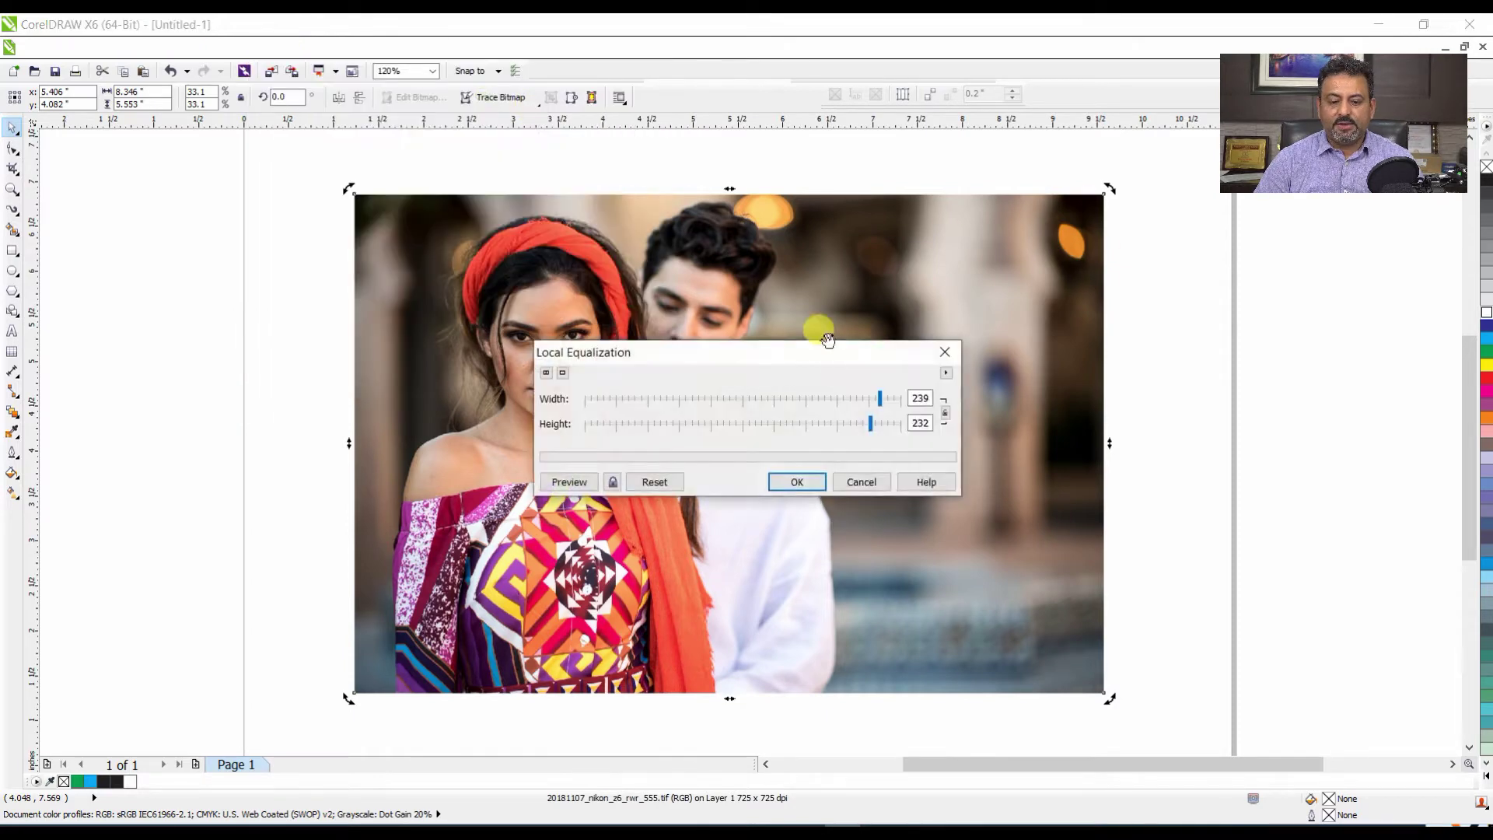
{"action": "left_click_drag", "start_coordinate": [793, 365], "coordinate": [1219, 128]}
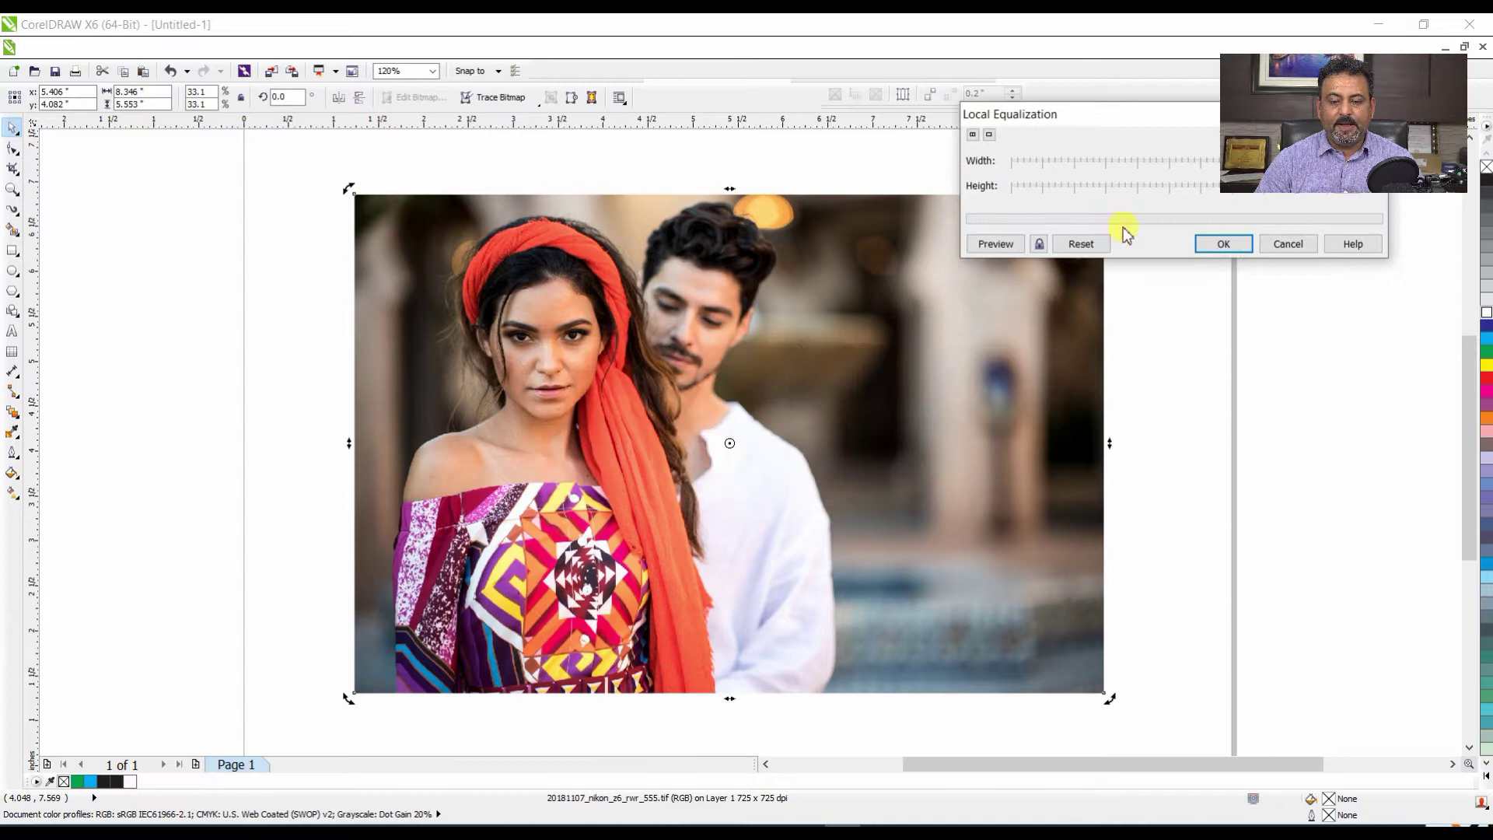
{"action": "left_click", "coordinate": [998, 242]}
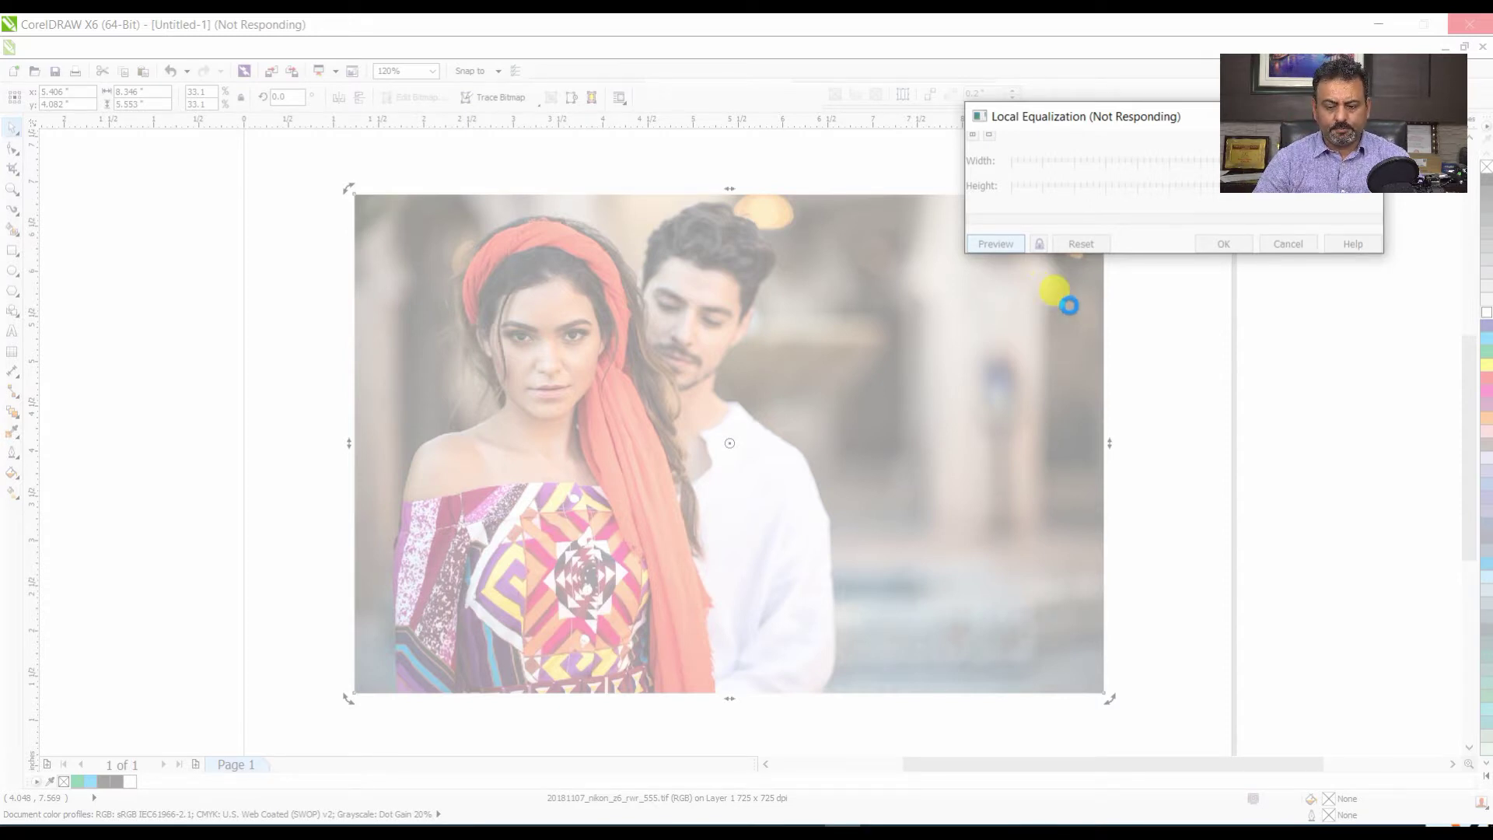
- Try to cancel Local Equalization in the unresponsive program, and cancel the problem report to Microsoft
{"action": "left_click", "coordinate": [1289, 244]}
{"action": "left_click", "coordinate": [726, 484]}
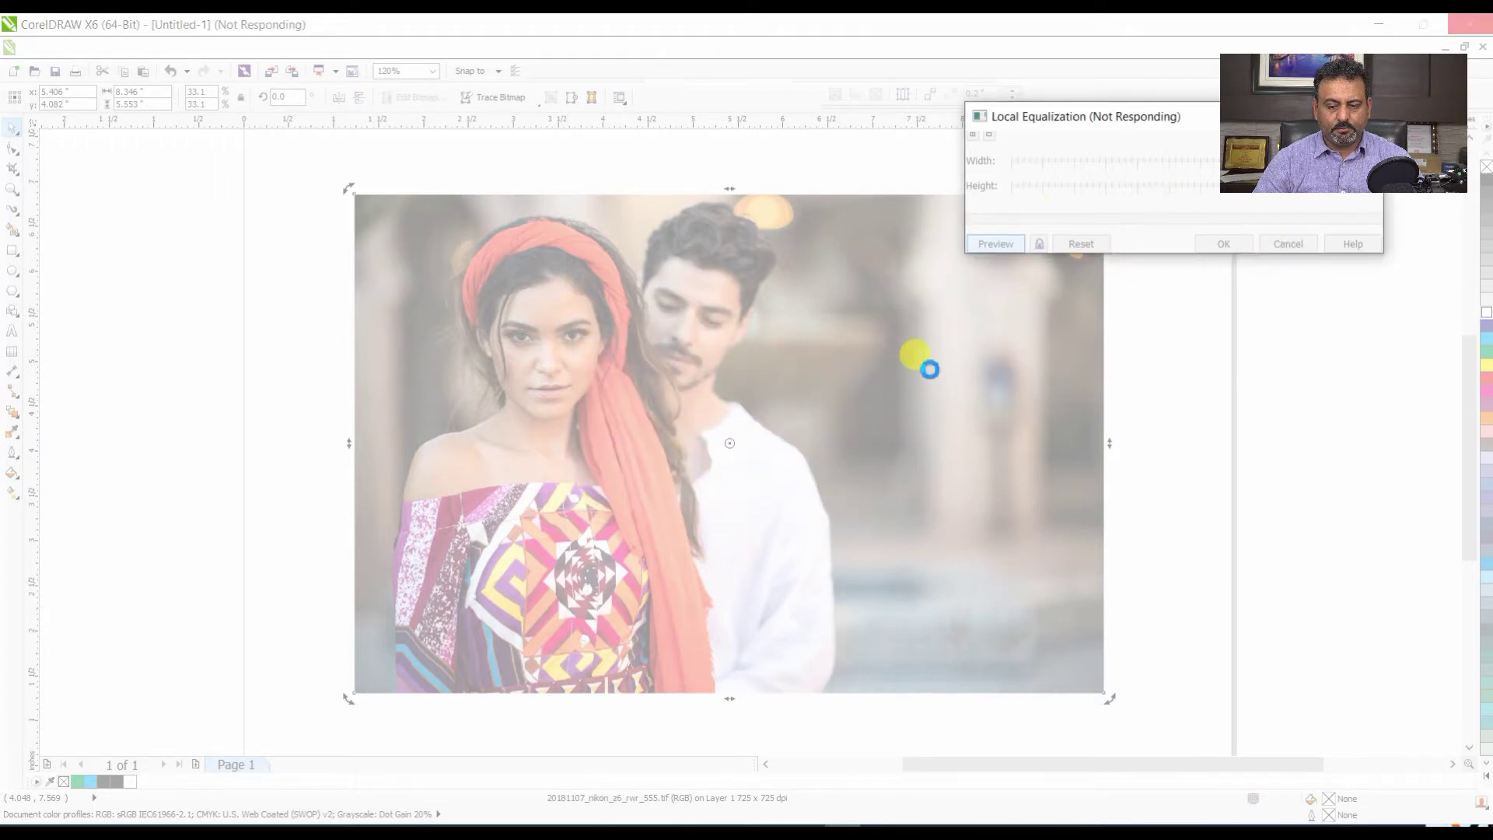
{"action": "left_click", "coordinate": [1184, 209]}
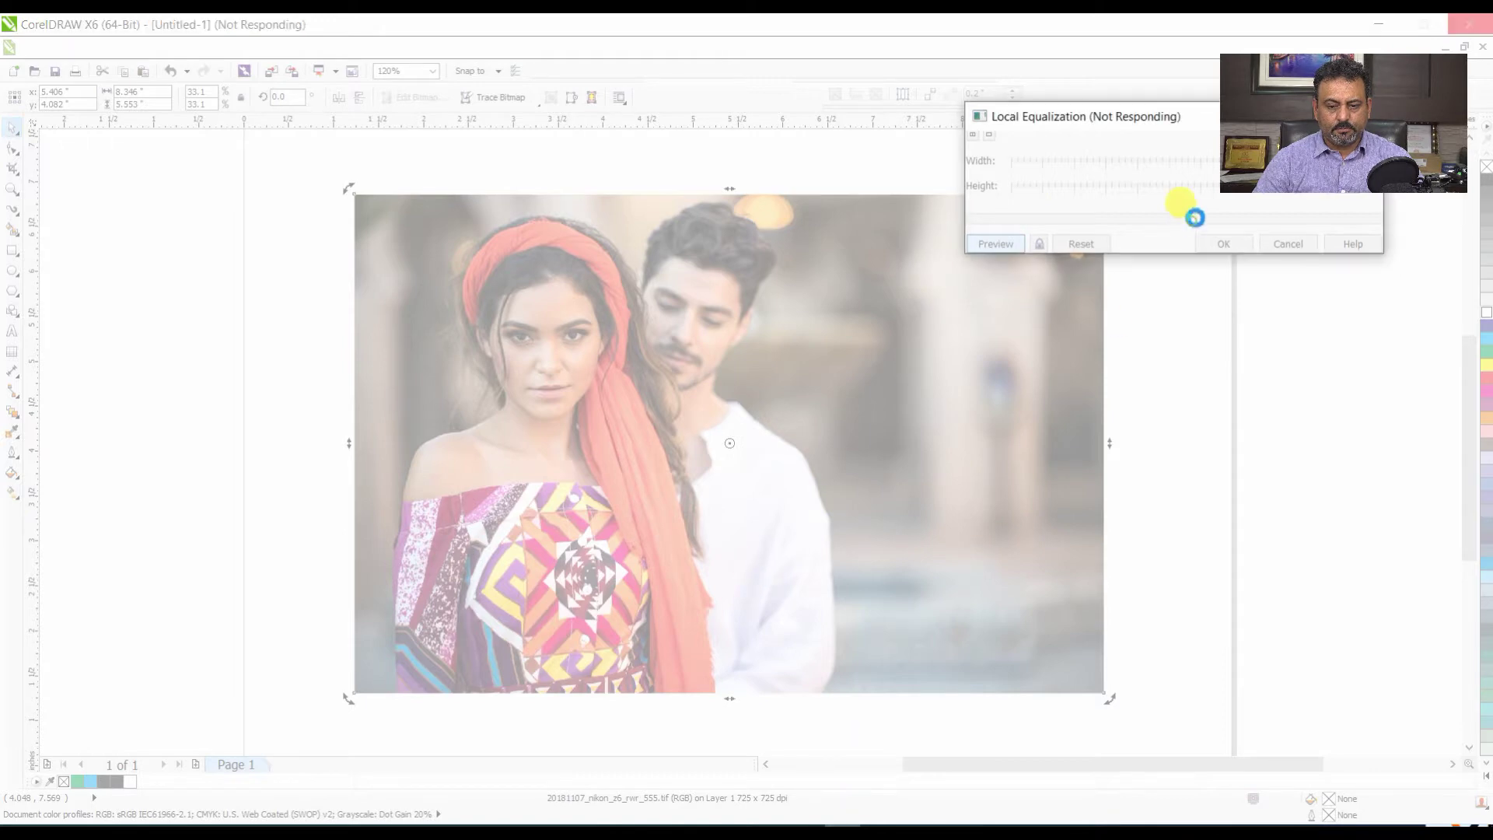
{"action": "left_click", "coordinate": [1156, 271]}
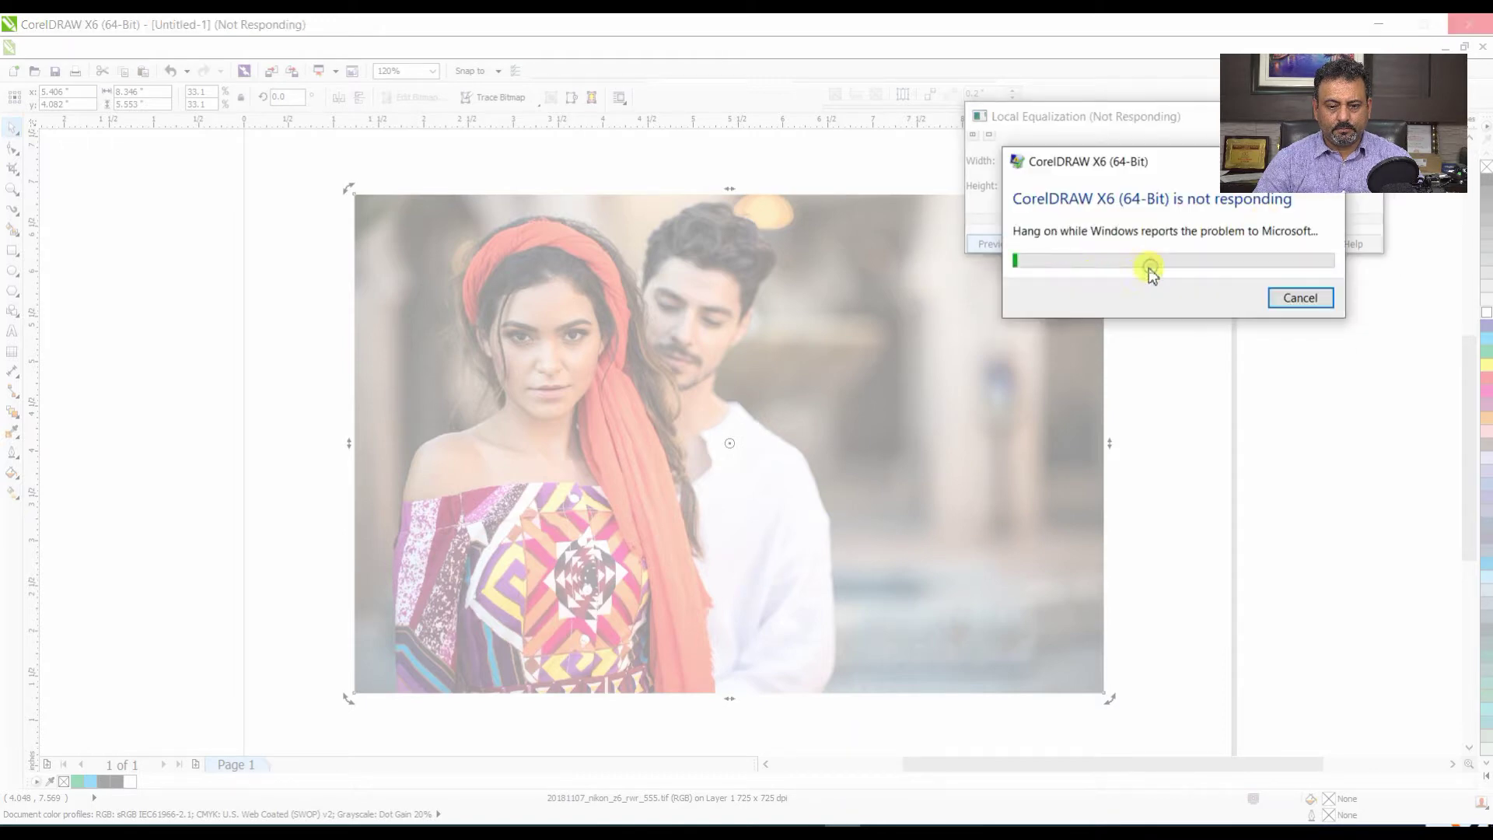
{"action": "left_click", "coordinate": [1298, 297]}
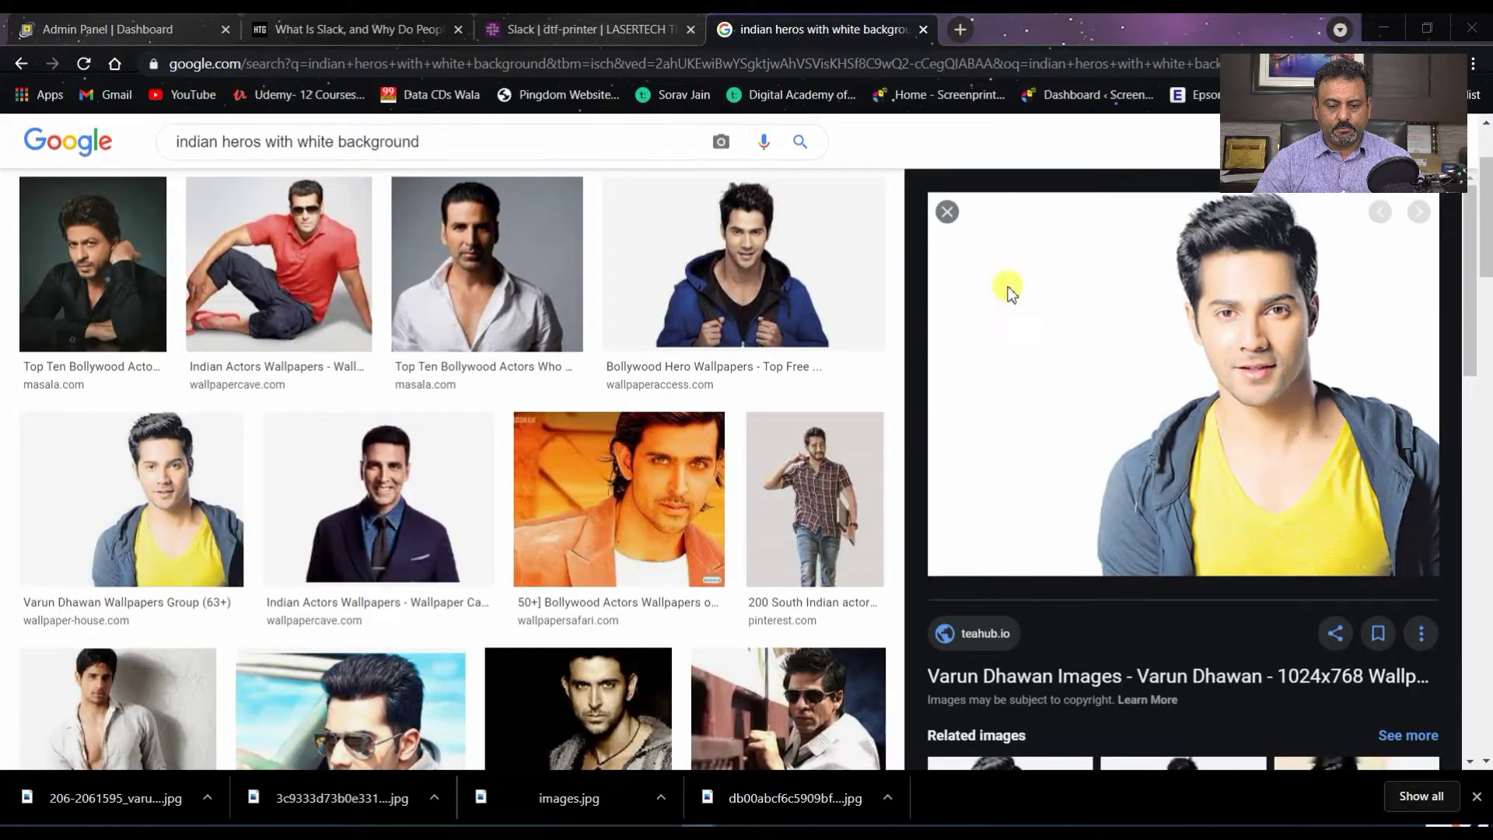
- Clear the browser window off the desktop, relaunch CorelDRAW X6 (64-Bit) and open the auto-backup file
{"action": "left_click", "coordinate": [1472, 29]}
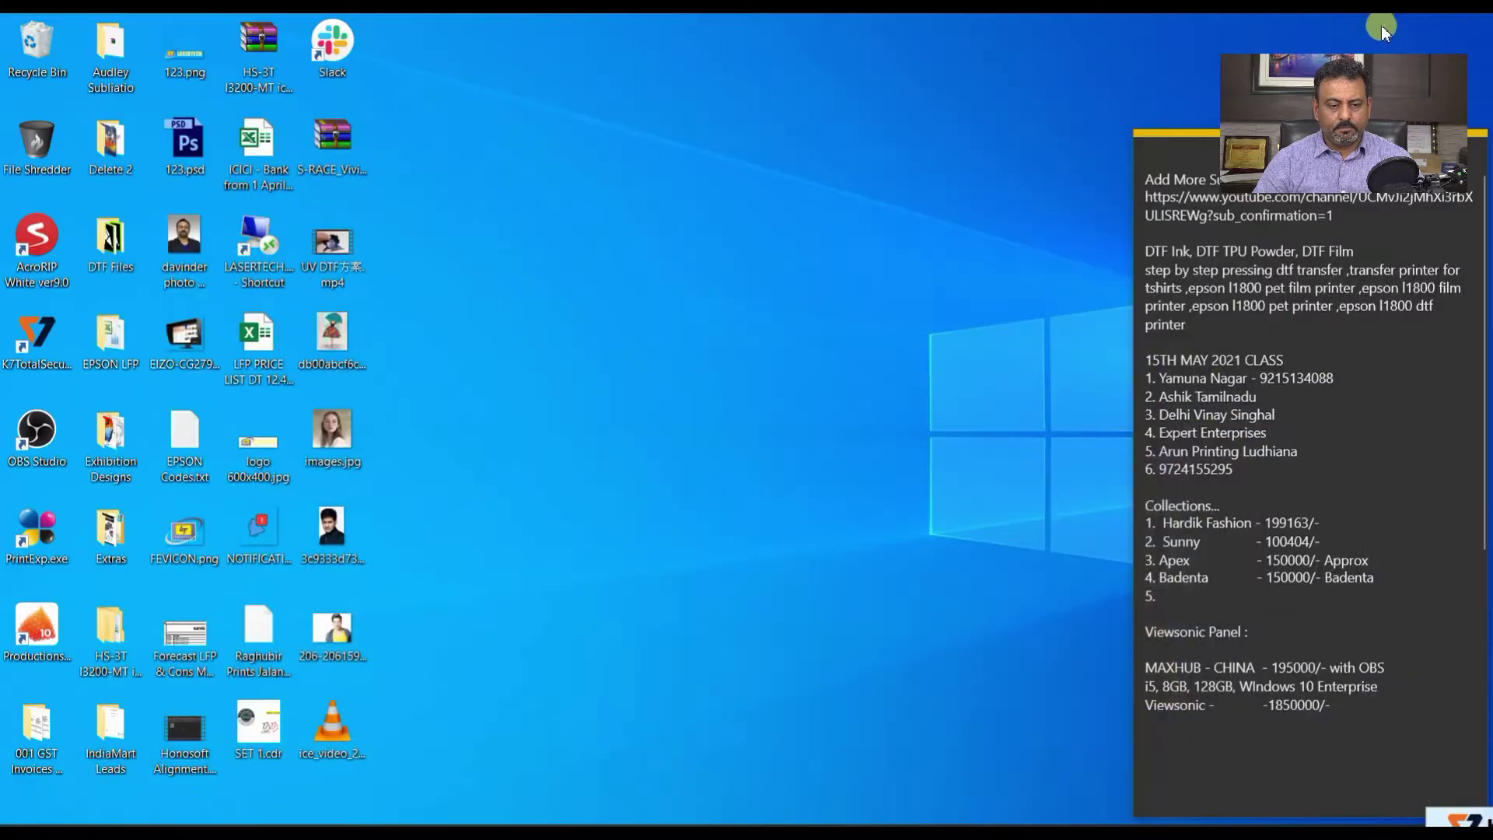
{"action": "left_click", "coordinate": [50, 821]}
{"action": "type", "text": "corel"}
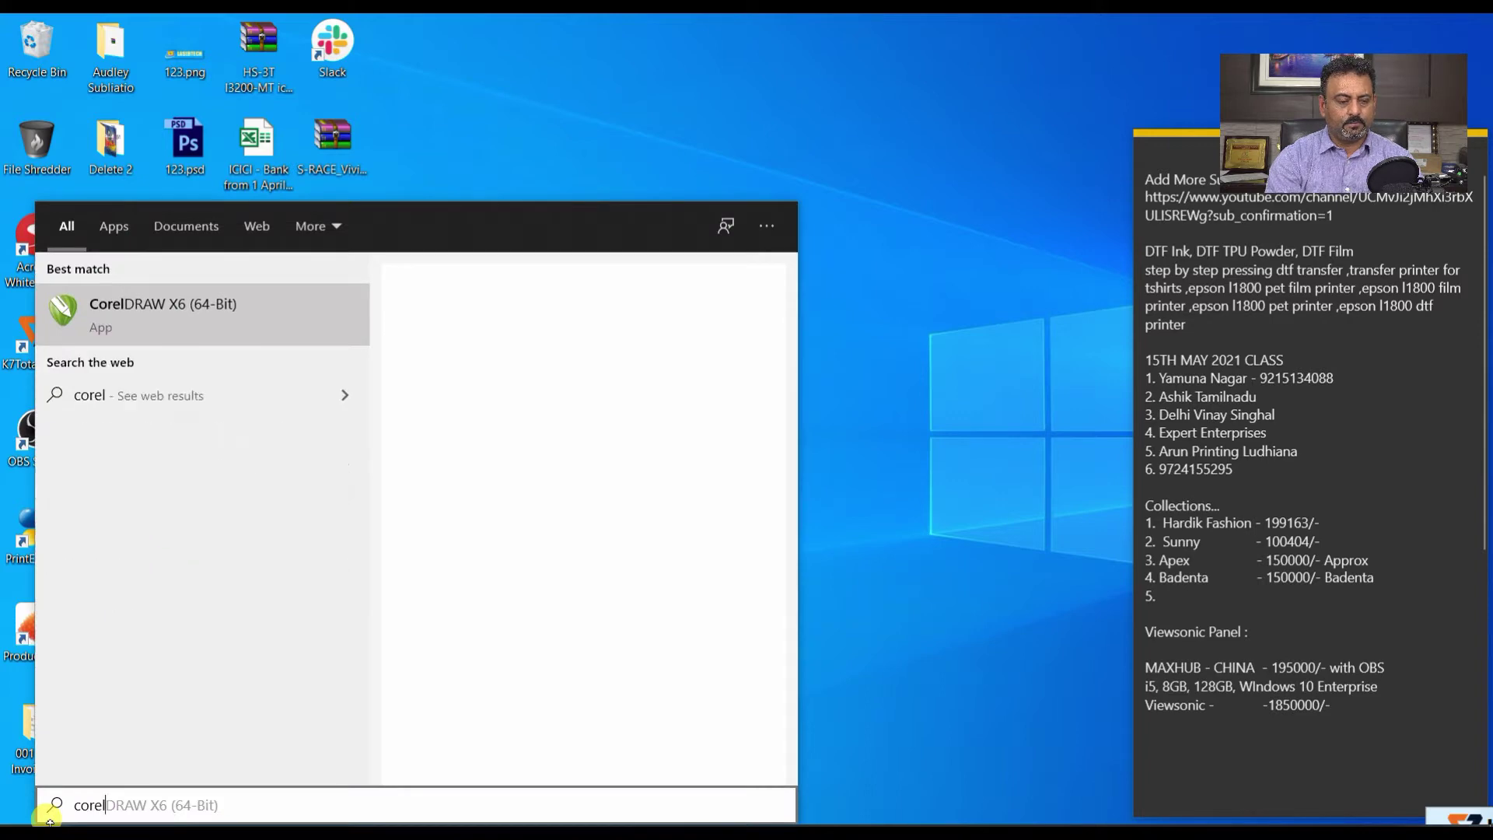
{"action": "key", "text": "Return"}
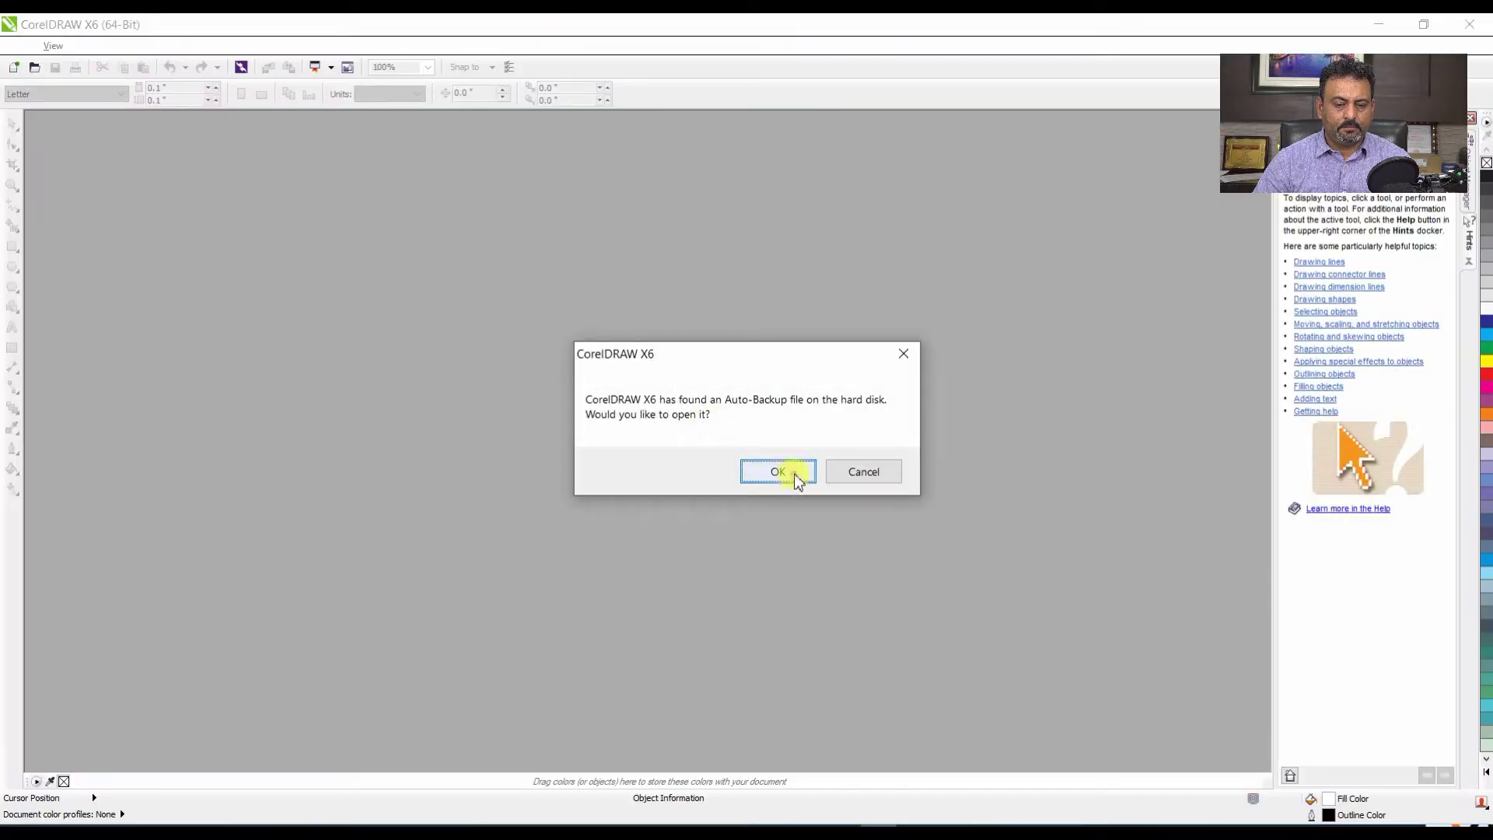
{"action": "left_click", "coordinate": [778, 471]}
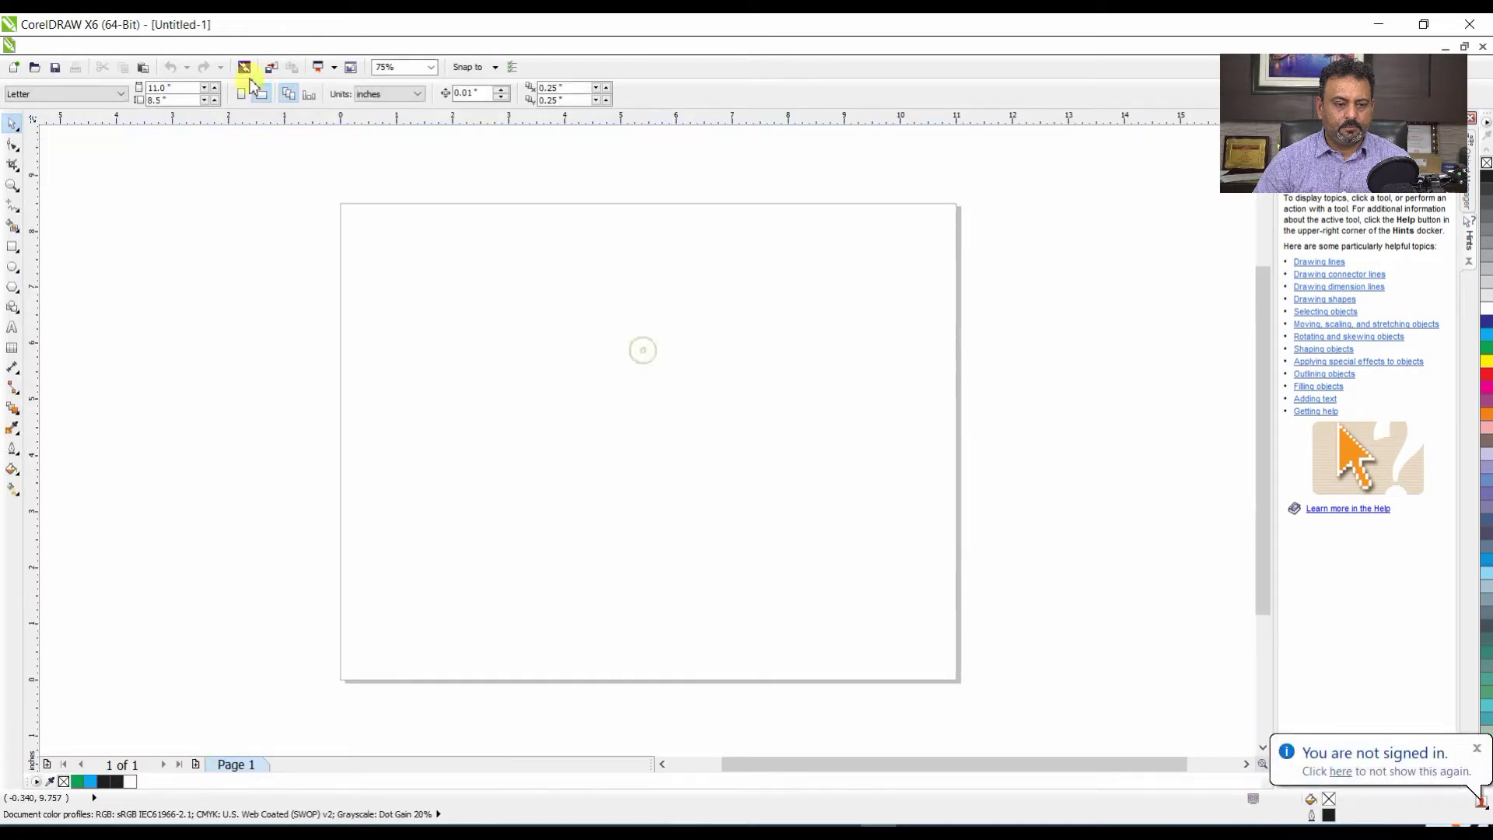
- Import Sample Finished.tif and place it in the middle of the page
{"action": "left_click", "coordinate": [270, 67]}
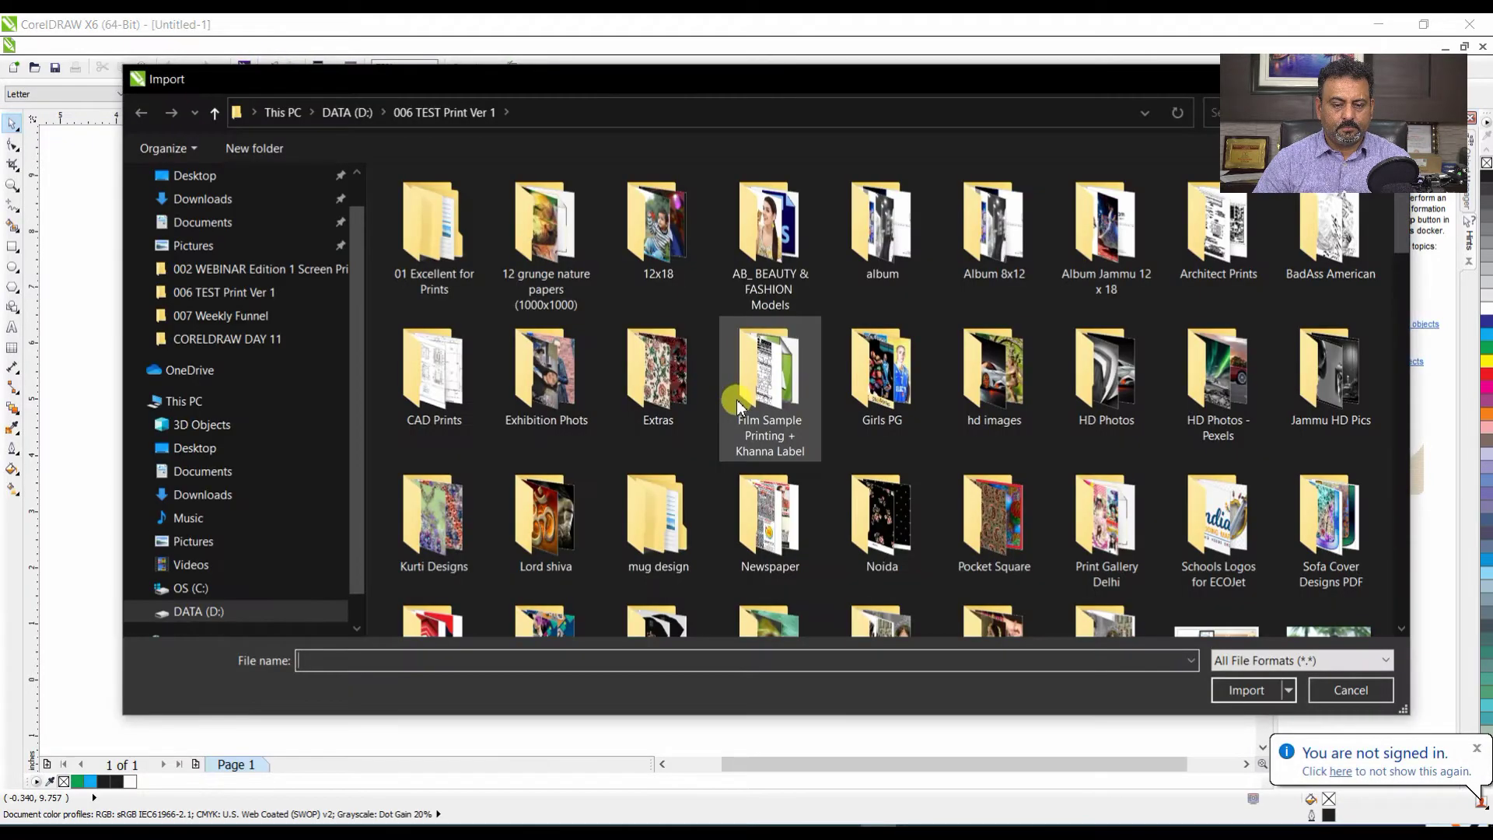
{"action": "scroll", "coordinate": [738, 404], "scroll_direction": "down", "scroll_amount": 5}
{"action": "scroll", "coordinate": [738, 403], "scroll_direction": "down", "scroll_amount": 5}
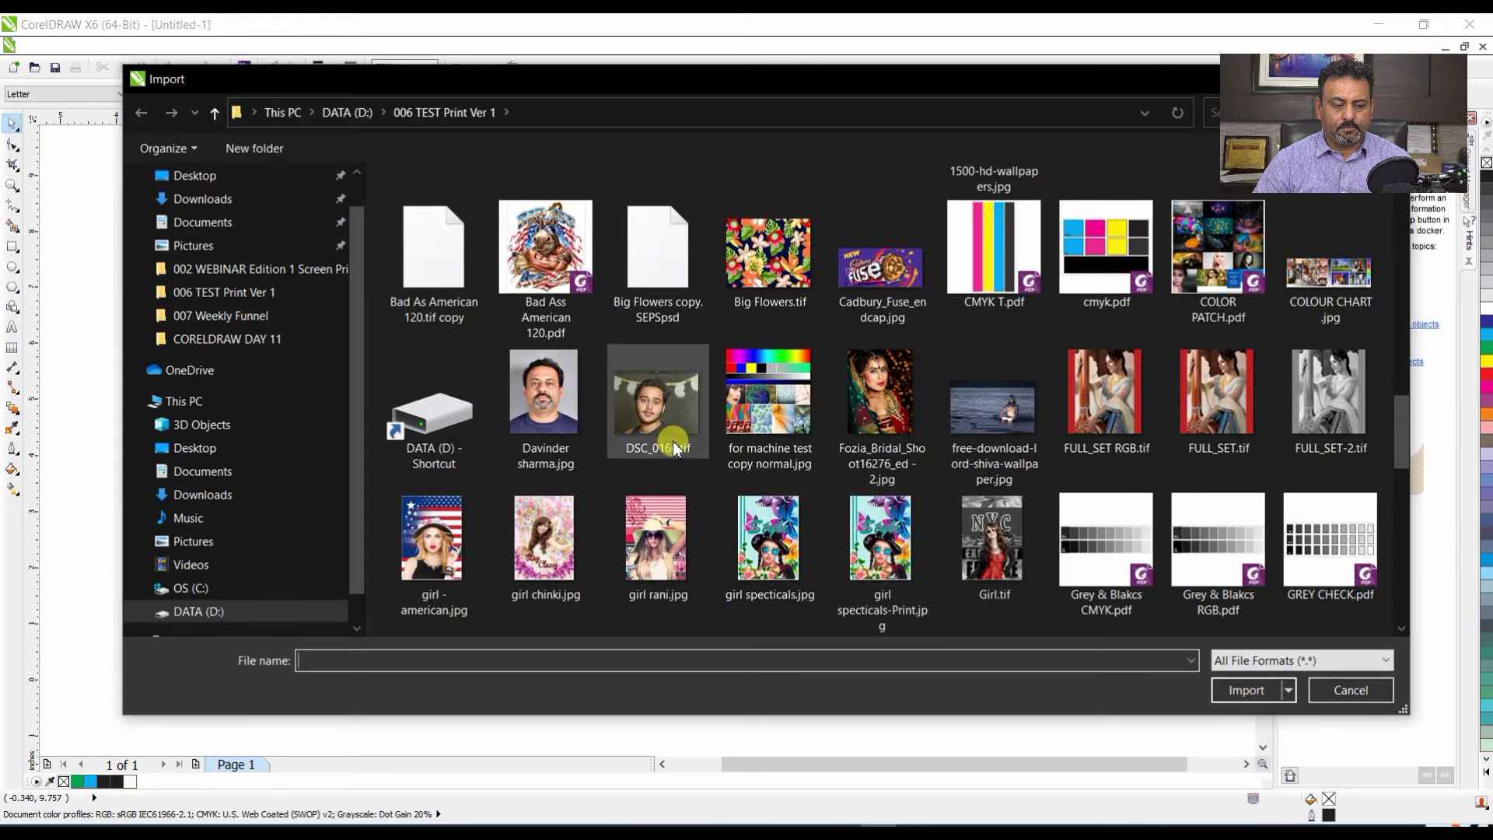
{"action": "mouse_move", "coordinate": [675, 447]}
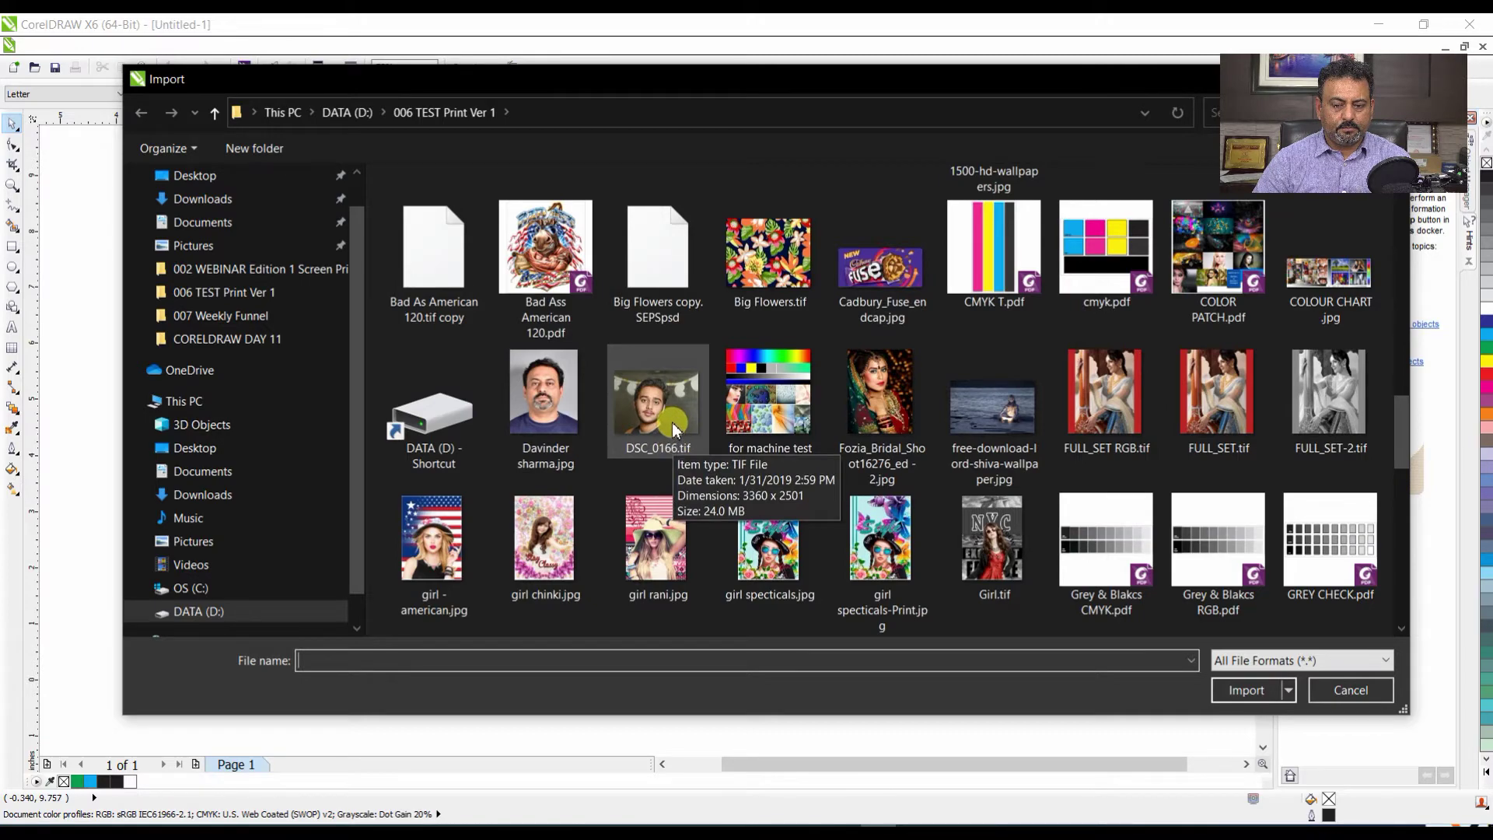
{"action": "scroll", "coordinate": [768, 420], "scroll_direction": "down", "scroll_amount": 5}
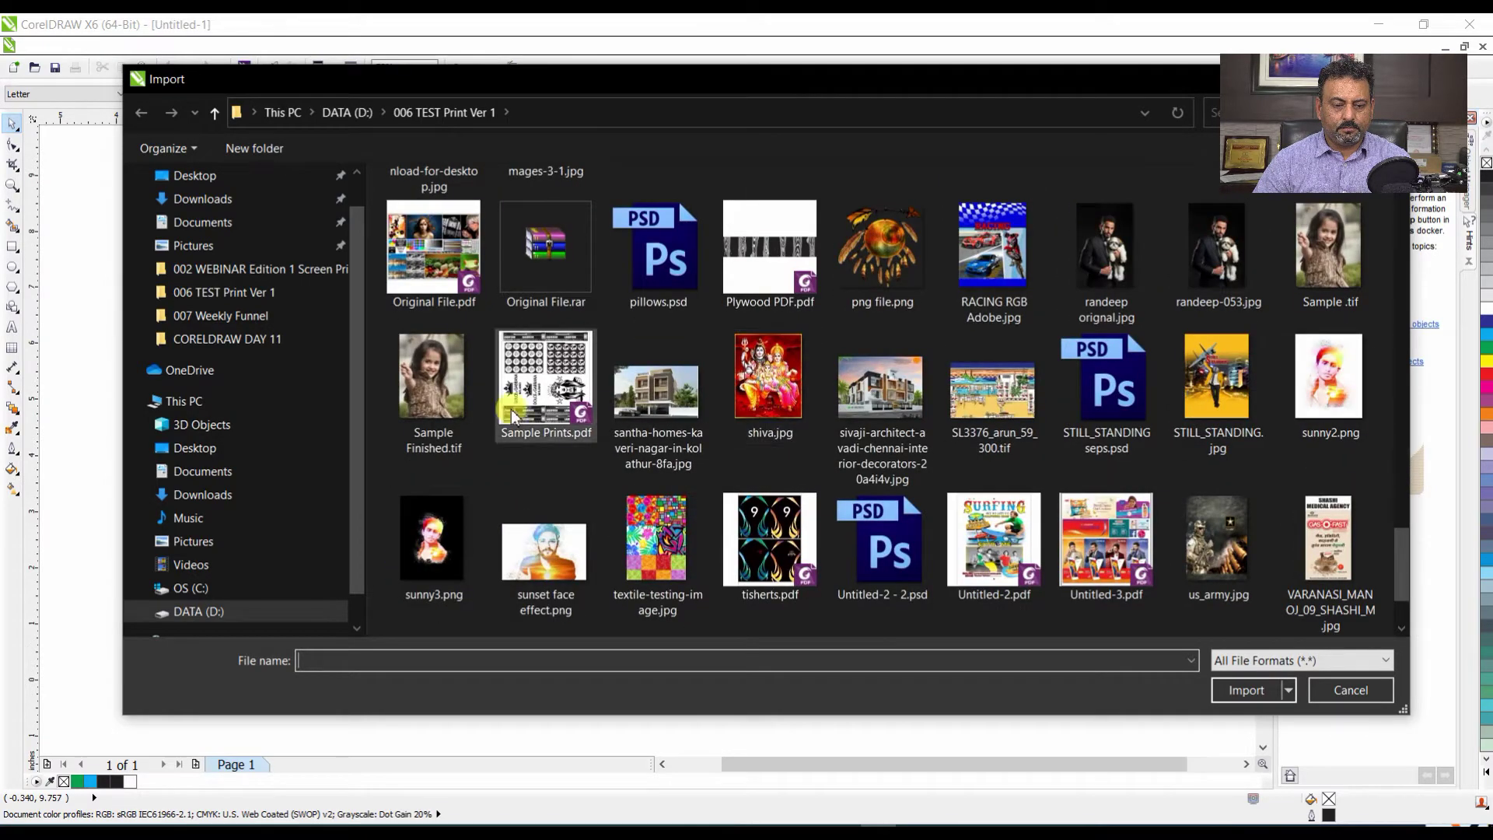
{"action": "left_click", "coordinate": [434, 385]}
{"action": "left_click", "coordinate": [1240, 690]}
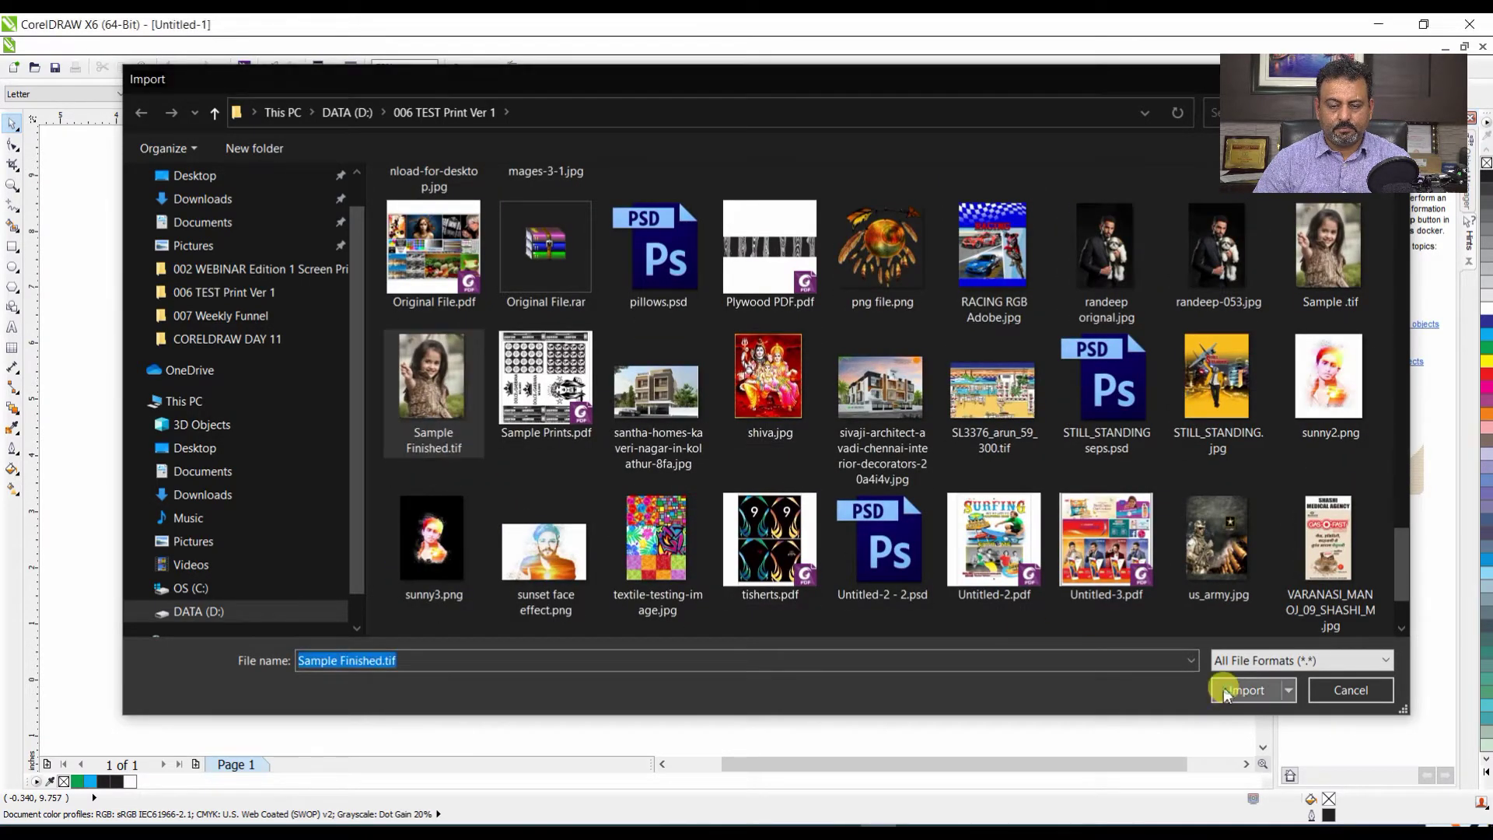
{"action": "key", "text": "Return"}
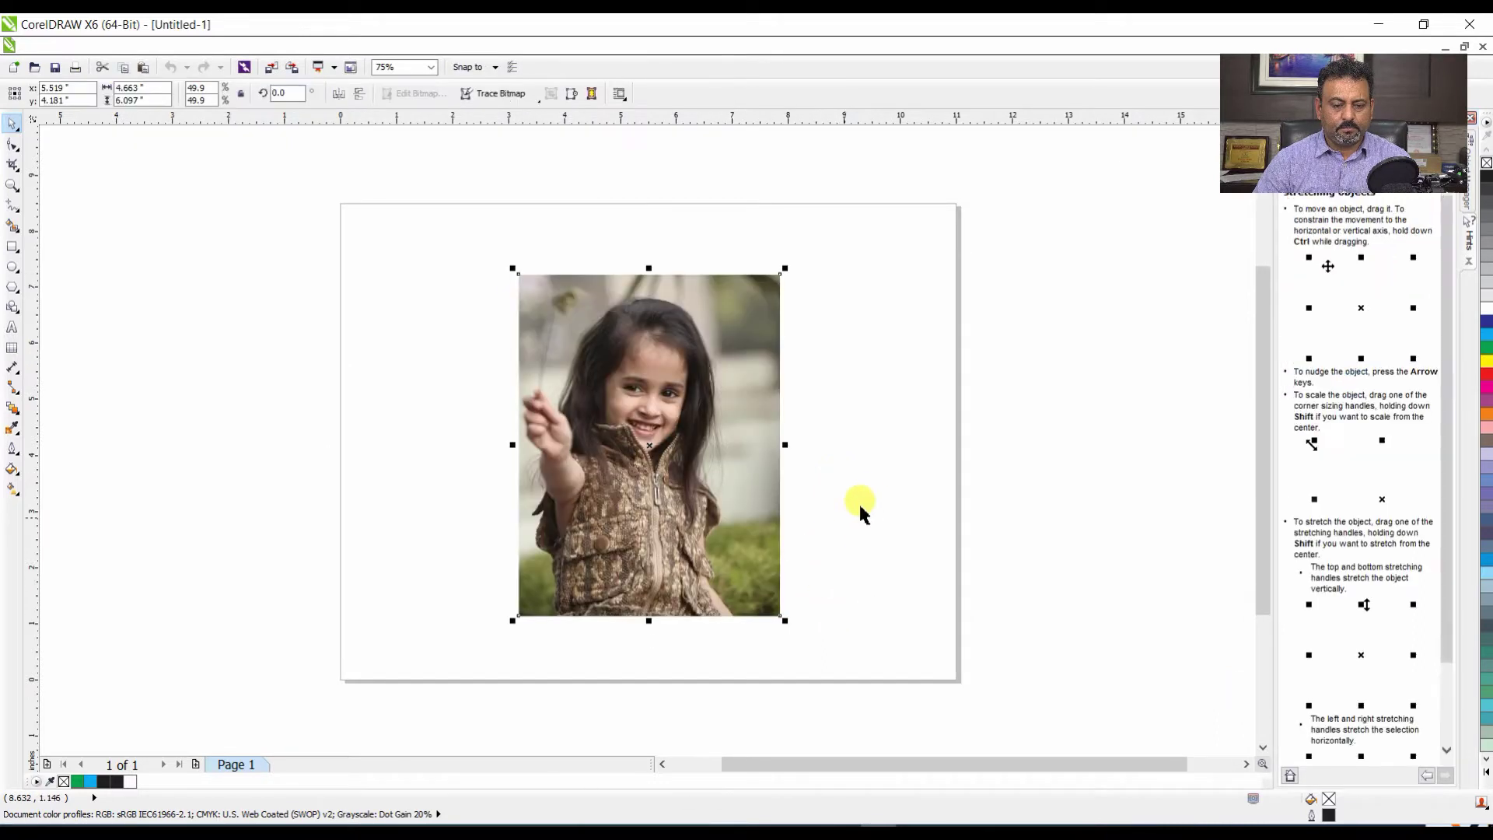
{"action": "key", "text": "z"}
{"action": "left_click_drag", "start_coordinate": [487, 255], "coordinate": [813, 649]}
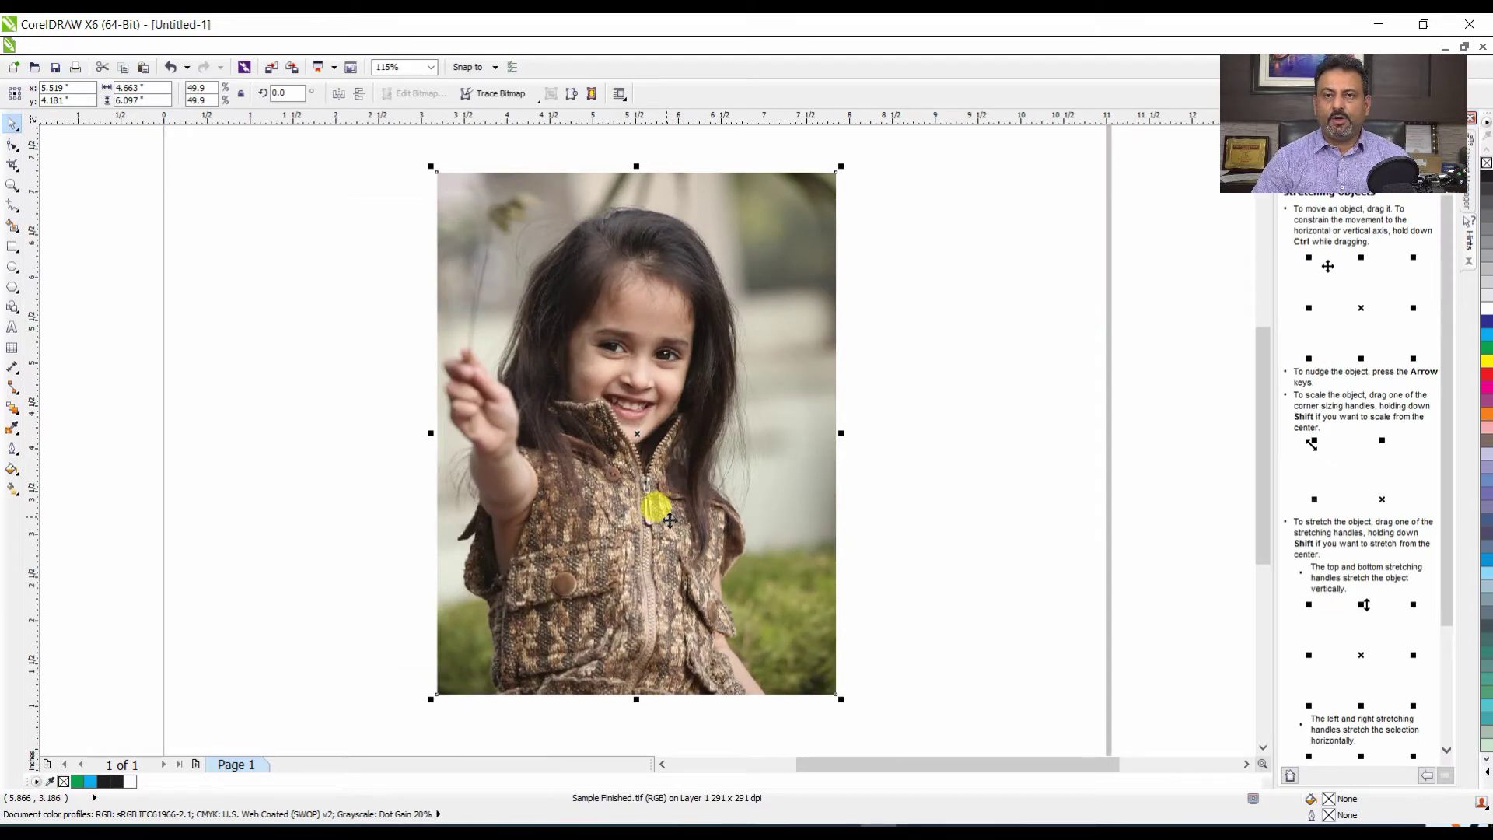
{"action": "left_click", "coordinate": [696, 465]}
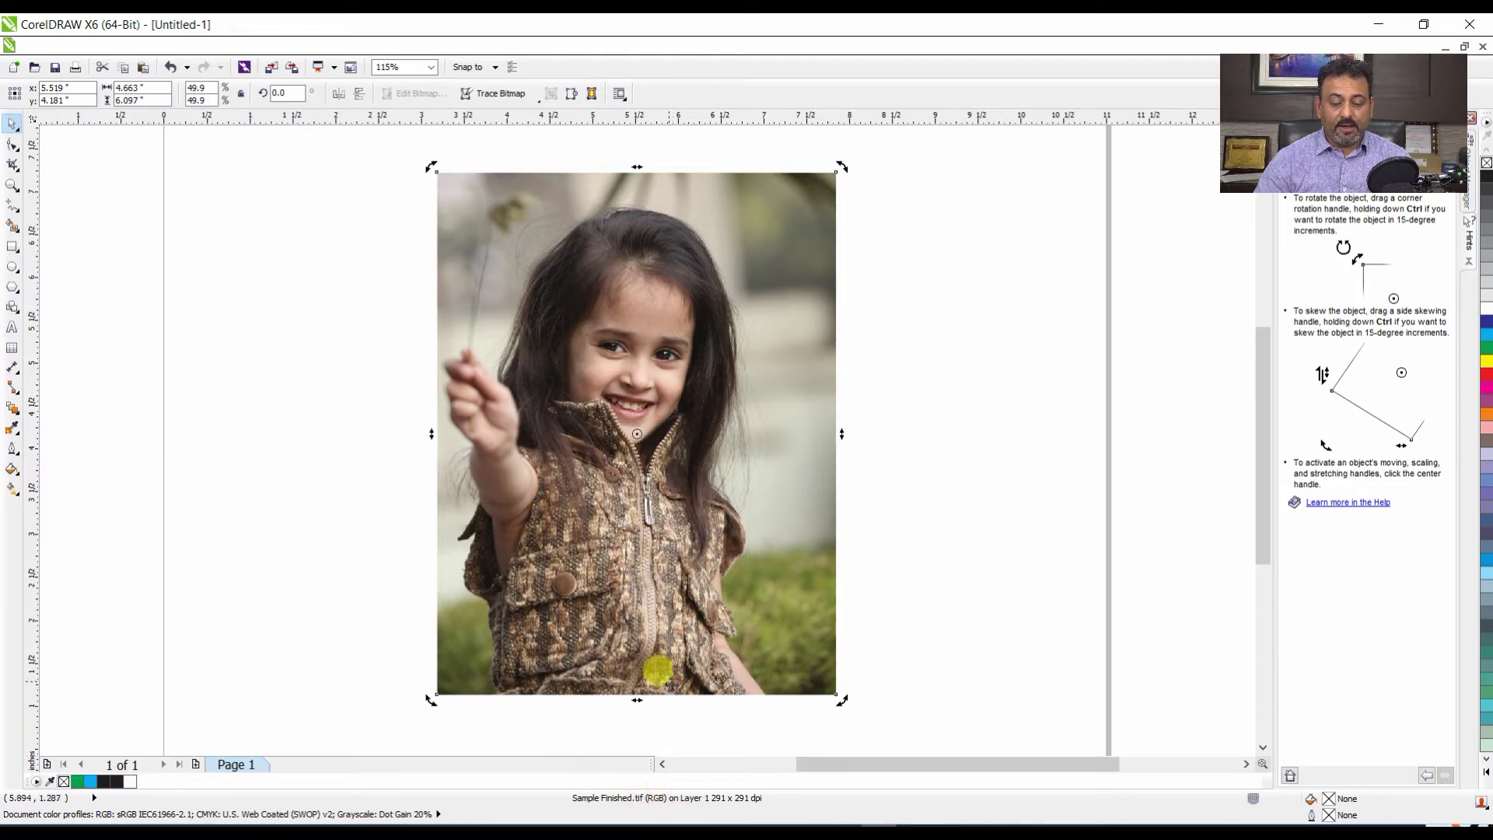
- Replace the little girl's photo with 241957.jpg, placed on the page about 4.3 by 5 inches and shifted slightly up and left
{"action": "key", "text": "Delete"}
{"action": "key", "text": "ctrl+i"}
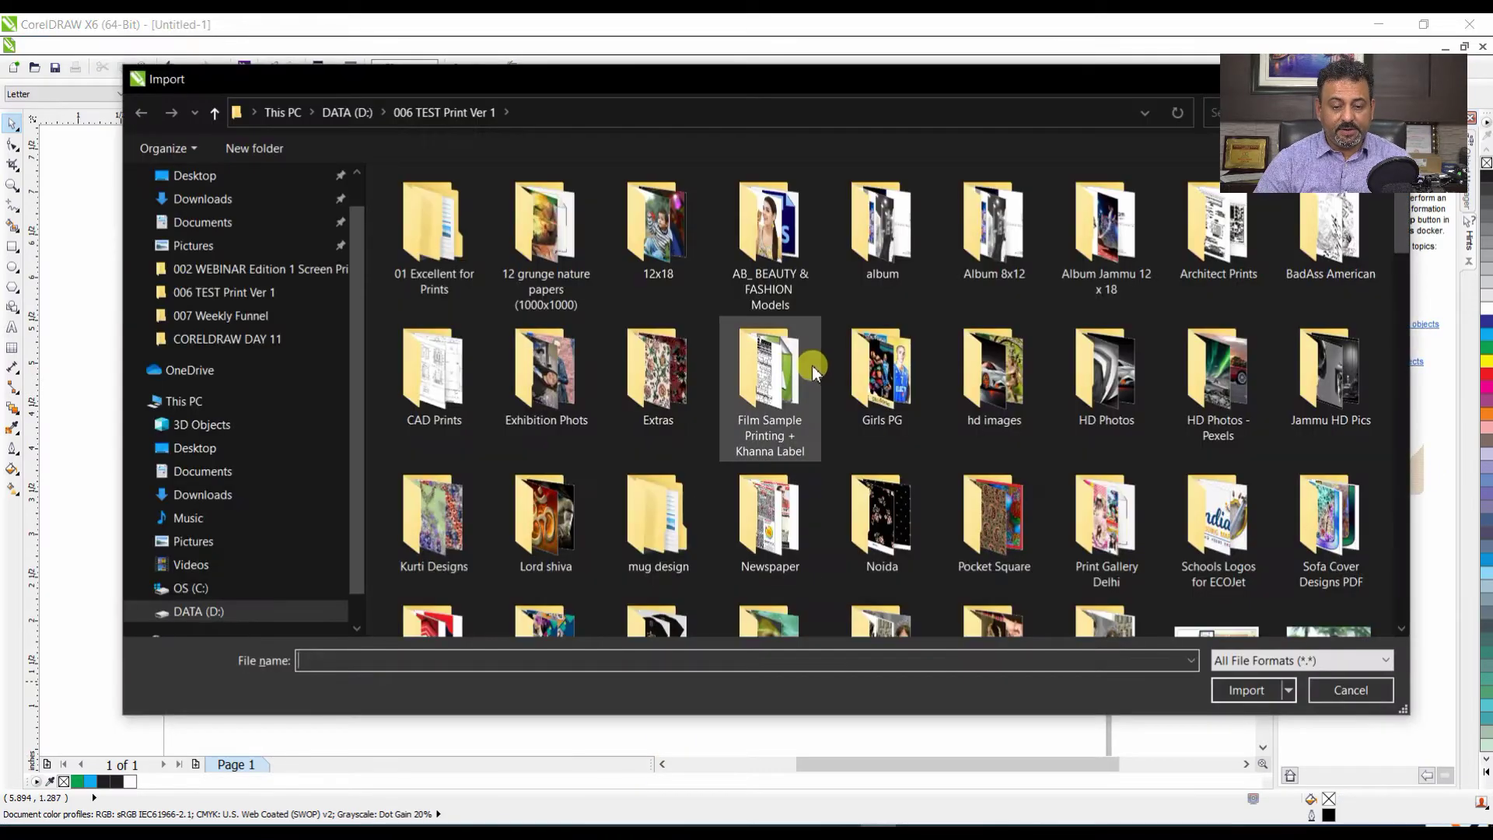
{"action": "scroll", "coordinate": [813, 373], "scroll_direction": "down", "scroll_amount": 5}
{"action": "left_click", "coordinate": [839, 385]}
{"action": "scroll", "coordinate": [855, 397], "scroll_direction": "down", "scroll_amount": 5}
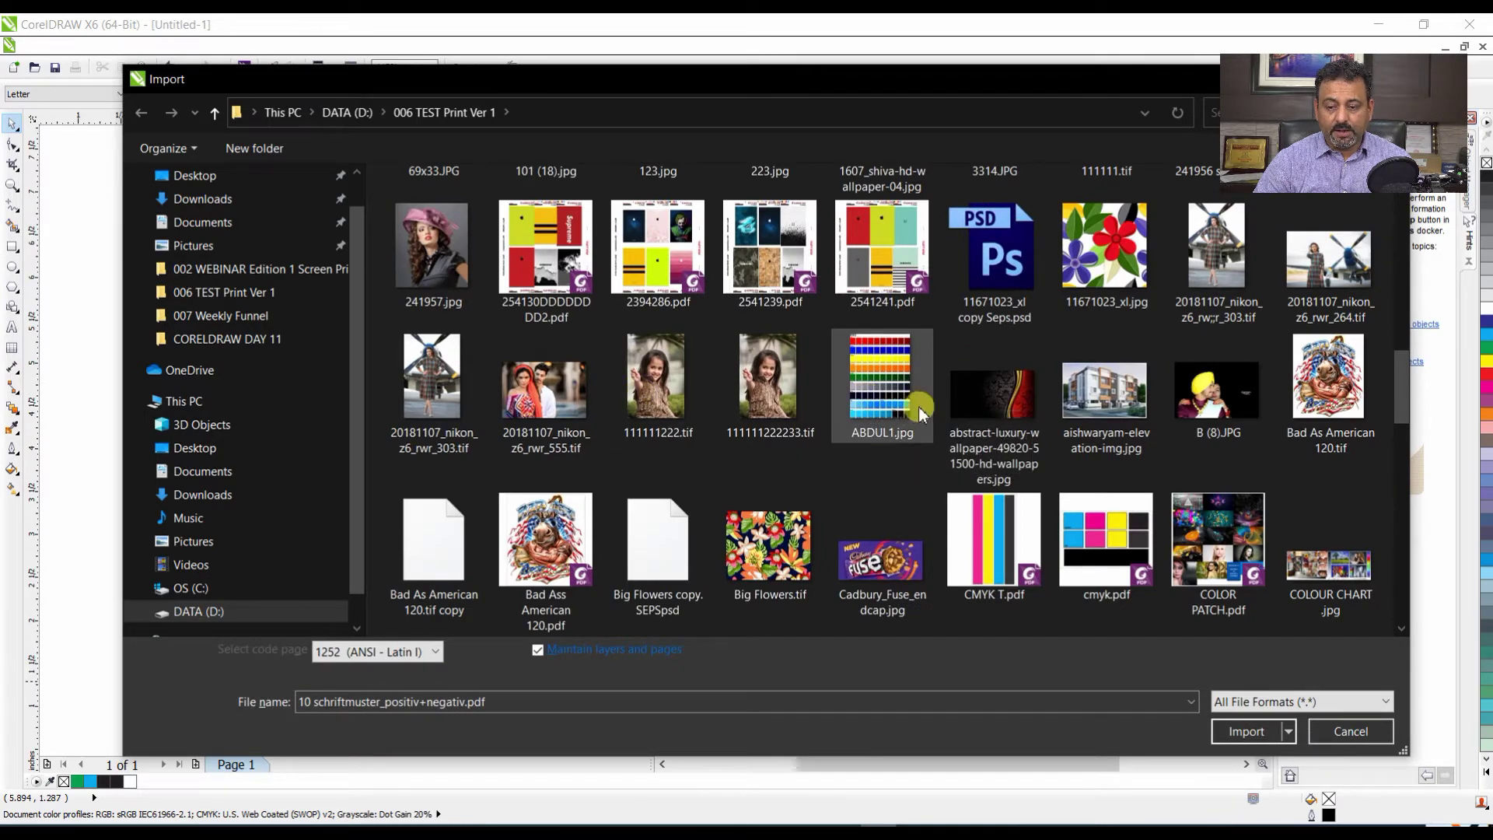
{"action": "double_click", "coordinate": [445, 253]}
{"action": "left_click_drag", "start_coordinate": [495, 243], "coordinate": [867, 672]}
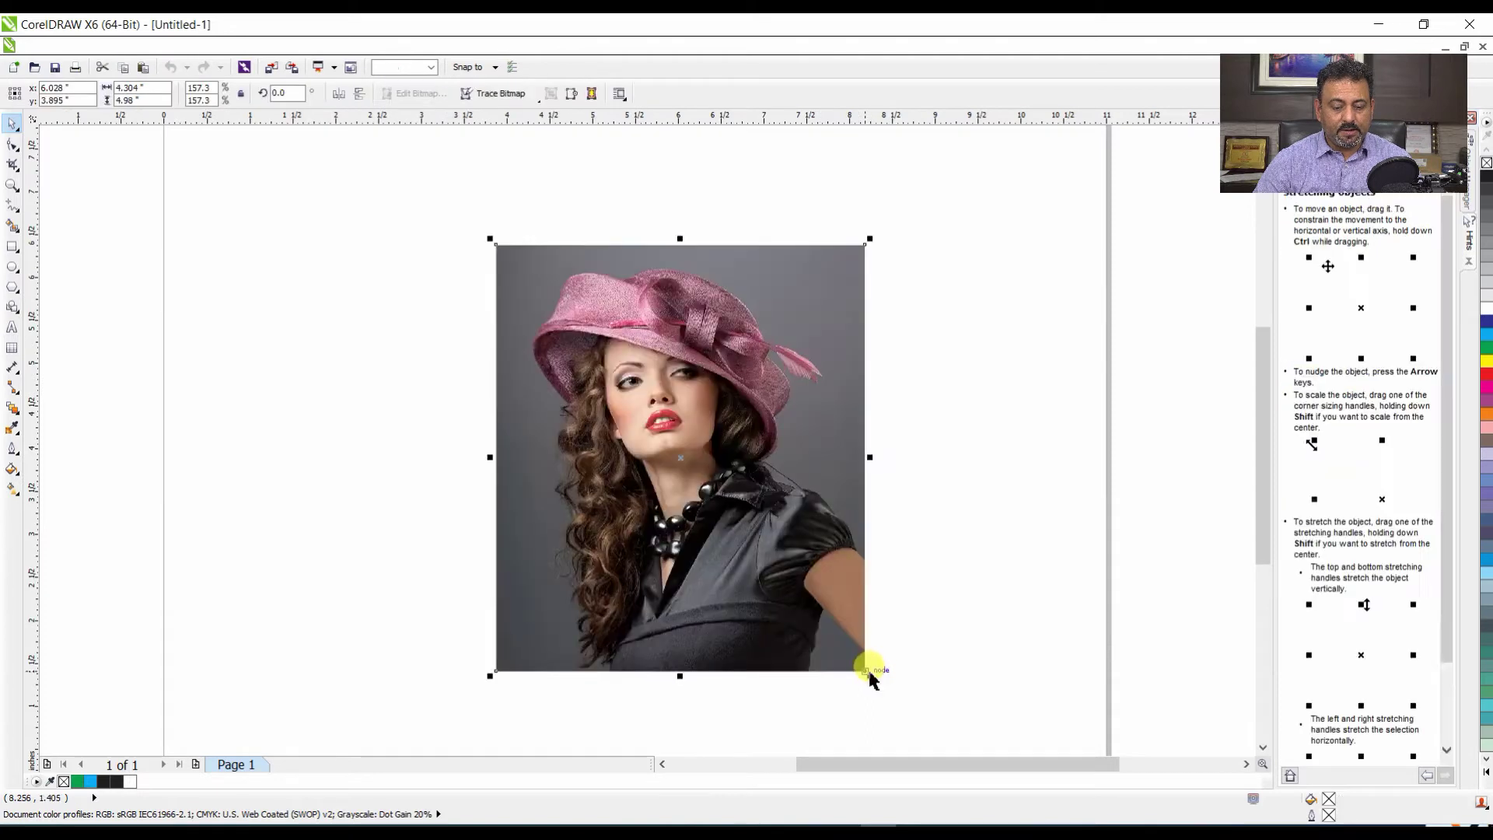
{"action": "left_click_drag", "start_coordinate": [607, 444], "coordinate": [588, 406]}
- Start Local Equalization on the photo of the woman in the hat and preview it with the current width and a height of 232
{"action": "left_click", "coordinate": [276, 46]}
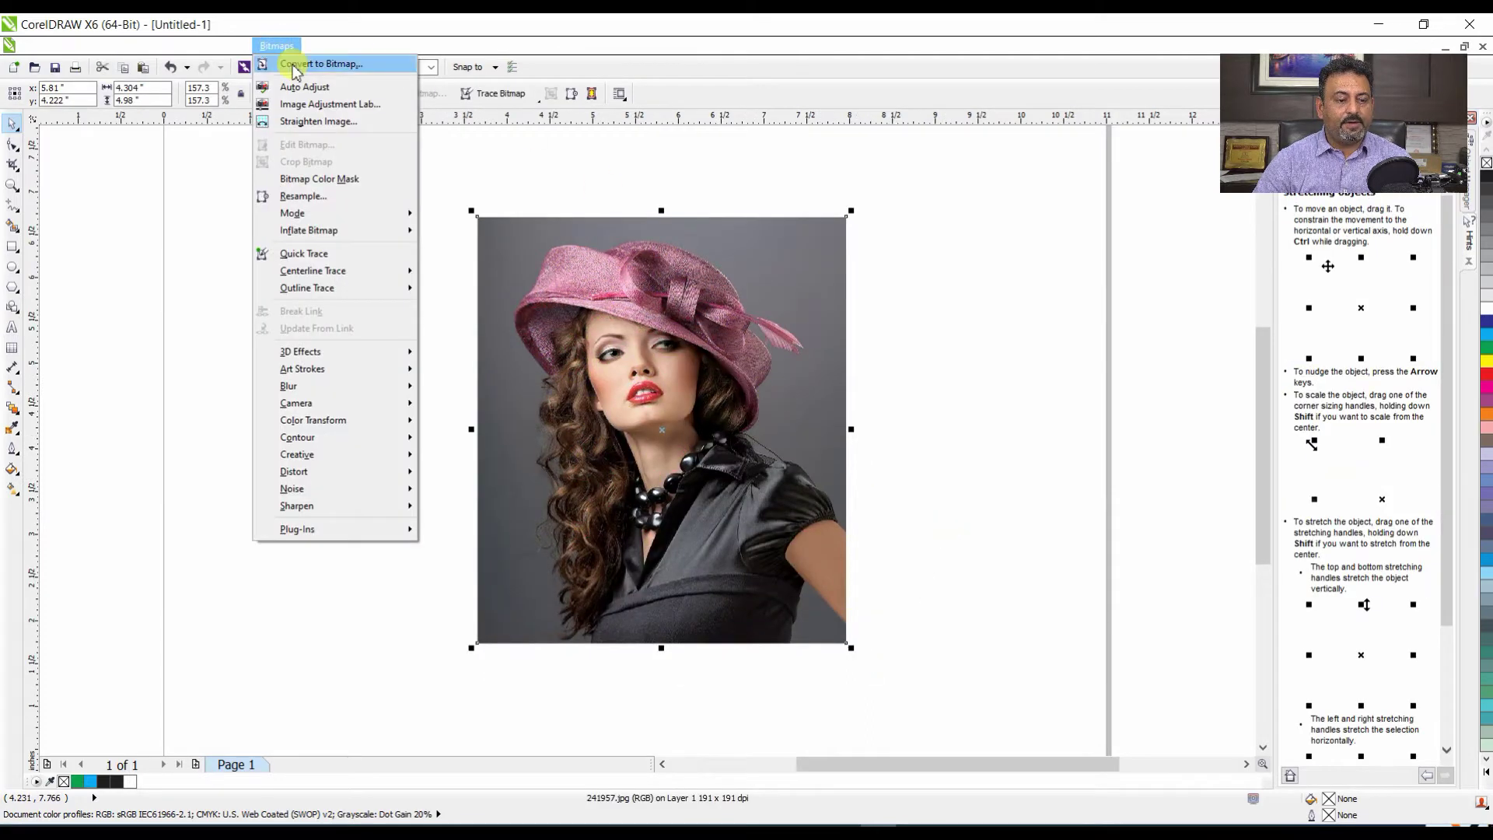
{"action": "mouse_move", "coordinate": [231, 46]}
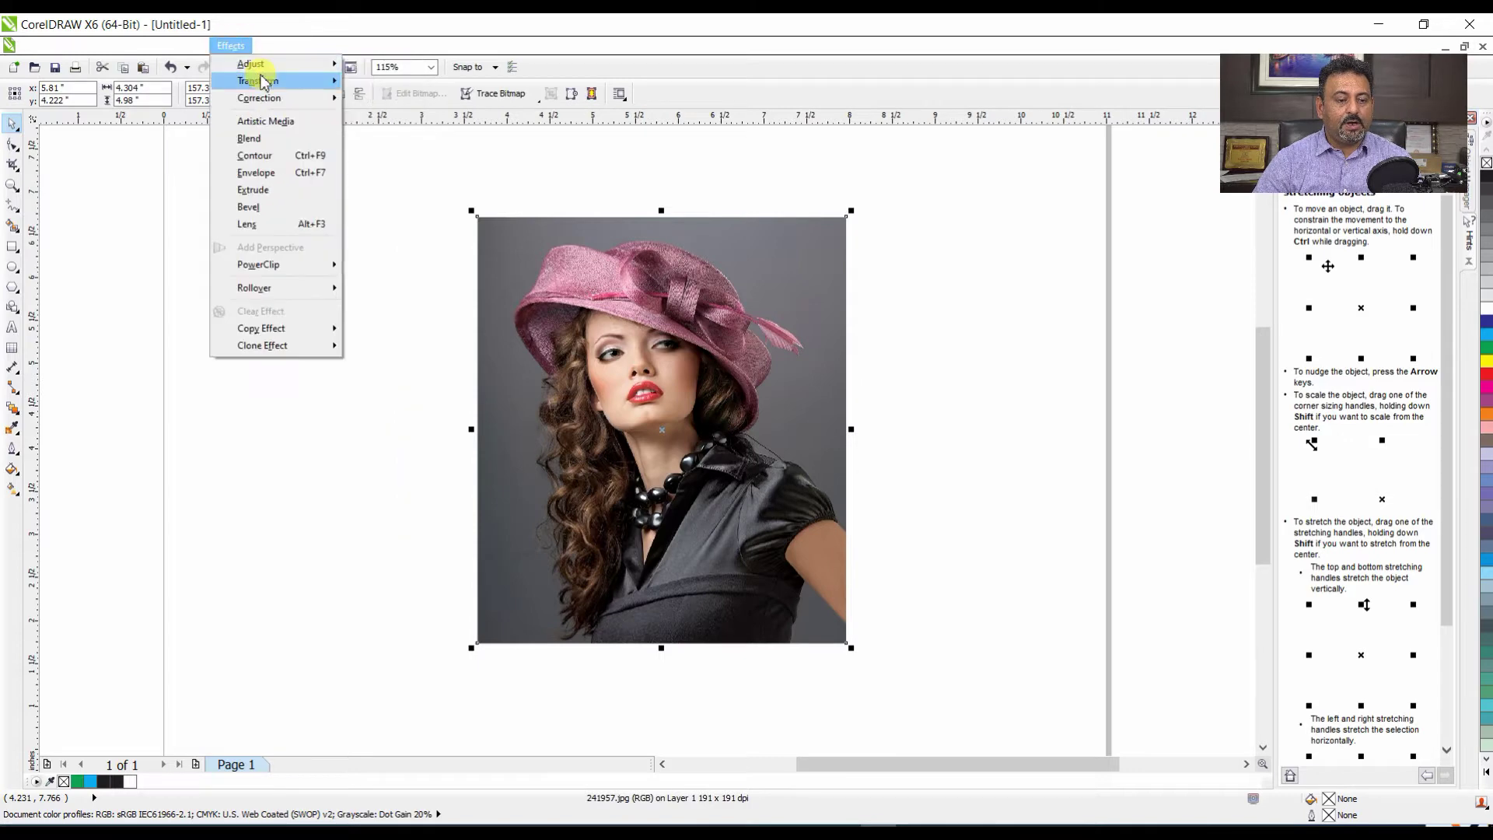
{"action": "mouse_move", "coordinate": [264, 68]}
{"action": "left_click", "coordinate": [423, 82]}
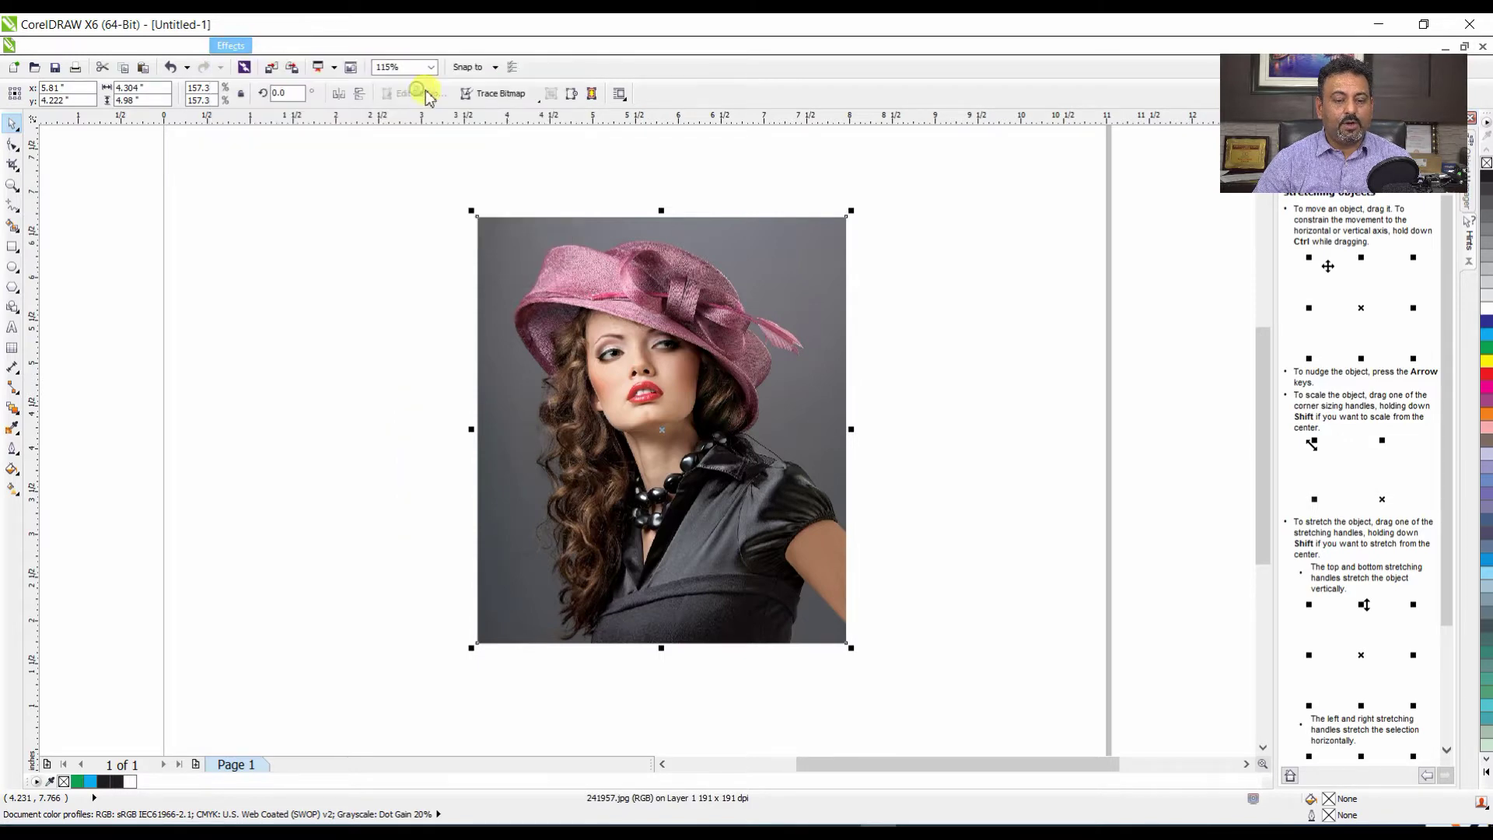
{"action": "left_click_drag", "start_coordinate": [823, 368], "coordinate": [1122, 157]}
{"action": "left_click", "coordinate": [869, 272]}
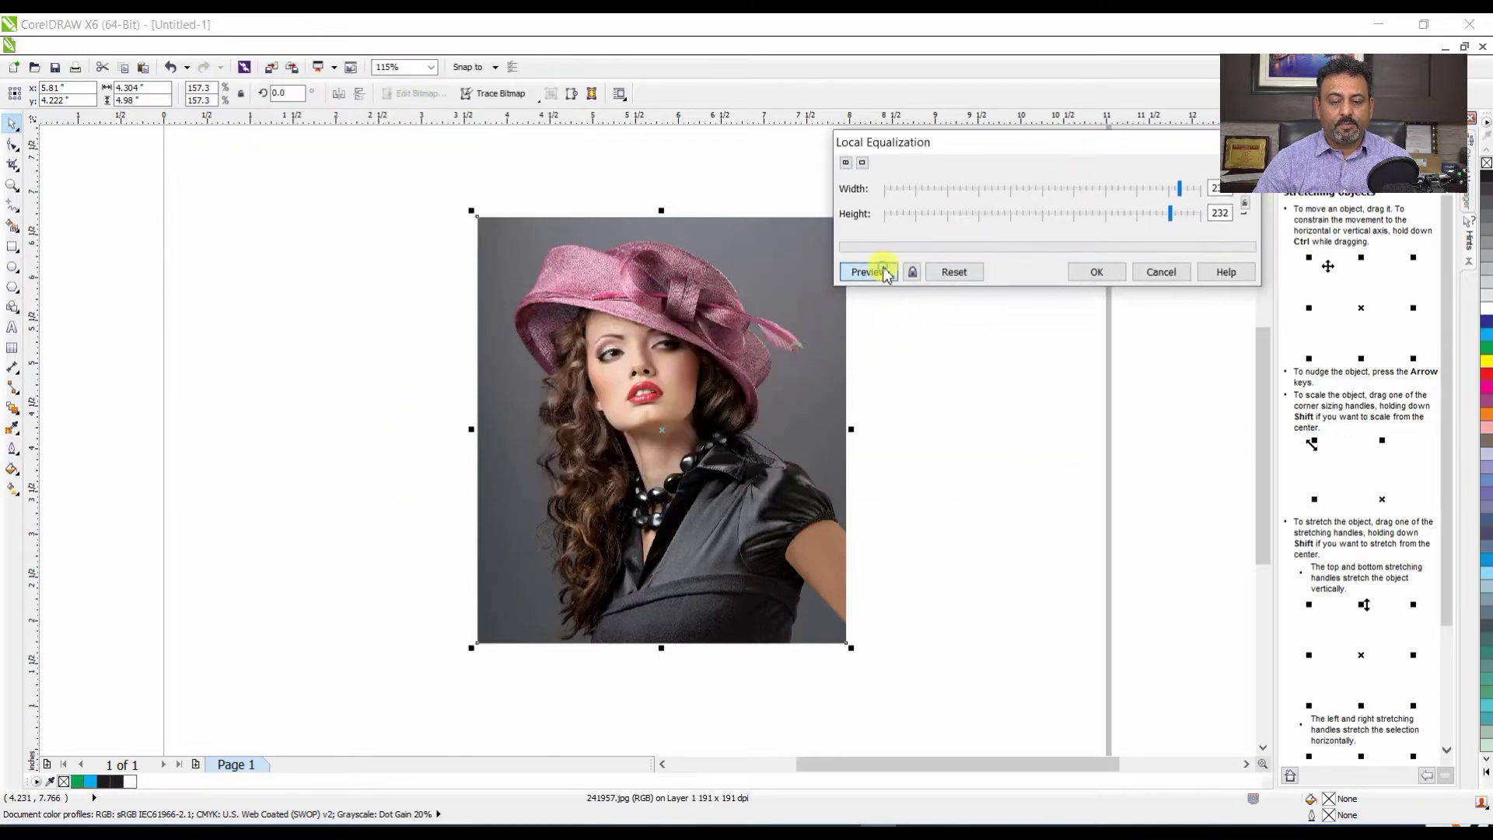
{"action": "left_click", "coordinate": [855, 276]}
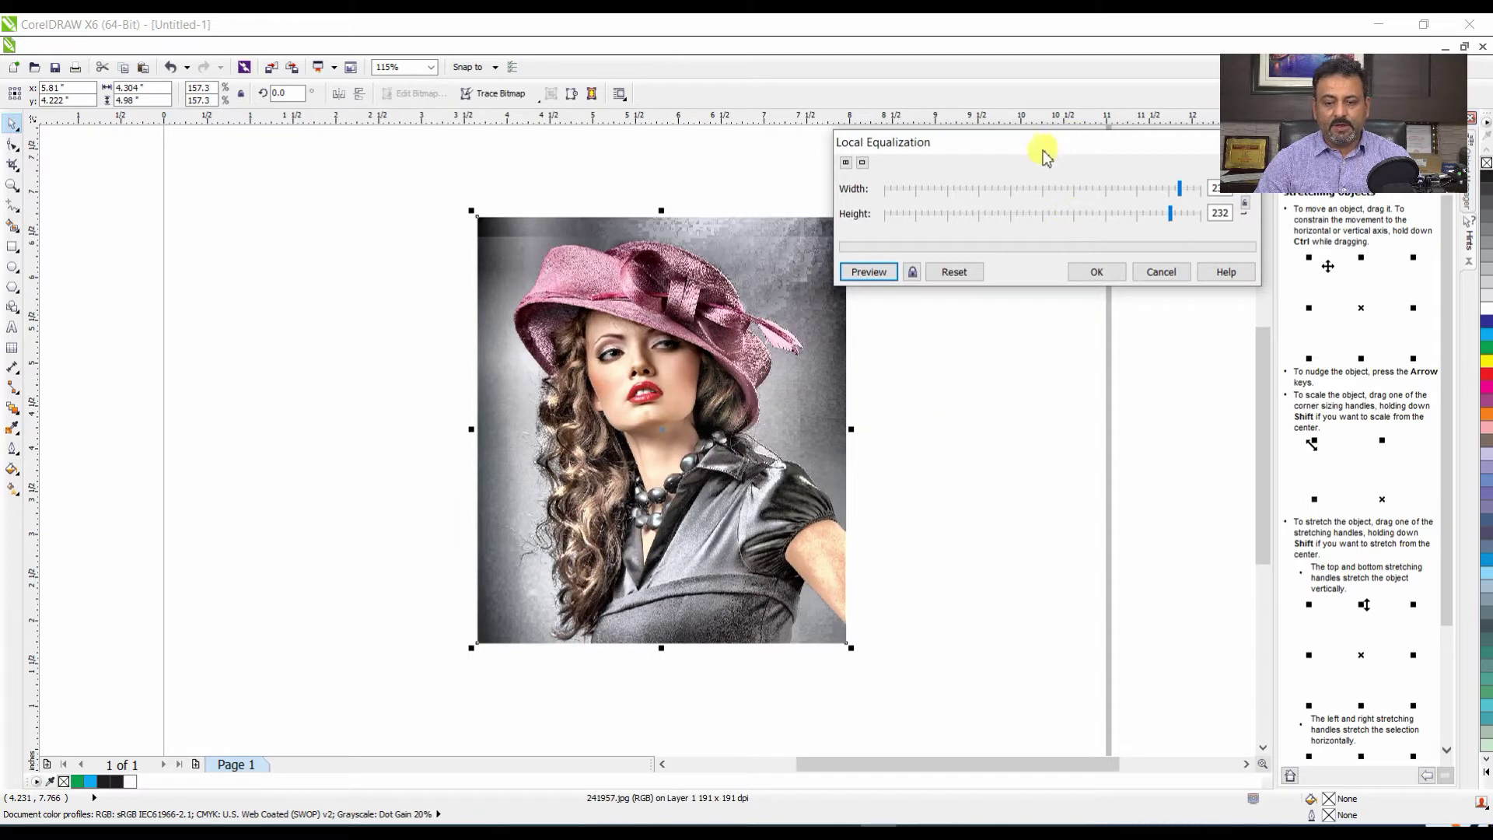
- Preview Local Equalization with progressively lower height values and discard the effect
{"action": "left_click_drag", "start_coordinate": [1031, 145], "coordinate": [1152, 120]}
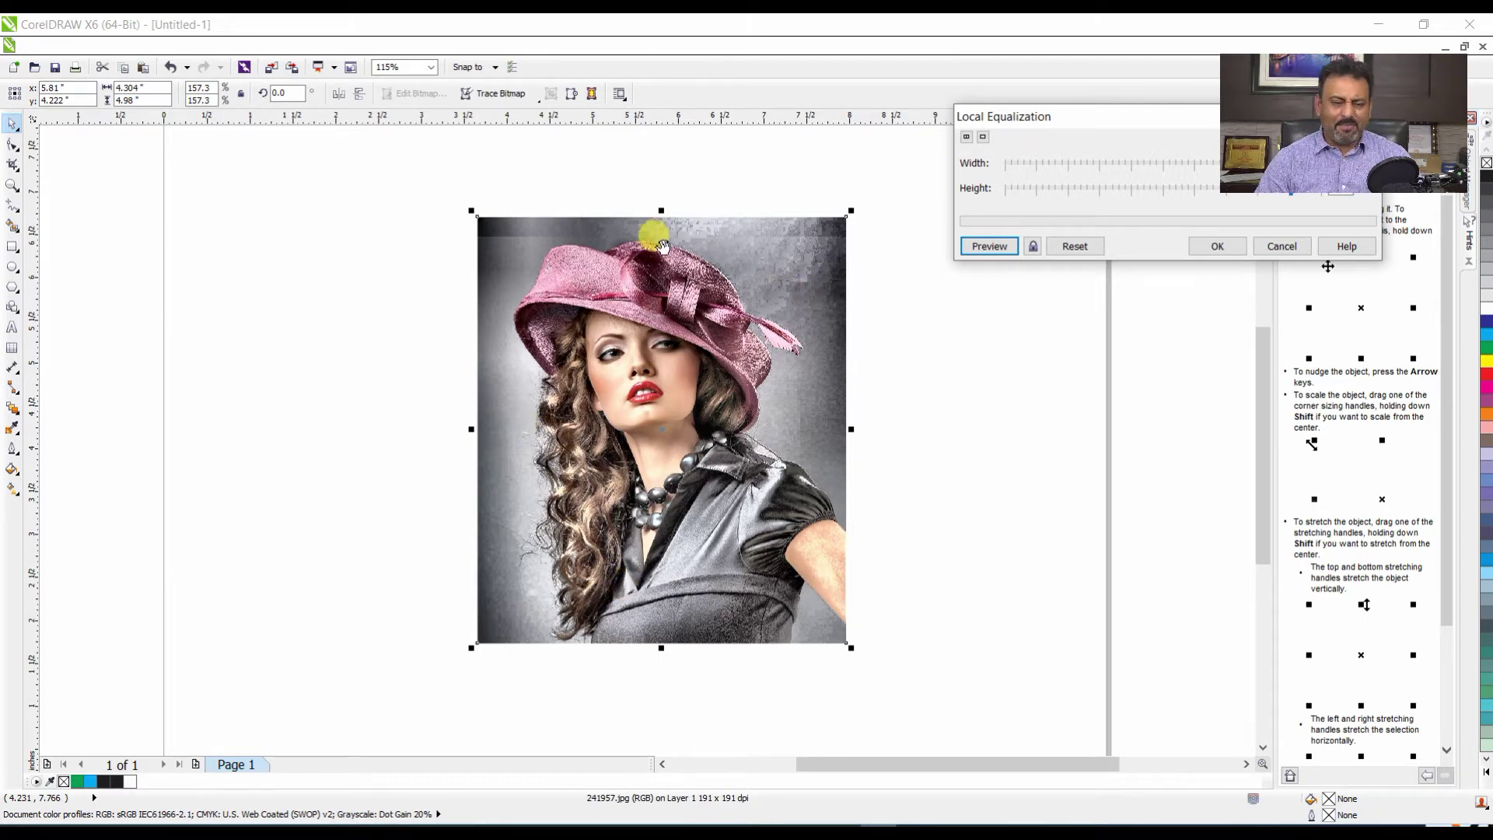
{"action": "left_click", "coordinate": [1254, 196]}
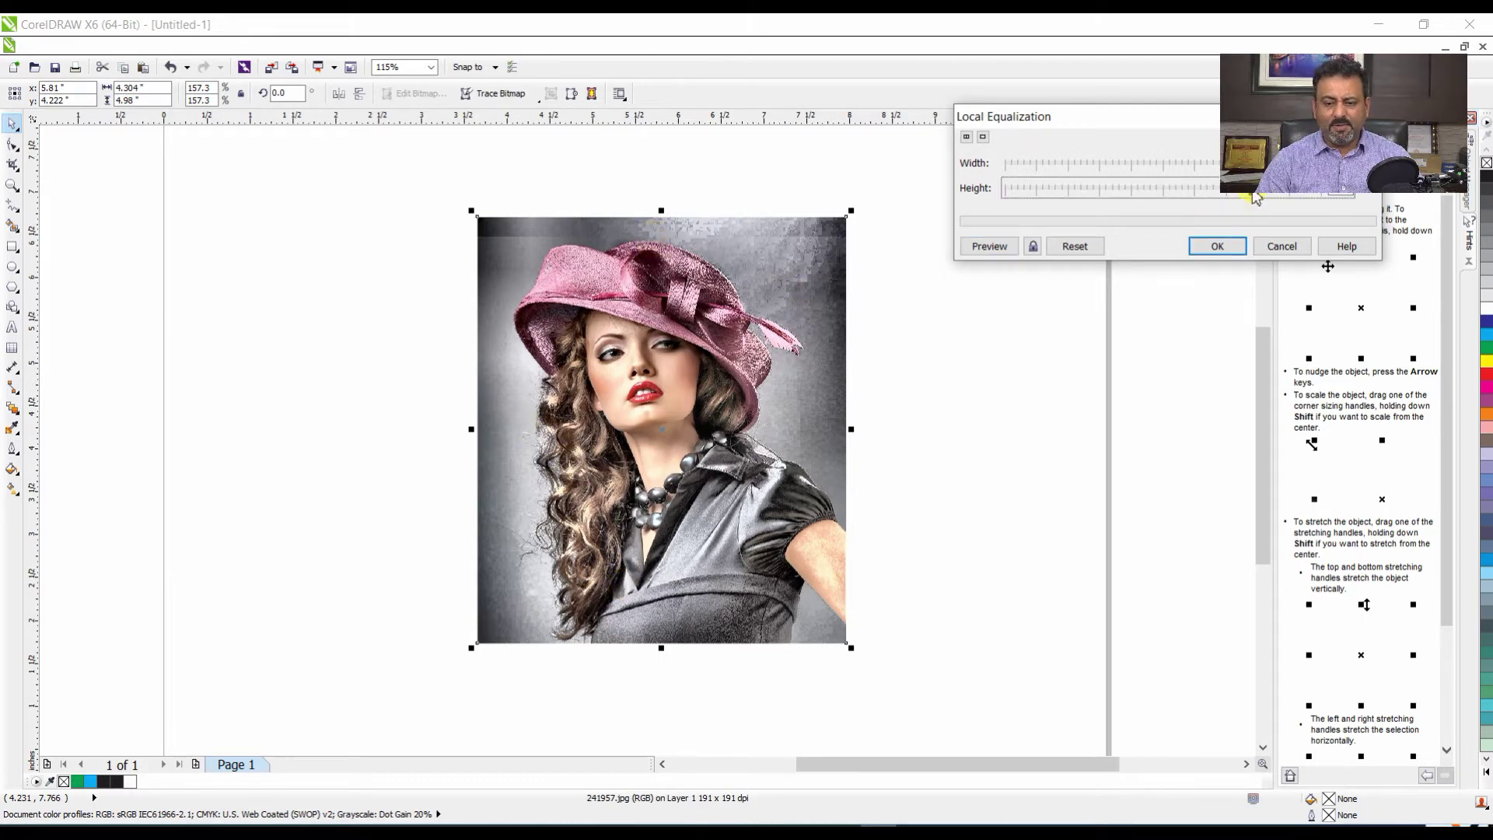
{"action": "left_click_drag", "start_coordinate": [1254, 196], "coordinate": [1144, 189]}
{"action": "left_click", "coordinate": [989, 245]}
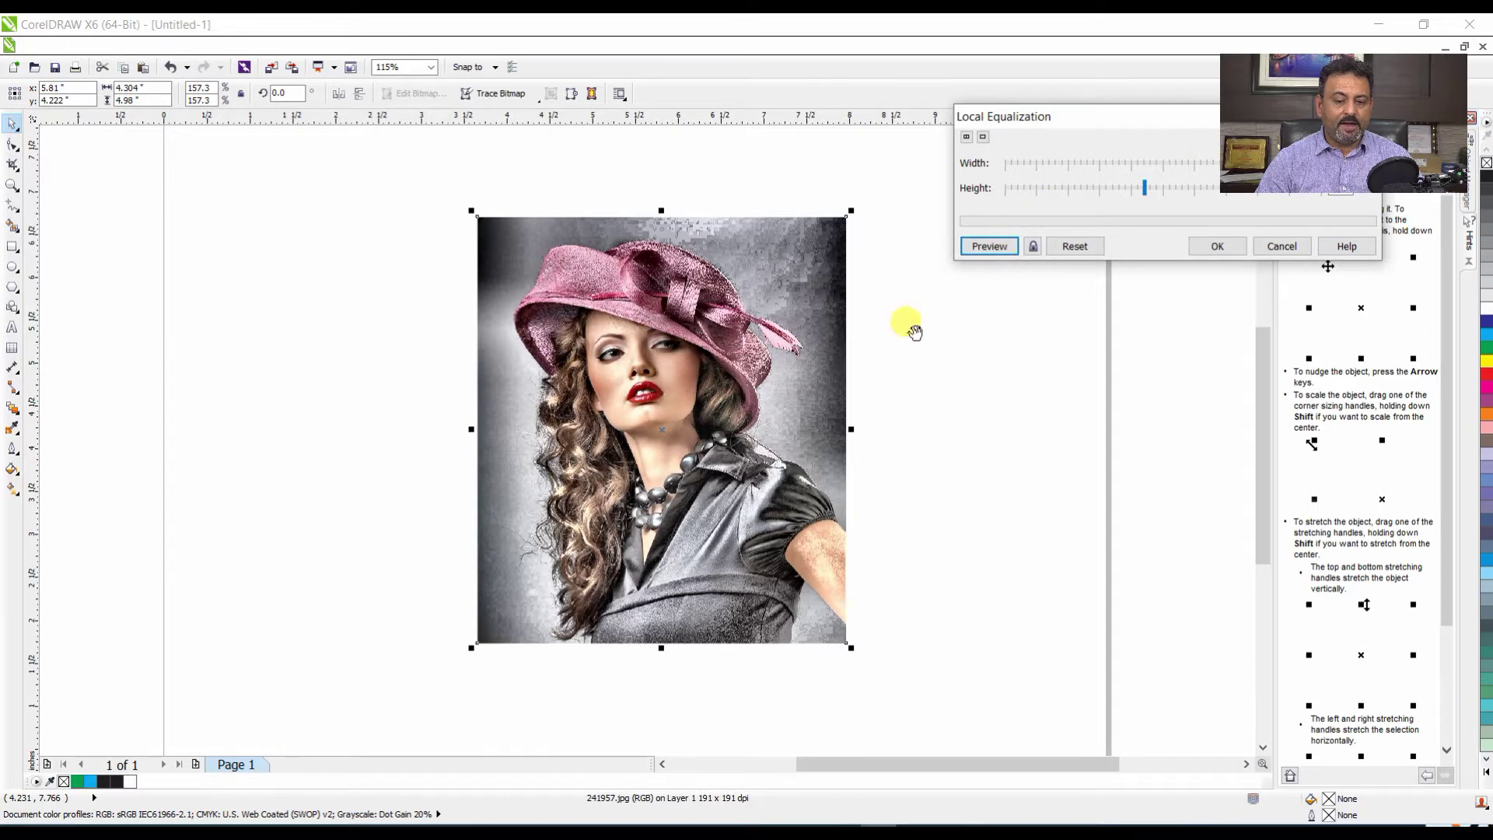
{"action": "left_click", "coordinate": [1036, 195]}
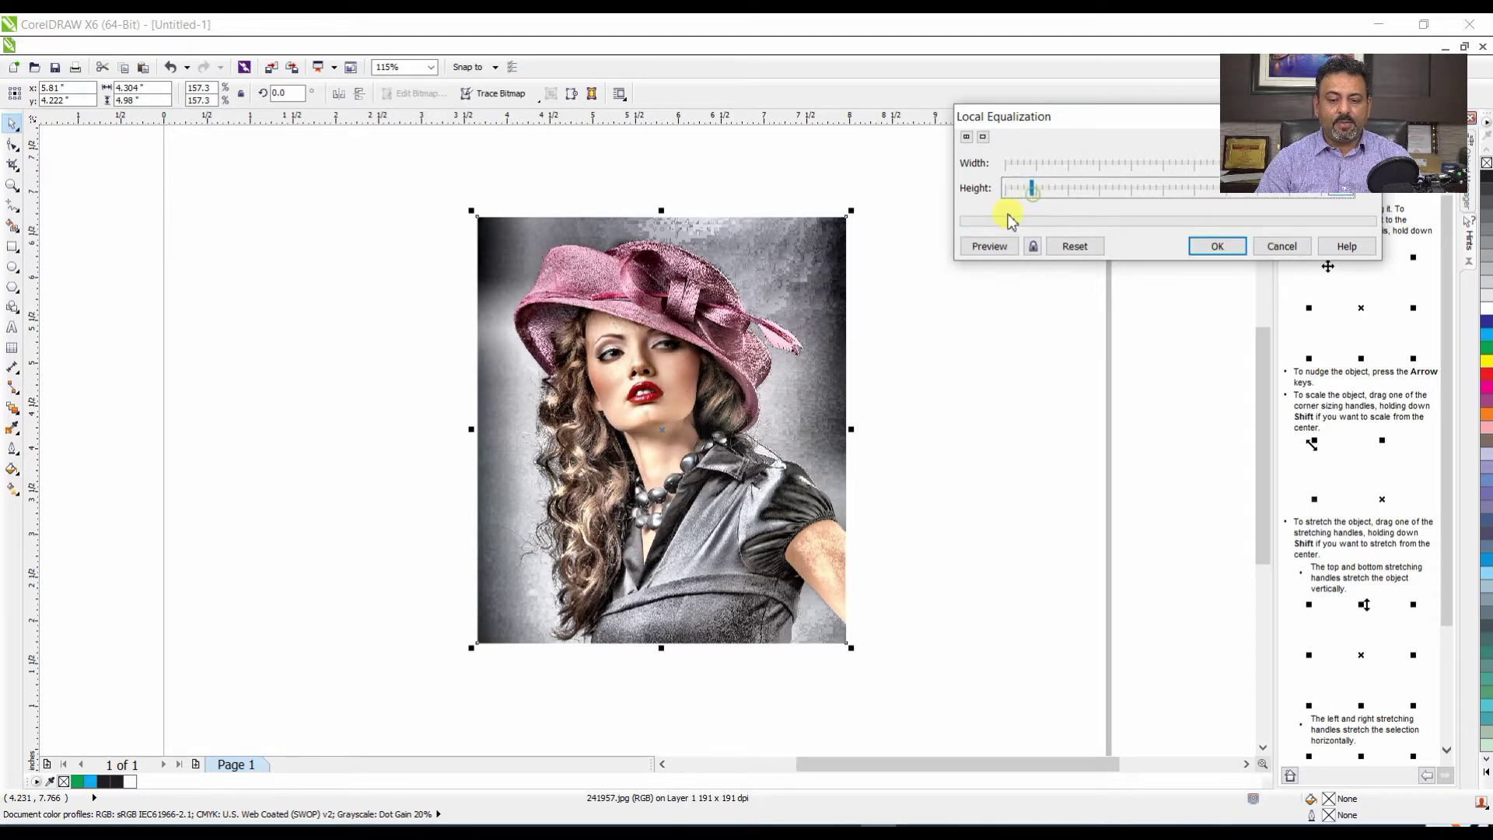
{"action": "left_click", "coordinate": [988, 247]}
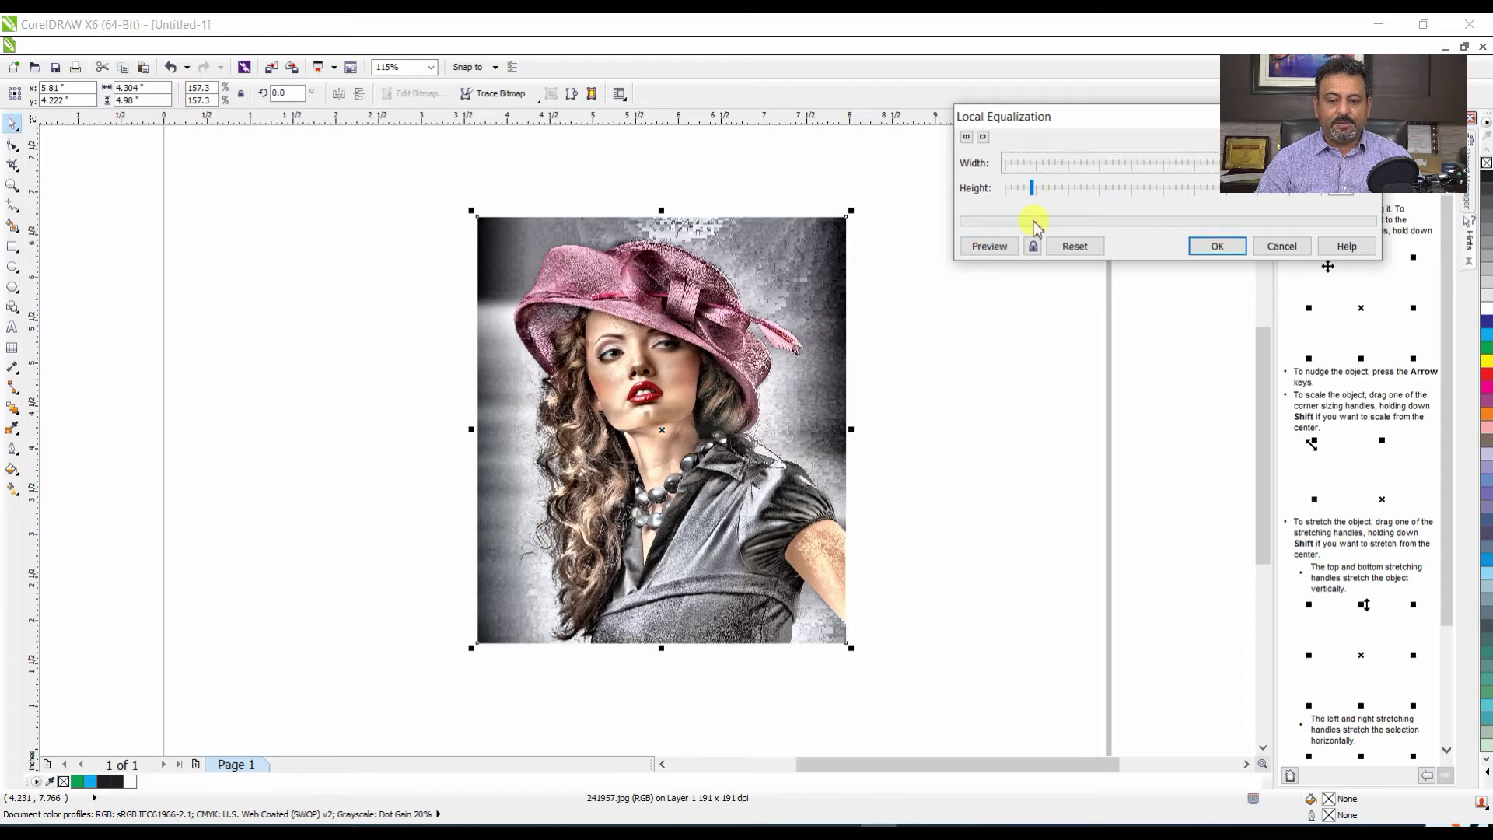
{"action": "left_click", "coordinate": [989, 246]}
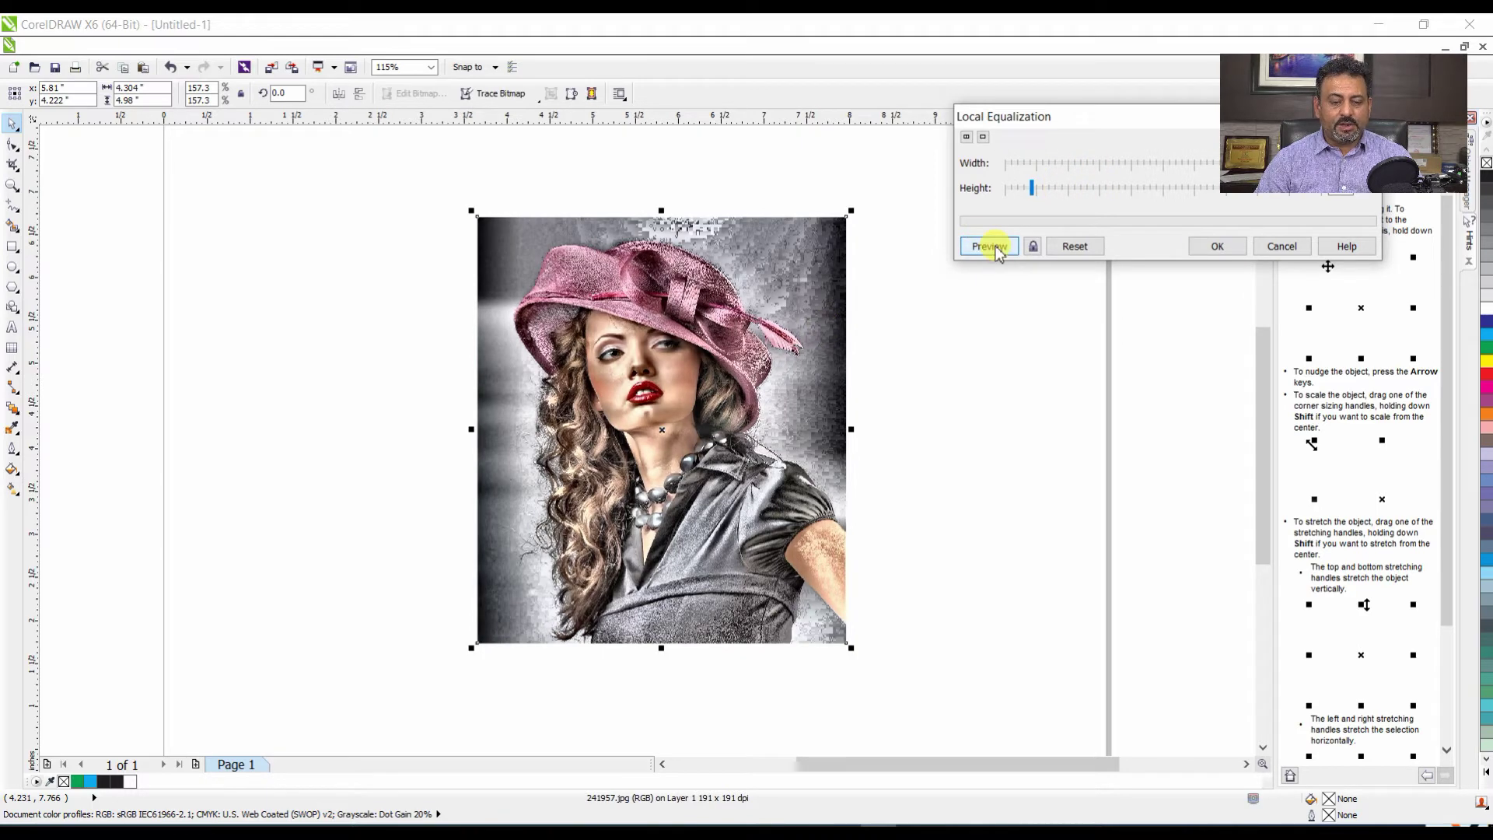
{"action": "left_click", "coordinate": [1279, 246]}
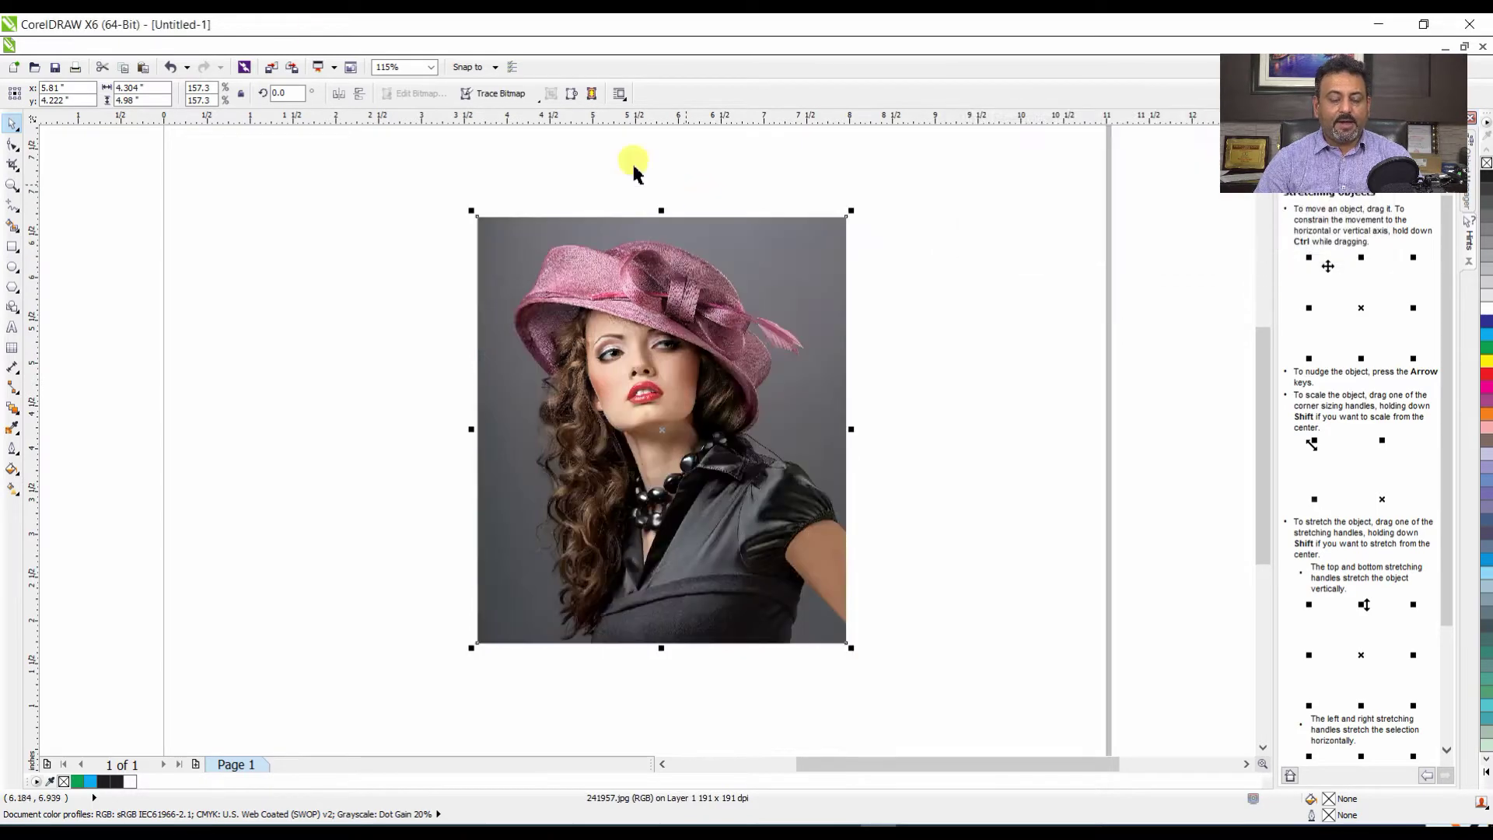
- Start the Tone Curve adjustment on the photo, raise the RGB curve's middle to X 97, Y 151 and preview it
{"action": "left_click", "coordinate": [323, 47]}
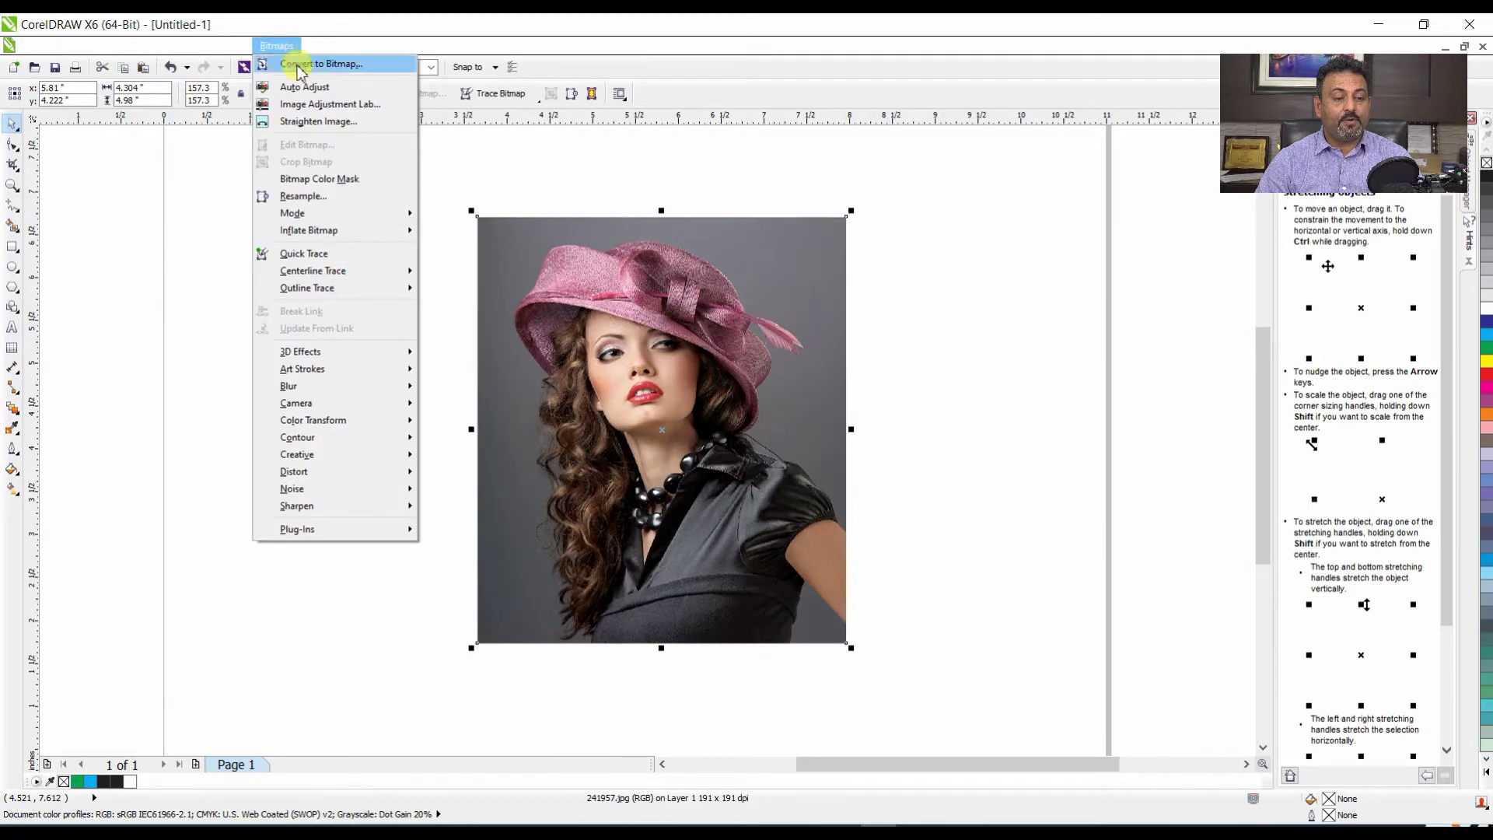
{"action": "mouse_move", "coordinate": [253, 64]}
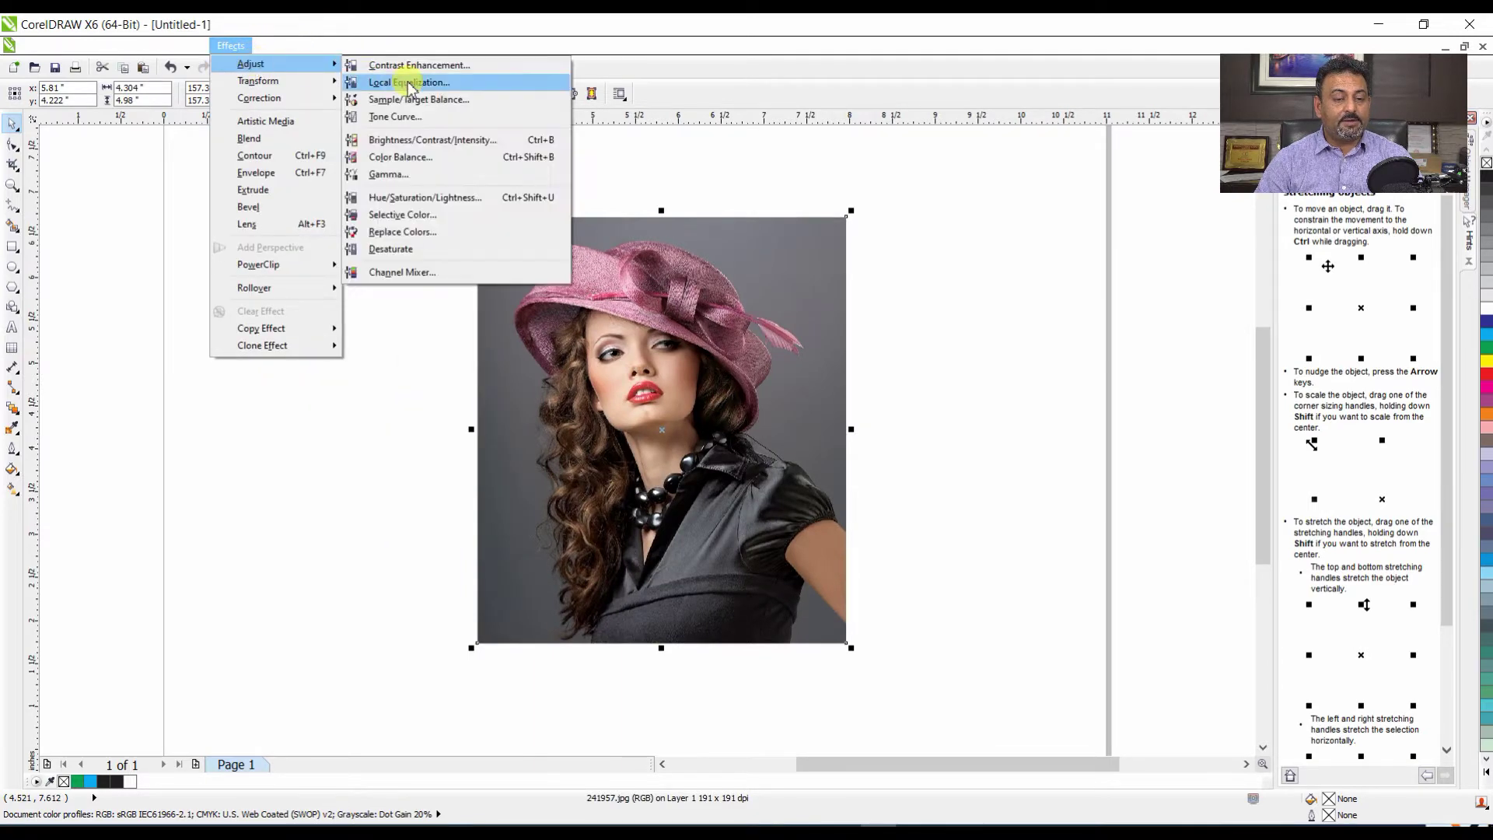
{"action": "left_click", "coordinate": [434, 119]}
{"action": "left_click_drag", "start_coordinate": [839, 237], "coordinate": [1208, 156]}
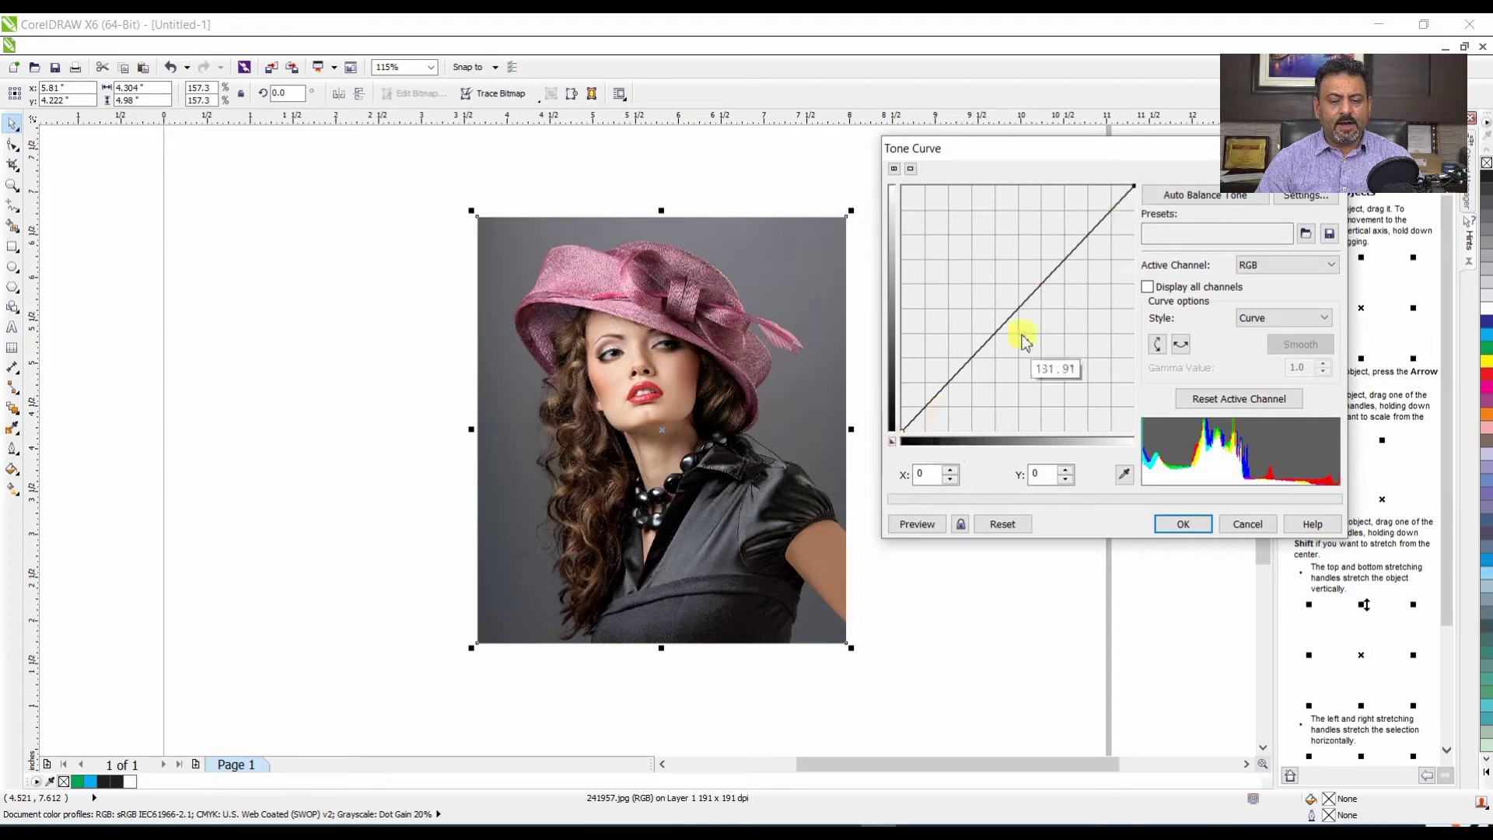
{"action": "left_click", "coordinate": [1016, 305]}
{"action": "left_click_drag", "start_coordinate": [1016, 305], "coordinate": [990, 285]}
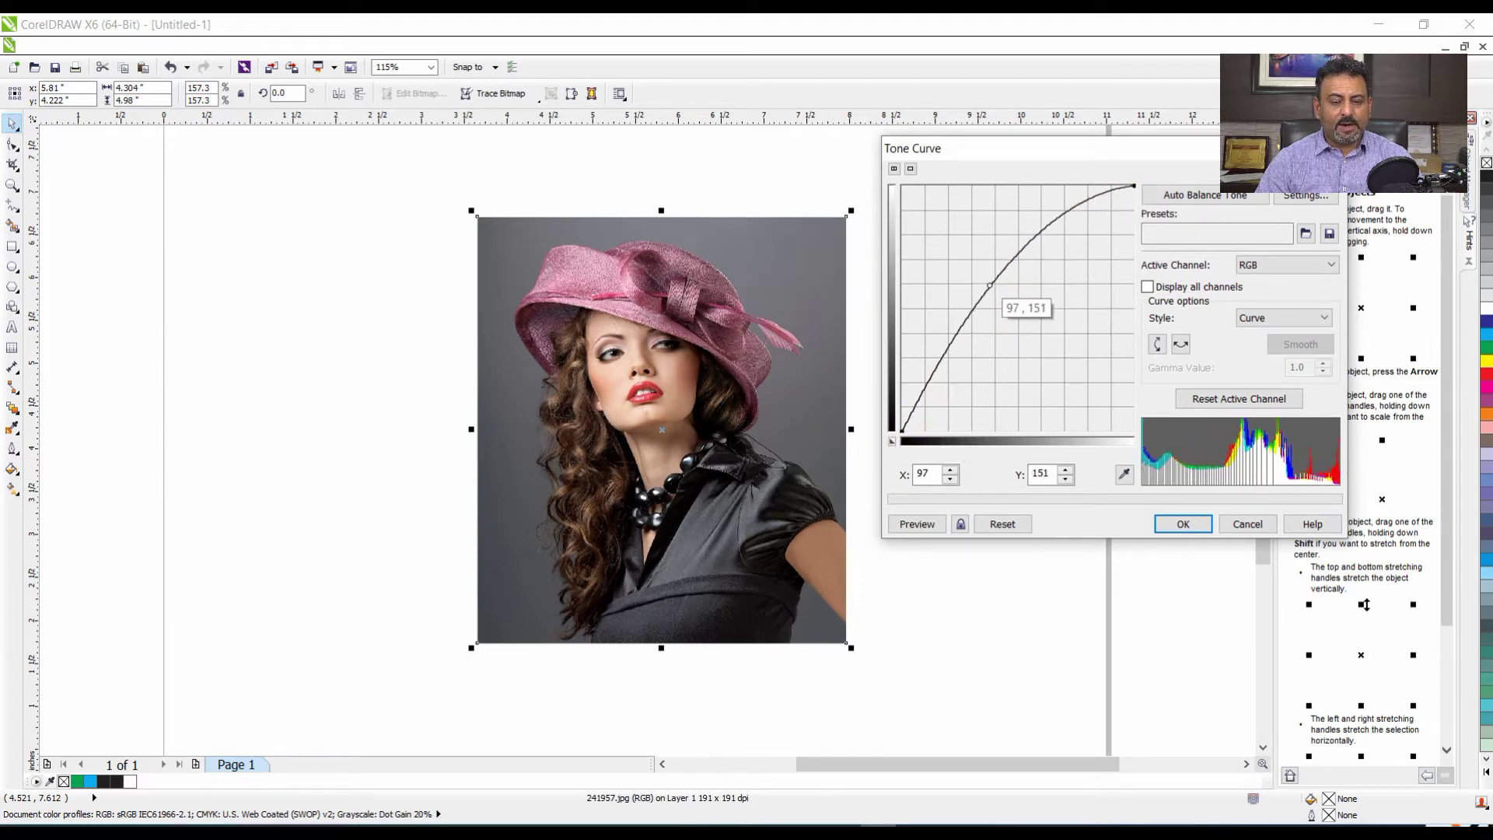
{"action": "left_click", "coordinate": [916, 523]}
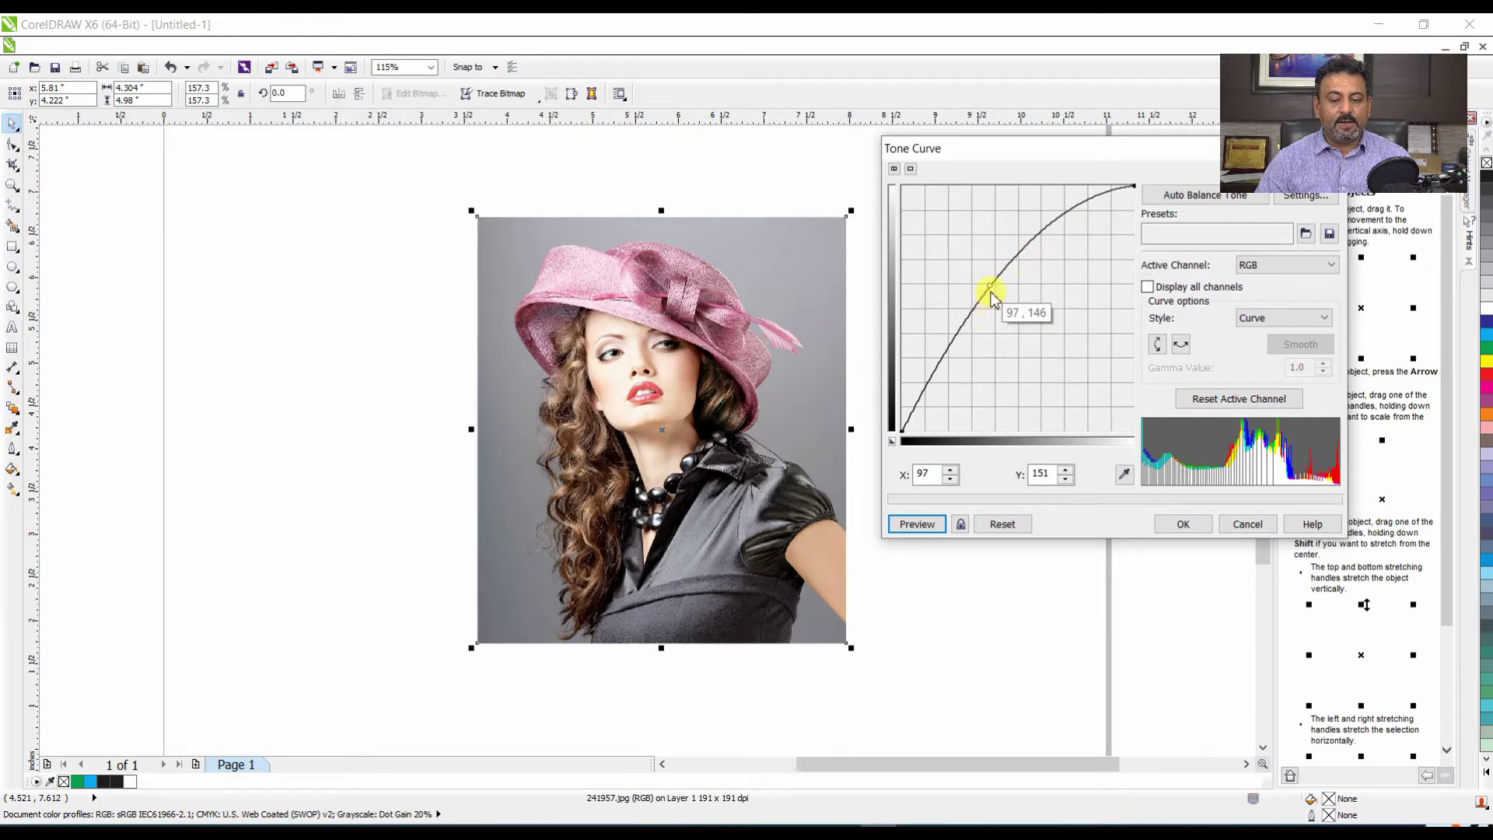
- Preview the photo with the curve point lowered to X 148, Y 101, and again with it raised to X 89, Y 140
{"action": "left_click_drag", "start_coordinate": [991, 286], "coordinate": [1036, 334]}
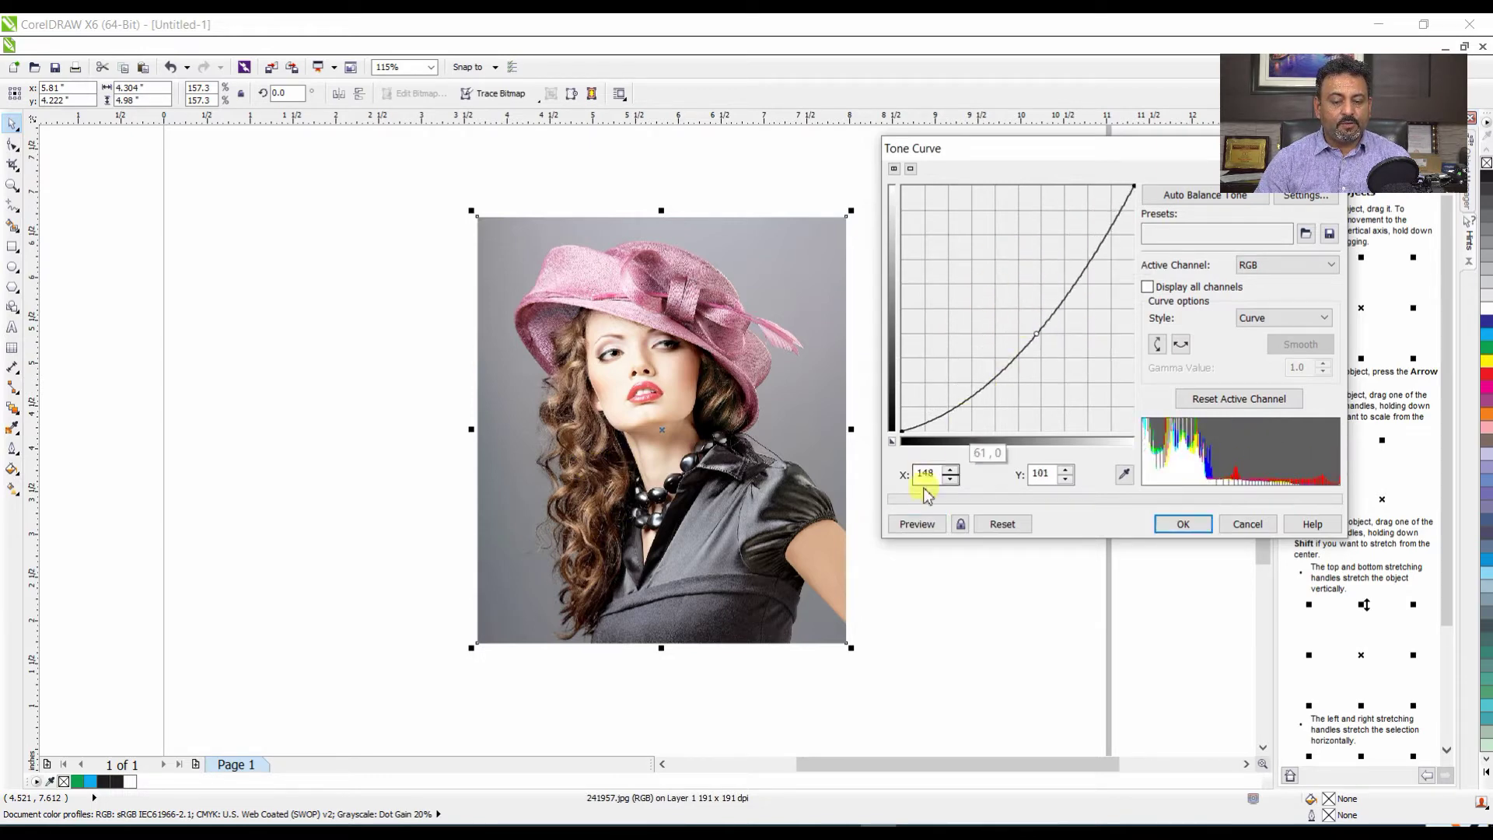
{"action": "left_click", "coordinate": [916, 526]}
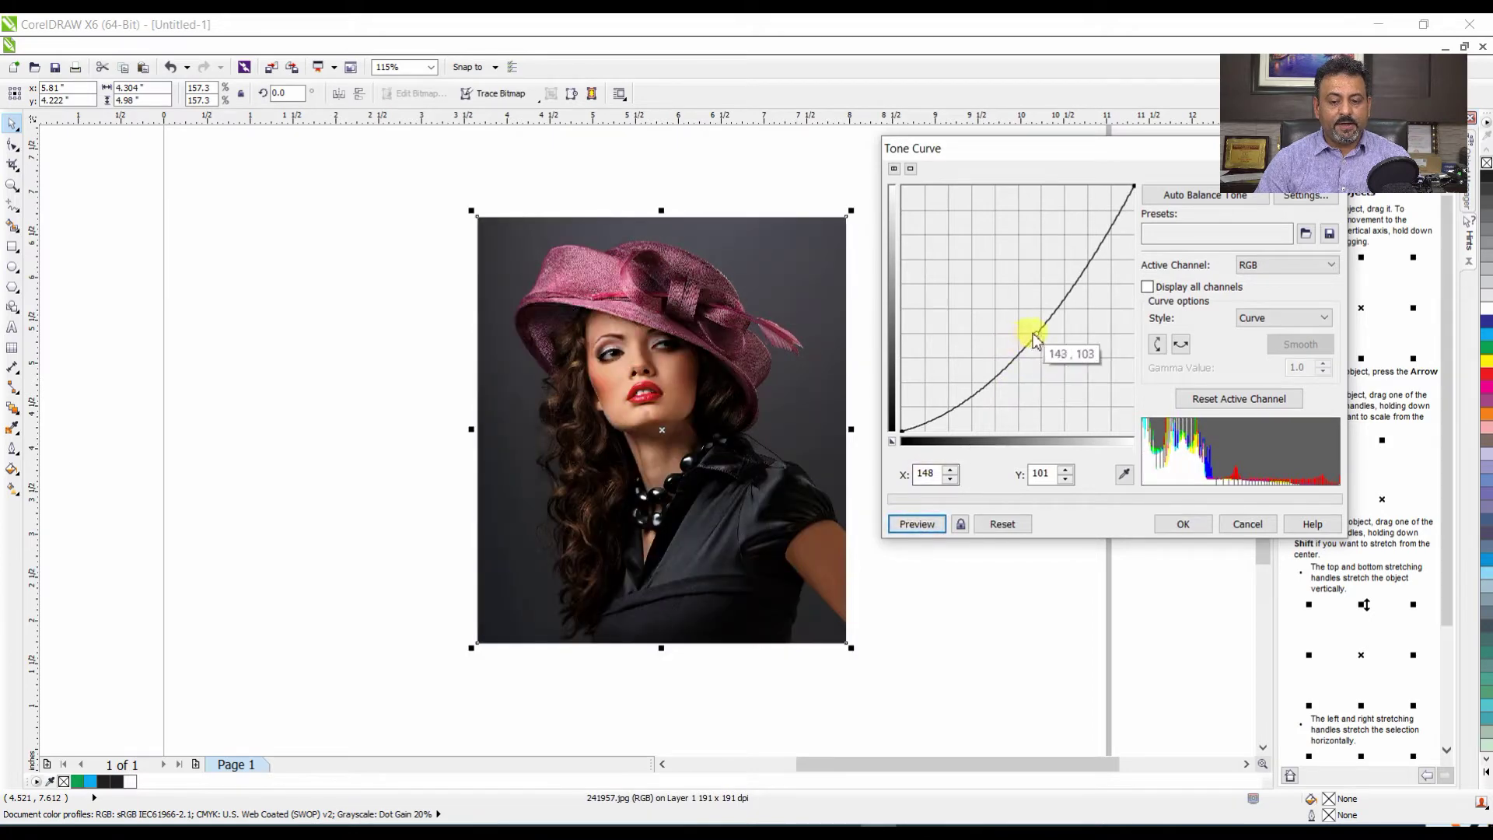
{"action": "left_click_drag", "start_coordinate": [1034, 334], "coordinate": [983, 295]}
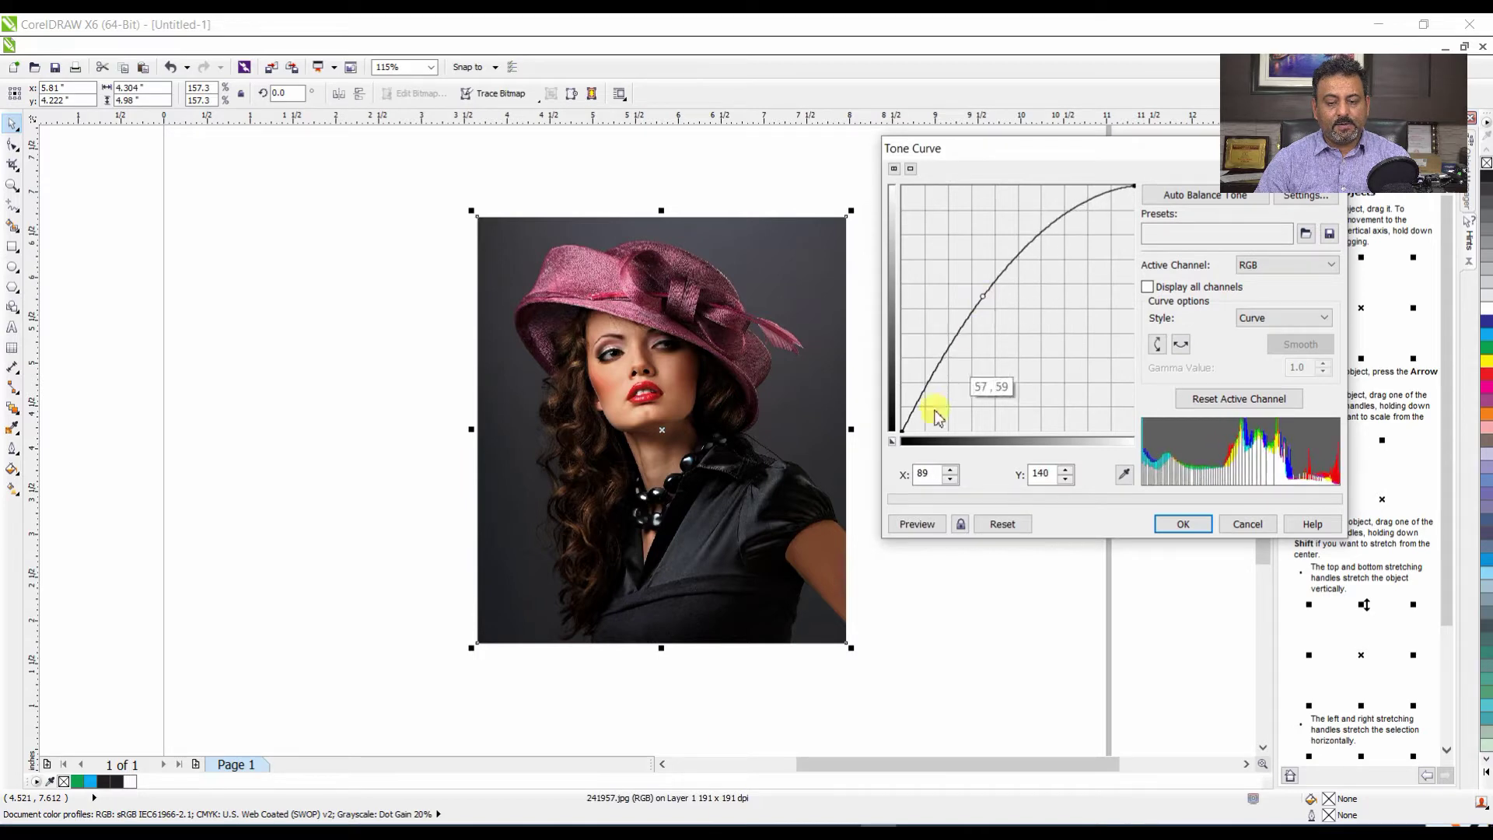
{"action": "left_click", "coordinate": [917, 524]}
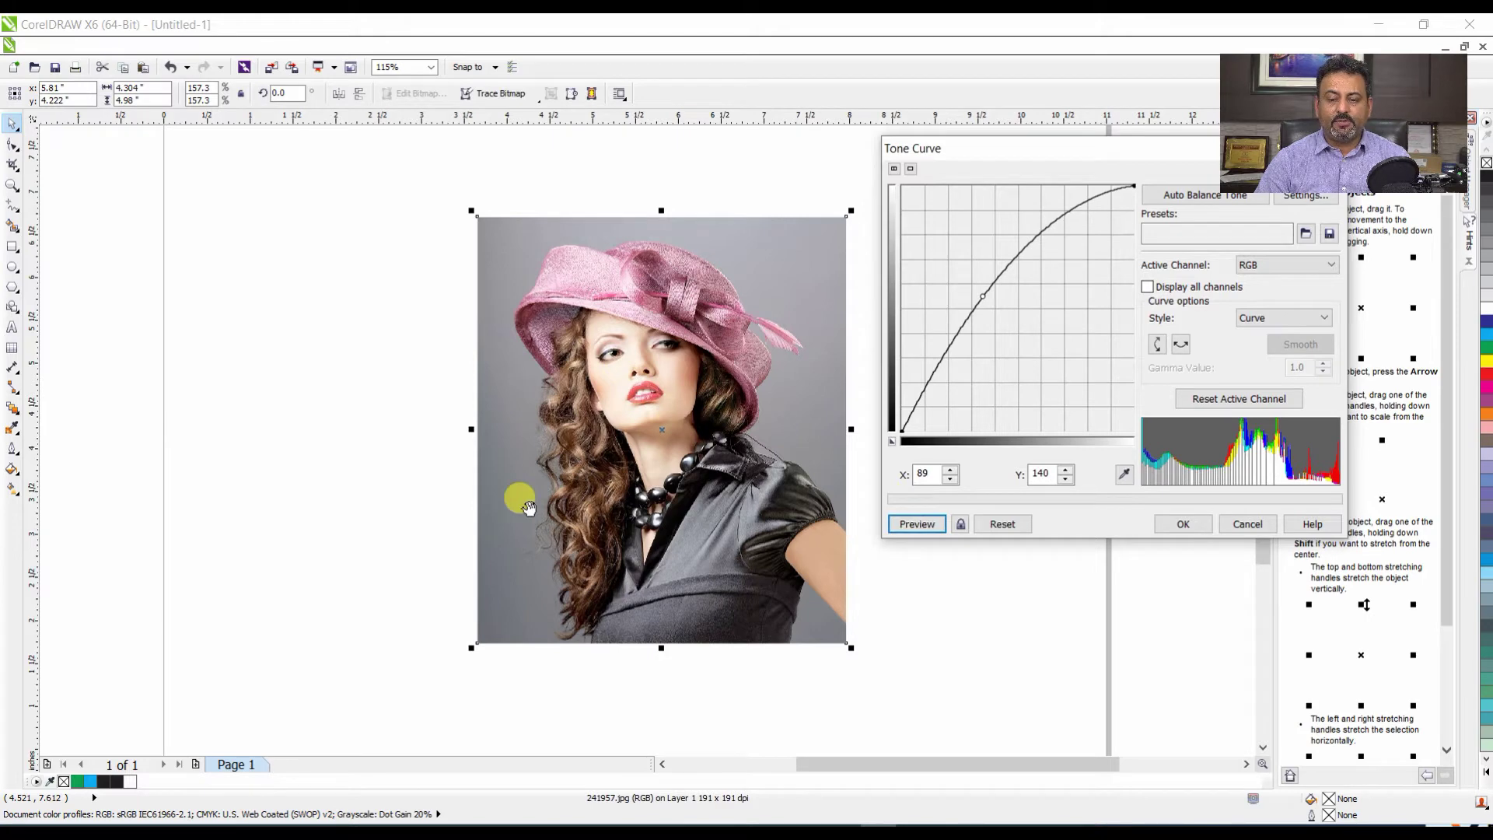
- Switch the curve style to Freehand, draw a small bump near the curve's middle and preview it
{"action": "left_click", "coordinate": [1285, 318]}
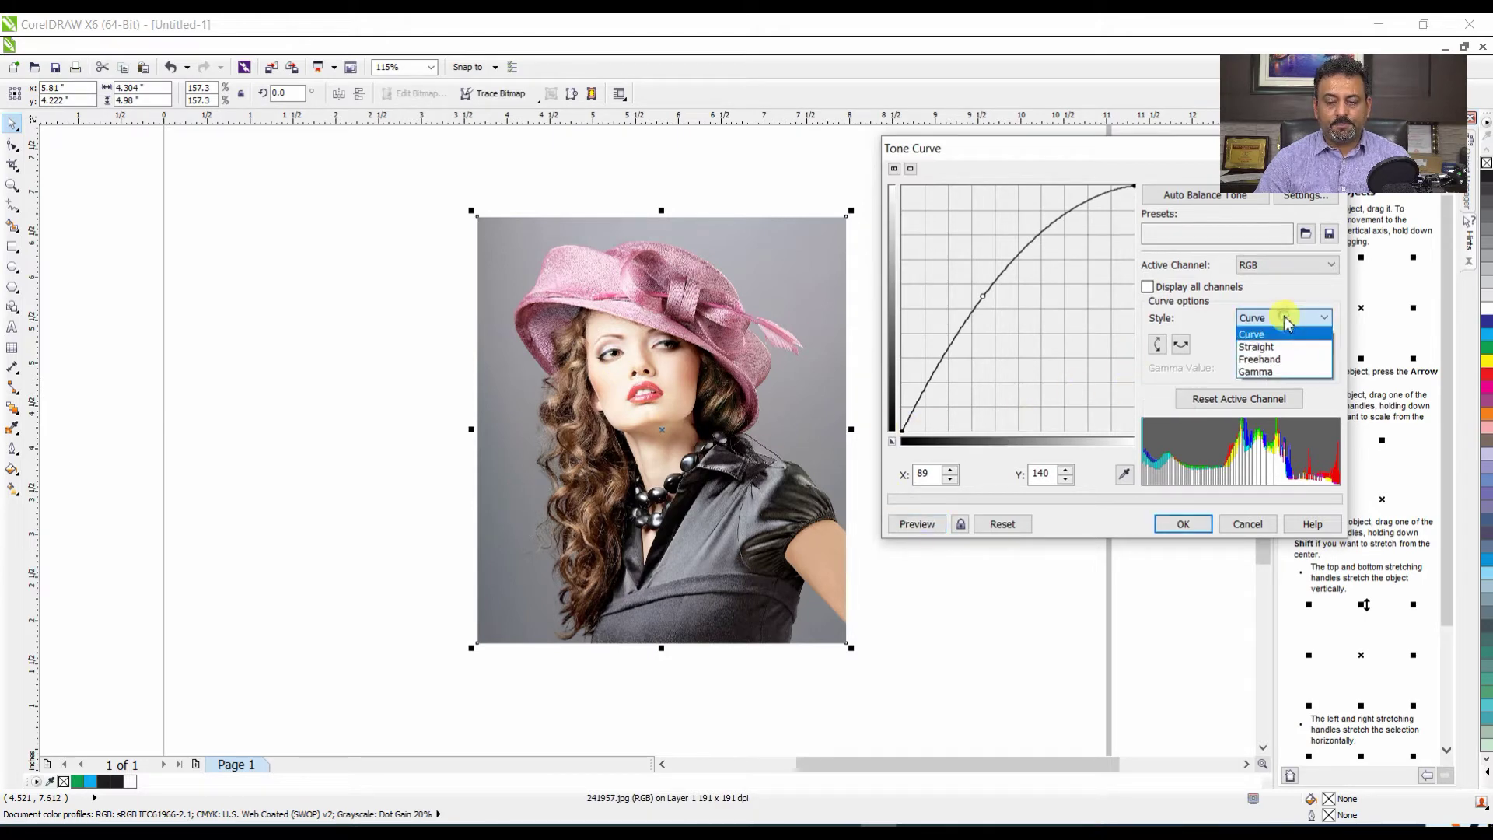
{"action": "left_click", "coordinate": [1284, 359]}
{"action": "mouse_move", "coordinate": [995, 286]}
{"action": "left_mouse_down"}
{"action": "mouse_move", "coordinate": [1014, 268]}
{"action": "mouse_move", "coordinate": [1023, 281]}
{"action": "left_mouse_up"}
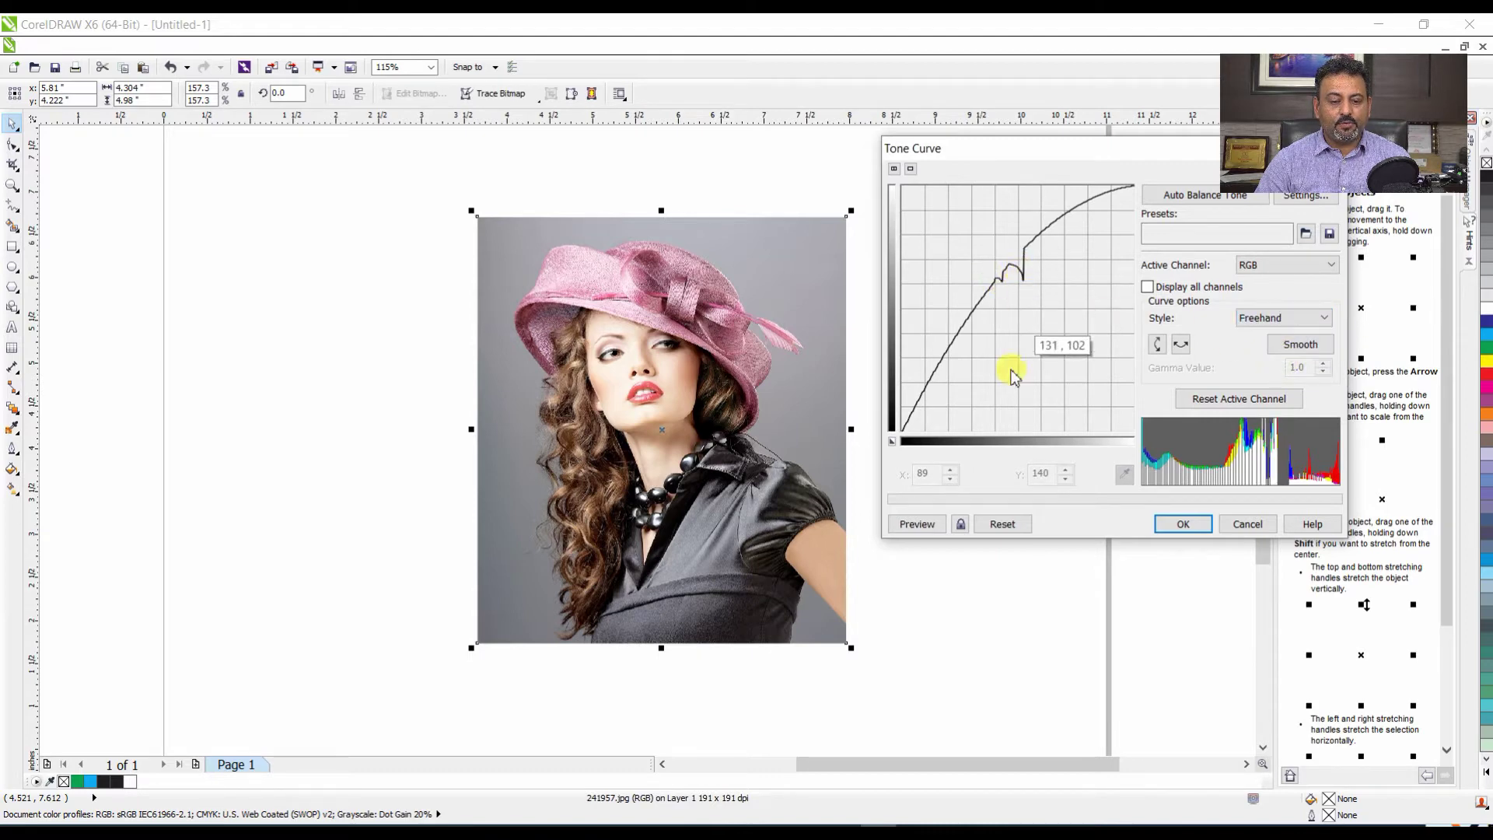
{"action": "left_click", "coordinate": [919, 524]}
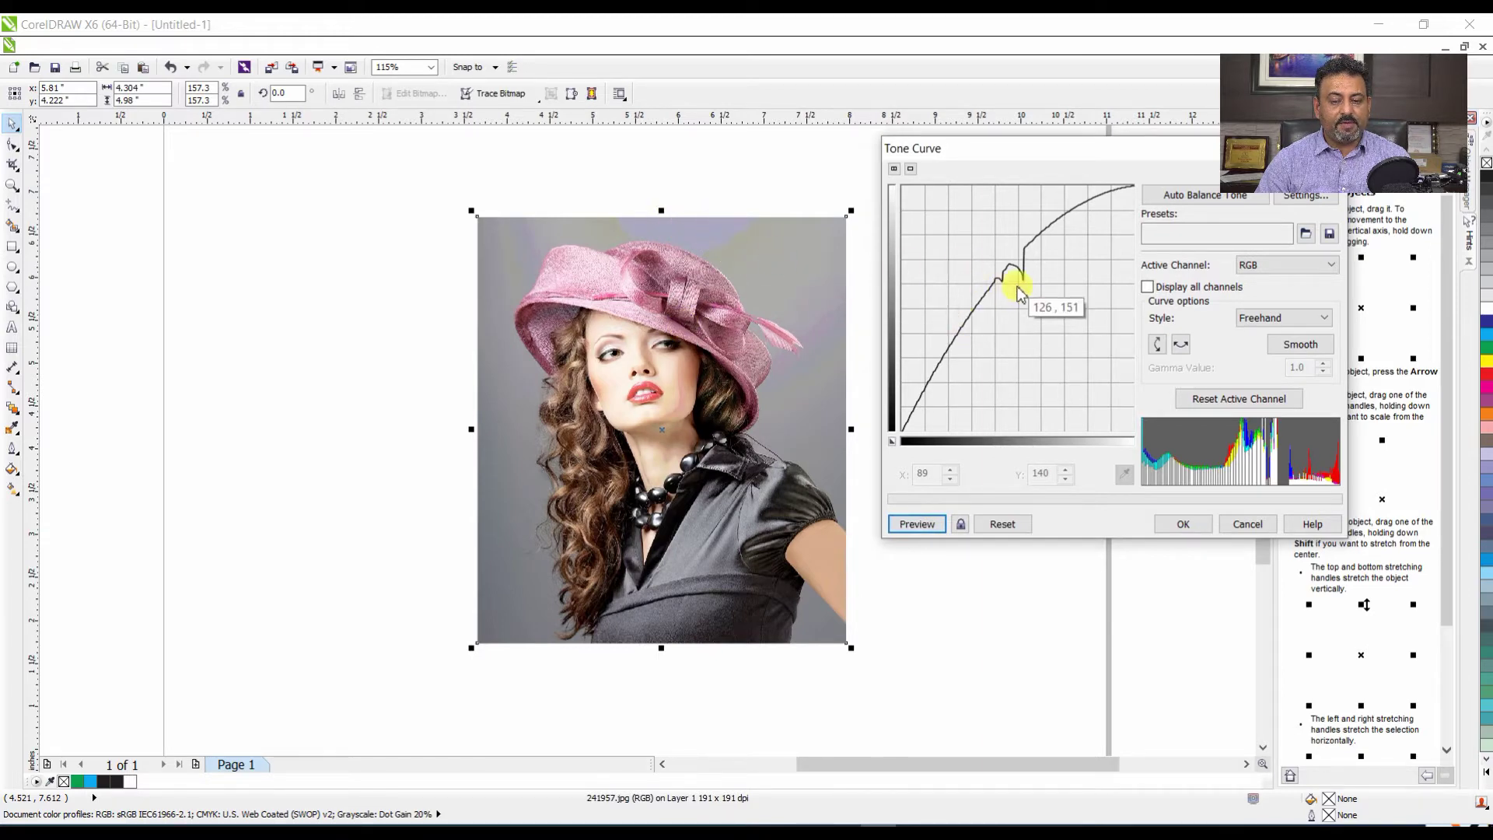
- Preview the photo with freehand spikes drawn in the lower part of the RGB curve, and discard the Tone Curve adjustment
{"action": "left_click_drag", "start_coordinate": [936, 380], "coordinate": [942, 355]}
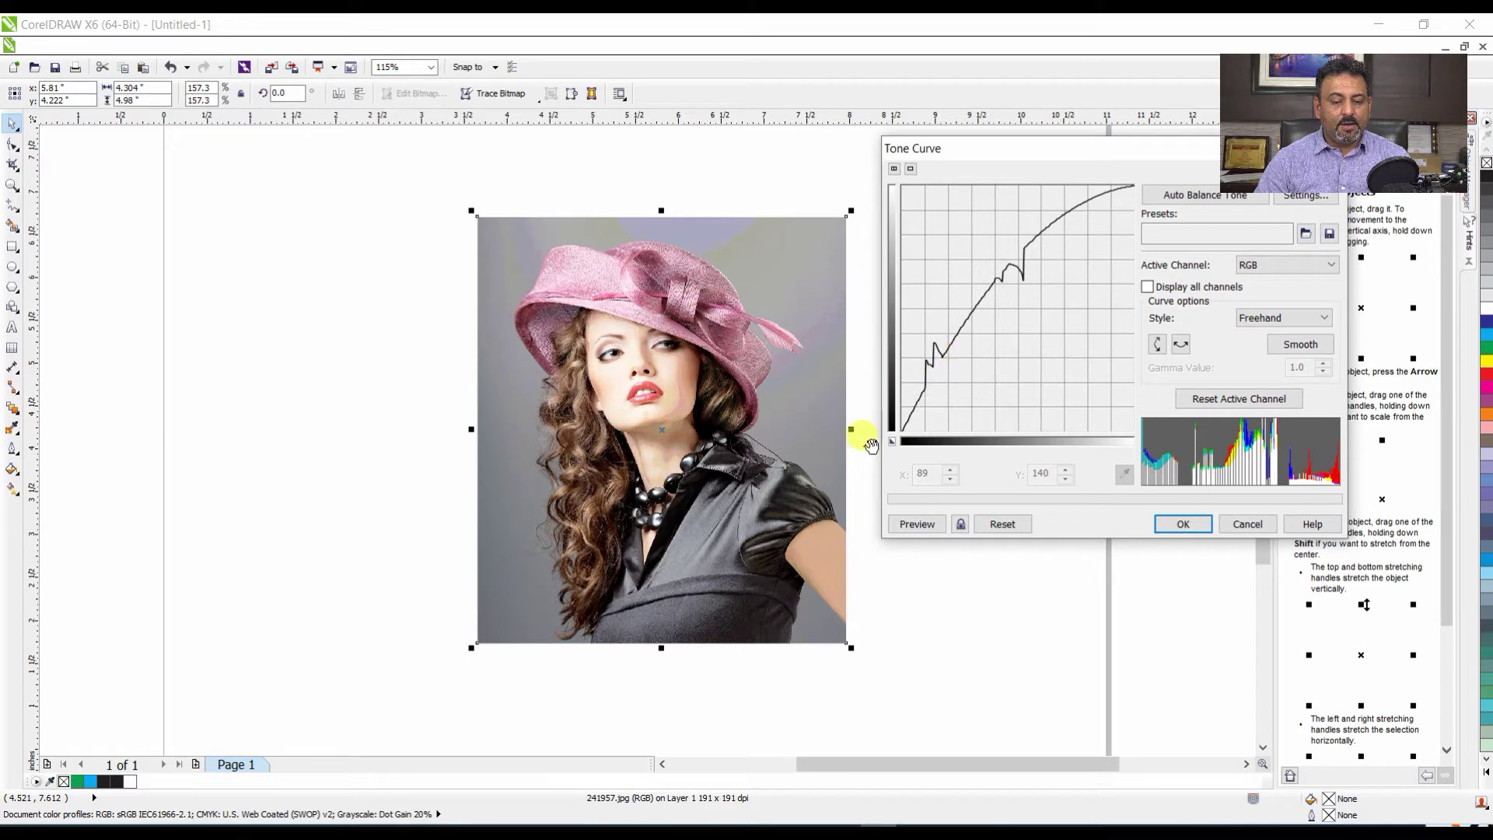
{"action": "left_click", "coordinate": [916, 523]}
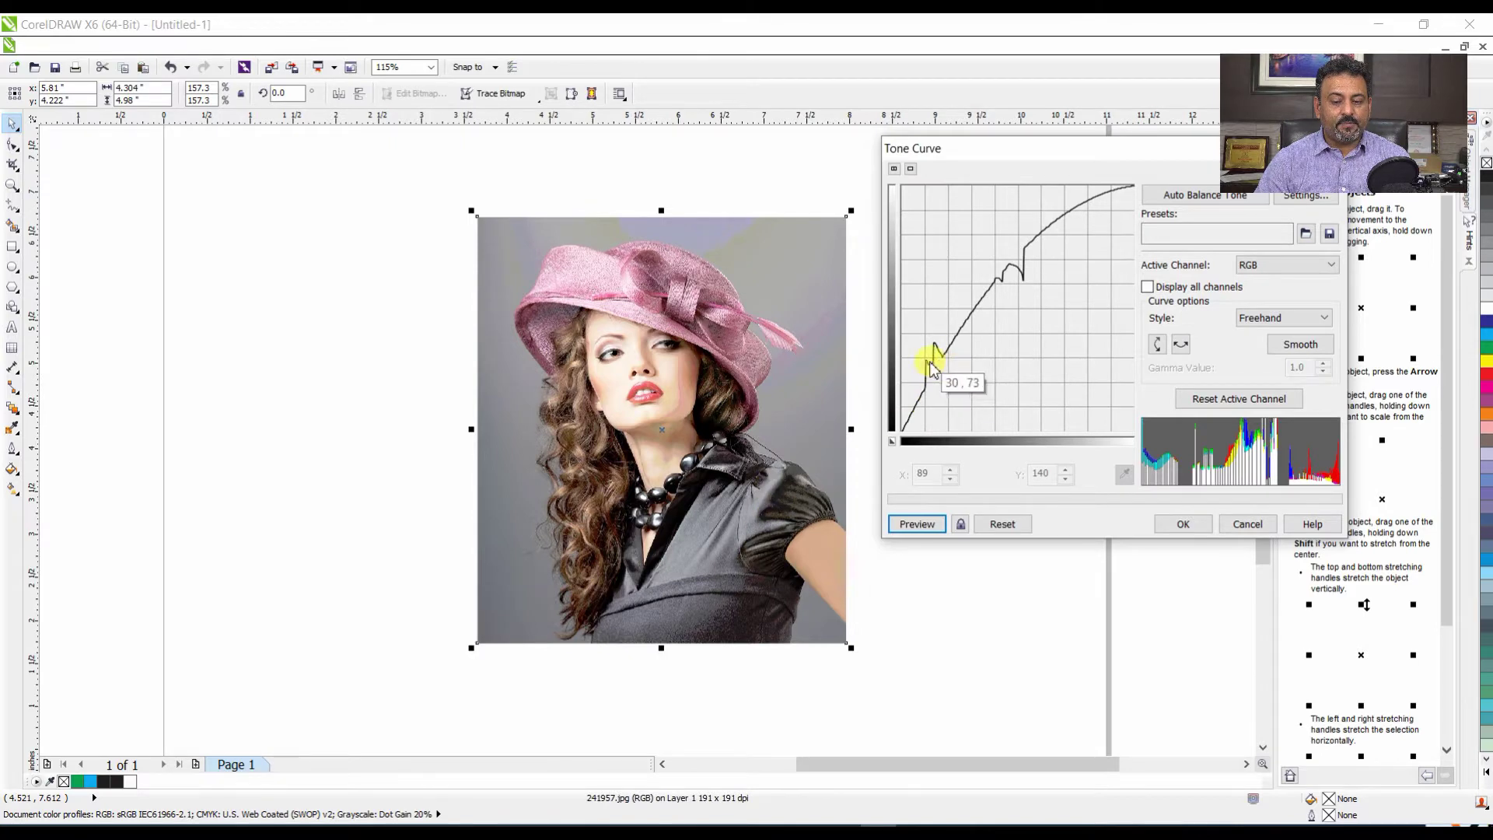
{"action": "mouse_move", "coordinate": [932, 360]}
{"action": "left_mouse_down"}
{"action": "mouse_move", "coordinate": [936, 410]}
{"action": "mouse_move", "coordinate": [917, 394]}
{"action": "mouse_move", "coordinate": [908, 410]}
{"action": "left_mouse_up"}
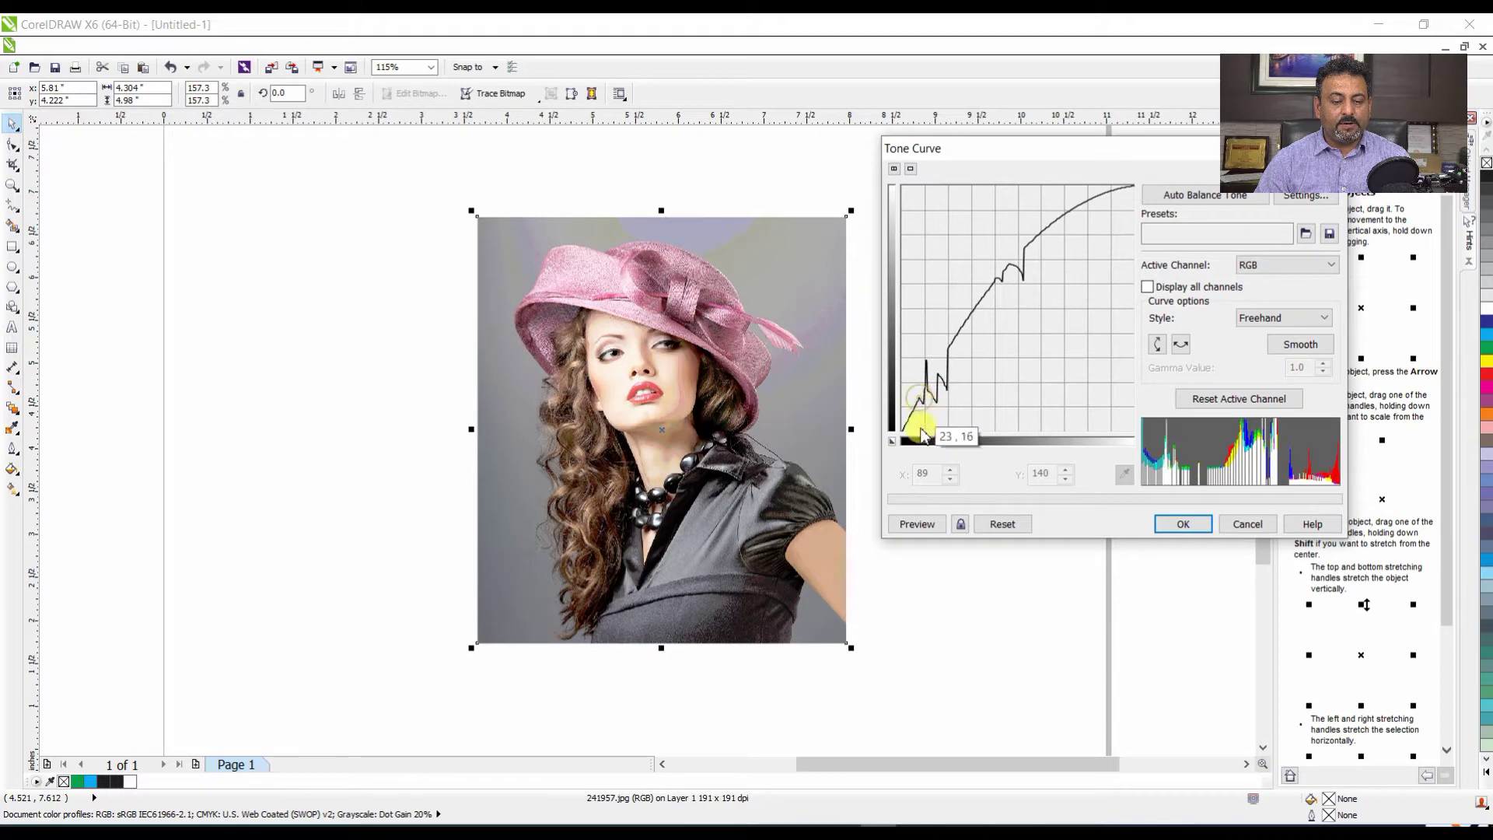
{"action": "left_click", "coordinate": [914, 523]}
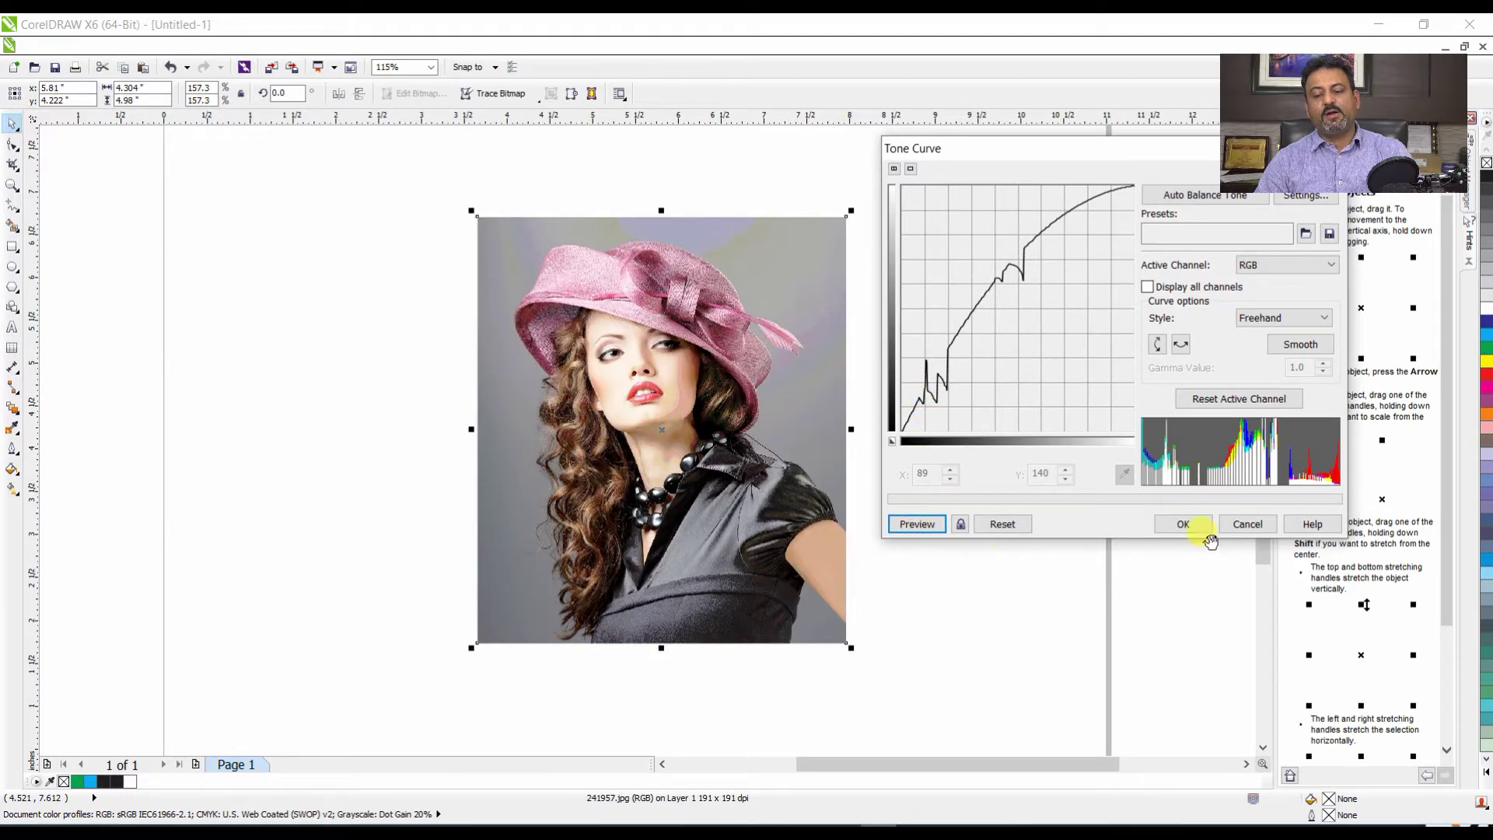
{"action": "left_click", "coordinate": [1245, 524]}
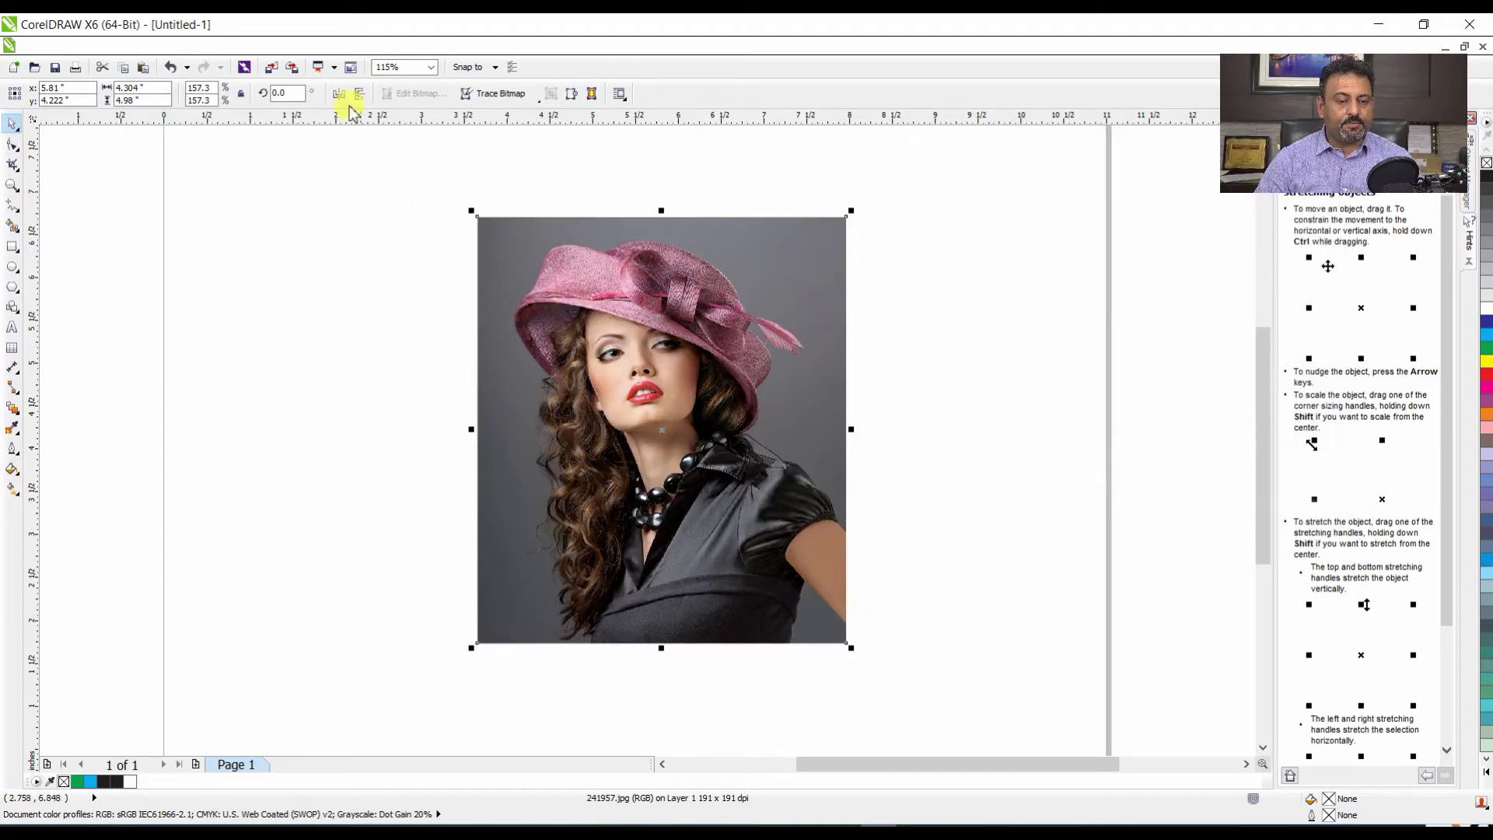
- Start the Brightness/Contrast/Intensity adjustment on the photo and preview it with brightness 16
{"action": "left_click", "coordinate": [276, 47]}
{"action": "mouse_move", "coordinate": [234, 47]}
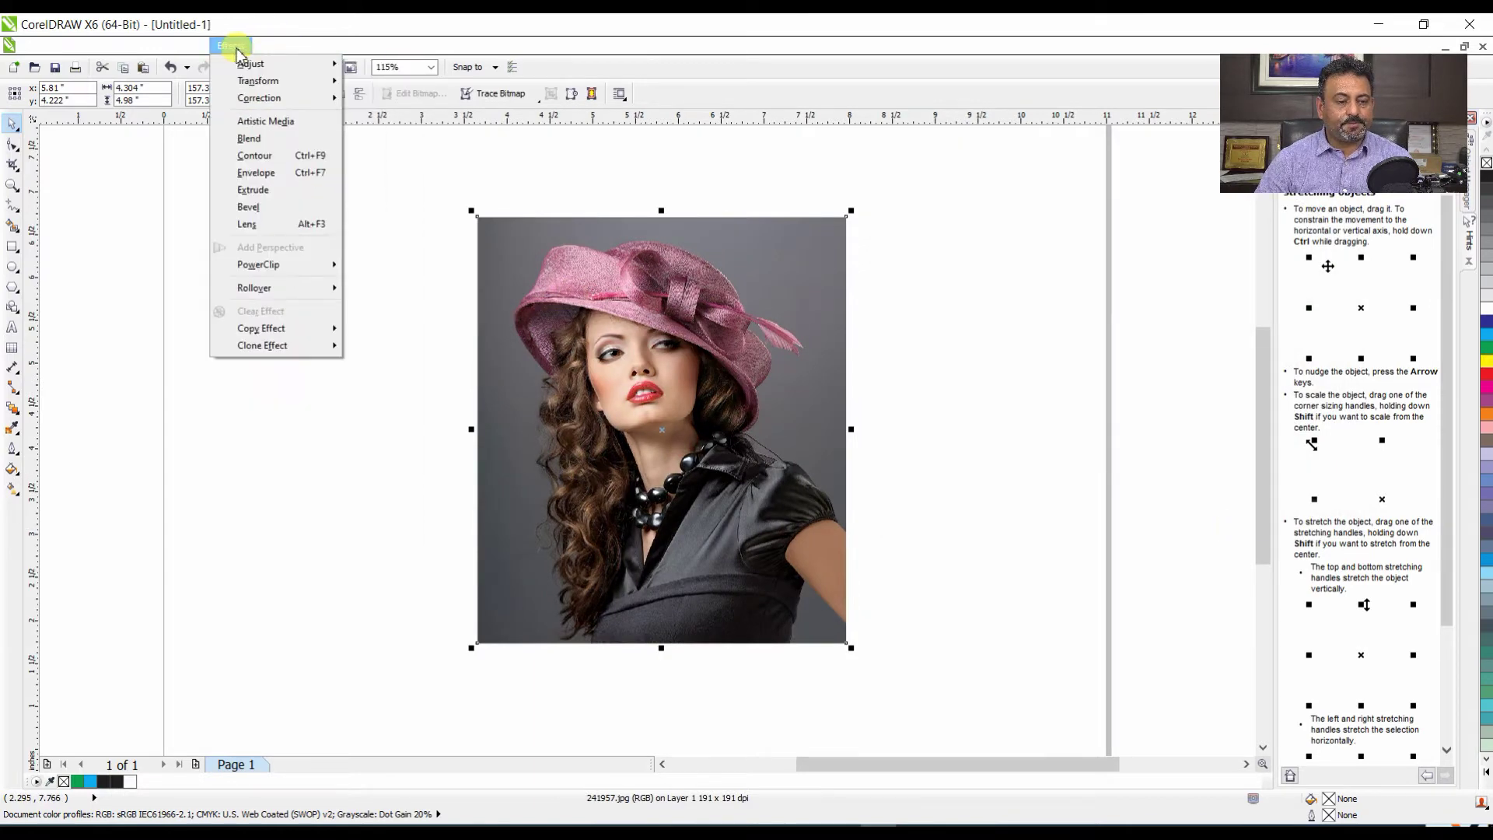
{"action": "mouse_move", "coordinate": [260, 67]}
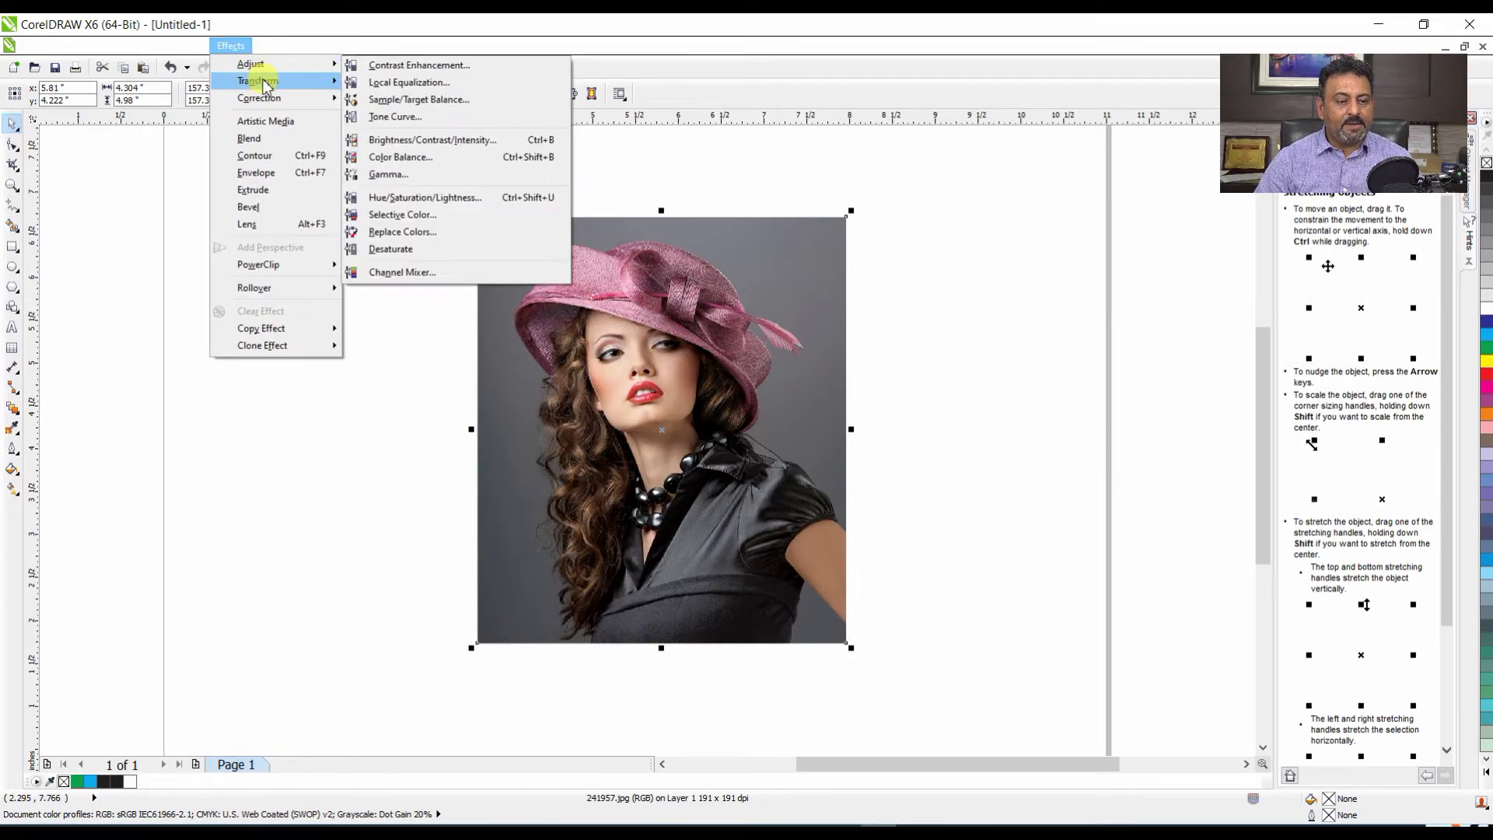
{"action": "left_click", "coordinate": [460, 140]}
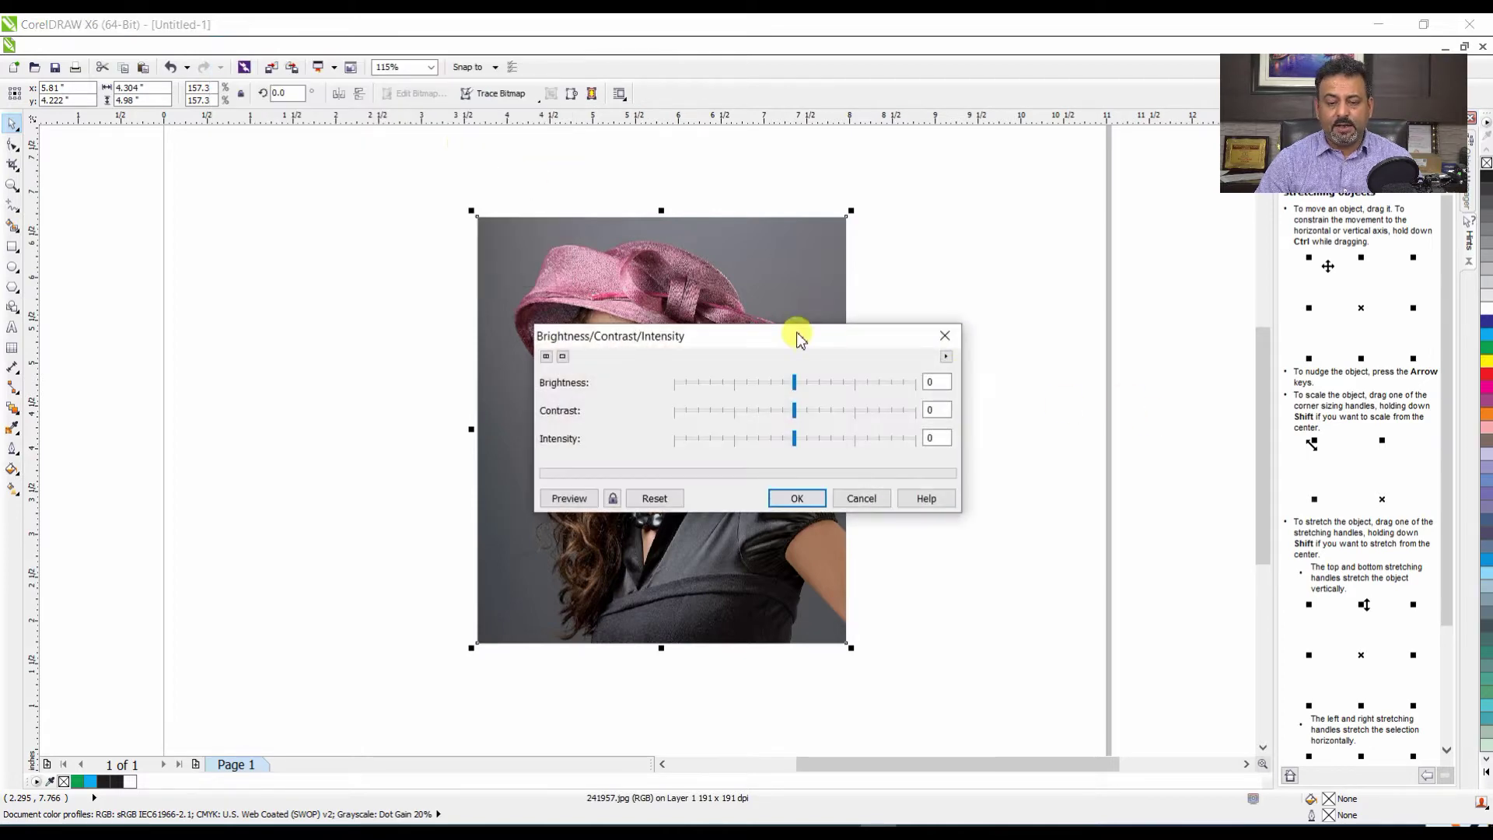
{"action": "left_click_drag", "start_coordinate": [796, 335], "coordinate": [1141, 253]}
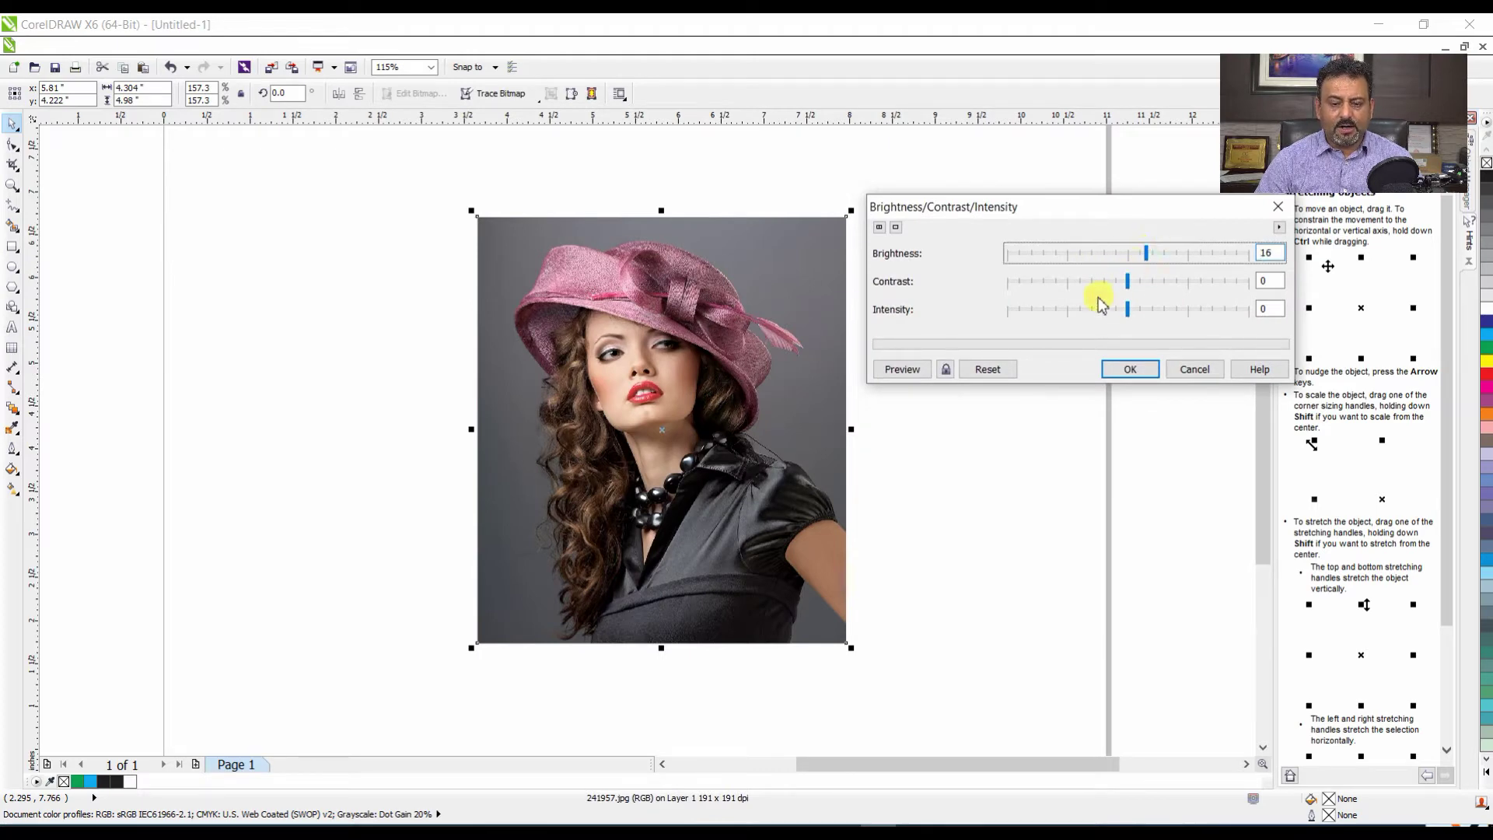
{"action": "left_click", "coordinate": [902, 372]}
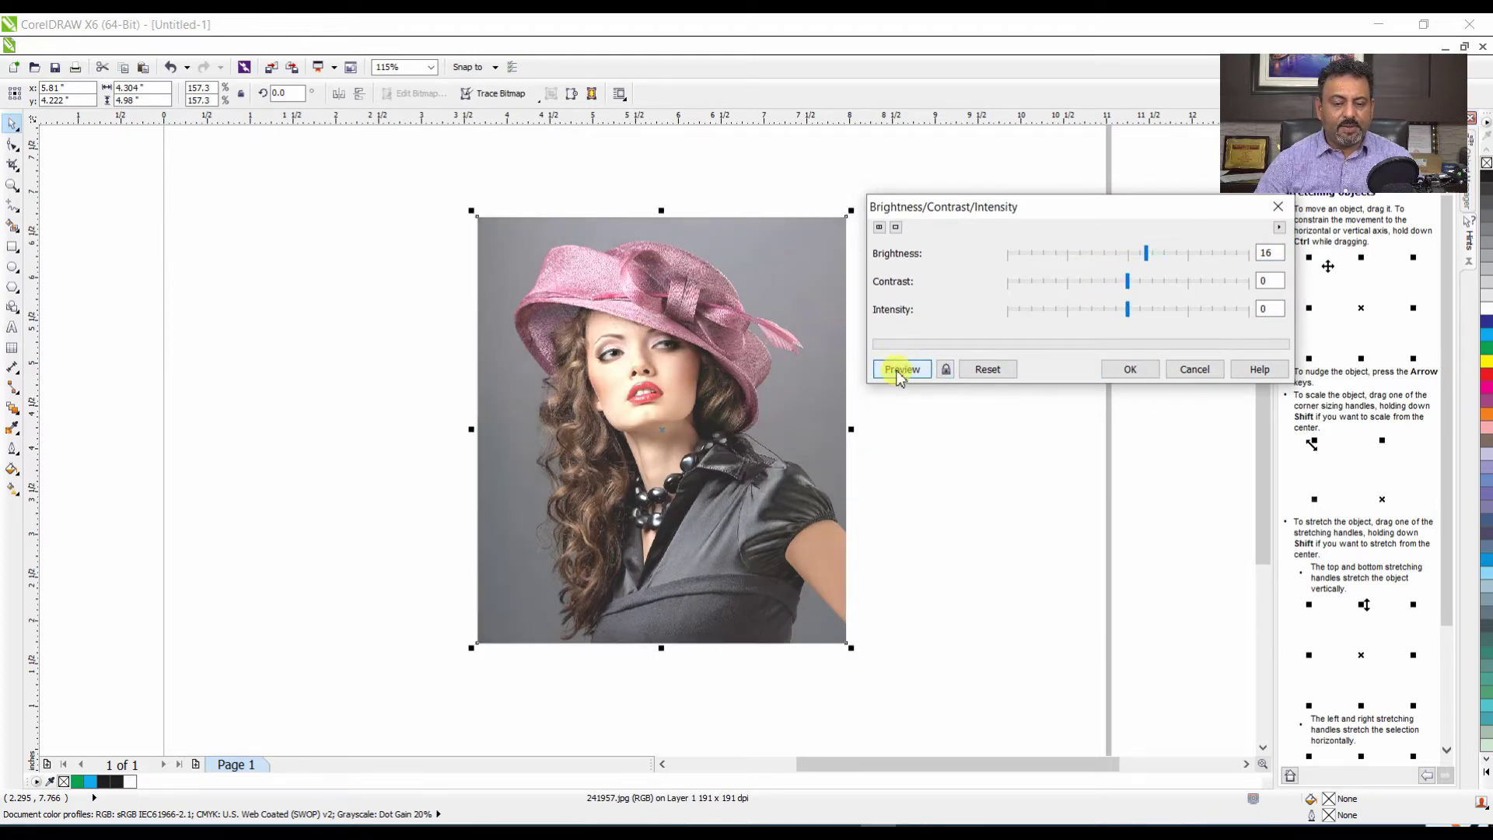
- Set the contrast to 8 and the intensity to -14, previewing the photo after each change
{"action": "left_click", "coordinate": [1127, 281]}
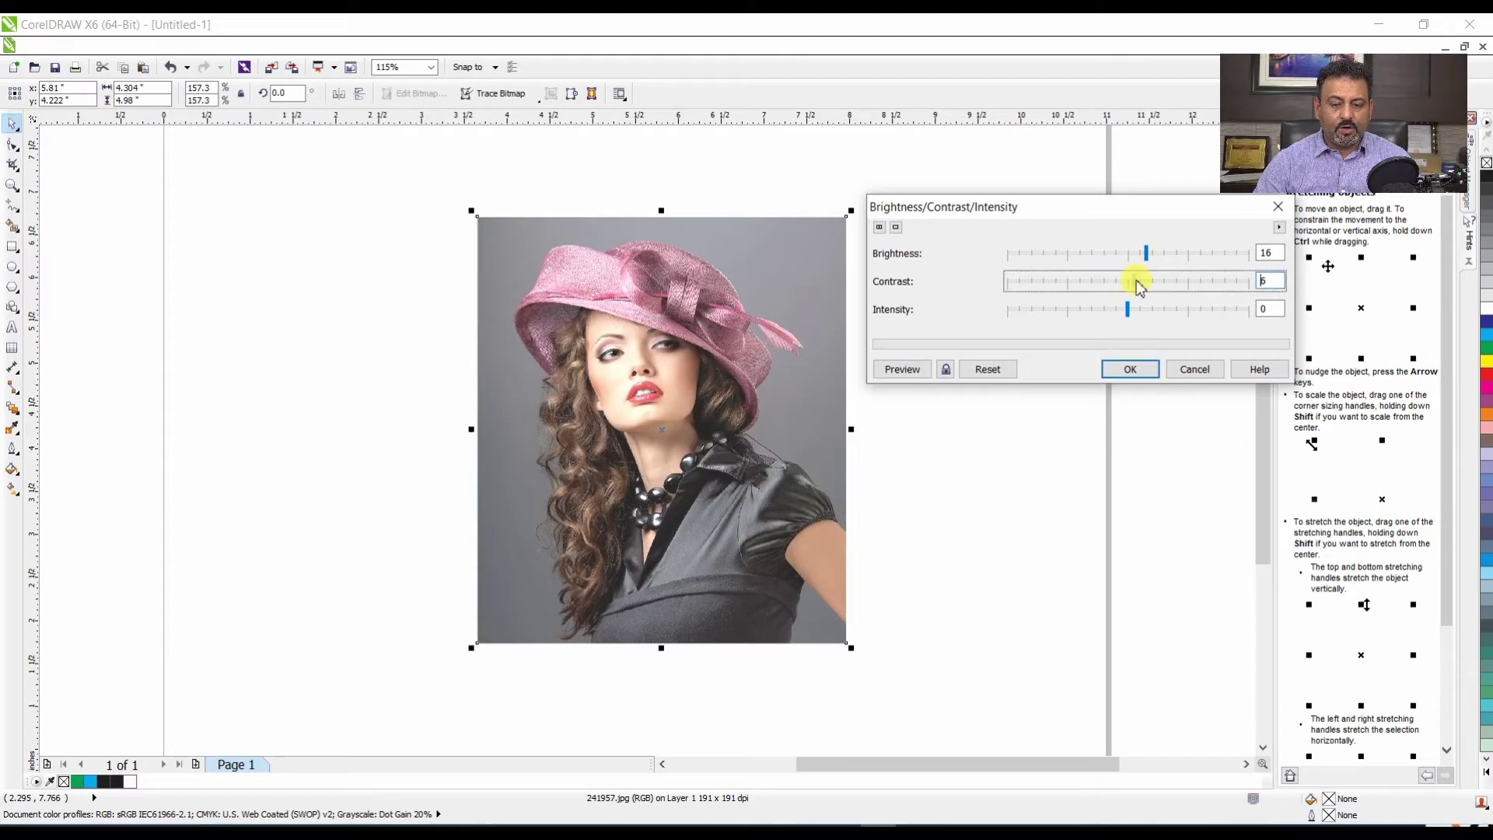
{"action": "left_click", "coordinate": [910, 367]}
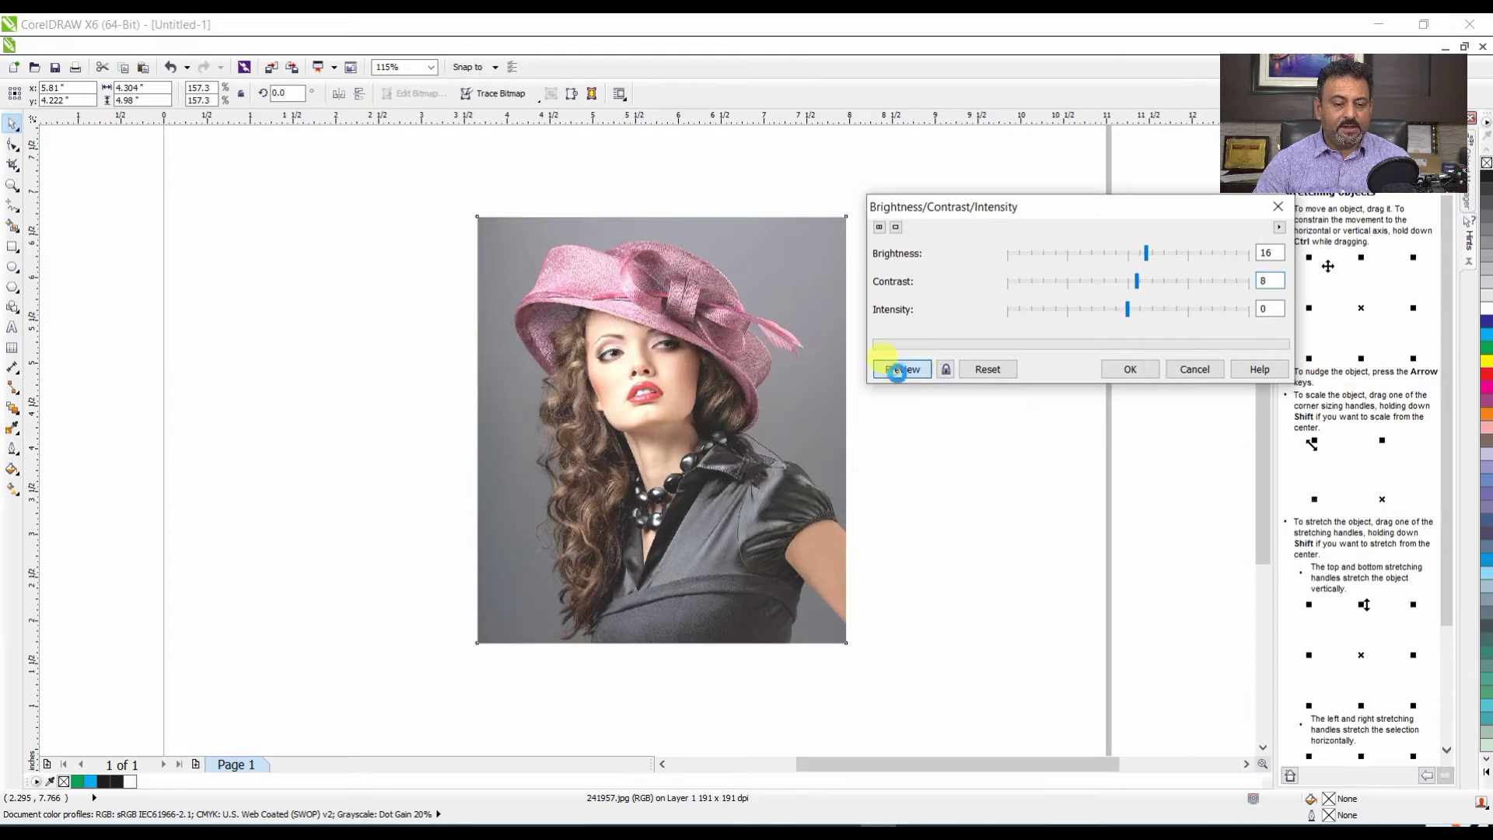
{"action": "left_click", "coordinate": [1127, 310]}
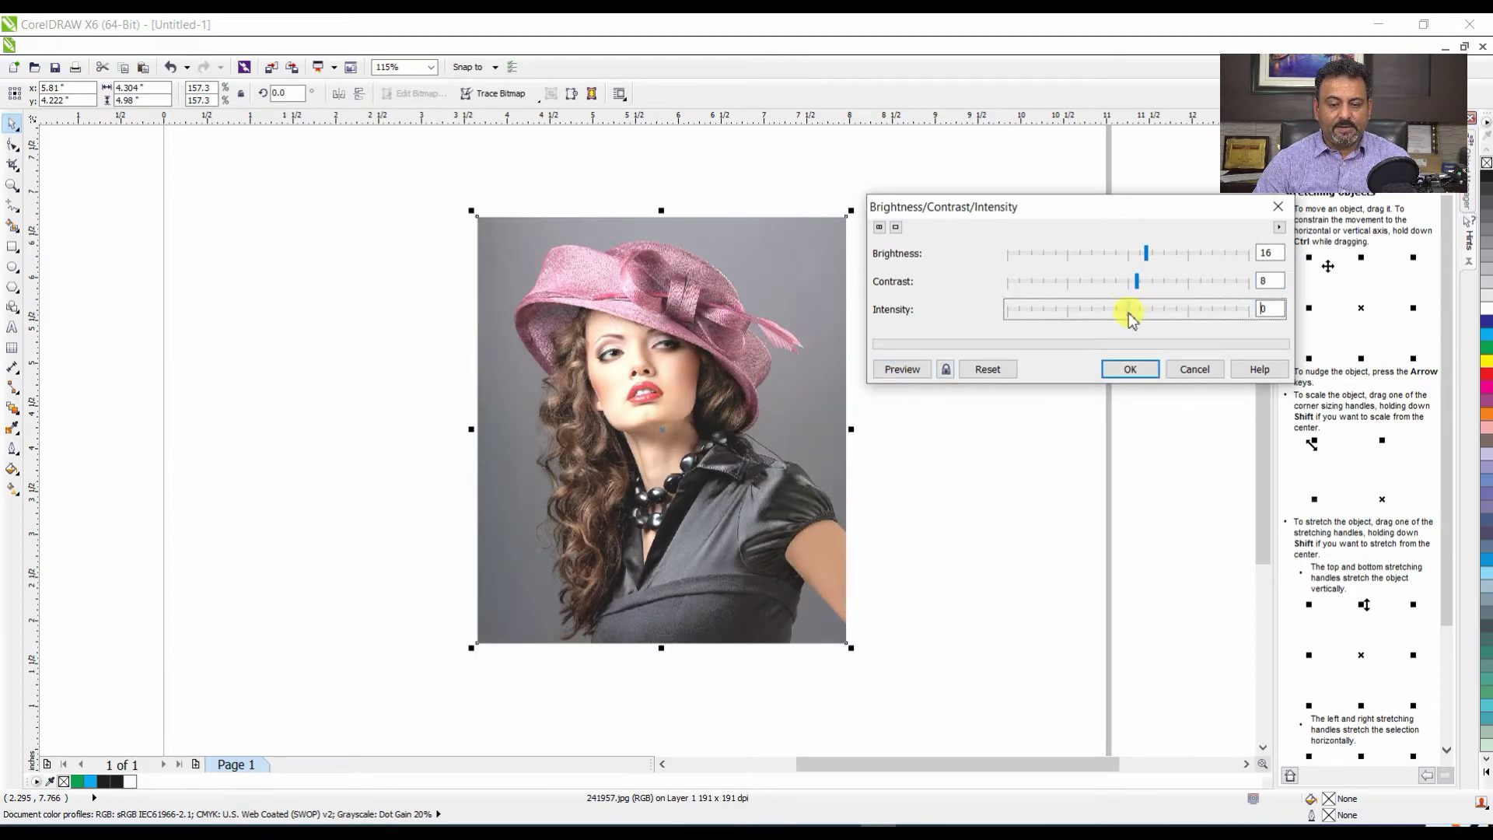
{"action": "left_click", "coordinate": [899, 370]}
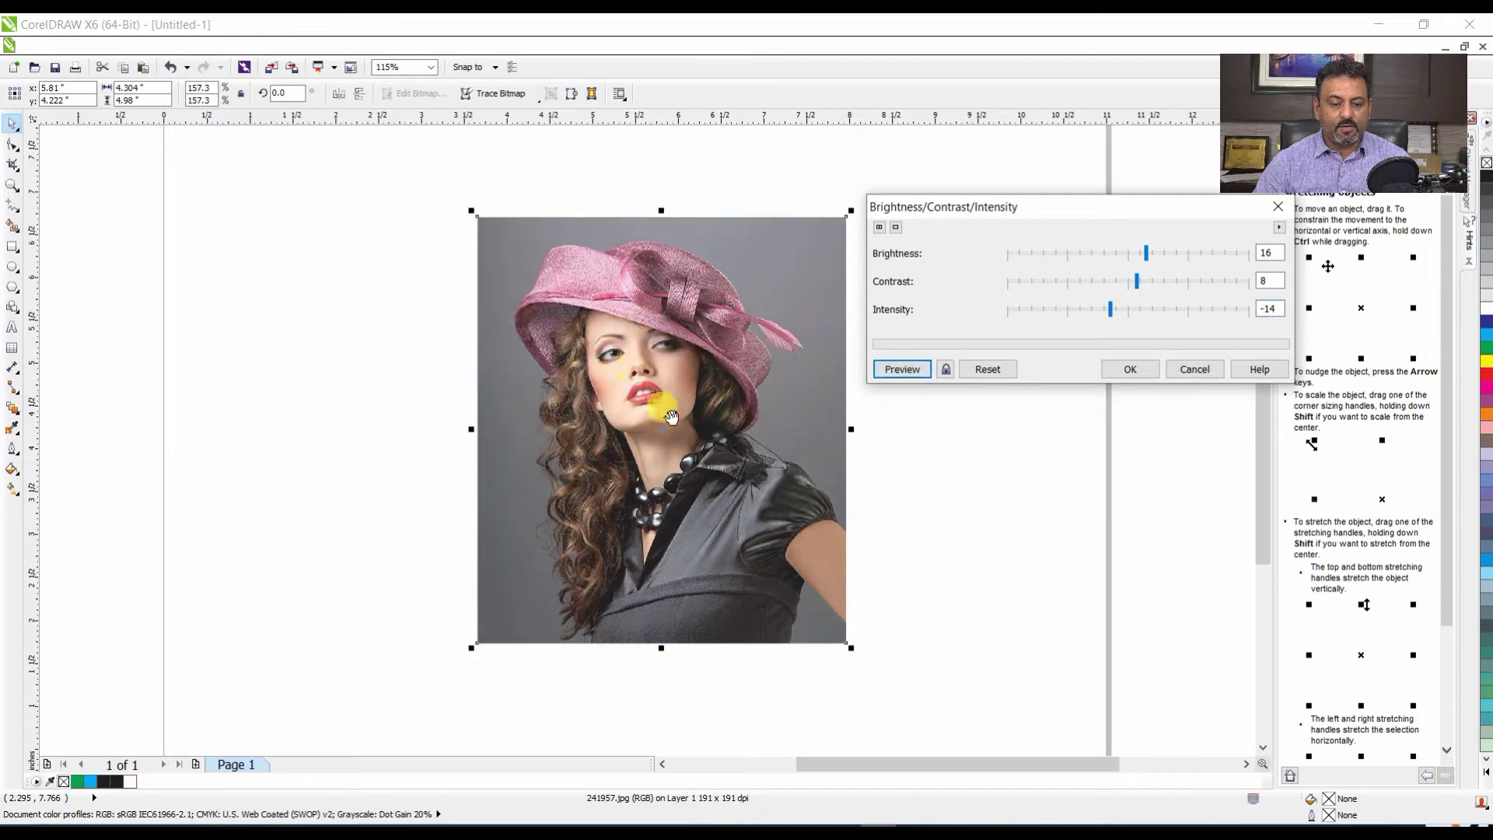
- Preview the photo at brightness 27, reduce brightness to 20, raise contrast to 13 and apply the adjustment
{"action": "left_click_drag", "start_coordinate": [1151, 258], "coordinate": [1163, 262]}
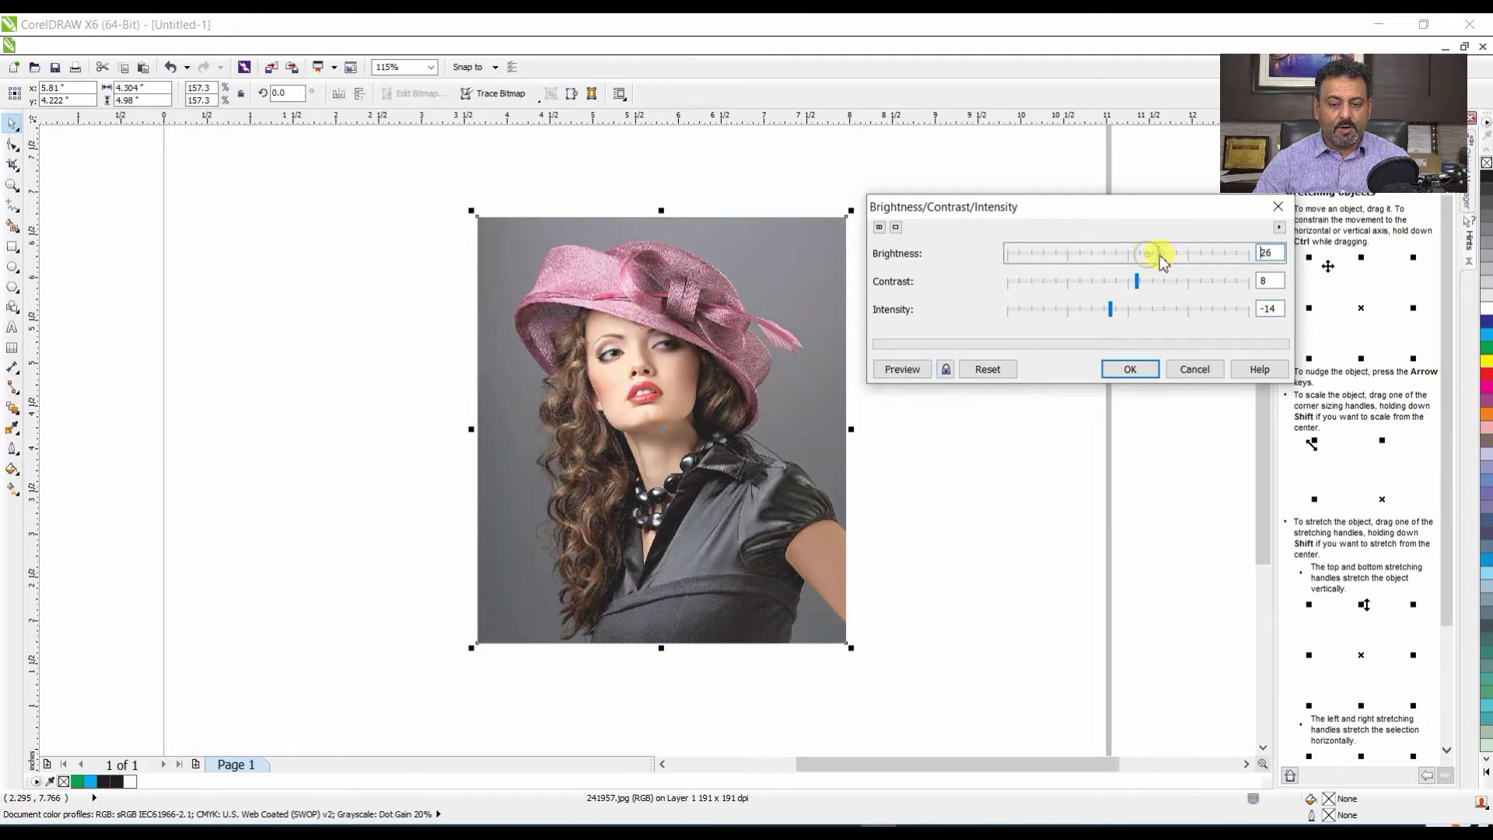
{"action": "left_click", "coordinate": [901, 371]}
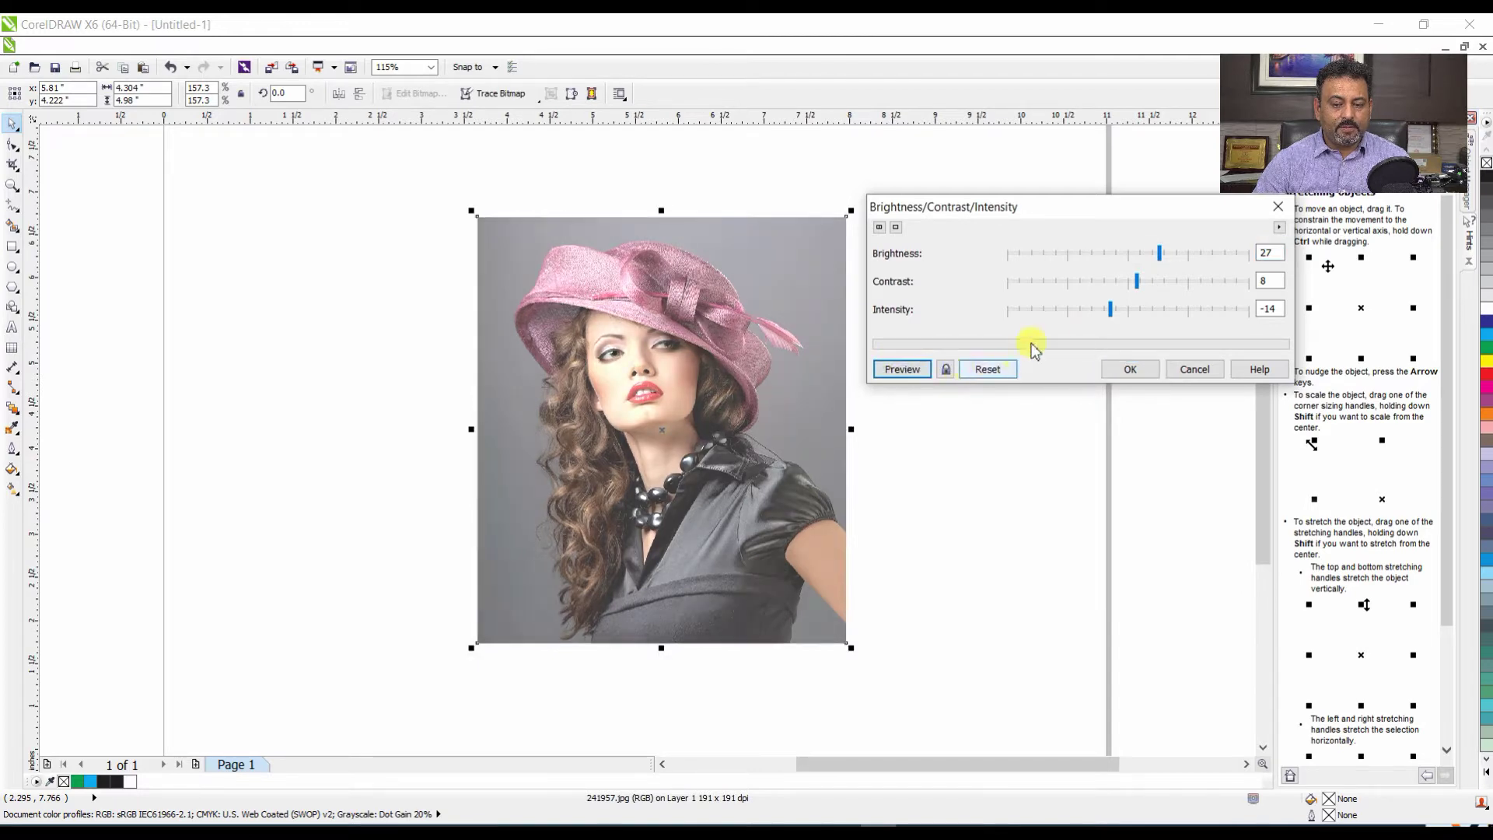
{"action": "left_click", "coordinate": [1153, 258]}
{"action": "left_click", "coordinate": [902, 369]}
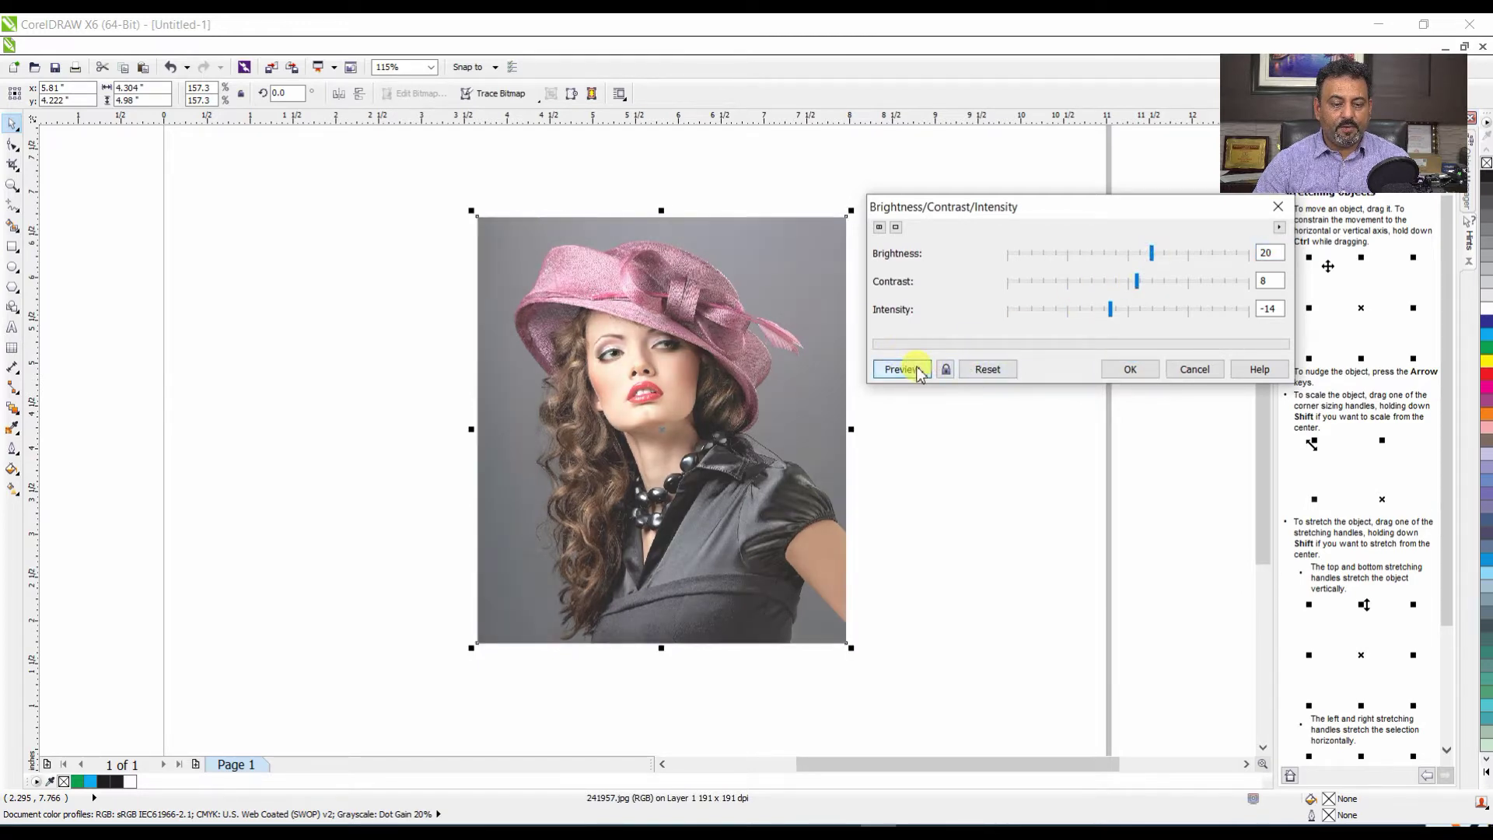
{"action": "left_click", "coordinate": [1142, 278]}
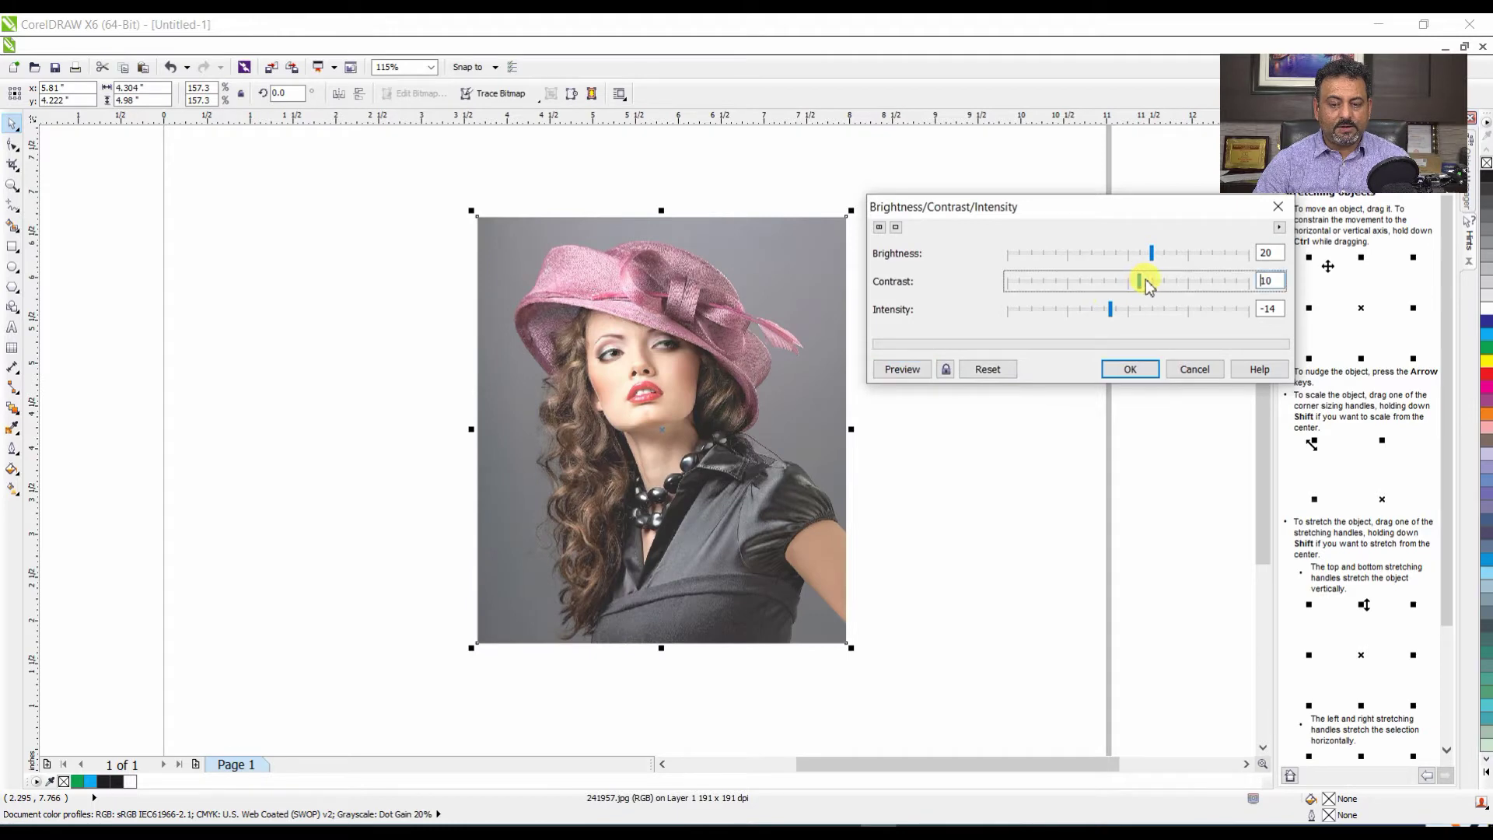
{"action": "left_click", "coordinate": [904, 369]}
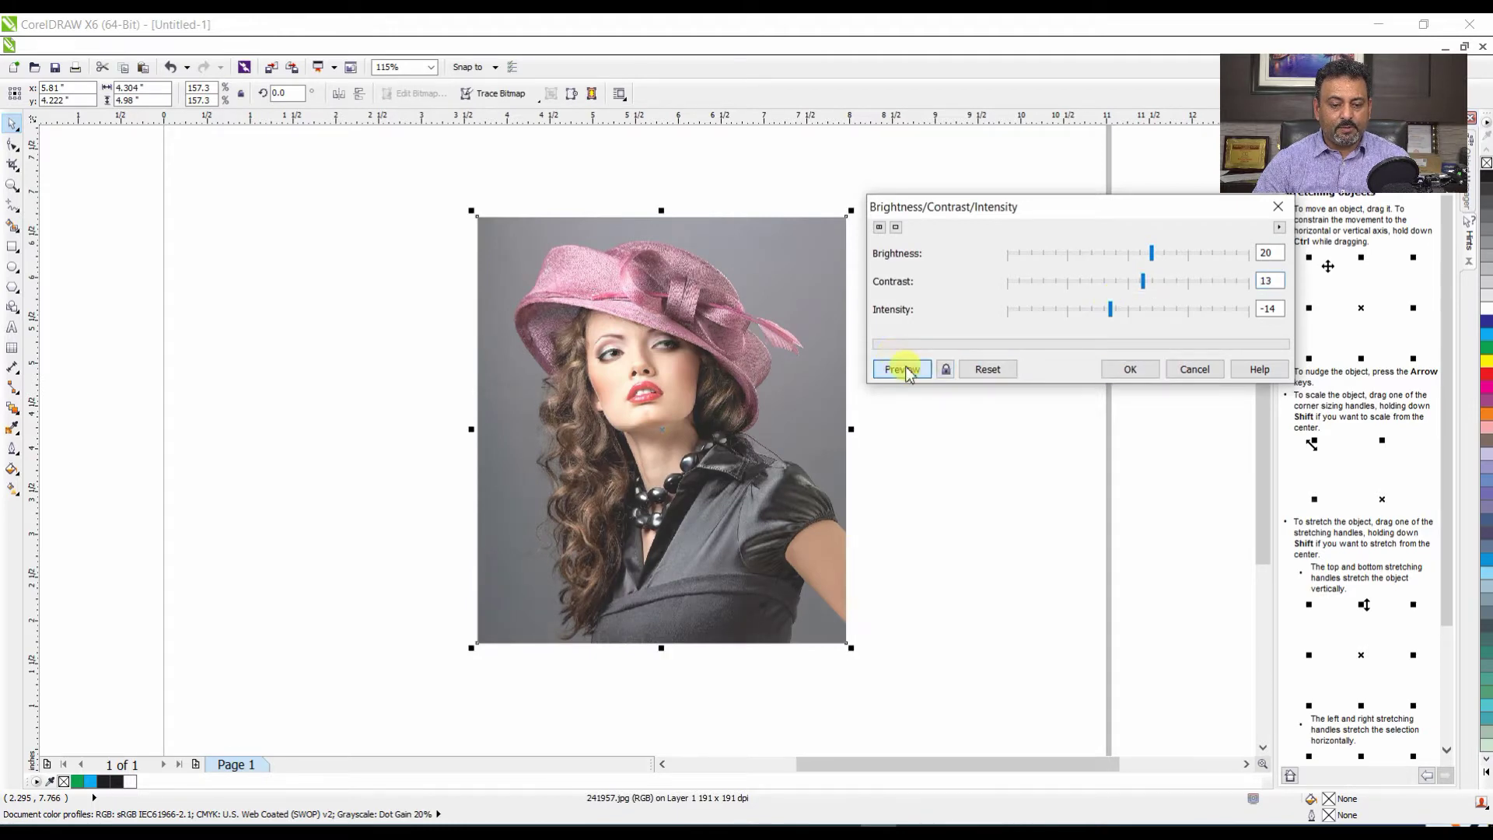
{"action": "left_click", "coordinate": [1130, 369]}
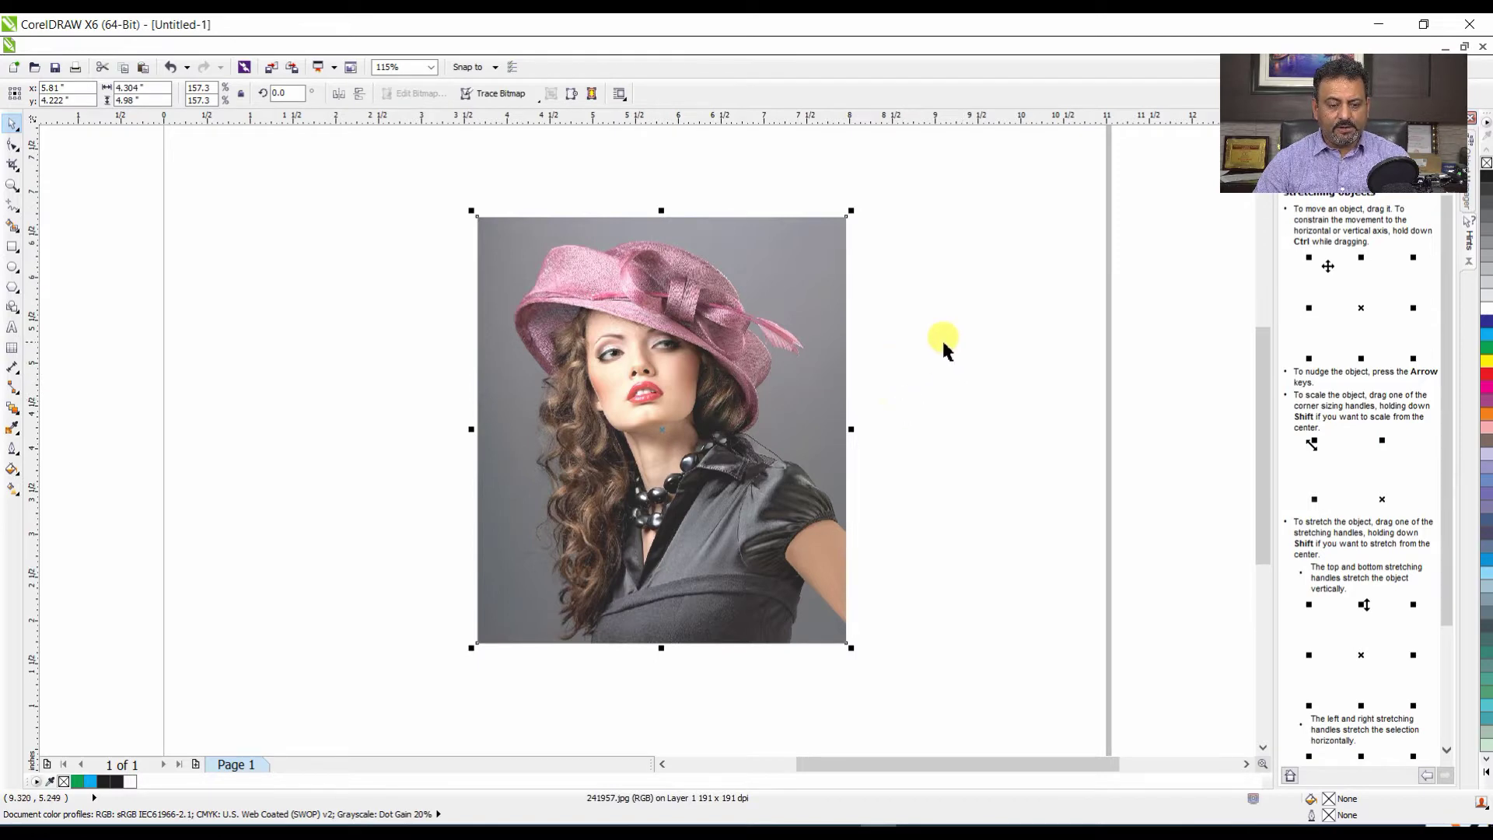
- Try placing the brightened photo and a copy side by side, and undo back to the unadjusted photo
{"action": "left_click_drag", "start_coordinate": [730, 322], "coordinate": [533, 313]}
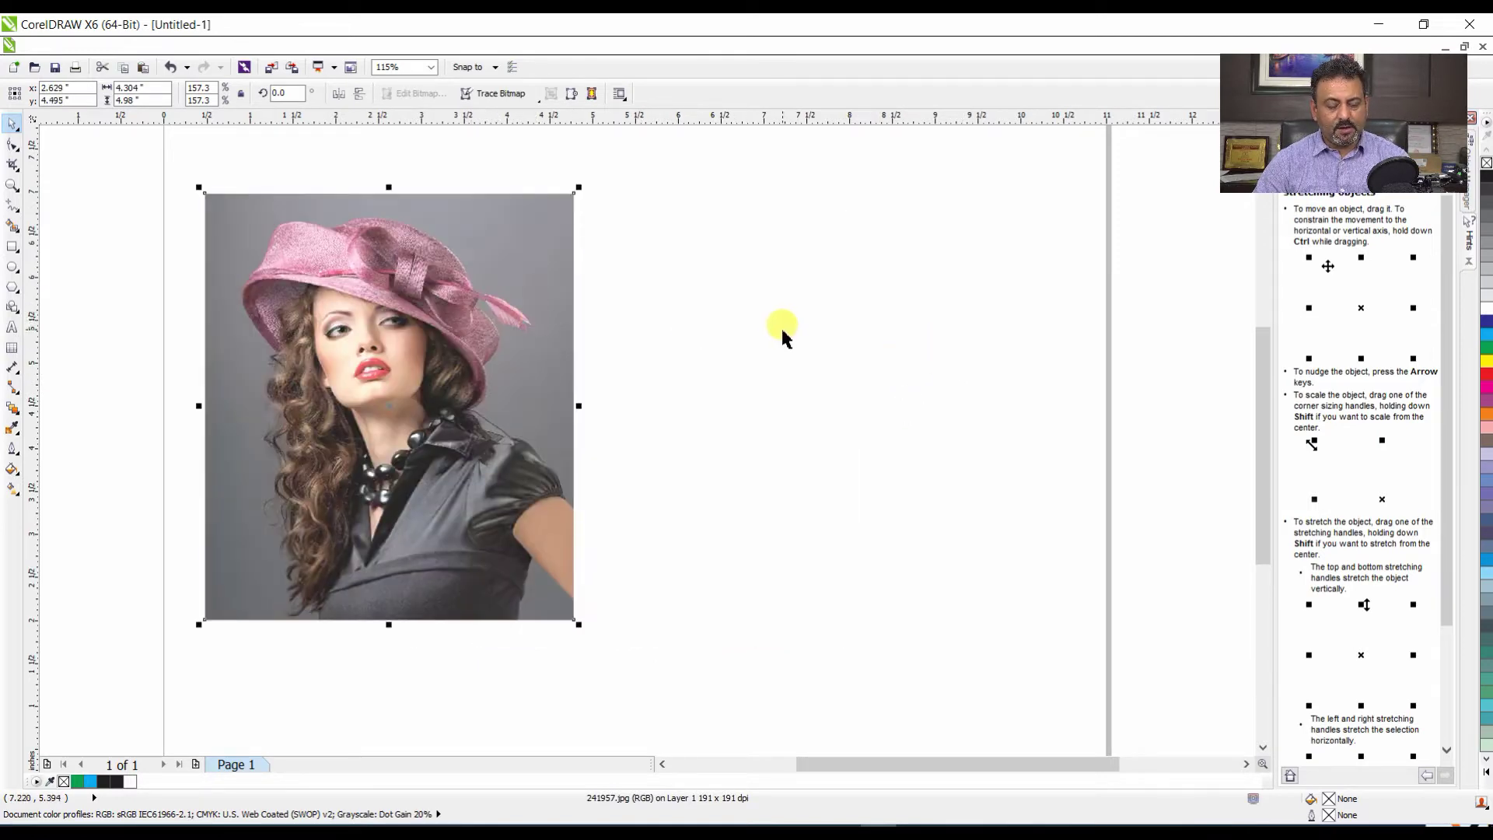
{"action": "key", "text": "ctrl+d"}
{"action": "left_click_drag", "start_coordinate": [787, 336], "coordinate": [891, 323]}
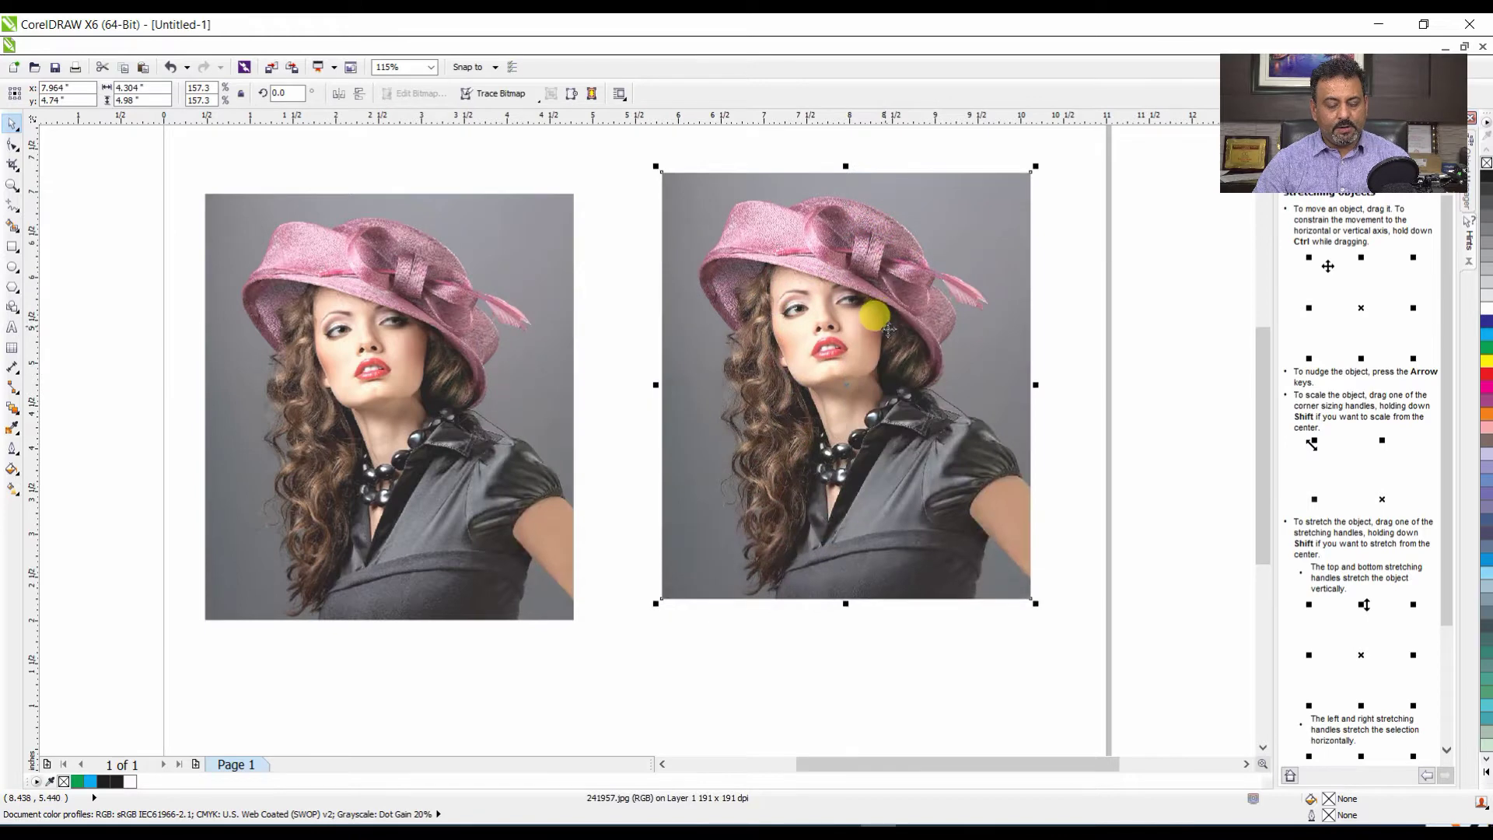
{"action": "key", "text": "ctrl+z"}
{"action": "key", "text": "ctrl+z"}
{"action": "key", "text": "ctrl+z"}
{"action": "key", "text": "ctrl+z"}
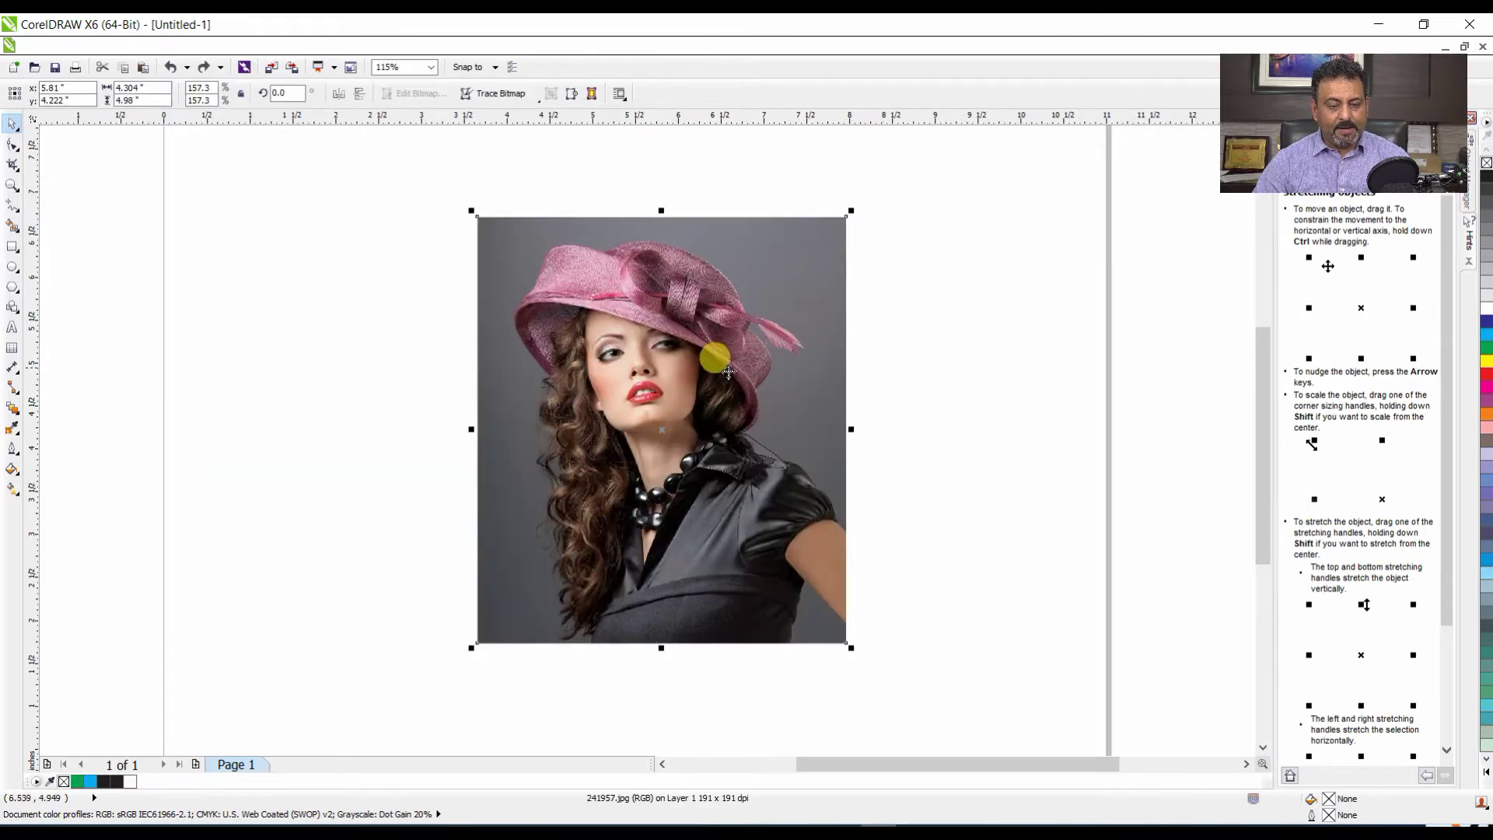
- Move the unadjusted photo to the page's left half and place a brightened copy beside it for comparison
{"action": "left_click_drag", "start_coordinate": [728, 371], "coordinate": [468, 351]}
{"action": "key", "text": "ctrl+d"}
{"action": "left_click_drag", "start_coordinate": [748, 357], "coordinate": [853, 333]}
{"action": "left_click", "coordinate": [1049, 361]}
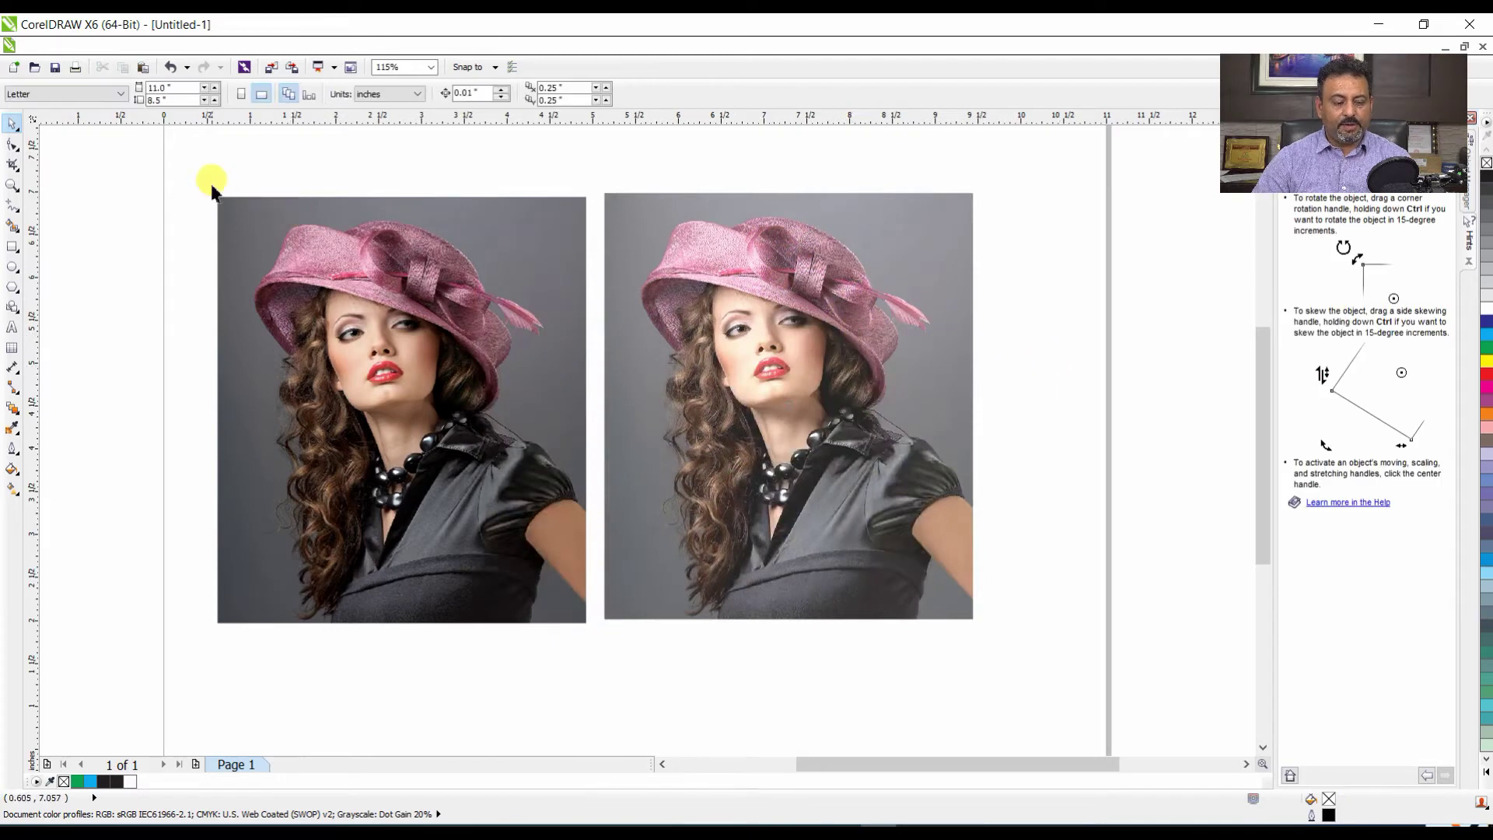
{"action": "key", "text": "z"}
{"action": "left_click_drag", "start_coordinate": [212, 187], "coordinate": [995, 656]}
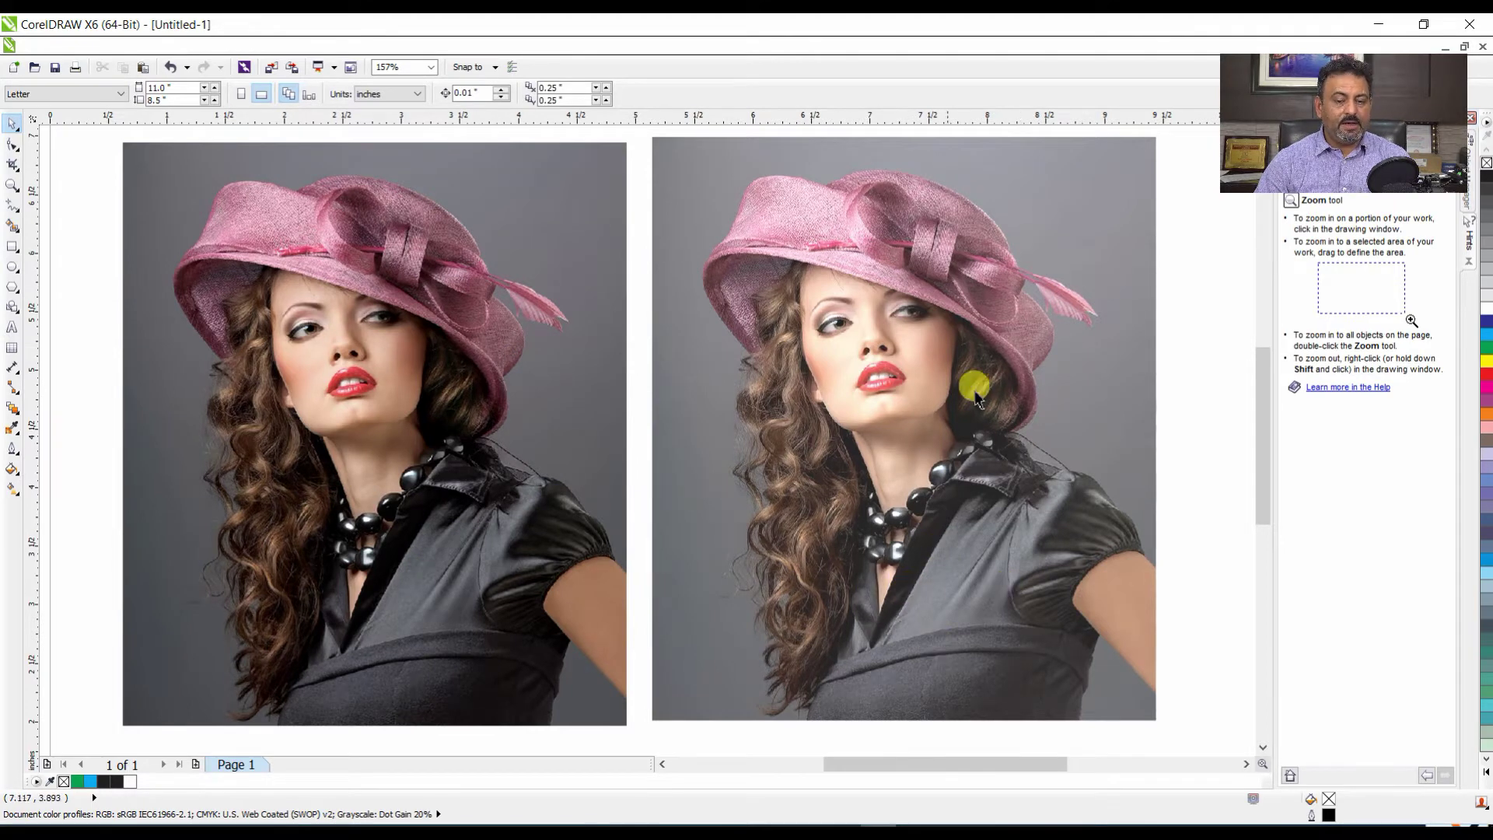
- Delete the brightened copy and move the original photo toward the middle of the page
{"action": "left_click", "coordinate": [743, 366]}
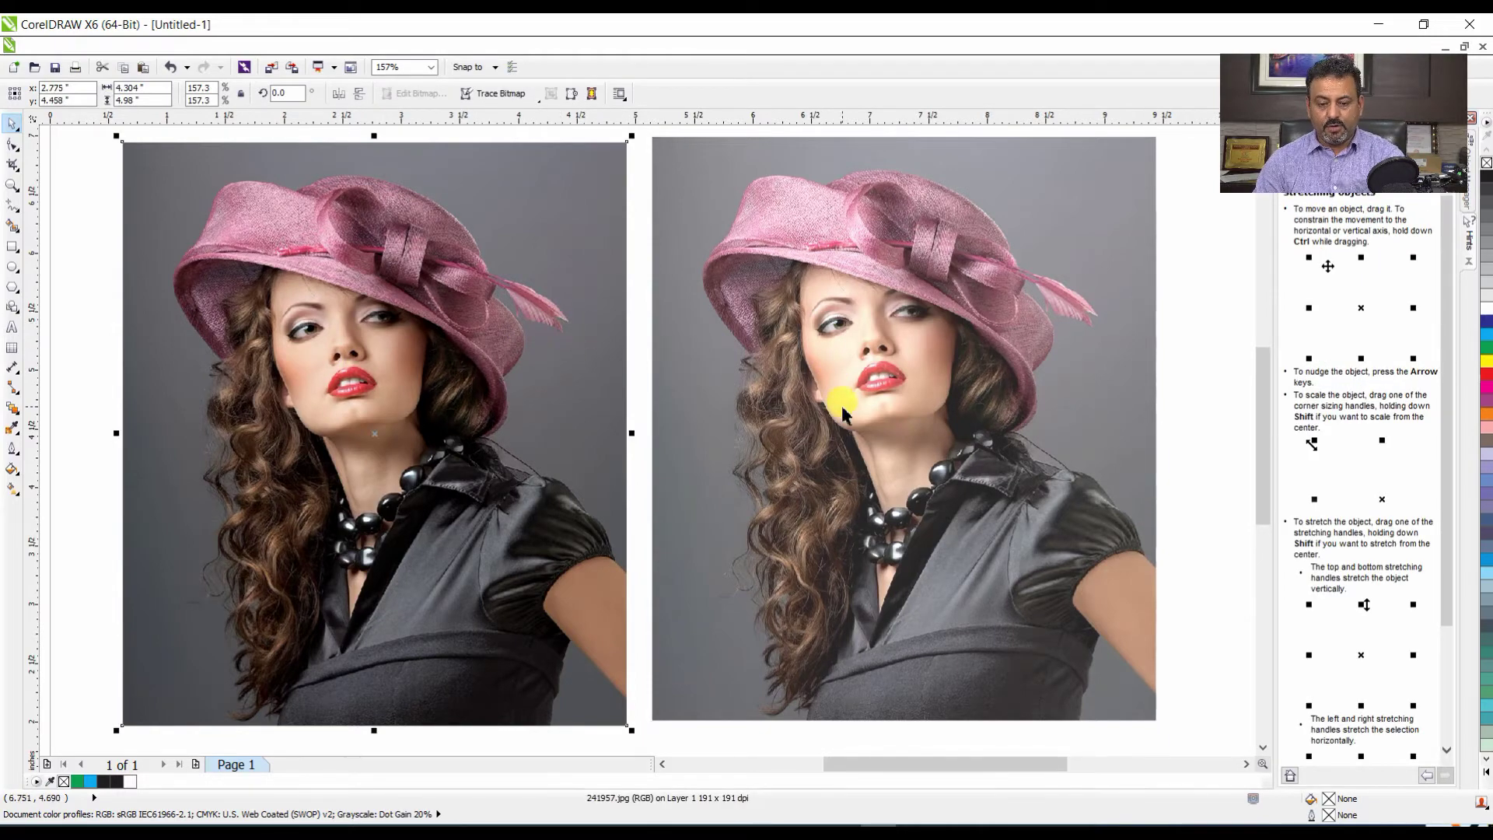
{"action": "key", "text": "Delete"}
{"action": "key", "text": "p"}
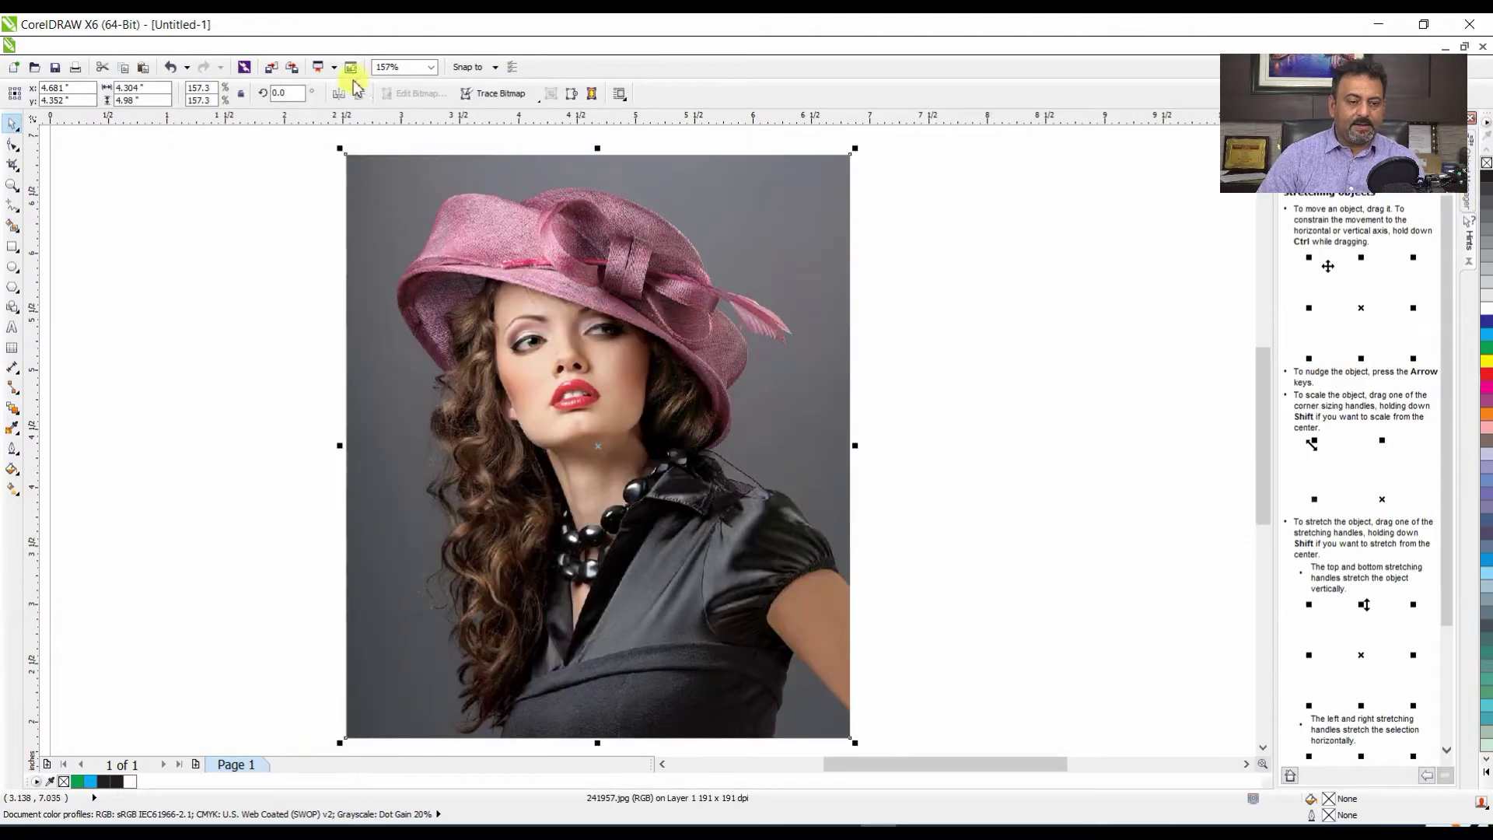
- Start the Color Balance adjustment on the photo, set Cyan--Red to 16 and preview it
{"action": "left_click", "coordinate": [278, 46]}
{"action": "mouse_move", "coordinate": [230, 45]}
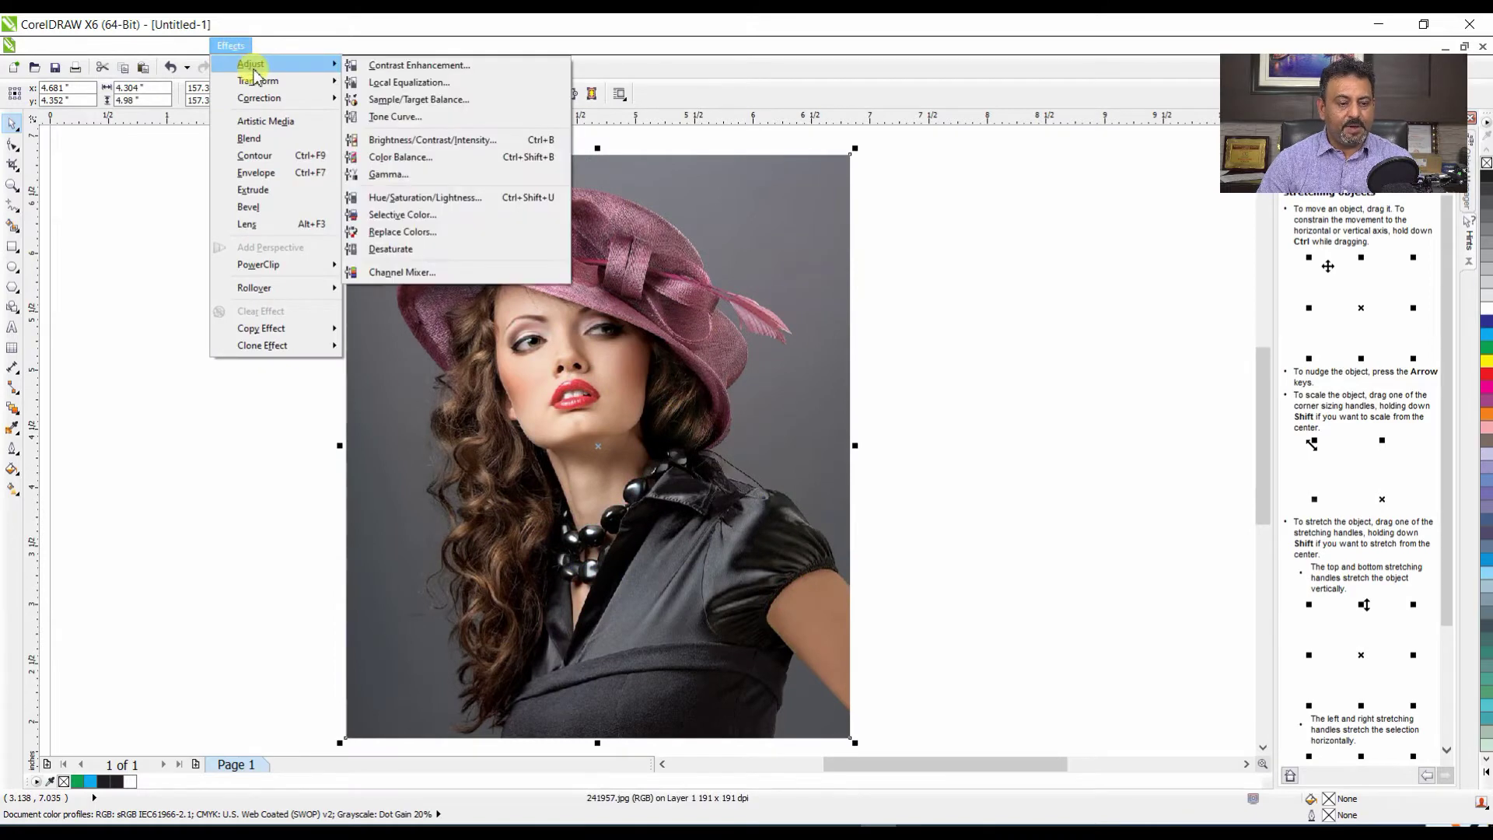
{"action": "left_click", "coordinate": [487, 156]}
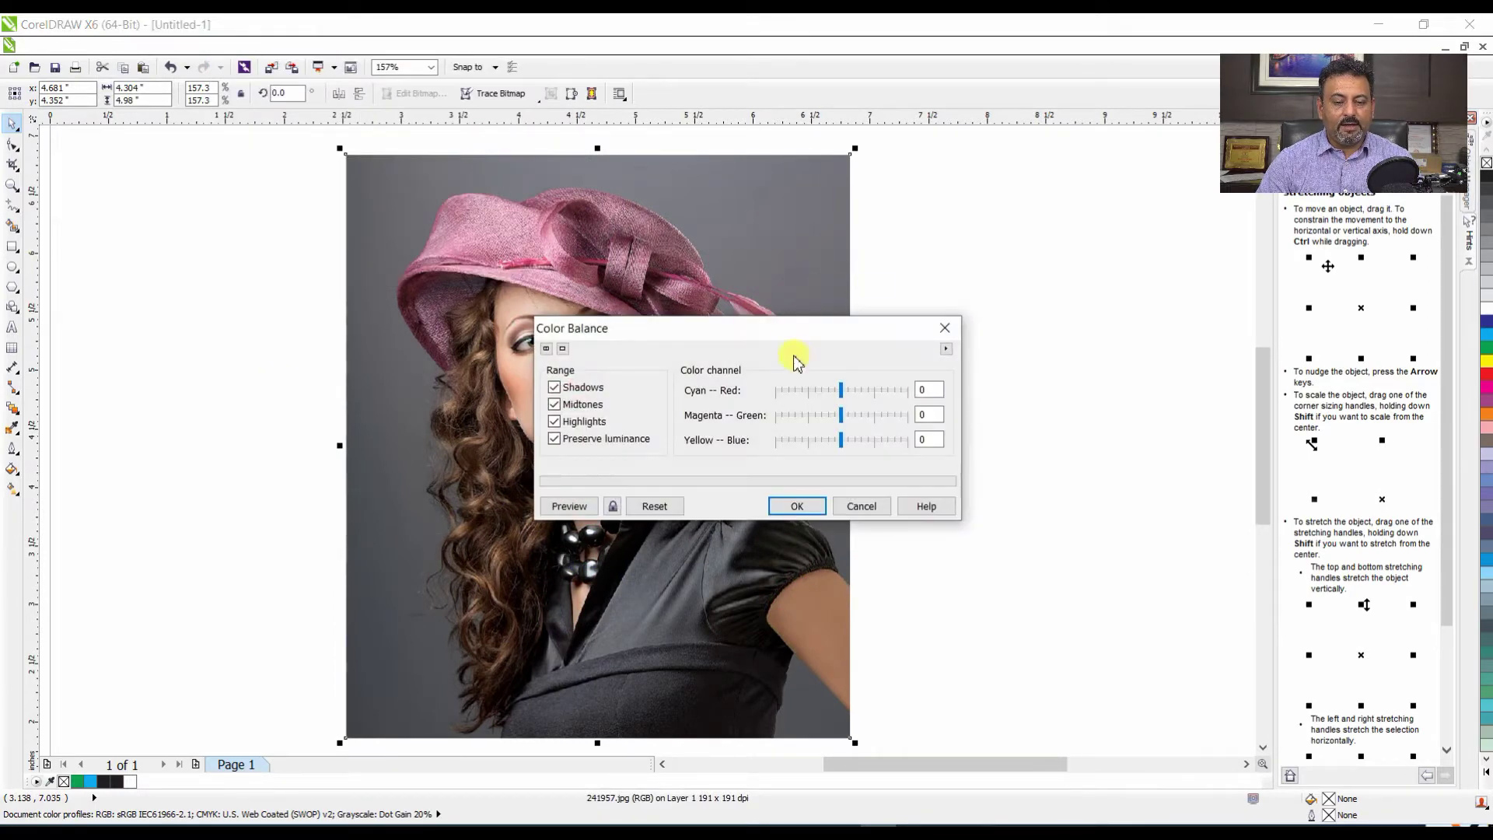
{"action": "left_click_drag", "start_coordinate": [791, 340], "coordinate": [1142, 199]}
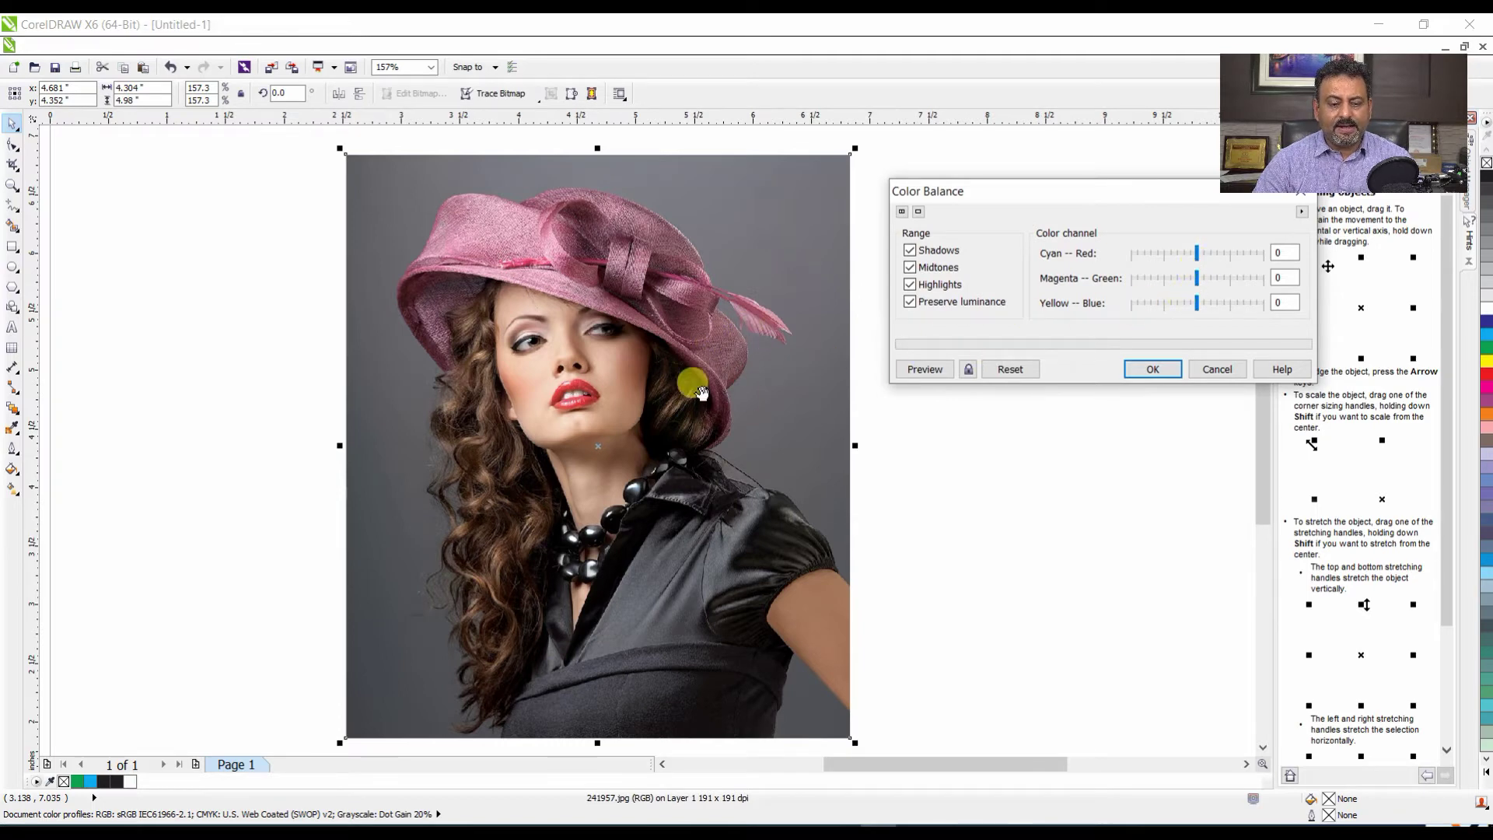
{"action": "left_click", "coordinate": [1196, 253]}
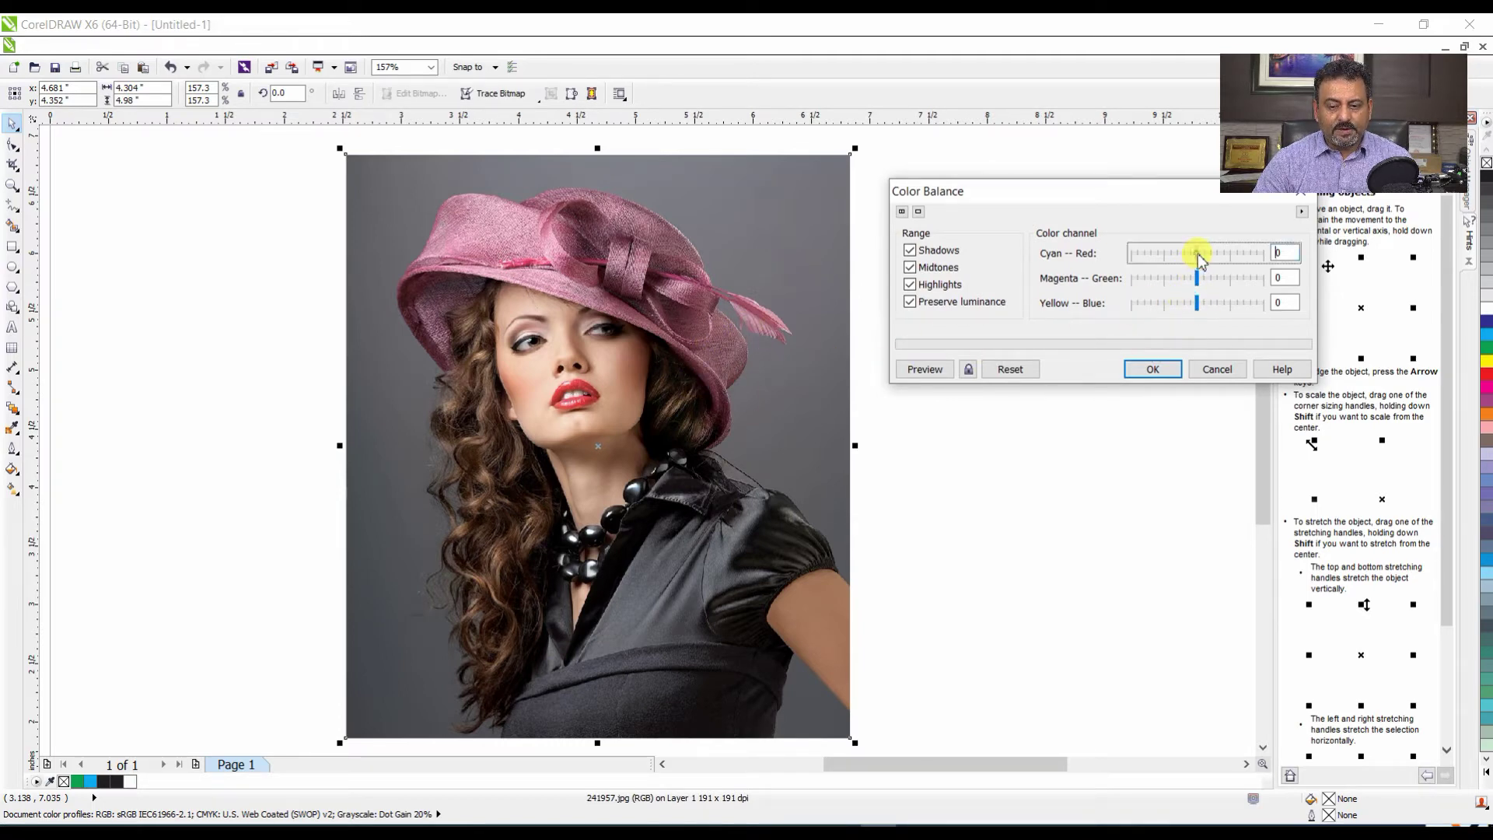
{"action": "left_click", "coordinate": [922, 369]}
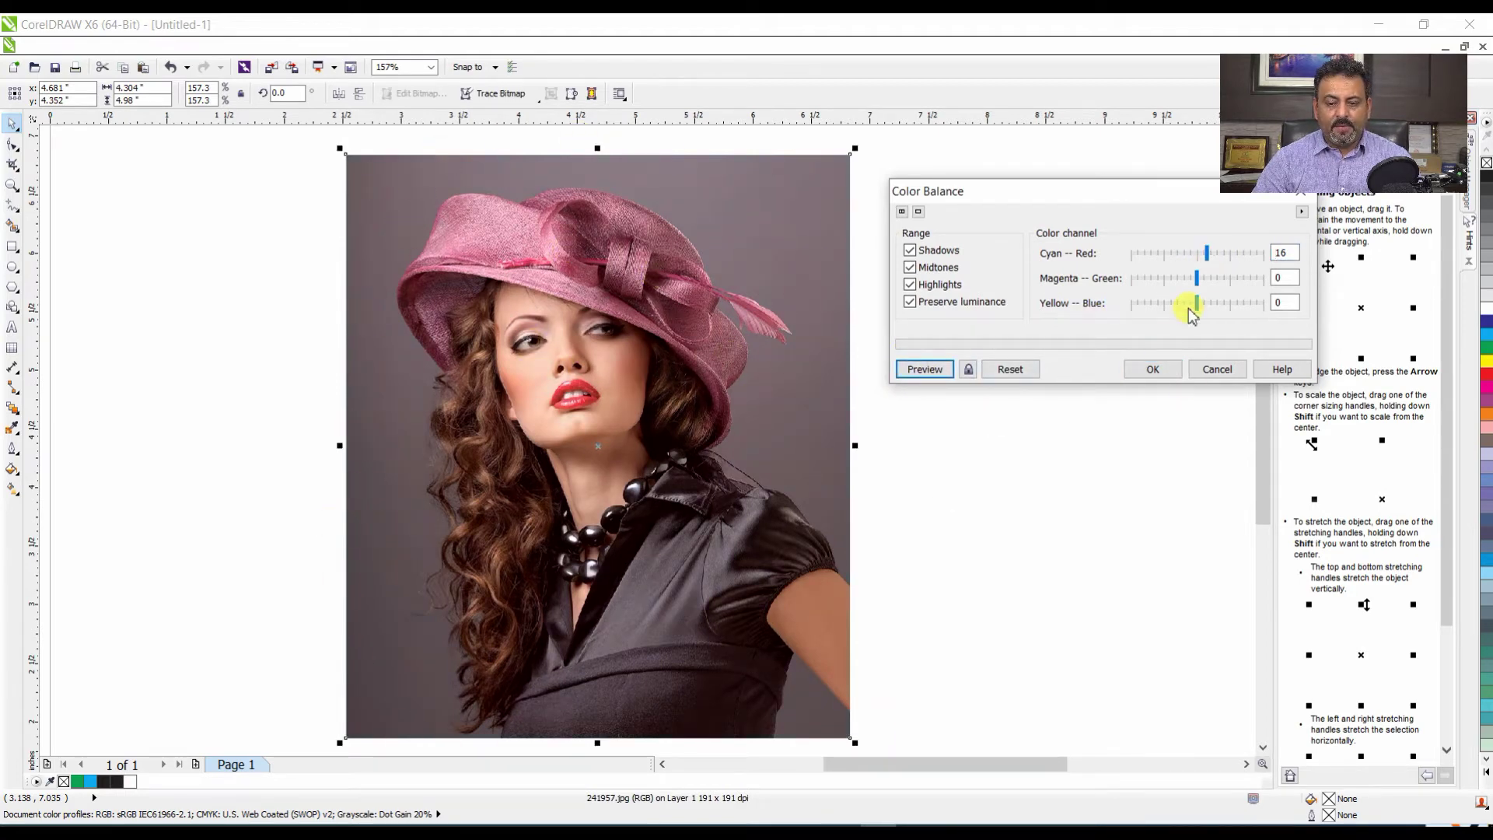
- Set Magenta--Green to 12 and Yellow--Blue to 11, and preview the color balance on the photo
{"action": "left_click", "coordinate": [1198, 280]}
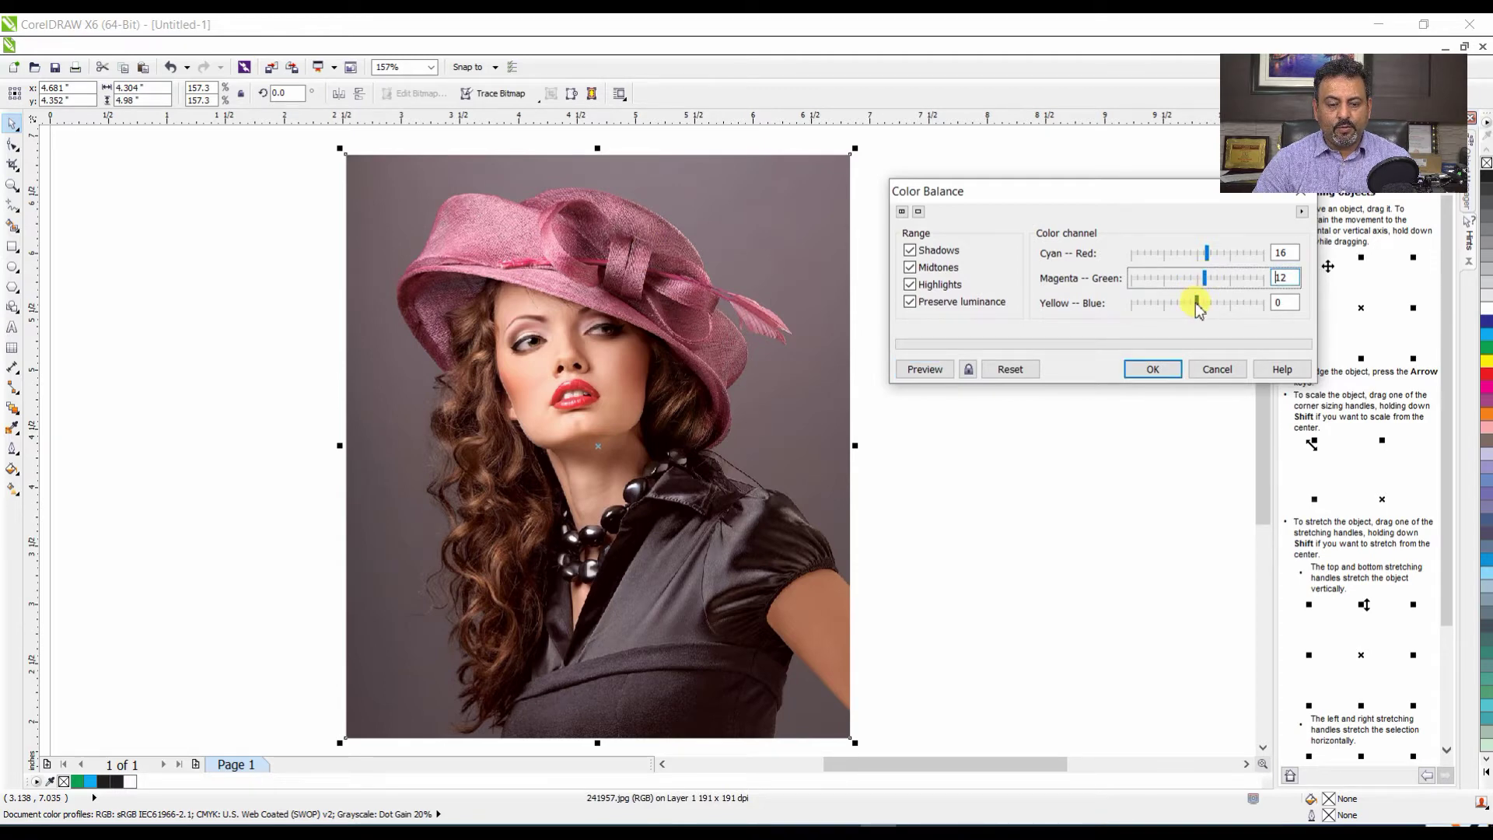
{"action": "left_click_drag", "start_coordinate": [1197, 307], "coordinate": [1204, 308]}
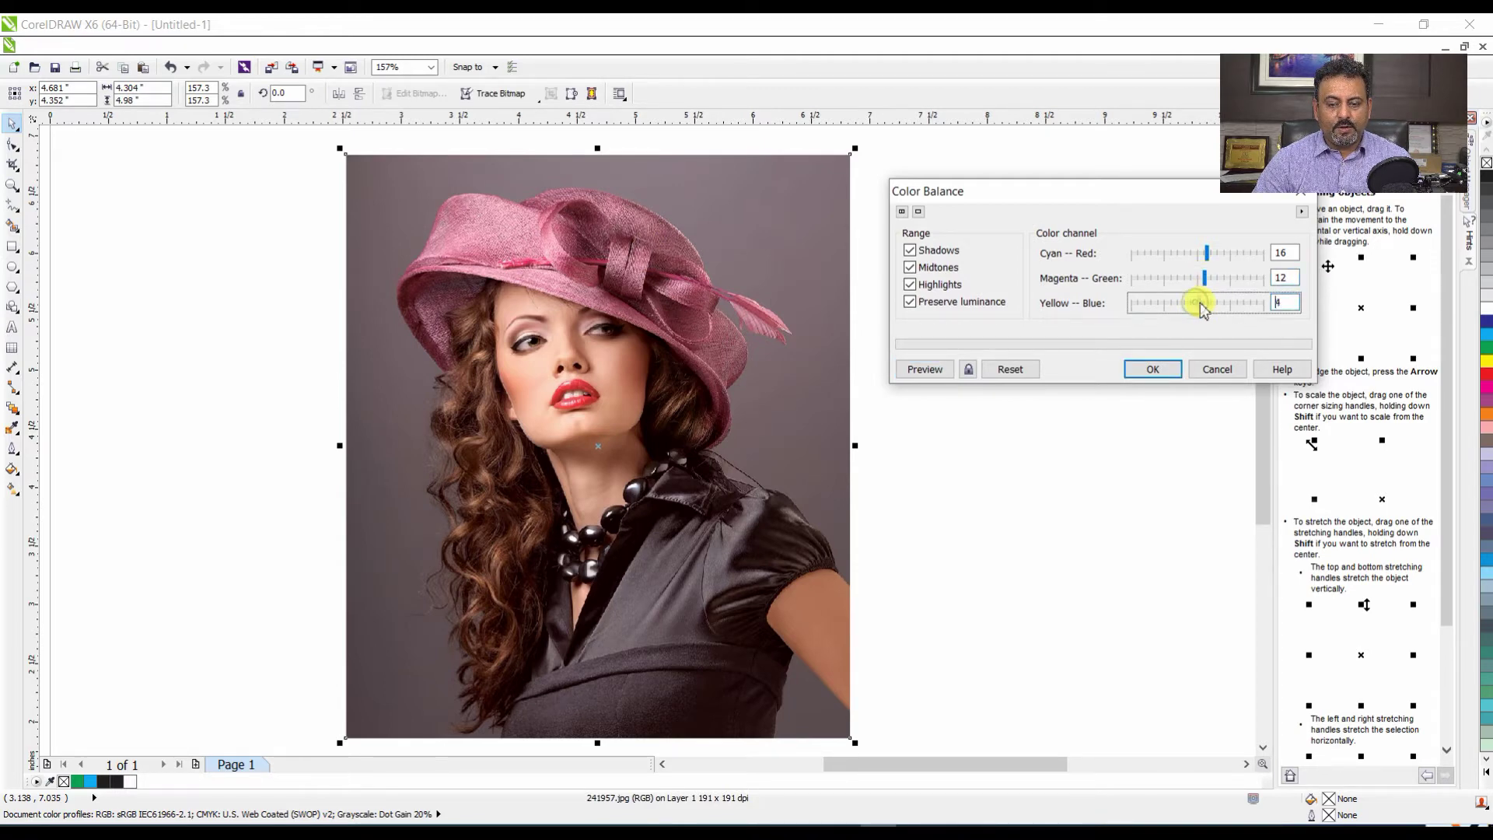
{"action": "left_click", "coordinate": [919, 372]}
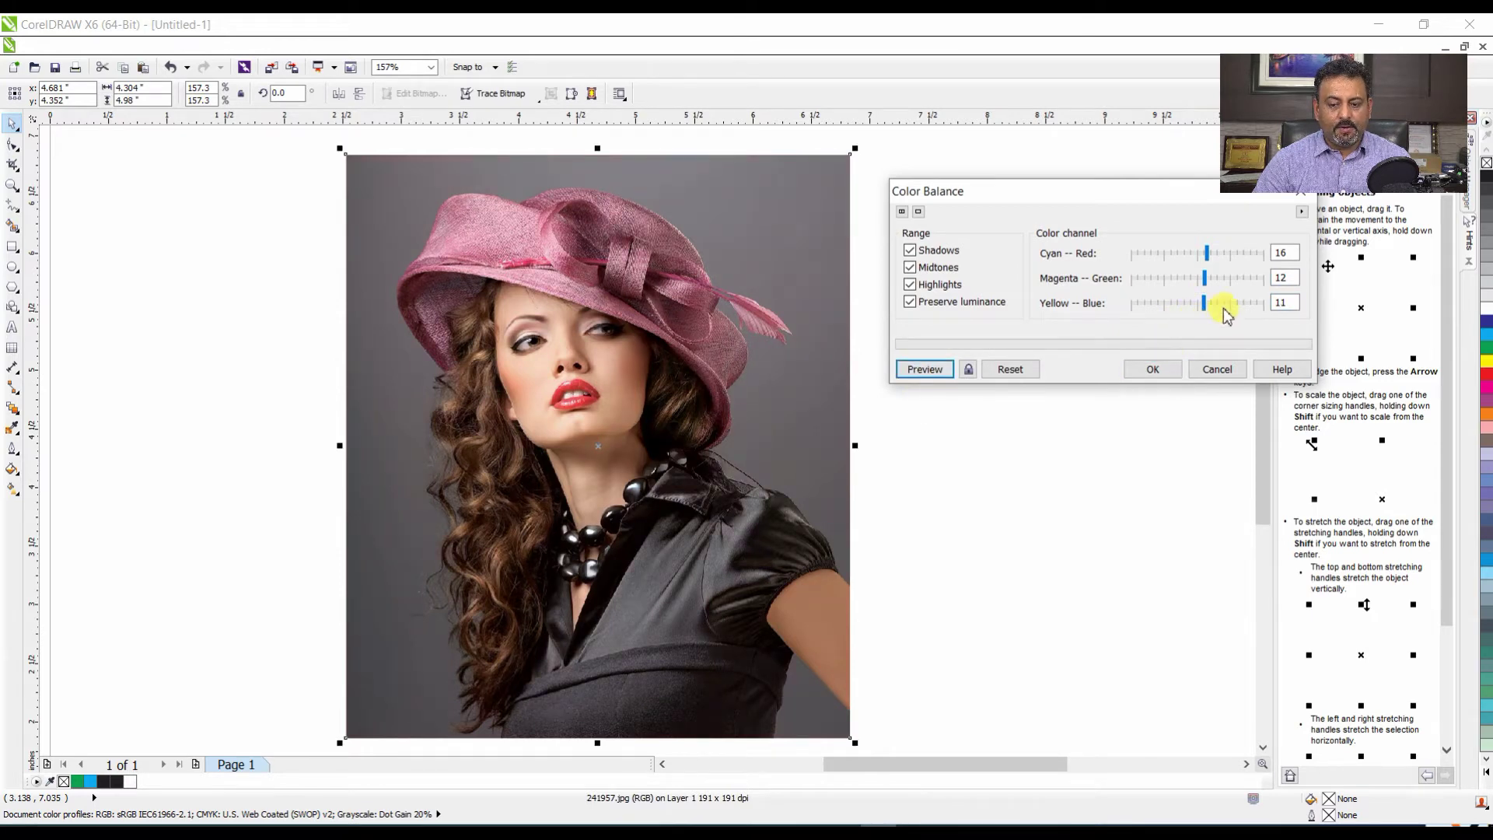
- Set Yellow--Blue to 22 and Magenta--Green to 25 in Color Balance, previewing each change on the photo
{"action": "left_click_drag", "start_coordinate": [1205, 311], "coordinate": [1215, 314]}
{"action": "left_click", "coordinate": [925, 370]}
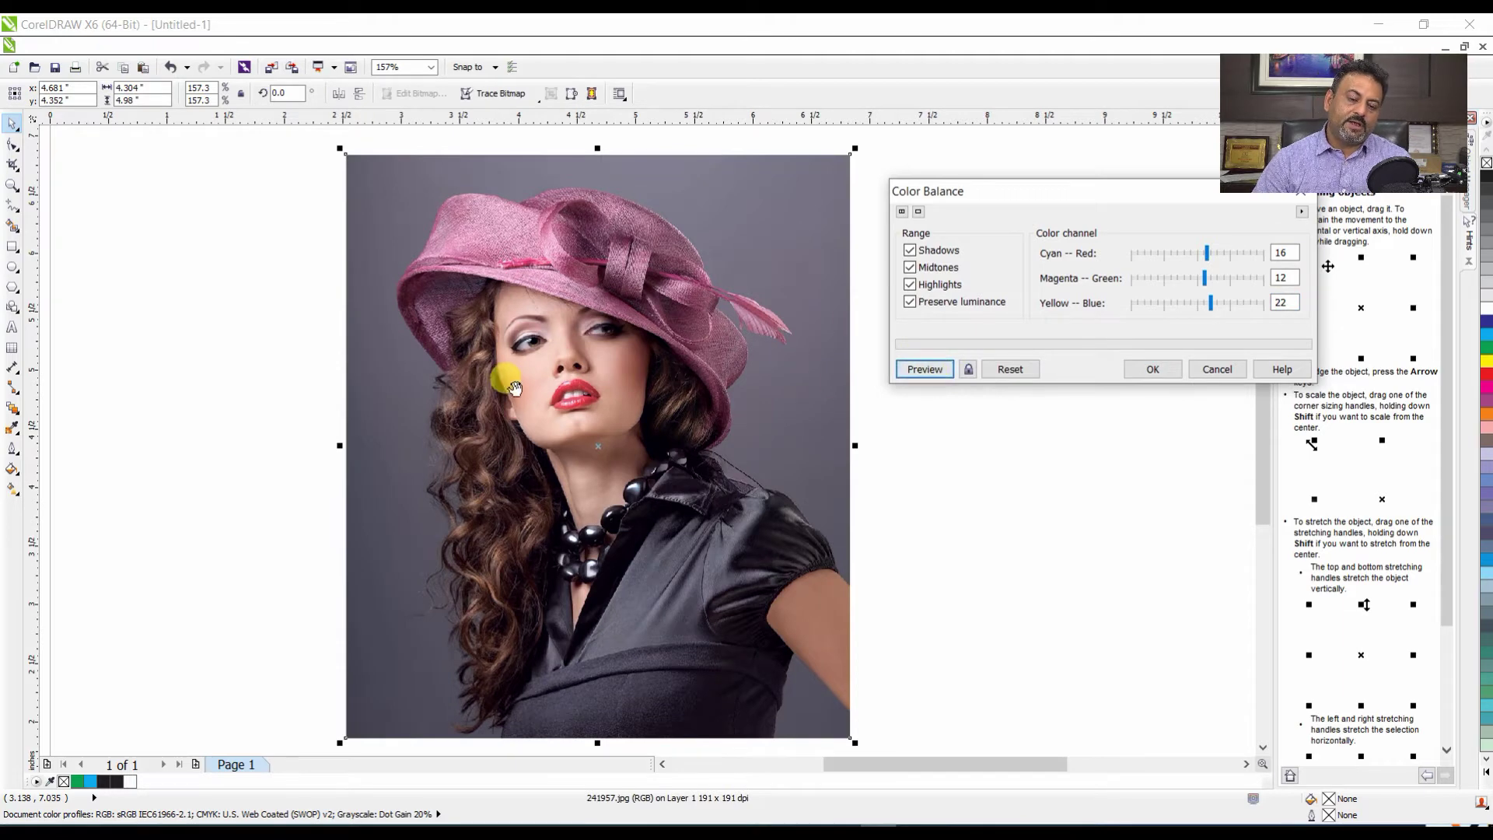
{"action": "left_click_drag", "start_coordinate": [1197, 283], "coordinate": [1213, 278]}
{"action": "left_click", "coordinate": [924, 368]}
{"action": "left_click", "coordinate": [924, 368]}
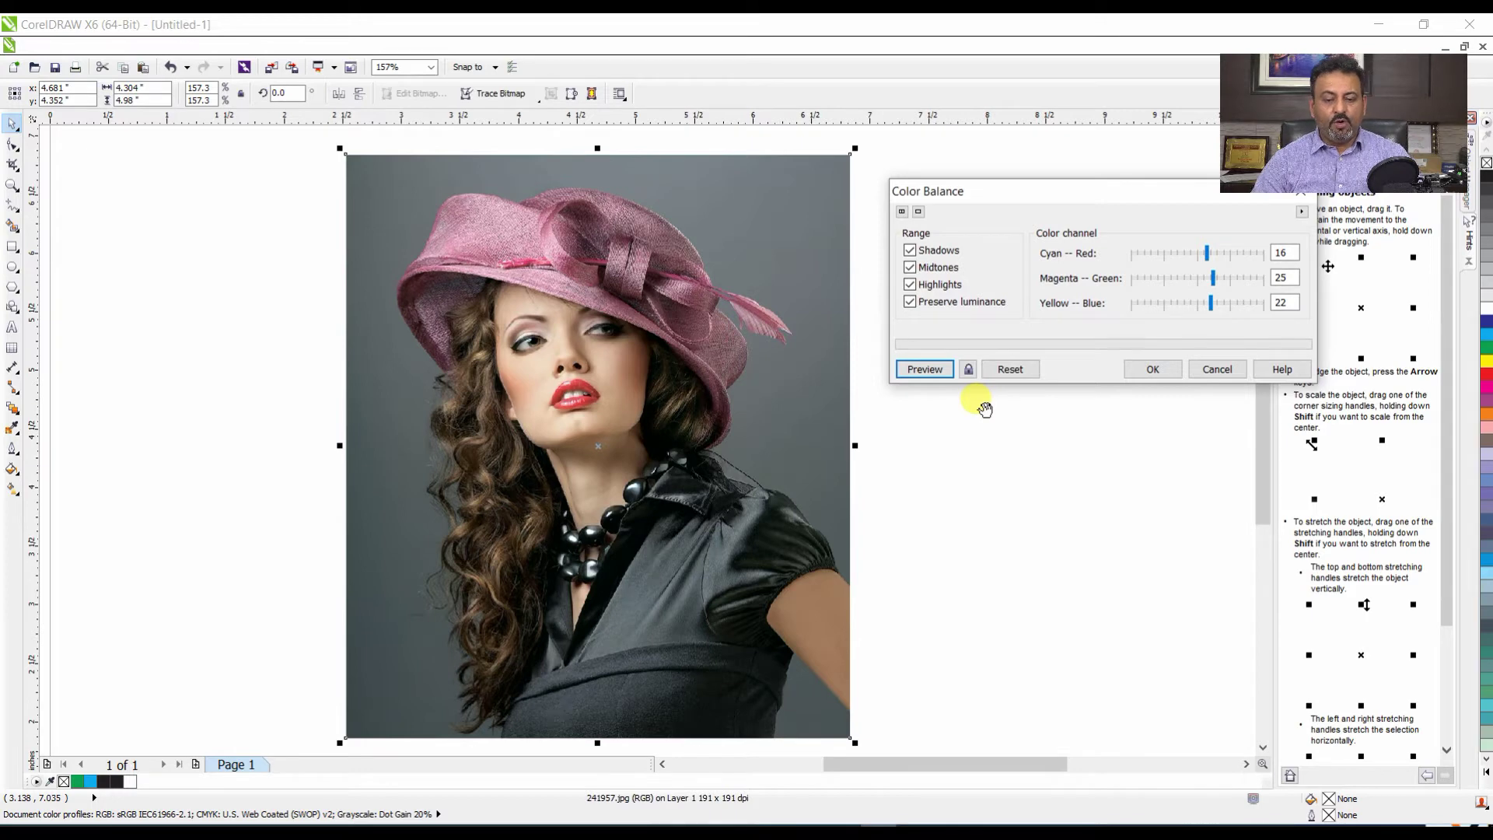
- Limit the color balance range to Midtones with luminance preserved, set Magenta--Green to -52 and preview it
{"action": "left_click", "coordinate": [910, 267]}
{"action": "left_click", "coordinate": [909, 249]}
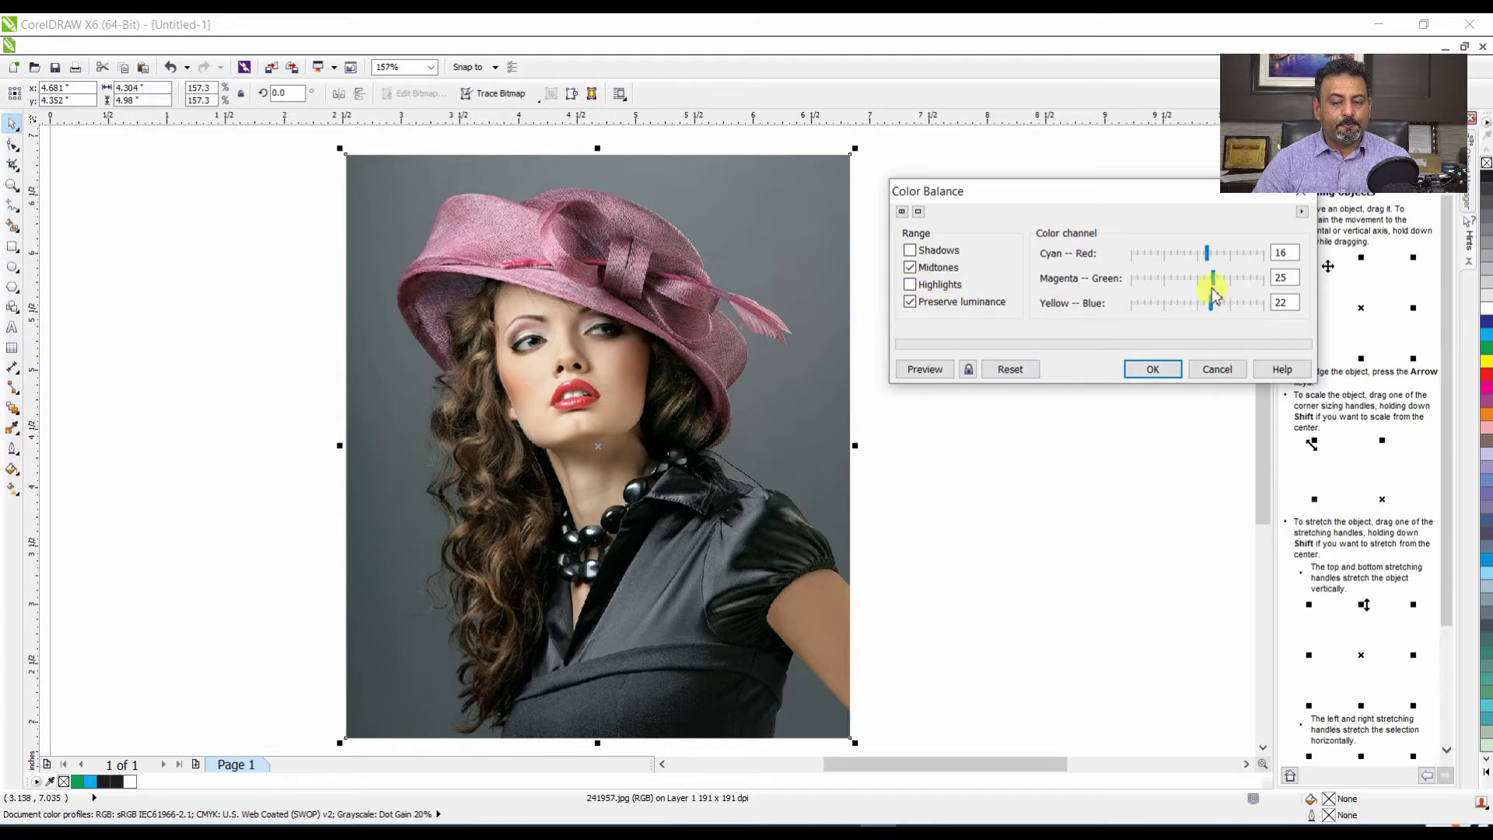
{"action": "left_click_drag", "start_coordinate": [1215, 287], "coordinate": [1161, 282]}
{"action": "left_click", "coordinate": [925, 370]}
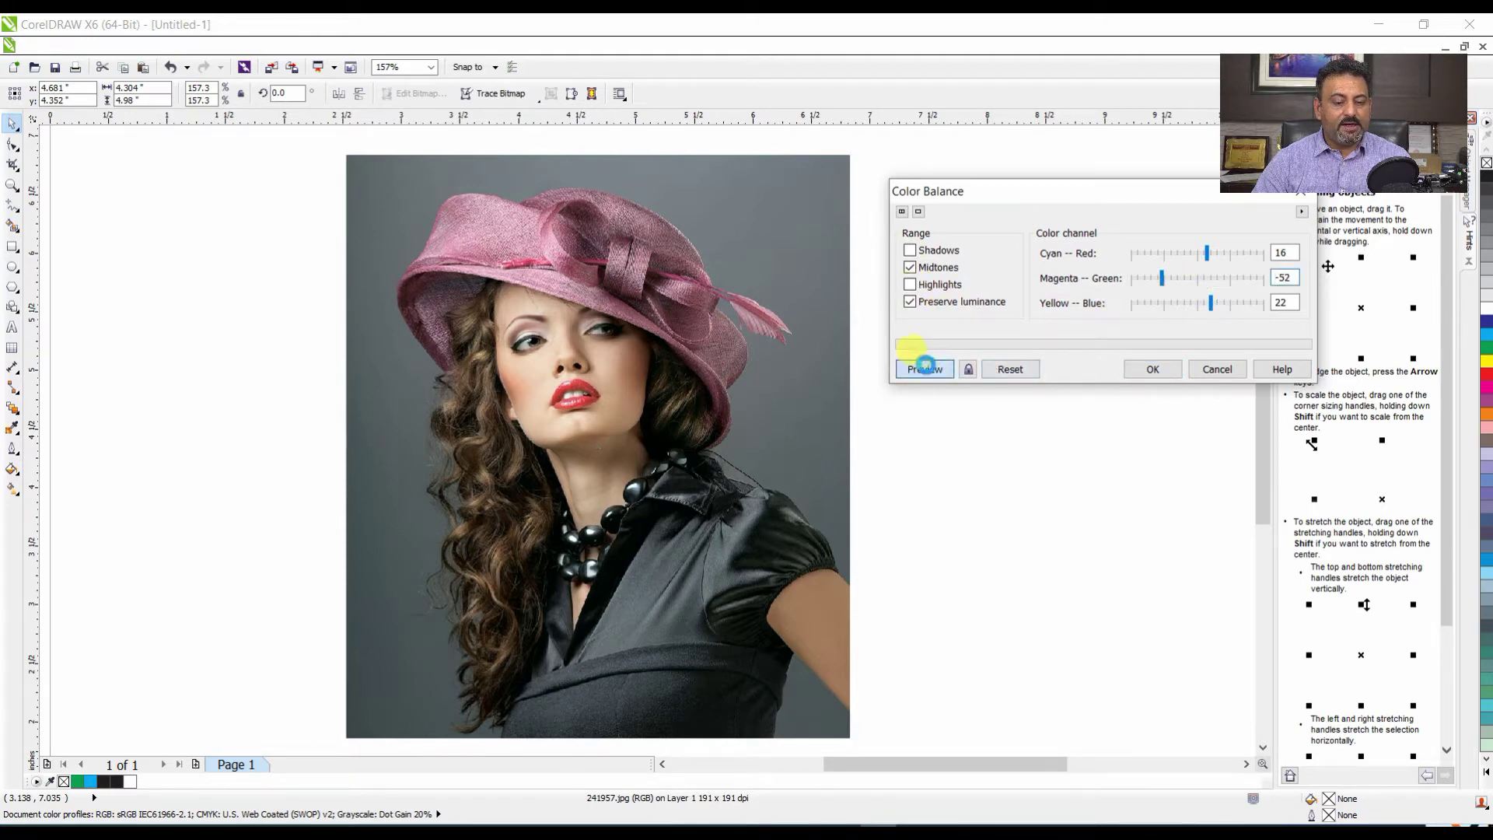
- Preview the photo with Magenta--Green at 52, and cancel the Color Balance adjustment
{"action": "left_click", "coordinate": [1233, 280]}
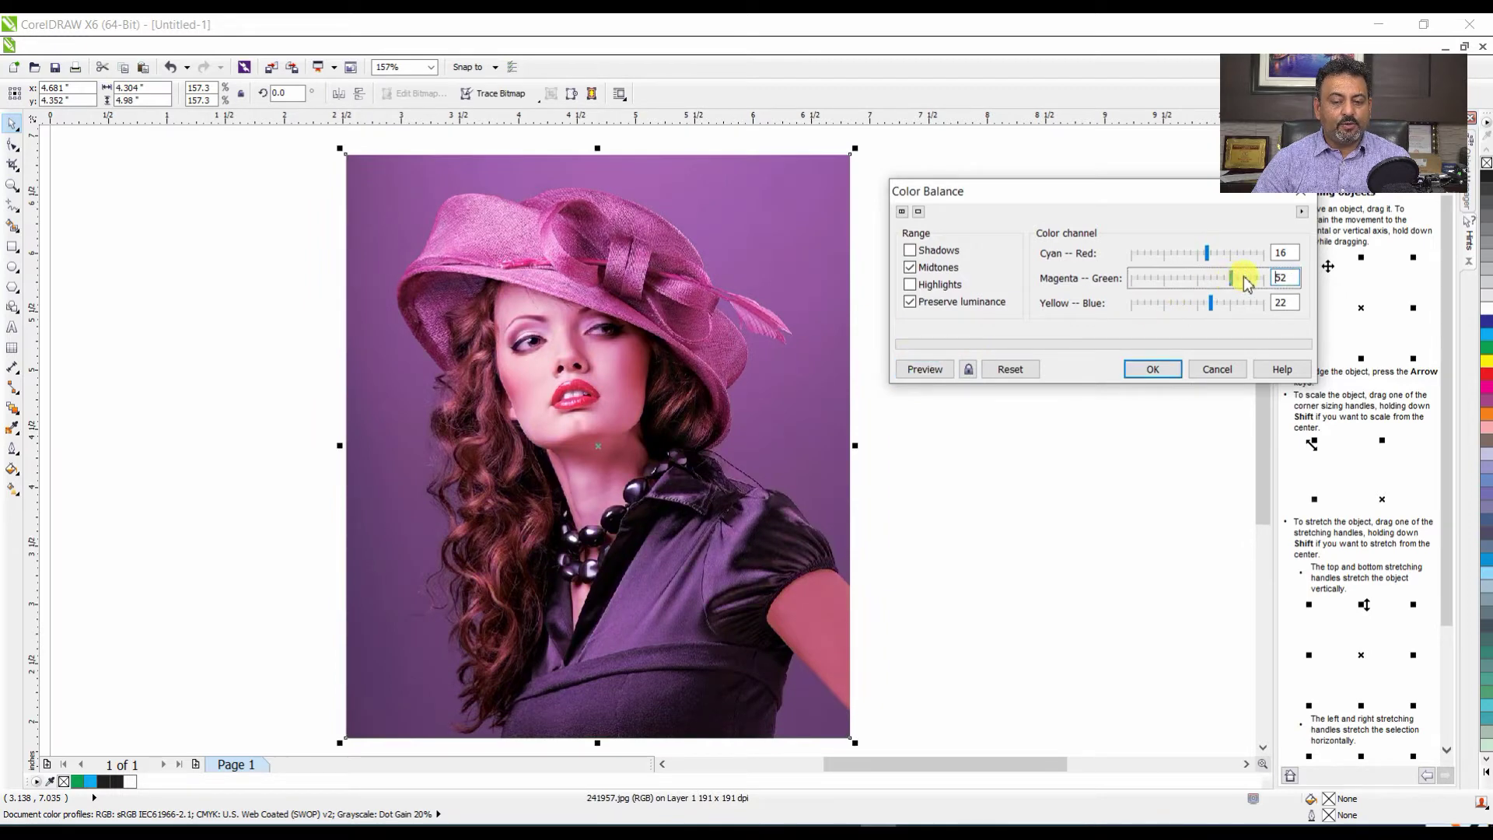
{"action": "left_click", "coordinate": [944, 369]}
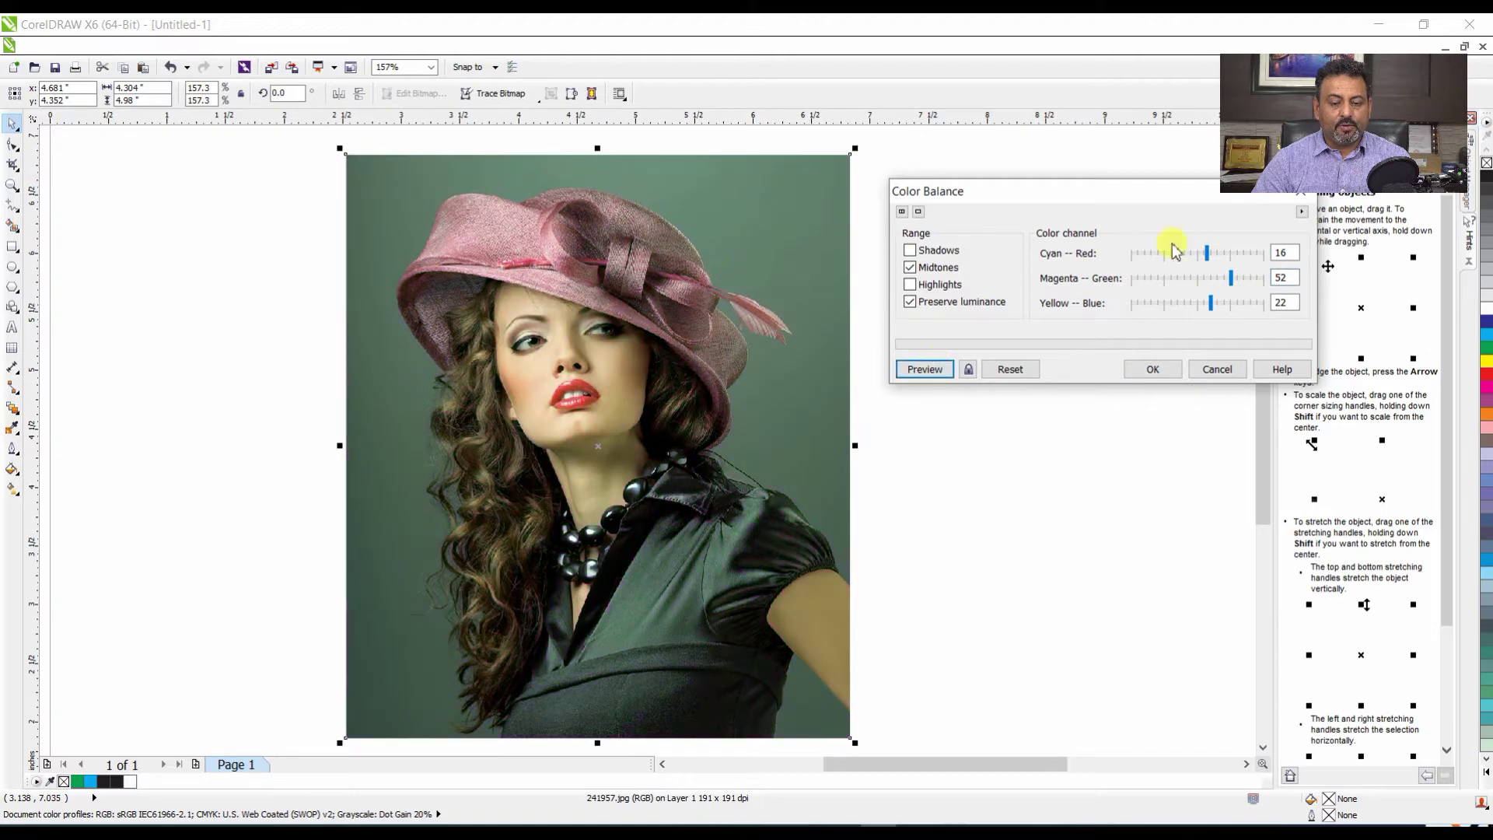
{"action": "left_click", "coordinate": [1215, 369]}
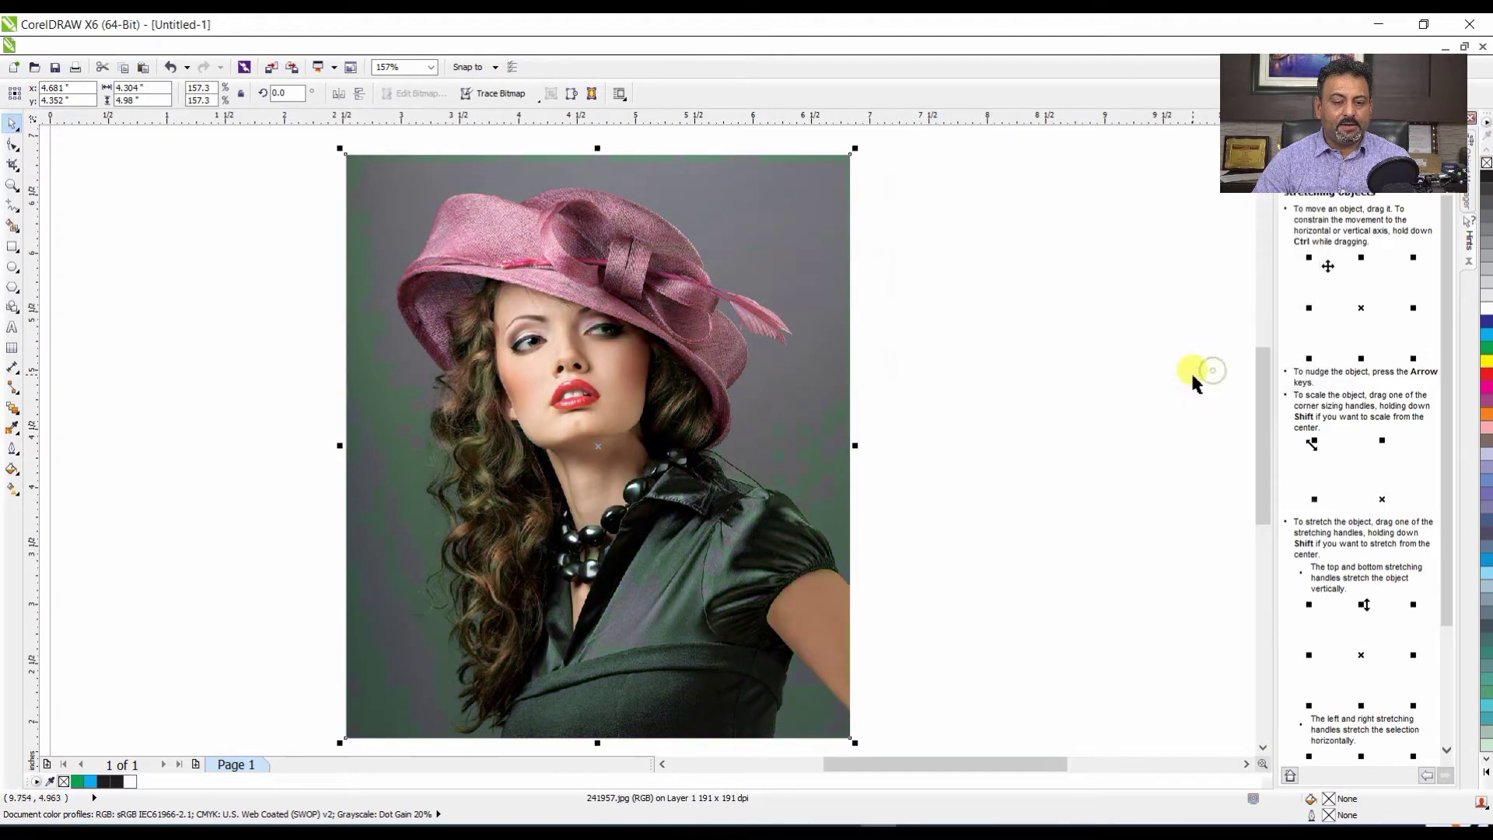
- Start Hue/Saturation/Lightness on the photo, preview the Master channel with Hue at -69, and reset the values
{"action": "left_click", "coordinate": [311, 45]}
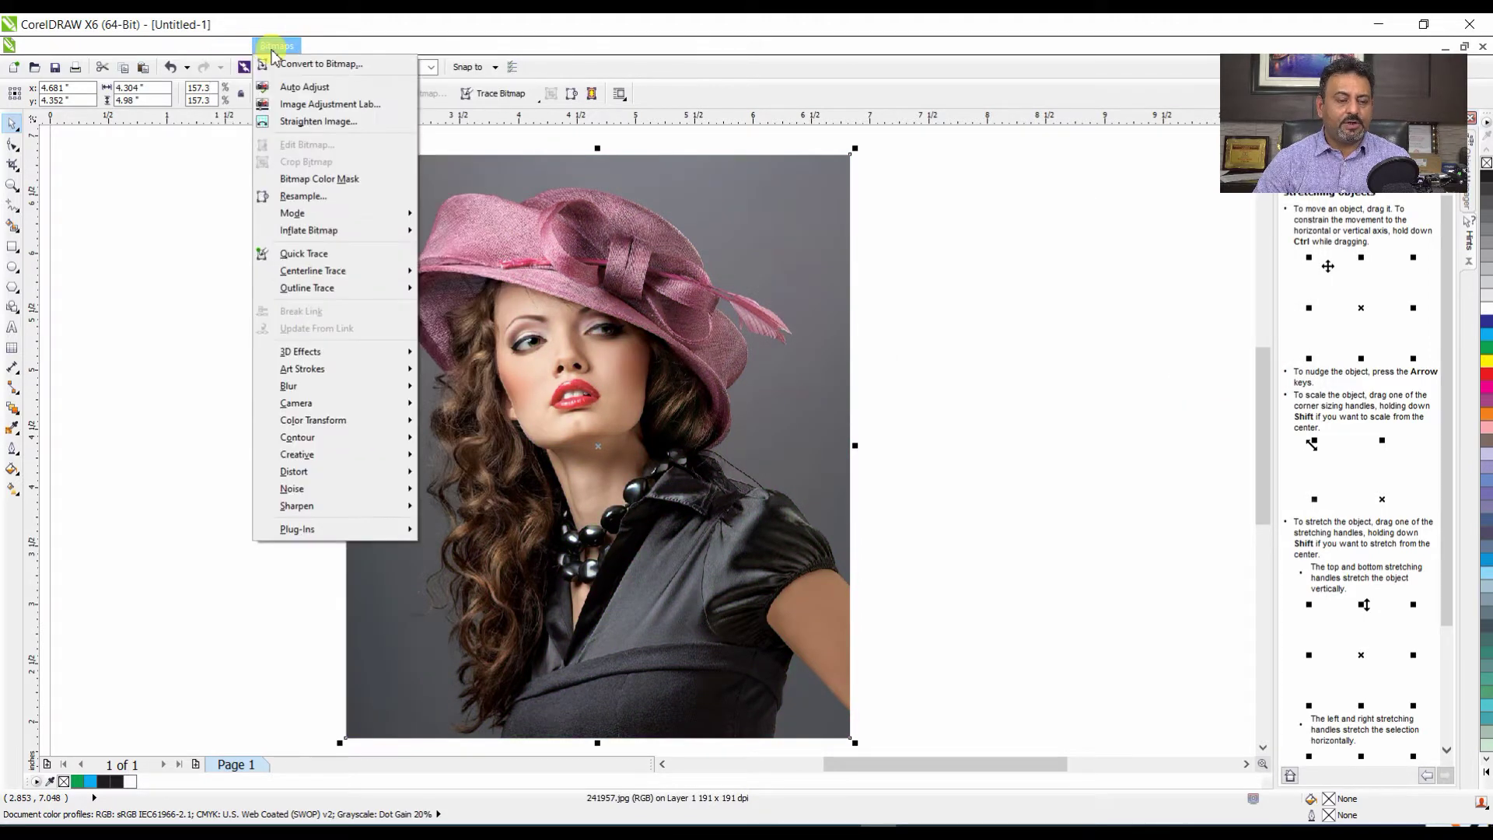
{"action": "mouse_move", "coordinate": [233, 47]}
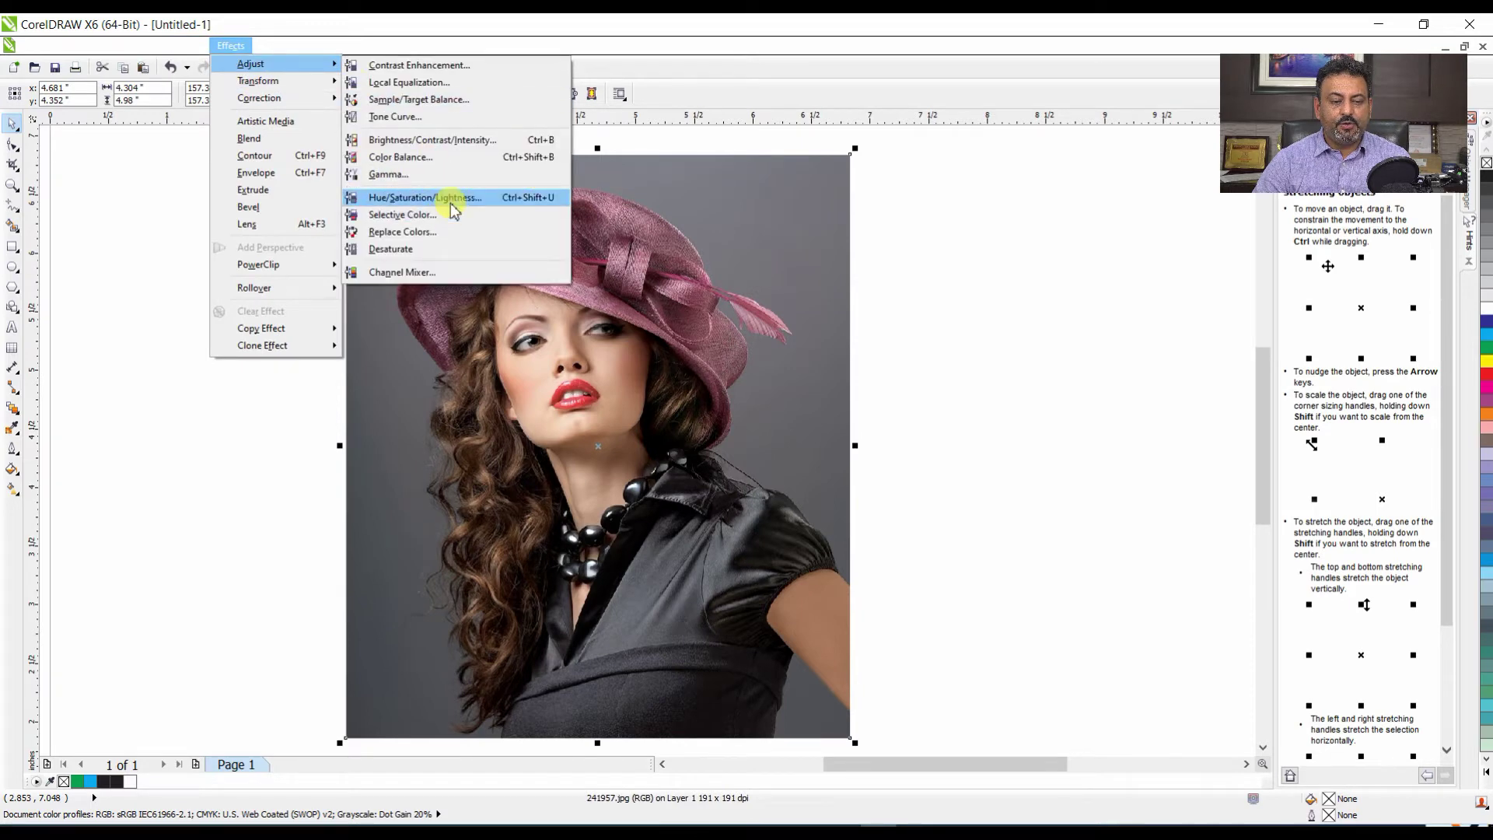
{"action": "left_click", "coordinate": [451, 199]}
{"action": "left_click_drag", "start_coordinate": [894, 293], "coordinate": [1271, 157]}
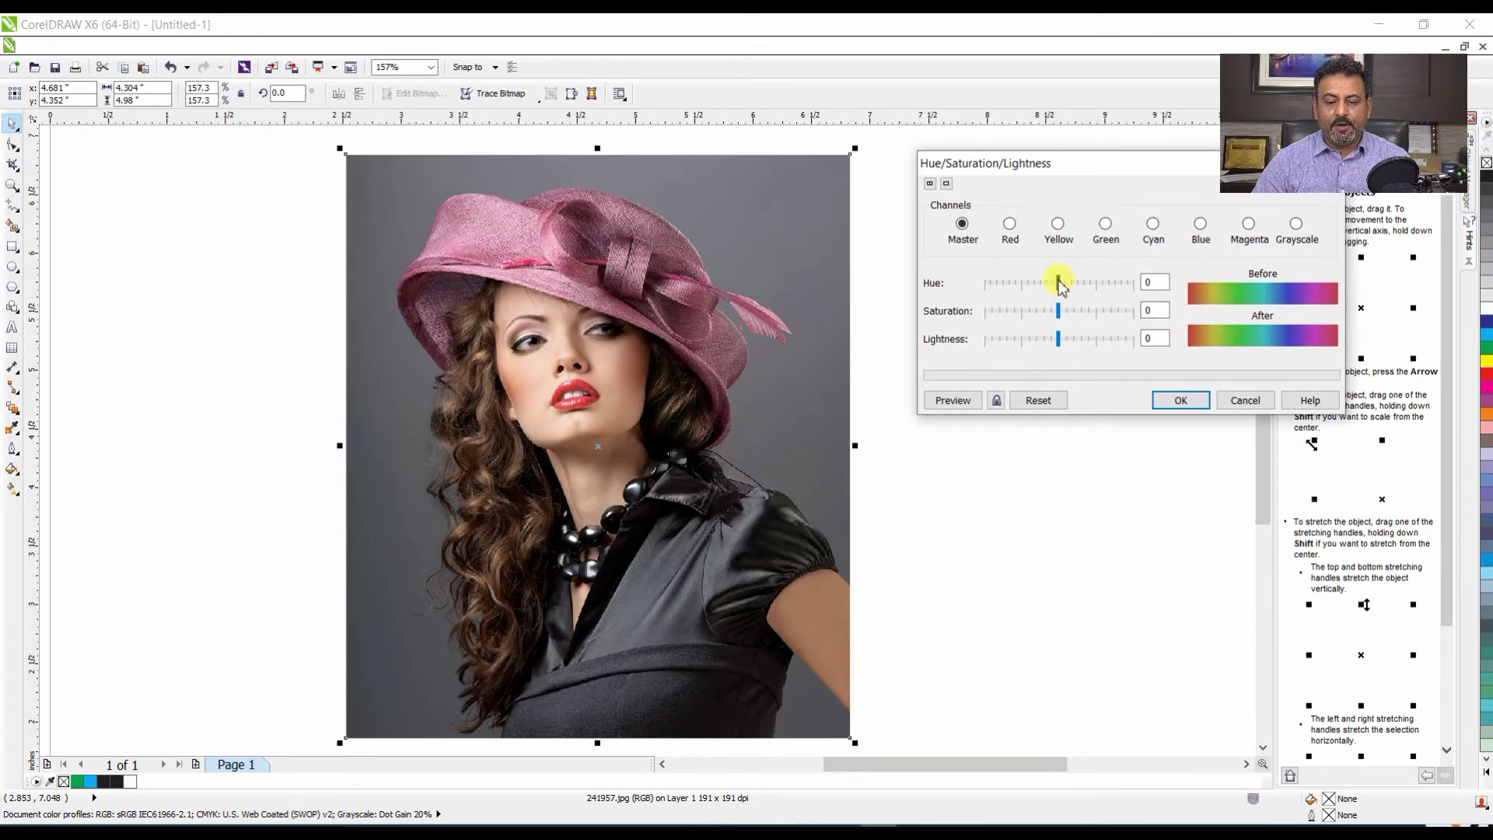
{"action": "left_click_drag", "start_coordinate": [1059, 284], "coordinate": [1029, 283]}
{"action": "left_click", "coordinate": [952, 400]}
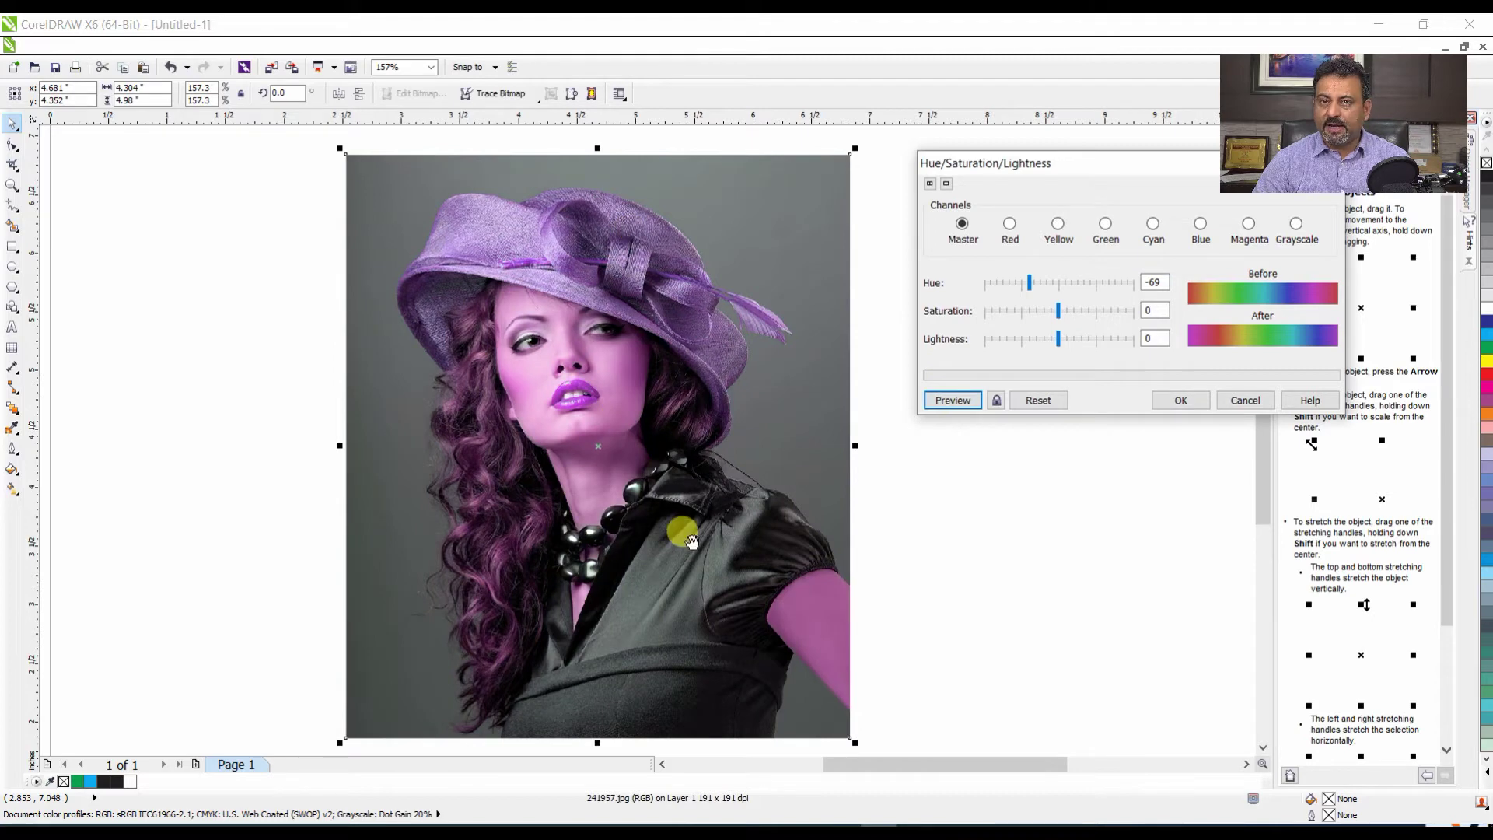
{"action": "left_click", "coordinate": [1039, 405]}
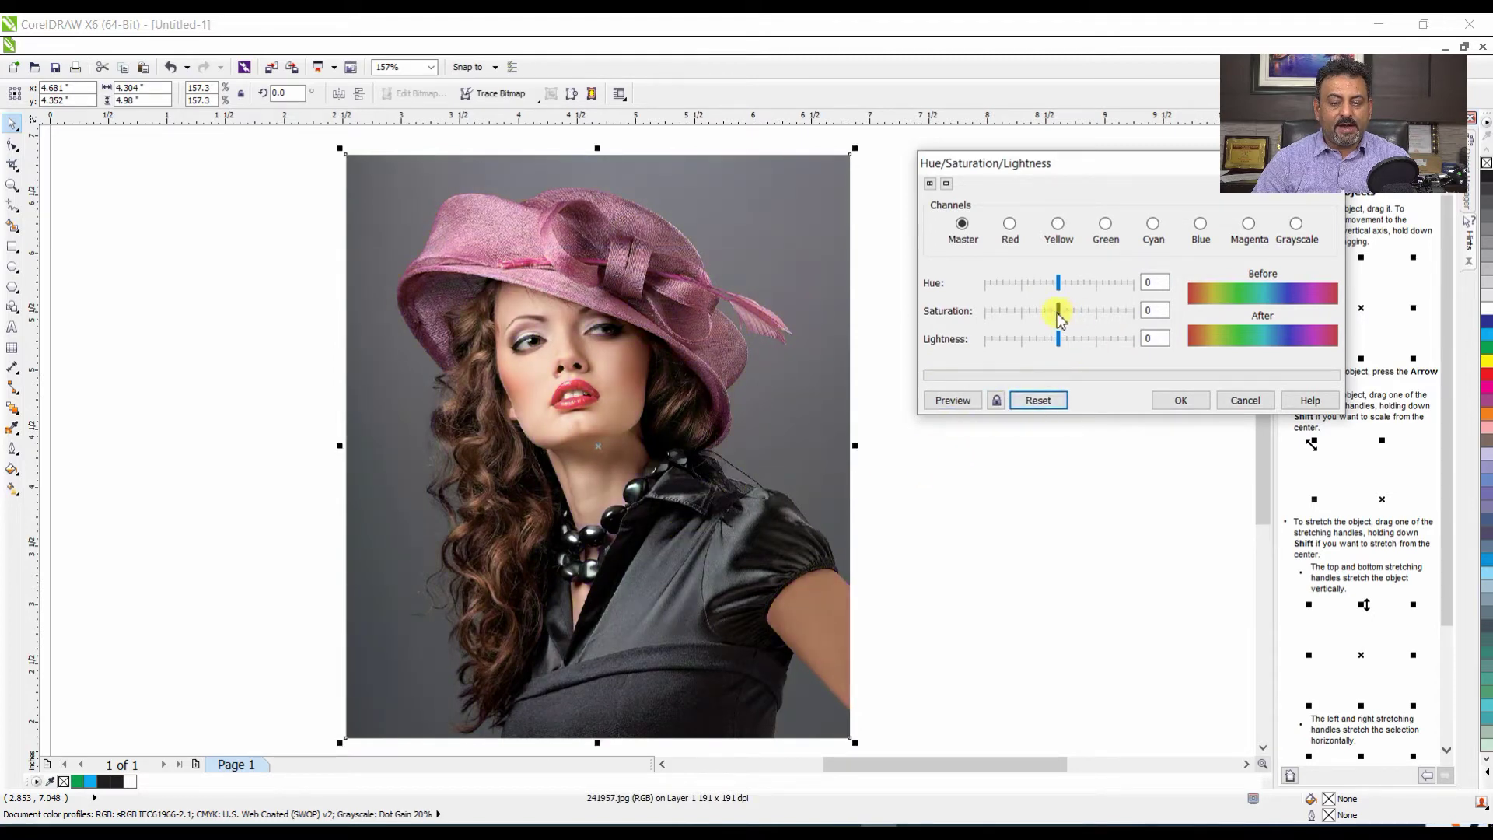
- Preview the photo with Saturation at 33, and reset the Hue/Saturation/Lightness values
{"action": "left_click_drag", "start_coordinate": [1057, 313], "coordinate": [1061, 315]}
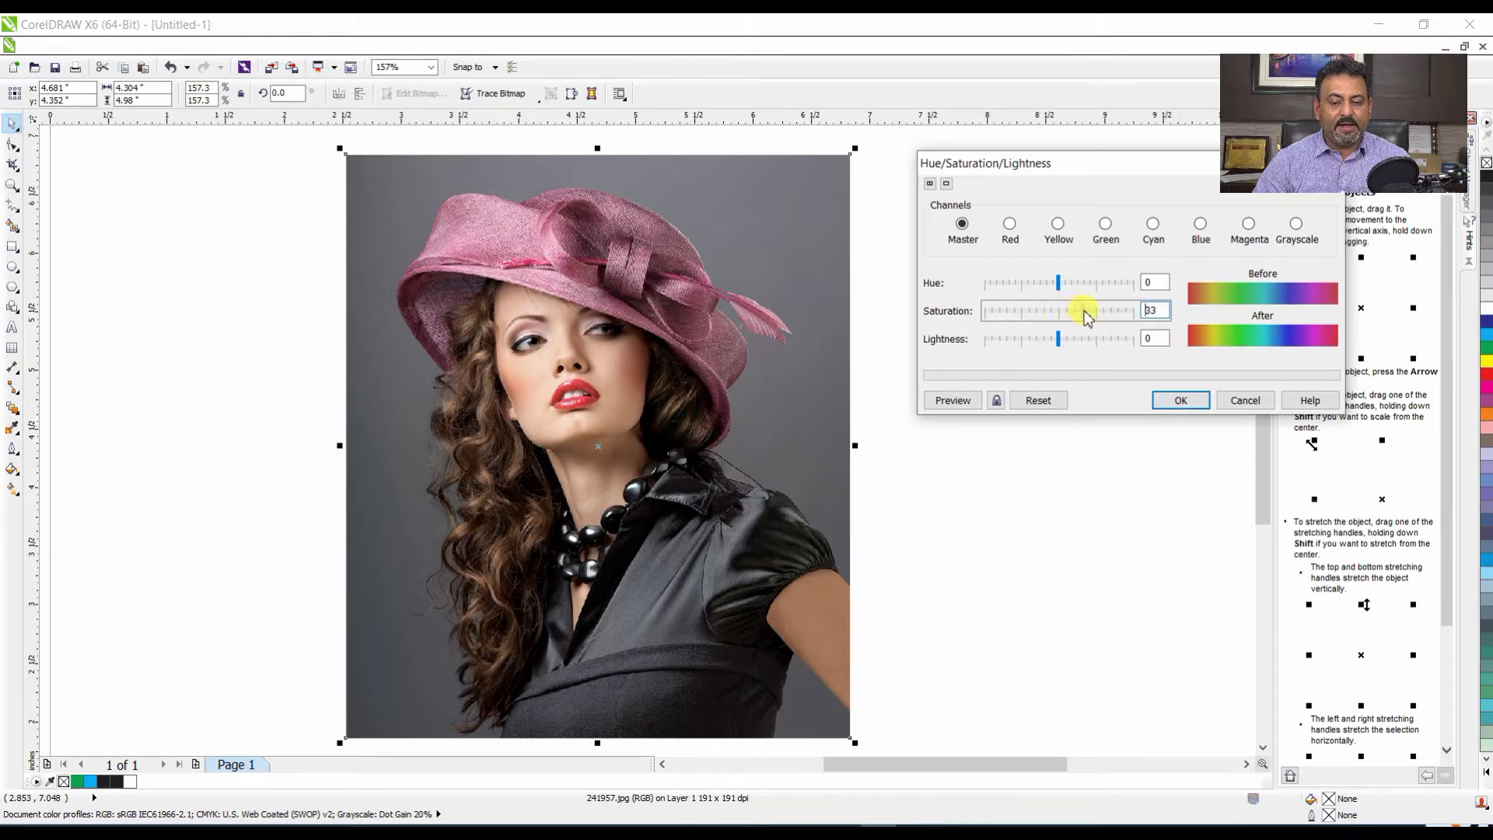
{"action": "left_click", "coordinate": [952, 403]}
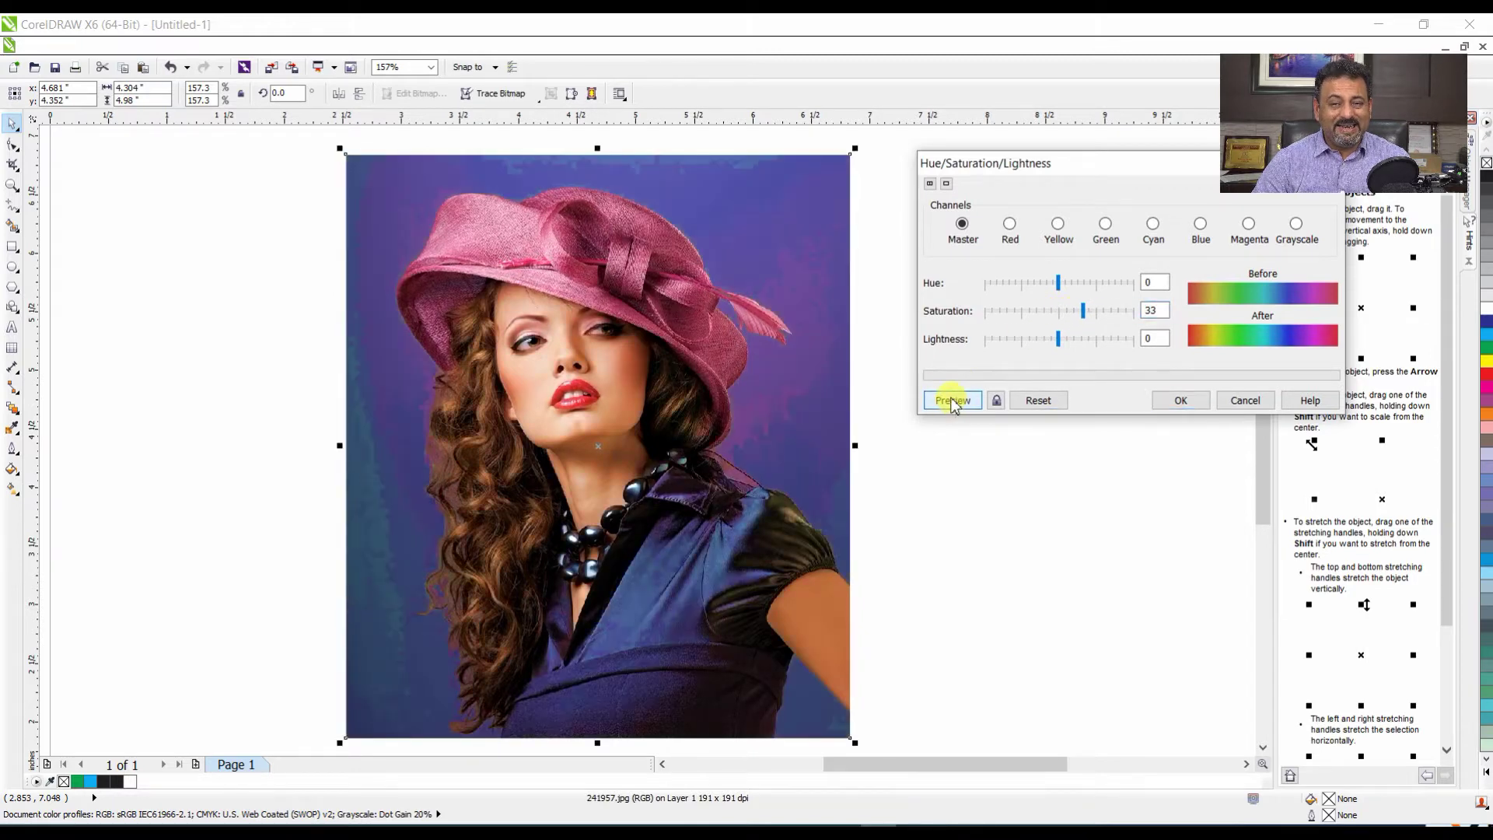
{"action": "left_click_drag", "start_coordinate": [1083, 312], "coordinate": [1067, 319]}
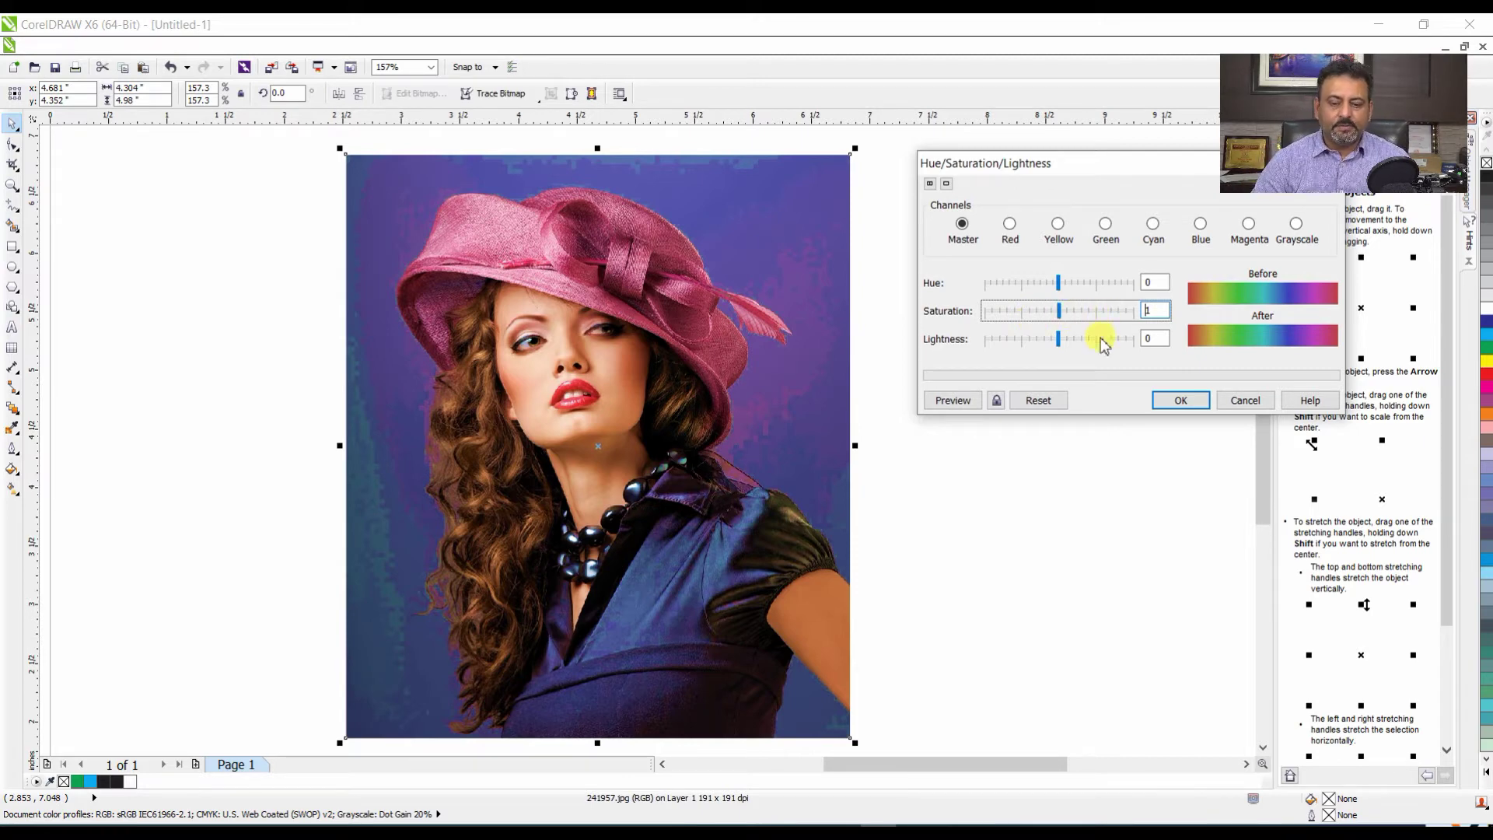
{"action": "left_click", "coordinate": [1020, 400]}
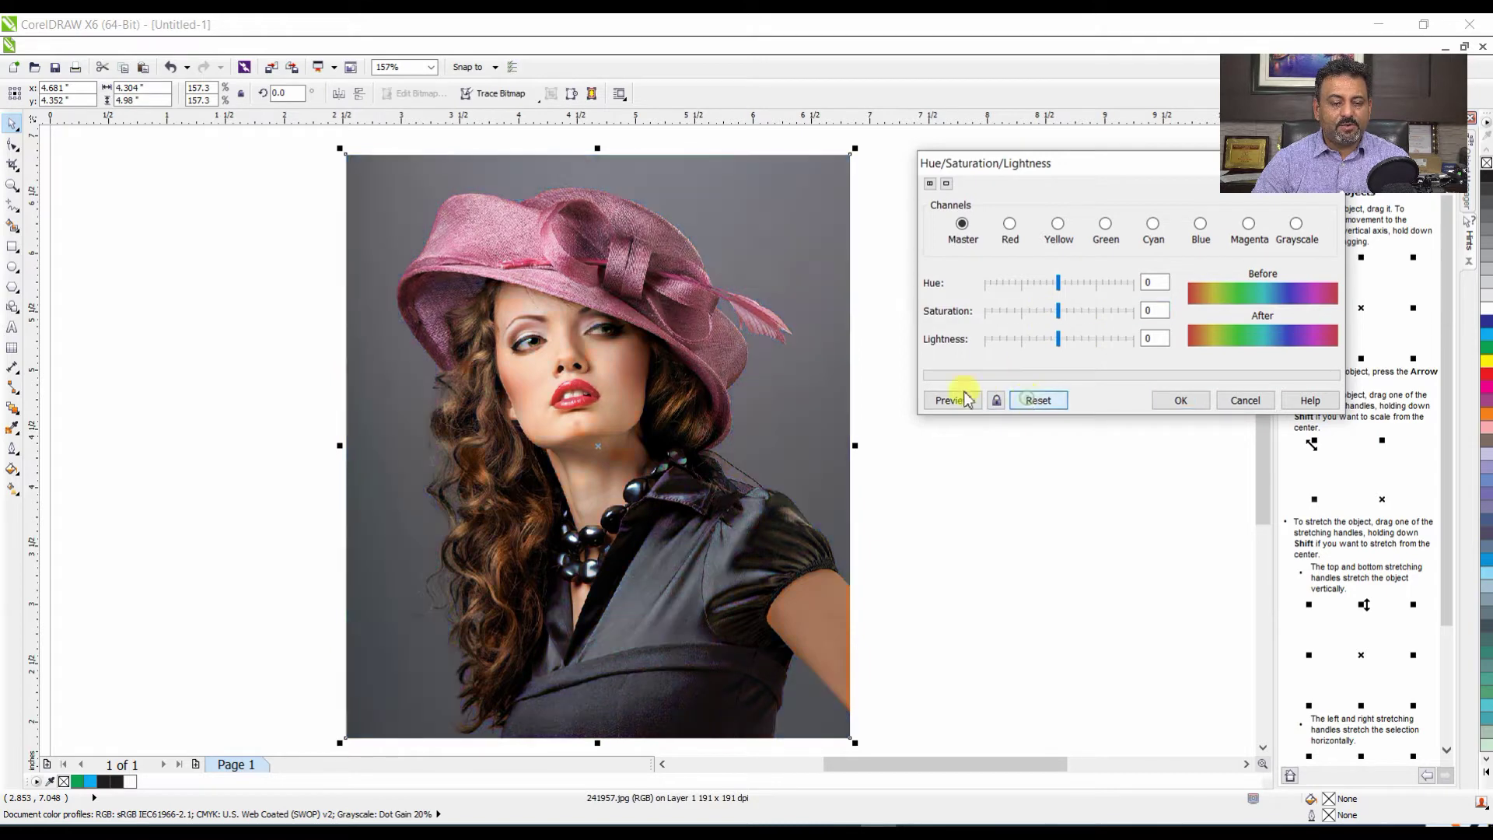
- Preview the photo with Saturation at 10 and Lightness at 18, and cancel the adjustment
{"action": "left_click", "coordinate": [1058, 313]}
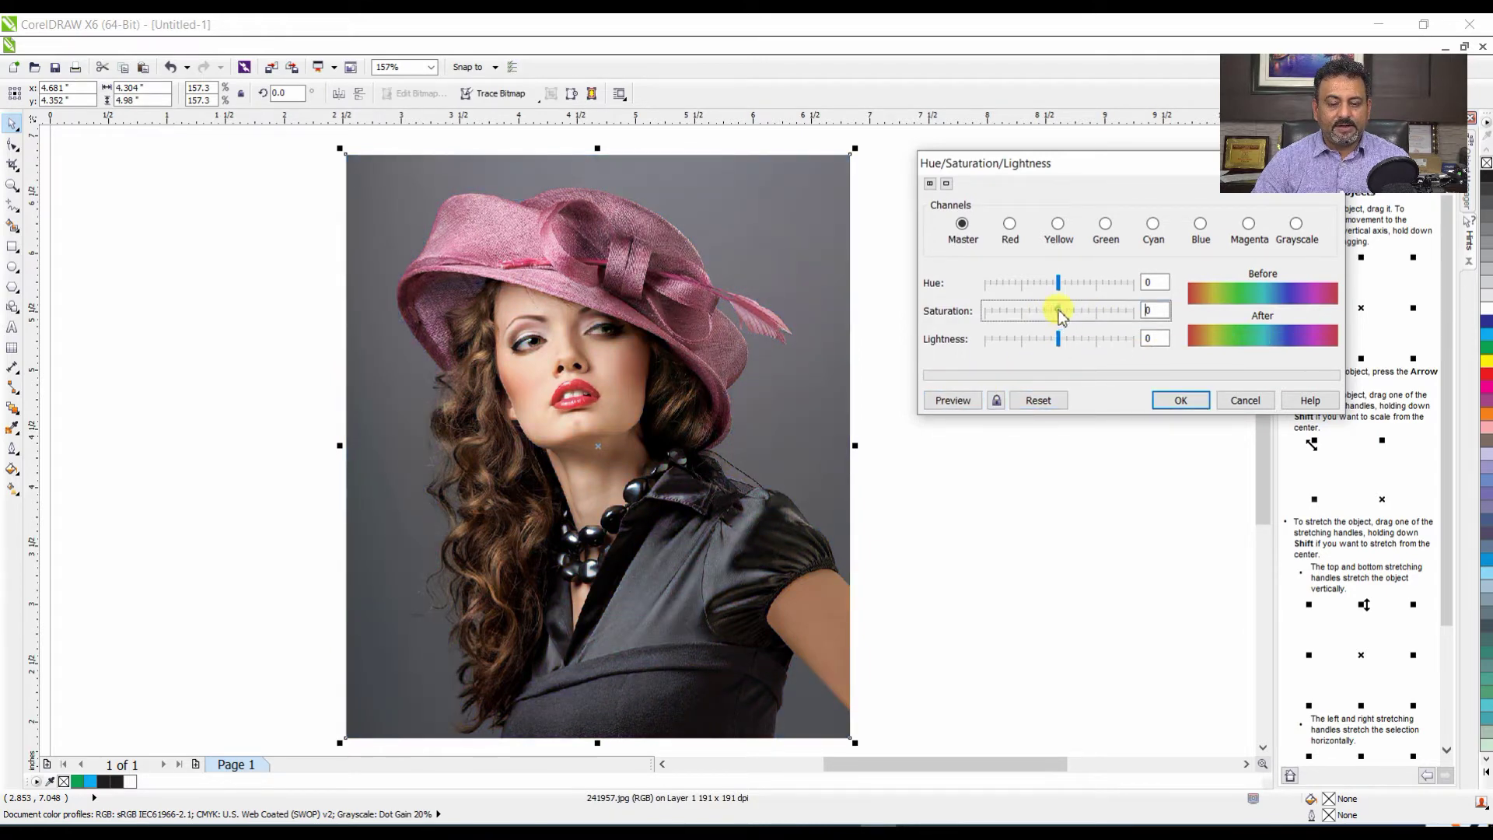
{"action": "left_click_drag", "start_coordinate": [1061, 313], "coordinate": [1071, 339]}
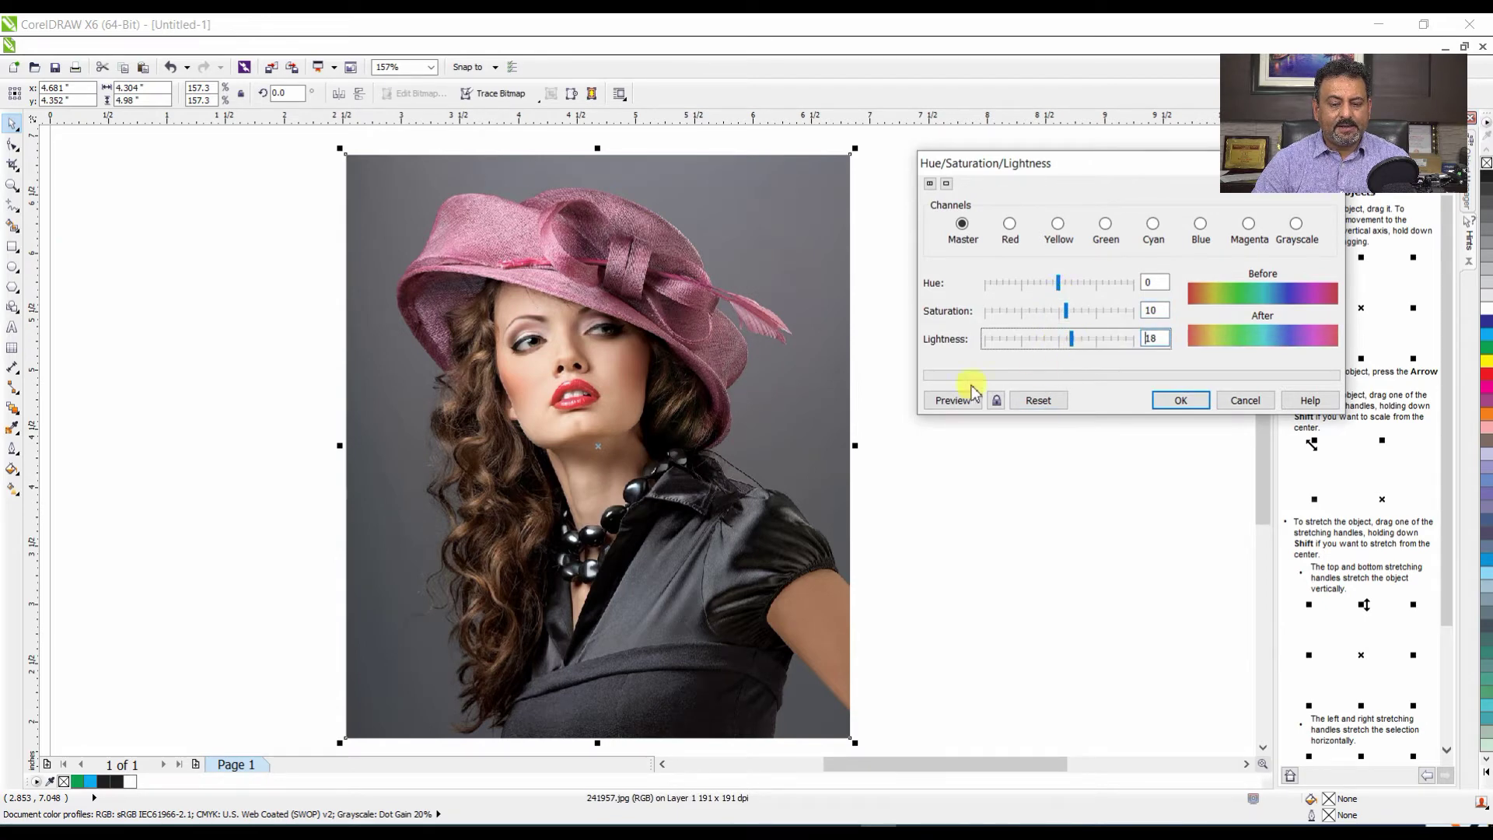
{"action": "left_click", "coordinate": [953, 398]}
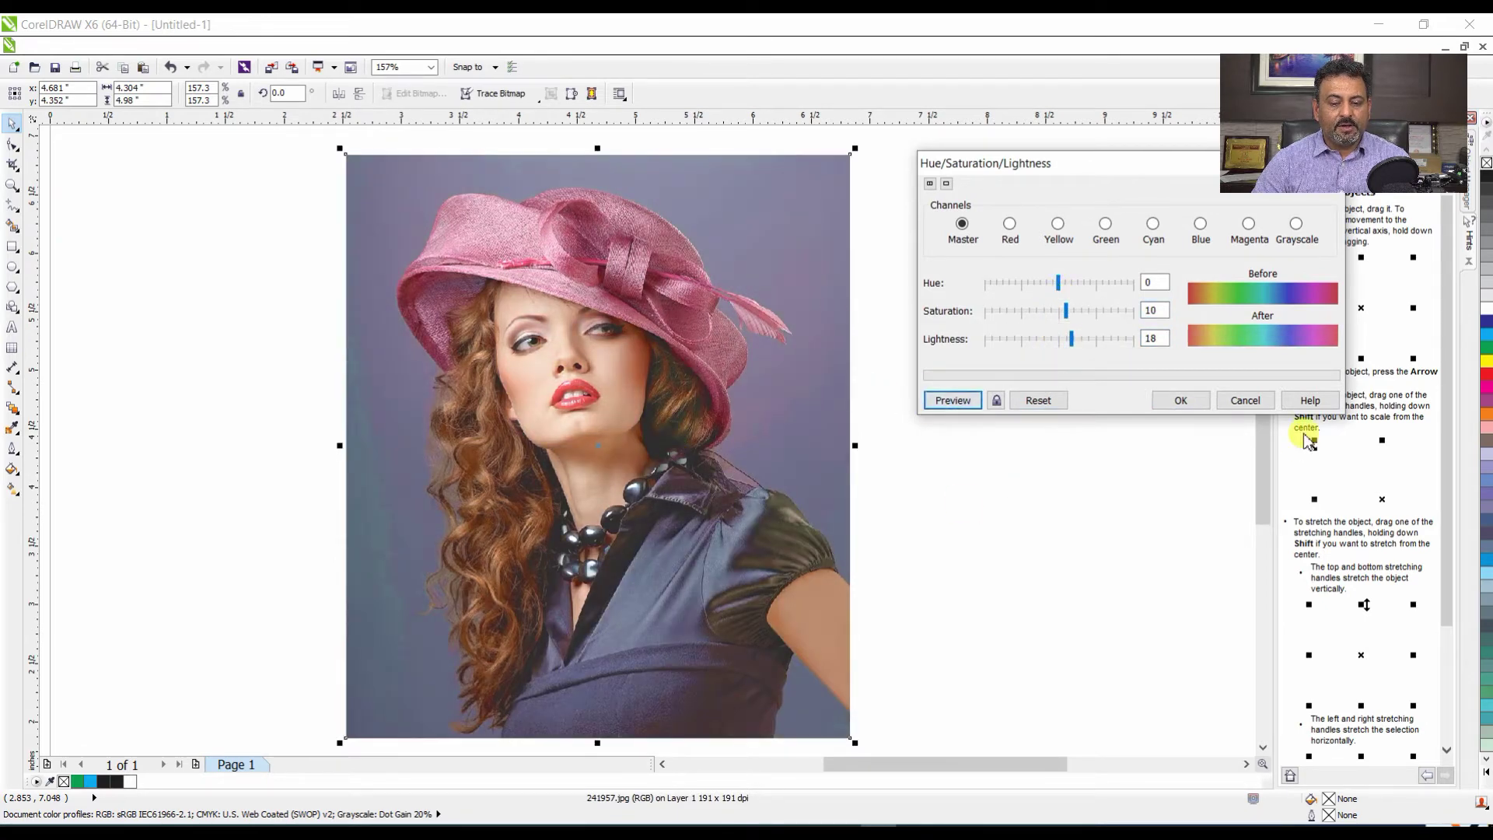
{"action": "left_click", "coordinate": [1243, 399]}
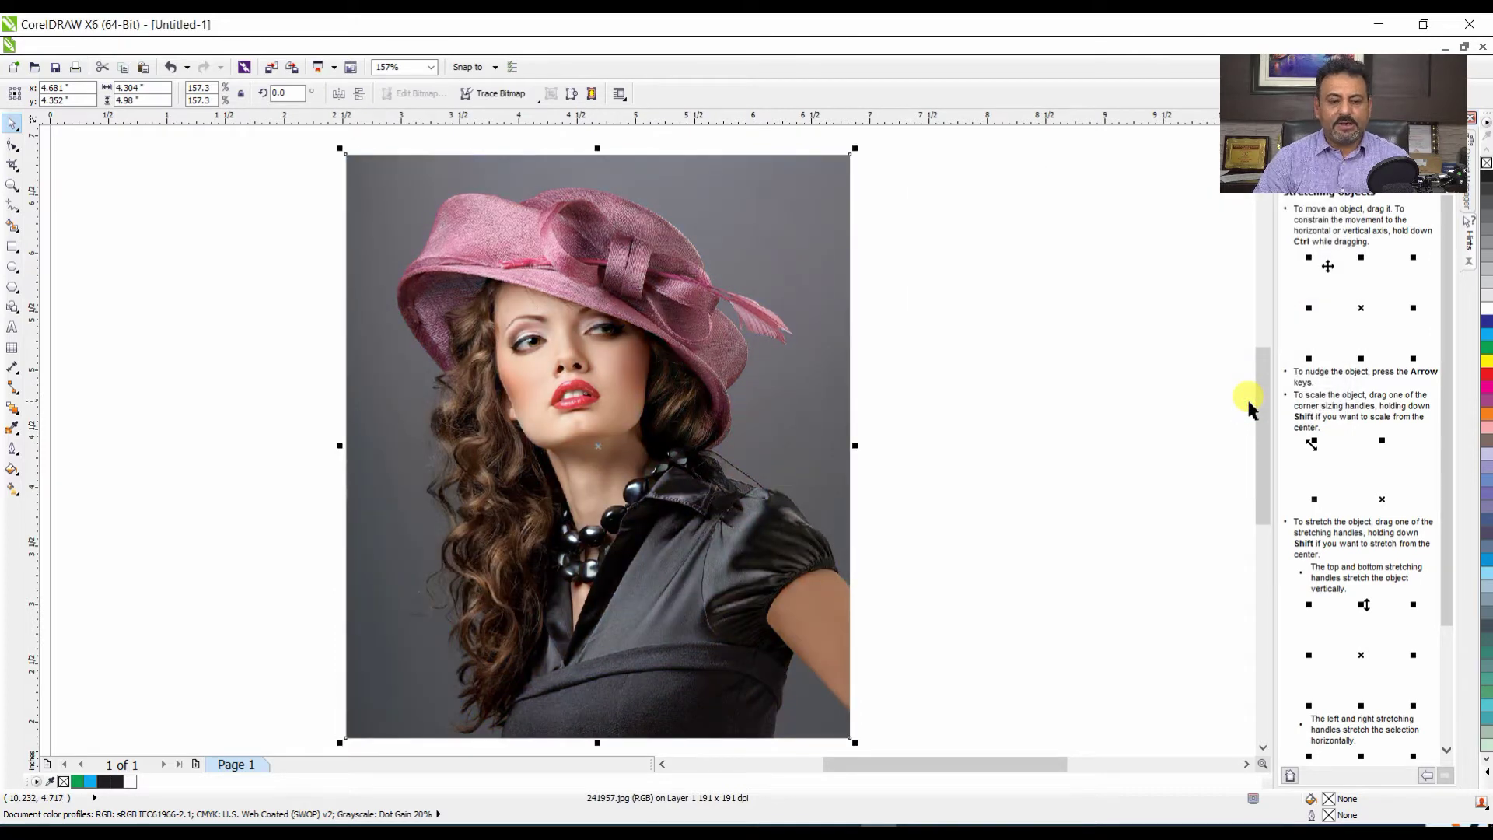
- Start the Selective Color adjustment on the photo, set Magenta to 46 for the Reds and preview it
{"action": "left_click", "coordinate": [273, 46]}
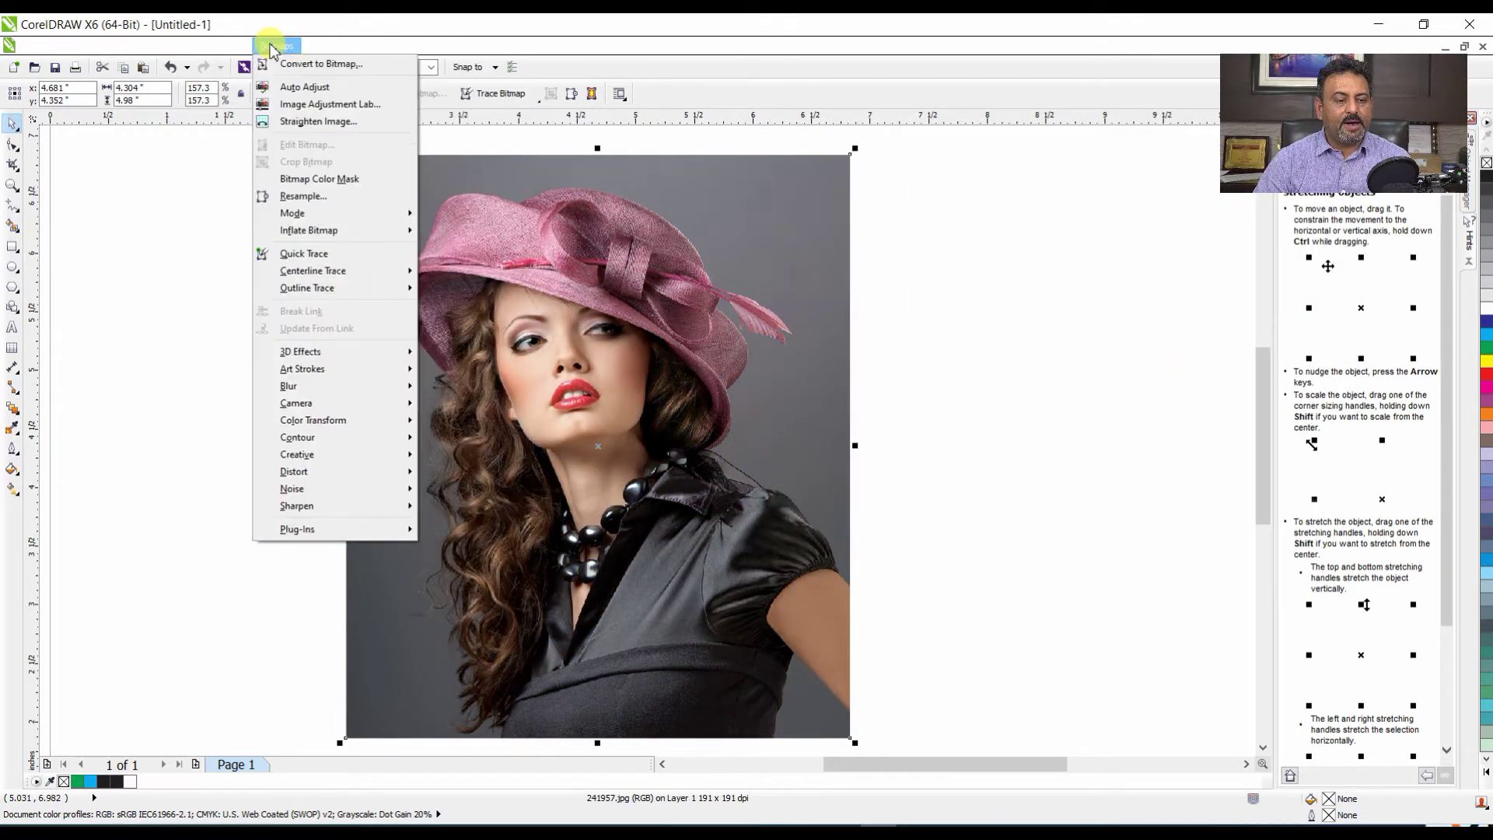
{"action": "mouse_move", "coordinate": [231, 46]}
{"action": "mouse_move", "coordinate": [255, 70]}
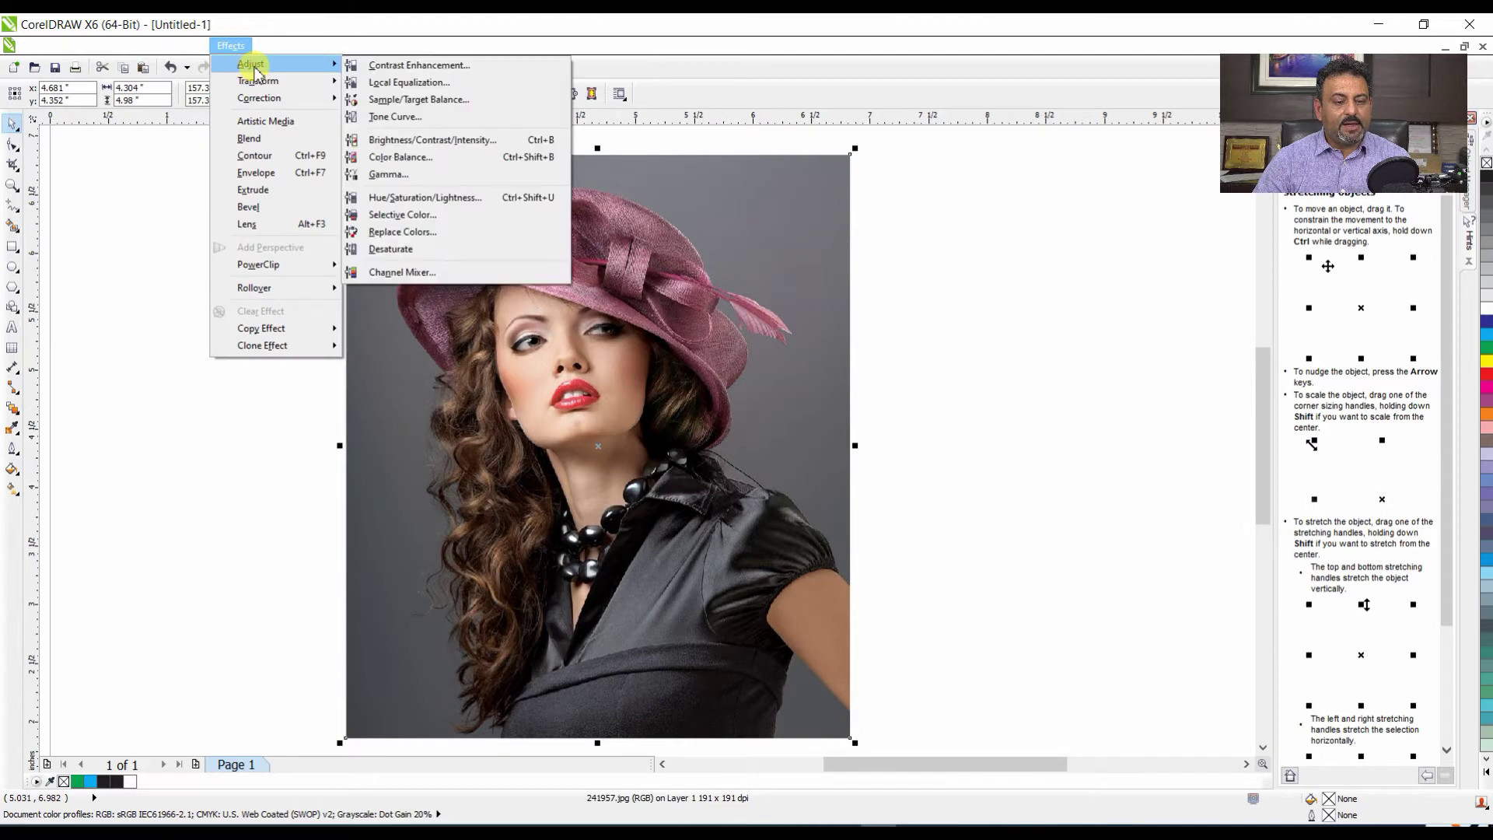
{"action": "left_click", "coordinate": [450, 219]}
{"action": "left_click_drag", "start_coordinate": [774, 273], "coordinate": [1036, 165]}
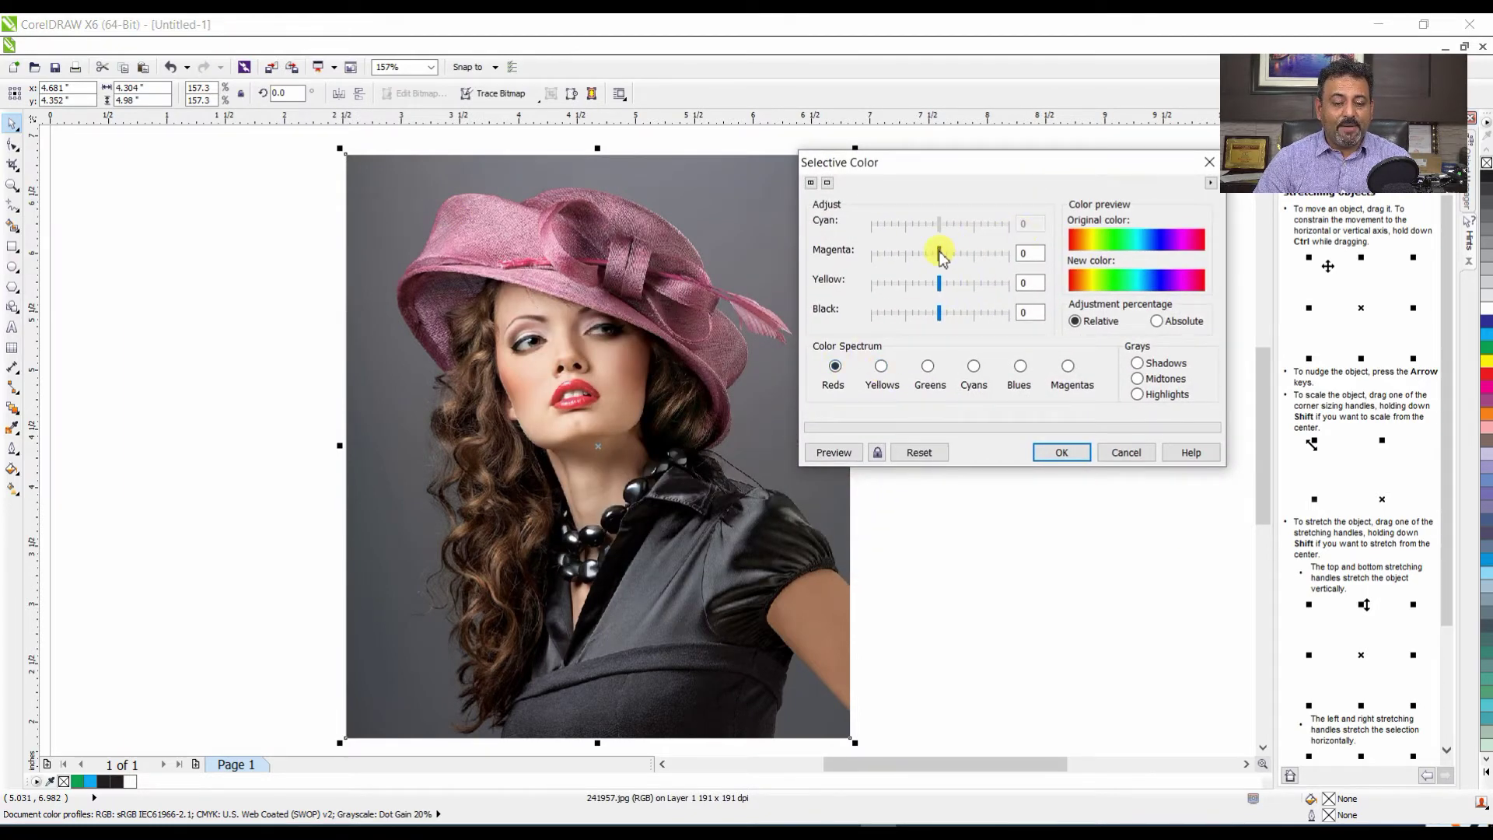
{"action": "left_click_drag", "start_coordinate": [939, 252], "coordinate": [971, 253]}
{"action": "left_click", "coordinate": [833, 453]}
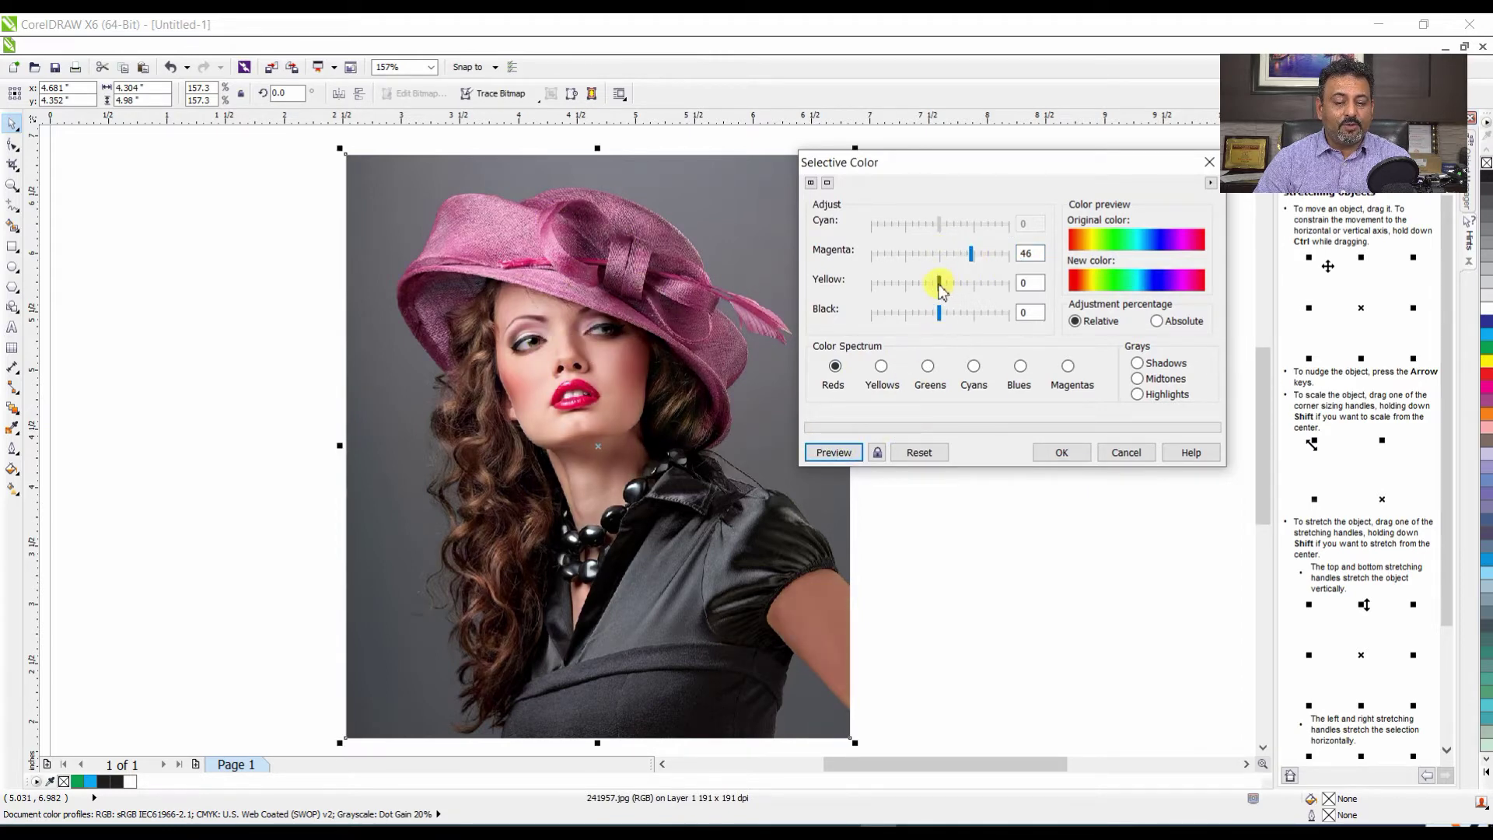
- Set Yellow to 66 for the Yellows, preview it on the photo, and cancel the Selective Color adjustment
{"action": "left_click", "coordinate": [875, 380]}
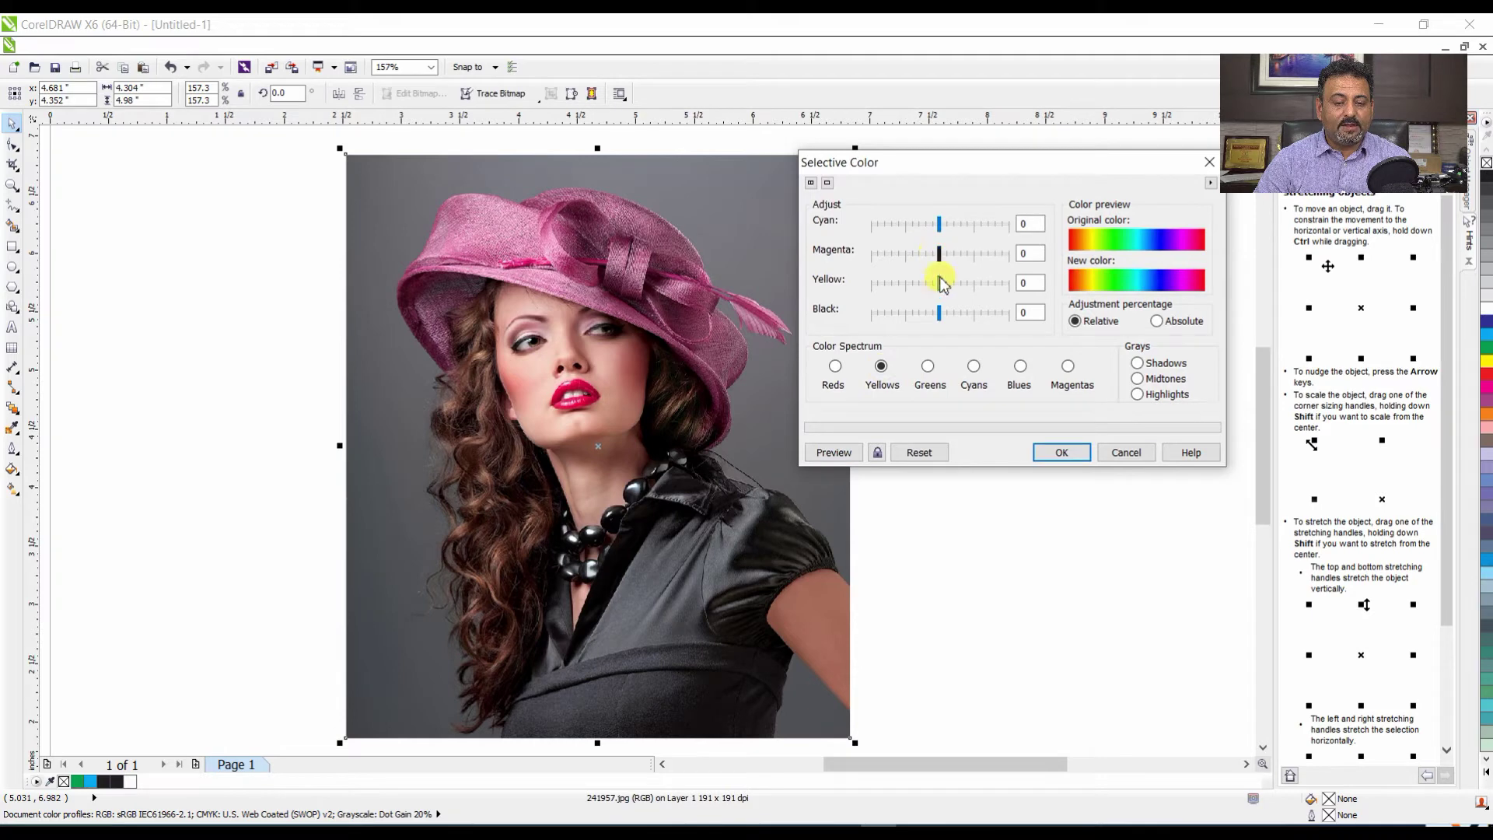
{"action": "left_click_drag", "start_coordinate": [940, 282], "coordinate": [984, 283]}
{"action": "left_click", "coordinate": [833, 453]}
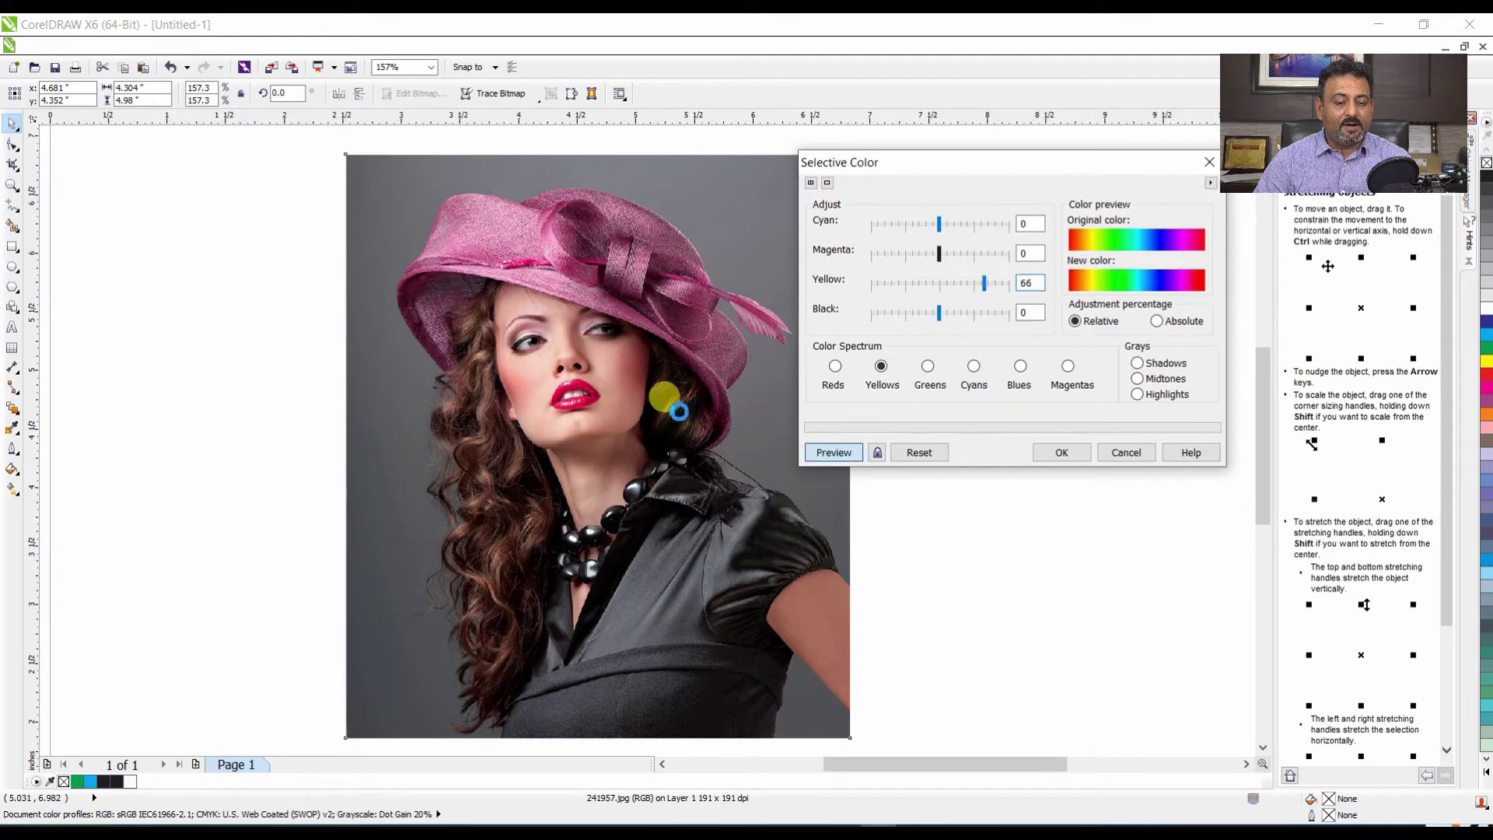
{"action": "left_click", "coordinate": [1125, 454]}
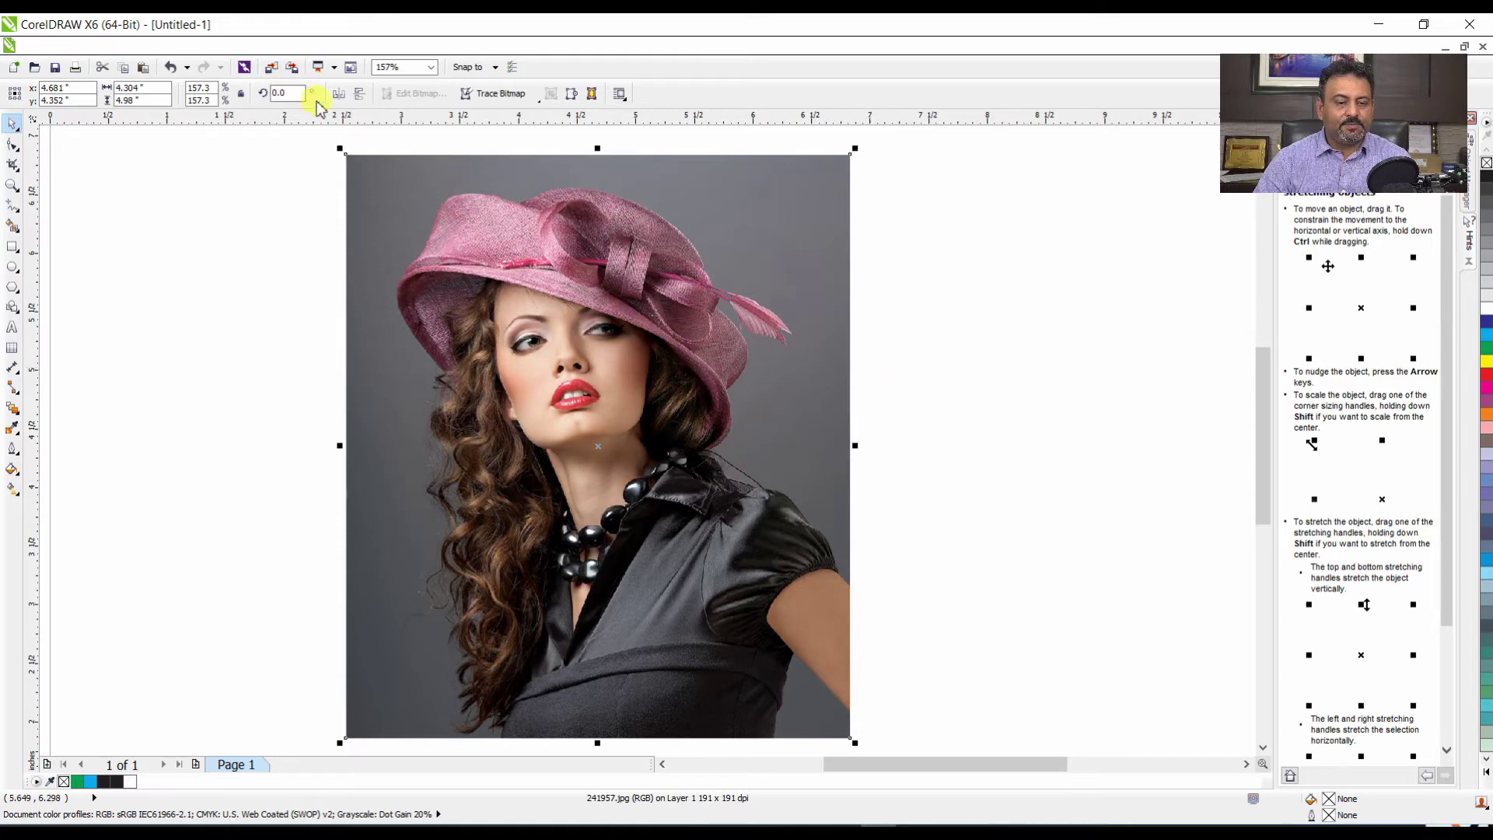
{"action": "left_click", "coordinate": [625, 343]}
{"action": "left_click", "coordinate": [276, 45]}
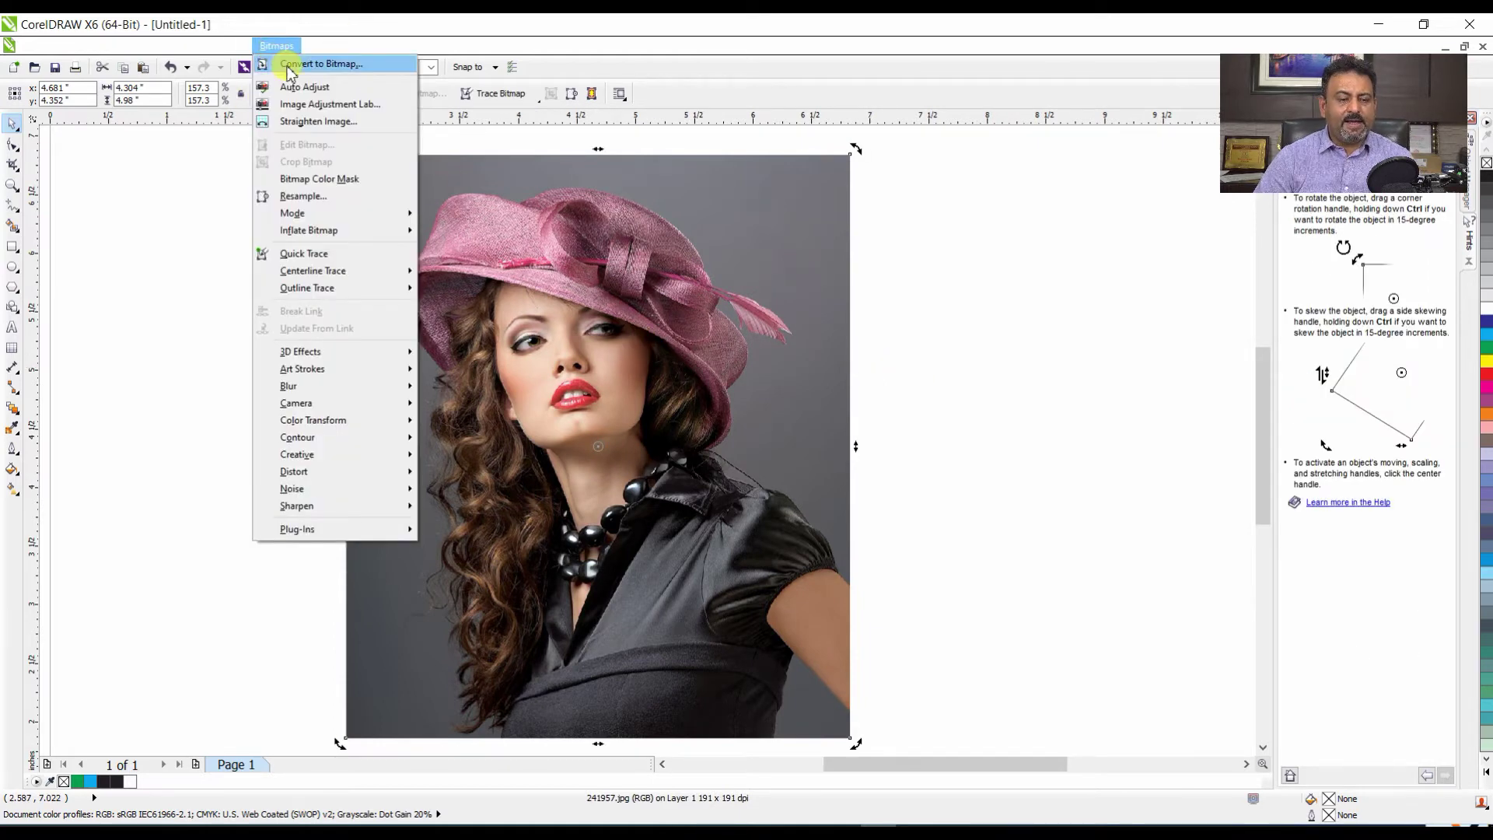
{"action": "mouse_move", "coordinate": [231, 45]}
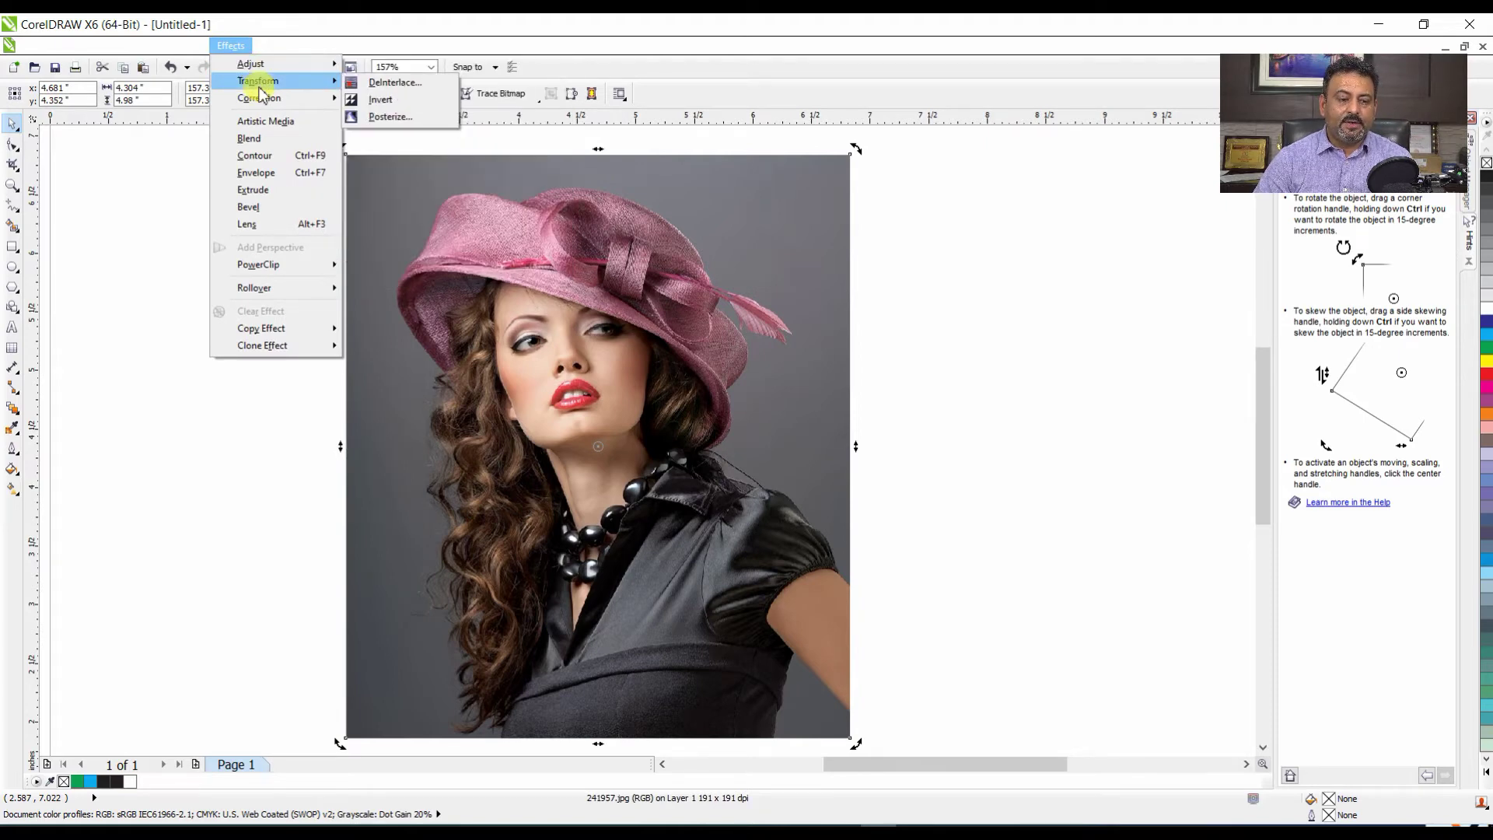
- Delete the photo from the page and collapse the Hints docker
{"action": "left_click", "coordinate": [656, 423]}
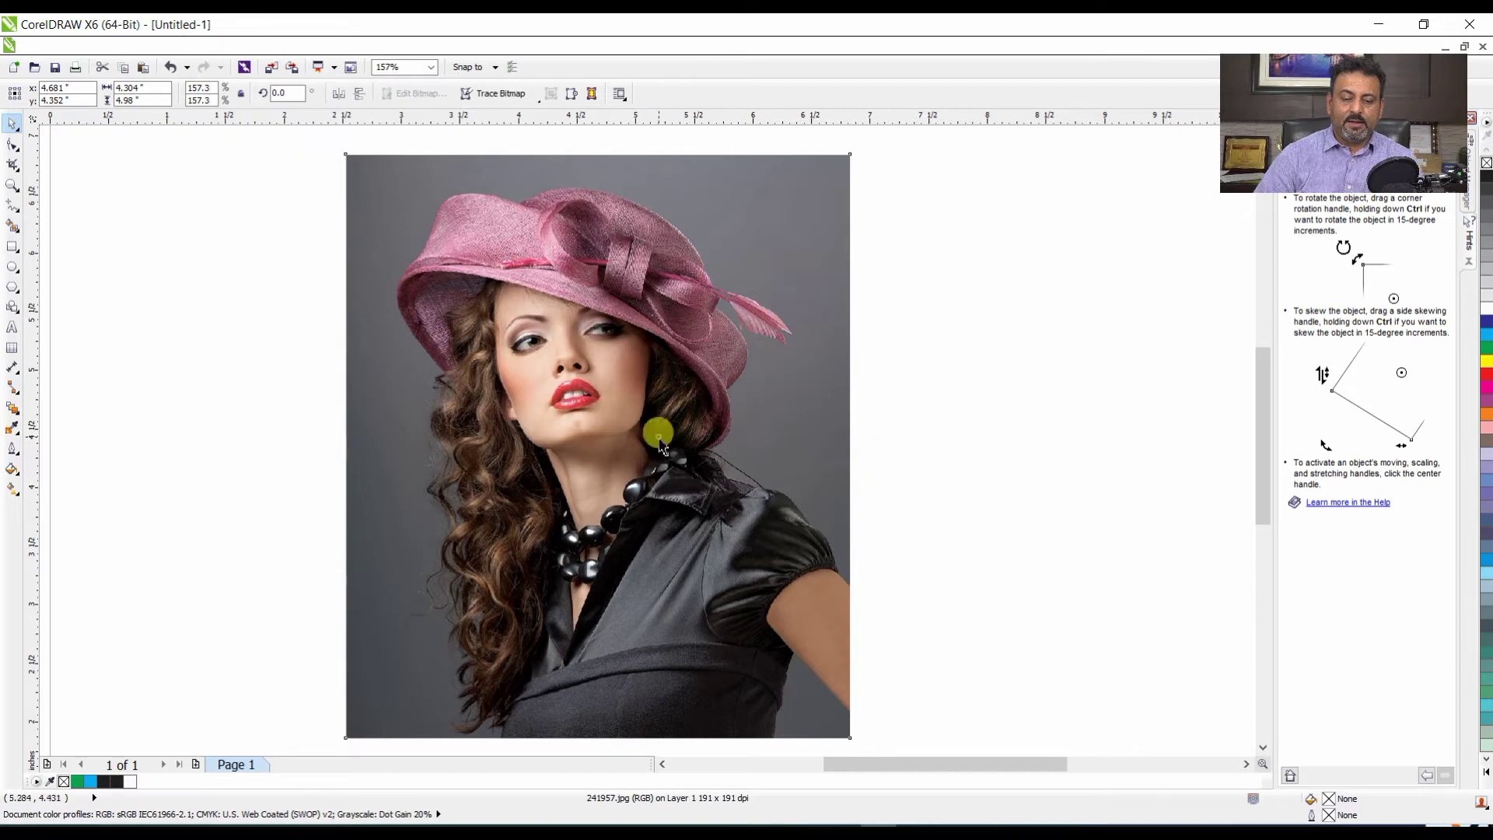
{"action": "key", "text": "Delete"}
{"action": "key", "text": "shift+F4"}
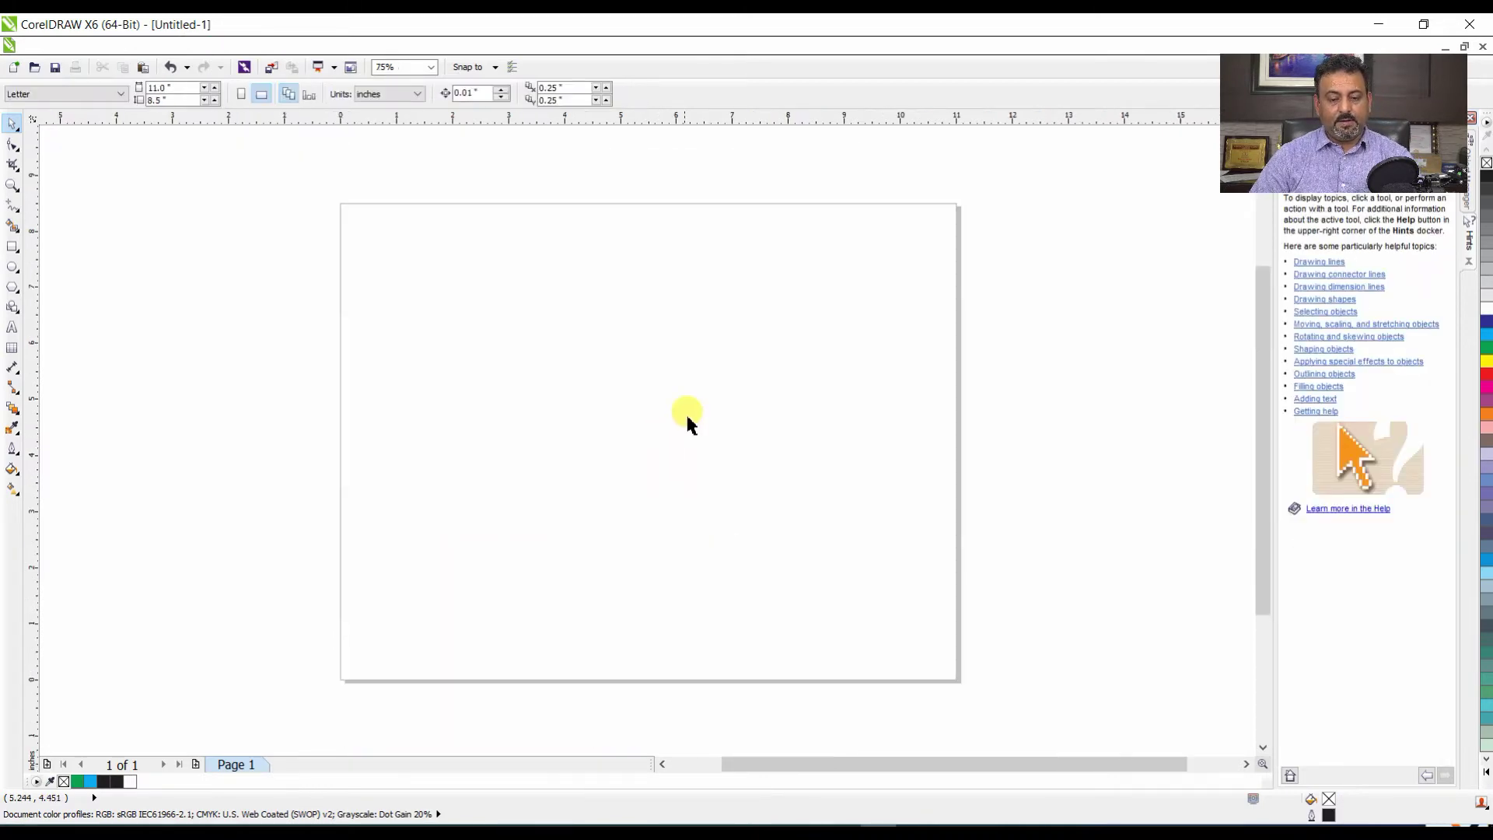
{"action": "left_click", "coordinate": [1469, 178]}
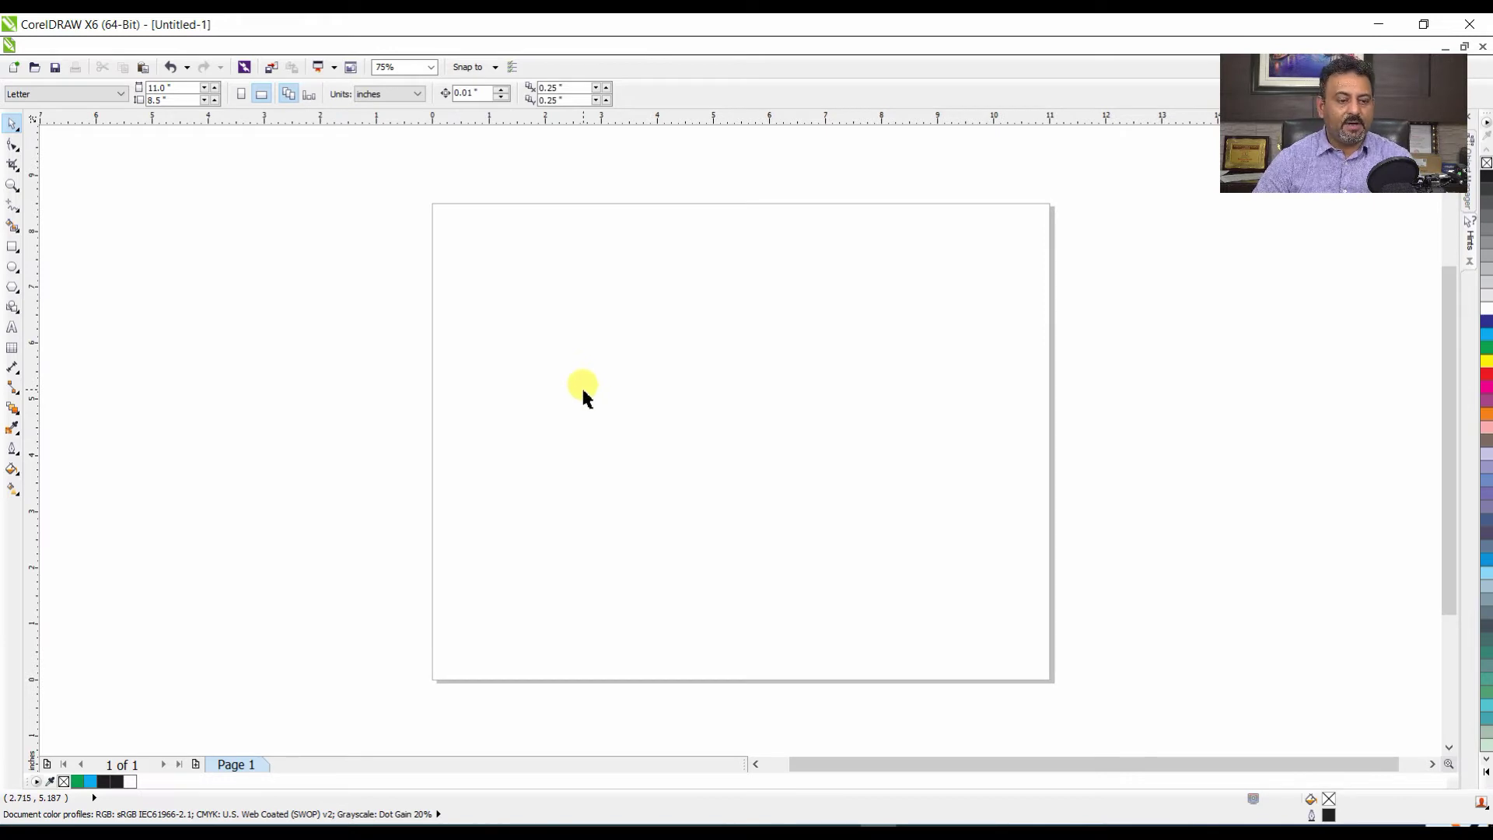
- Open the Artistic Media docker for the empty page
{"action": "left_click", "coordinate": [198, 46]}
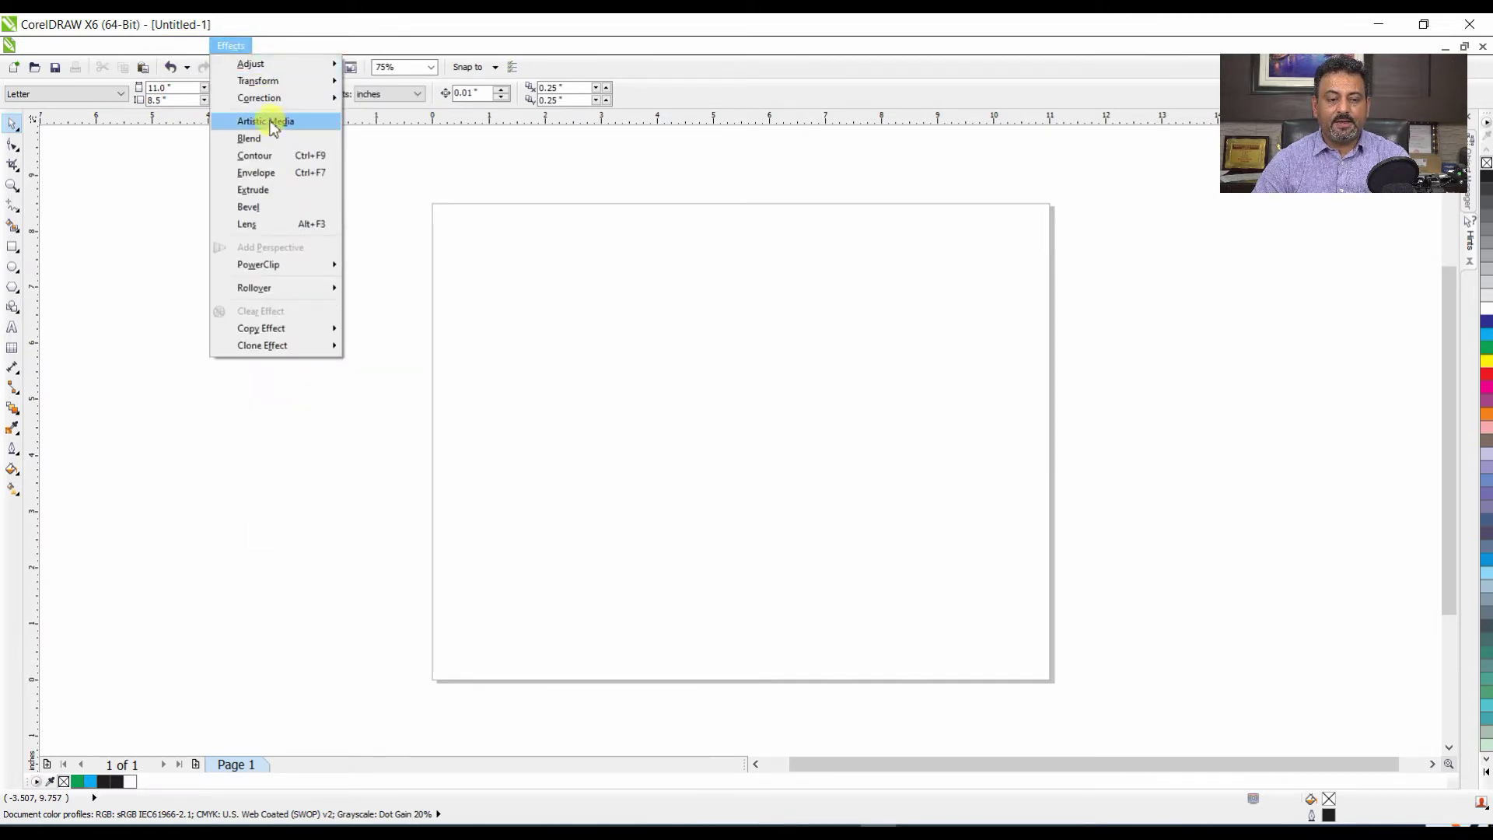
{"action": "left_click", "coordinate": [280, 120]}
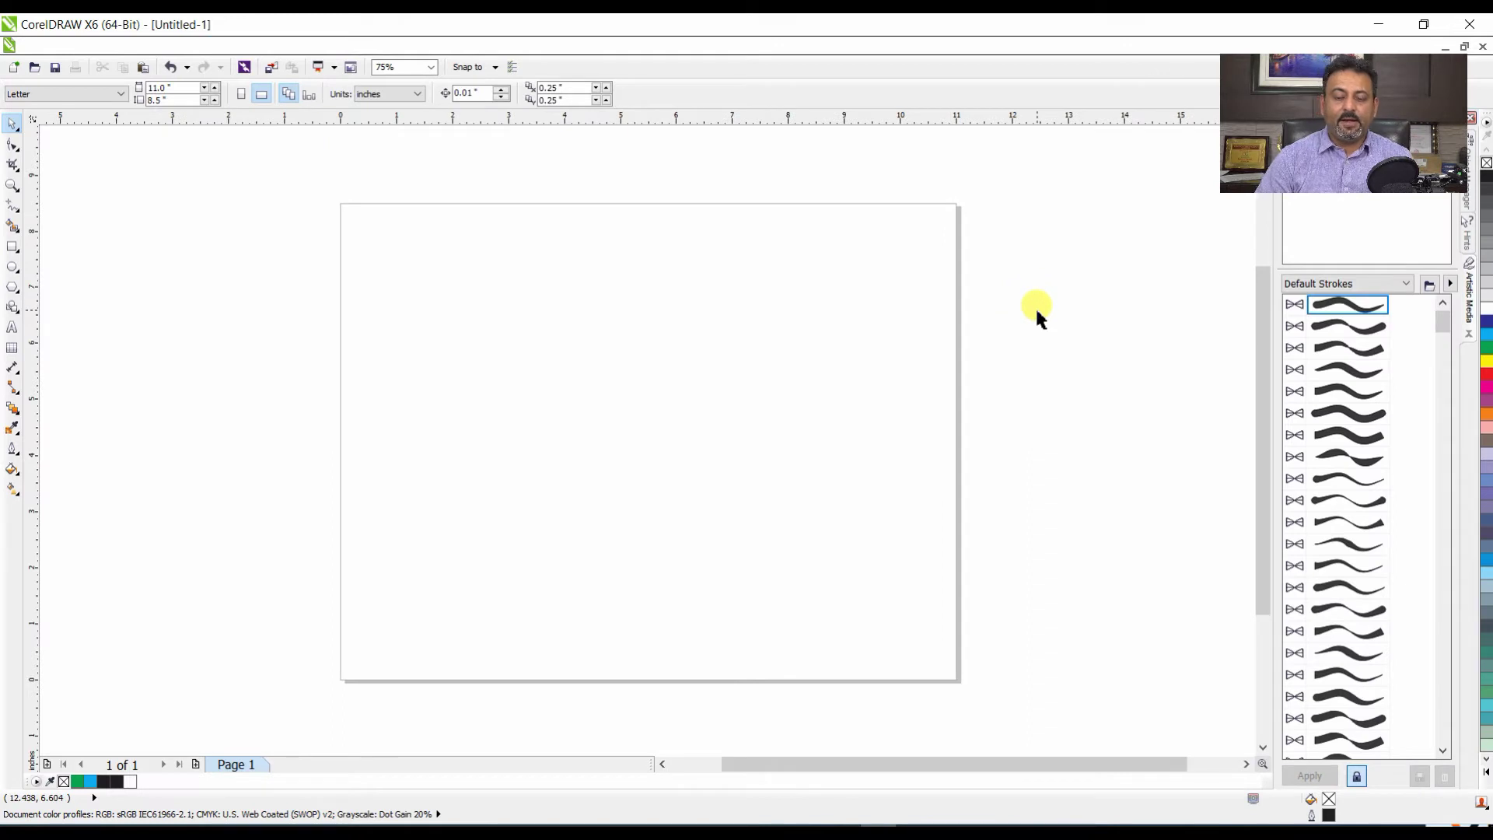
{"action": "key", "text": "z"}
{"action": "left_click_drag", "start_coordinate": [367, 239], "coordinate": [909, 616]}
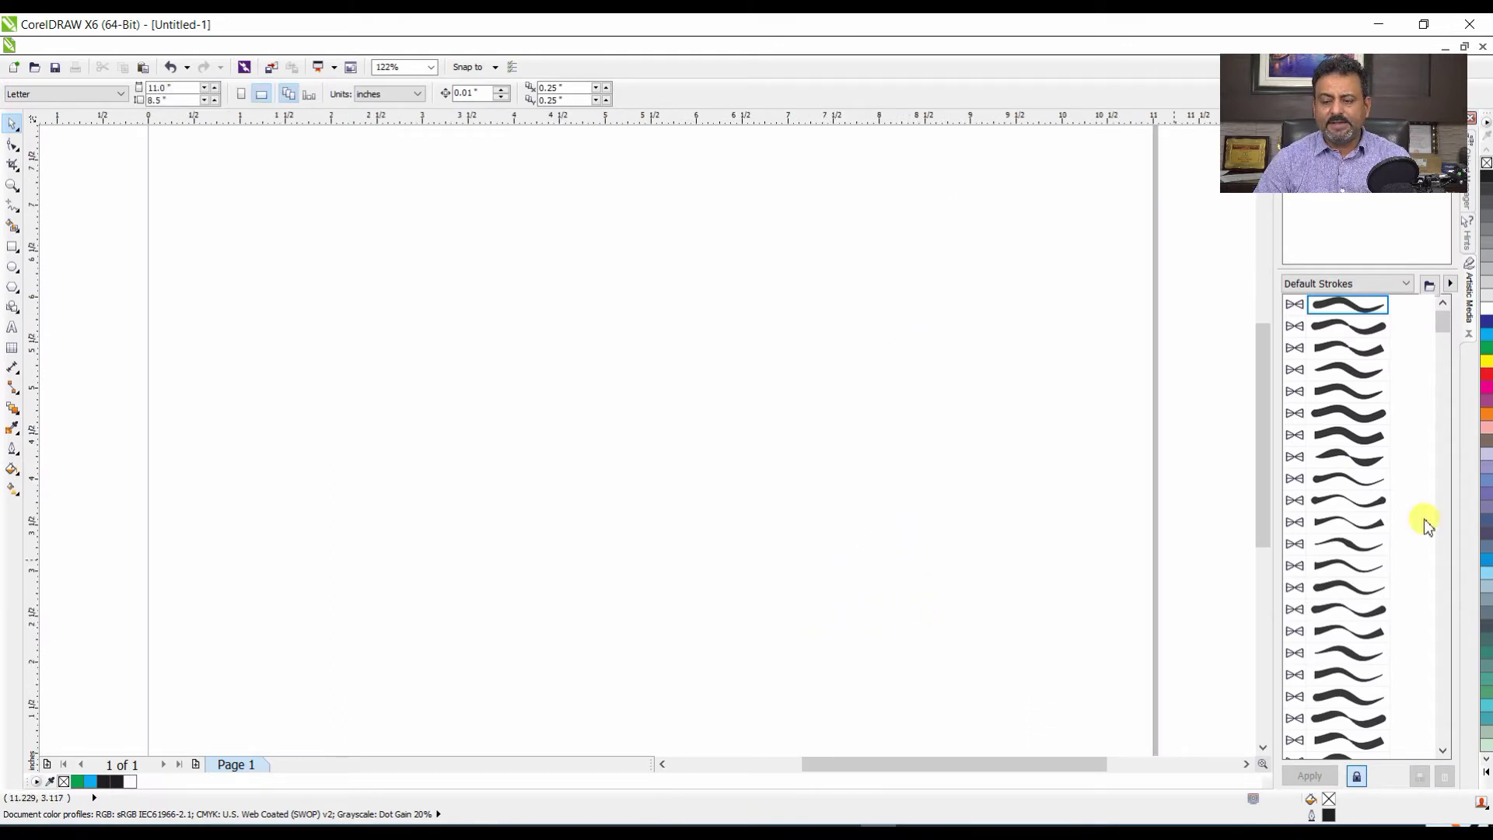
- Draw a check mark and a cross beside it with the first tapered stroke of the Default Strokes
{"action": "left_click", "coordinate": [1349, 305]}
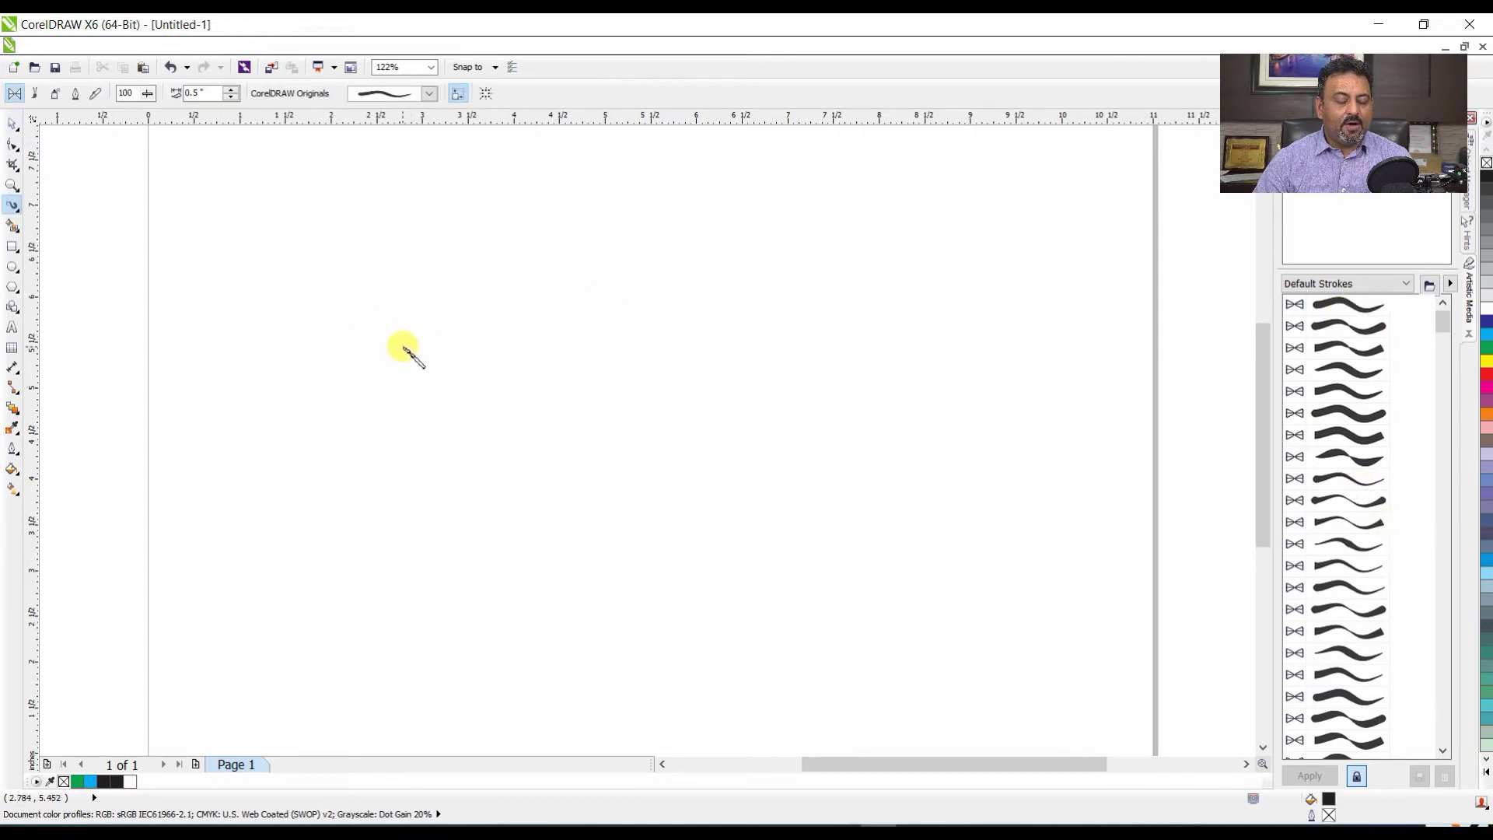
{"action": "mouse_move", "coordinate": [332, 436]}
{"action": "left_mouse_down"}
{"action": "mouse_move", "coordinate": [393, 547]}
{"action": "mouse_move", "coordinate": [500, 358]}
{"action": "mouse_move", "coordinate": [590, 311]}
{"action": "left_mouse_up"}
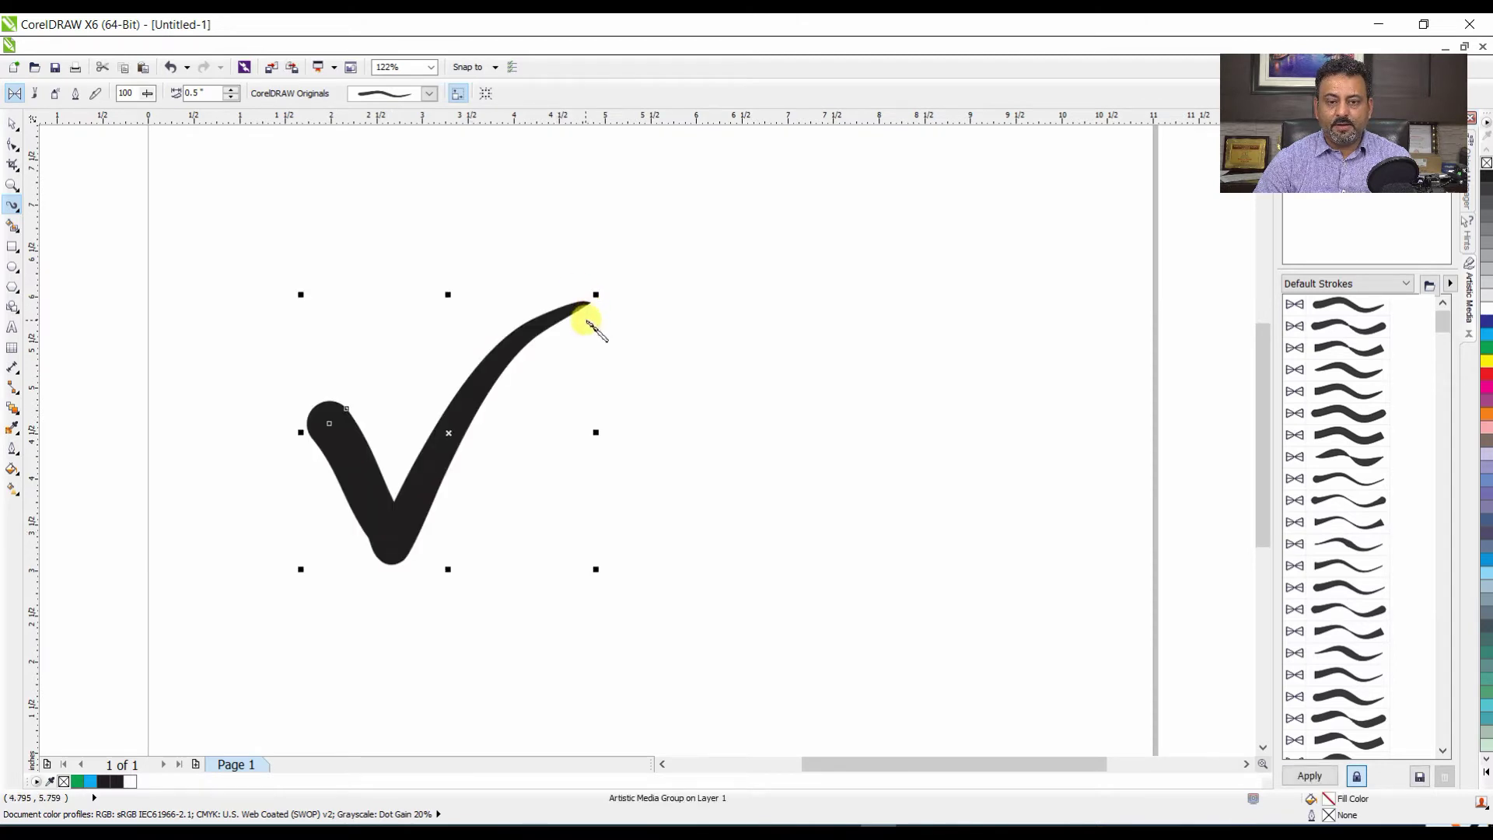
{"action": "left_click_drag", "start_coordinate": [695, 332], "coordinate": [871, 544]}
{"action": "left_click_drag", "start_coordinate": [863, 354], "coordinate": [666, 588]}
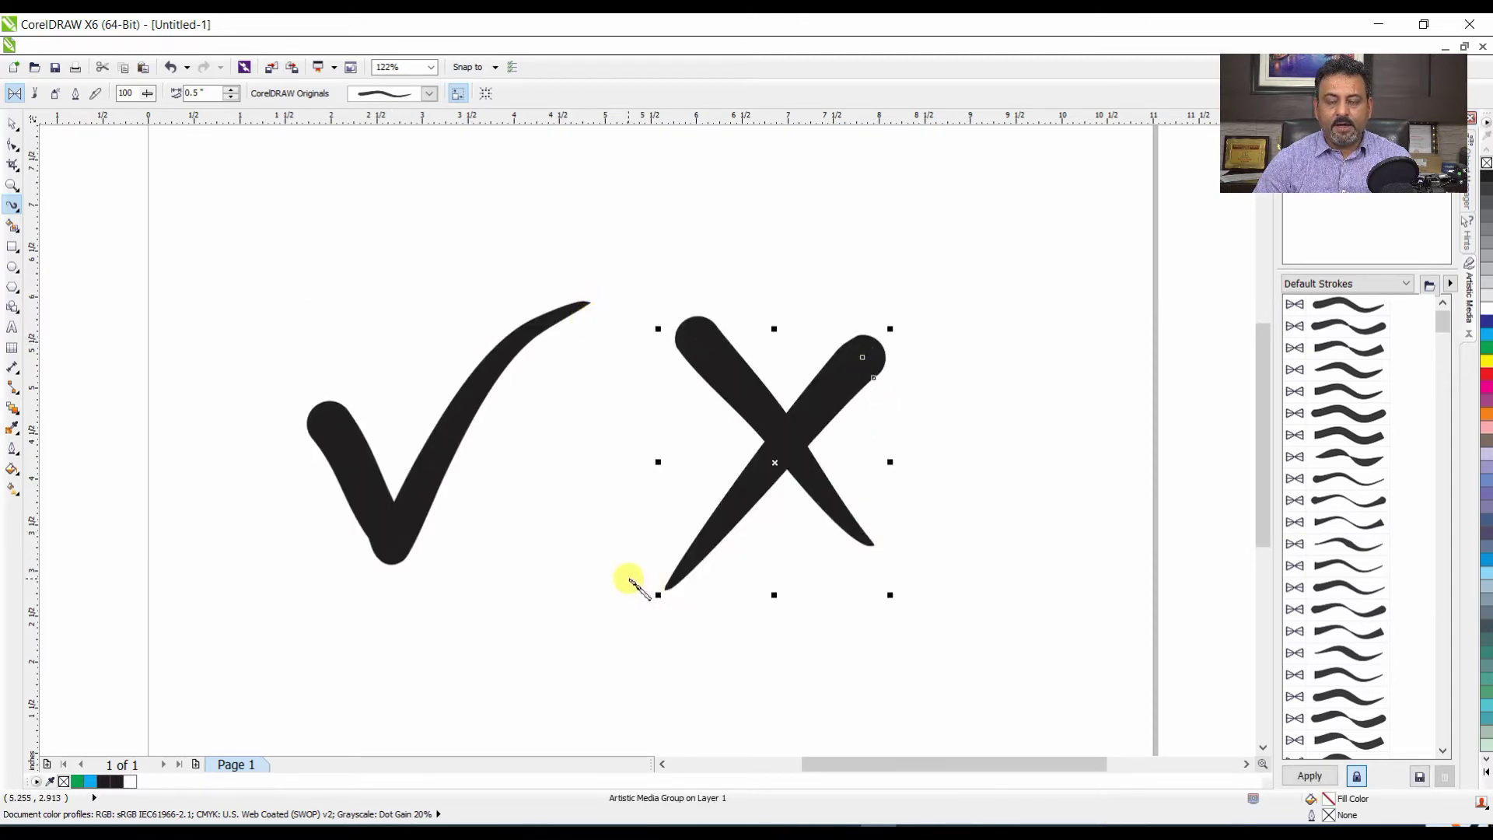
- Select the check mark and the cross and fill them with blue, replacing it with red
{"action": "key", "text": "space"}
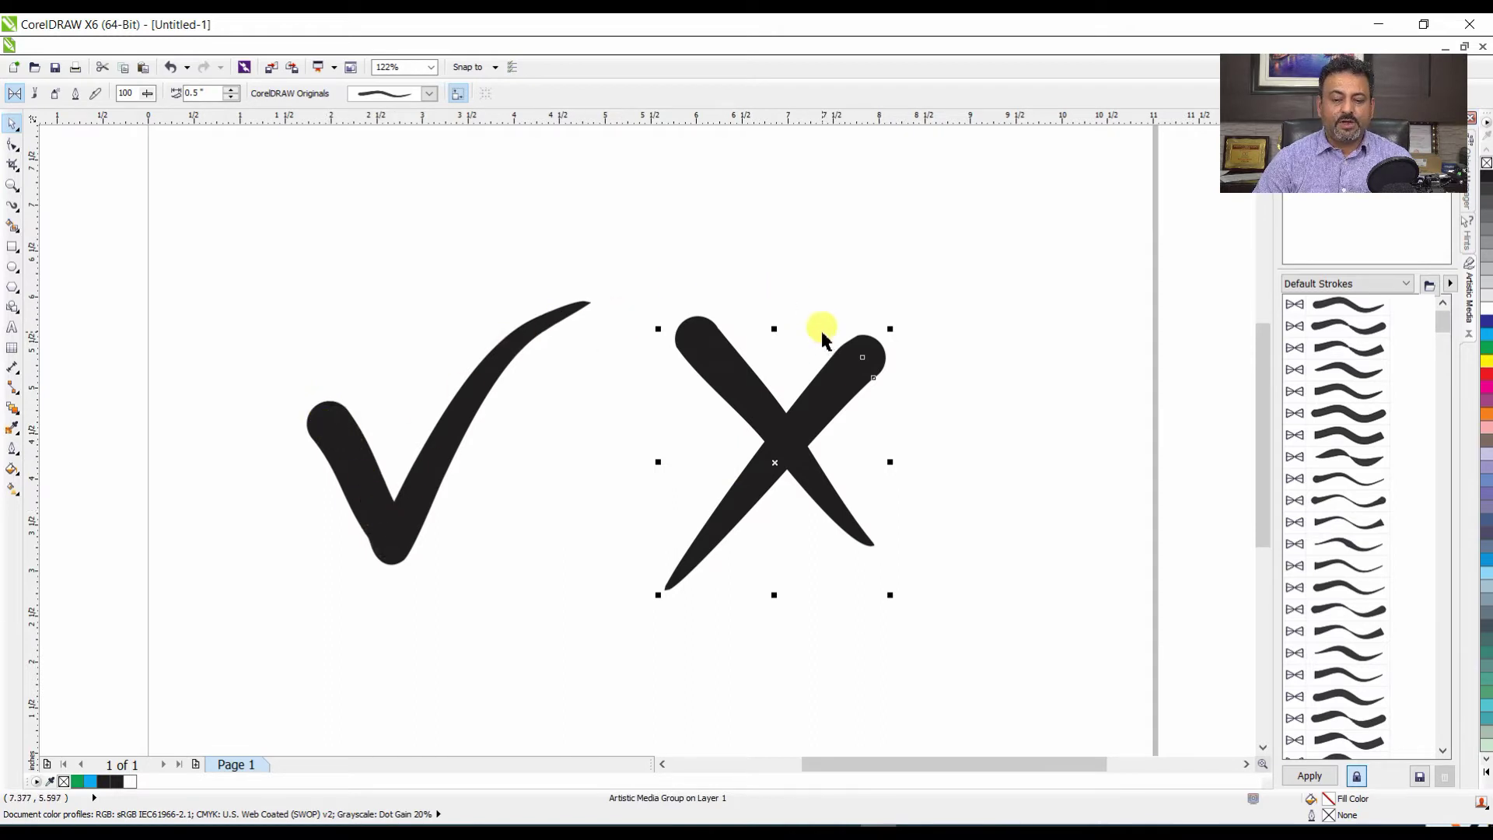
{"action": "left_click_drag", "start_coordinate": [958, 300], "coordinate": [289, 665]}
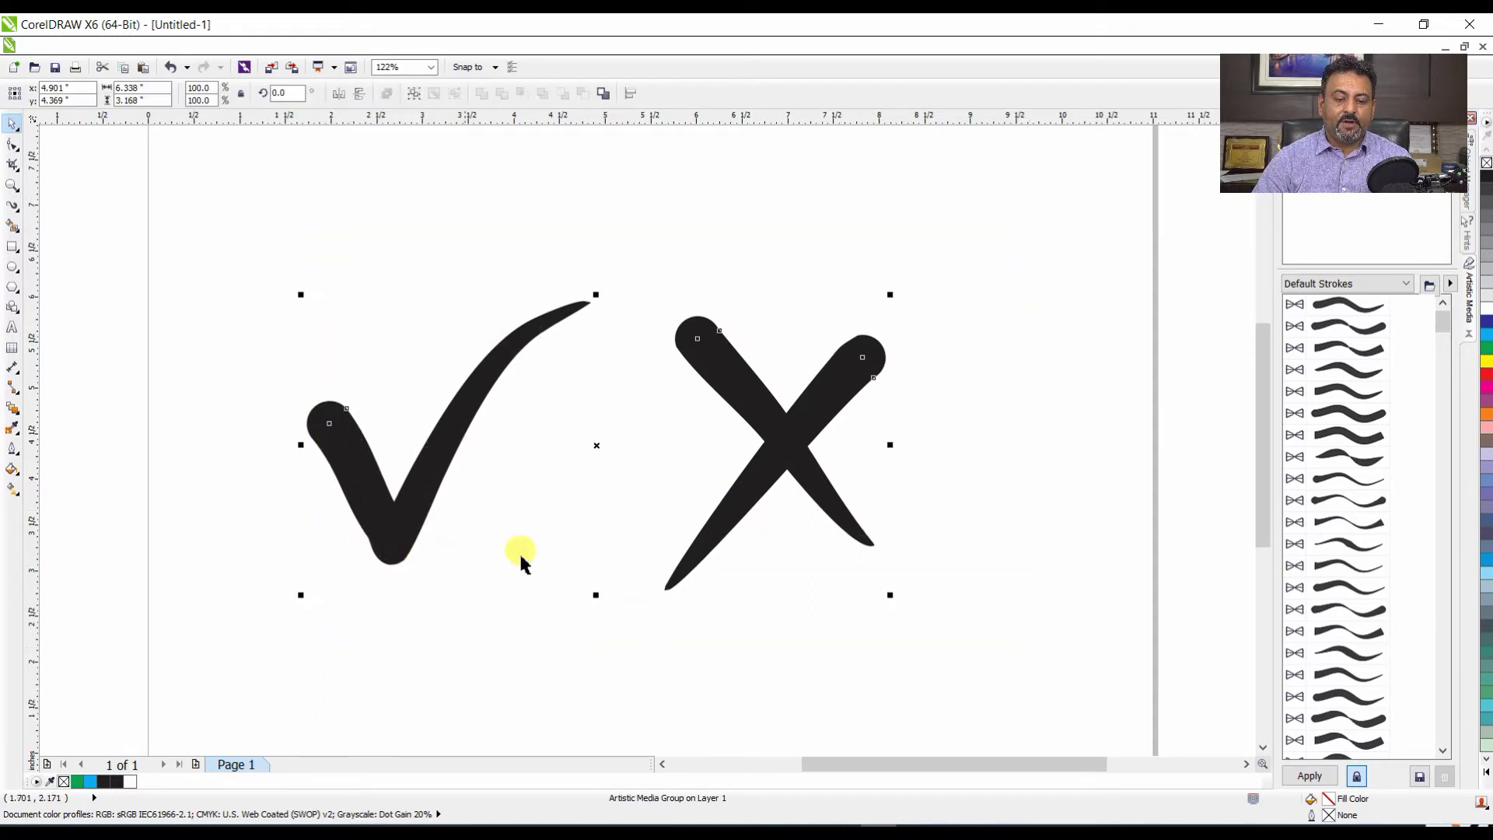
{"action": "left_click", "coordinate": [1487, 320]}
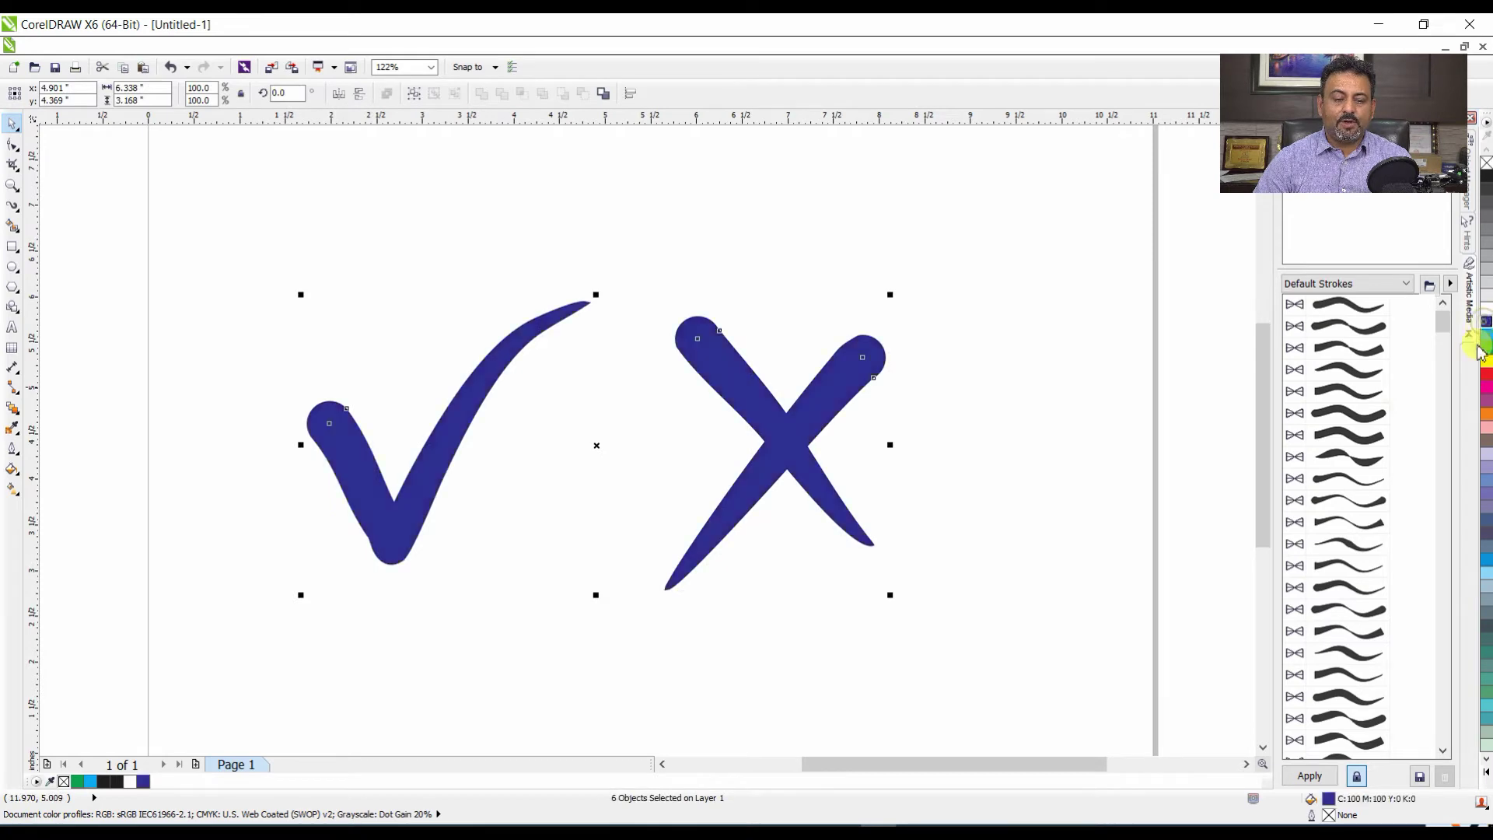
{"action": "left_click", "coordinate": [1487, 374]}
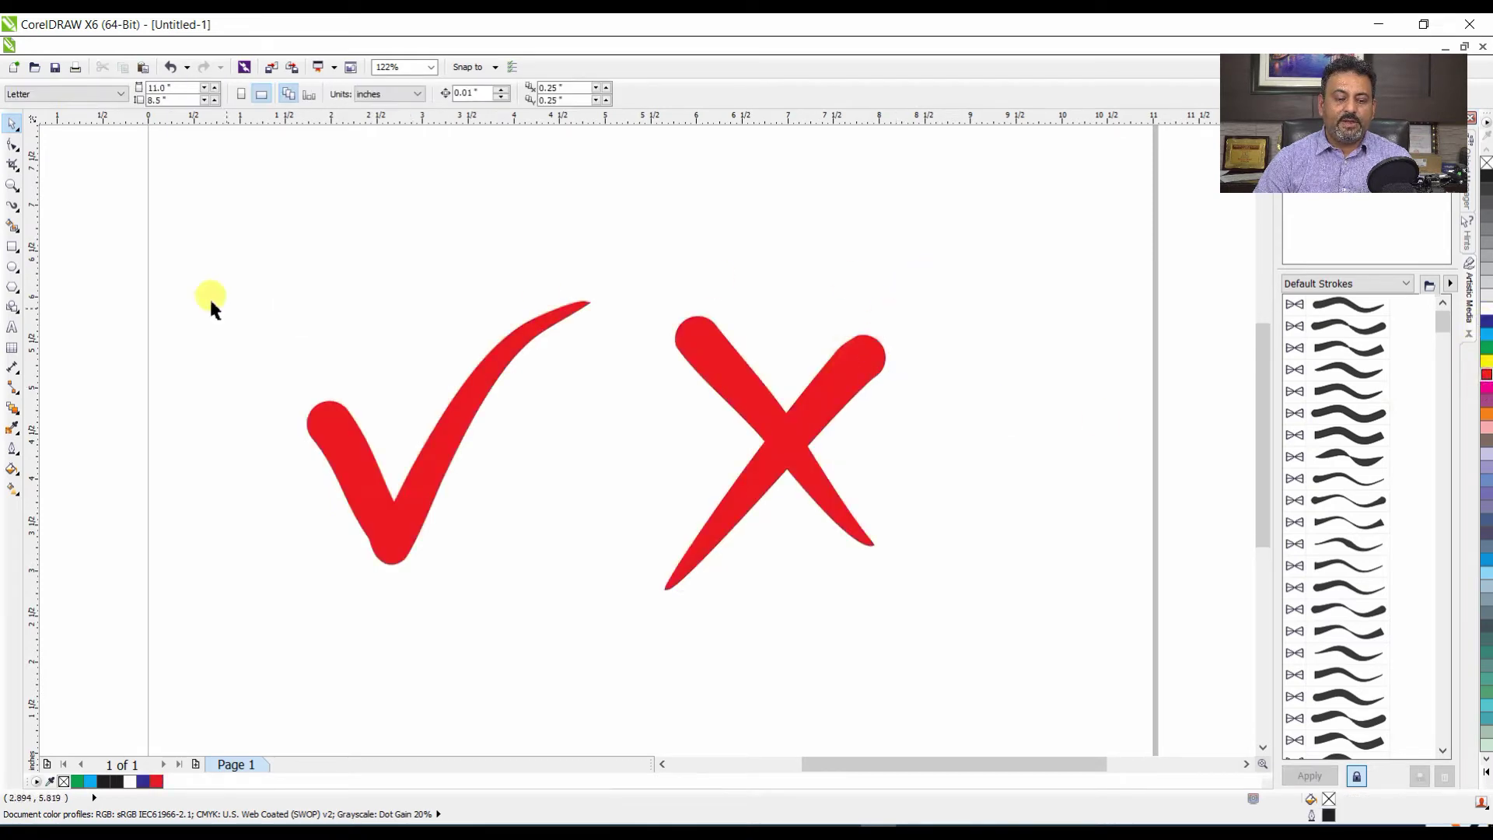
- Delete the red marks and draw a new check mark and cross with the thick round-ended stroke
{"action": "left_click_drag", "start_coordinate": [220, 241], "coordinate": [802, 591]}
{"action": "key", "text": "Delete"}
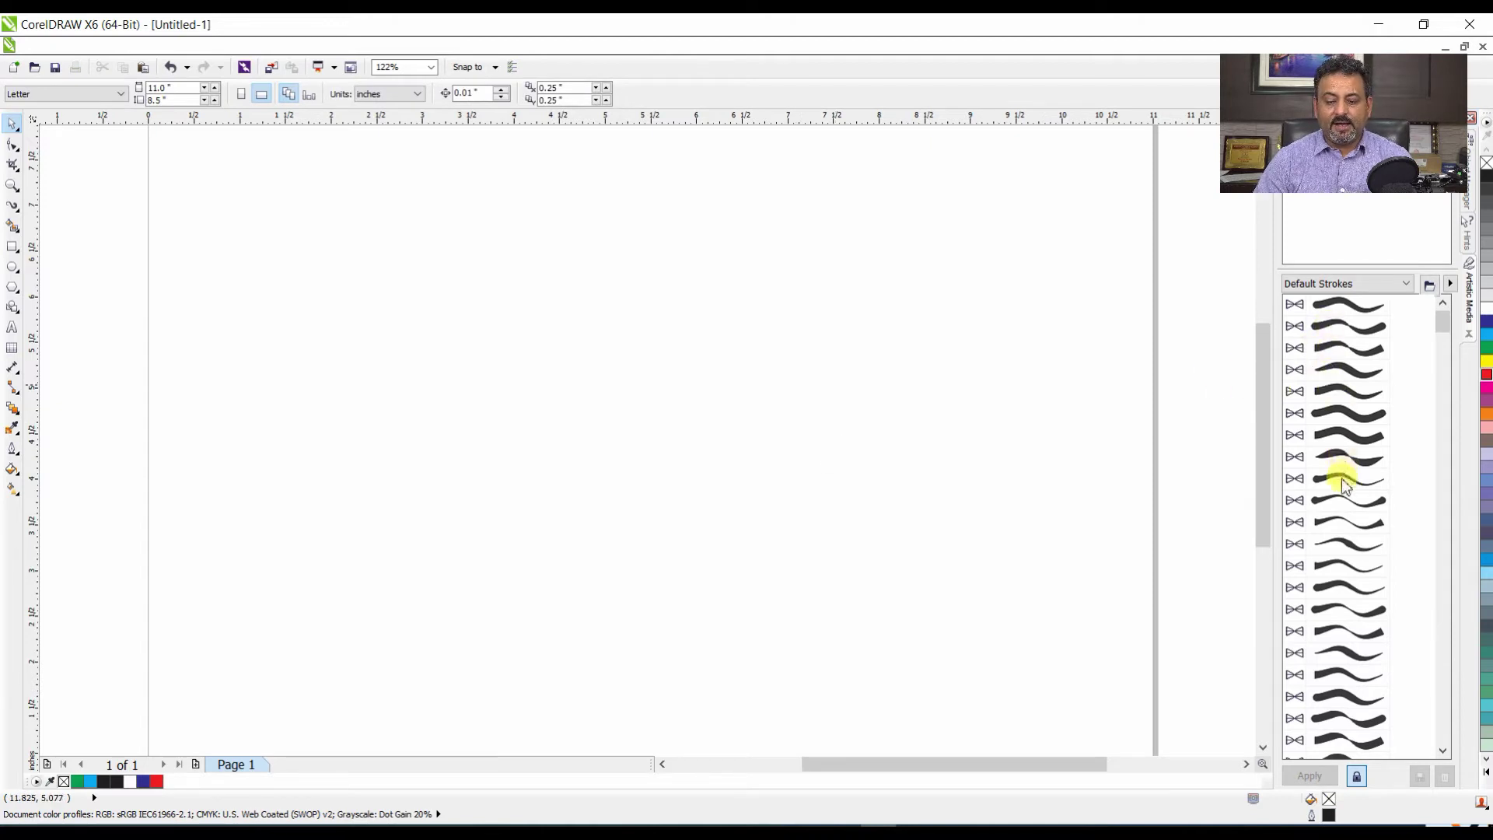
{"action": "left_click", "coordinate": [1334, 411]}
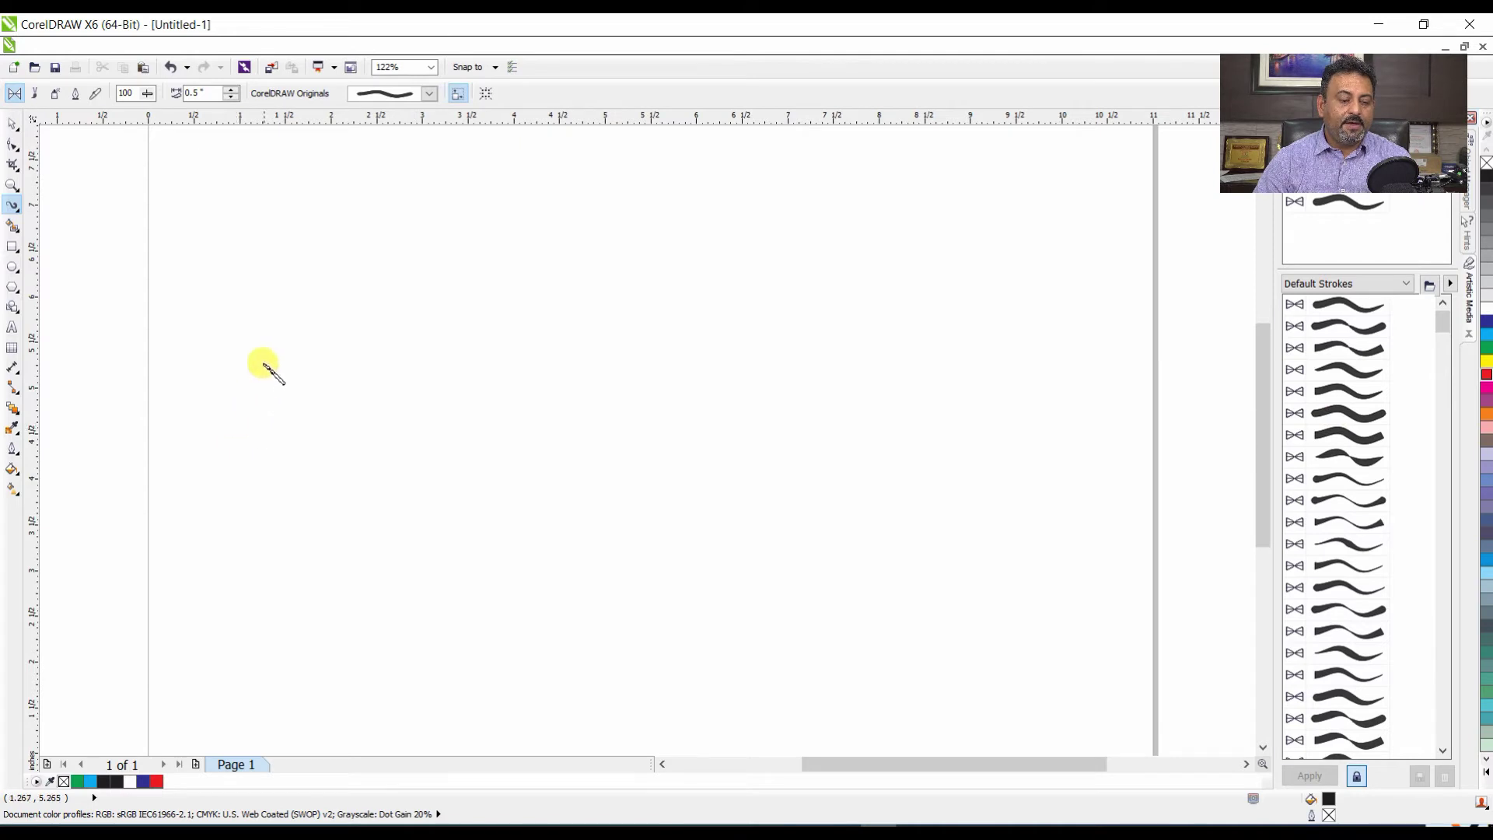
{"action": "mouse_move", "coordinate": [223, 433]}
{"action": "left_mouse_down"}
{"action": "mouse_move", "coordinate": [306, 564]}
{"action": "mouse_move", "coordinate": [512, 325]}
{"action": "left_mouse_up"}
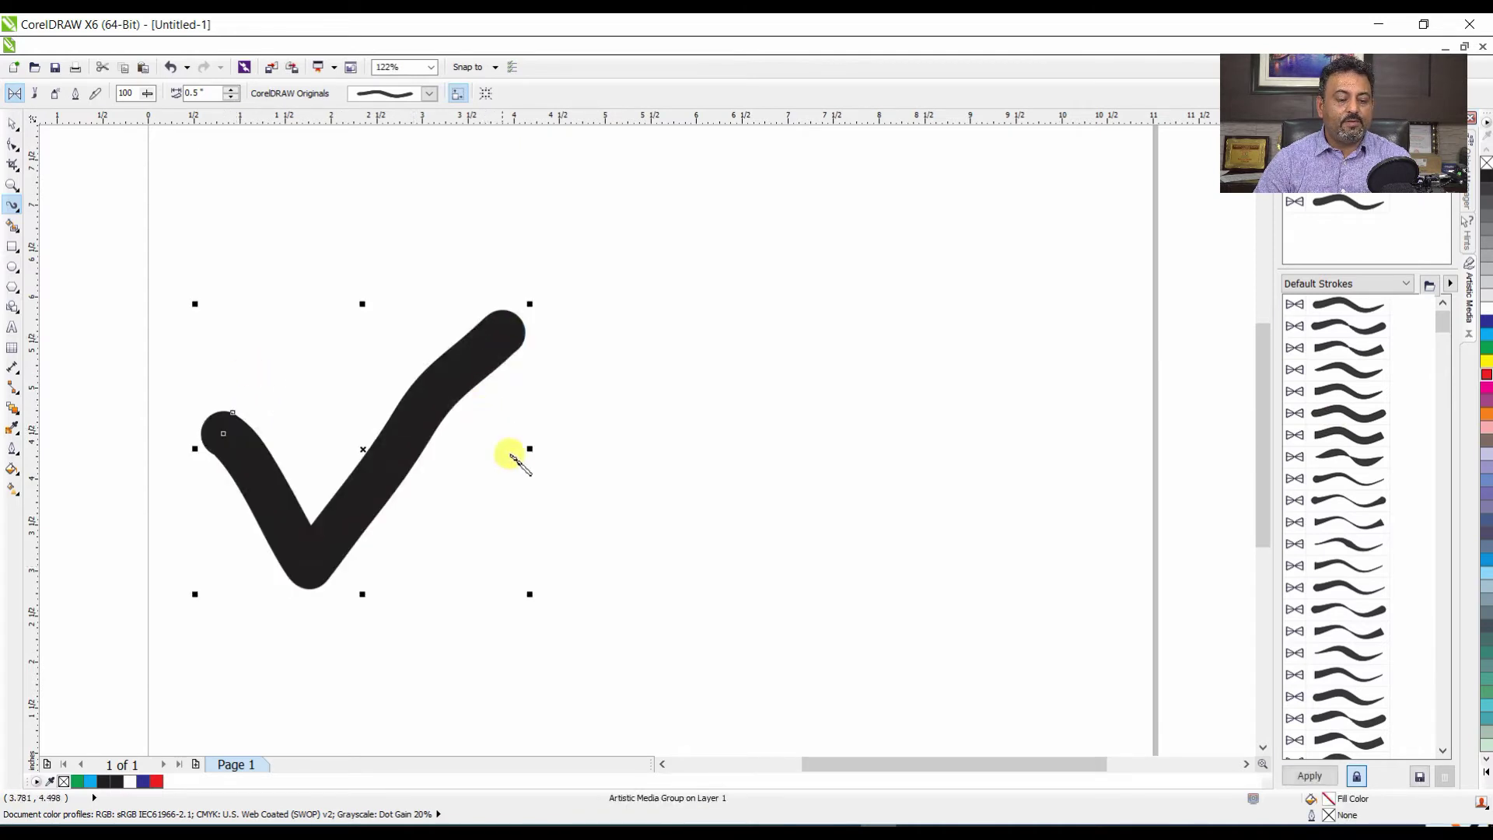
{"action": "left_click_drag", "start_coordinate": [622, 381], "coordinate": [822, 575]}
{"action": "left_click_drag", "start_coordinate": [804, 423], "coordinate": [609, 594]}
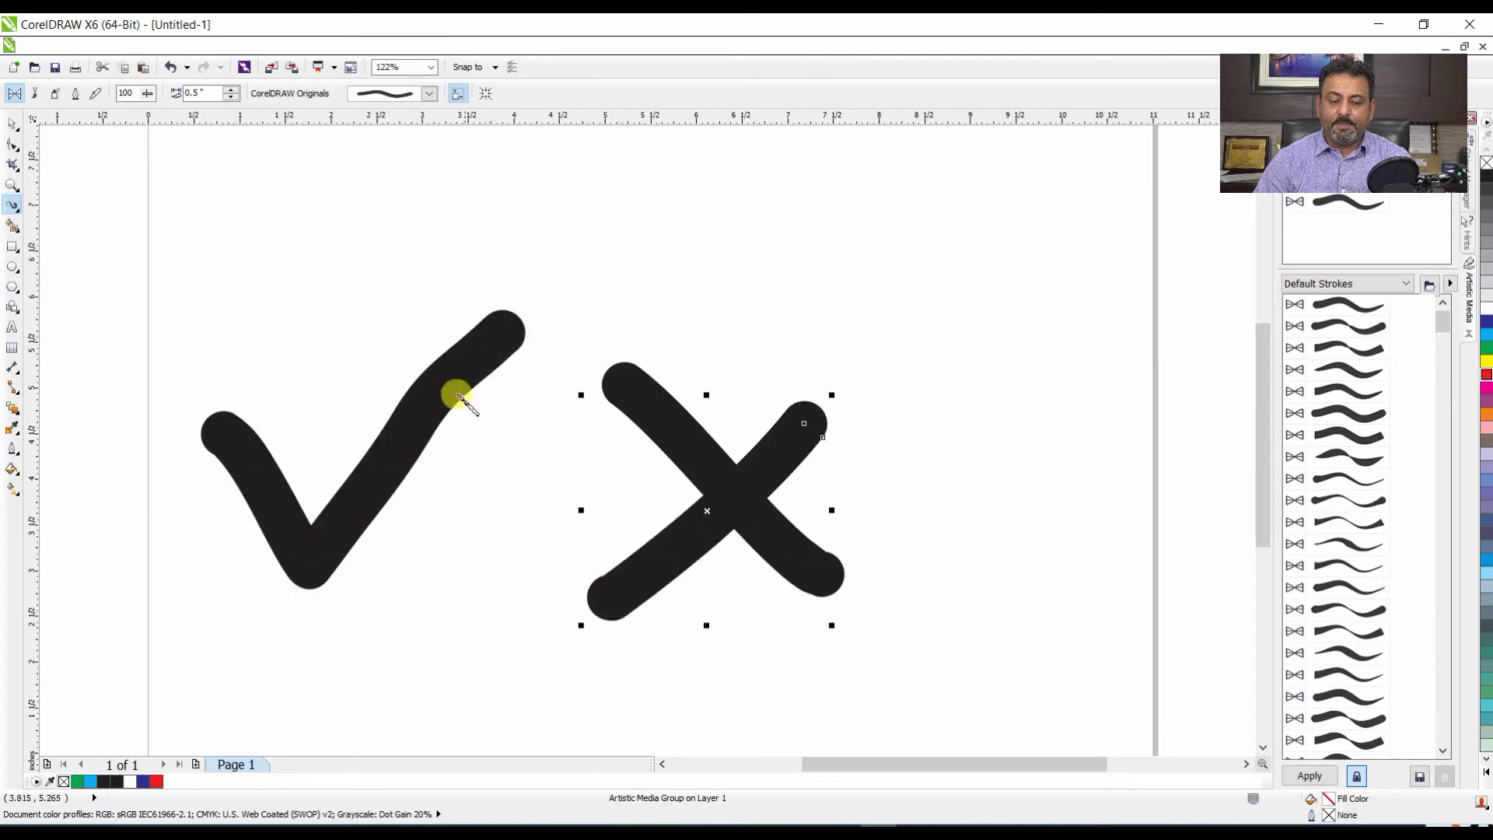
- Change the cross's second line to the first tapered stroke and draw a smaller cross above it
{"action": "left_click", "coordinate": [1339, 305]}
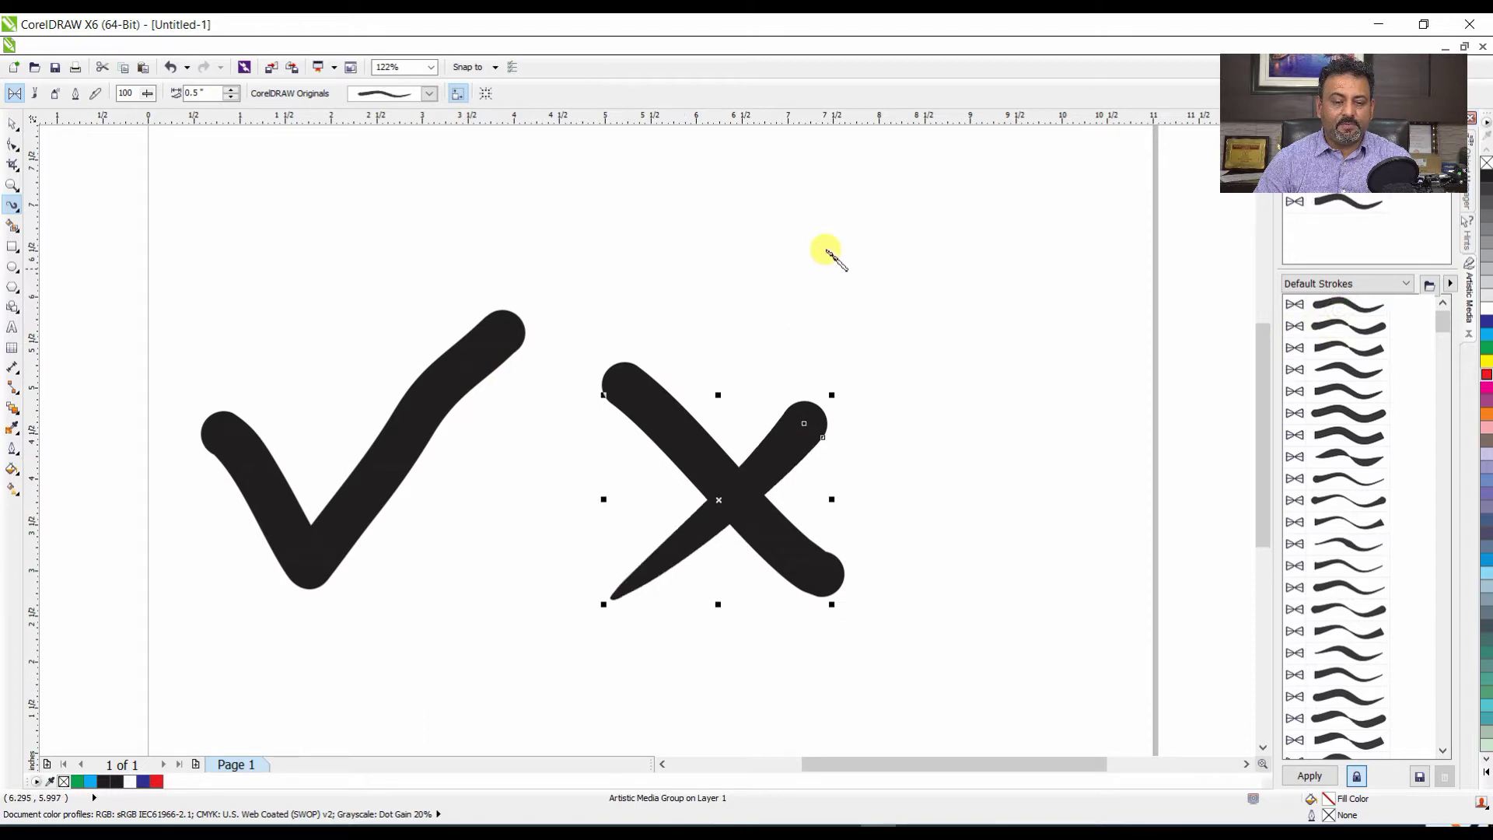
{"action": "left_click_drag", "start_coordinate": [775, 171], "coordinate": [949, 310]}
{"action": "left_click_drag", "start_coordinate": [911, 187], "coordinate": [731, 349]}
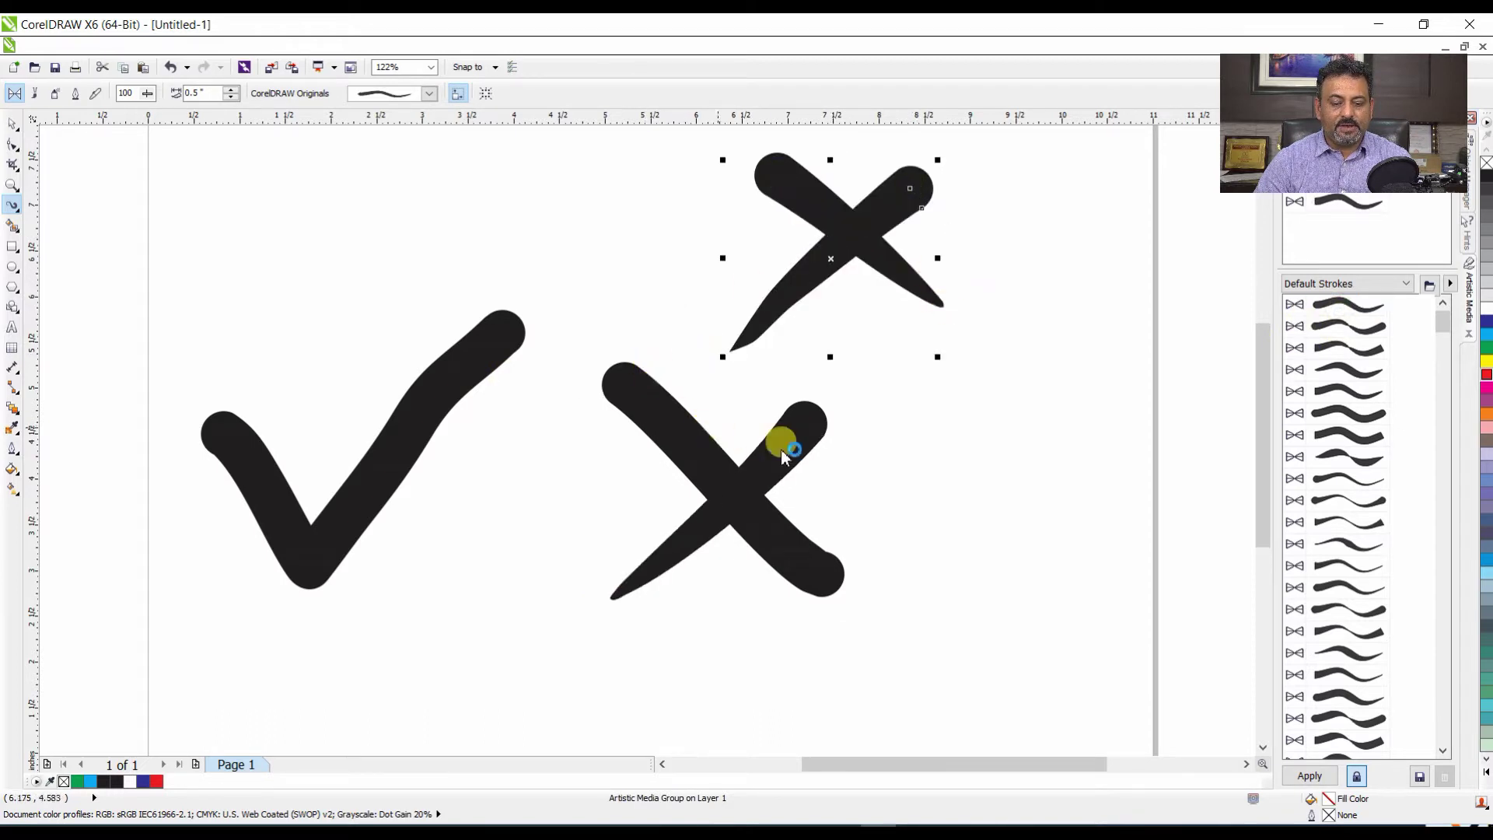
- Delete the tapered line of the lower cross and redraw it with the thick round-ended stroke
{"action": "key", "text": "space"}
{"action": "left_click", "coordinate": [783, 455]}
{"action": "key", "text": "Delete"}
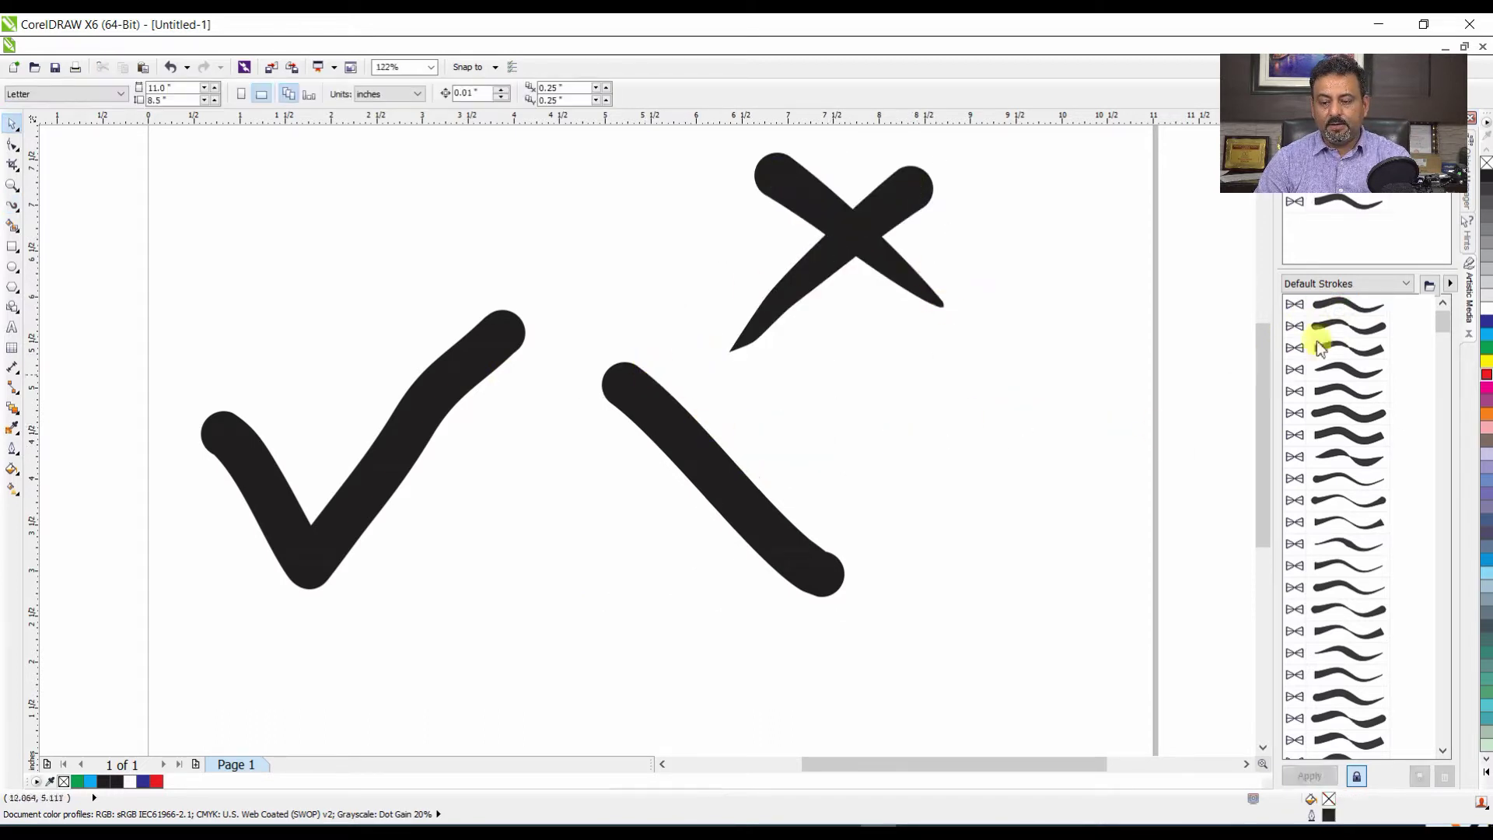
{"action": "key", "text": "space"}
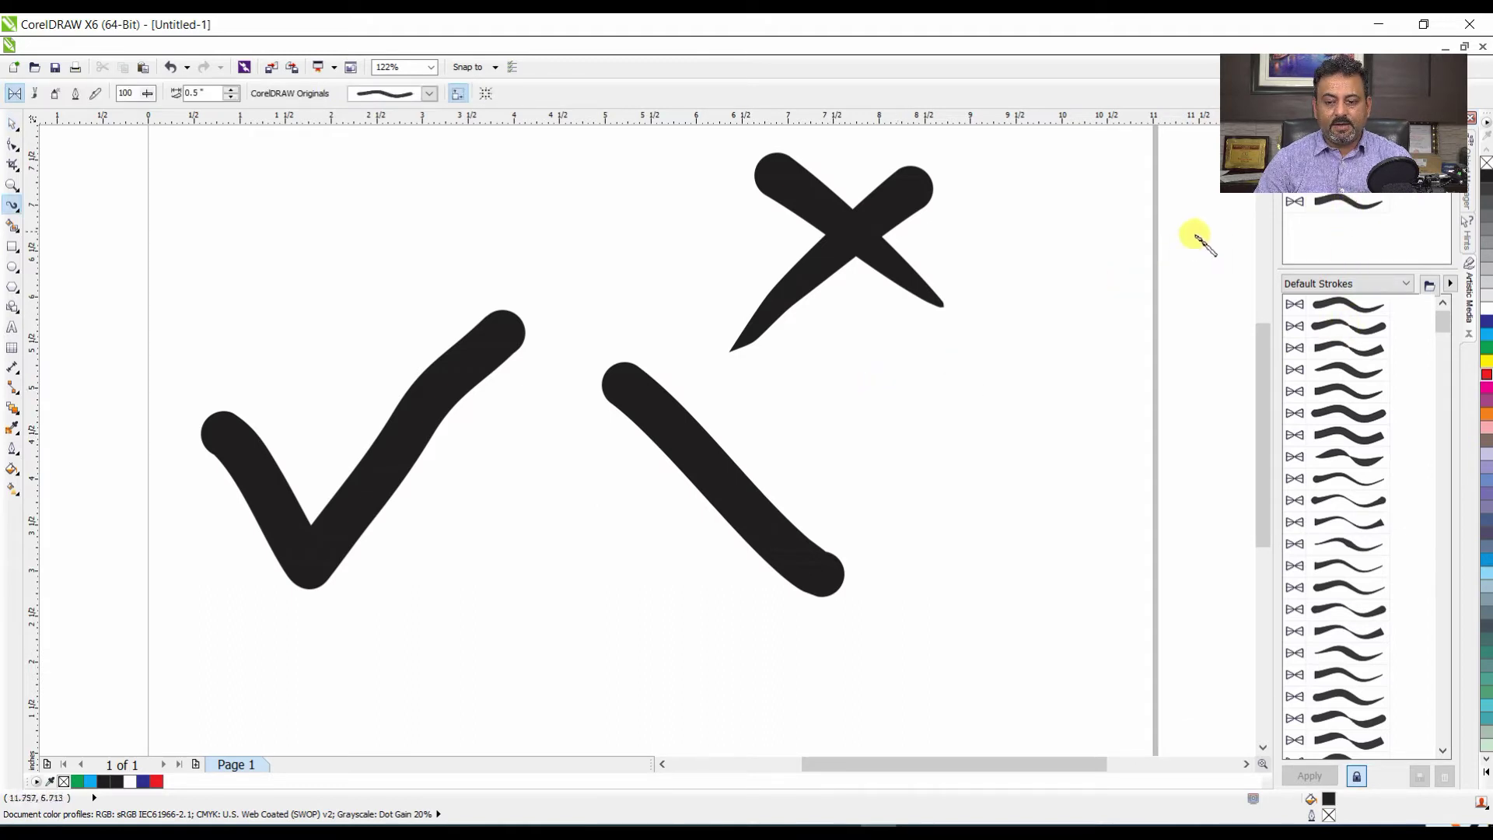
{"action": "left_click_drag", "start_coordinate": [835, 398], "coordinate": [627, 600]}
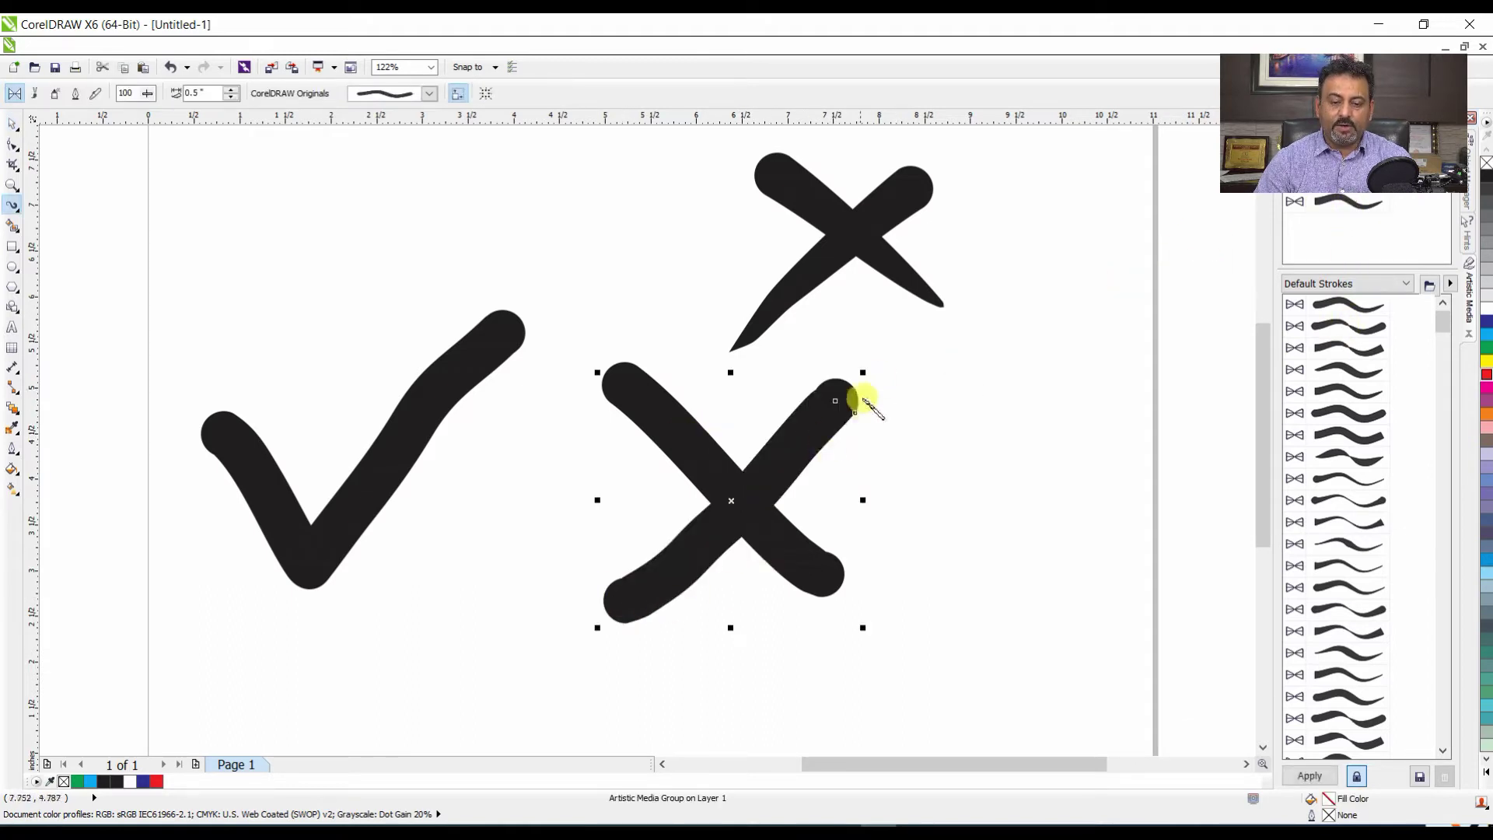
- Select all the strokes on the page and delete them
{"action": "key", "text": "space"}
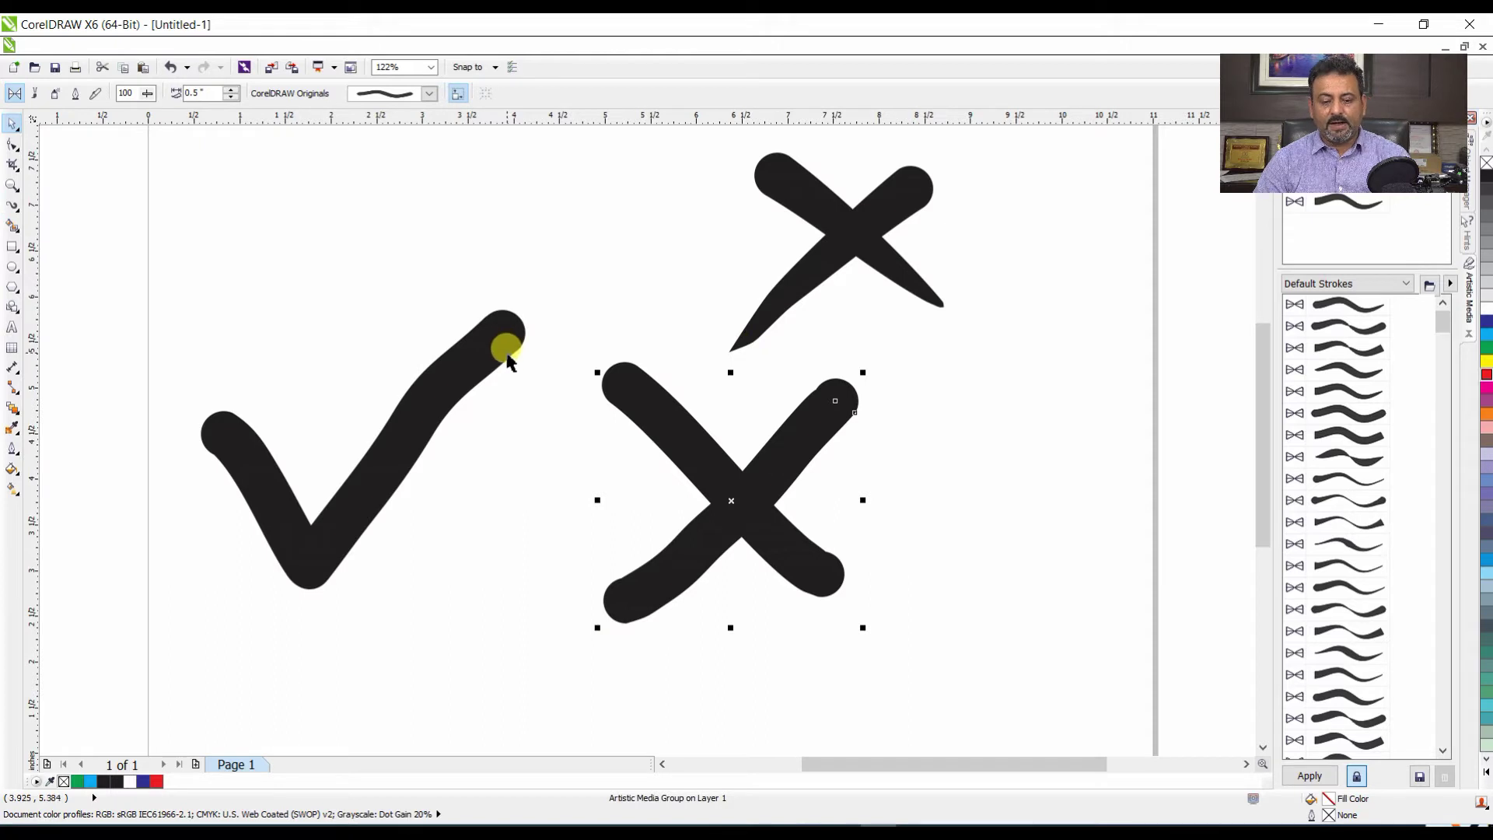
{"action": "key", "text": "ctrl+a"}
{"action": "key", "text": "Delete"}
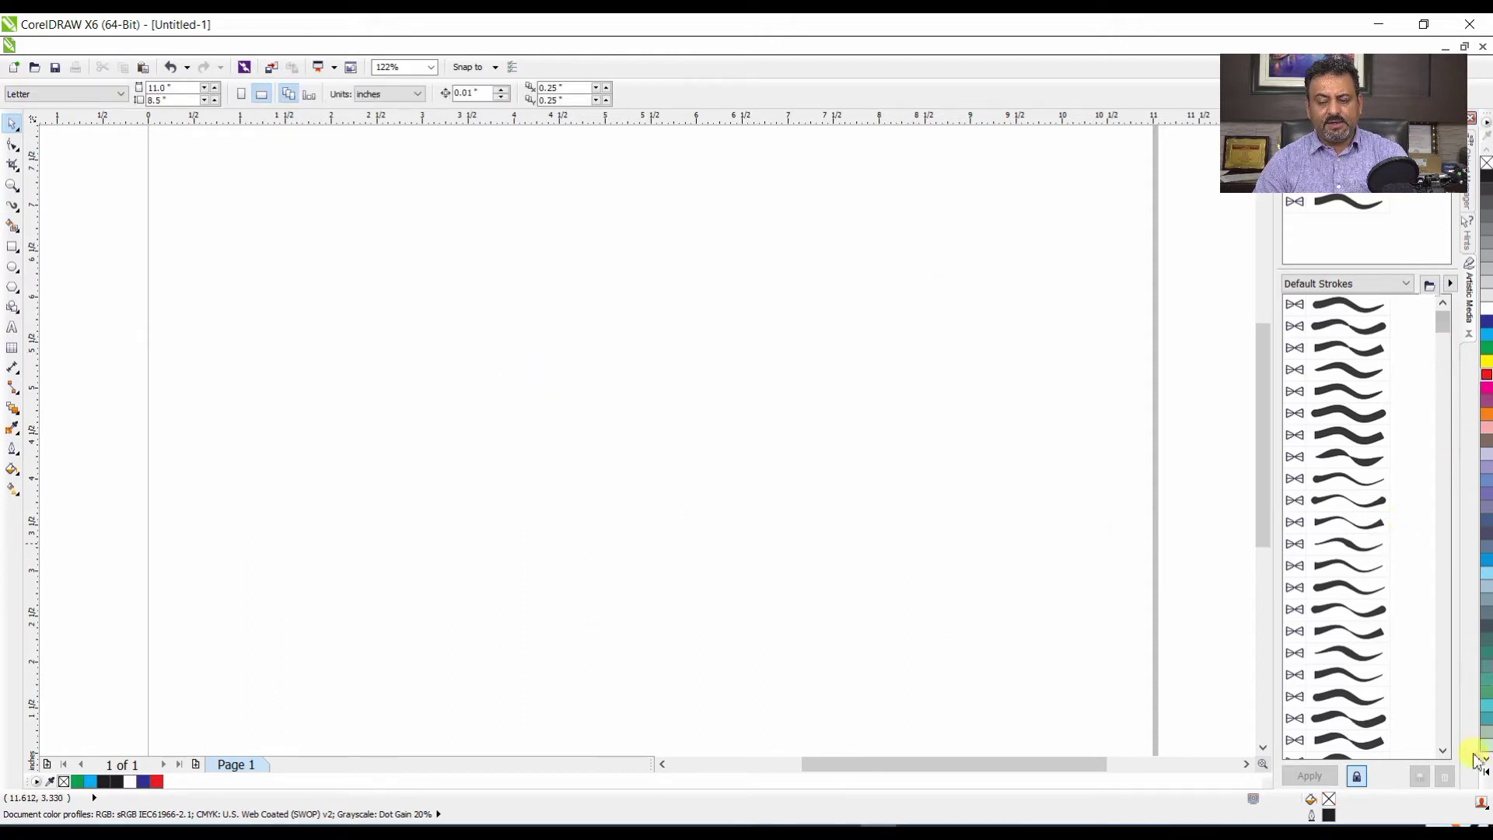
- Try the dotted brush stroke at 0.5" width with freehand strokes across the page, undoing them
{"action": "left_click", "coordinate": [1443, 751]}
{"action": "left_click", "coordinate": [1443, 751]}
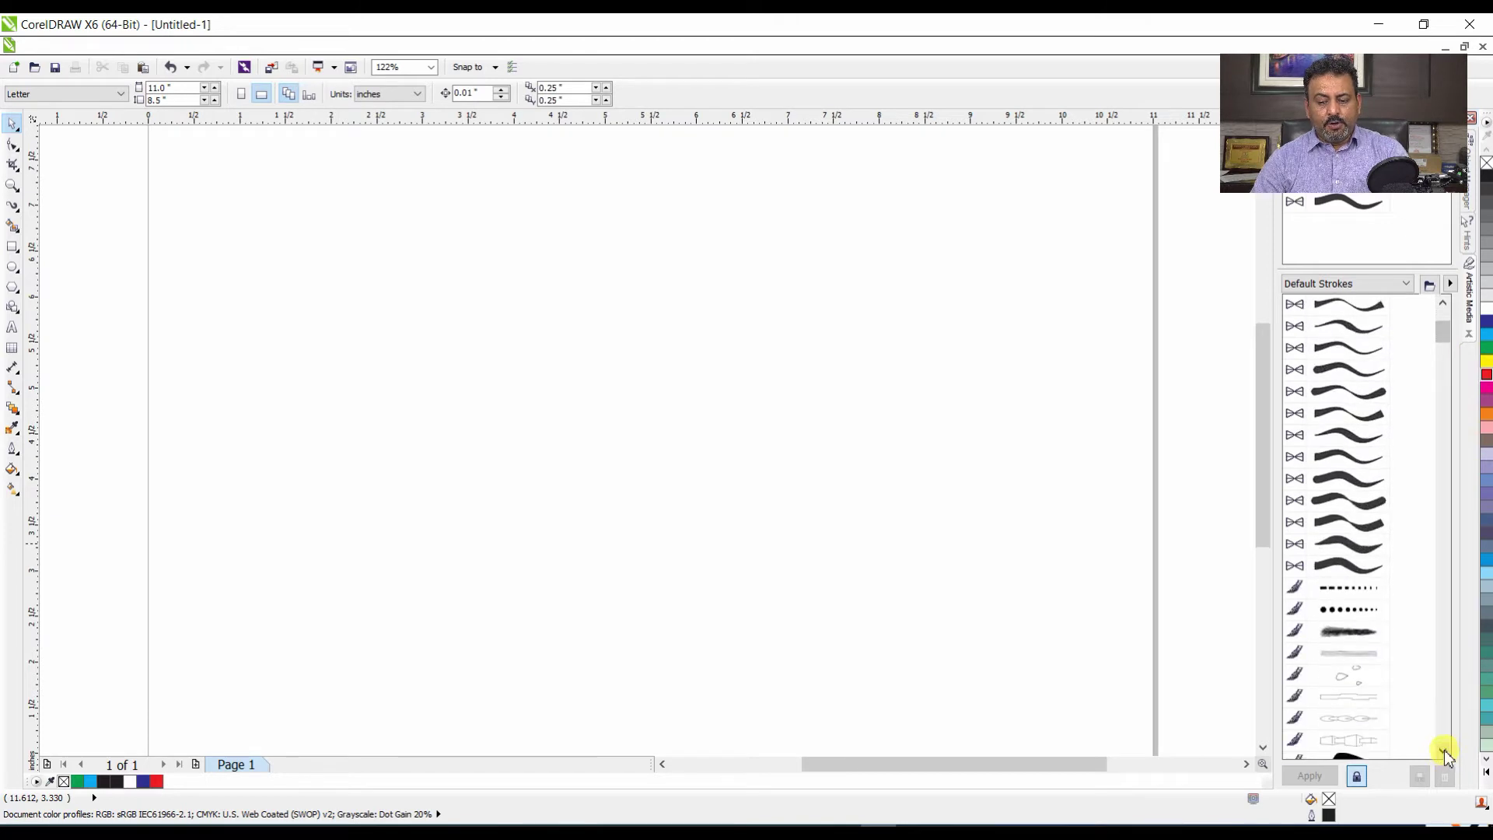
{"action": "left_click", "coordinate": [1345, 618]}
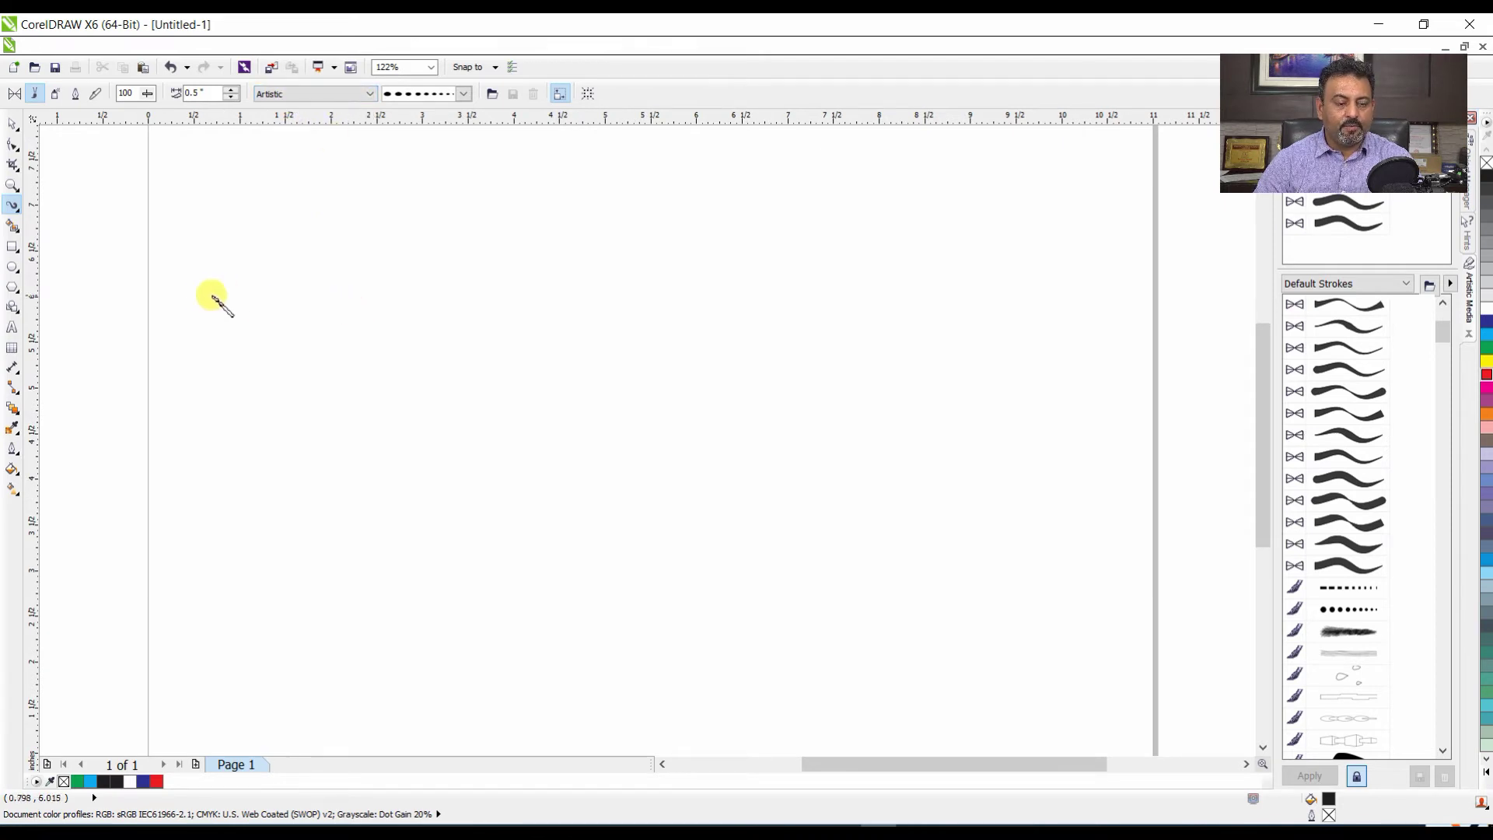
{"action": "left_click_drag", "start_coordinate": [203, 294], "coordinate": [345, 311]}
{"action": "mouse_move", "coordinate": [437, 321]}
{"action": "left_mouse_down"}
{"action": "mouse_move", "coordinate": [415, 344]}
{"action": "mouse_move", "coordinate": [315, 344]}
{"action": "mouse_move", "coordinate": [315, 368]}
{"action": "mouse_move", "coordinate": [467, 401]}
{"action": "mouse_move", "coordinate": [400, 485]}
{"action": "mouse_move", "coordinate": [336, 476]}
{"action": "left_mouse_up"}
{"action": "key", "text": "ctrl+z"}
{"action": "mouse_move", "coordinate": [248, 393]}
{"action": "left_mouse_down"}
{"action": "mouse_move", "coordinate": [377, 302]}
{"action": "mouse_move", "coordinate": [463, 496]}
{"action": "mouse_move", "coordinate": [543, 372]}
{"action": "mouse_move", "coordinate": [703, 360]}
{"action": "mouse_move", "coordinate": [866, 400]}
{"action": "mouse_move", "coordinate": [1015, 391]}
{"action": "left_mouse_up"}
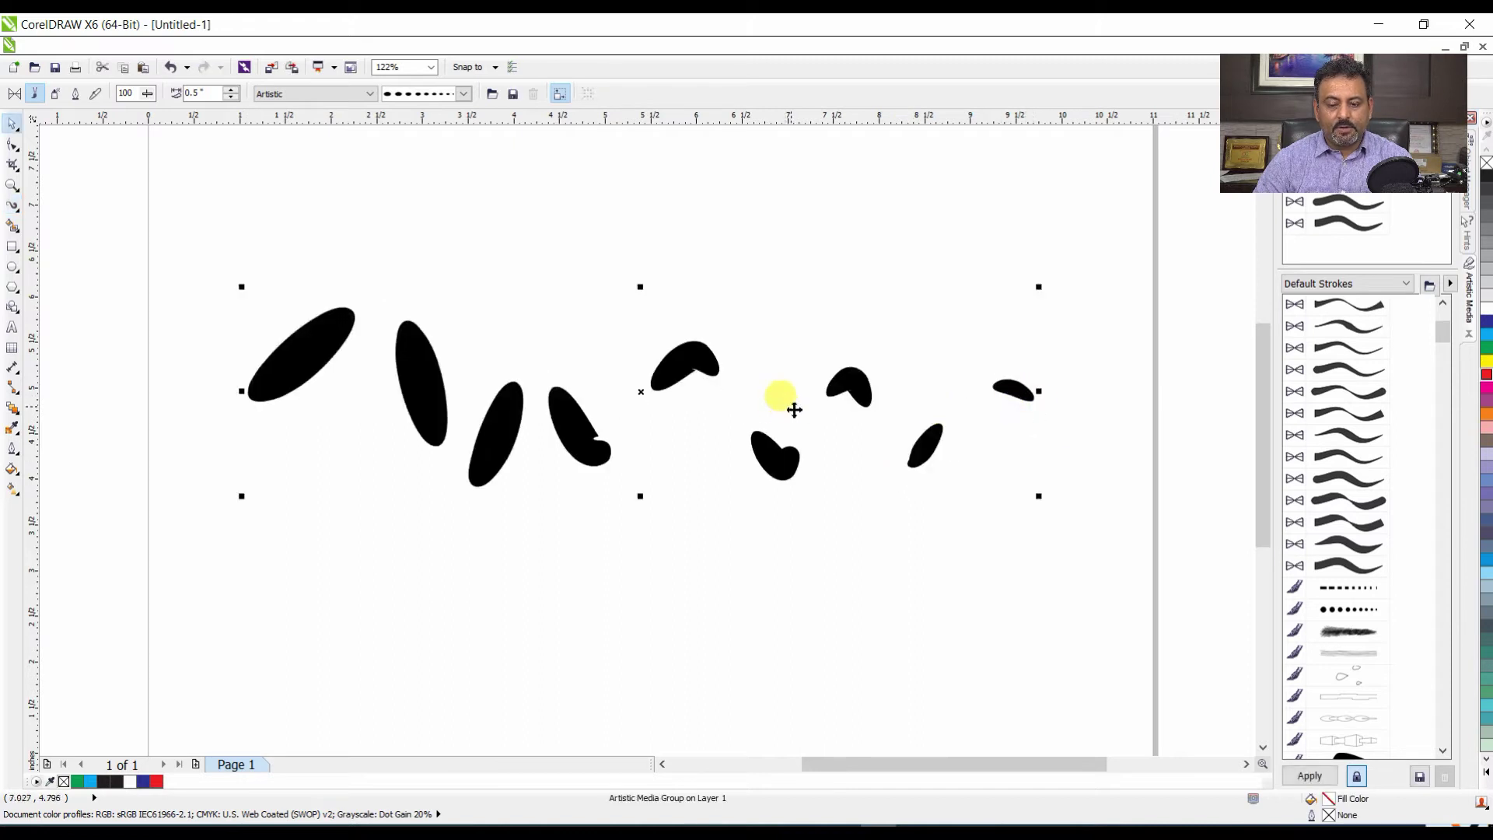
{"action": "key", "text": "ctrl+z"}
- Set the stroke width to 0.2" and draw three wavy dotted strokes, the last two with freehand smoothing at 53
{"action": "left_click", "coordinate": [1354, 595]}
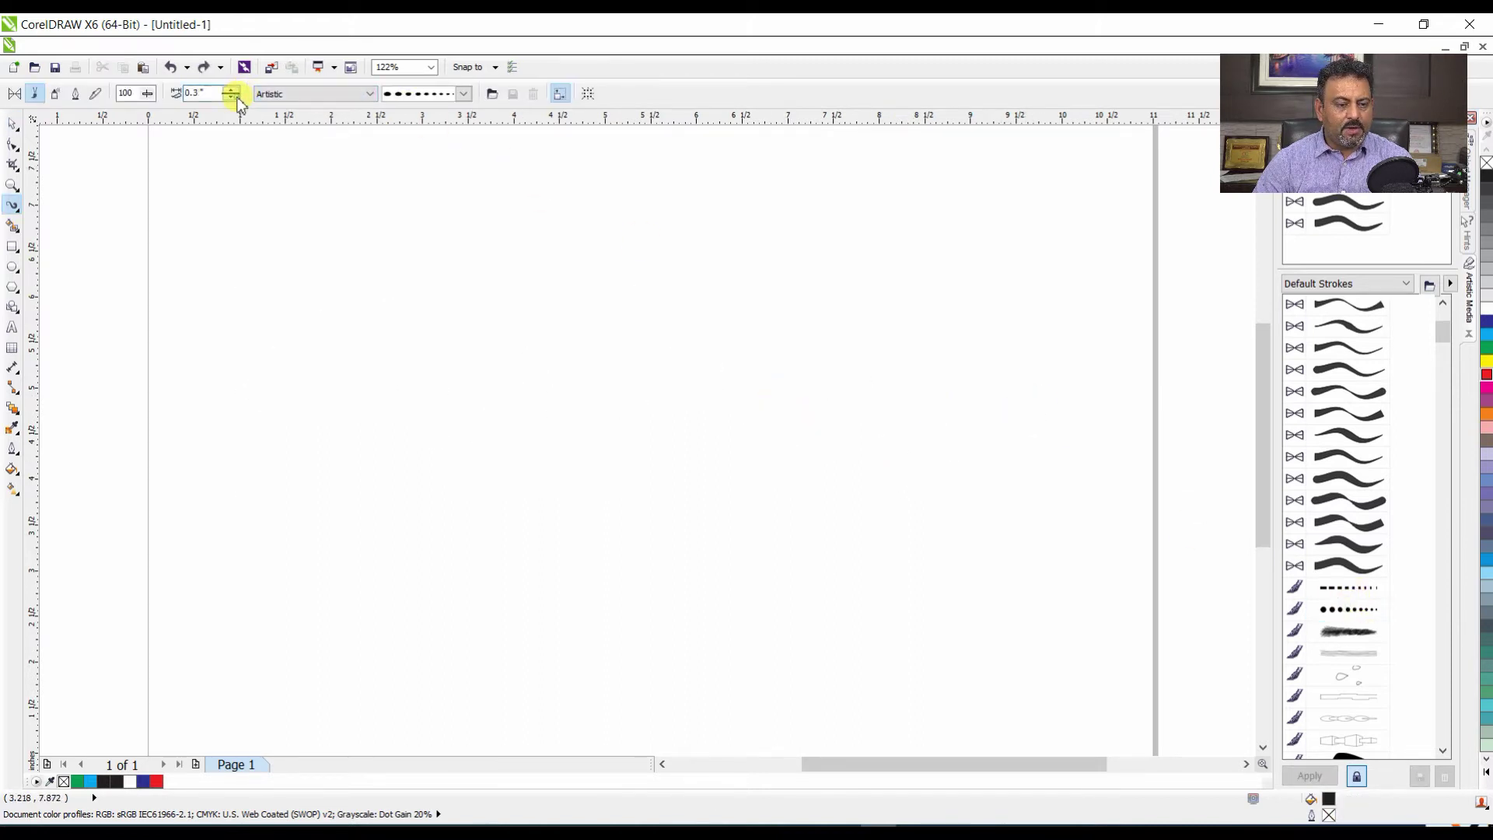
{"action": "left_click_drag", "start_coordinate": [148, 325], "coordinate": [720, 378]}
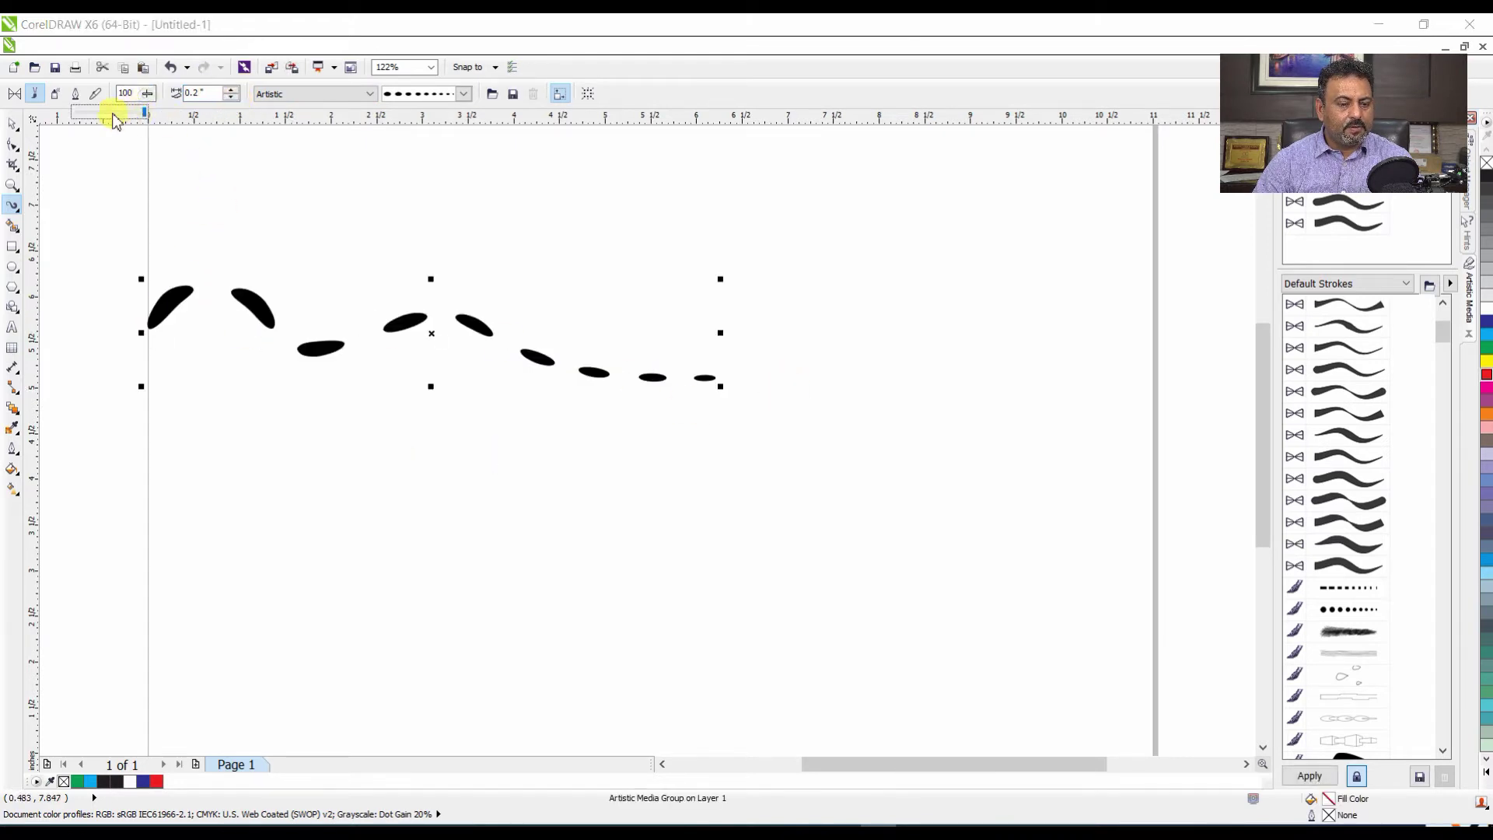
{"action": "left_click_drag", "start_coordinate": [207, 186], "coordinate": [562, 227]}
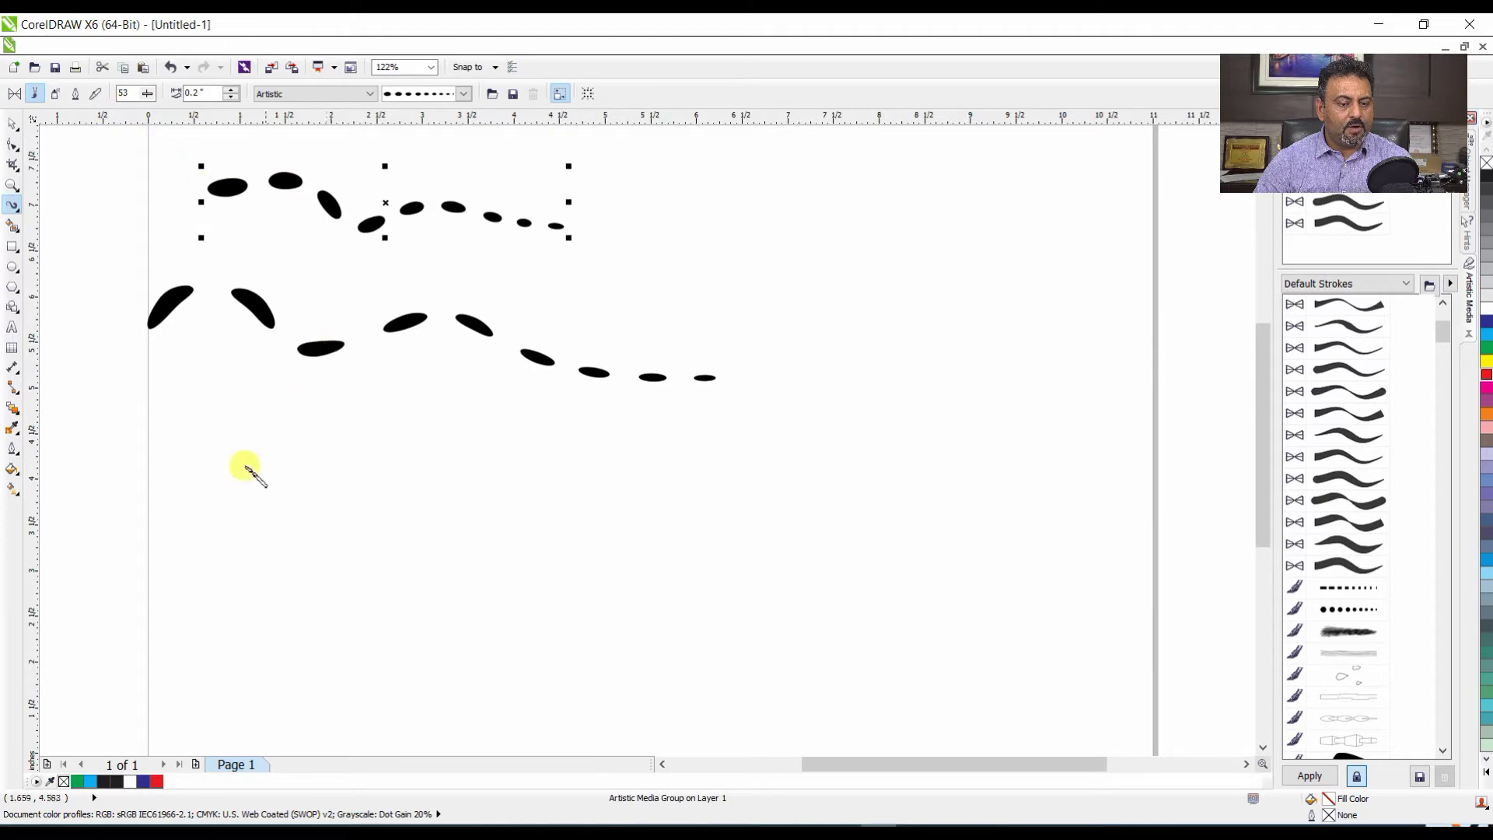
{"action": "left_click_drag", "start_coordinate": [237, 470], "coordinate": [626, 466]}
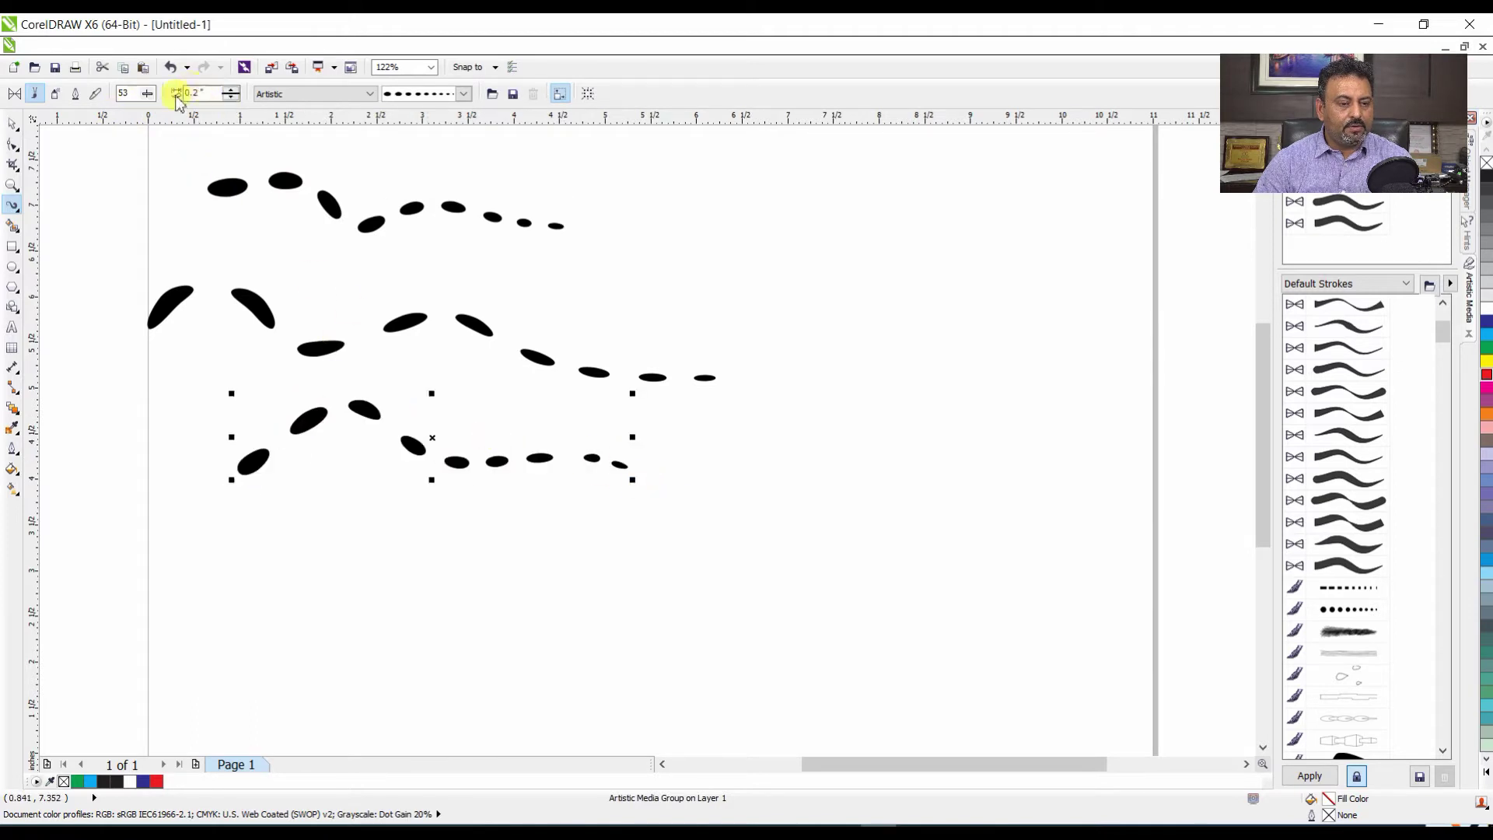
- Draw one more dotted stroke with freehand smoothing at 24, and delete all strokes from the page
{"action": "left_click_drag", "start_coordinate": [149, 96], "coordinate": [133, 118]}
{"action": "mouse_move", "coordinate": [435, 255]}
{"action": "left_mouse_down"}
{"action": "mouse_move", "coordinate": [523, 256]}
{"action": "mouse_move", "coordinate": [847, 321]}
{"action": "left_mouse_up"}
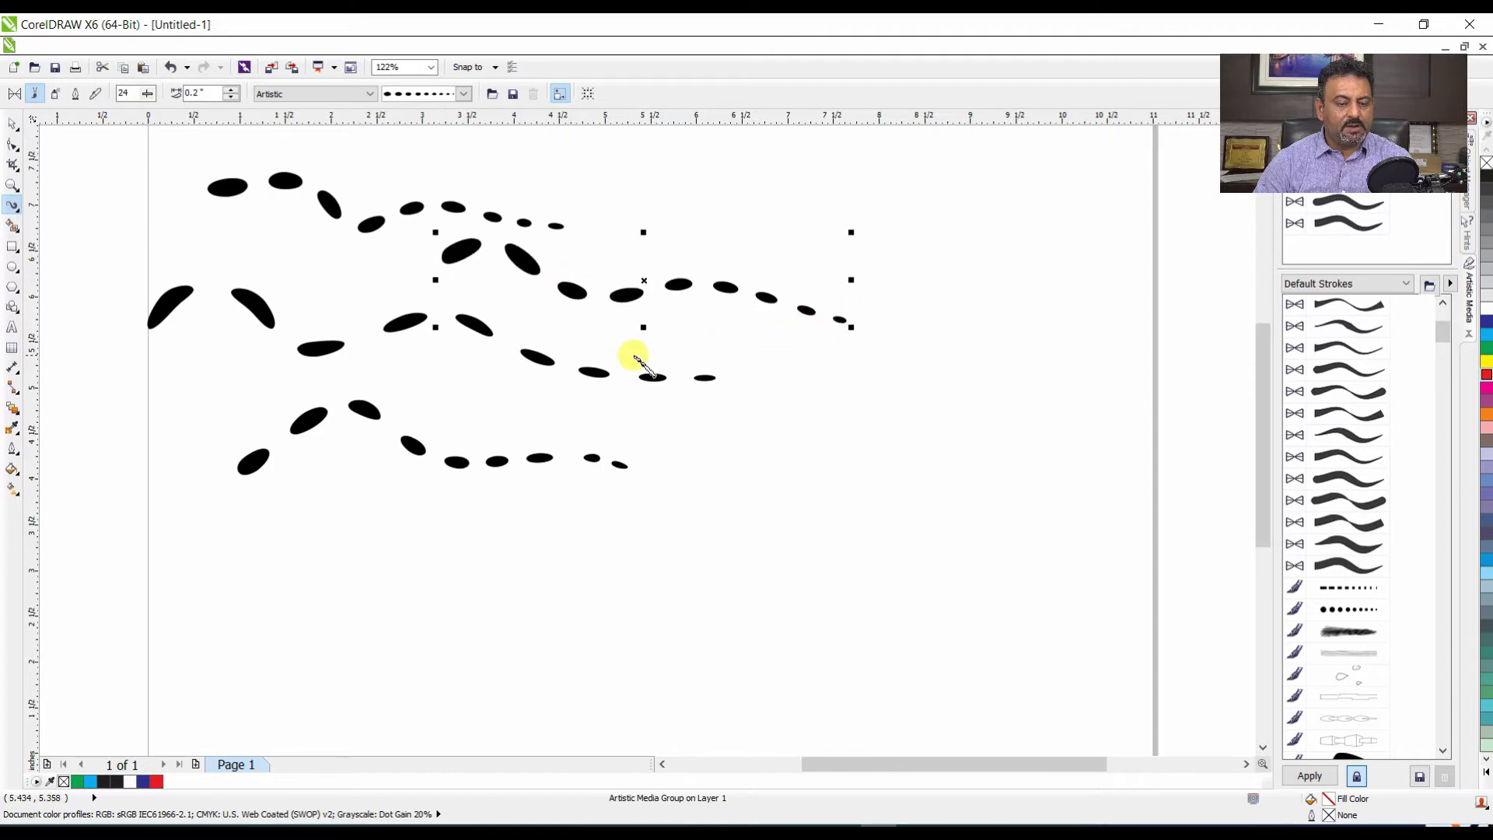
{"action": "key", "text": "space"}
{"action": "key", "text": "ctrl+a"}
{"action": "key", "text": "Delete"}
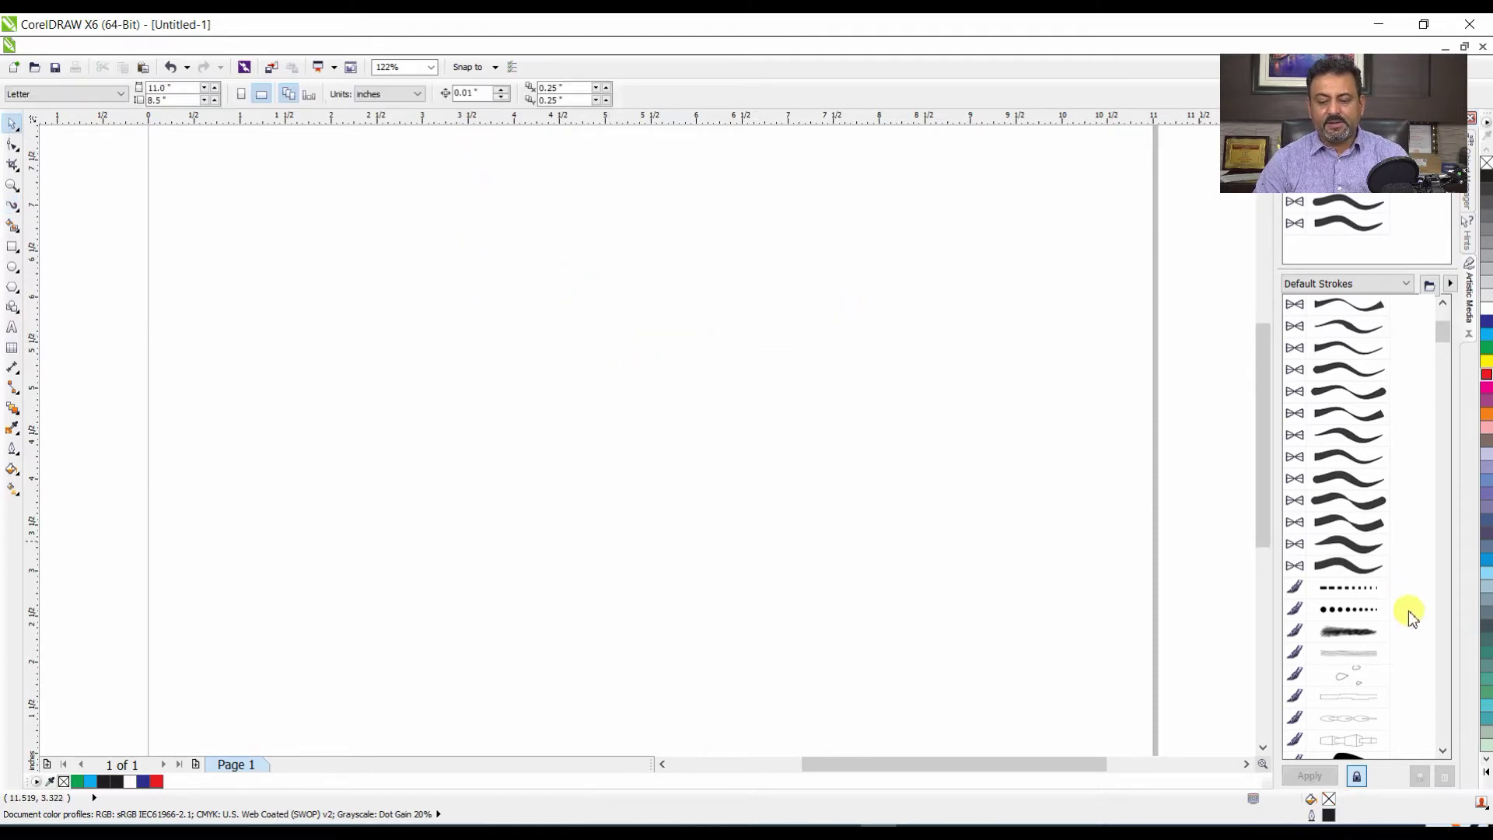
- Draw a large five-pointed star in one freehand stroke with the diamond-chain brush stroke and deselect it
{"action": "scroll", "coordinate": [1443, 343], "scroll_direction": "down", "scroll_amount": 7}
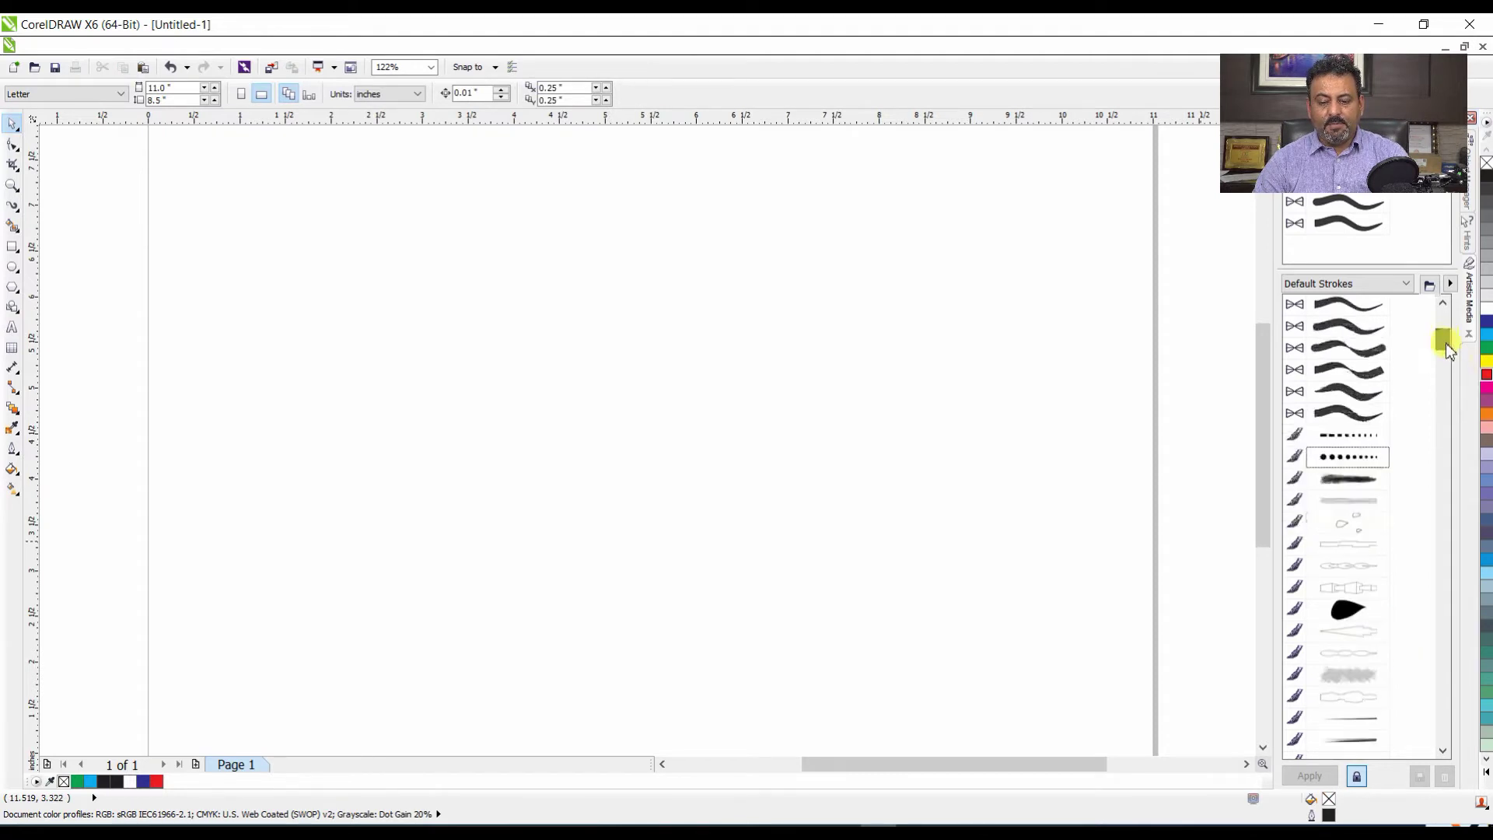
{"action": "left_click_drag", "start_coordinate": [1448, 357], "coordinate": [1452, 389]}
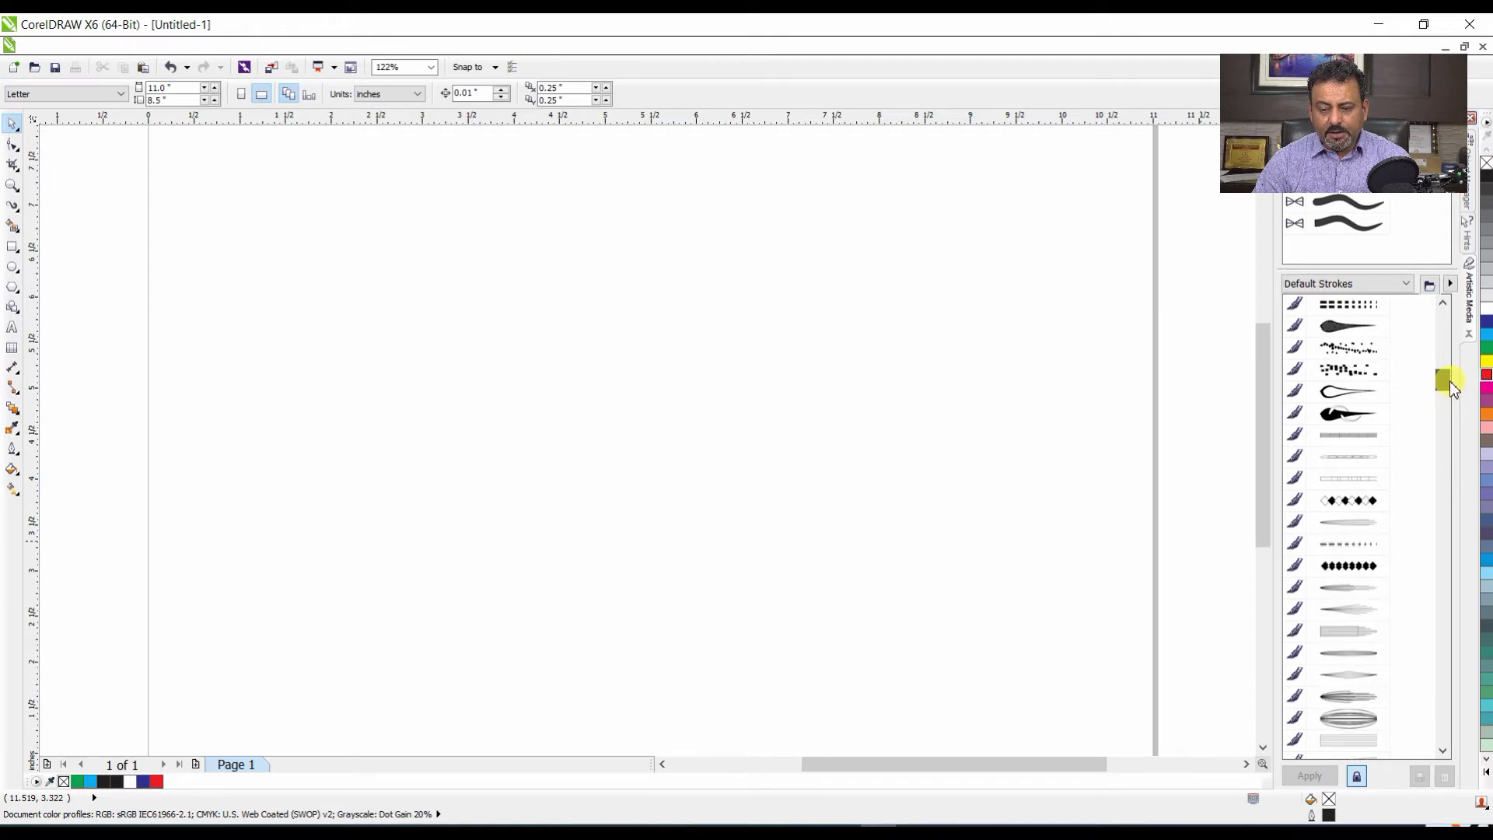
{"action": "left_click", "coordinate": [1354, 501]}
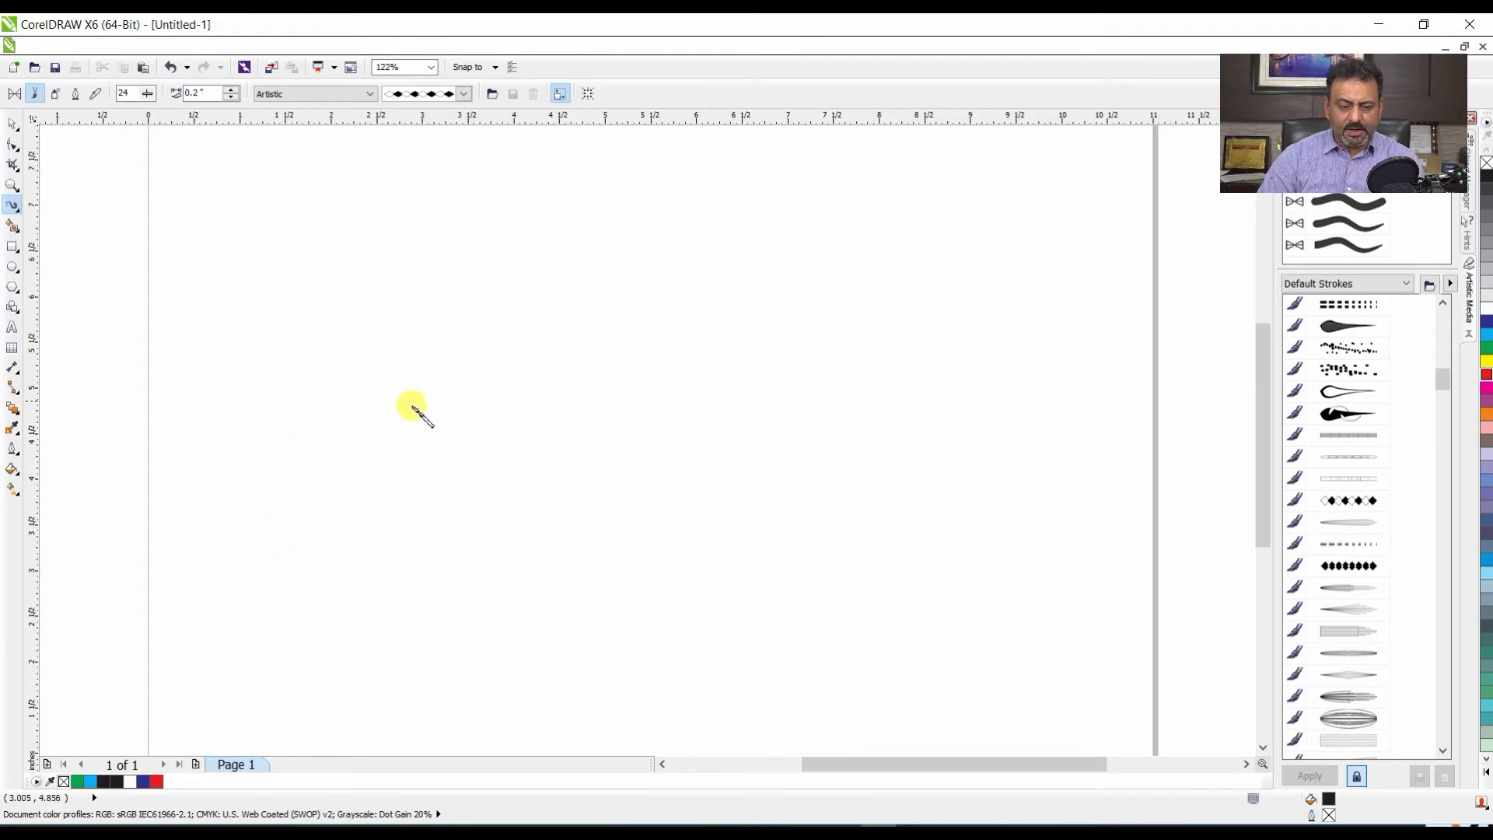
{"action": "mouse_move", "coordinate": [398, 571]}
{"action": "left_mouse_down"}
{"action": "mouse_move", "coordinate": [584, 297]}
{"action": "mouse_move", "coordinate": [676, 516]}
{"action": "mouse_move", "coordinate": [448, 420]}
{"action": "mouse_move", "coordinate": [786, 360]}
{"action": "mouse_move", "coordinate": [536, 516]}
{"action": "mouse_move", "coordinate": [406, 573]}
{"action": "mouse_move", "coordinate": [426, 582]}
{"action": "left_mouse_up"}
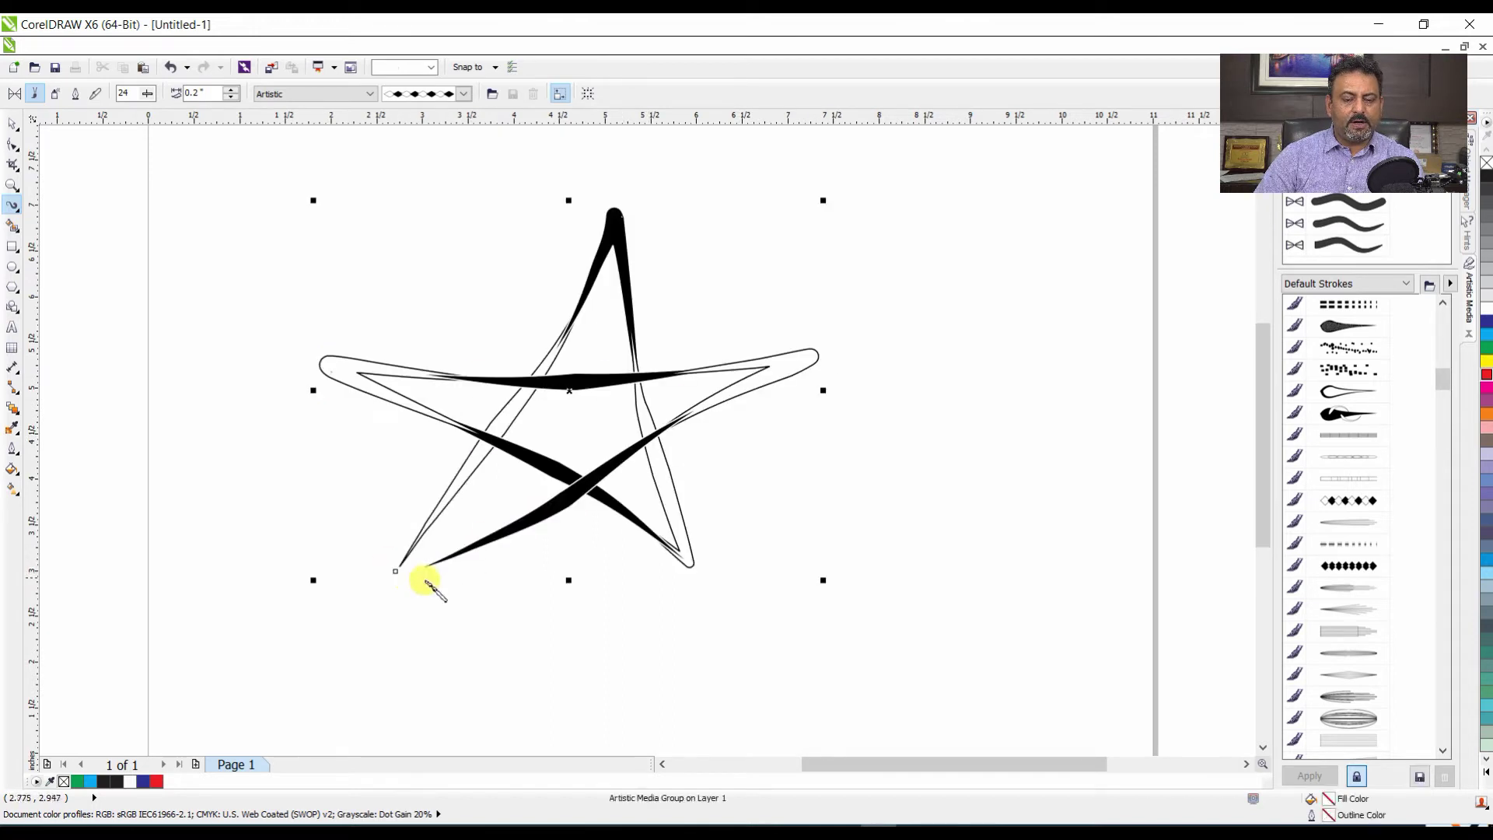
{"action": "key", "text": "space"}
{"action": "left_click", "coordinate": [804, 231]}
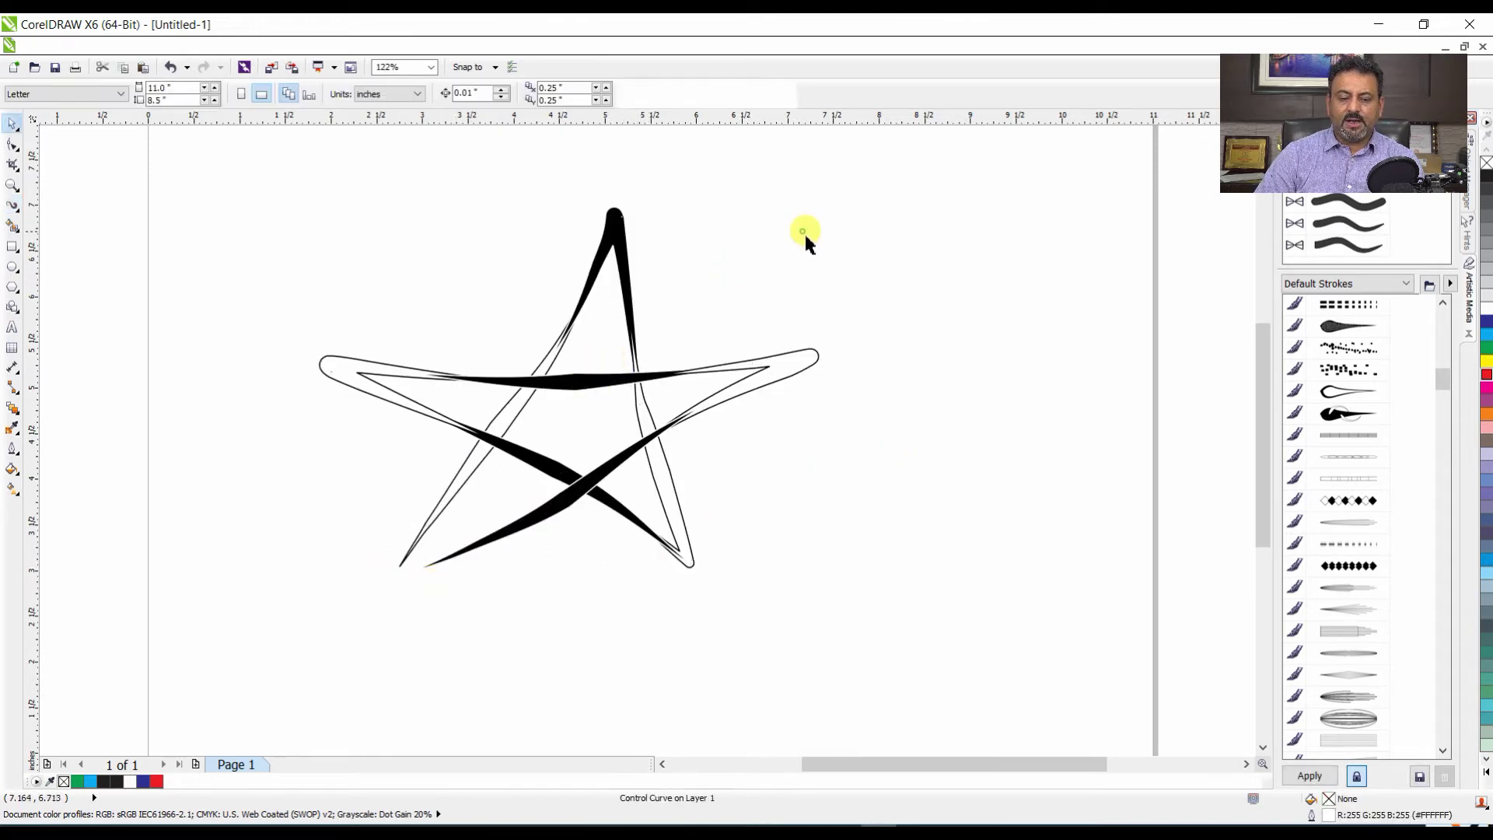
- Add the artistic text STAR in Arial beside the star and enlarge it to about 10.1 inches wide
{"action": "left_click", "coordinate": [12, 327]}
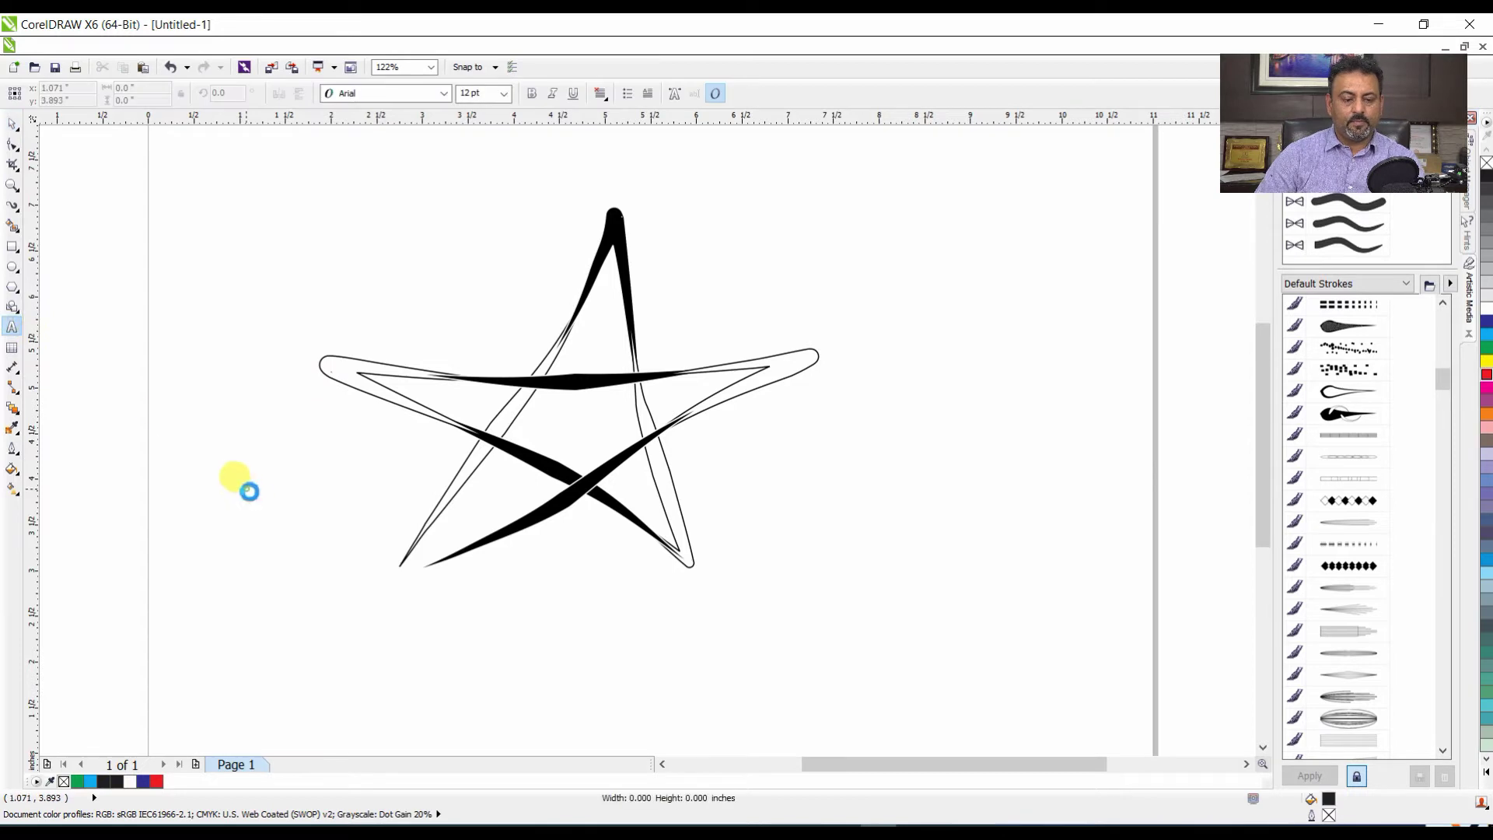
{"action": "left_click", "coordinate": [246, 475]}
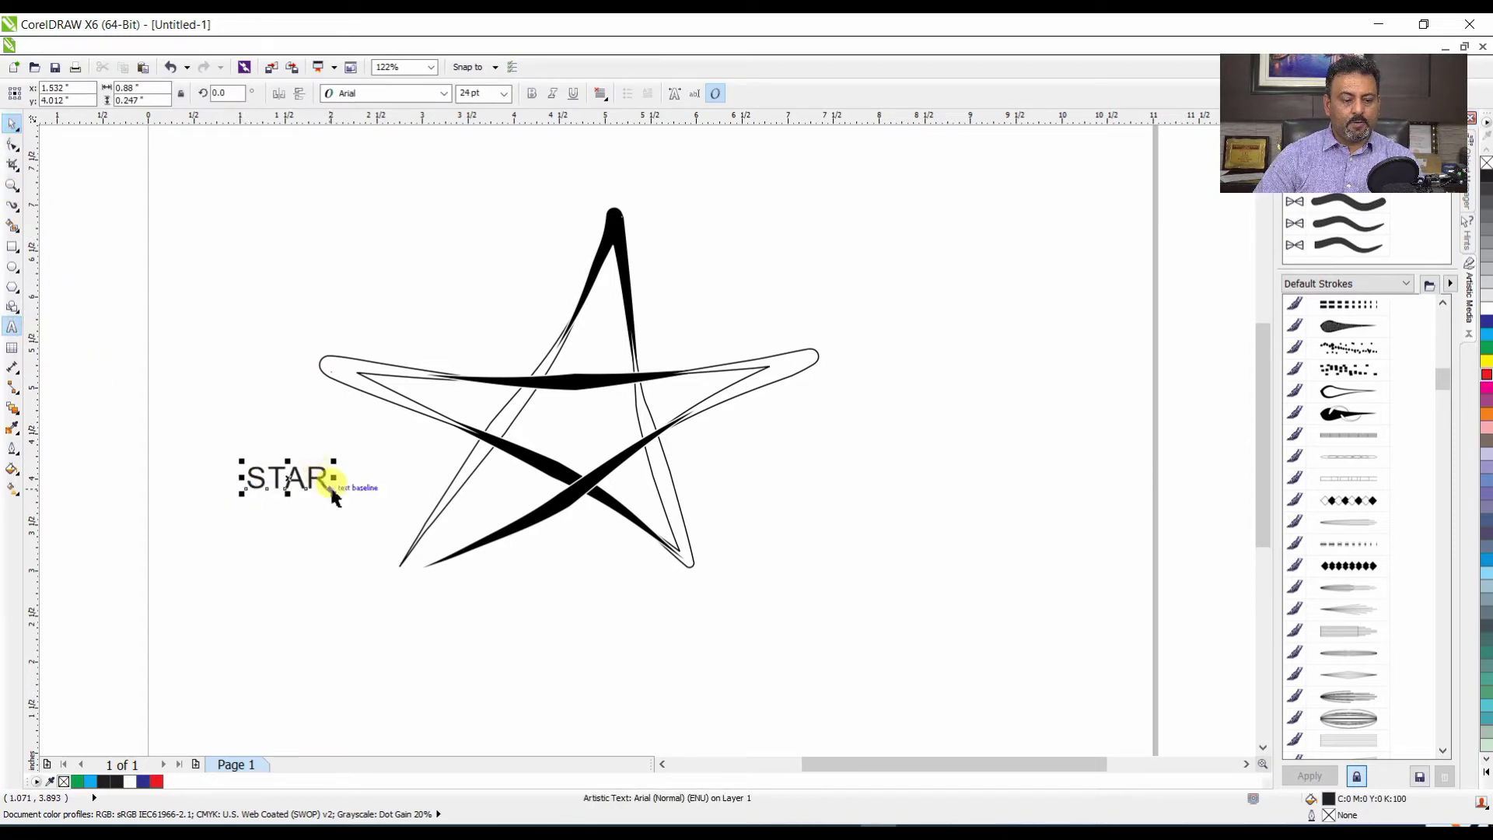
{"action": "left_click_drag", "start_coordinate": [332, 489], "coordinate": [746, 636]}
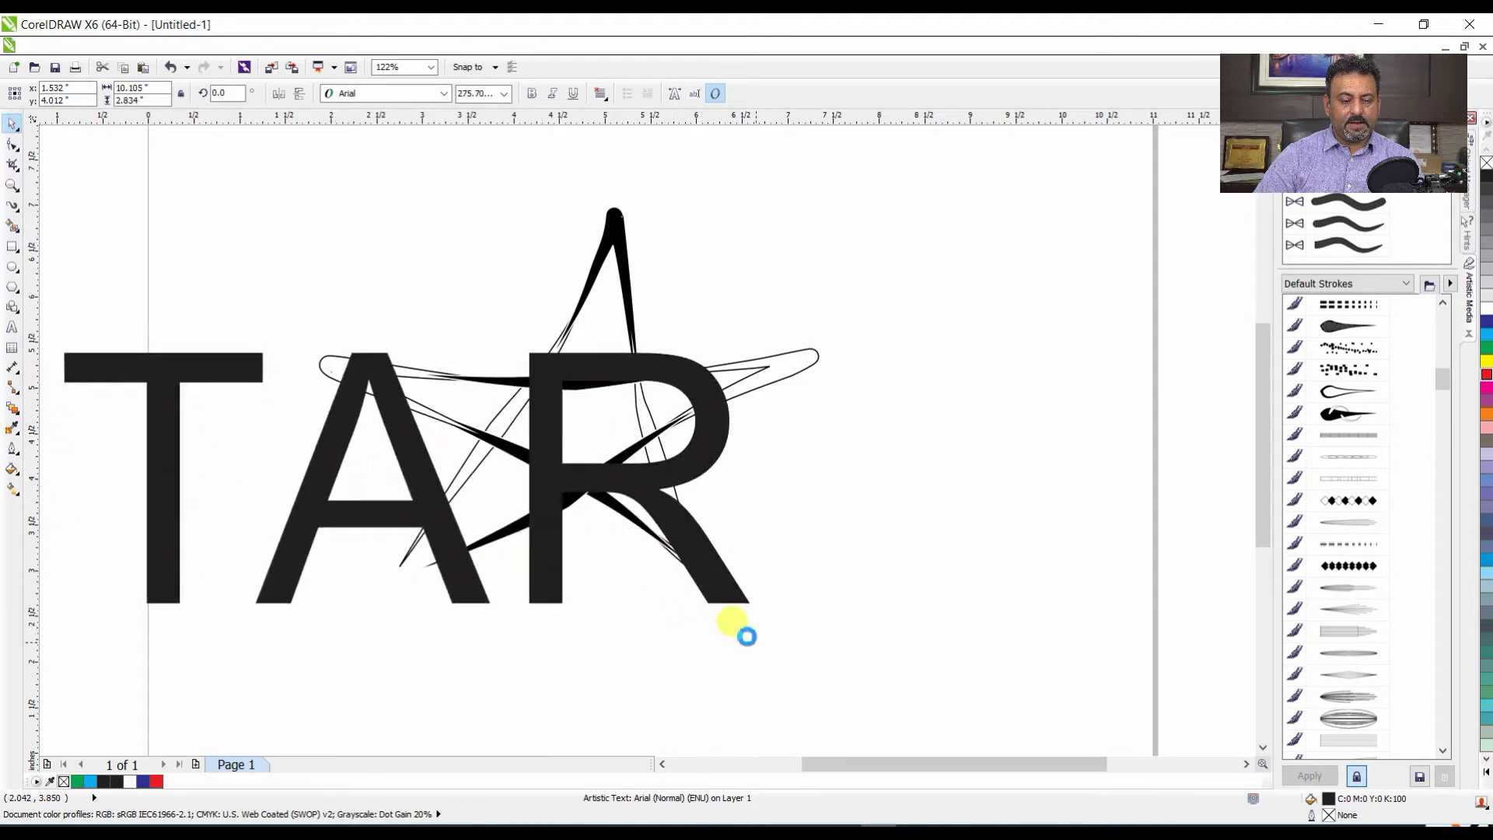
- Move the STAR text over the drawn star and replace its letter A with blank space
{"action": "left_click_drag", "start_coordinate": [527, 500], "coordinate": [823, 464]}
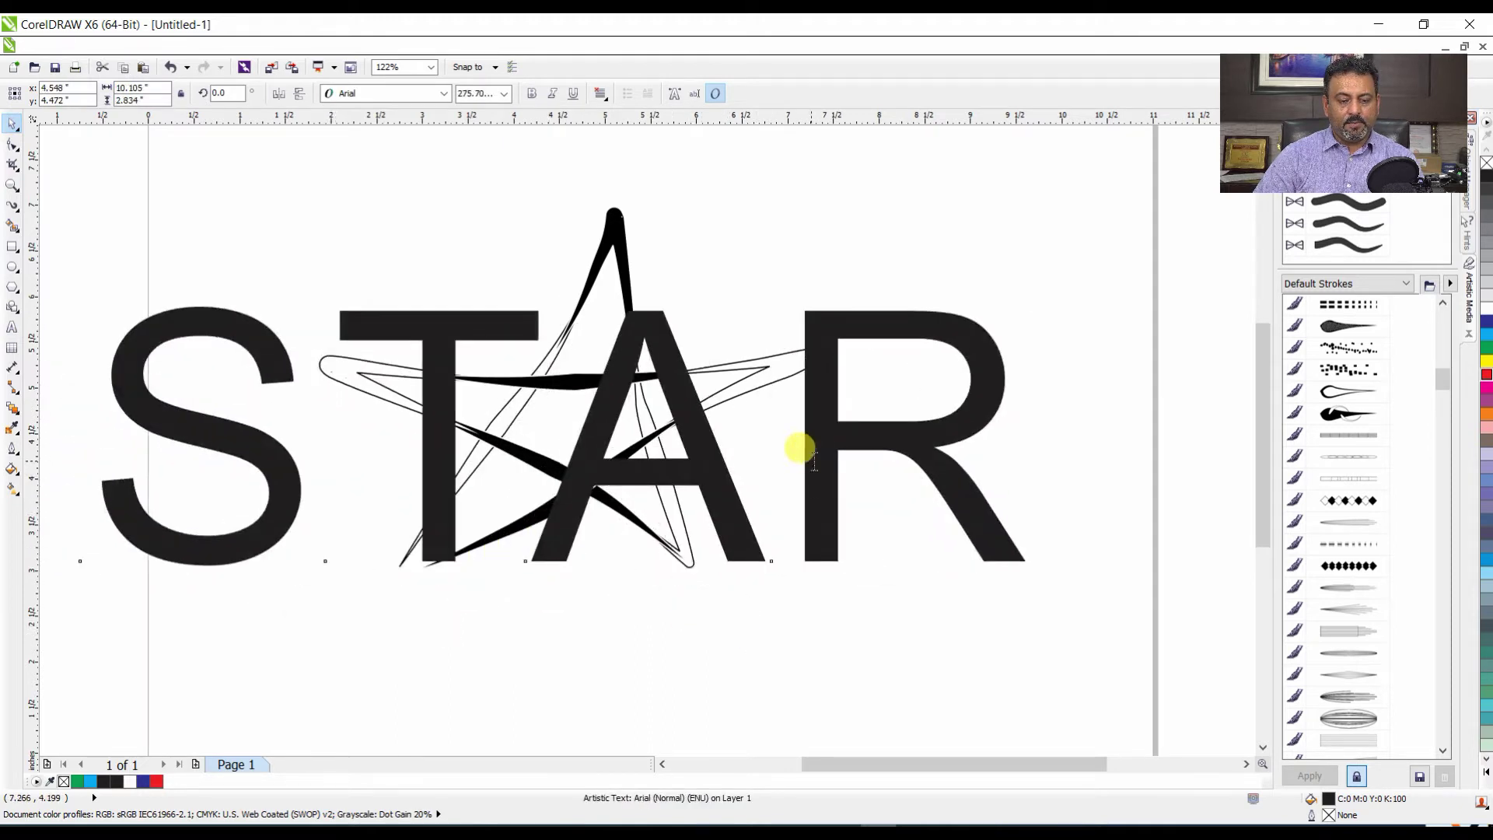
{"action": "left_click", "coordinate": [814, 461]}
{"action": "left_click_drag", "start_coordinate": [559, 427], "coordinate": [684, 438]}
{"action": "left_click", "coordinate": [683, 438]}
{"action": "double_click", "coordinate": [792, 458]}
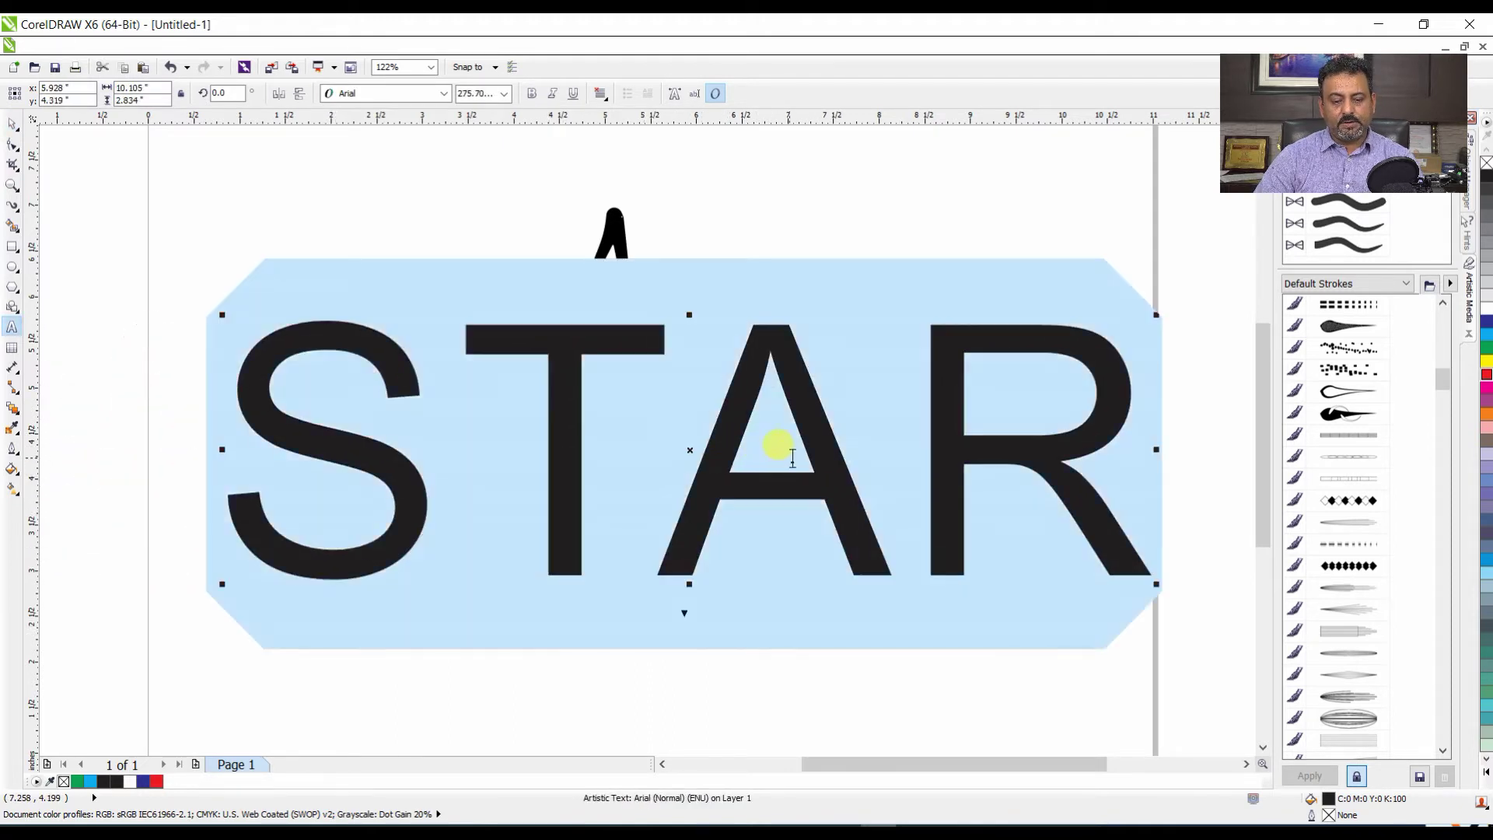
{"action": "left_click", "coordinate": [873, 466]}
{"action": "key", "text": "BackSpace"}
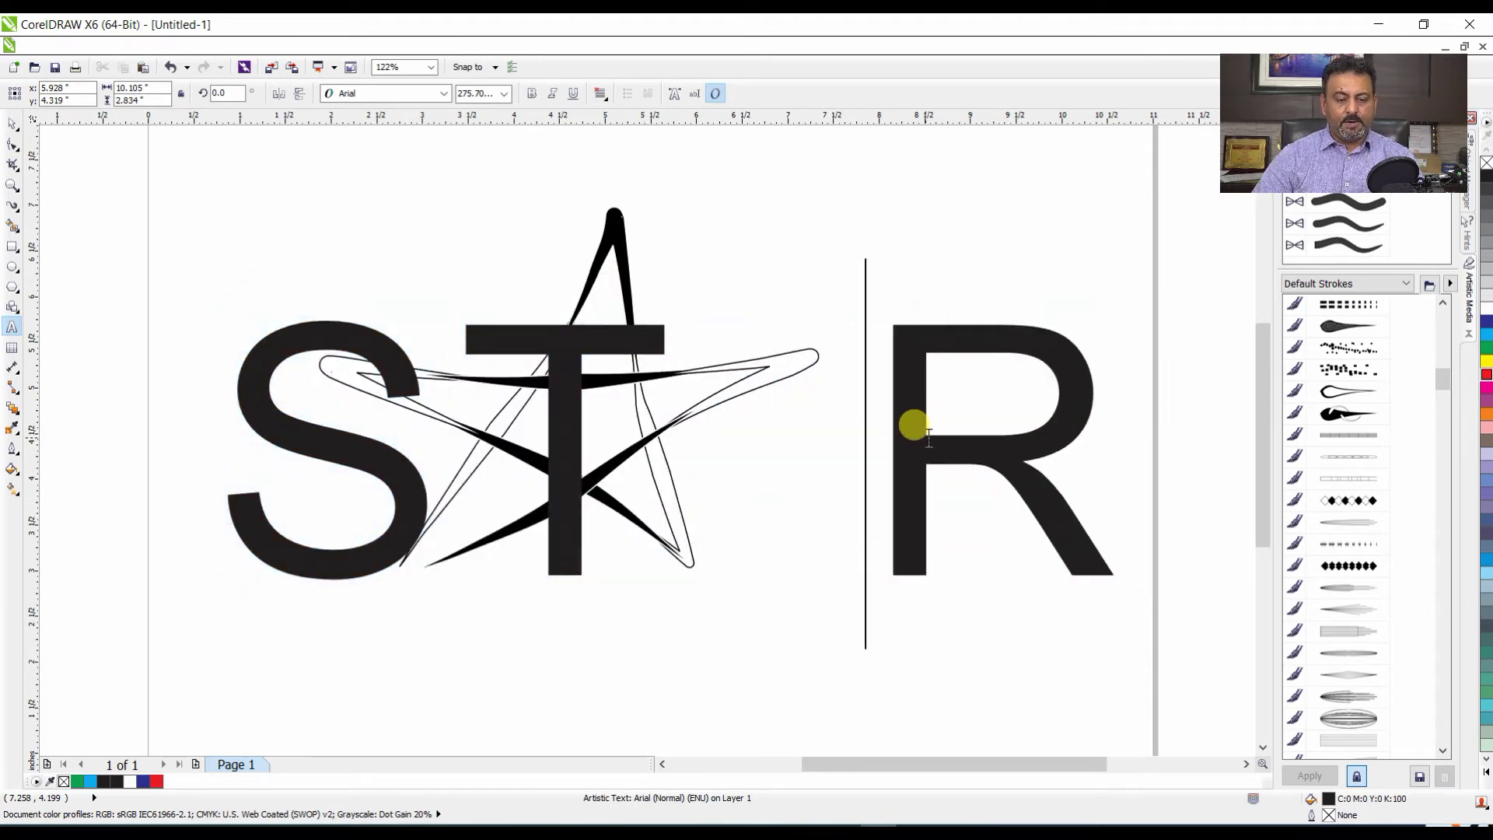
- Reposition the text so the drawn star sits in the gap between the letters T and R
{"action": "left_click", "coordinate": [12, 125]}
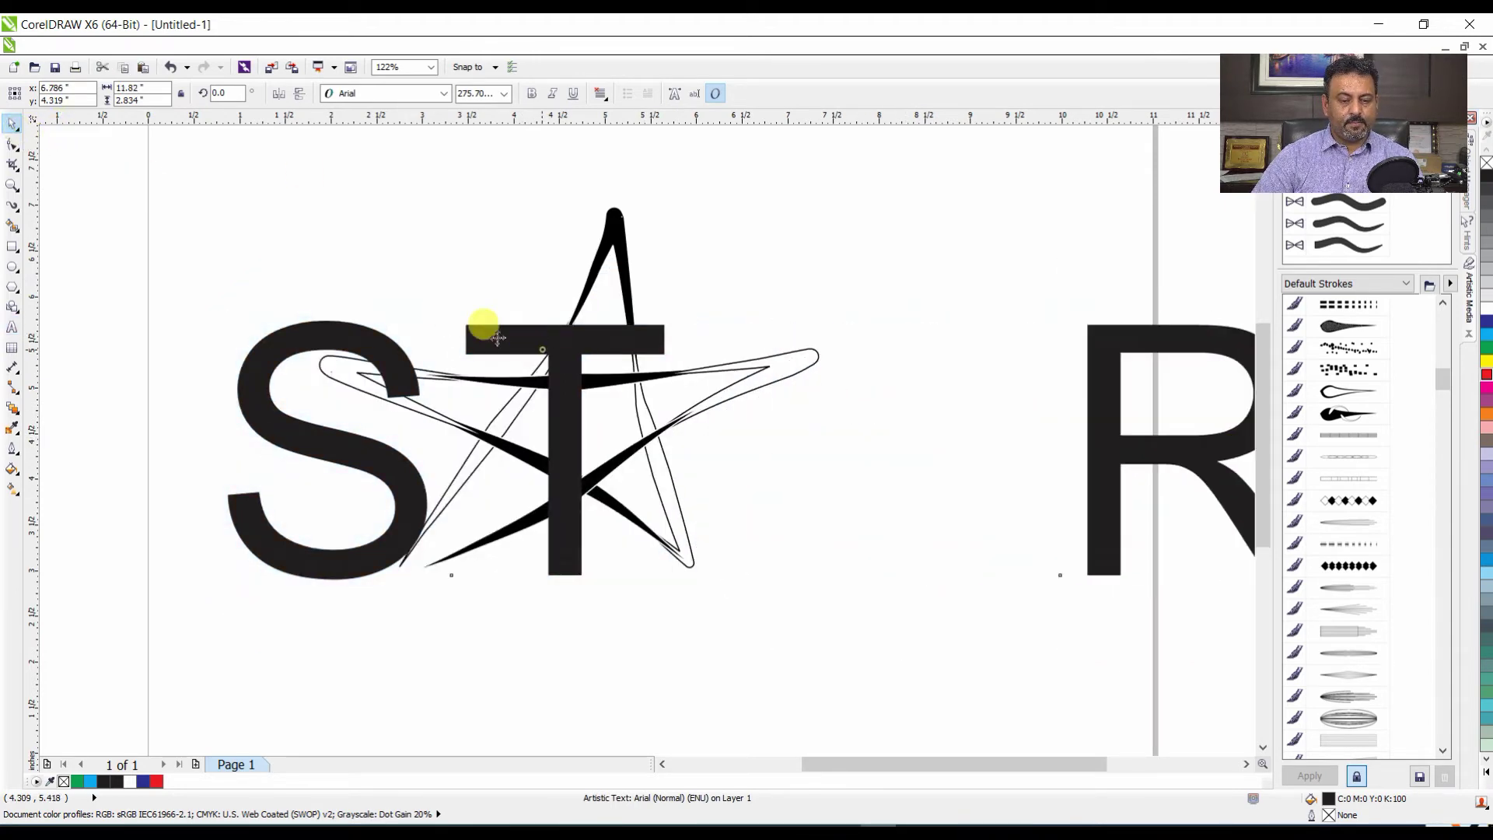
{"action": "left_click_drag", "start_coordinate": [498, 337], "coordinate": [318, 307]}
{"action": "key", "text": "shift+F2"}
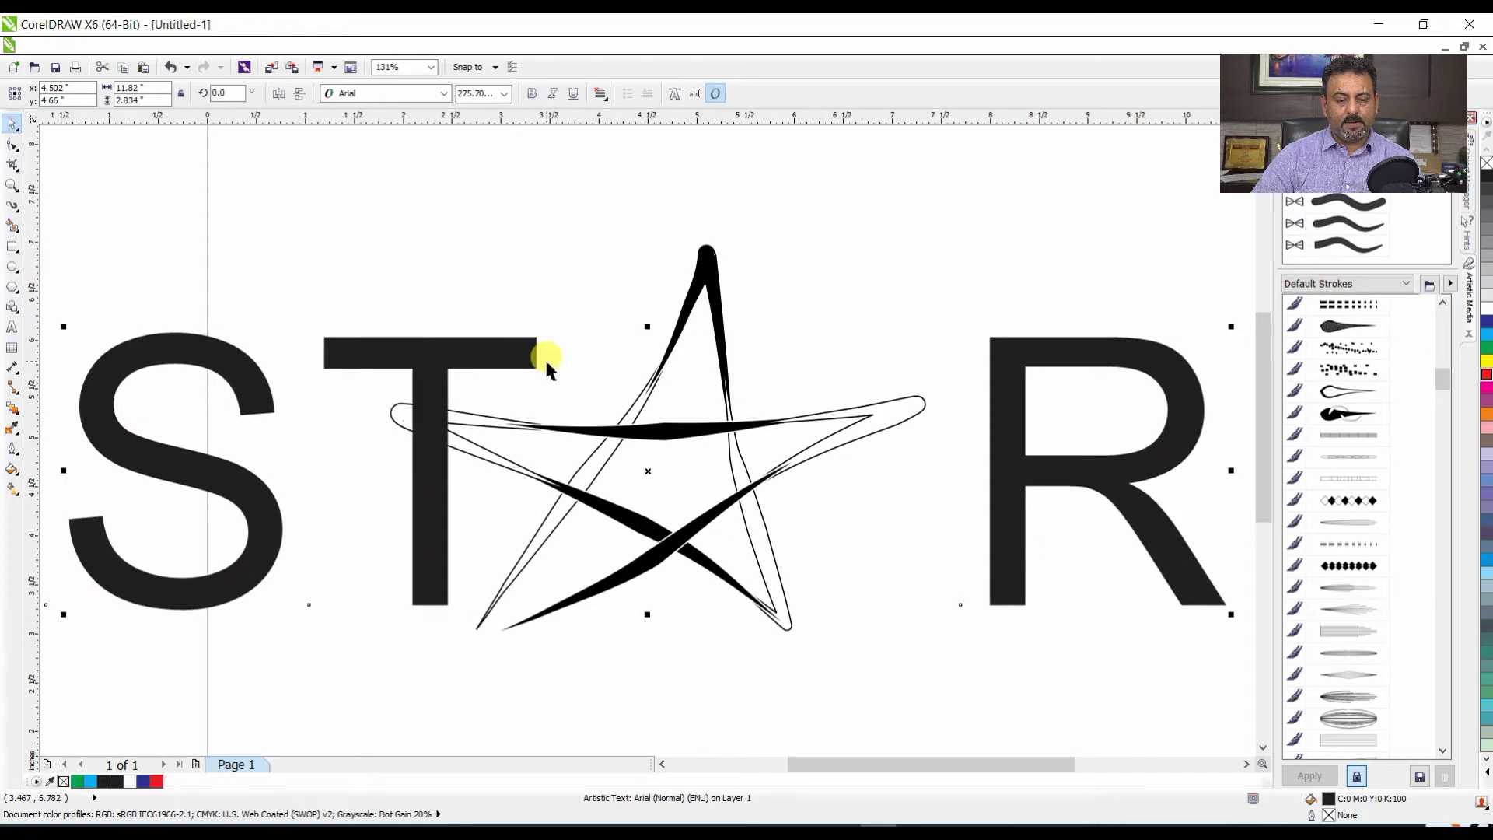
- Fill the brush-stroke star with red (C0 M100 Y100 K0)
{"action": "left_click", "coordinate": [726, 384]}
{"action": "left_click", "coordinate": [717, 305]}
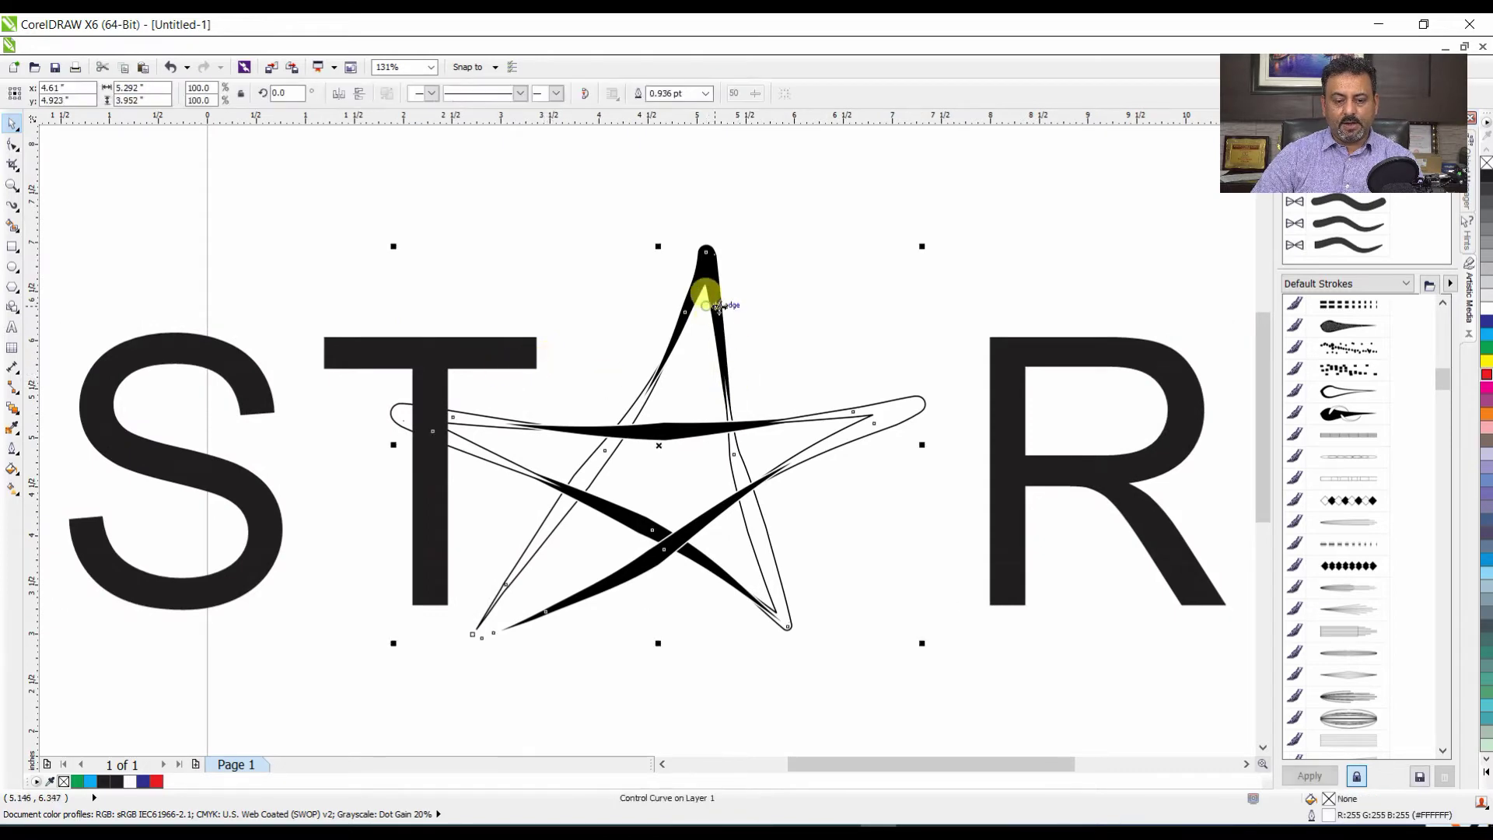
{"action": "left_click", "coordinate": [1486, 374]}
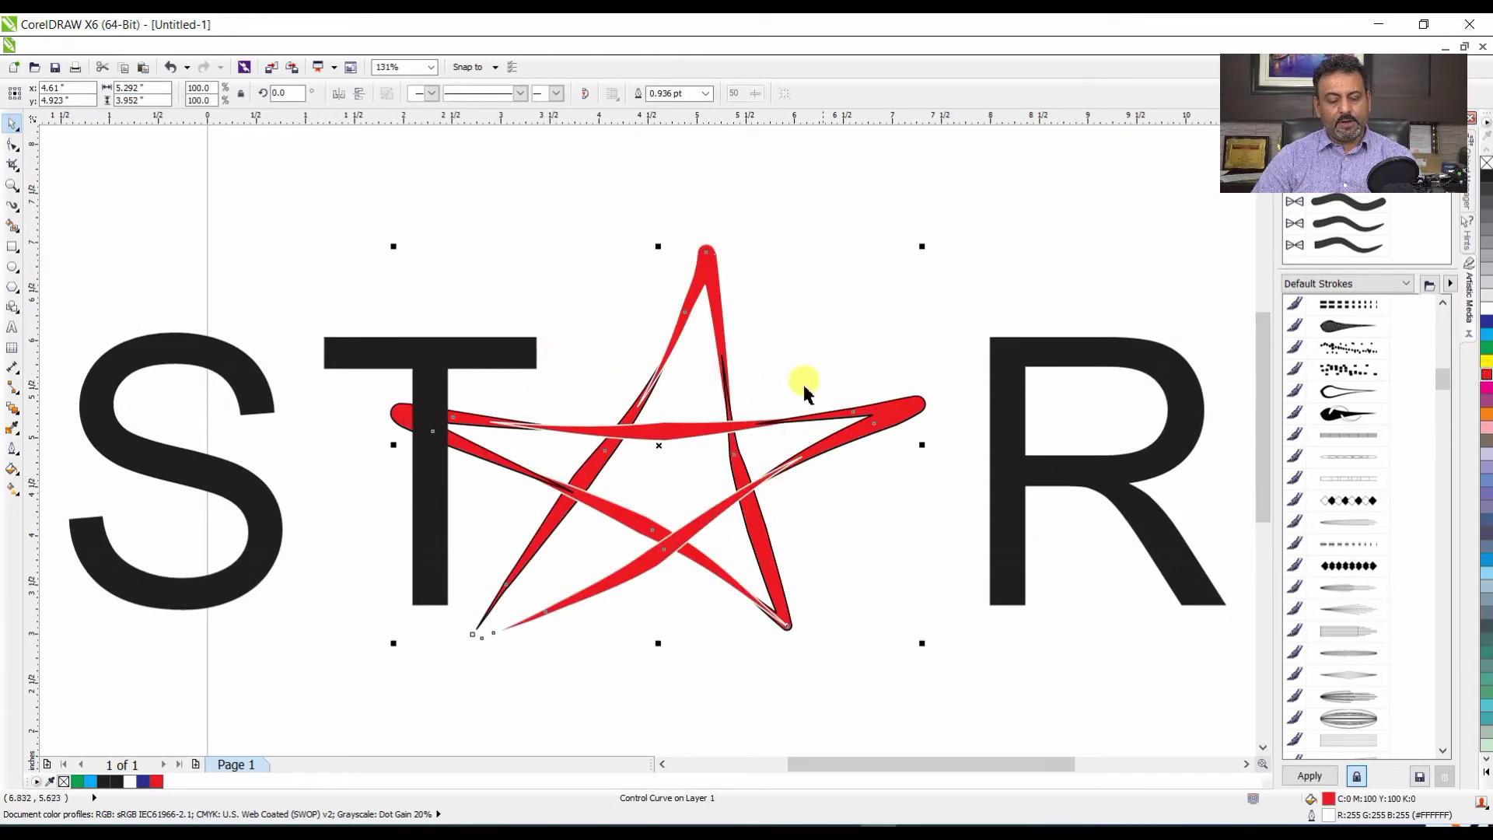
- Scale the text and star together to about 70% and place them in the upper part of the page
{"action": "scroll", "coordinate": [509, 342], "scroll_direction": "down", "scroll_amount": 2}
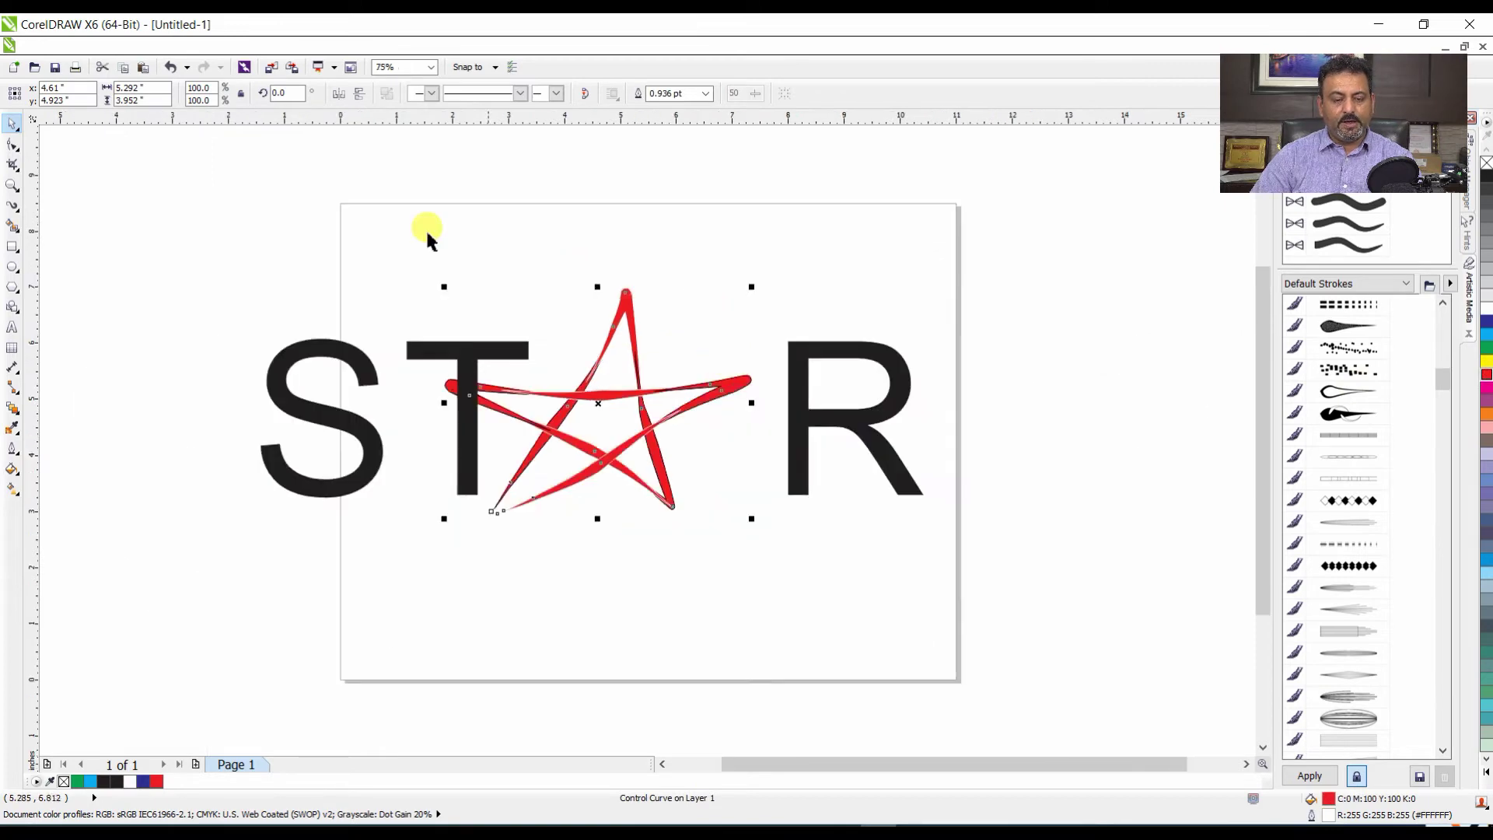
{"action": "left_click_drag", "start_coordinate": [200, 201], "coordinate": [1010, 560]}
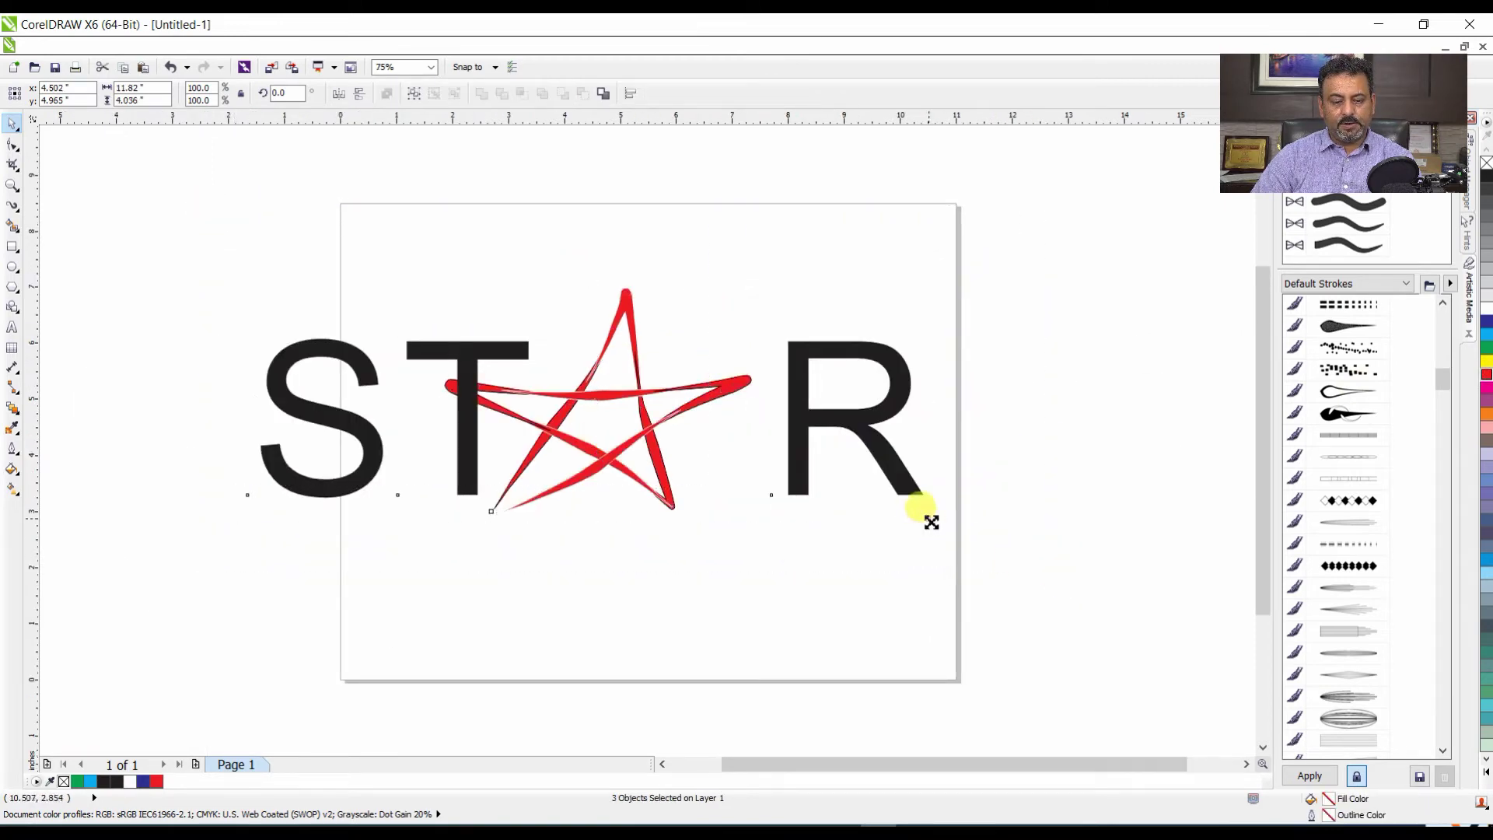
{"action": "mouse_move", "coordinate": [930, 522]}
{"action": "left_mouse_down"}
{"action": "mouse_move", "coordinate": [863, 510]}
{"action": "mouse_move", "coordinate": [730, 409]}
{"action": "mouse_move", "coordinate": [802, 315]}
{"action": "mouse_move", "coordinate": [755, 303]}
{"action": "mouse_move", "coordinate": [740, 348]}
{"action": "left_mouse_up"}
{"action": "left_click", "coordinate": [738, 445]}
- Shift the star slightly toward the letter R and rotate it about 20° counterclockwise
{"action": "left_click", "coordinate": [698, 312]}
{"action": "left_click", "coordinate": [735, 314]}
{"action": "double_click", "coordinate": [731, 330]}
{"action": "key", "text": "space"}
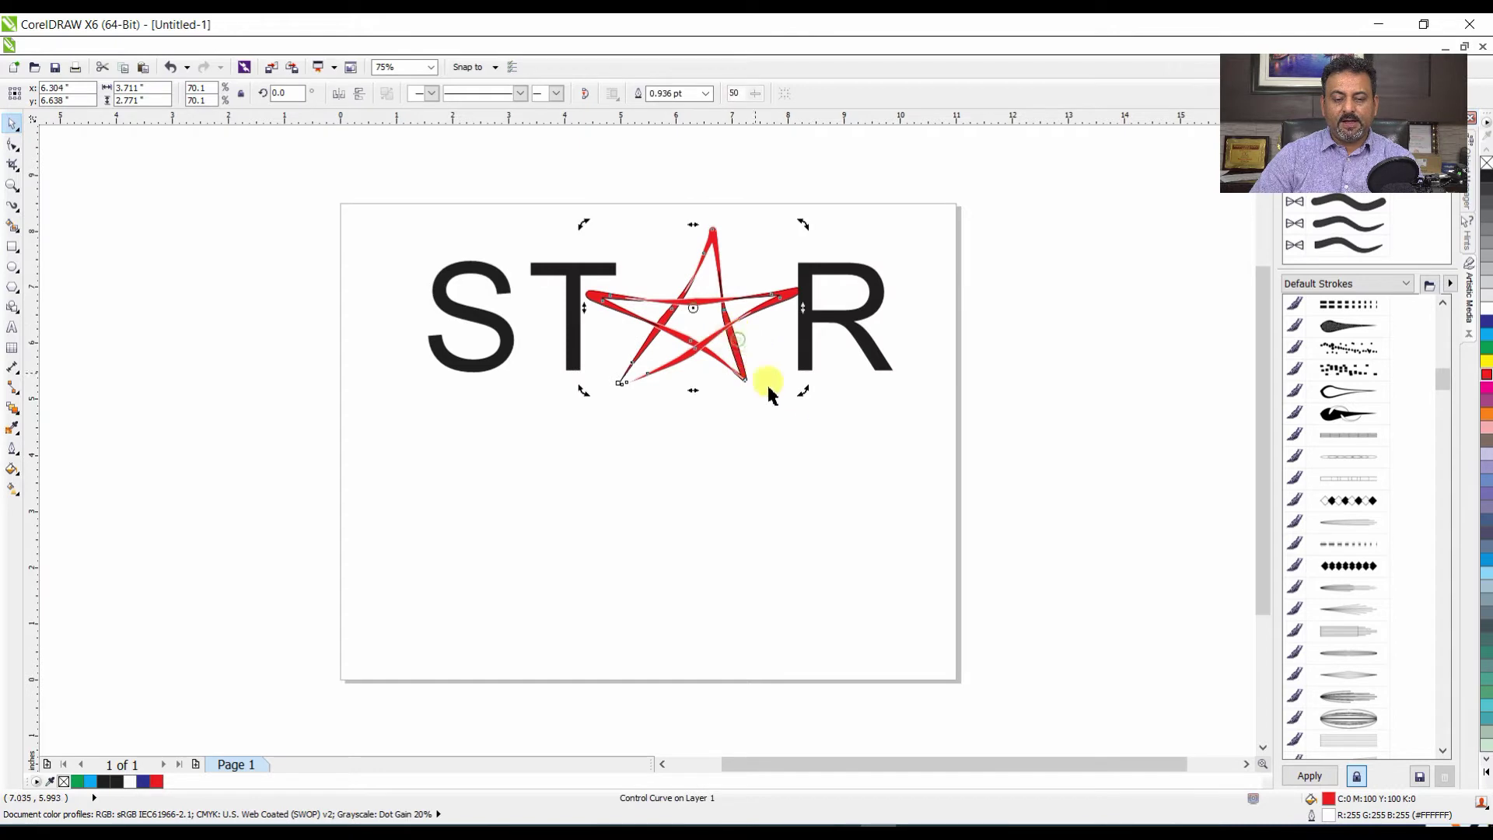
{"action": "left_click_drag", "start_coordinate": [800, 390], "coordinate": [803, 343]}
{"action": "left_click", "coordinate": [807, 441]}
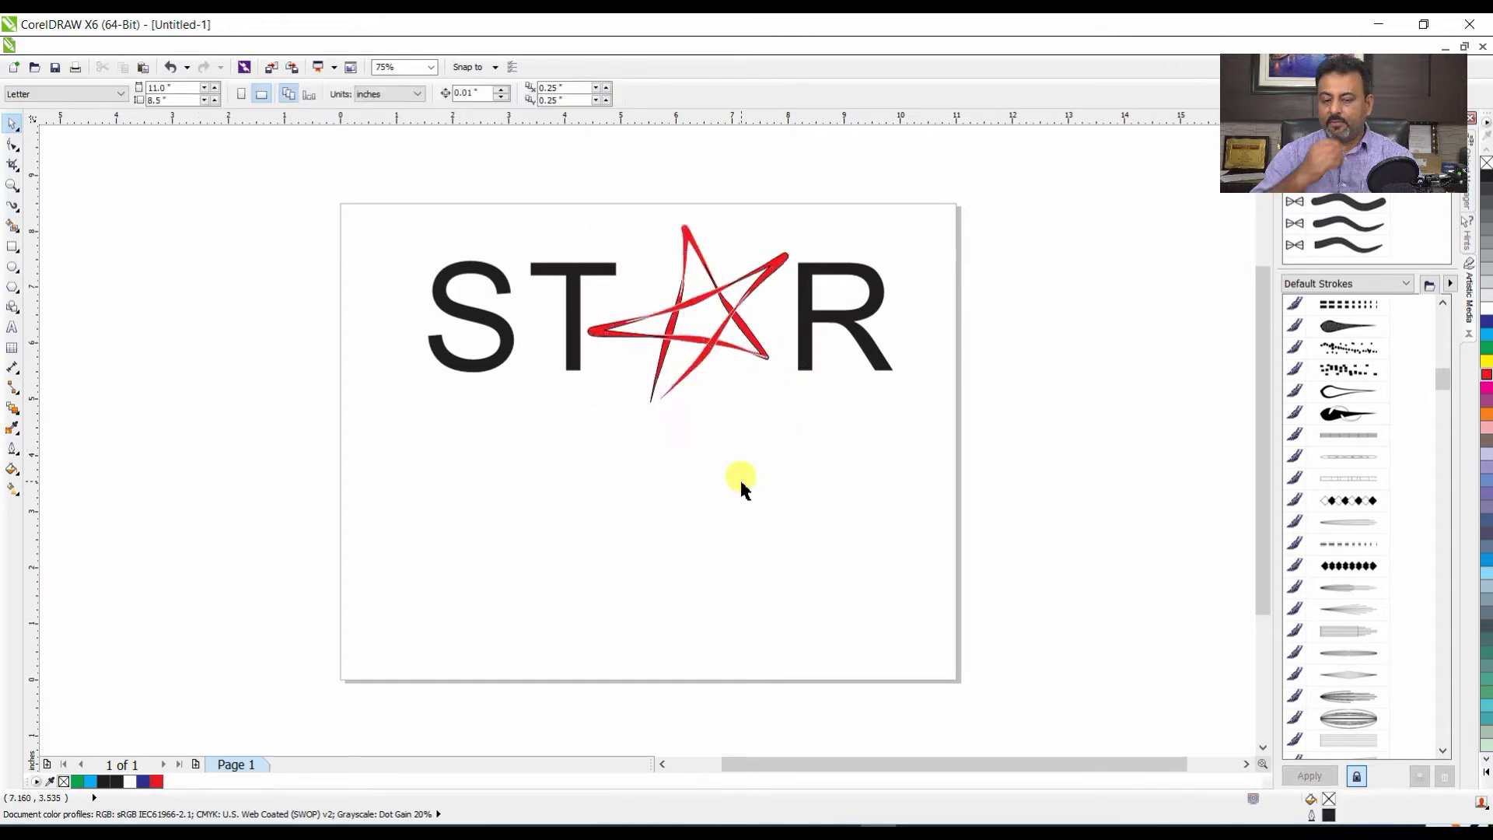
- Set the text's font to Bahnschrift SemiBold and fill it with blue (C100 M100 Y0 K0)
{"action": "left_click", "coordinate": [551, 291]}
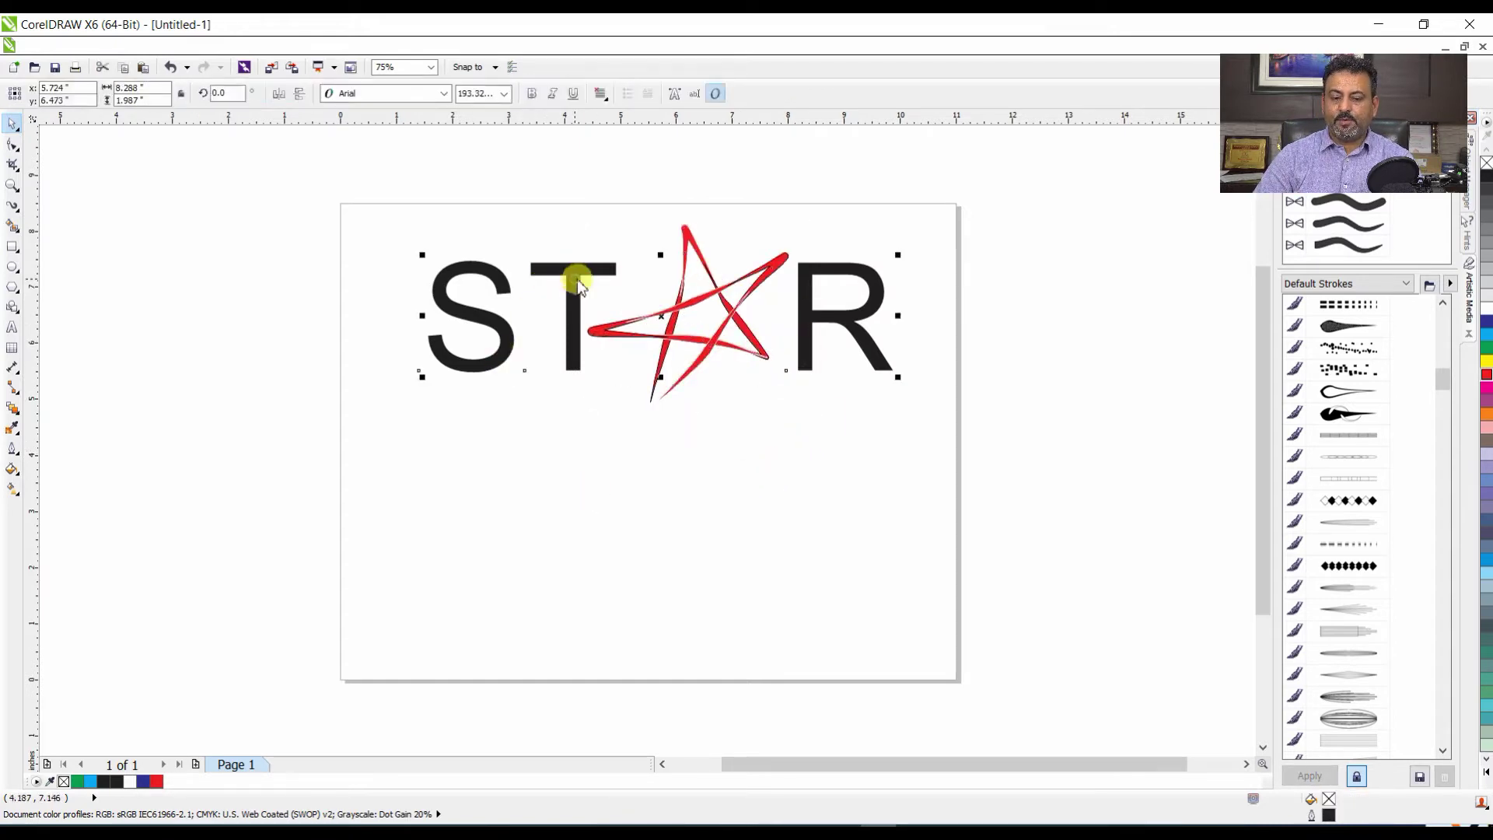
{"action": "left_click", "coordinate": [439, 93]}
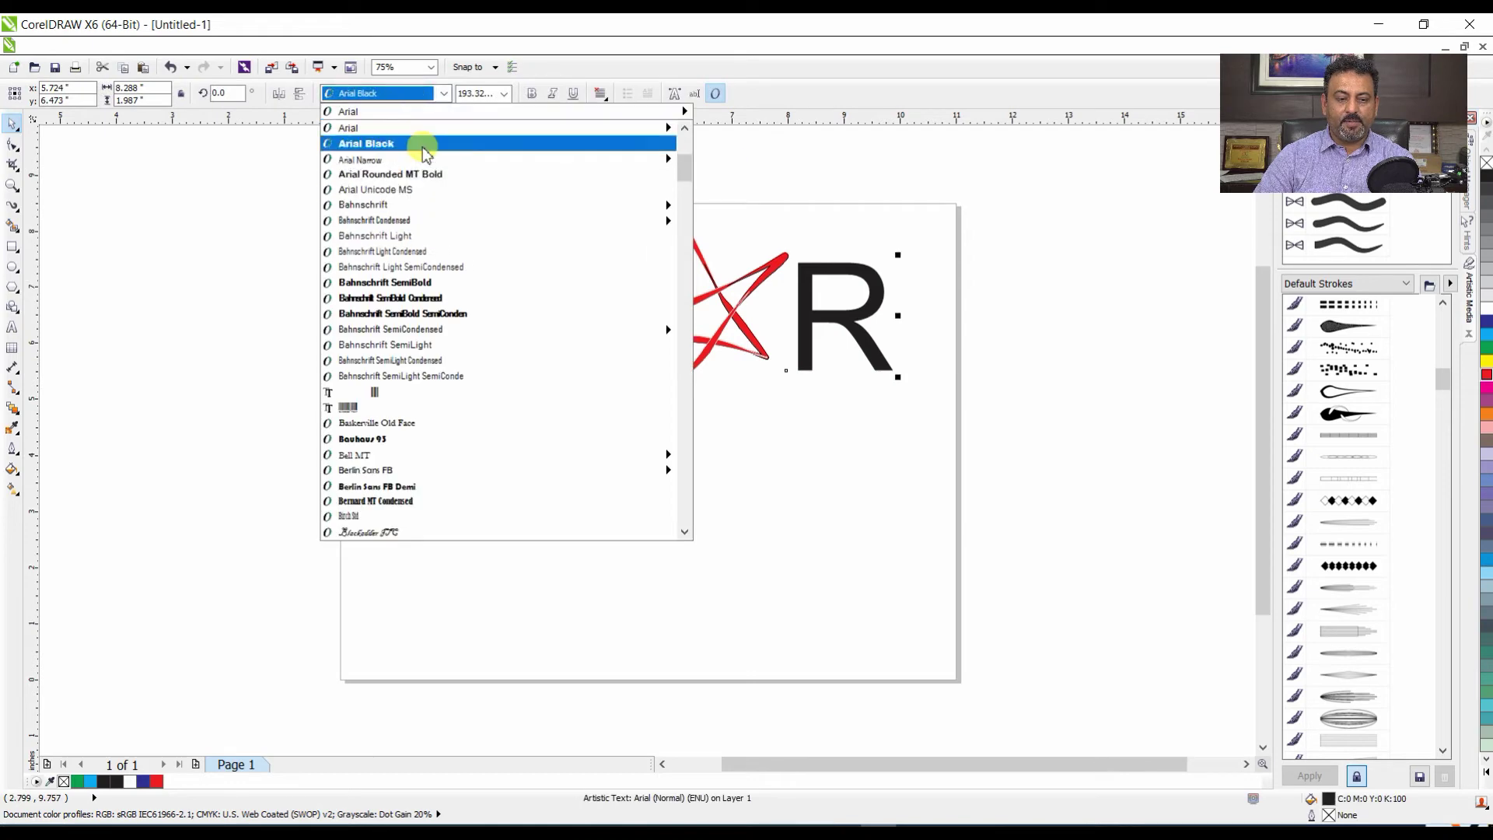
{"action": "left_click", "coordinate": [424, 282]}
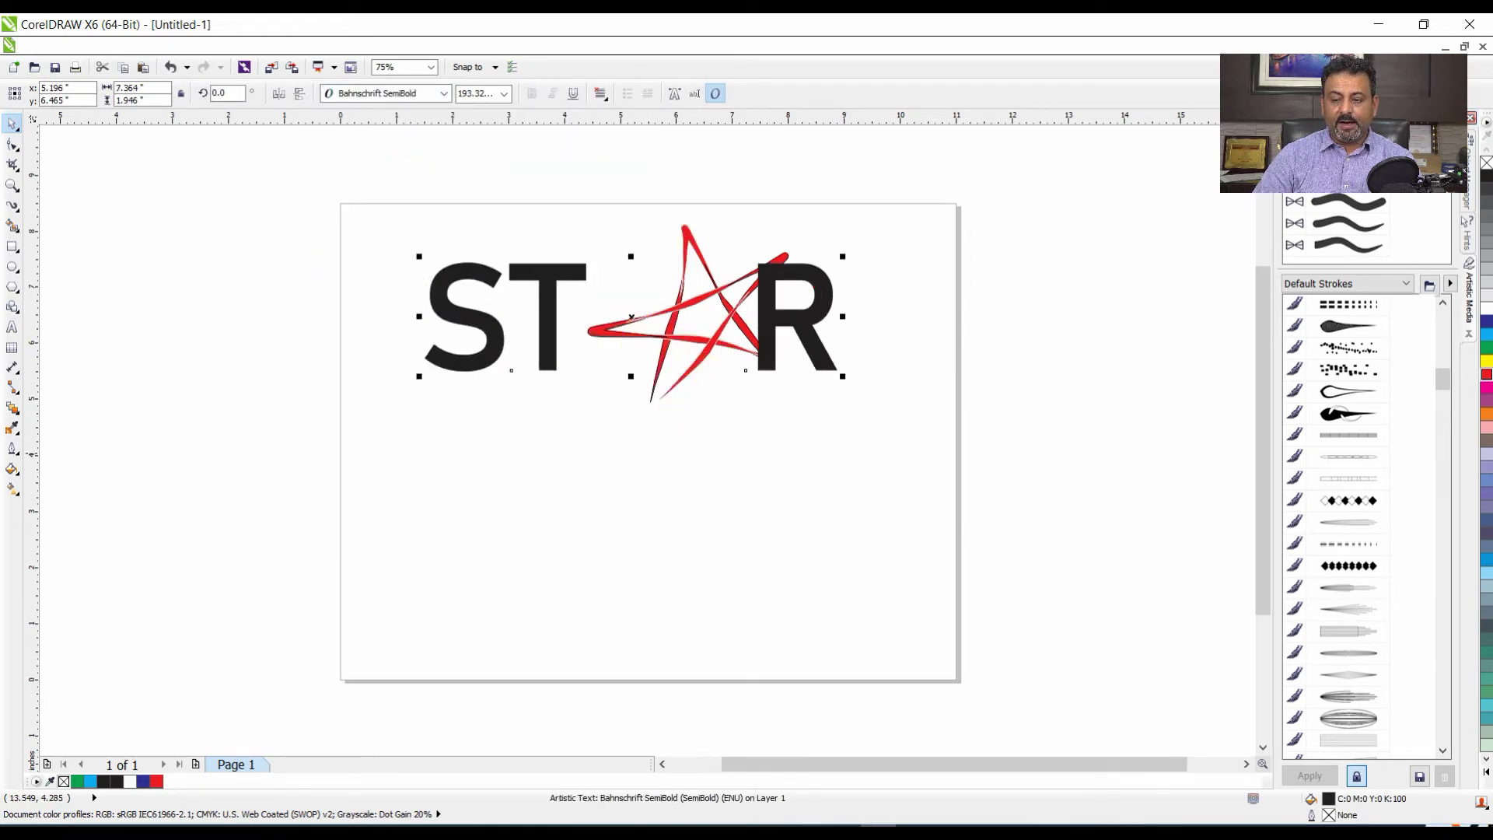
{"action": "left_click", "coordinate": [1485, 323]}
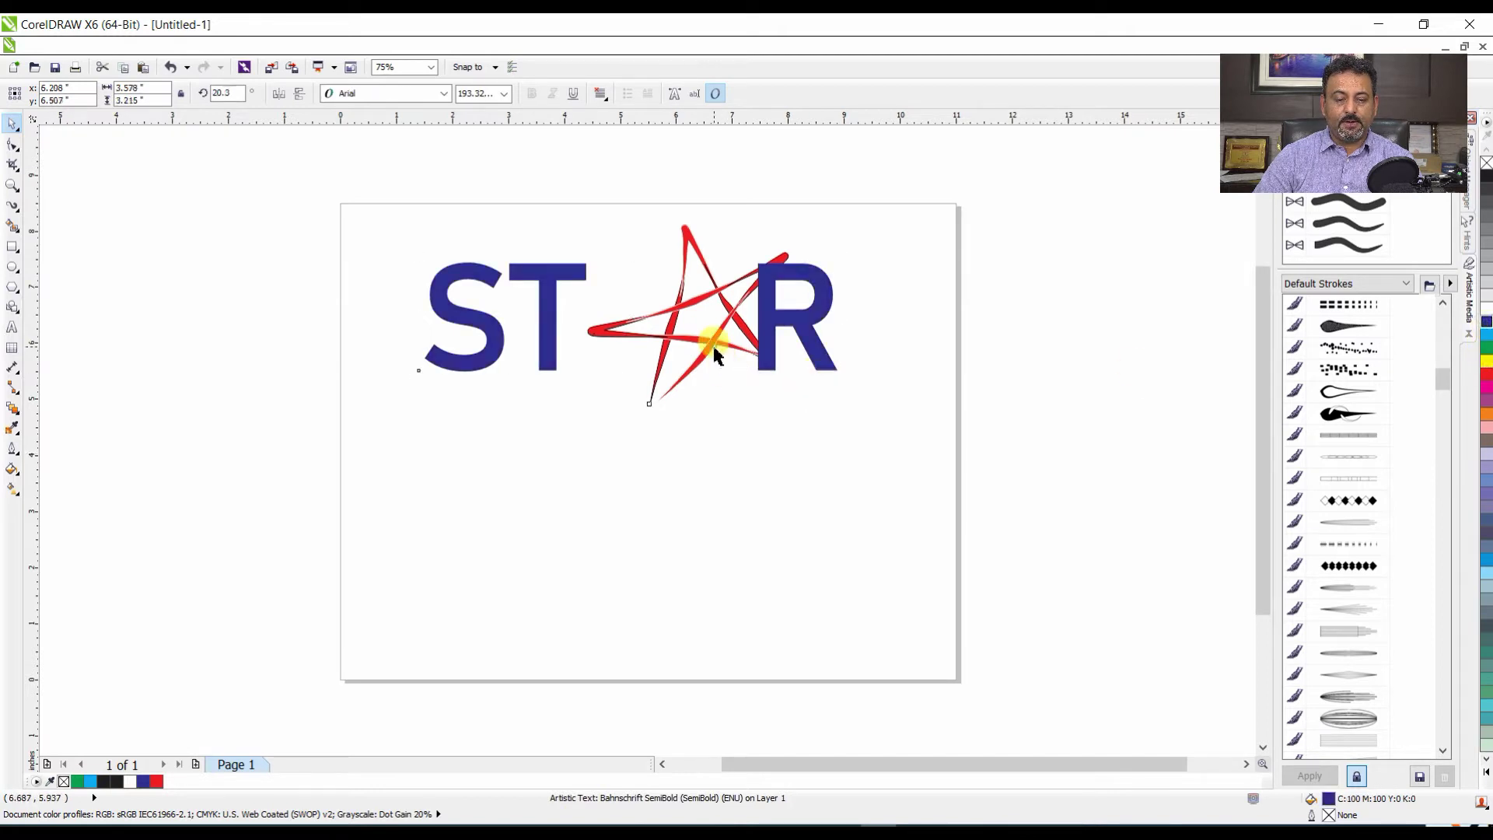
- Move the star left to centre it between T and R, and enlarge it slightly
{"action": "left_click_drag", "start_coordinate": [710, 337], "coordinate": [671, 342]}
{"action": "left_click", "coordinate": [703, 439]}
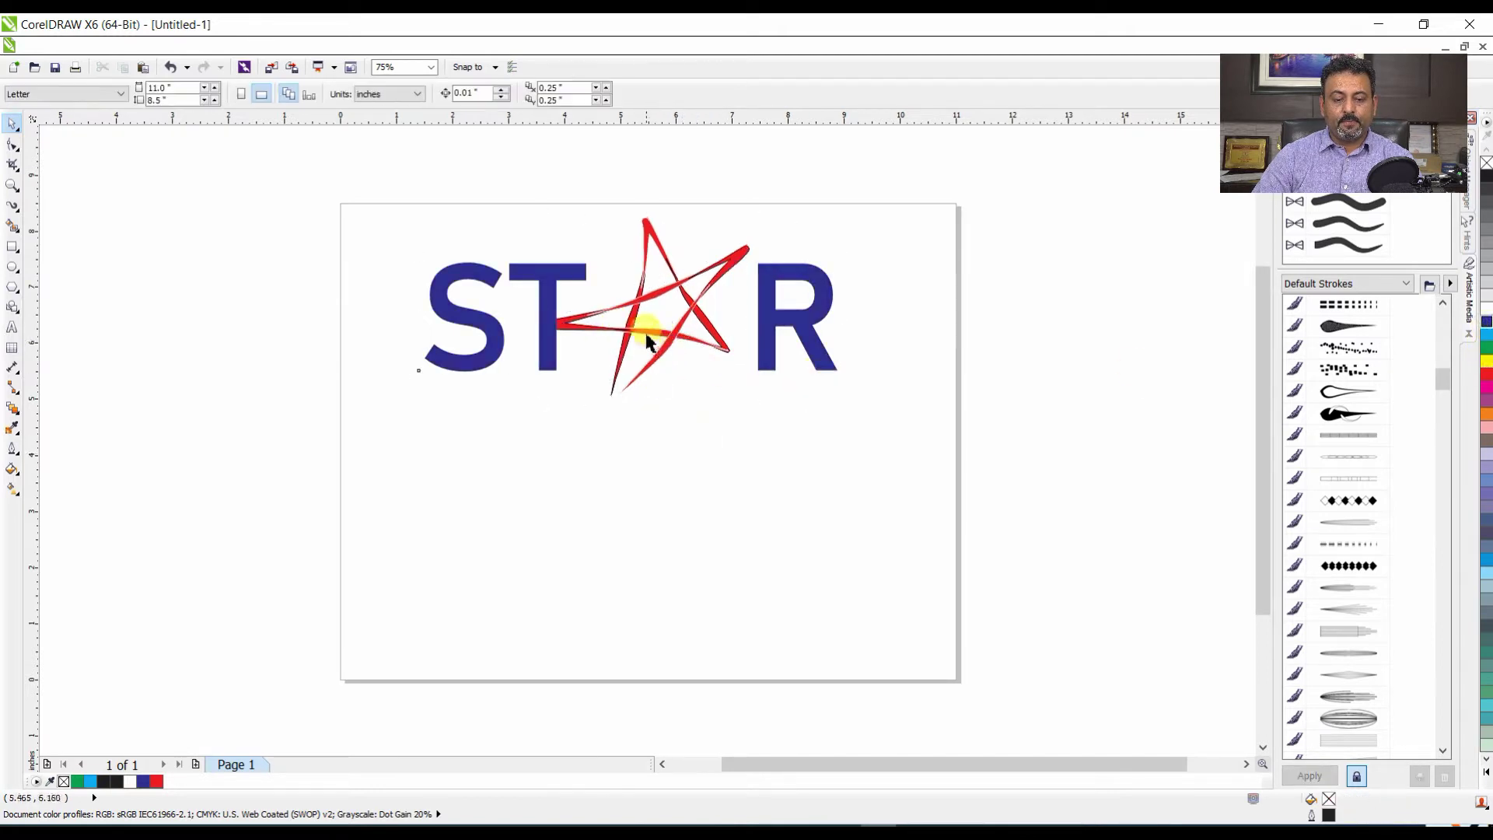
{"action": "left_click", "coordinate": [651, 334]}
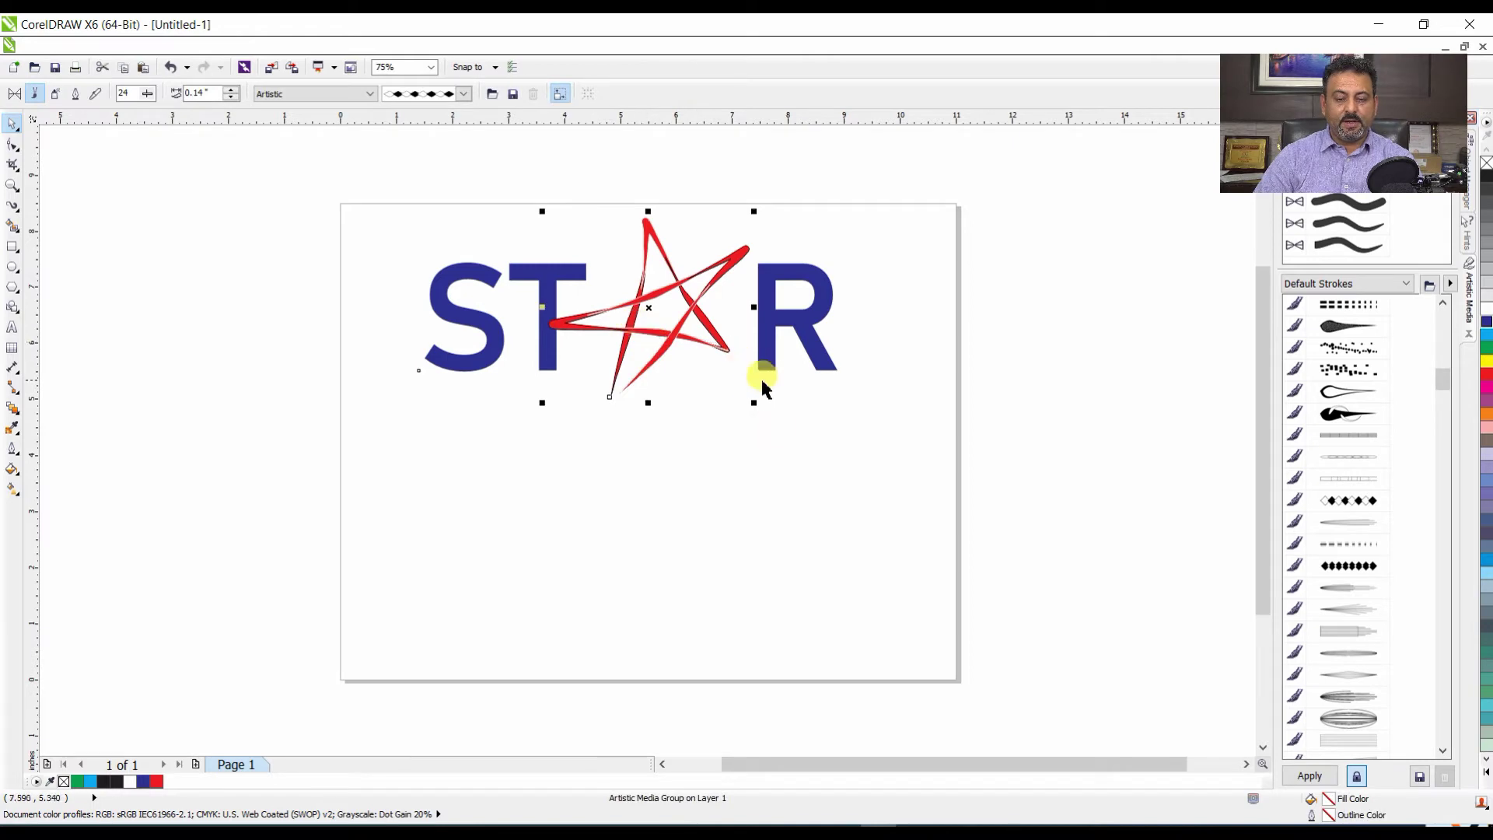
{"action": "left_click_drag", "start_coordinate": [753, 403], "coordinate": [774, 417]}
{"action": "left_click", "coordinate": [688, 484]}
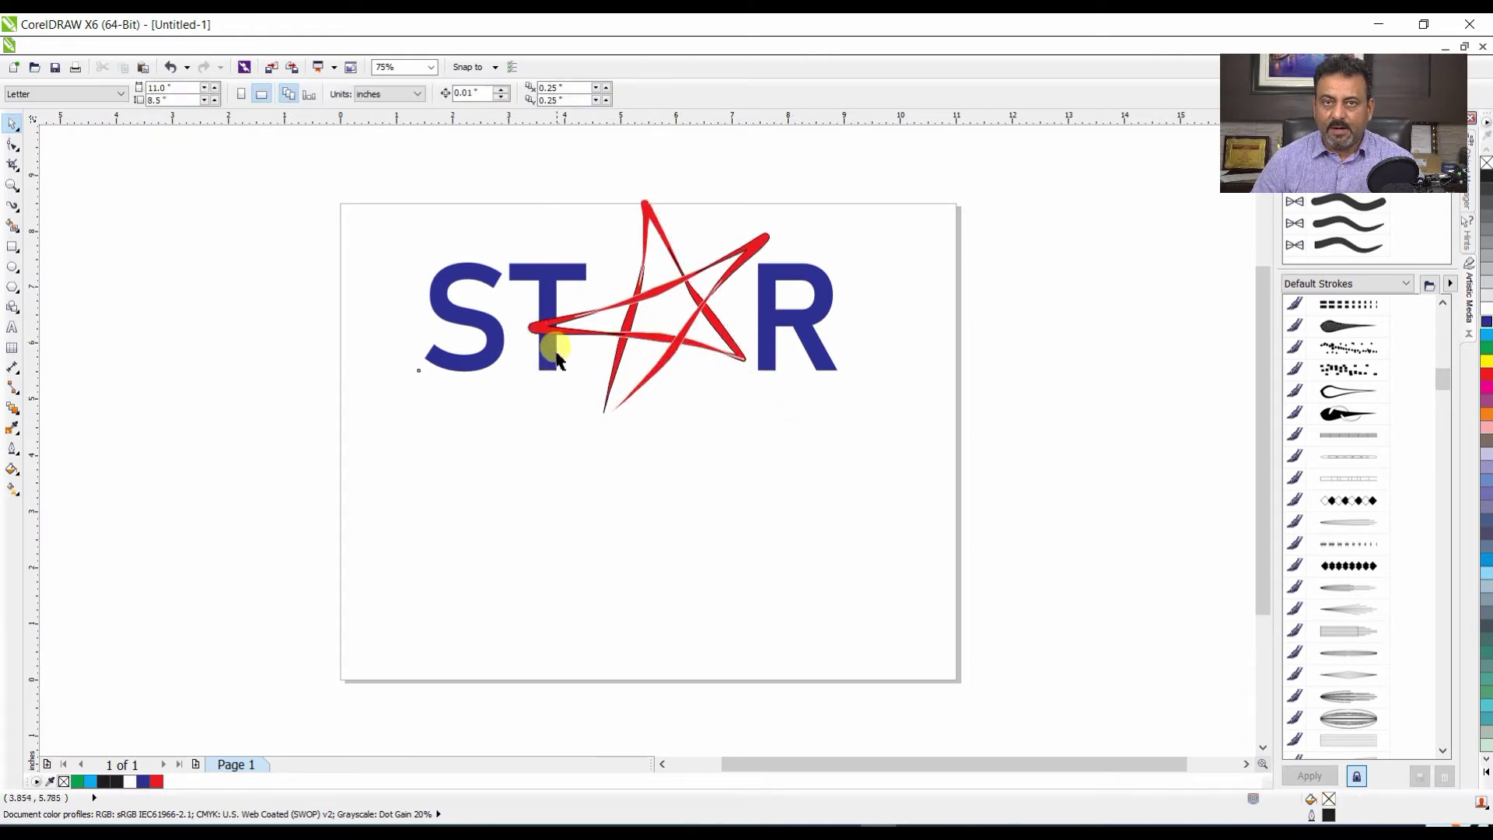
- Move the text and star together off the page to the blank area on its right
{"action": "left_click_drag", "start_coordinate": [322, 167], "coordinate": [1020, 469]}
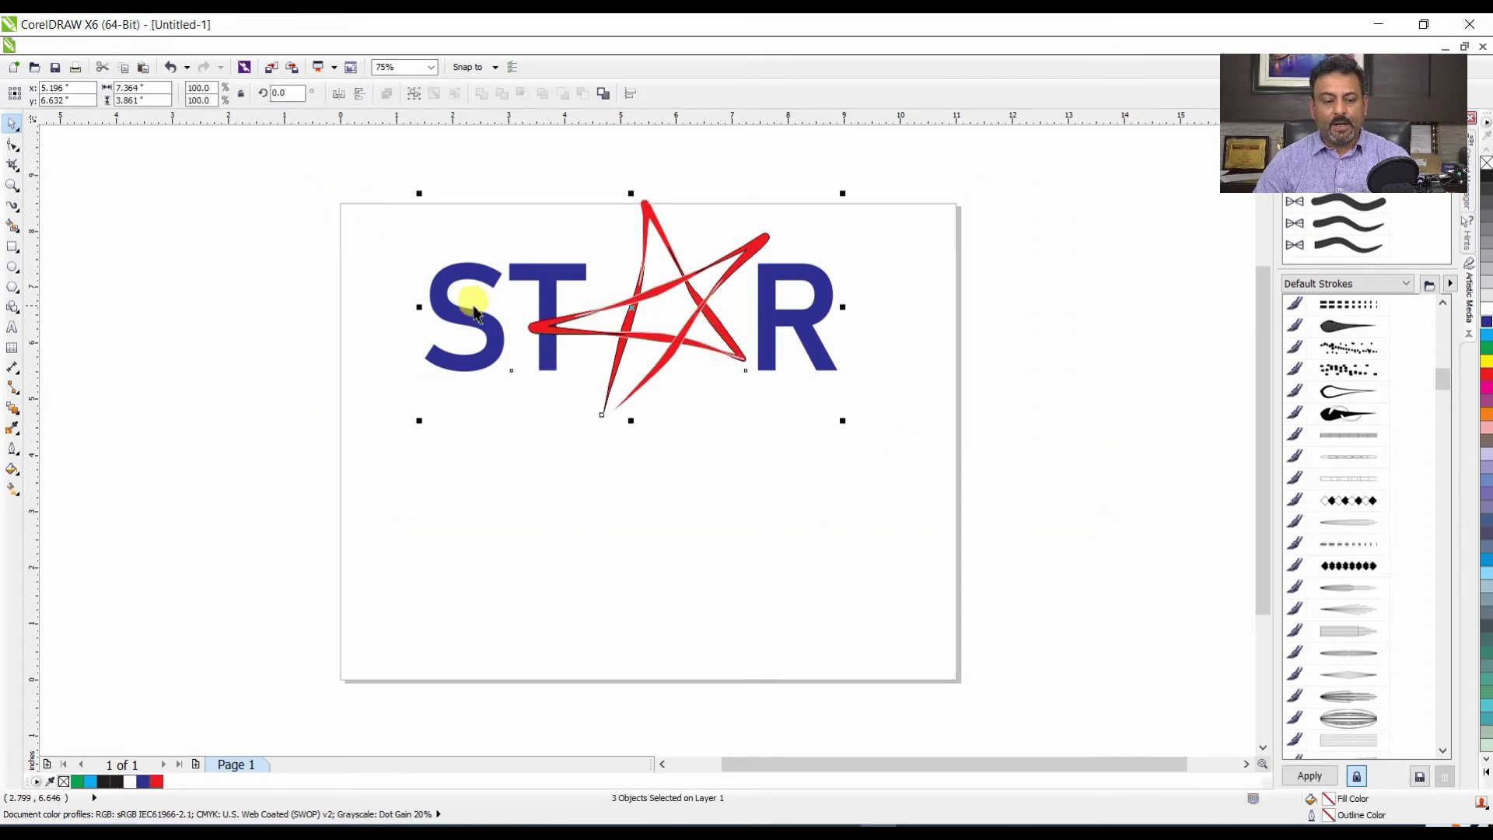
{"action": "left_click_drag", "start_coordinate": [464, 313], "coordinate": [1102, 322]}
{"action": "left_click", "coordinate": [1083, 460]}
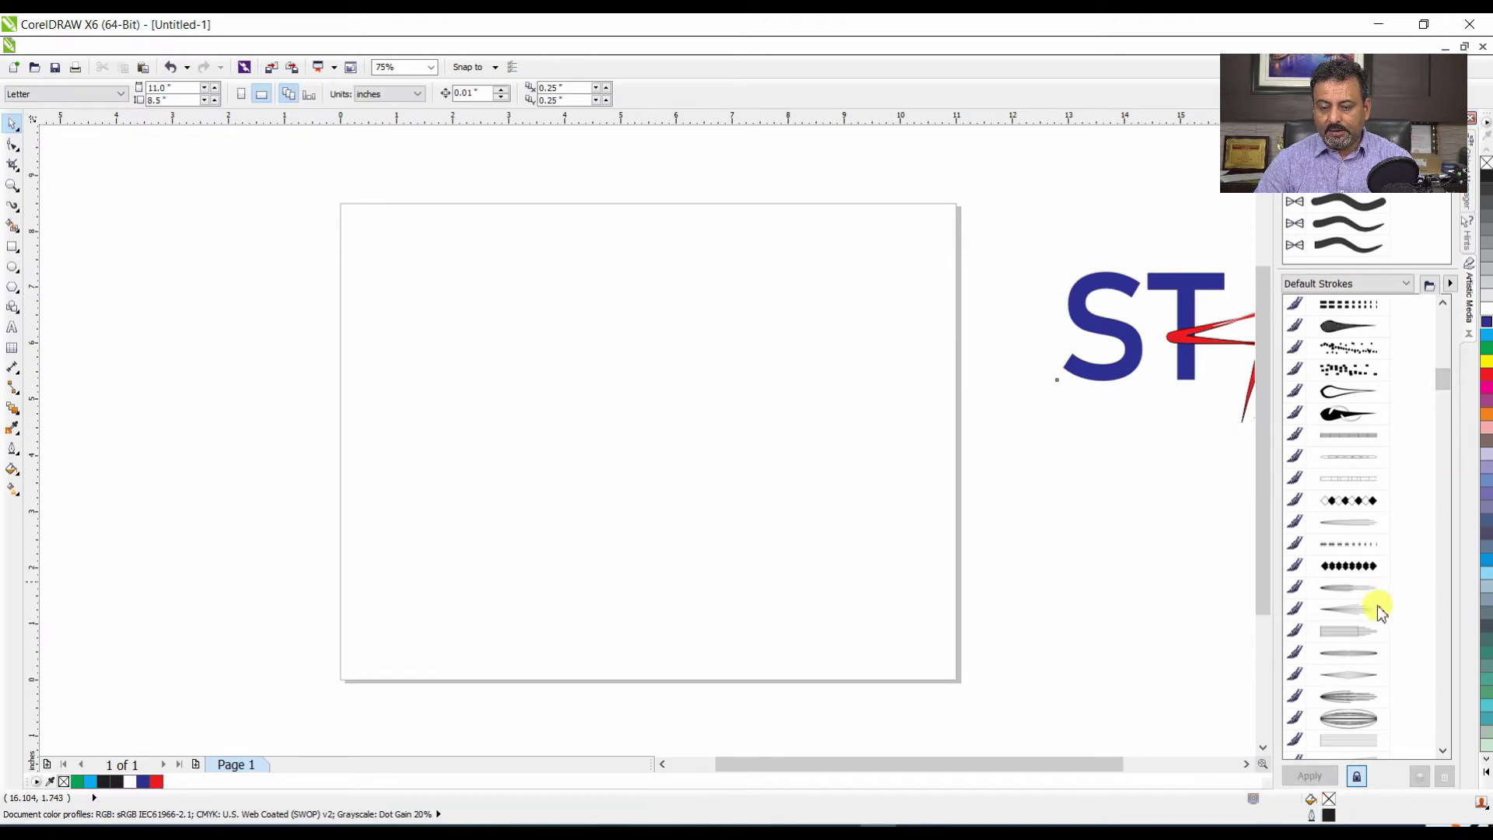
- Browse the default Artistic Media strokes, trying Splatter brushes, and choose the jelly-bean sprayer from the Food category
{"action": "left_click_drag", "start_coordinate": [1448, 383], "coordinate": [1439, 512]}
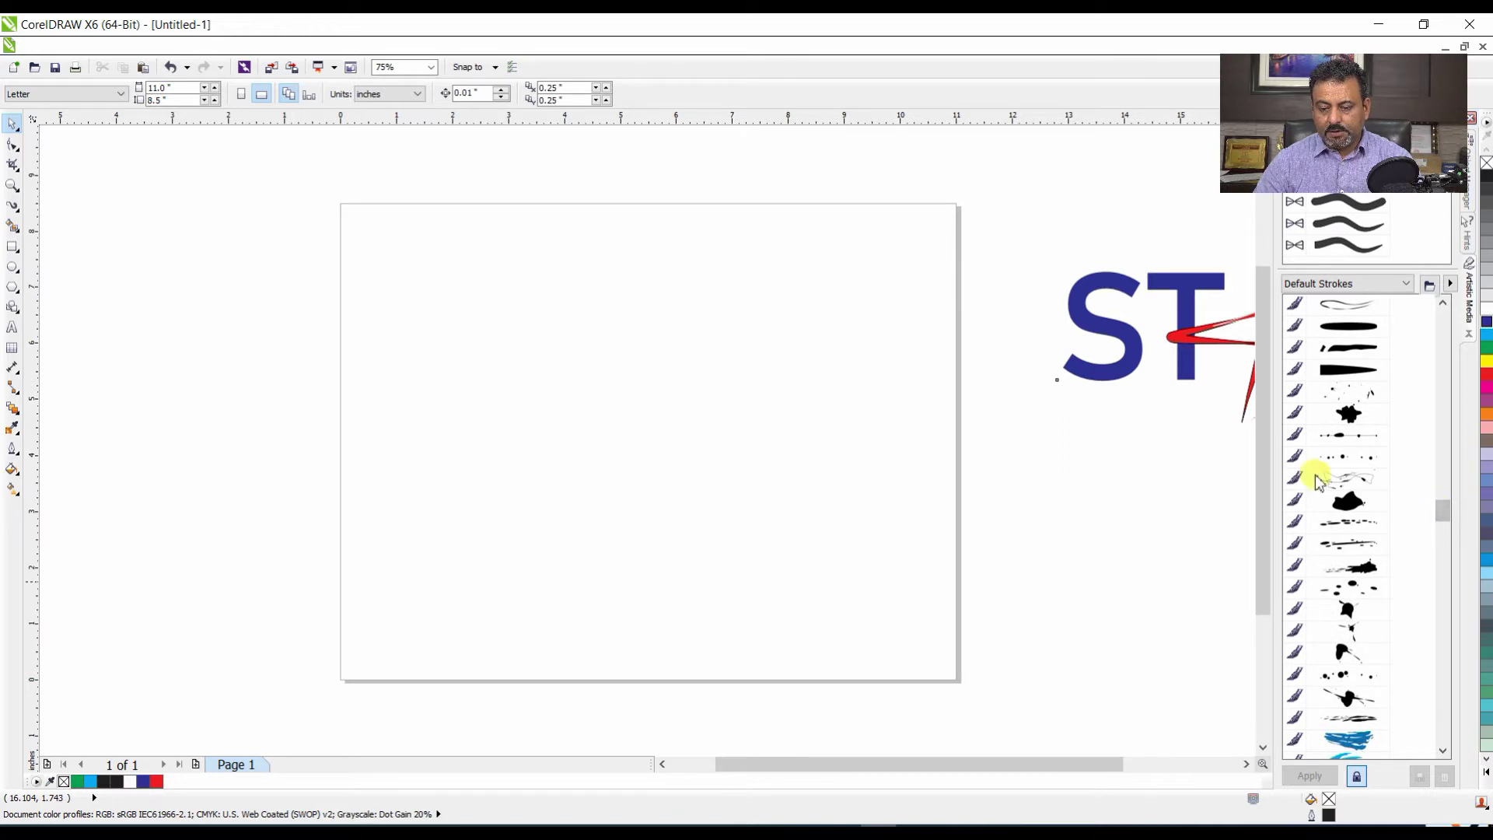
{"action": "left_click", "coordinate": [1362, 409]}
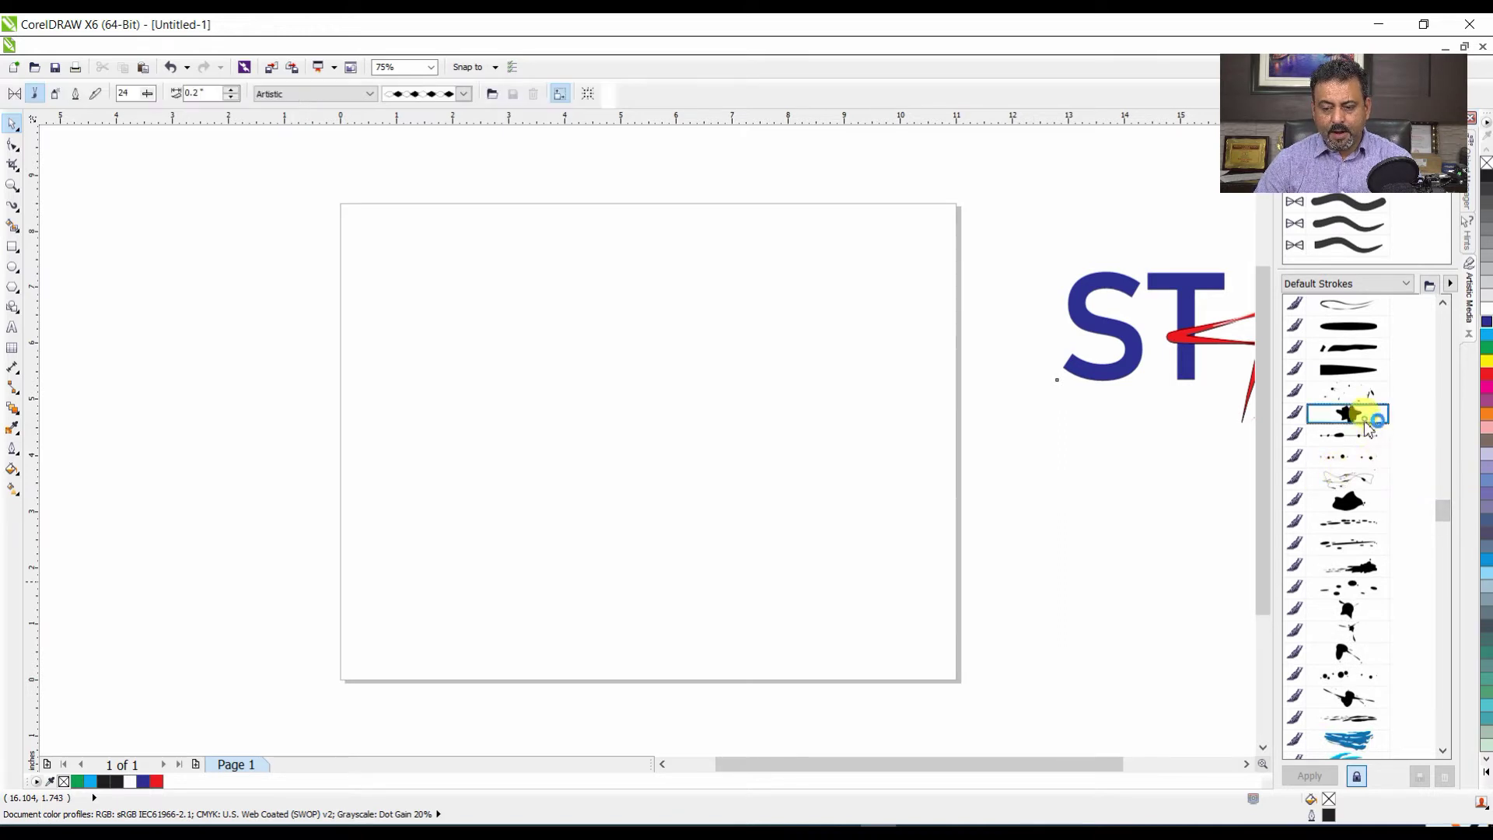
{"action": "left_click", "coordinate": [1362, 464]}
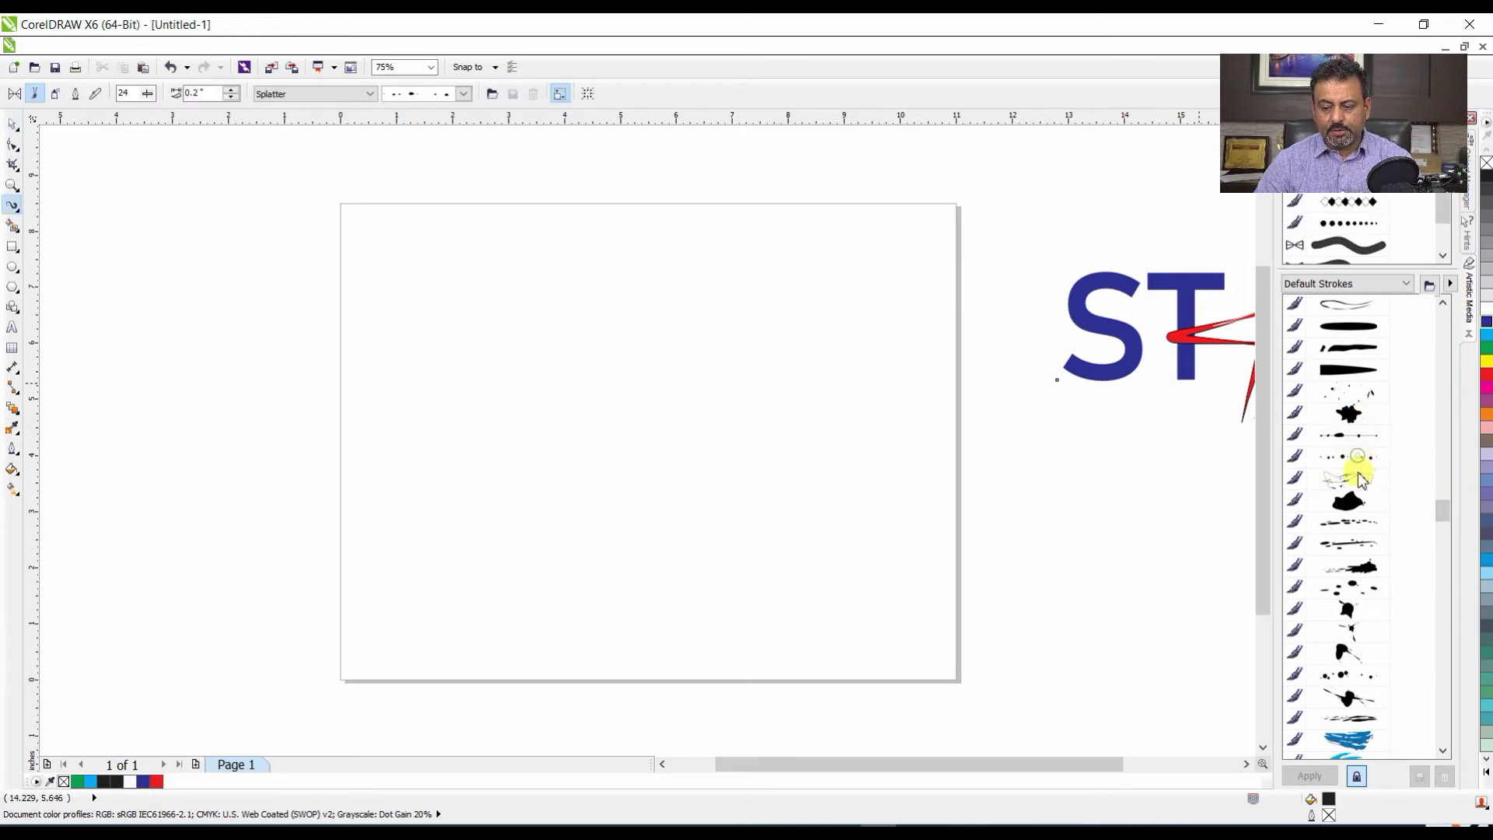
{"action": "left_click_drag", "start_coordinate": [1442, 515], "coordinate": [1452, 622]}
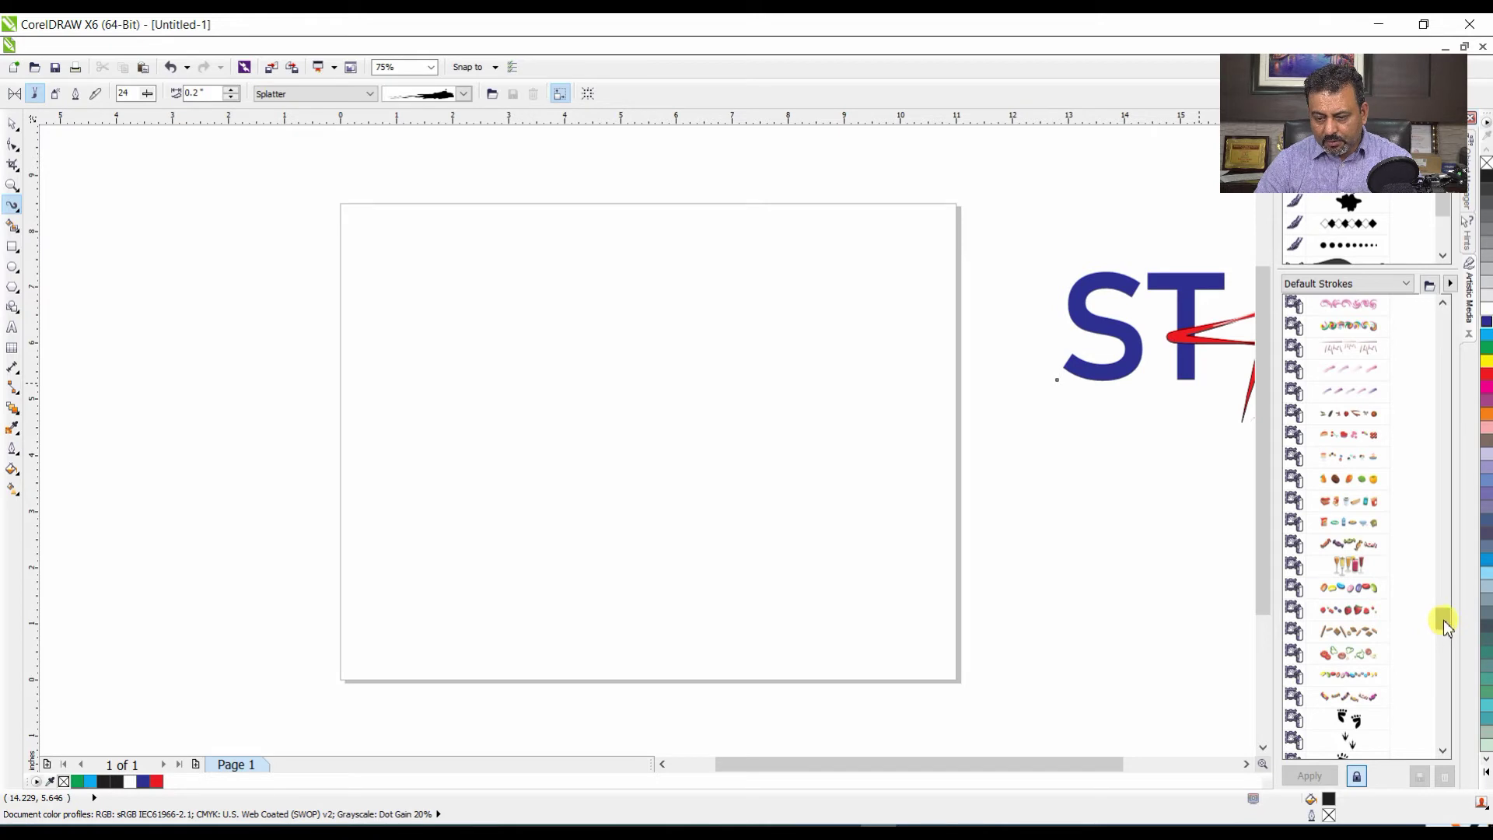
{"action": "left_click", "coordinate": [1366, 589]}
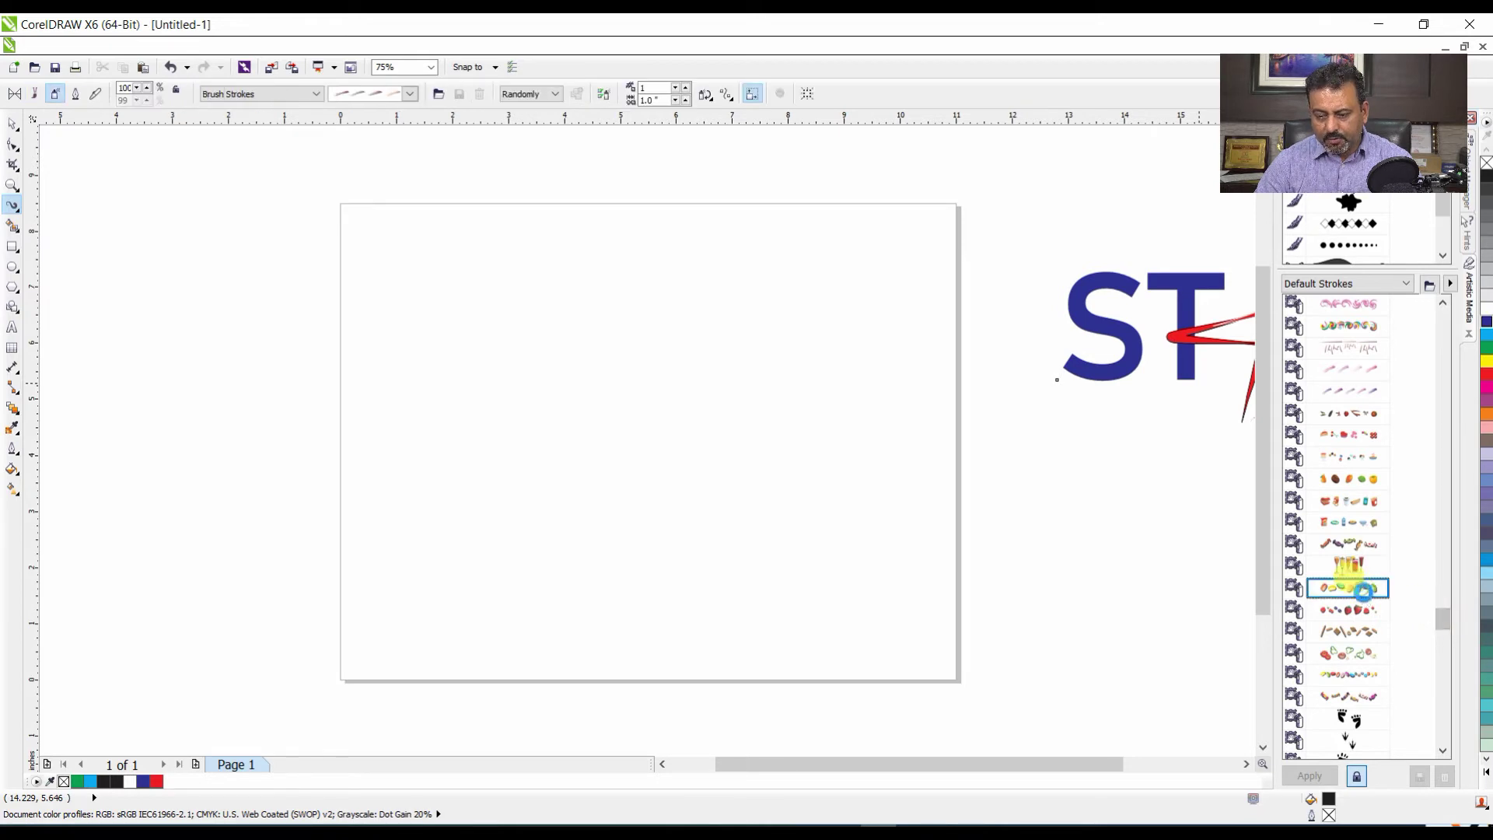
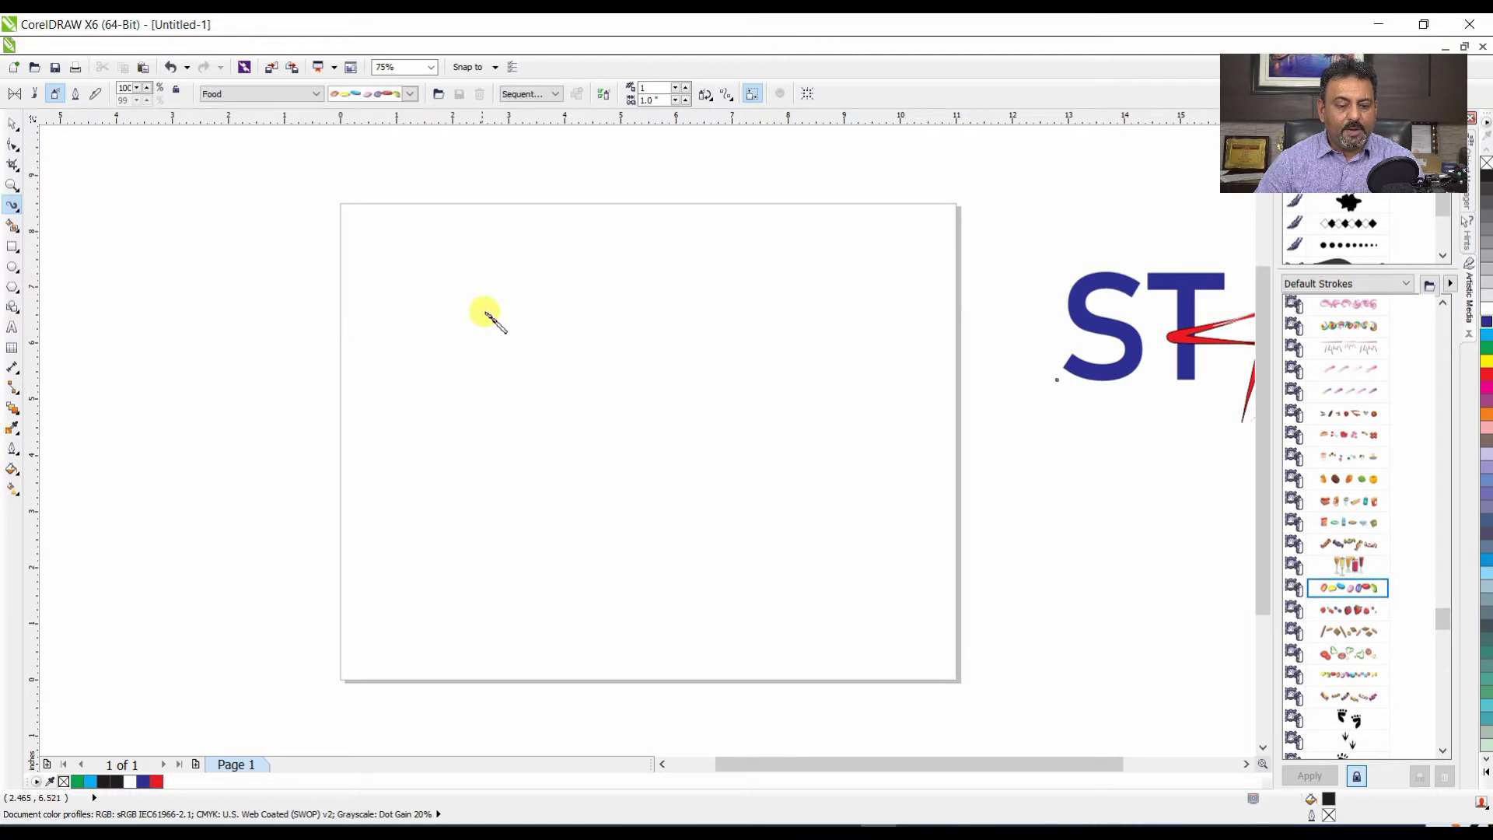
- Spray a short stroke of jelly beans near the page's left edge, and delete it
{"action": "left_click_drag", "start_coordinate": [367, 255], "coordinate": [898, 598]}
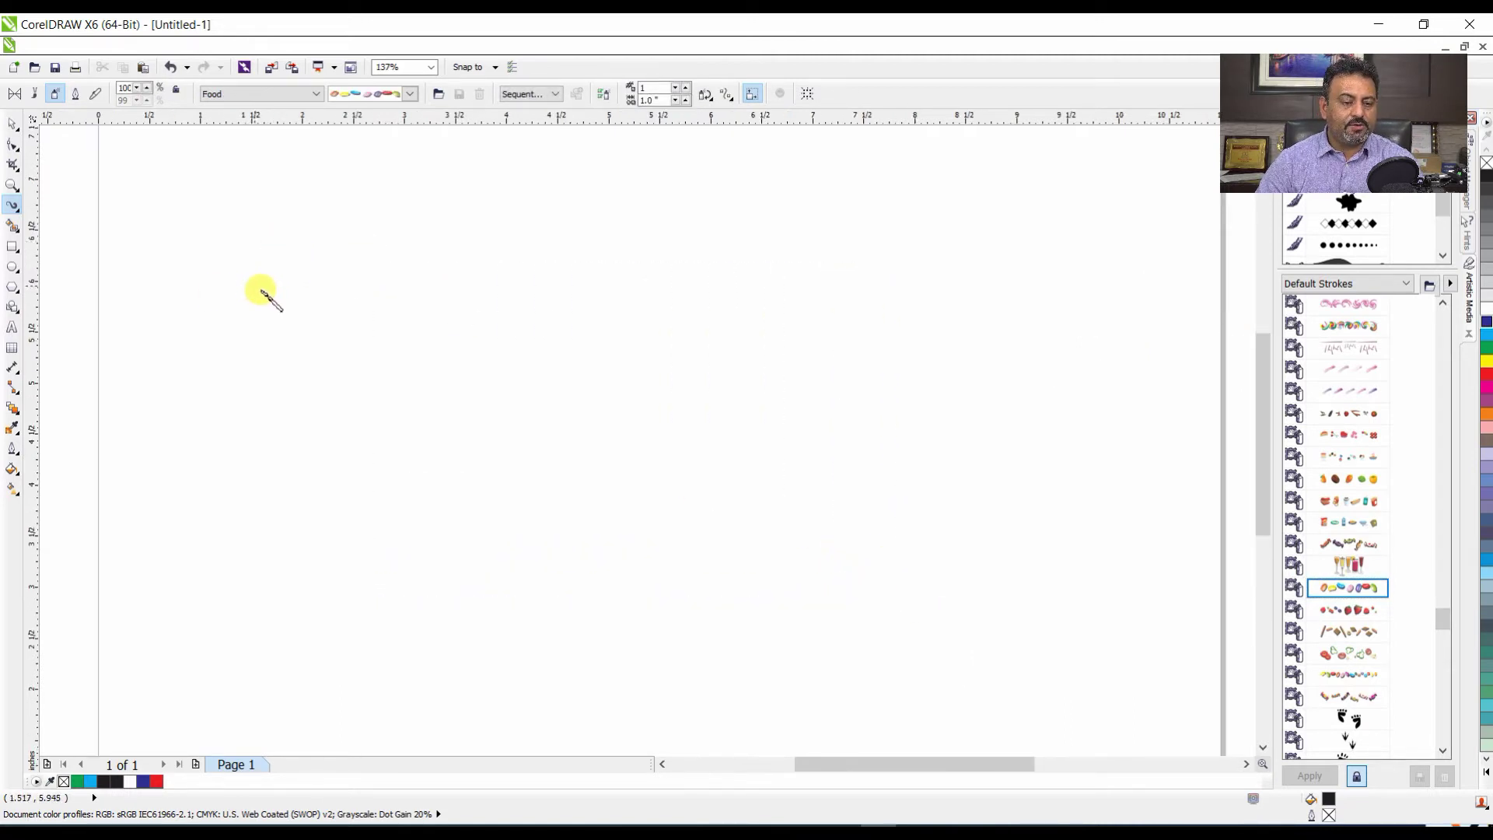
{"action": "mouse_move", "coordinate": [280, 324]}
{"action": "left_mouse_down"}
{"action": "mouse_move", "coordinate": [193, 325]}
{"action": "mouse_move", "coordinate": [151, 360]}
{"action": "mouse_move", "coordinate": [145, 404]}
{"action": "mouse_move", "coordinate": [161, 446]}
{"action": "mouse_move", "coordinate": [222, 497]}
{"action": "mouse_move", "coordinate": [299, 498]}
{"action": "left_mouse_up"}
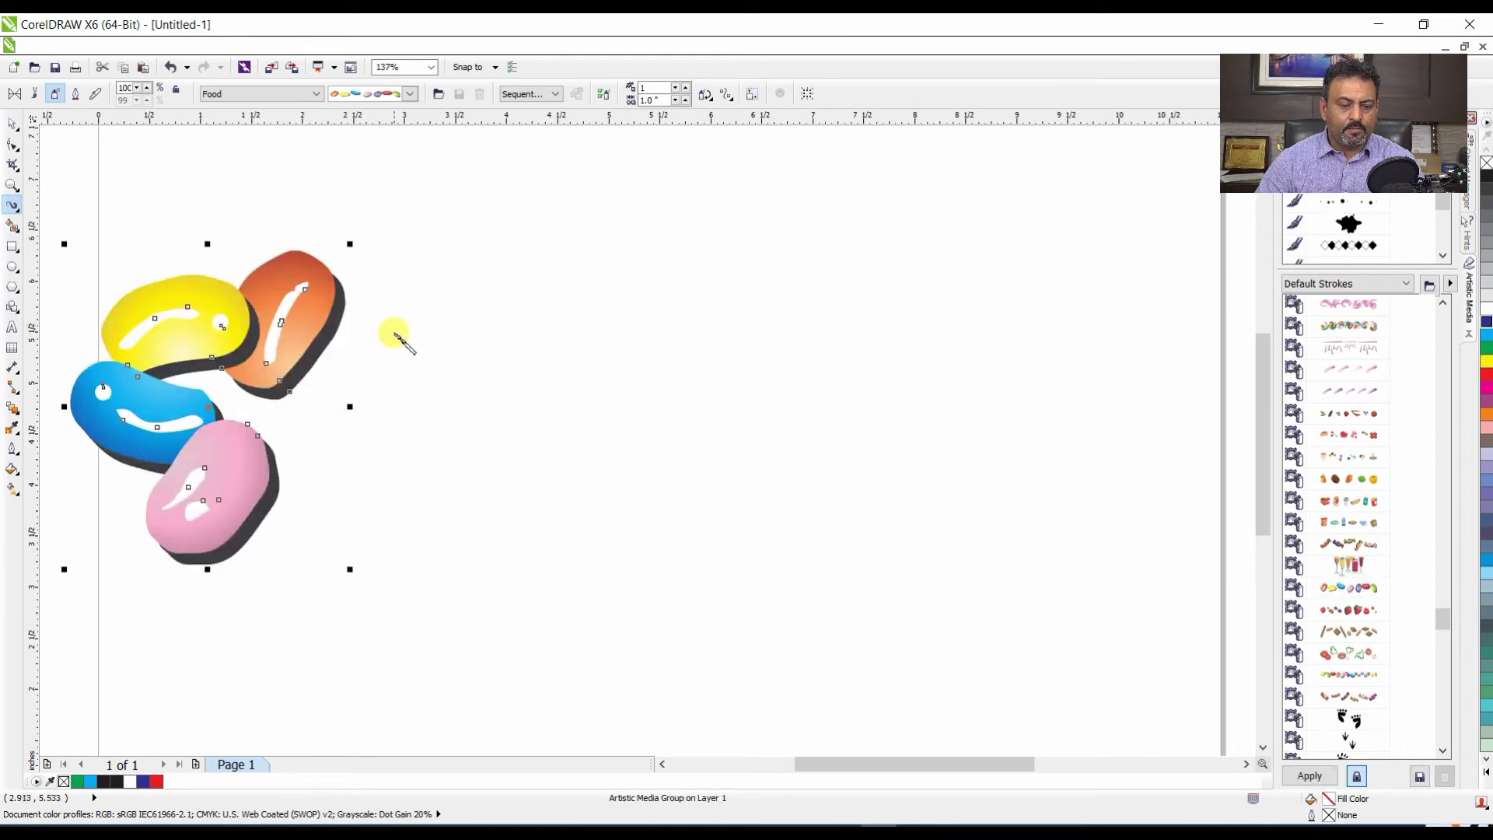
{"action": "scroll", "coordinate": [406, 336], "scroll_direction": "down", "scroll_amount": 3}
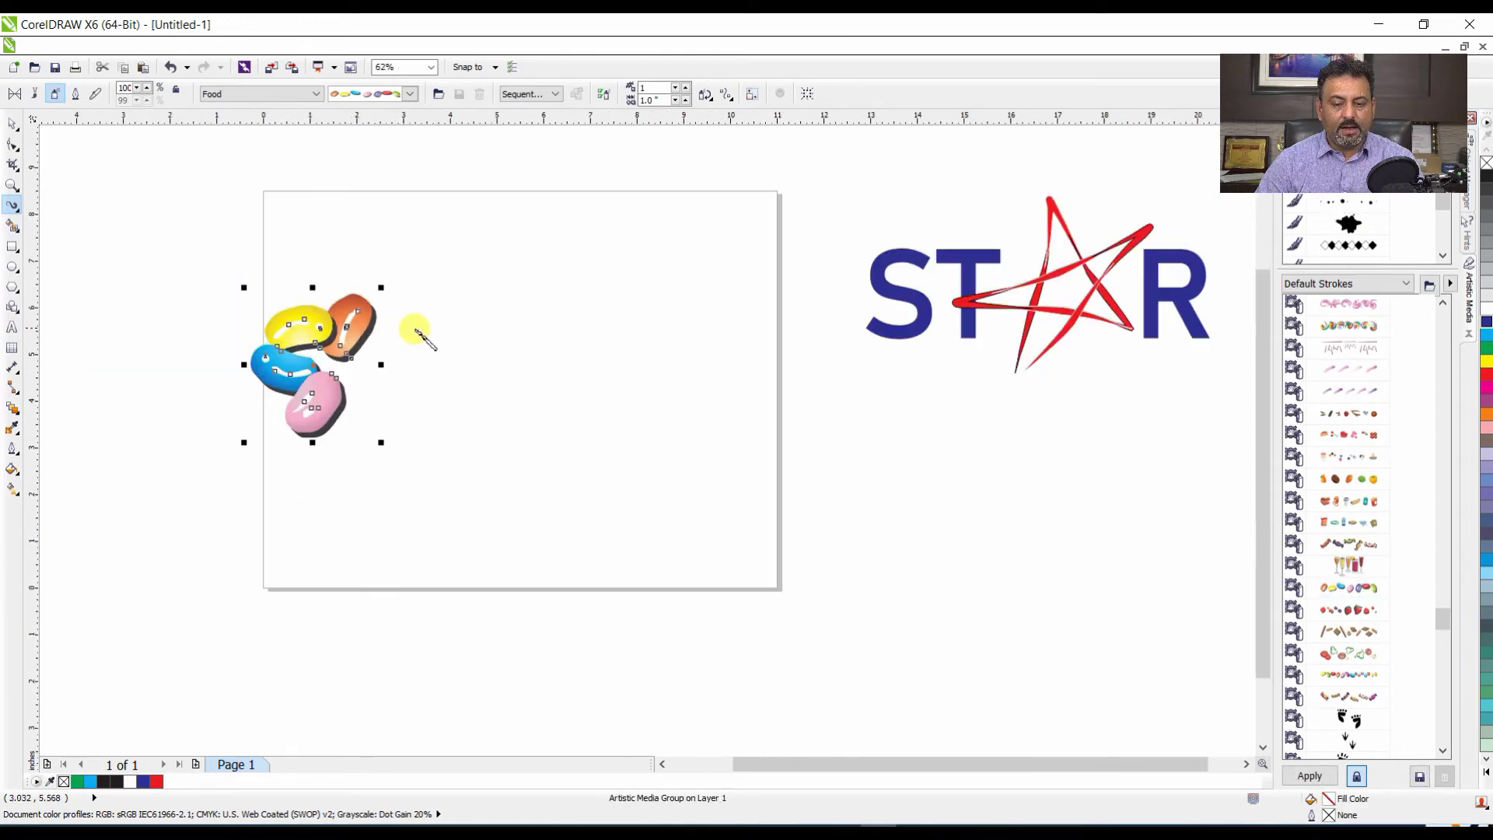
{"action": "key", "text": "Delete"}
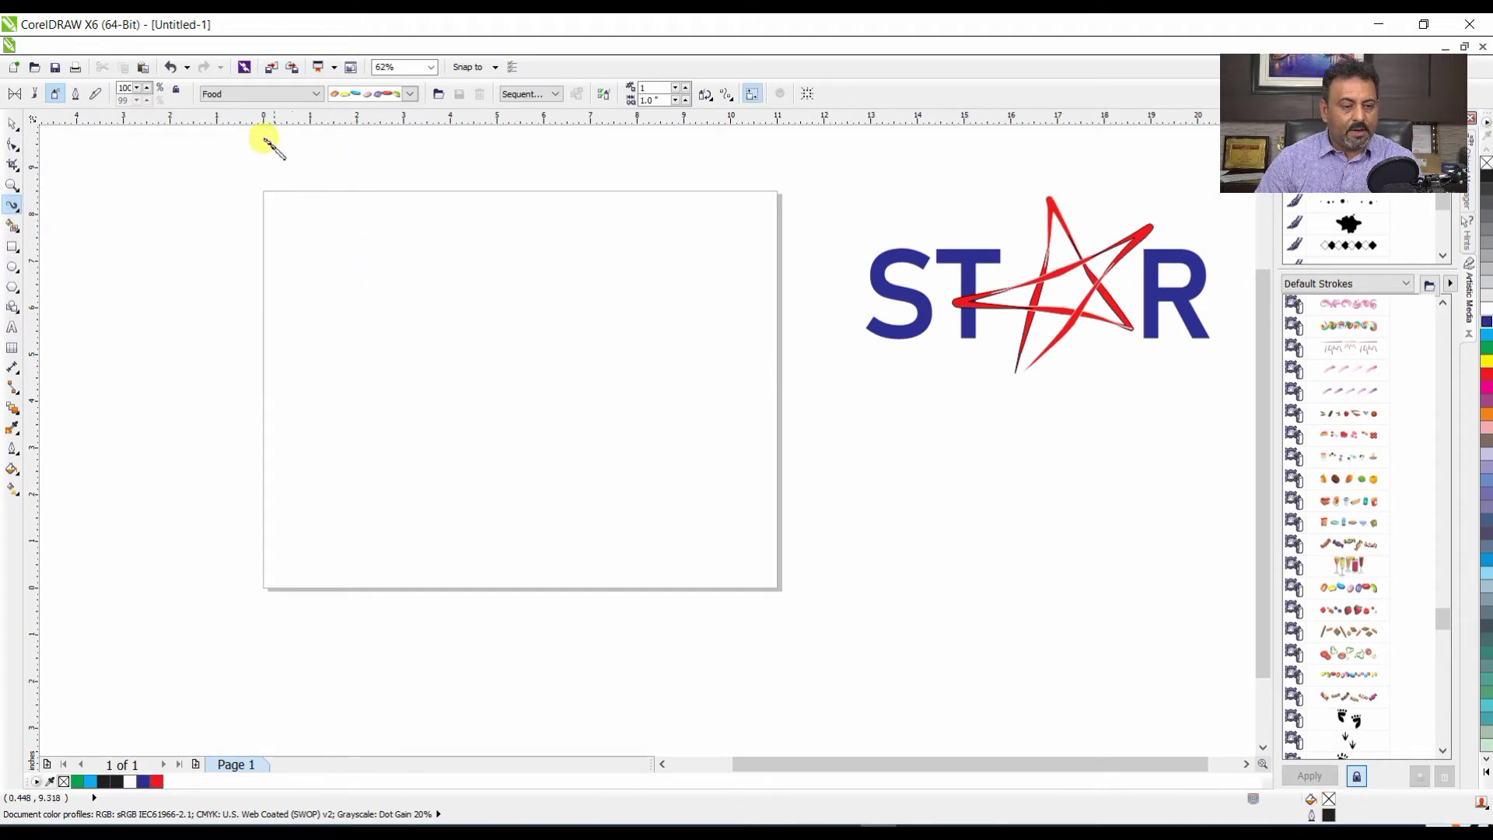
- Reduce the size of the sprayed objects for the jelly-bean sprayer
{"action": "left_click", "coordinate": [138, 92]}
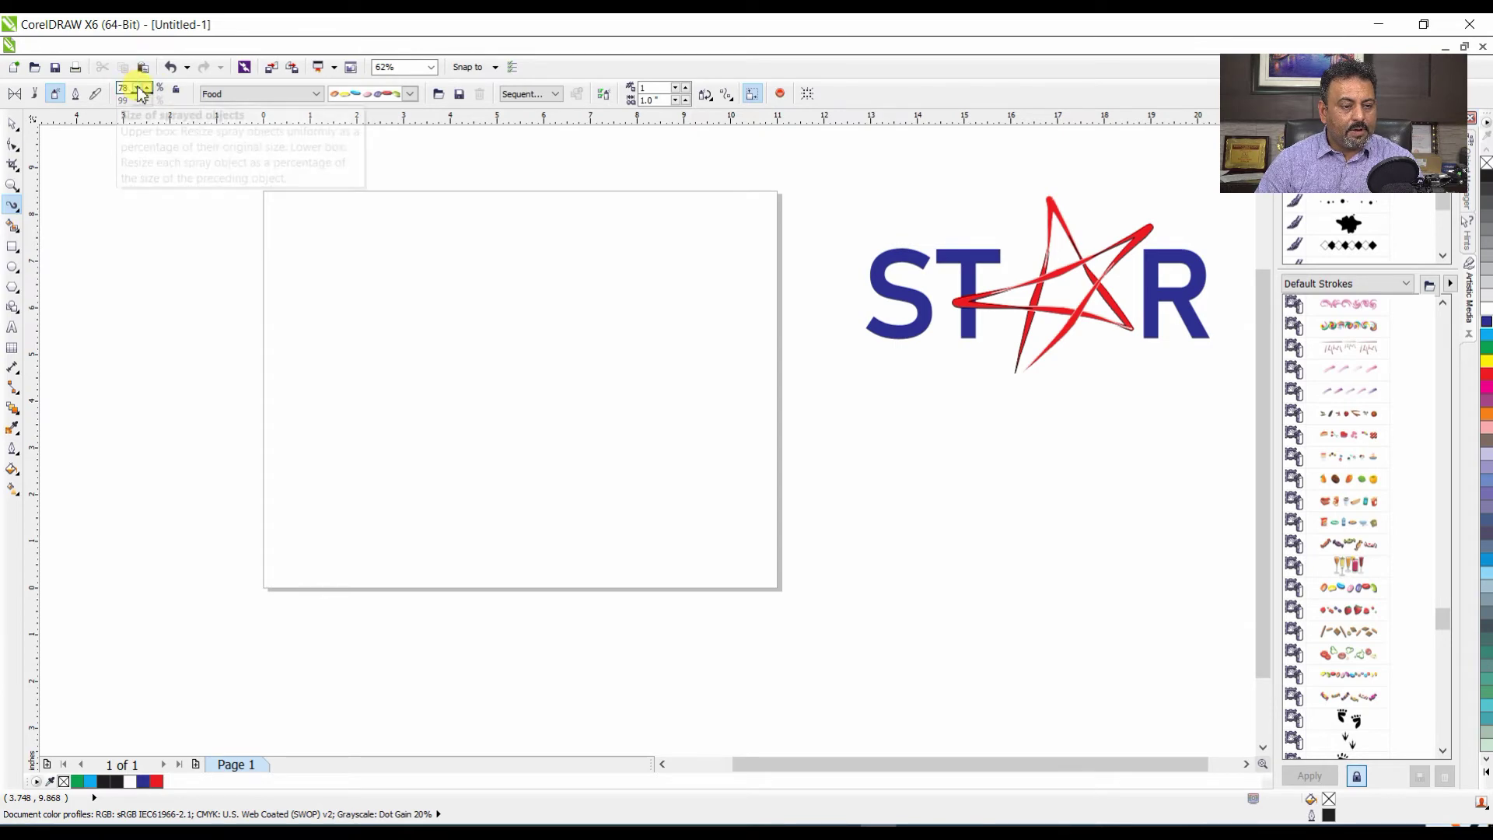
- Try spraying a C-shaped stroke of jelly beans at 70% object size at the page's left edge
{"action": "left_click_drag", "start_coordinate": [287, 349], "coordinate": [299, 506]}
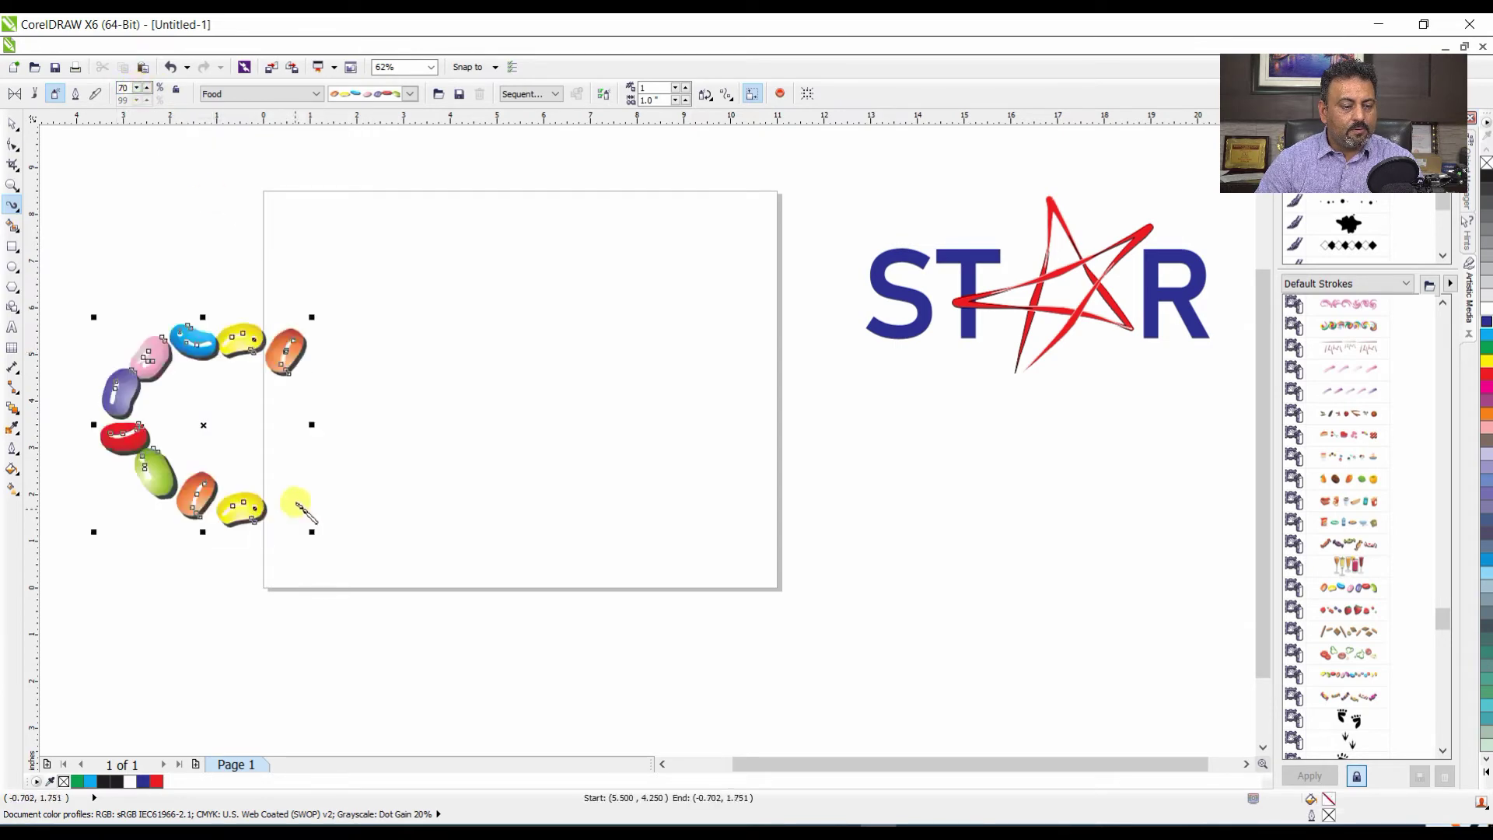
{"action": "left_click", "coordinate": [290, 457]}
{"action": "key", "text": "ctrl+z"}
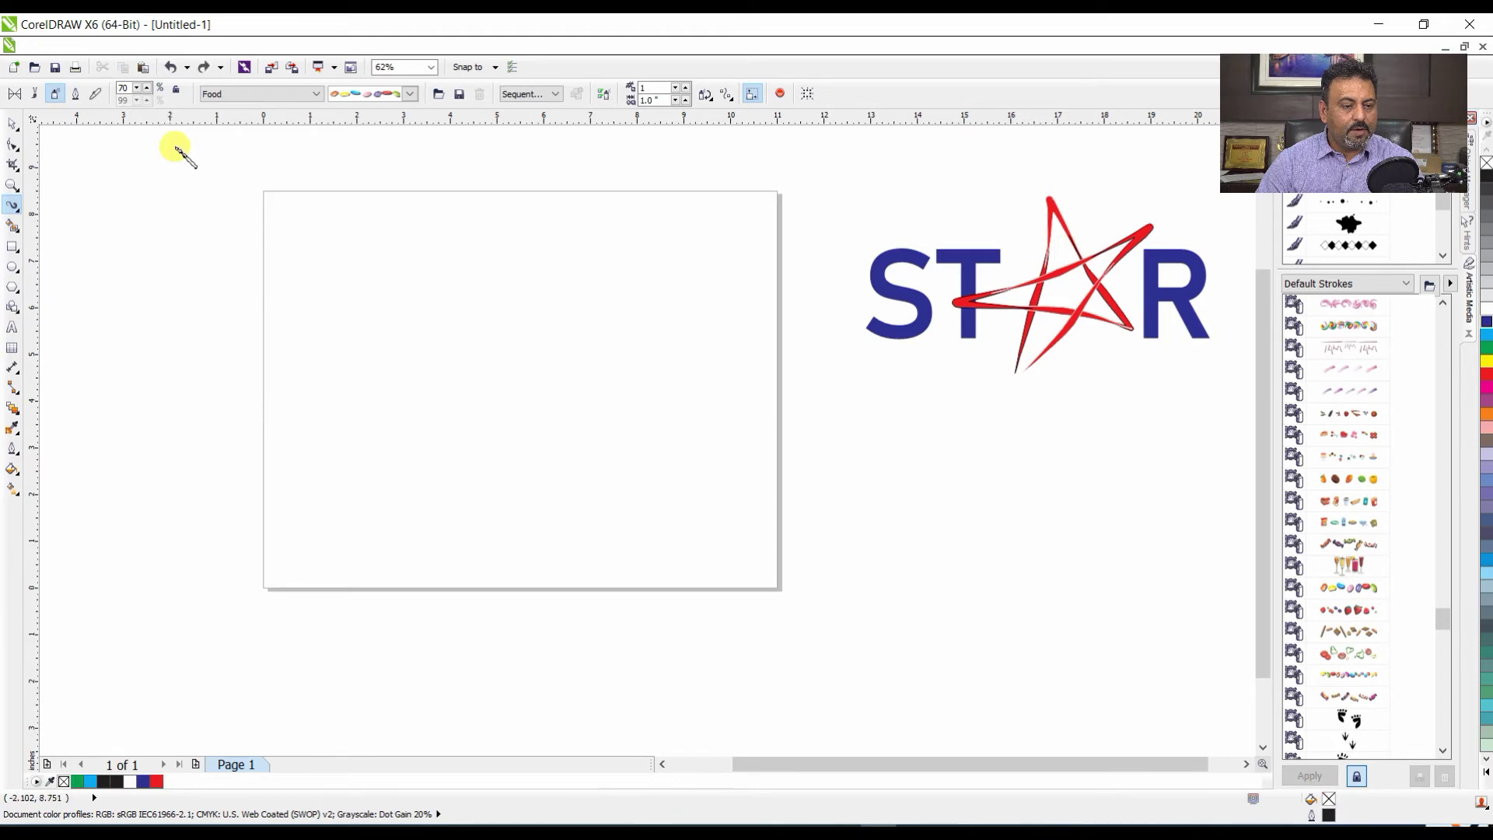
- Try a curved jelly bean spray stroke with the spray object size set to 52%
{"action": "left_click", "coordinate": [137, 92]}
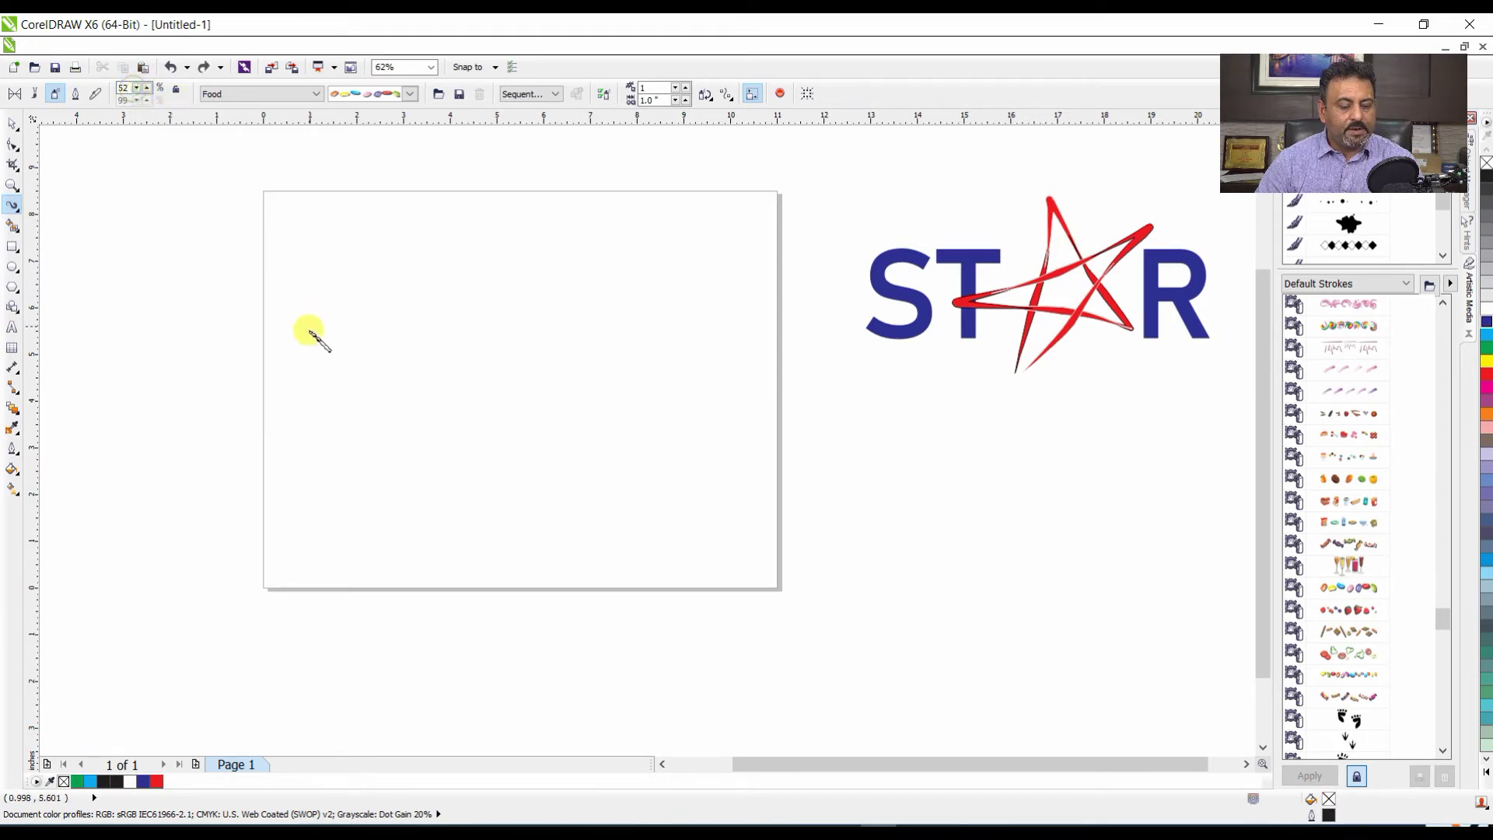
{"action": "scroll", "coordinate": [381, 361], "scroll_direction": "up", "scroll_amount": 2}
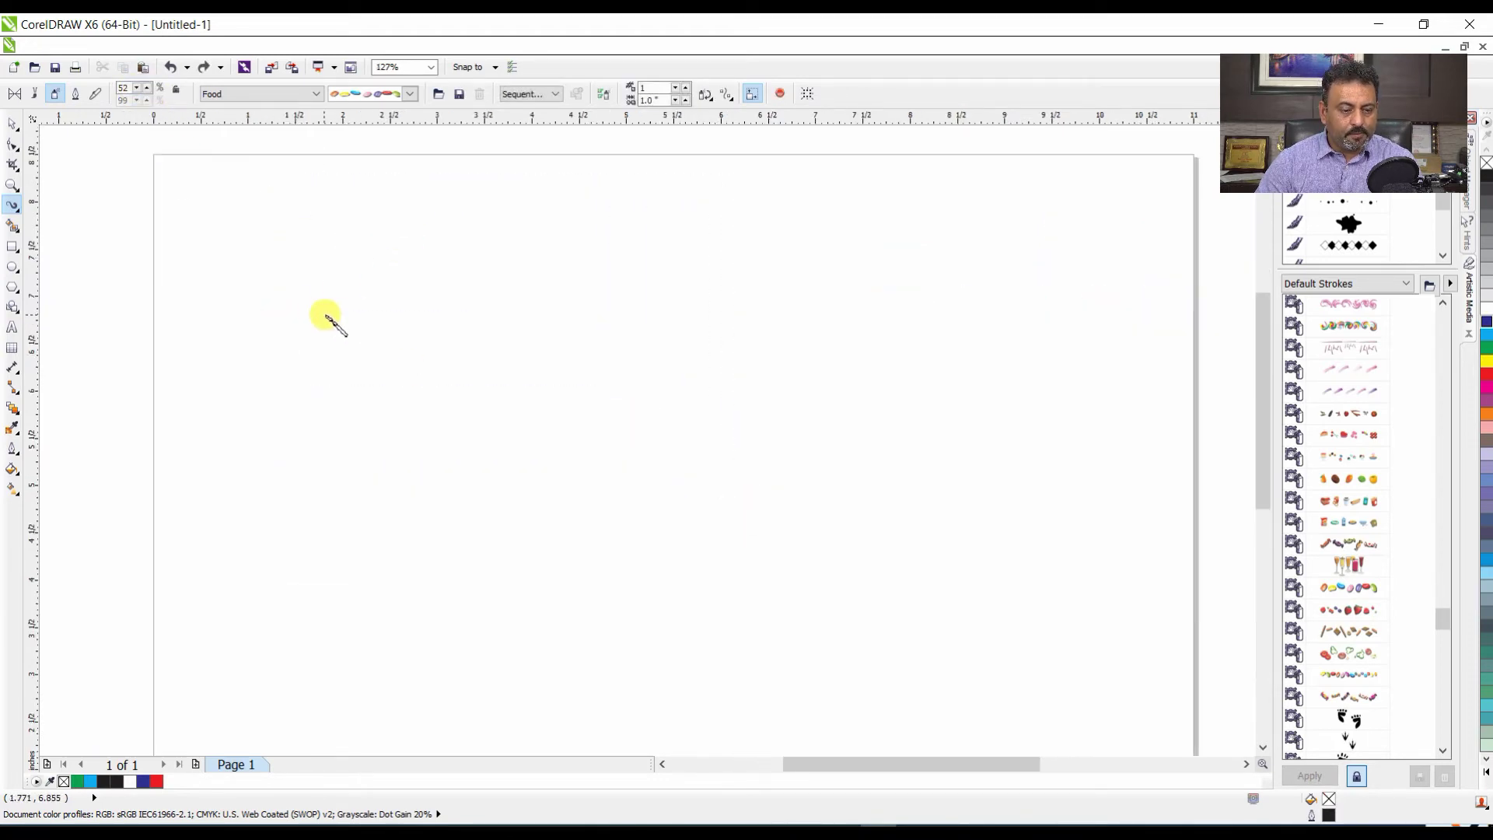
{"action": "mouse_move", "coordinate": [346, 306]}
{"action": "left_mouse_down"}
{"action": "mouse_move", "coordinate": [299, 309]}
{"action": "mouse_move", "coordinate": [256, 347]}
{"action": "mouse_move", "coordinate": [252, 388]}
{"action": "mouse_move", "coordinate": [298, 453]}
{"action": "mouse_move", "coordinate": [371, 462]}
{"action": "left_mouse_up"}
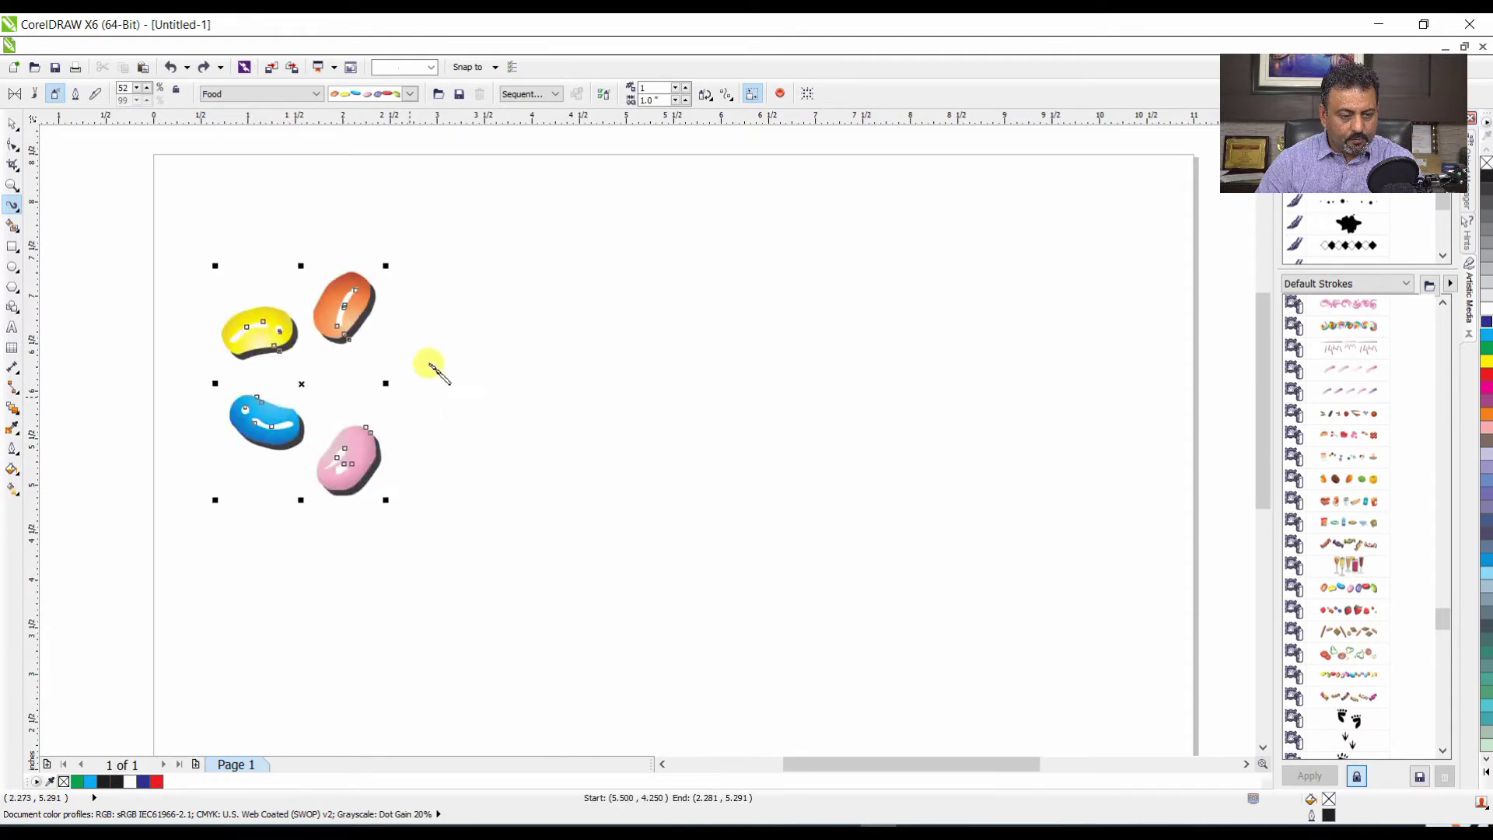
{"action": "key", "text": "ctrl+z"}
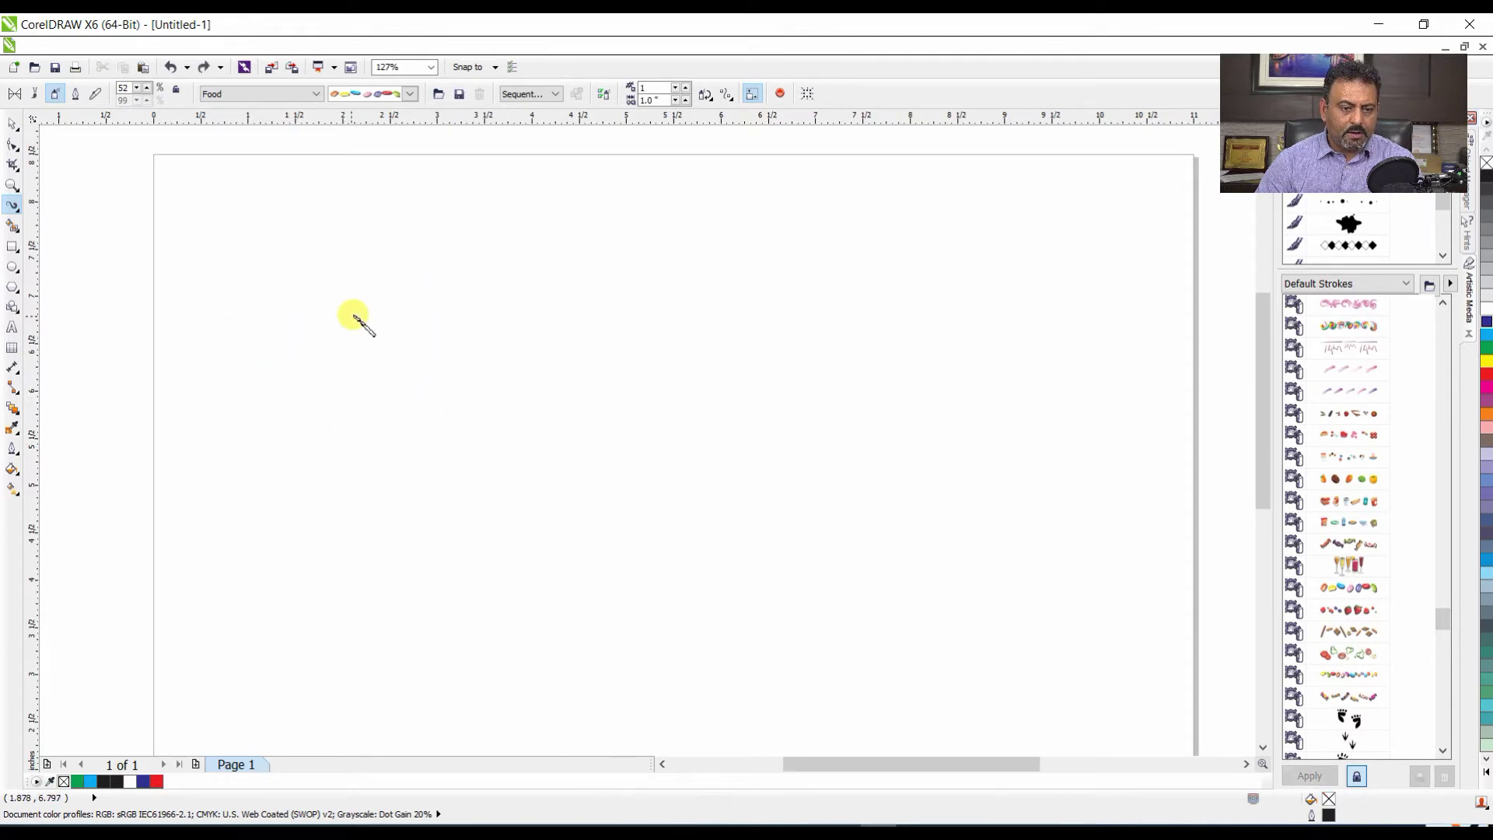
- Set the spray object size to 44% and try C-shaped jelly bean strokes on the page
{"action": "left_click", "coordinate": [556, 94]}
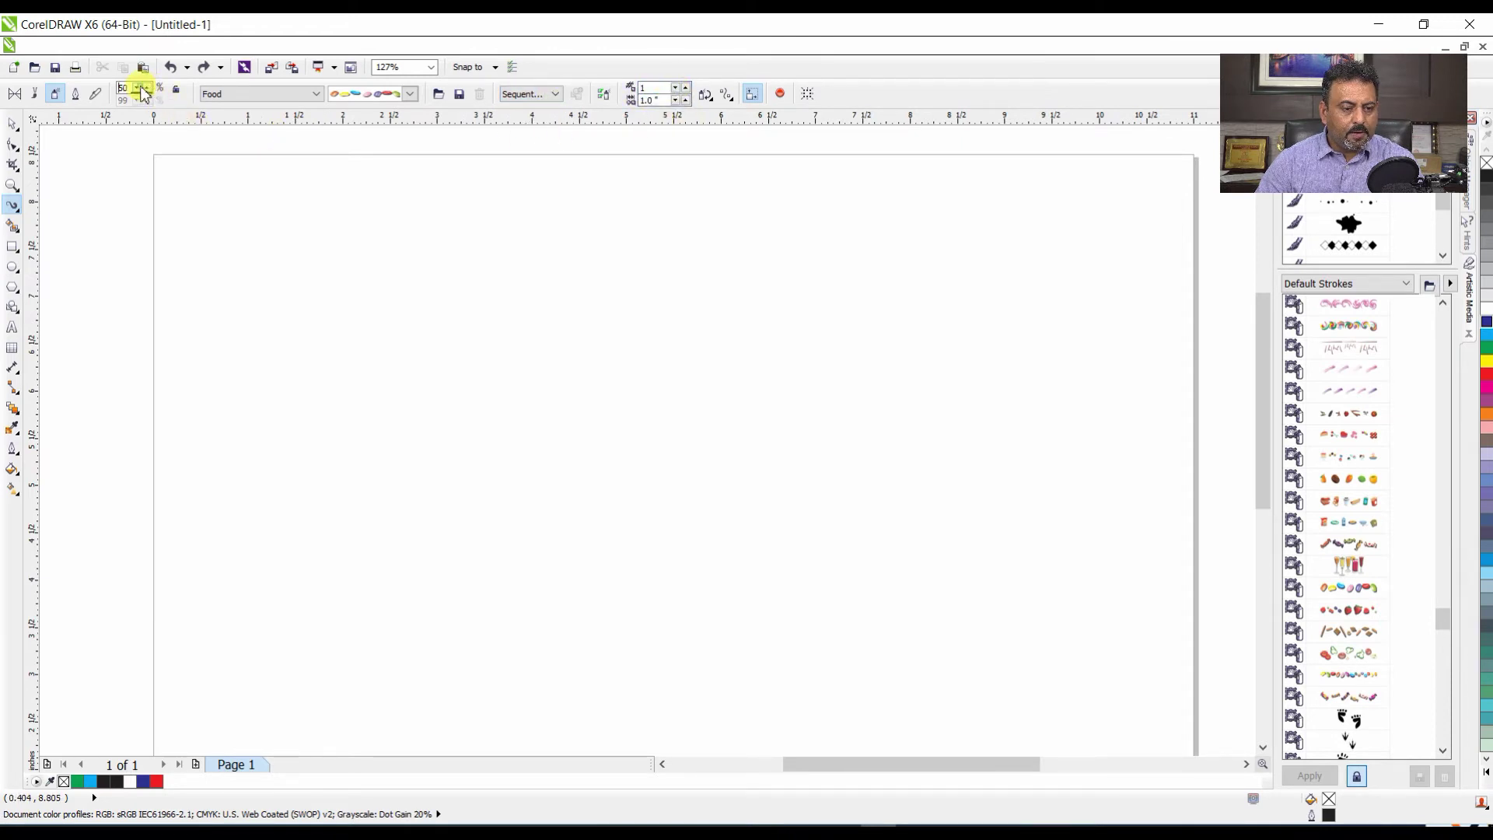
{"action": "mouse_move", "coordinate": [280, 354]}
{"action": "left_mouse_down"}
{"action": "mouse_move", "coordinate": [194, 500]}
{"action": "mouse_move", "coordinate": [436, 550]}
{"action": "left_mouse_up"}
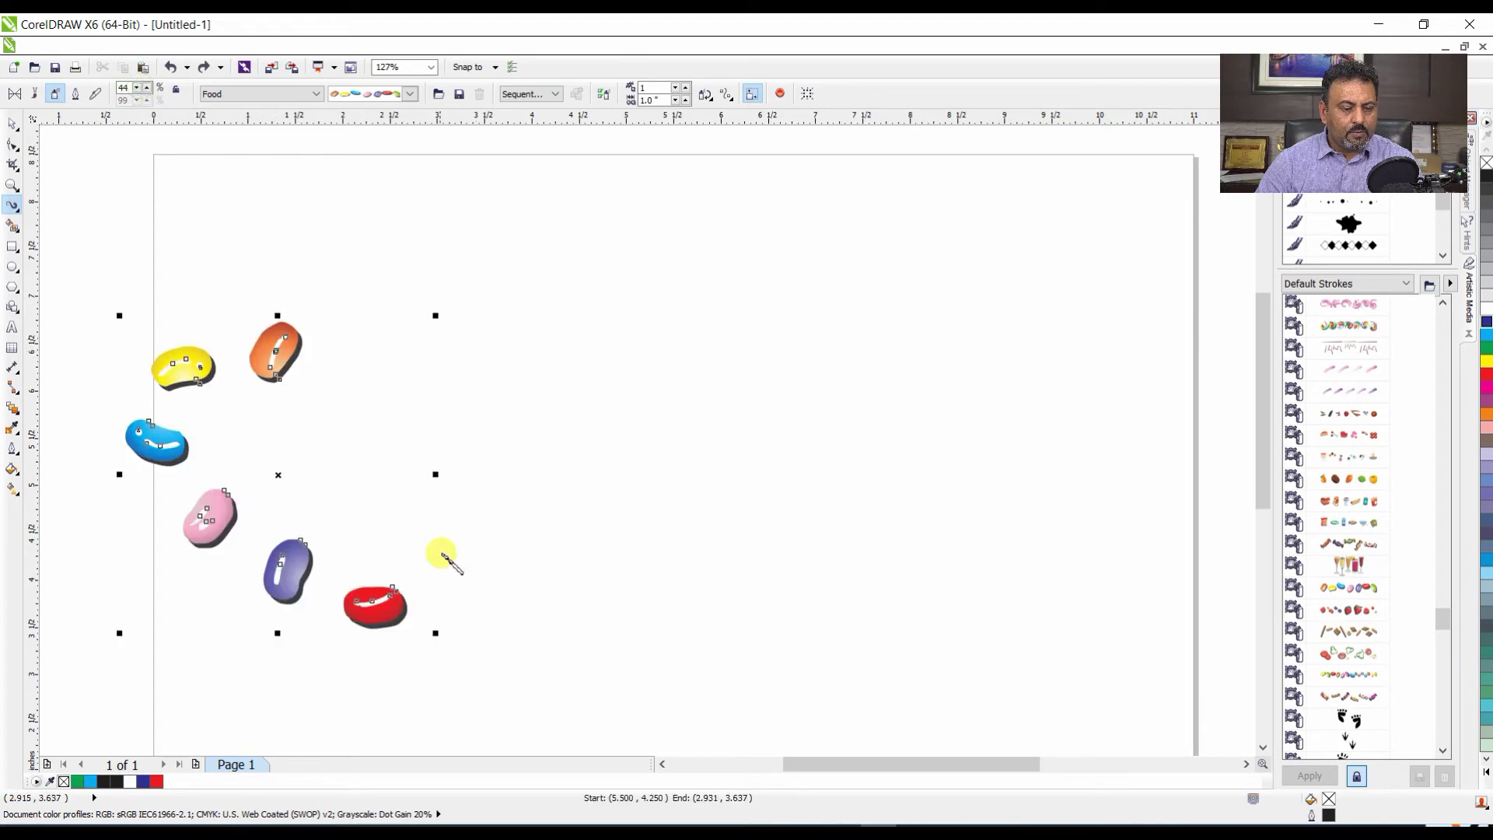
{"action": "key", "text": "Delete"}
{"action": "mouse_move", "coordinate": [330, 383]}
{"action": "left_mouse_down"}
{"action": "mouse_move", "coordinate": [102, 509]}
{"action": "mouse_move", "coordinate": [272, 667]}
{"action": "mouse_move", "coordinate": [367, 675]}
{"action": "left_mouse_up"}
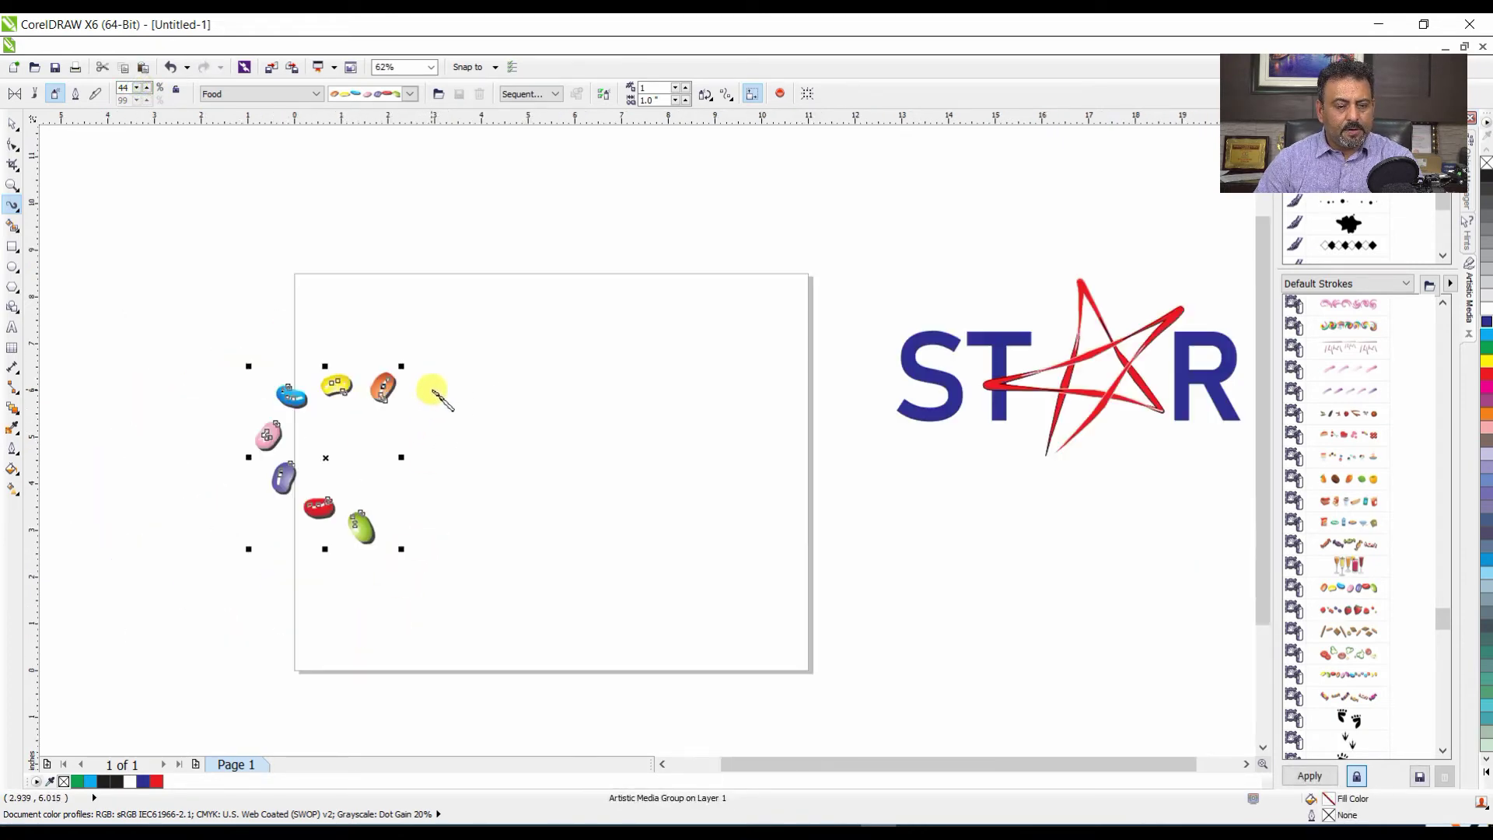
{"action": "scroll", "coordinate": [433, 391], "scroll_direction": "down", "scroll_amount": 2}
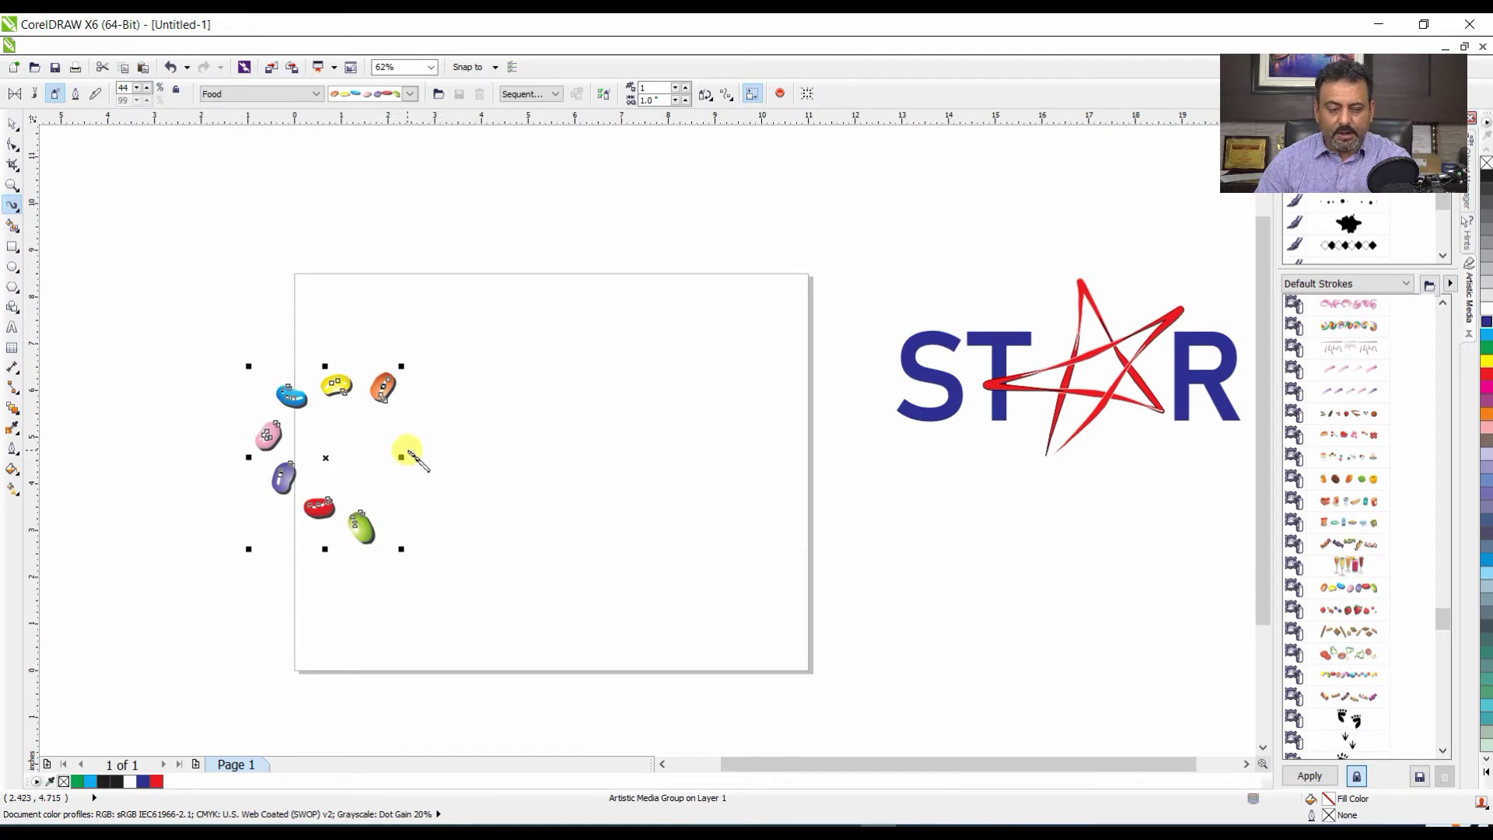
{"action": "key", "text": "Delete"}
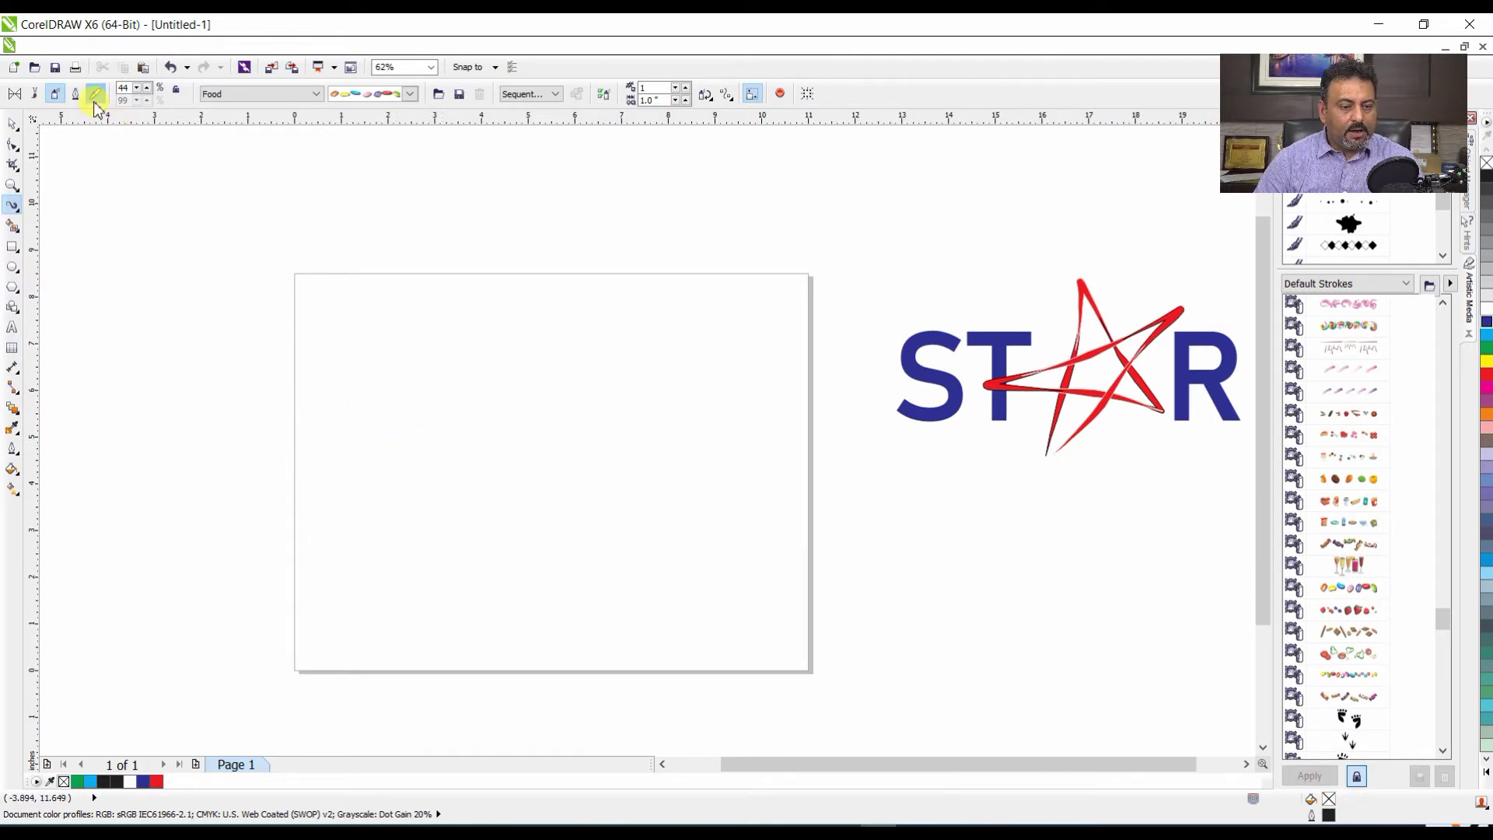
- Spray the letters C, A and N side by side on the page using the jelly bean spray pattern
{"action": "left_click", "coordinate": [410, 94]}
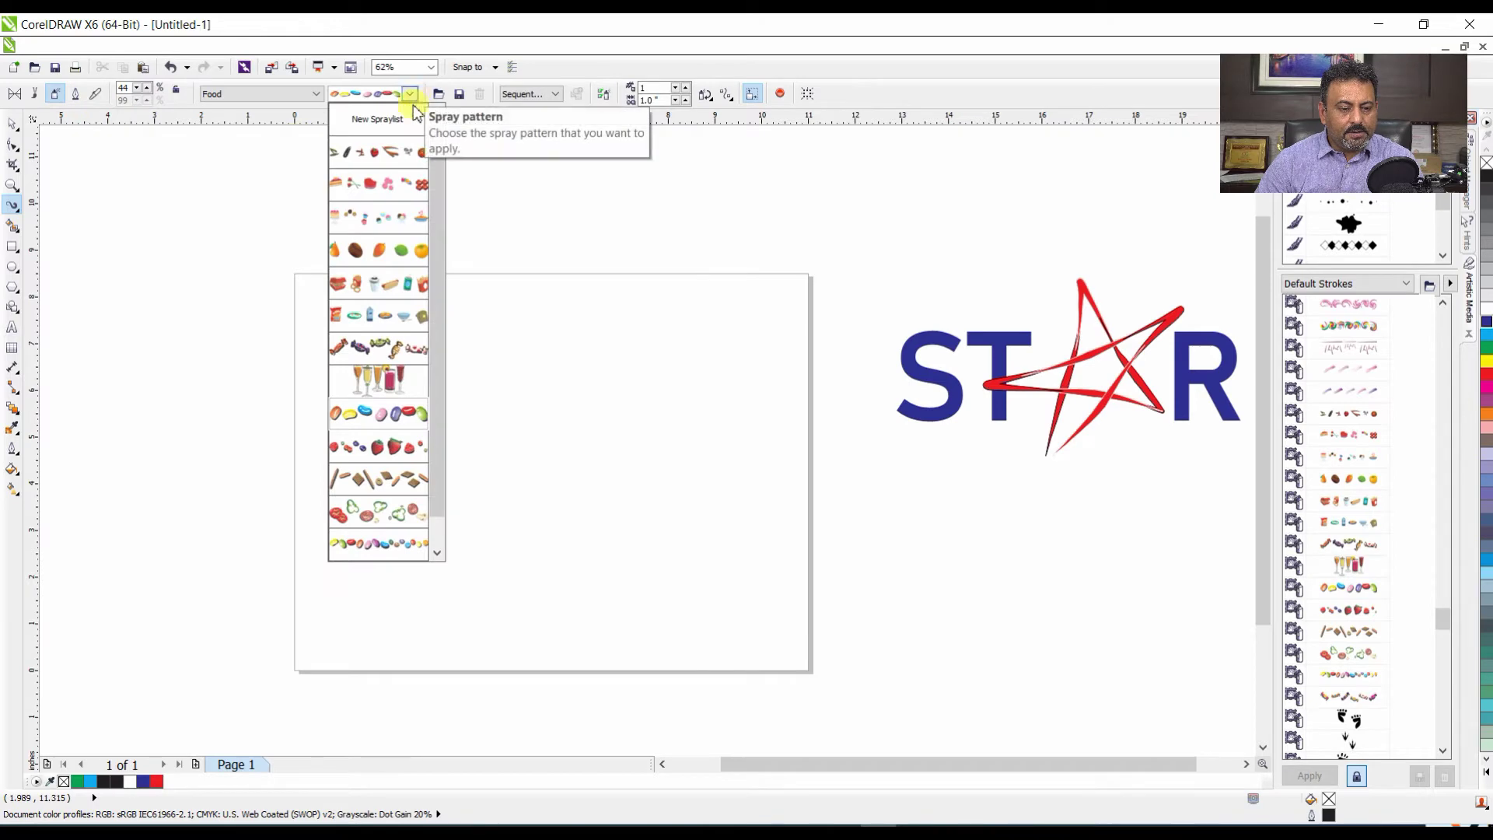
{"action": "left_click", "coordinate": [387, 427]}
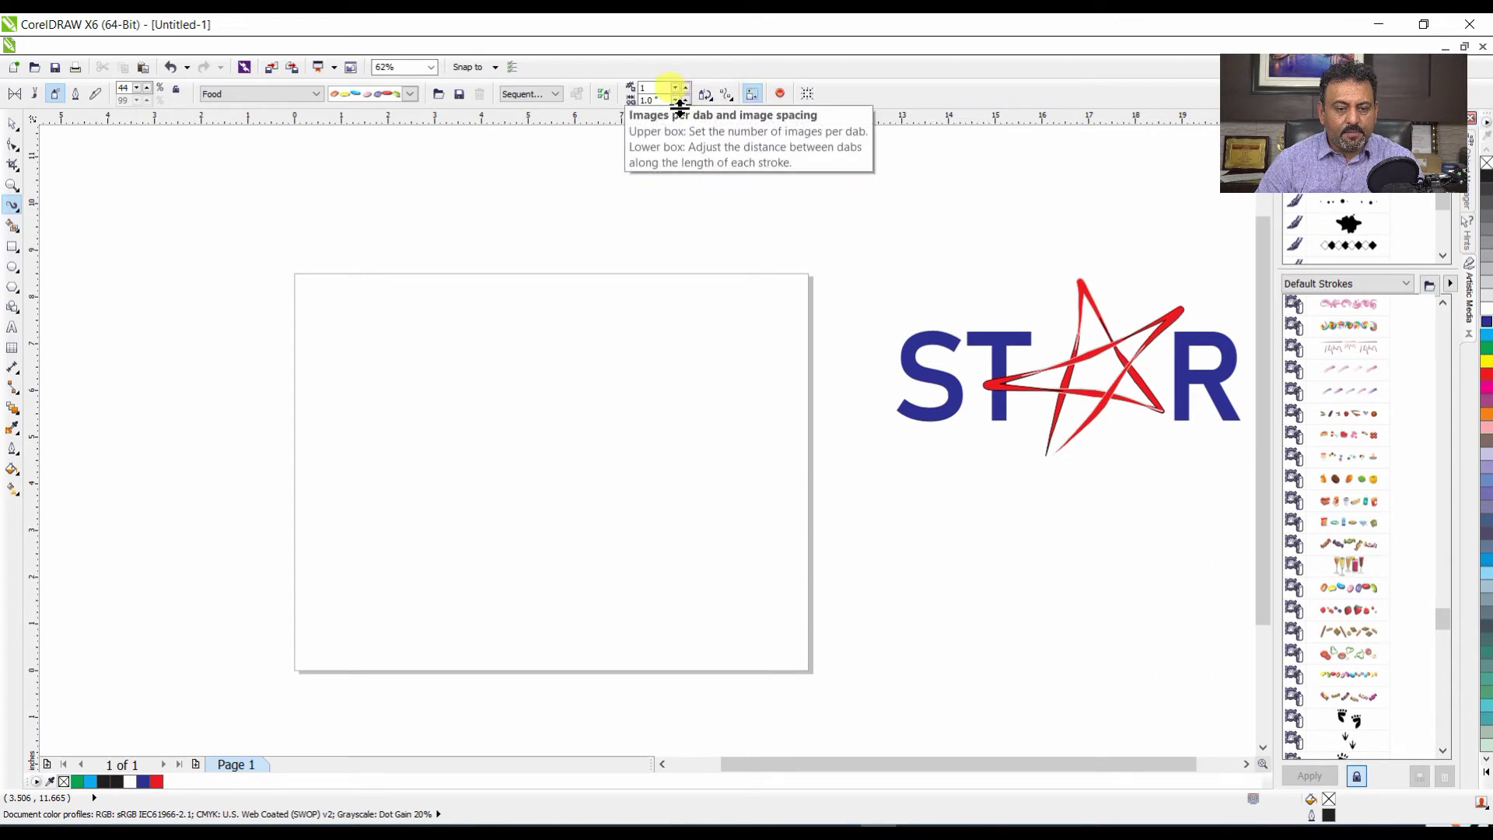
{"action": "mouse_move", "coordinate": [399, 406]}
{"action": "left_mouse_down"}
{"action": "mouse_move", "coordinate": [323, 503]}
{"action": "mouse_move", "coordinate": [488, 484]}
{"action": "left_mouse_up"}
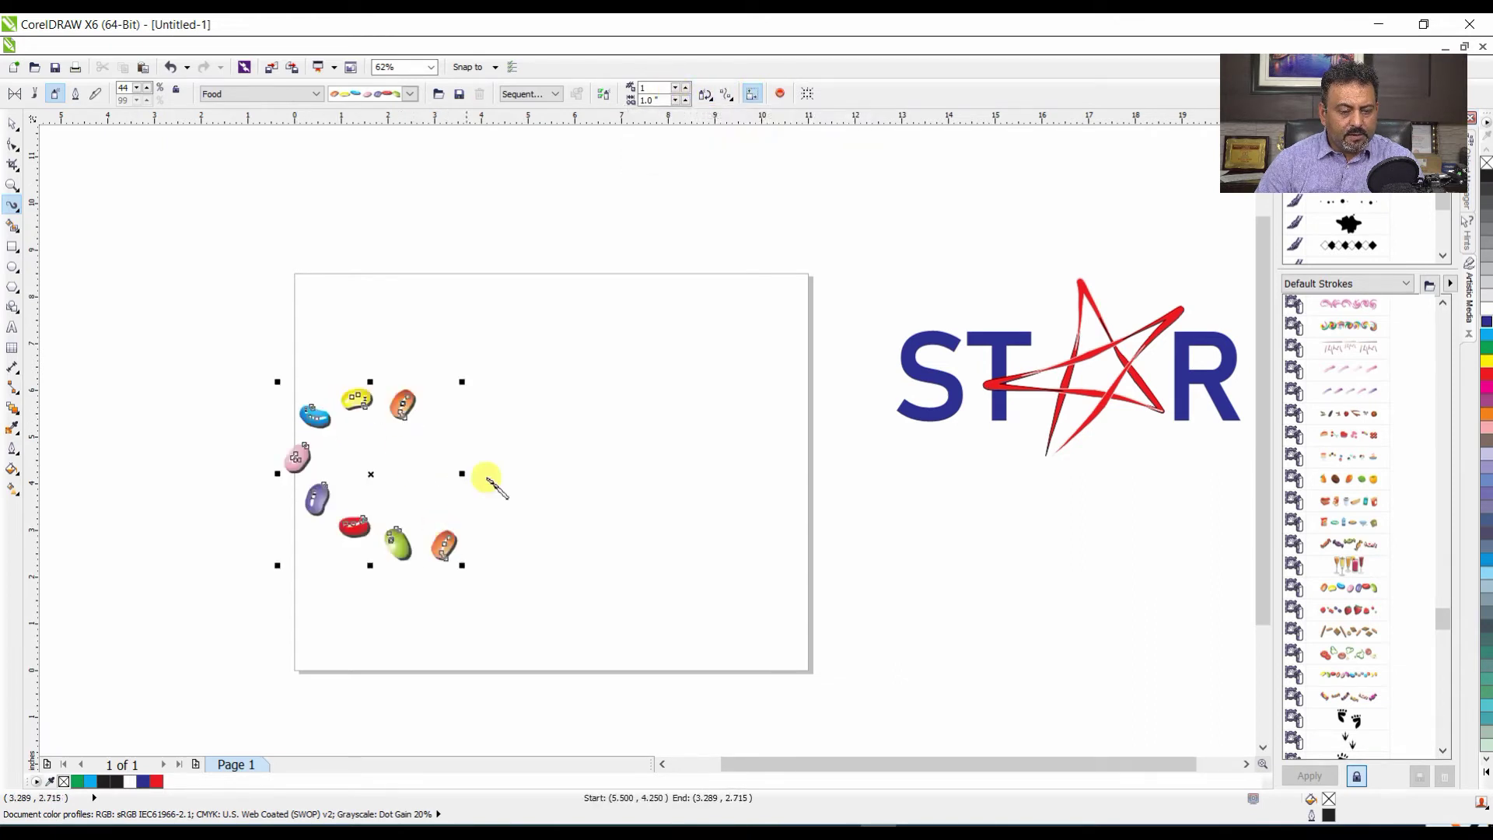
{"action": "mouse_move", "coordinate": [549, 395]}
{"action": "left_mouse_down"}
{"action": "mouse_move", "coordinate": [499, 535]}
{"action": "mouse_move", "coordinate": [604, 485]}
{"action": "mouse_move", "coordinate": [634, 548]}
{"action": "left_mouse_up"}
{"action": "left_click_drag", "start_coordinate": [535, 495], "coordinate": [584, 496]}
{"action": "mouse_move", "coordinate": [703, 404]}
{"action": "left_mouse_down"}
{"action": "mouse_move", "coordinate": [673, 553]}
{"action": "mouse_move", "coordinate": [754, 449]}
{"action": "mouse_move", "coordinate": [836, 538]}
{"action": "mouse_move", "coordinate": [860, 383]}
{"action": "left_mouse_up"}
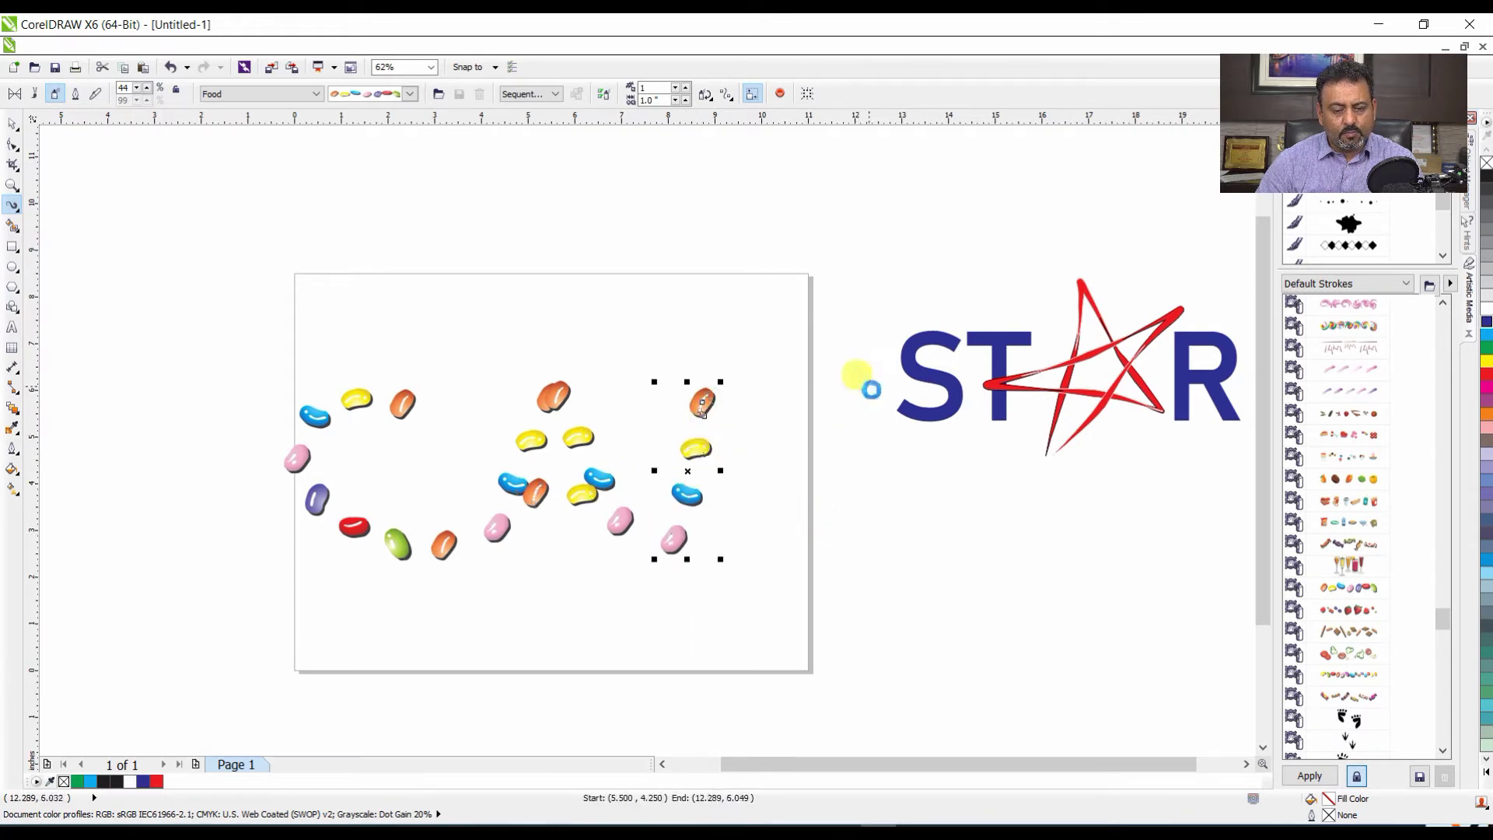
- Move the STAR lettering together with its red star upward, clear of the row of jelly bean letters
{"action": "key", "text": "space"}
{"action": "scroll", "coordinate": [896, 269], "scroll_direction": "right", "scroll_amount": 1}
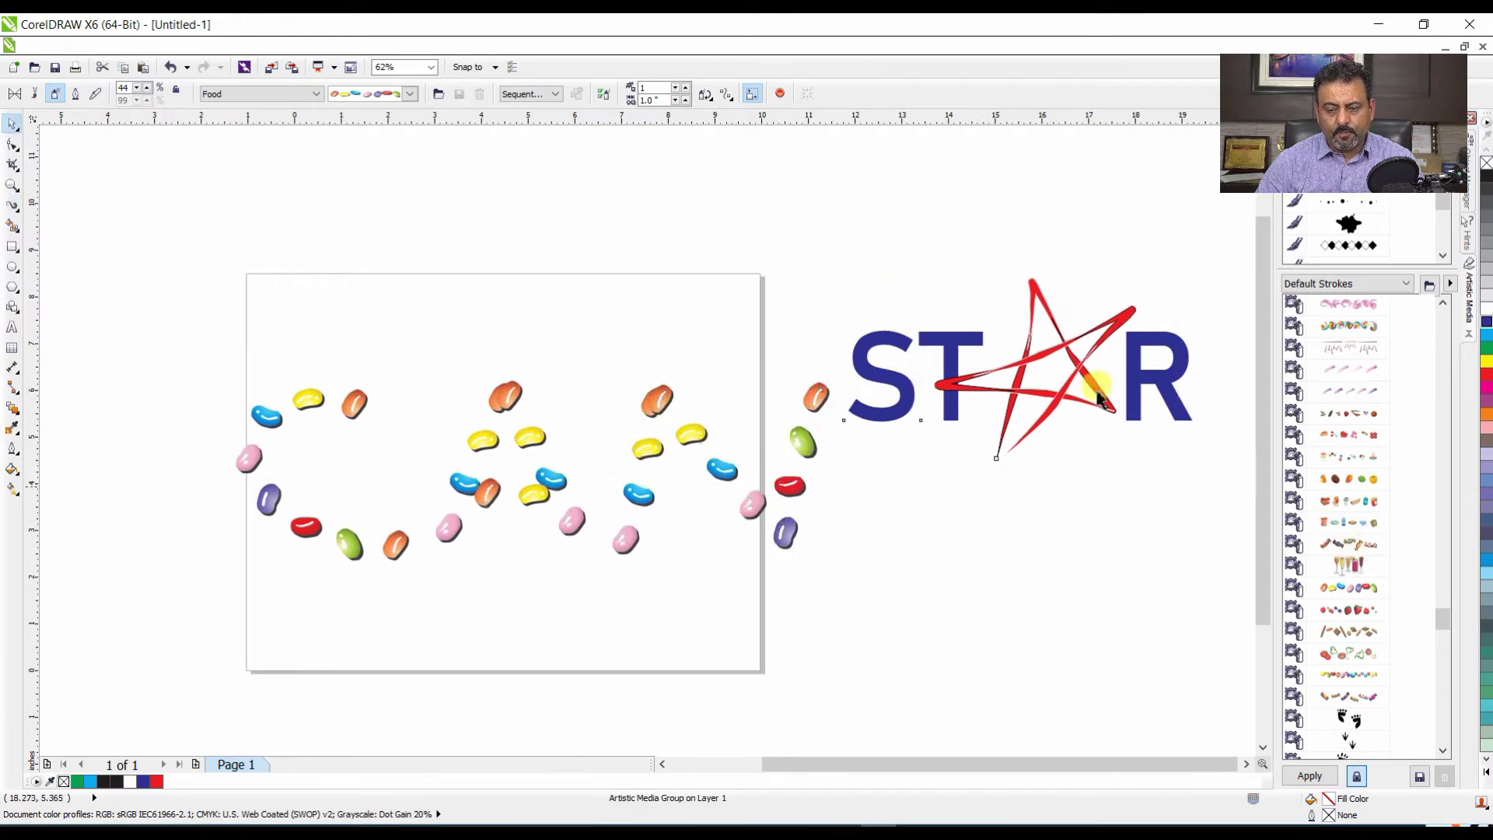
{"action": "left_click", "coordinate": [1039, 376]}
{"action": "mouse_move", "coordinate": [1027, 376]}
{"action": "left_mouse_down"}
{"action": "mouse_move", "coordinate": [1023, 224]}
{"action": "mouse_move", "coordinate": [1043, 184]}
{"action": "left_mouse_up"}
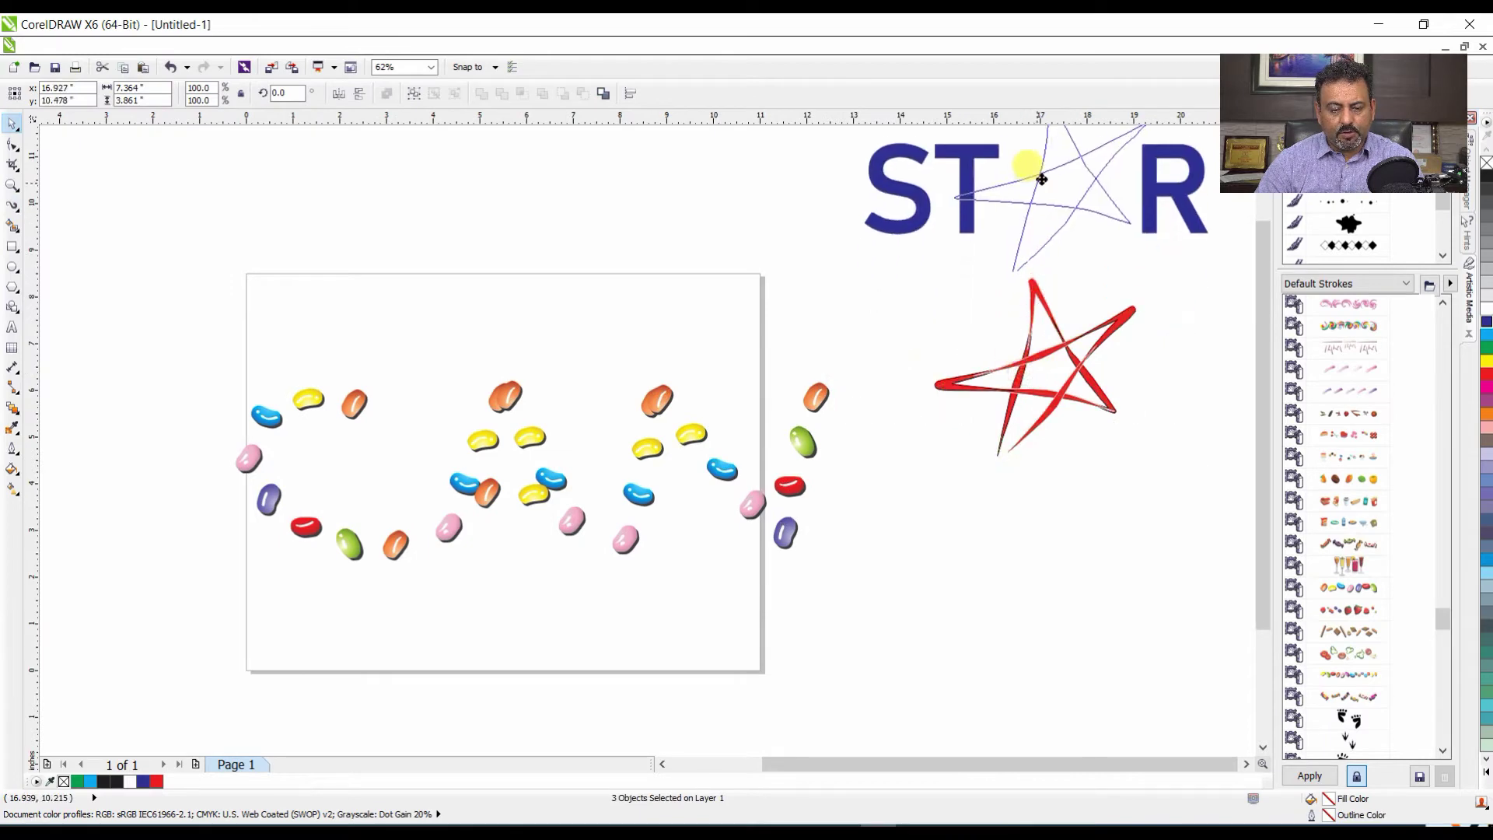
{"action": "key", "text": "space"}
- Spray the letters D and Y beside the N to complete the jelly bean word CANDY
{"action": "left_click_drag", "start_coordinate": [884, 396], "coordinate": [861, 529]}
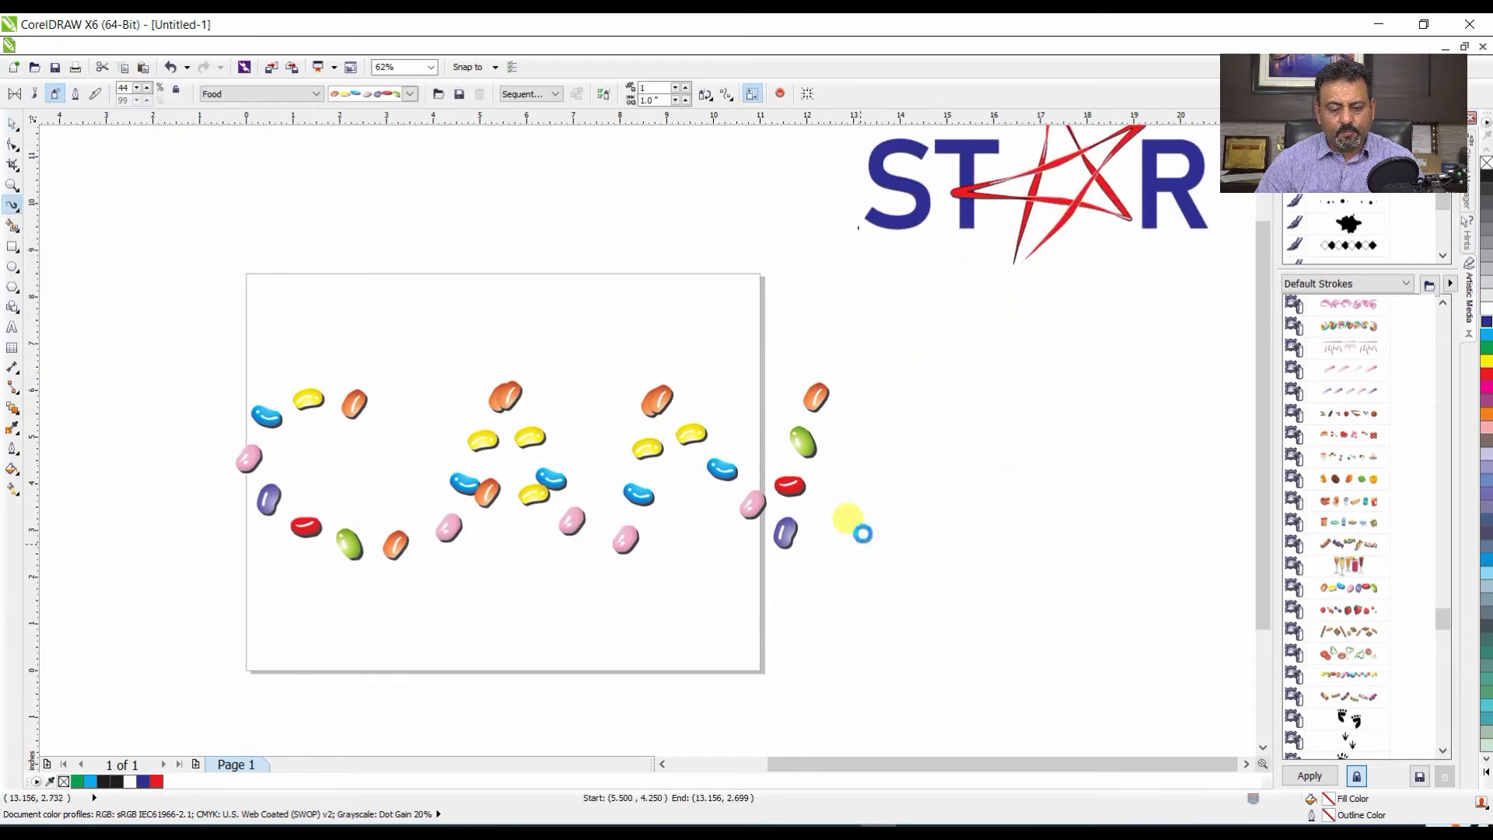
{"action": "mouse_move", "coordinate": [884, 384]}
{"action": "left_mouse_down"}
{"action": "mouse_move", "coordinate": [1029, 414]}
{"action": "mouse_move", "coordinate": [1049, 485]}
{"action": "mouse_move", "coordinate": [882, 519]}
{"action": "left_mouse_up"}
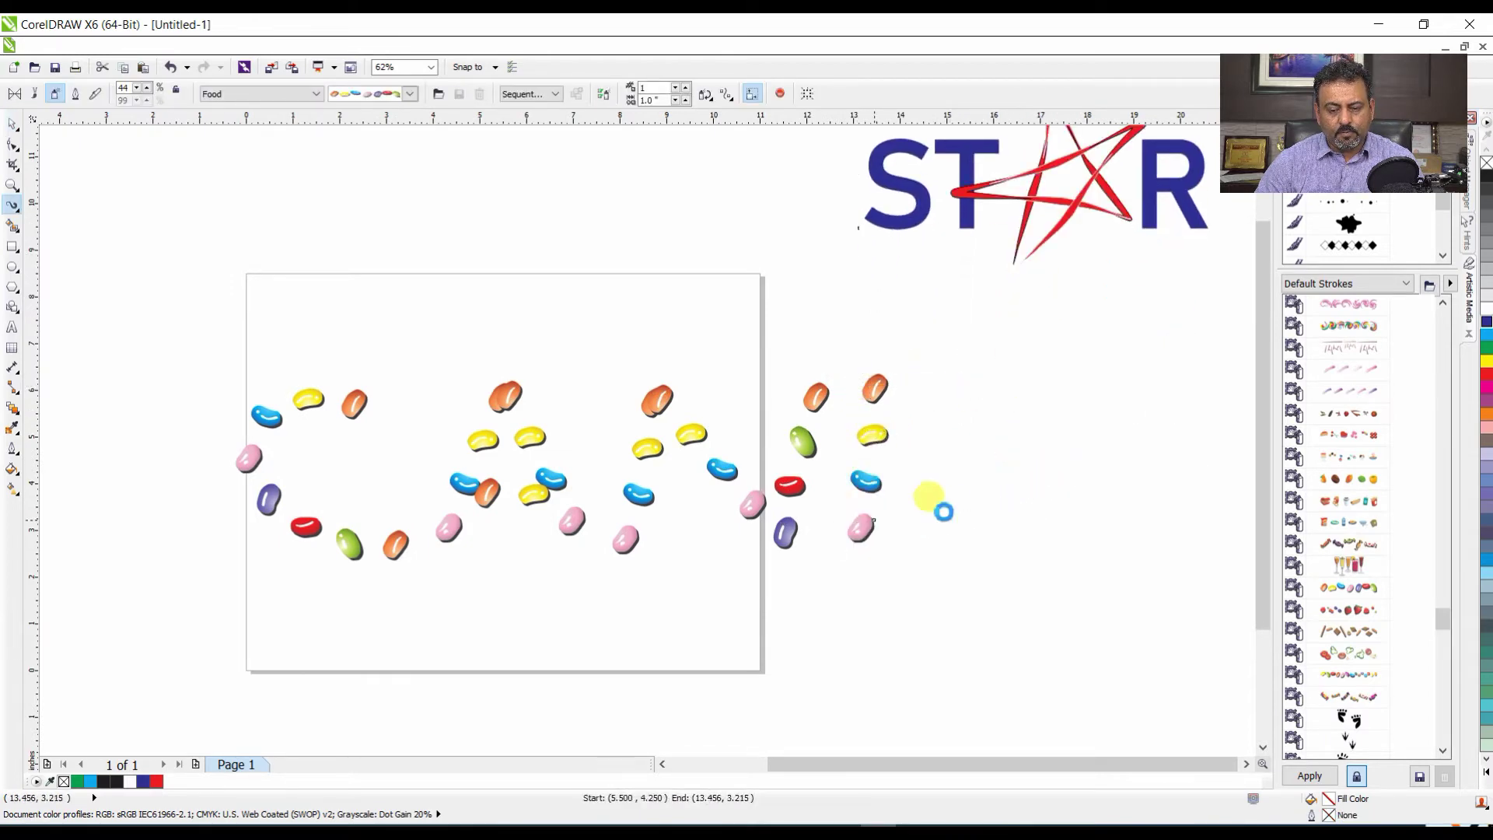
{"action": "left_click_drag", "start_coordinate": [1088, 387], "coordinate": [1178, 470]}
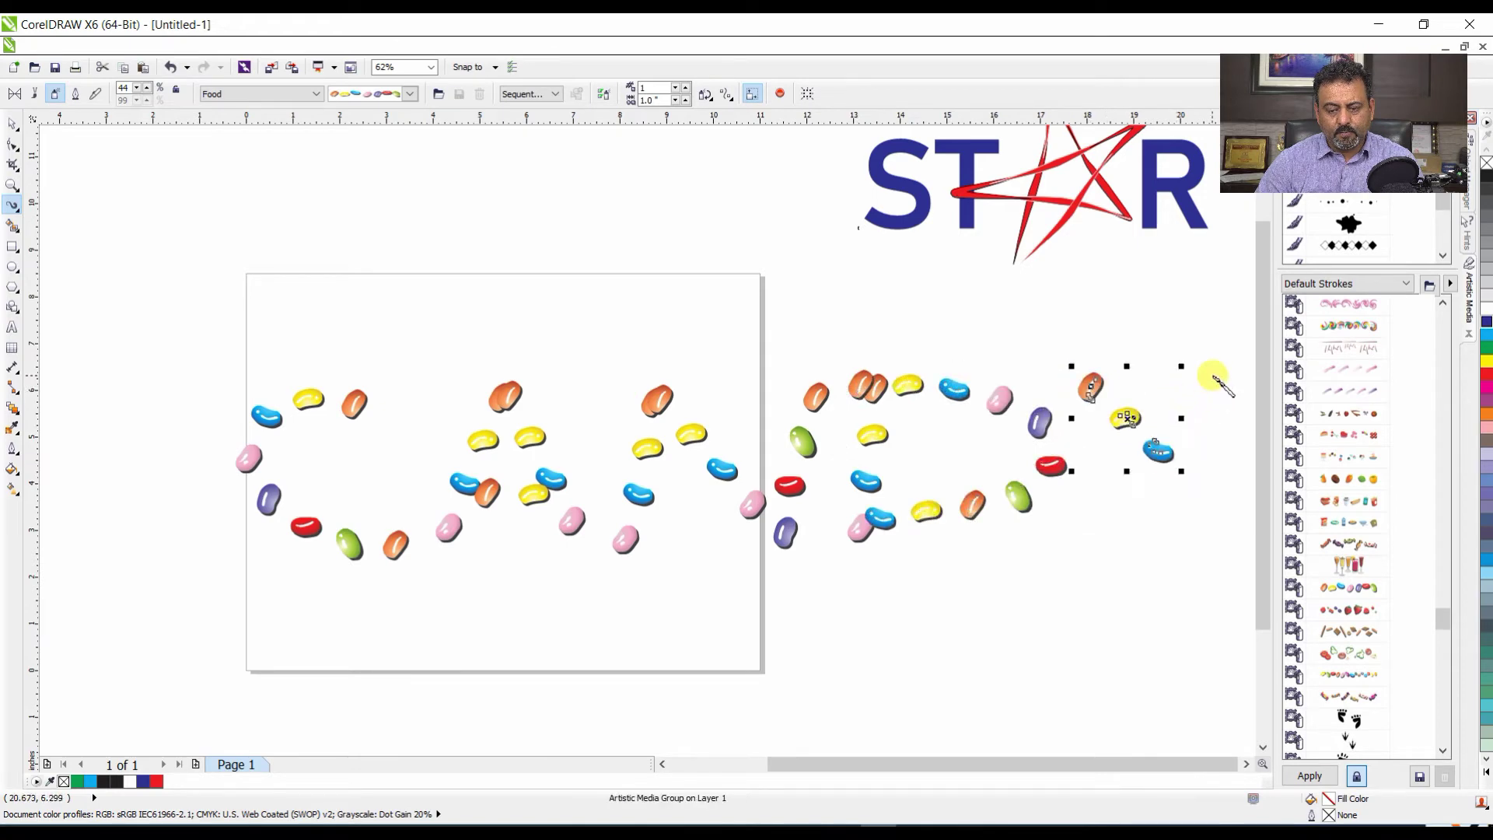
{"action": "left_click_drag", "start_coordinate": [1220, 377], "coordinate": [1104, 556]}
{"action": "key", "text": "space"}
{"action": "left_click", "coordinate": [787, 597]}
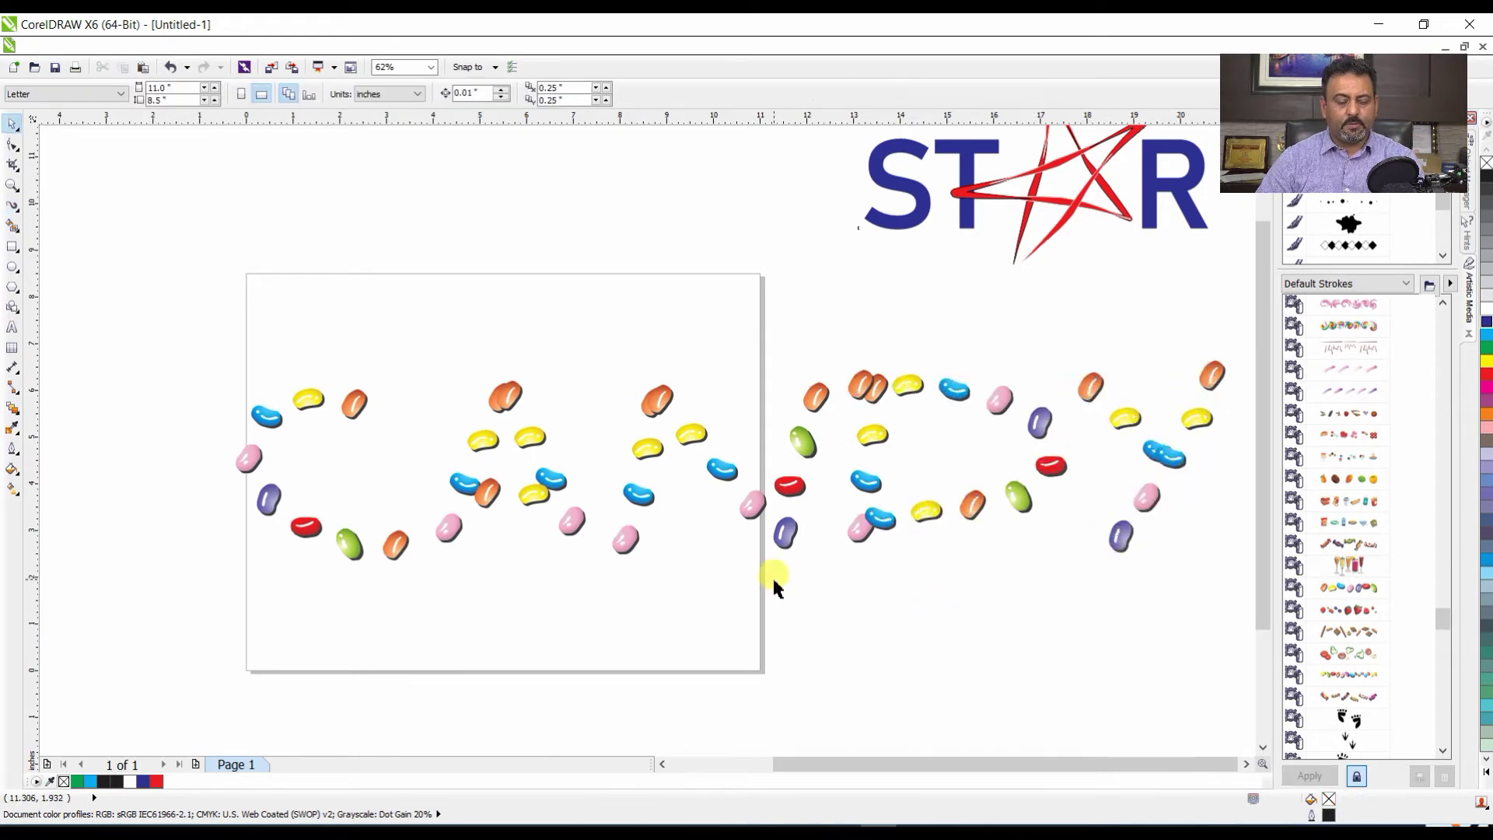
- Select all strokes of the jelly bean word CANDY and delete them
{"action": "key", "text": "F3"}
{"action": "left_click", "coordinate": [516, 452]}
{"action": "key", "text": "F3"}
{"action": "left_click_drag", "start_coordinate": [411, 404], "coordinate": [773, 549]}
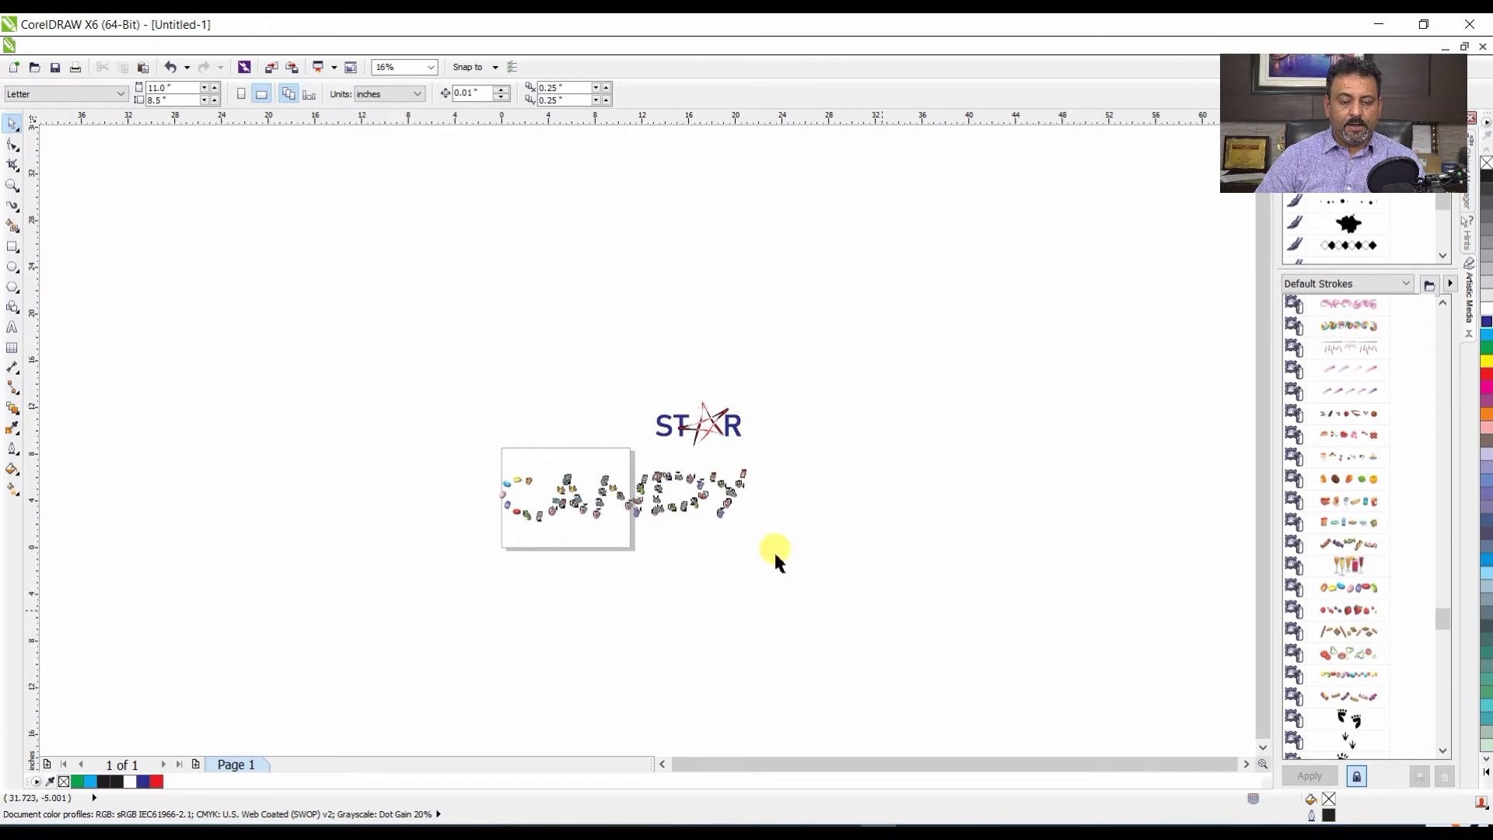
{"action": "scroll", "coordinate": [645, 537], "scroll_direction": "up", "scroll_amount": 3}
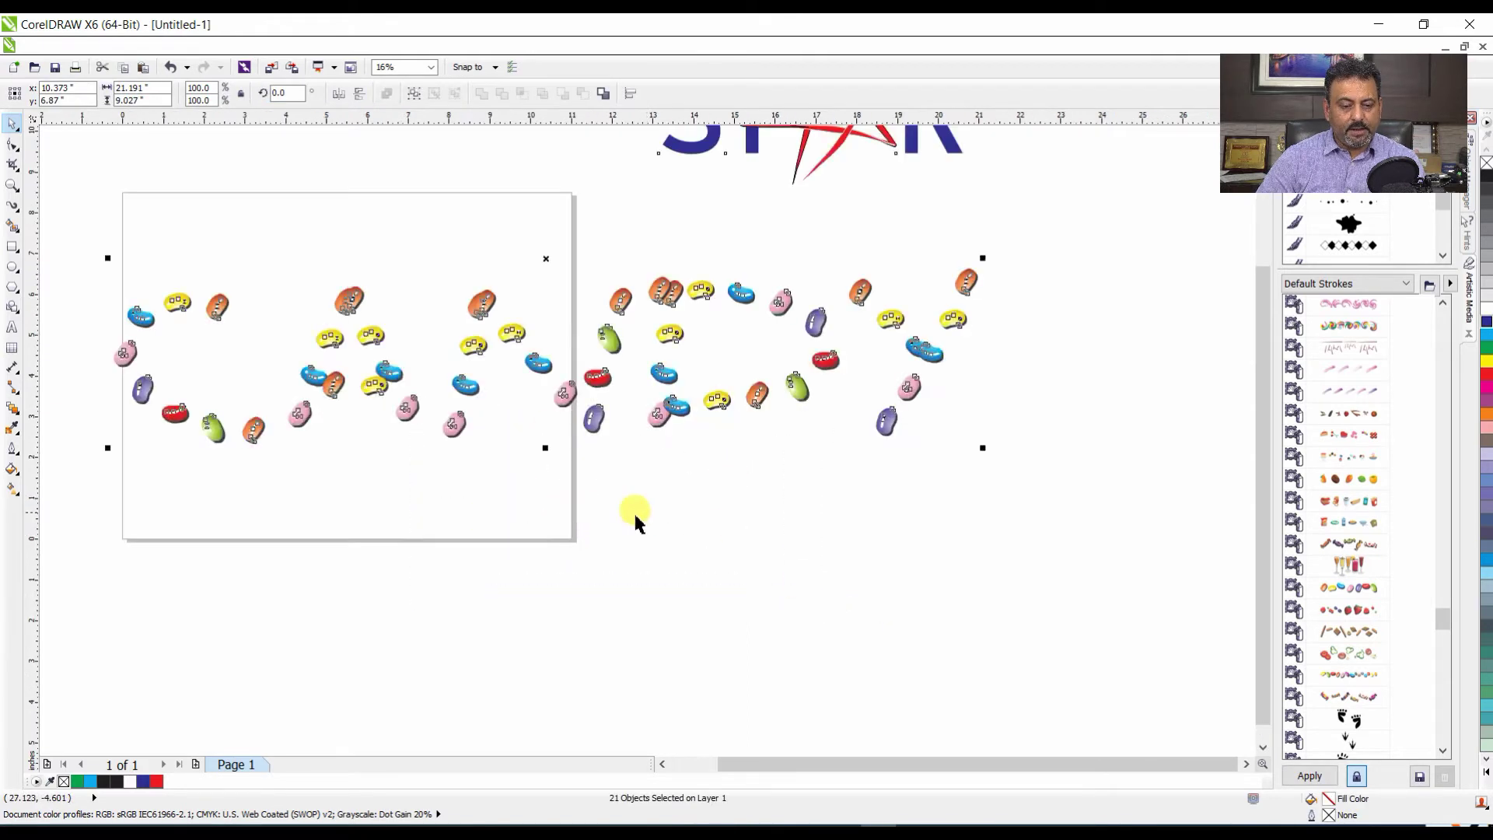
{"action": "left_click", "coordinate": [645, 536]}
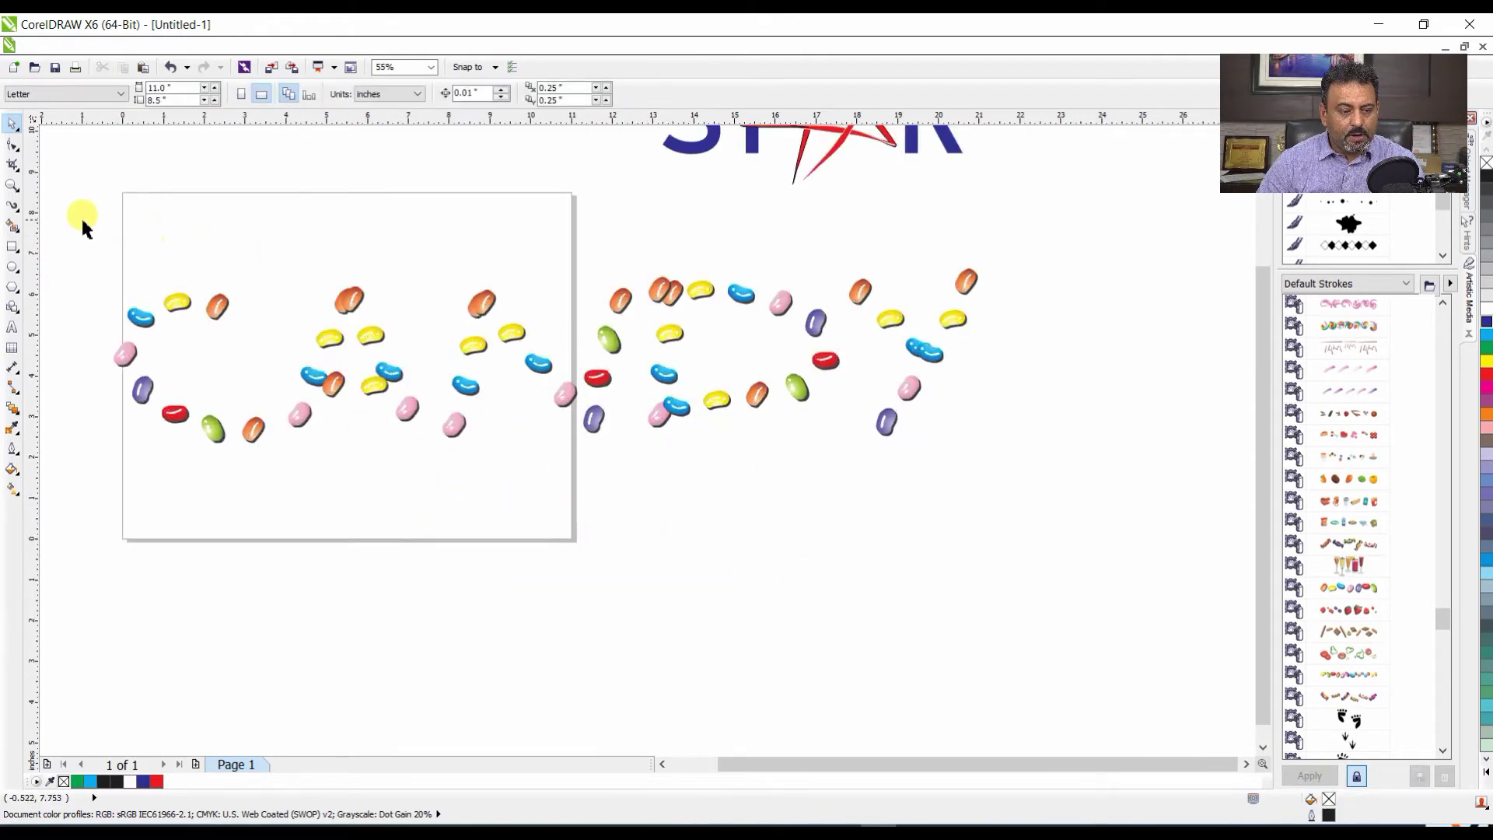
{"action": "left_click_drag", "start_coordinate": [81, 217], "coordinate": [1036, 533]}
{"action": "key", "text": "Delete"}
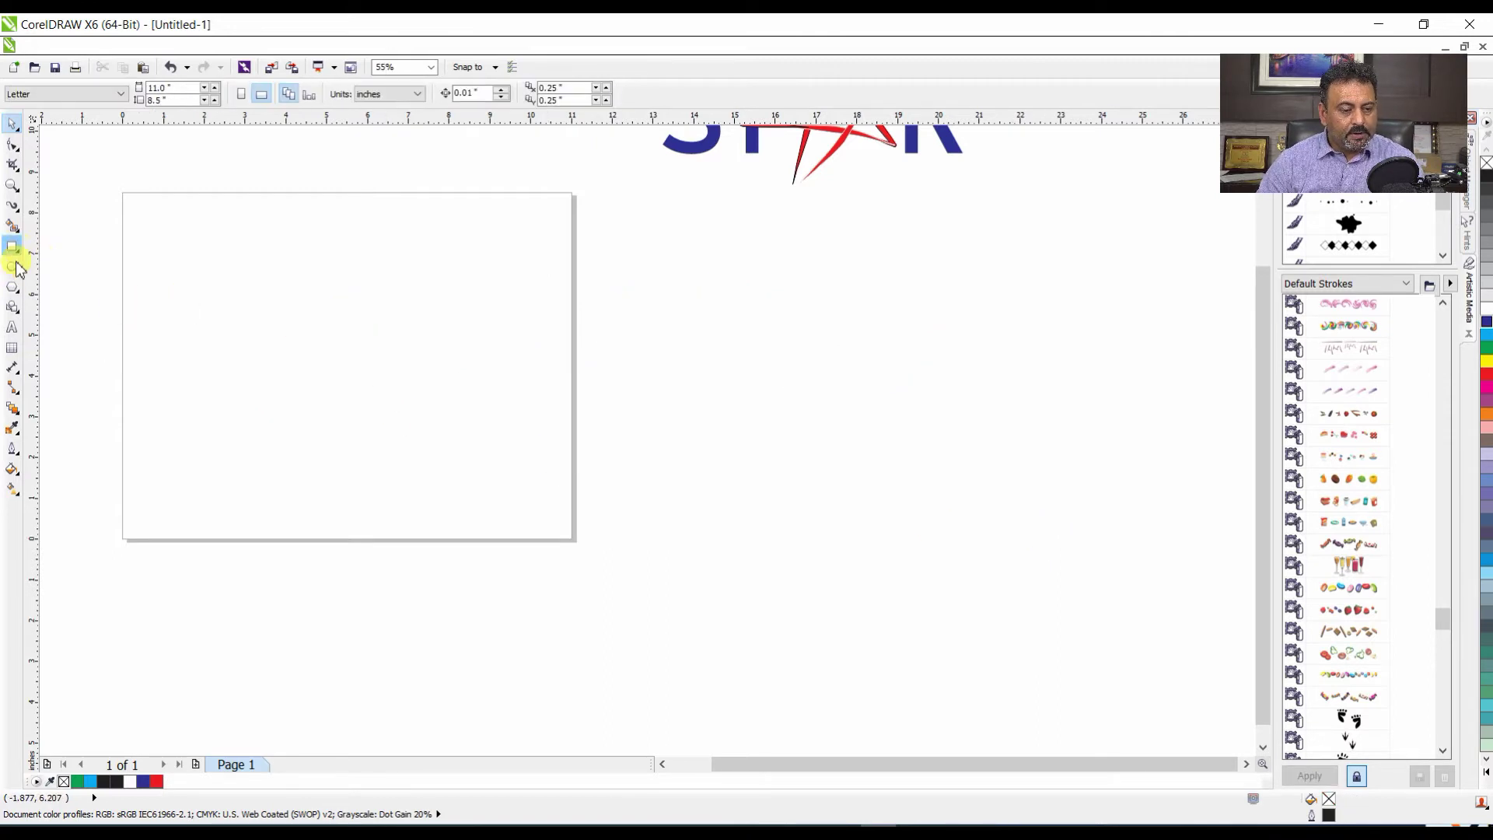
- Add the artistic text CANDY on the page and set its font to Arial Black
{"action": "left_click", "coordinate": [12, 326]}
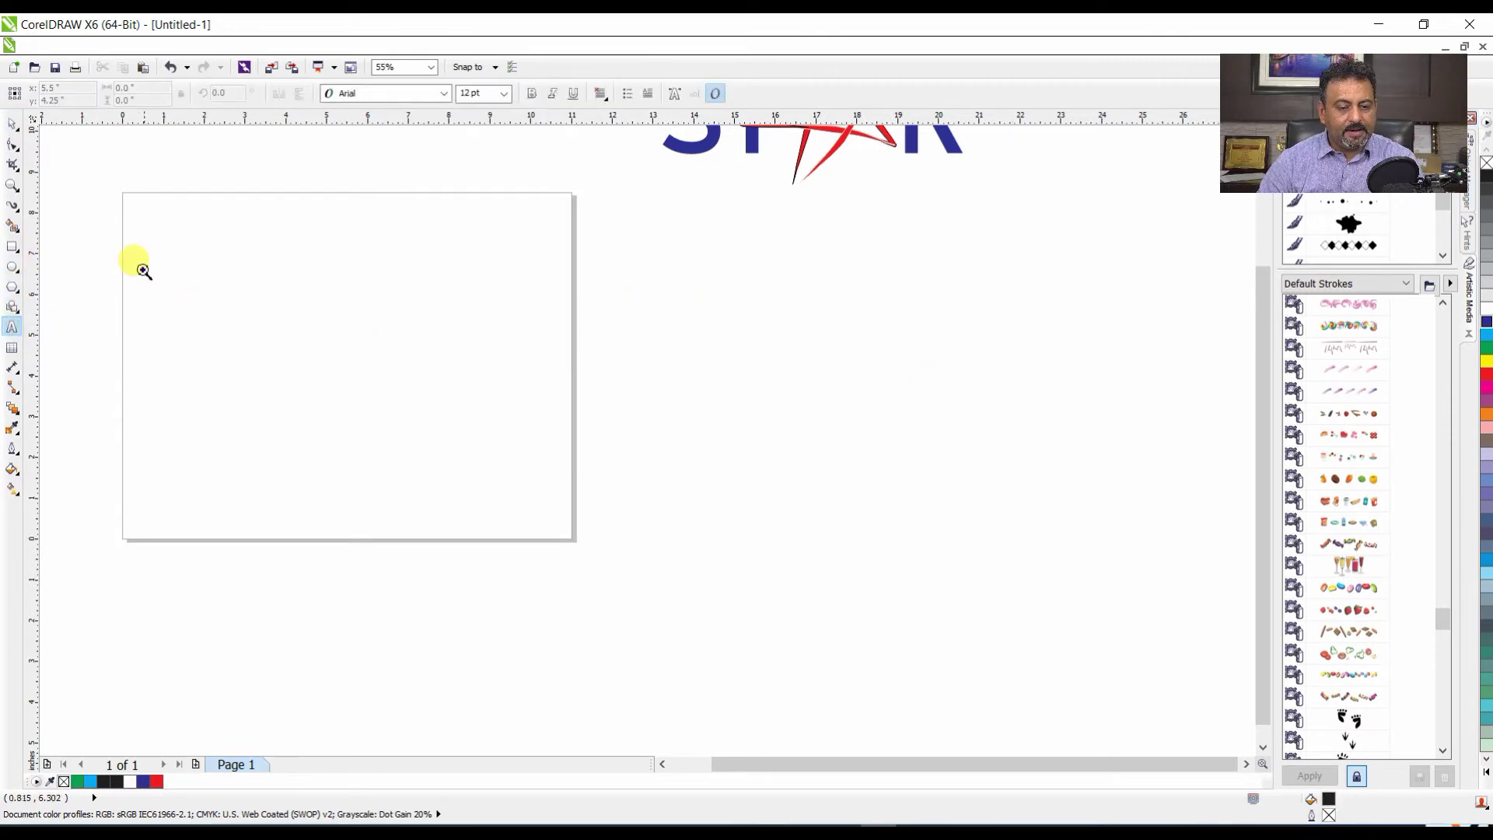
{"action": "left_click_drag", "start_coordinate": [143, 264], "coordinate": [539, 479]}
{"action": "left_click", "coordinate": [287, 393]}
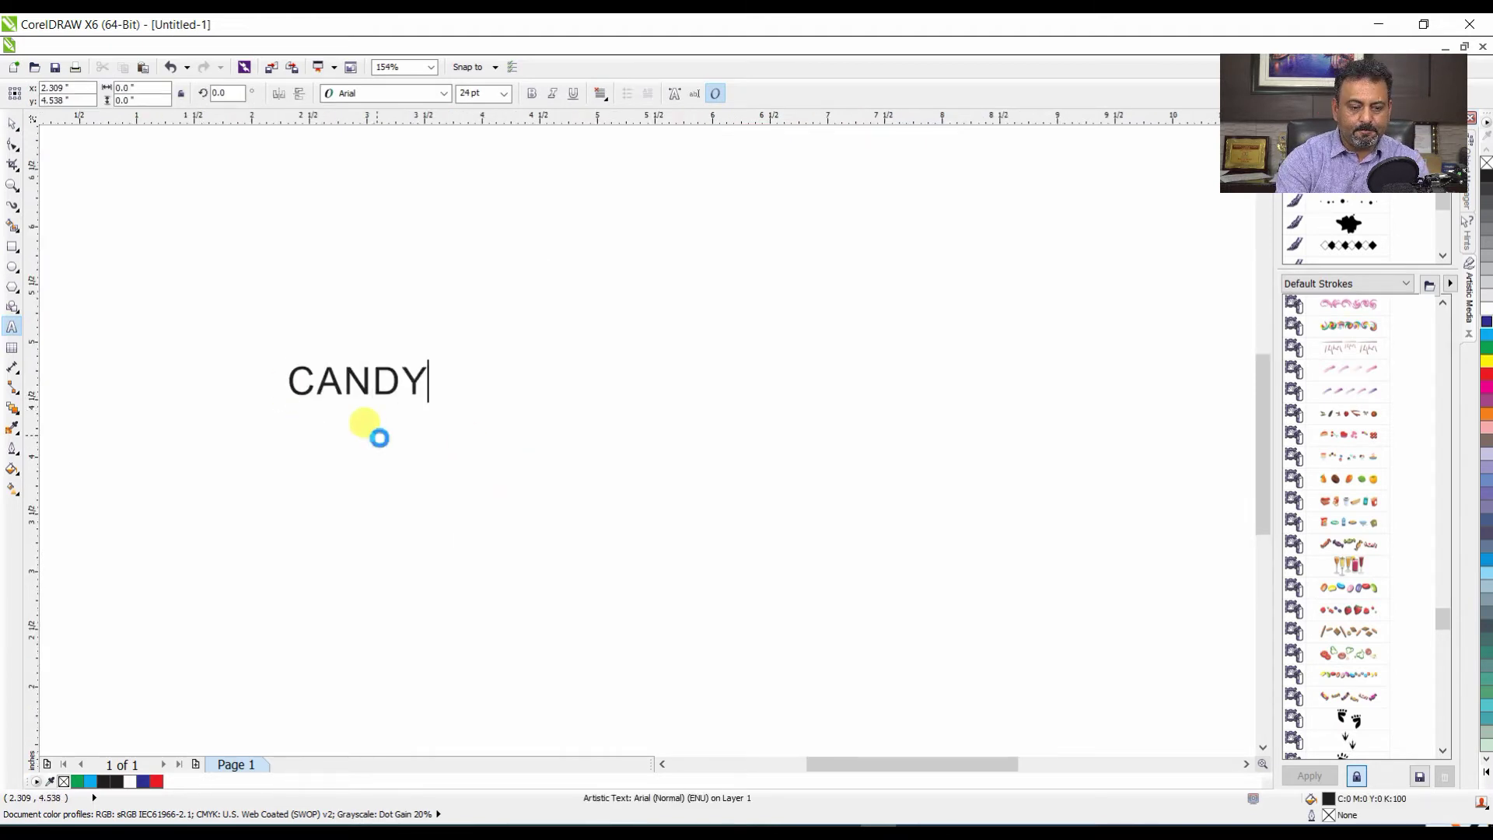
{"action": "left_click", "coordinate": [376, 94]}
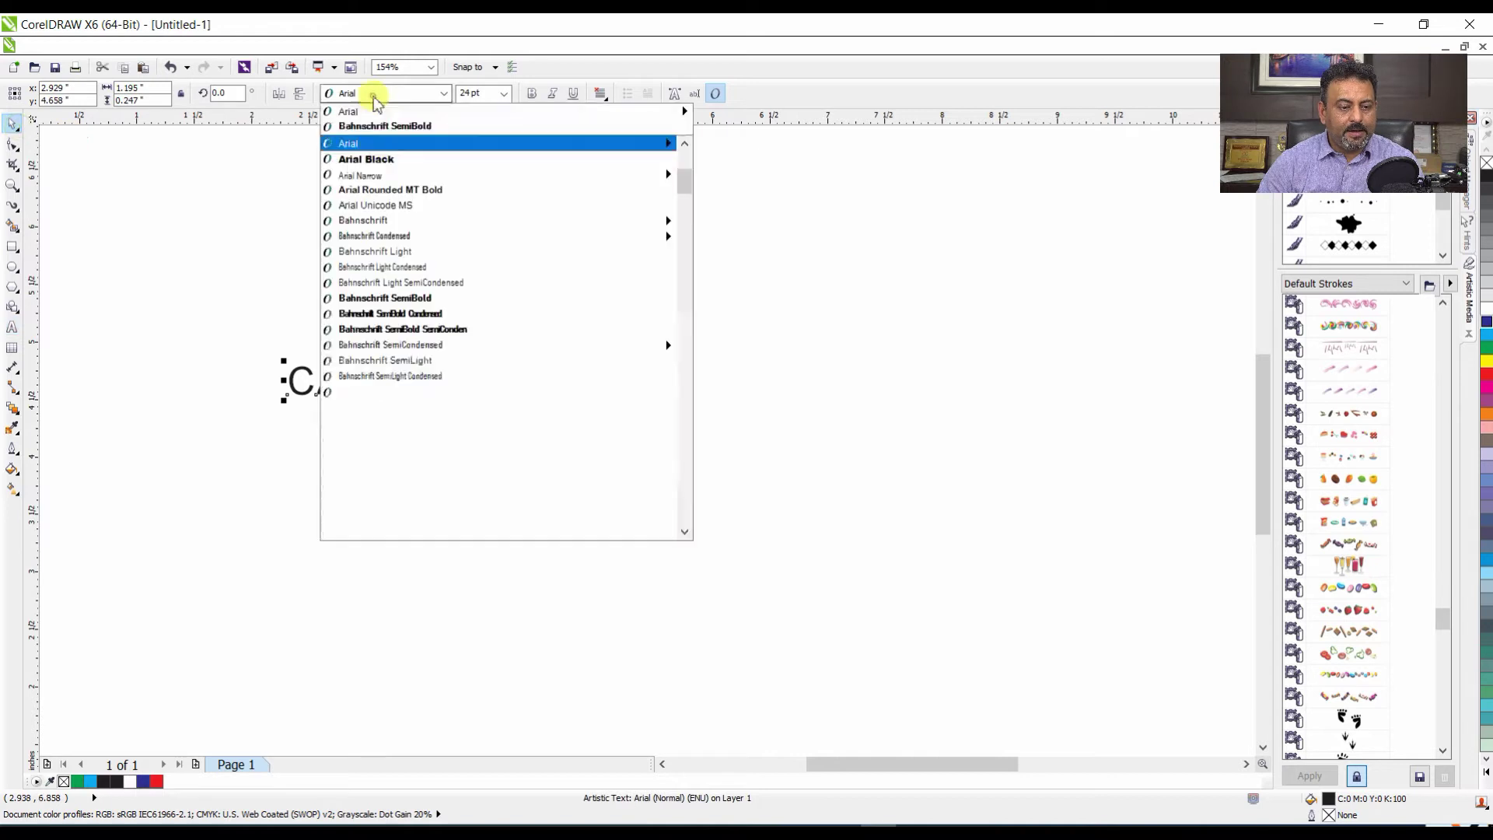
{"action": "left_click", "coordinate": [383, 153]}
- Scale the CANDY text up proportionally to about 11.2 inches wide and 2.07 inches high
{"action": "left_click_drag", "start_coordinate": [451, 402], "coordinate": [937, 703]}
{"action": "left_click", "coordinate": [283, 365]}
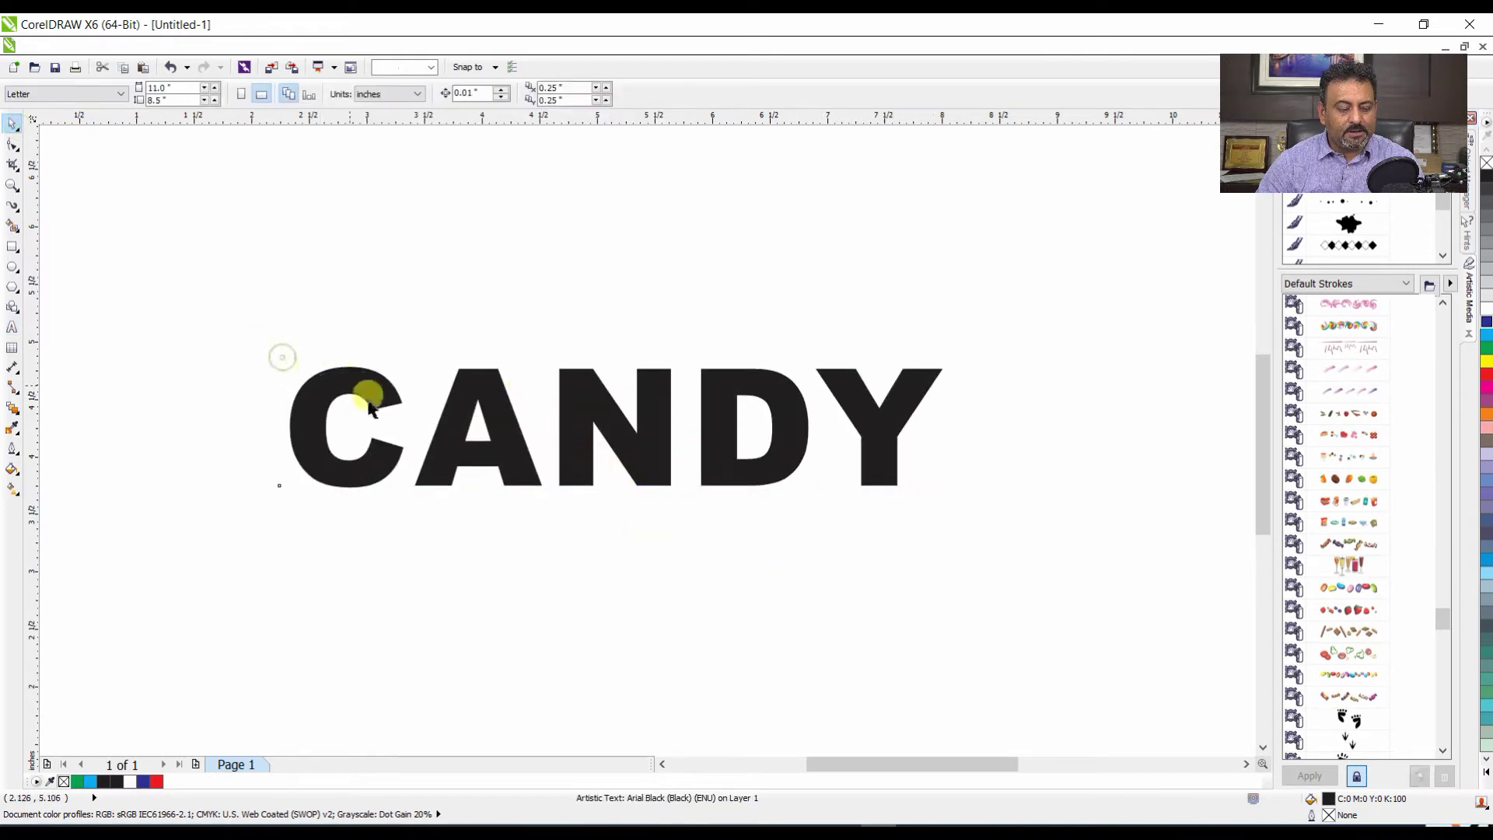
{"action": "scroll", "coordinate": [366, 393], "scroll_direction": "down", "scroll_amount": 2}
{"action": "left_click", "coordinate": [639, 405]}
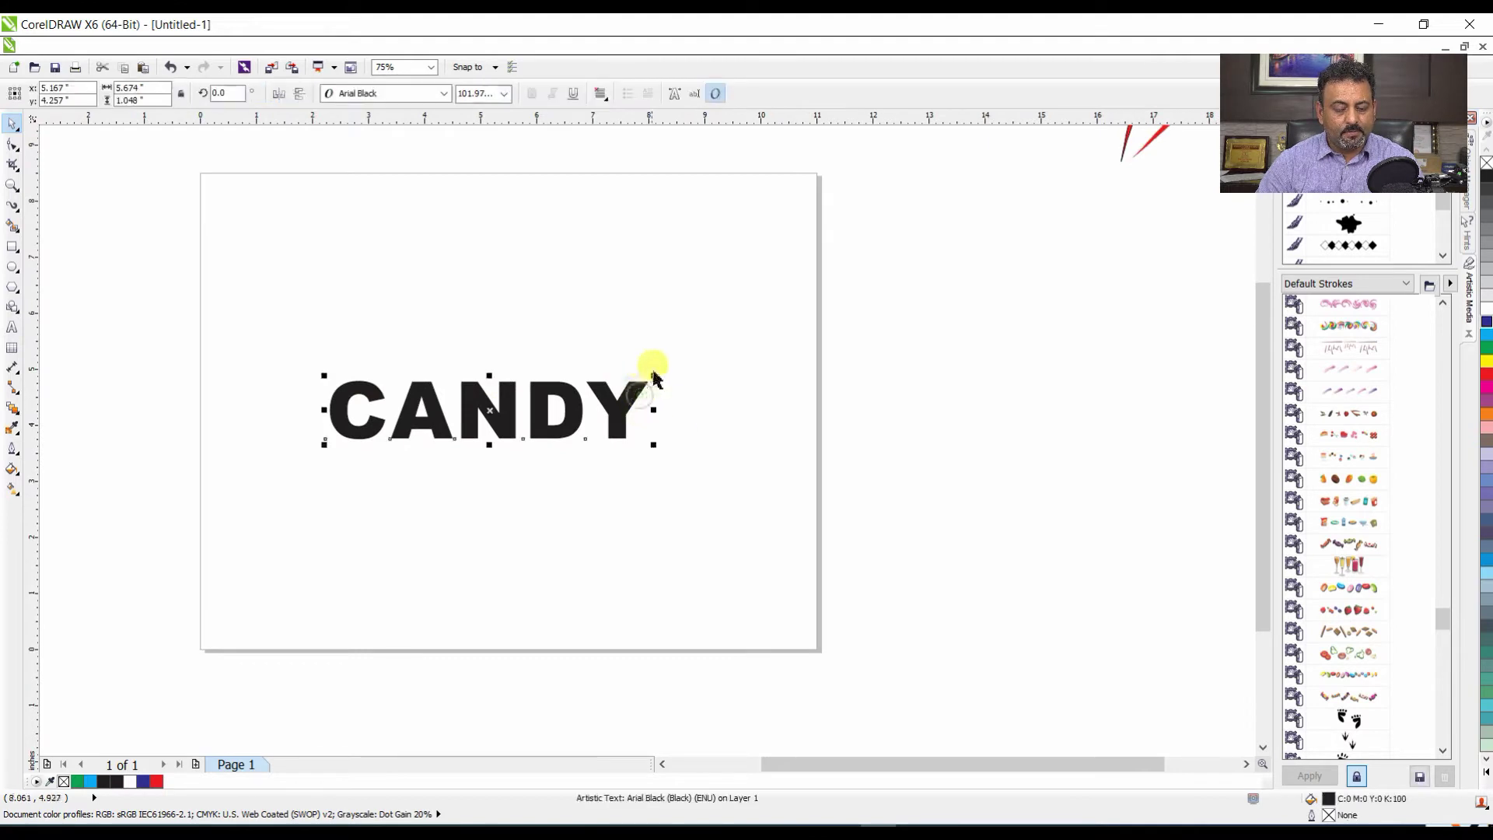
{"action": "left_click_drag", "start_coordinate": [655, 378], "coordinate": [809, 290]}
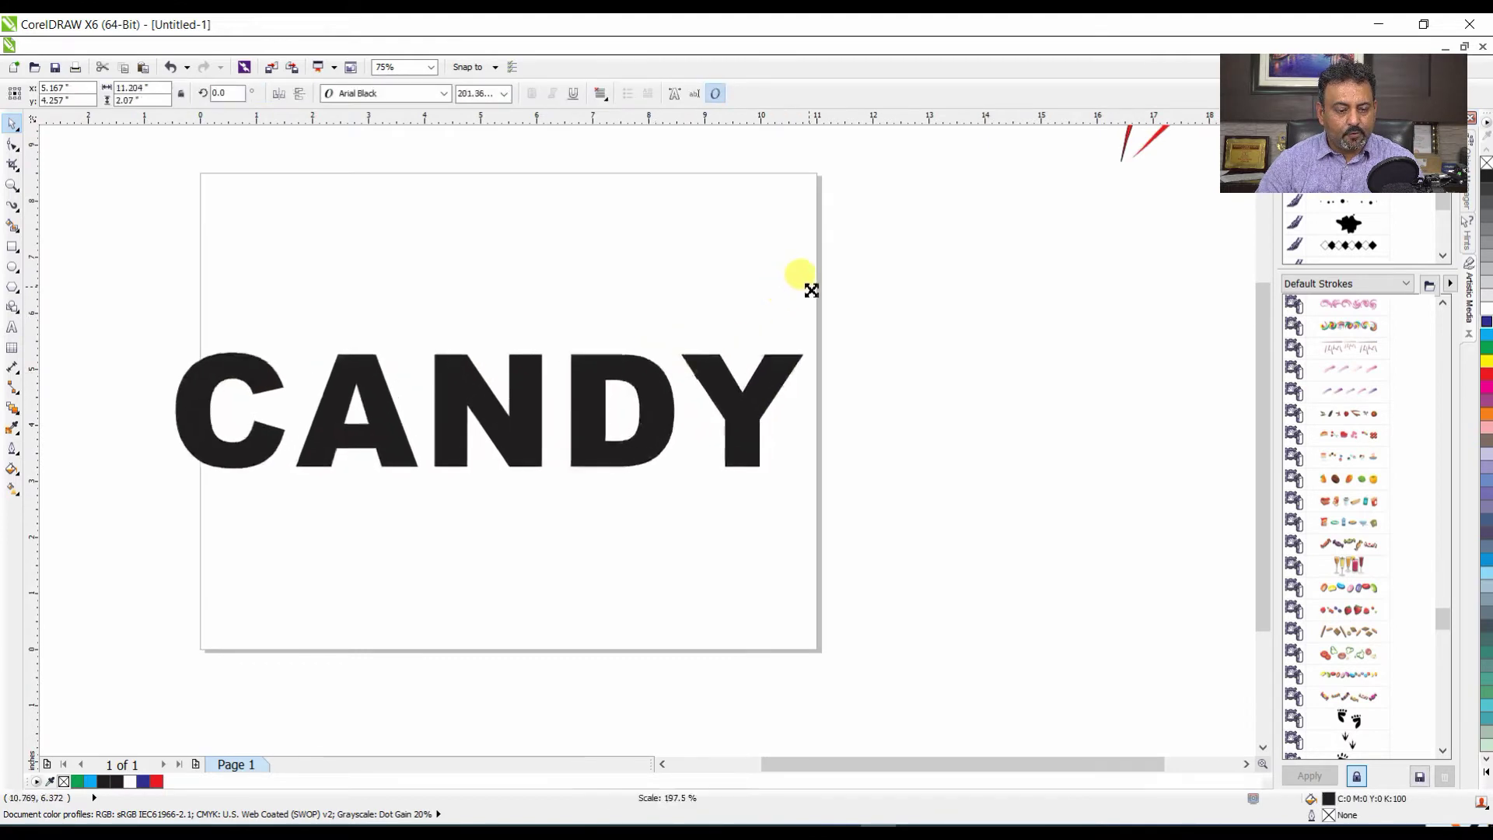
- Set the page width to 13 inches
{"action": "left_click", "coordinate": [613, 265]}
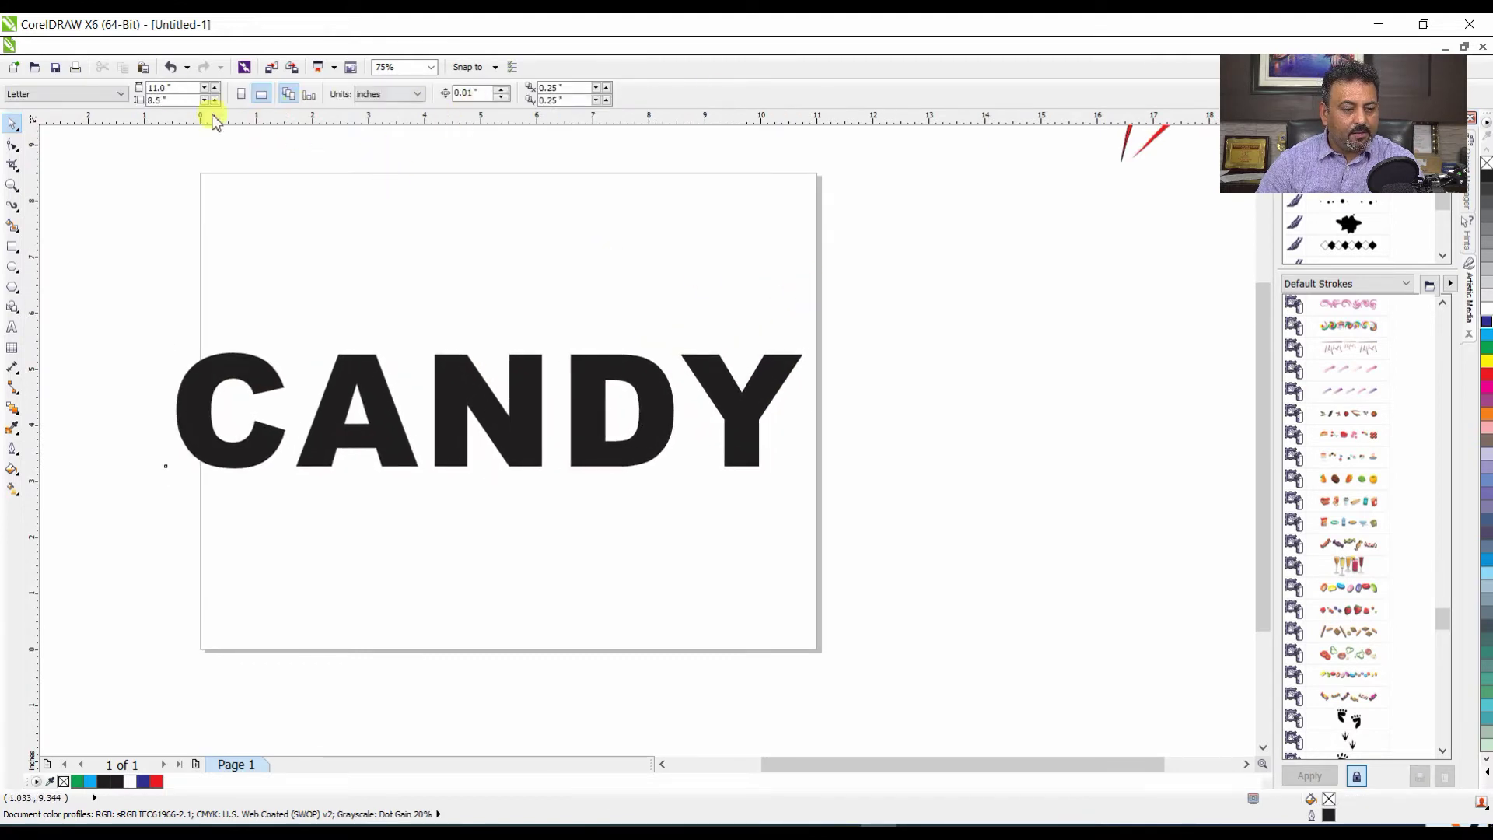
{"action": "type", "text": "13"}
{"action": "key", "text": "Return"}
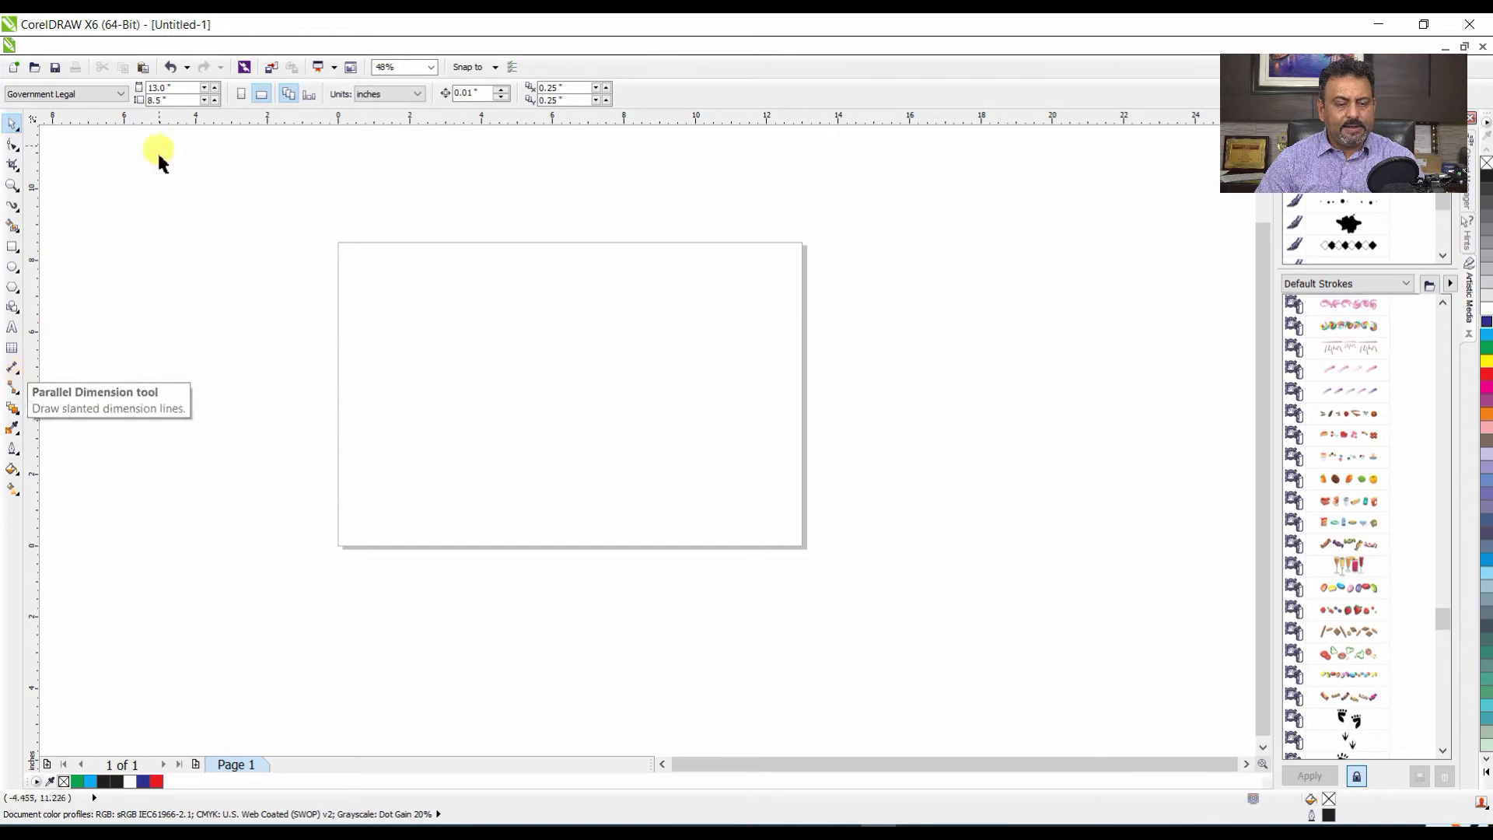
- Spray large letters C and A with the jelly bean pattern at 100% object size
{"action": "key", "text": "i"}
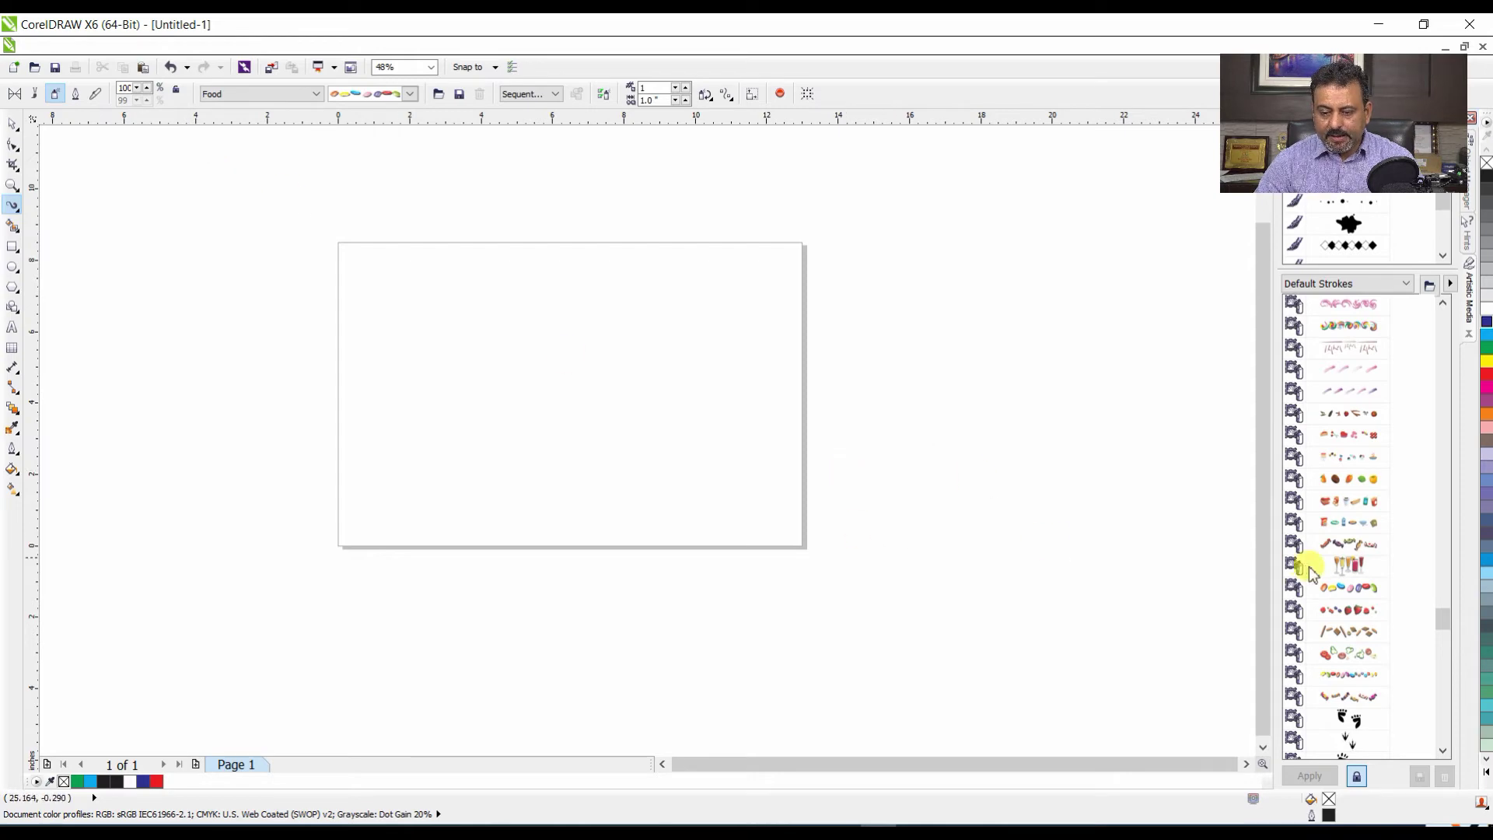
{"action": "mouse_move", "coordinate": [278, 328]}
{"action": "left_mouse_down"}
{"action": "mouse_move", "coordinate": [172, 377]}
{"action": "mouse_move", "coordinate": [175, 419]}
{"action": "mouse_move", "coordinate": [240, 476]}
{"action": "mouse_move", "coordinate": [325, 496]}
{"action": "left_mouse_up"}
{"action": "left_click_drag", "start_coordinate": [400, 323], "coordinate": [359, 506]}
{"action": "left_click_drag", "start_coordinate": [421, 308], "coordinate": [510, 480]}
{"action": "left_click_drag", "start_coordinate": [387, 424], "coordinate": [449, 417]}
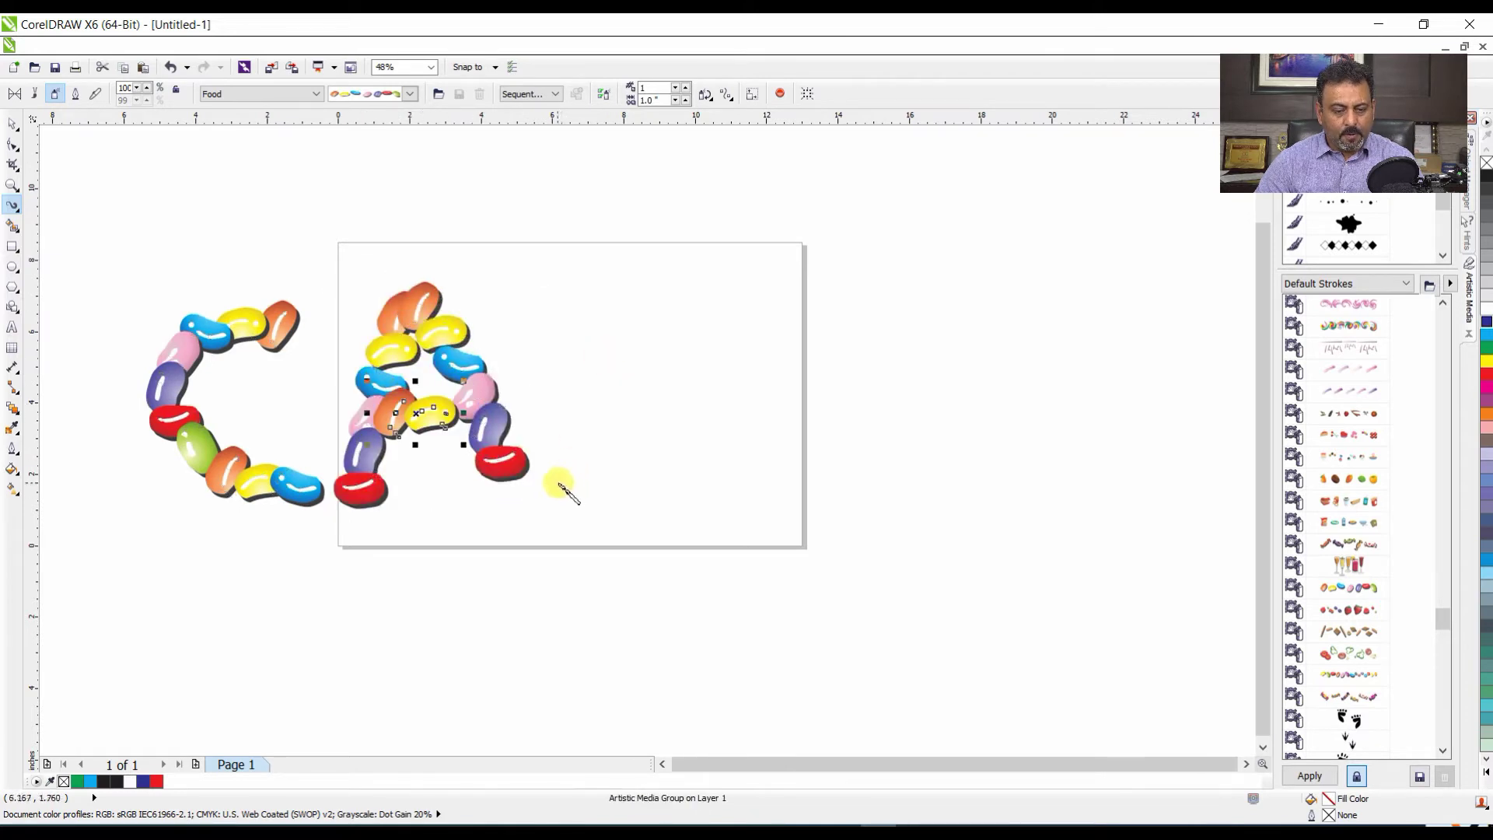
- Spray large letters N and D with the jelly bean pattern after the letter A, redoing the N when its strokes overlap
{"action": "mouse_move", "coordinate": [560, 487]}
{"action": "left_mouse_down"}
{"action": "mouse_move", "coordinate": [595, 278]}
{"action": "mouse_move", "coordinate": [664, 471]}
{"action": "mouse_move", "coordinate": [694, 260]}
{"action": "left_mouse_up"}
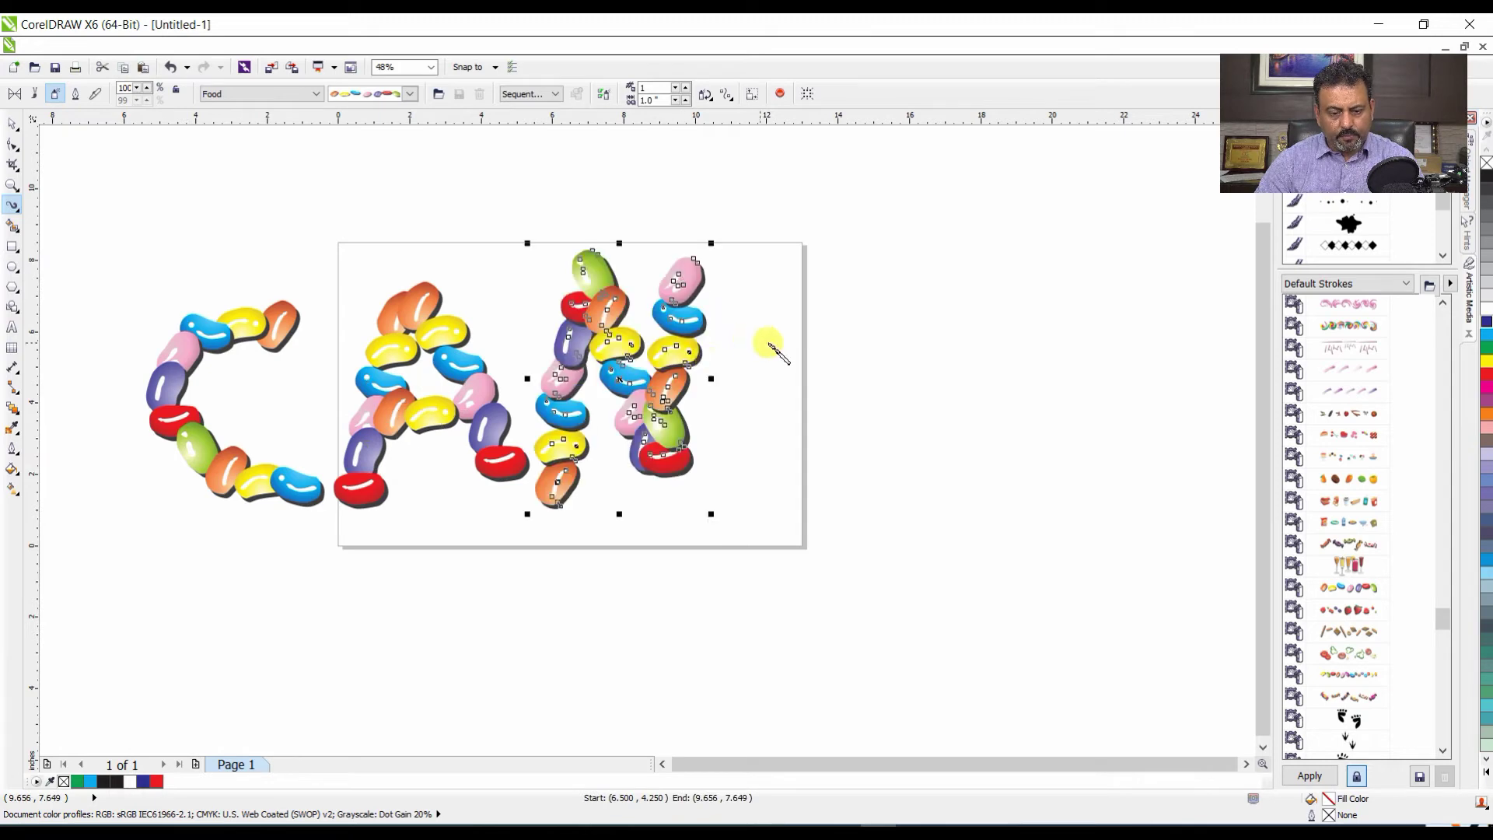
{"action": "key", "text": "ctrl+z"}
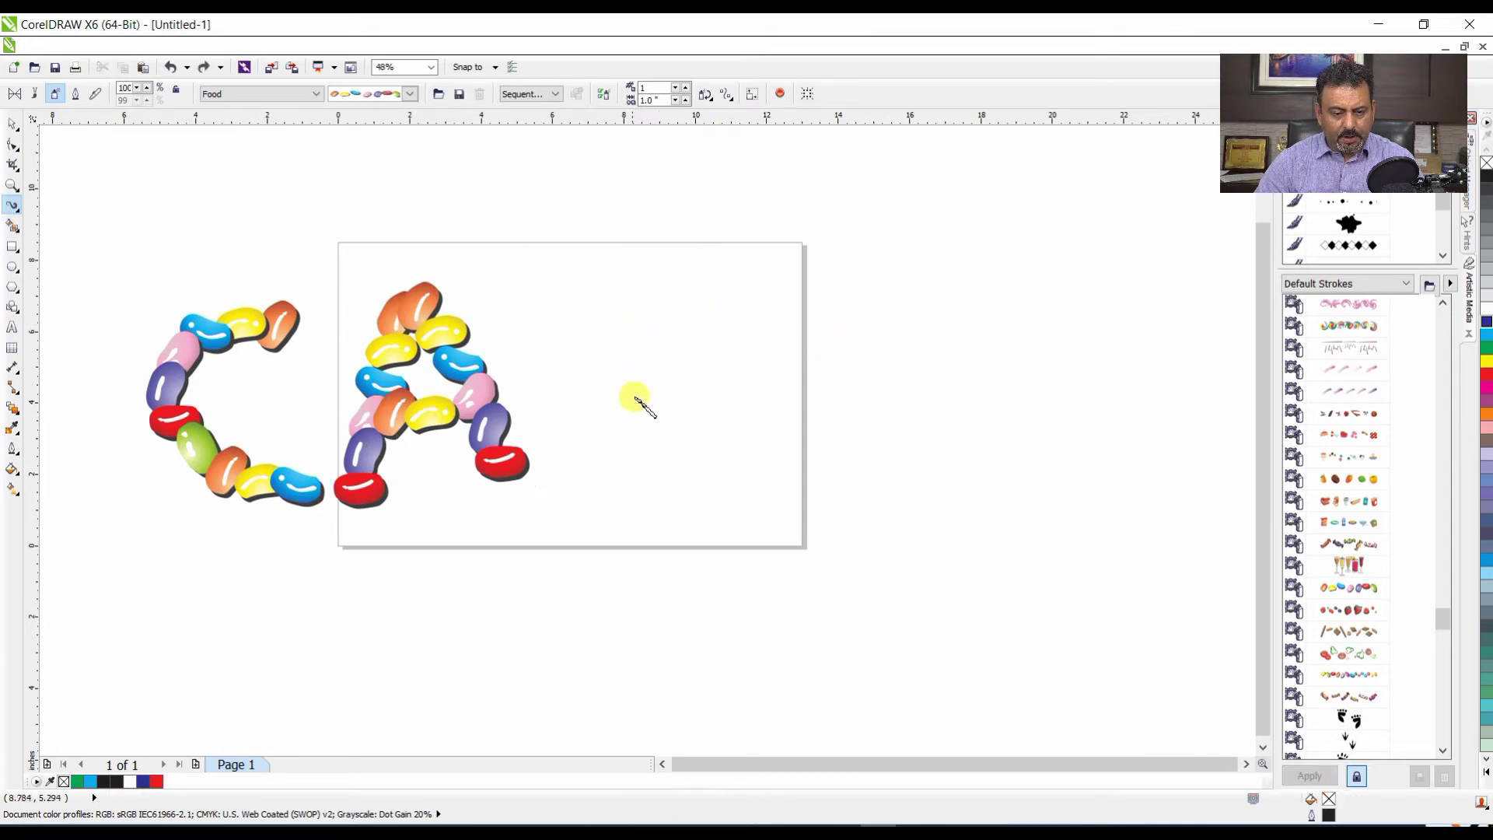
{"action": "mouse_move", "coordinate": [572, 474]}
{"action": "left_mouse_down"}
{"action": "mouse_move", "coordinate": [640, 249]}
{"action": "mouse_move", "coordinate": [749, 466]}
{"action": "mouse_move", "coordinate": [800, 276]}
{"action": "mouse_move", "coordinate": [805, 289]}
{"action": "left_mouse_up"}
{"action": "mouse_move", "coordinate": [900, 288]}
{"action": "left_mouse_down"}
{"action": "mouse_move", "coordinate": [855, 496]}
{"action": "mouse_move", "coordinate": [1018, 500]}
{"action": "mouse_move", "coordinate": [1083, 401]}
{"action": "mouse_move", "coordinate": [921, 289]}
{"action": "left_mouse_up"}
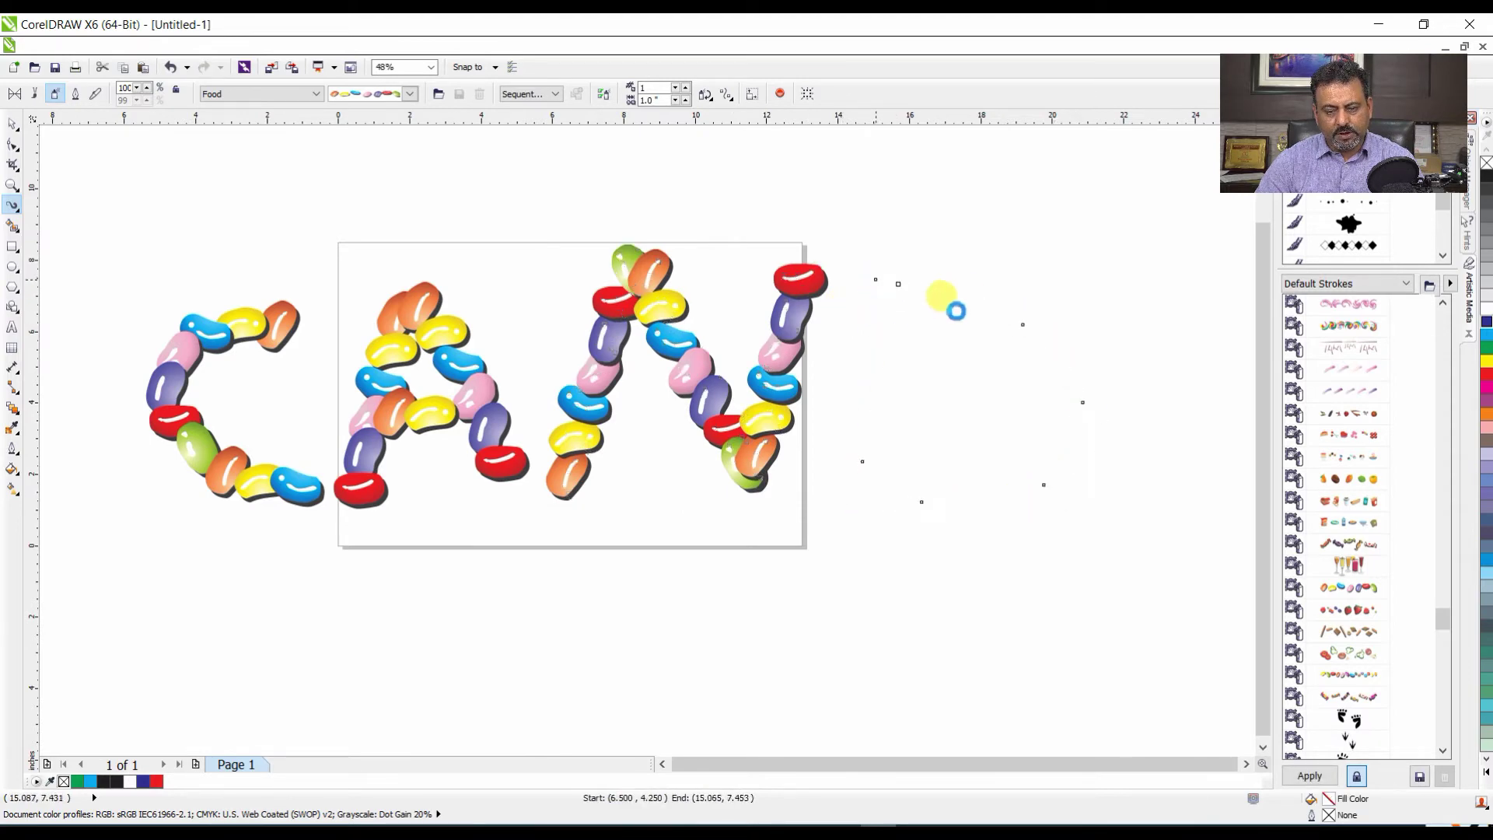
- Spray a large letter Y with the jelly bean pattern after the D to complete the word CANDY
{"action": "left_click", "coordinate": [1245, 764]}
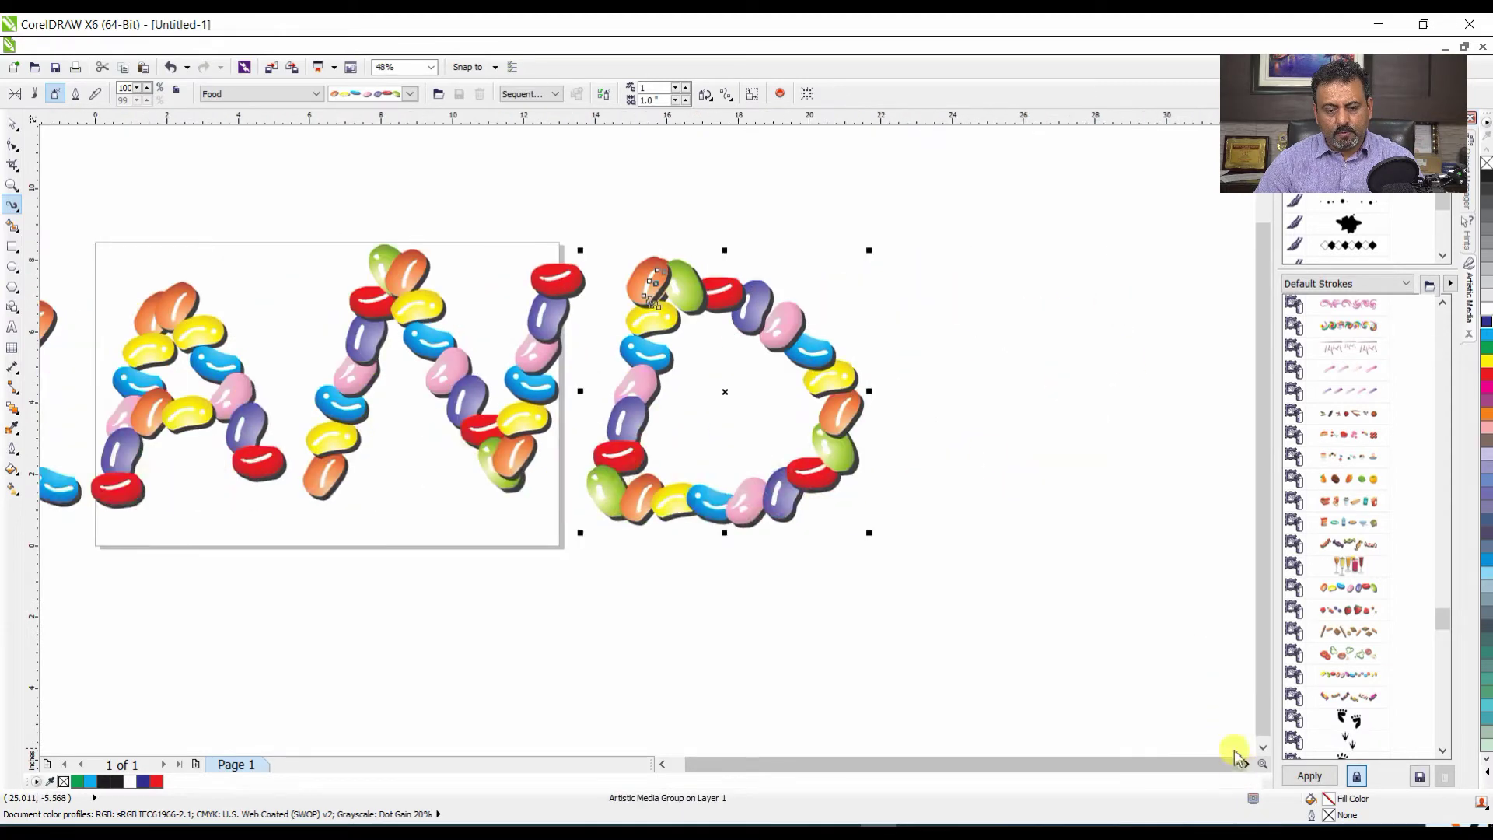
{"action": "left_click", "coordinate": [884, 270]}
{"action": "left_click_drag", "start_coordinate": [1040, 418], "coordinate": [1045, 424]}
{"action": "left_click_drag", "start_coordinate": [1099, 263], "coordinate": [974, 501]}
{"action": "key", "text": "F3"}
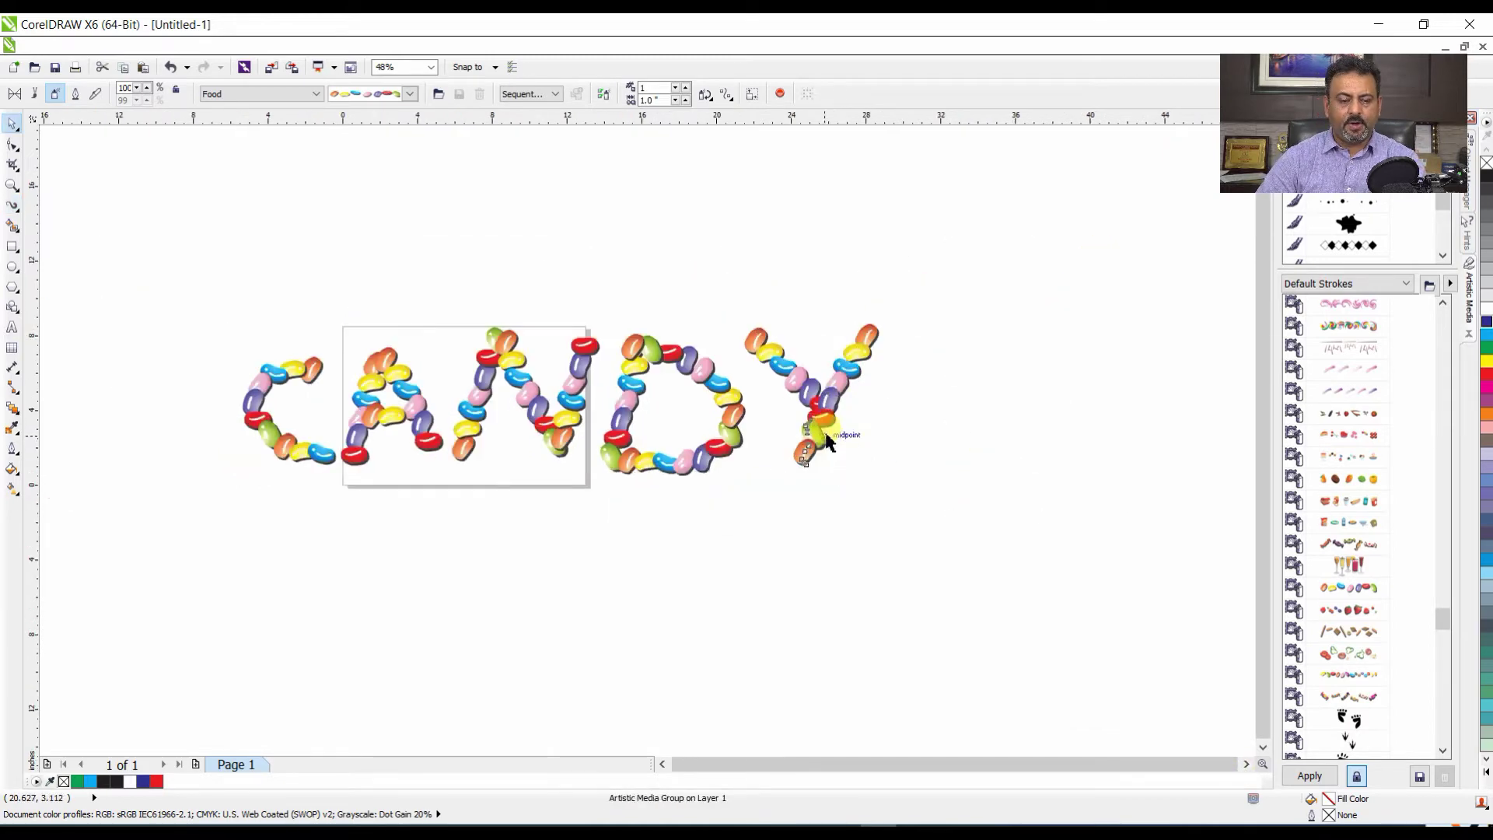
- Enlarge the sprayed letter C outward and stretch the right leg of the A taller to even out the letter heights
{"action": "left_click", "coordinate": [310, 322]}
{"action": "left_click", "coordinate": [300, 362]}
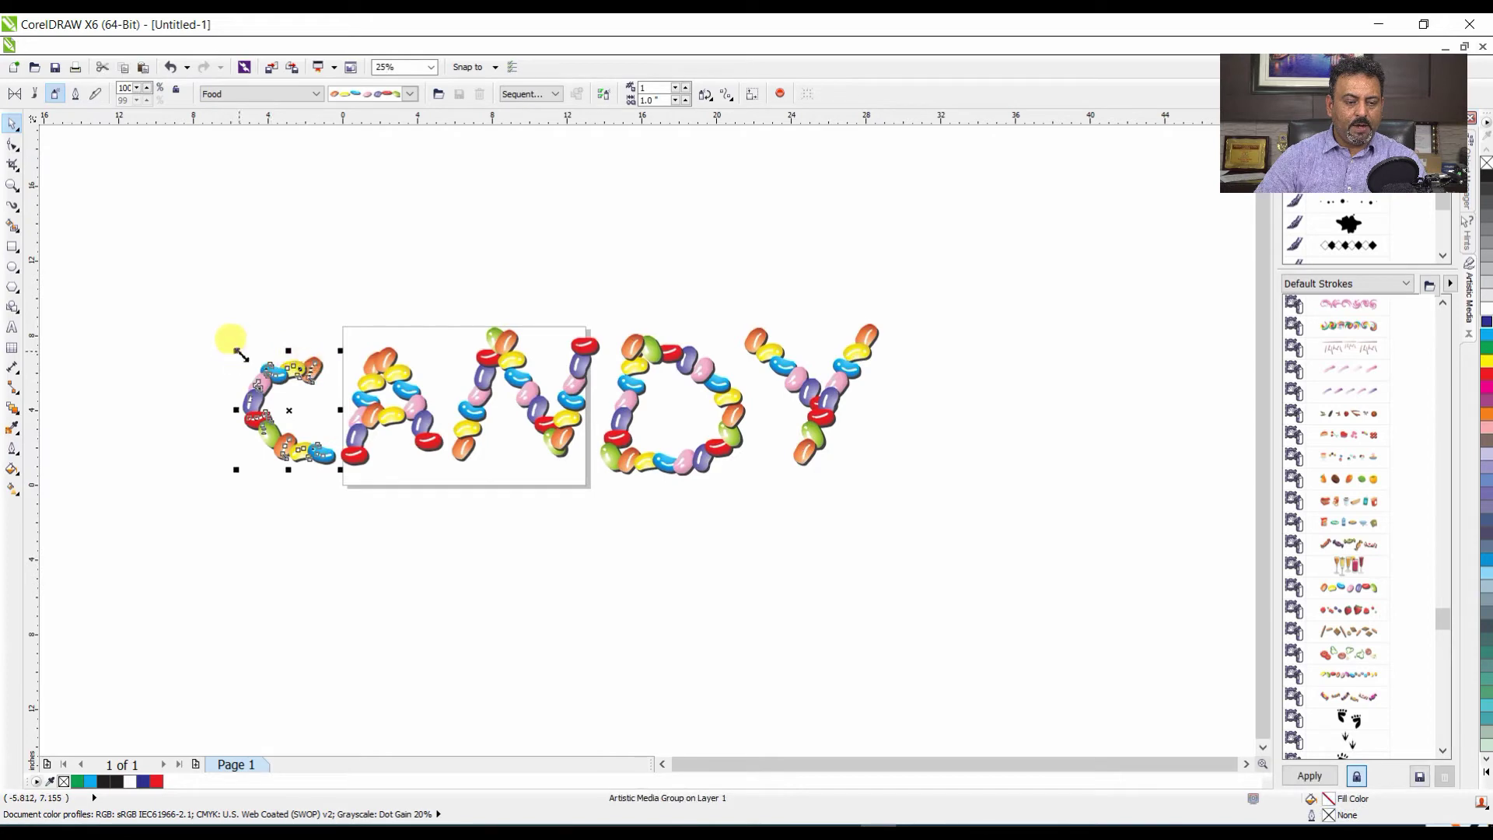
{"action": "left_click_drag", "start_coordinate": [239, 351], "coordinate": [210, 323]}
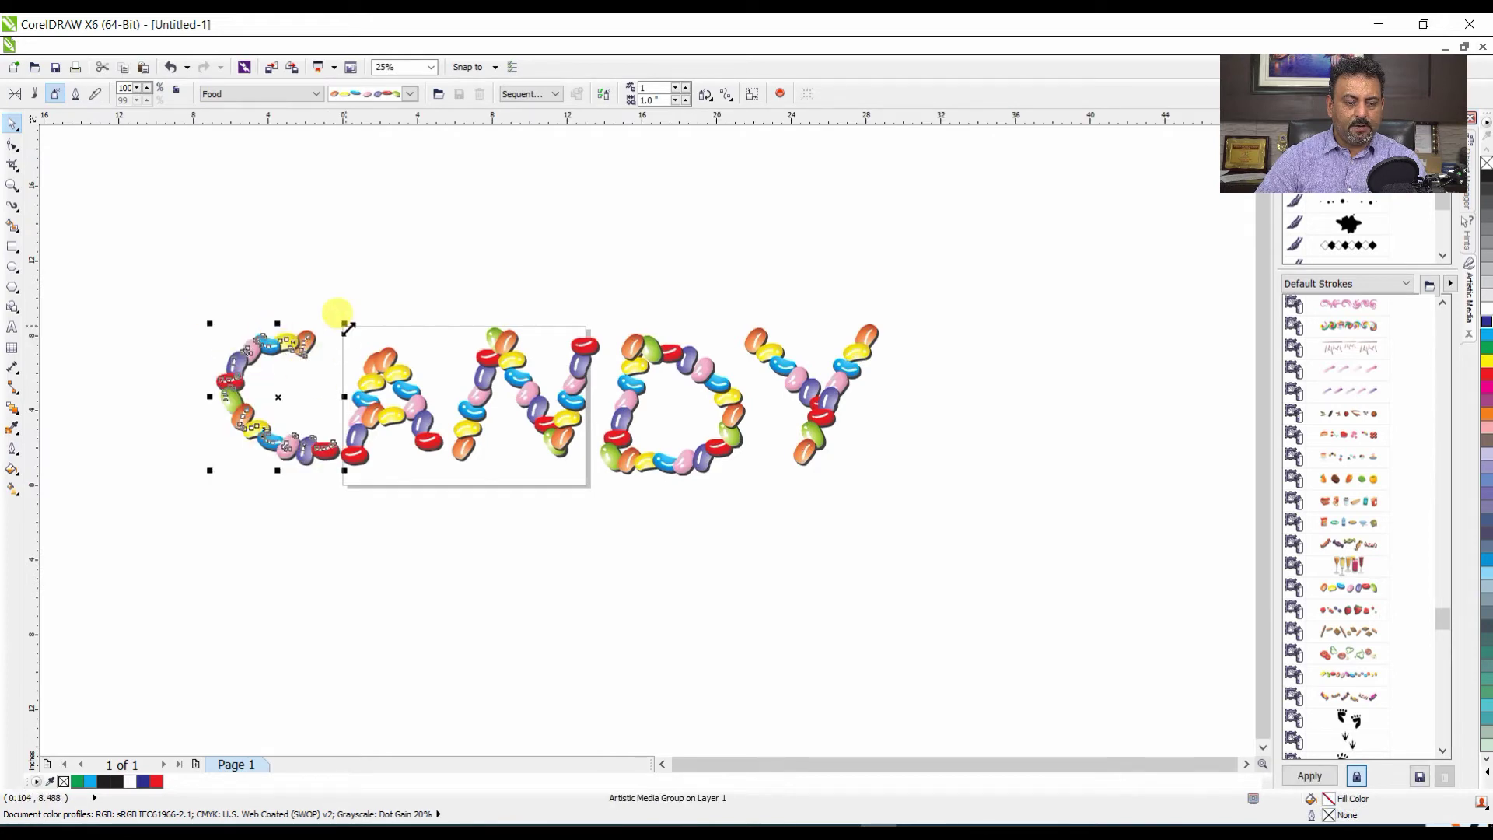
{"action": "left_click", "coordinate": [406, 352]}
{"action": "left_click_drag", "start_coordinate": [410, 336], "coordinate": [393, 317]}
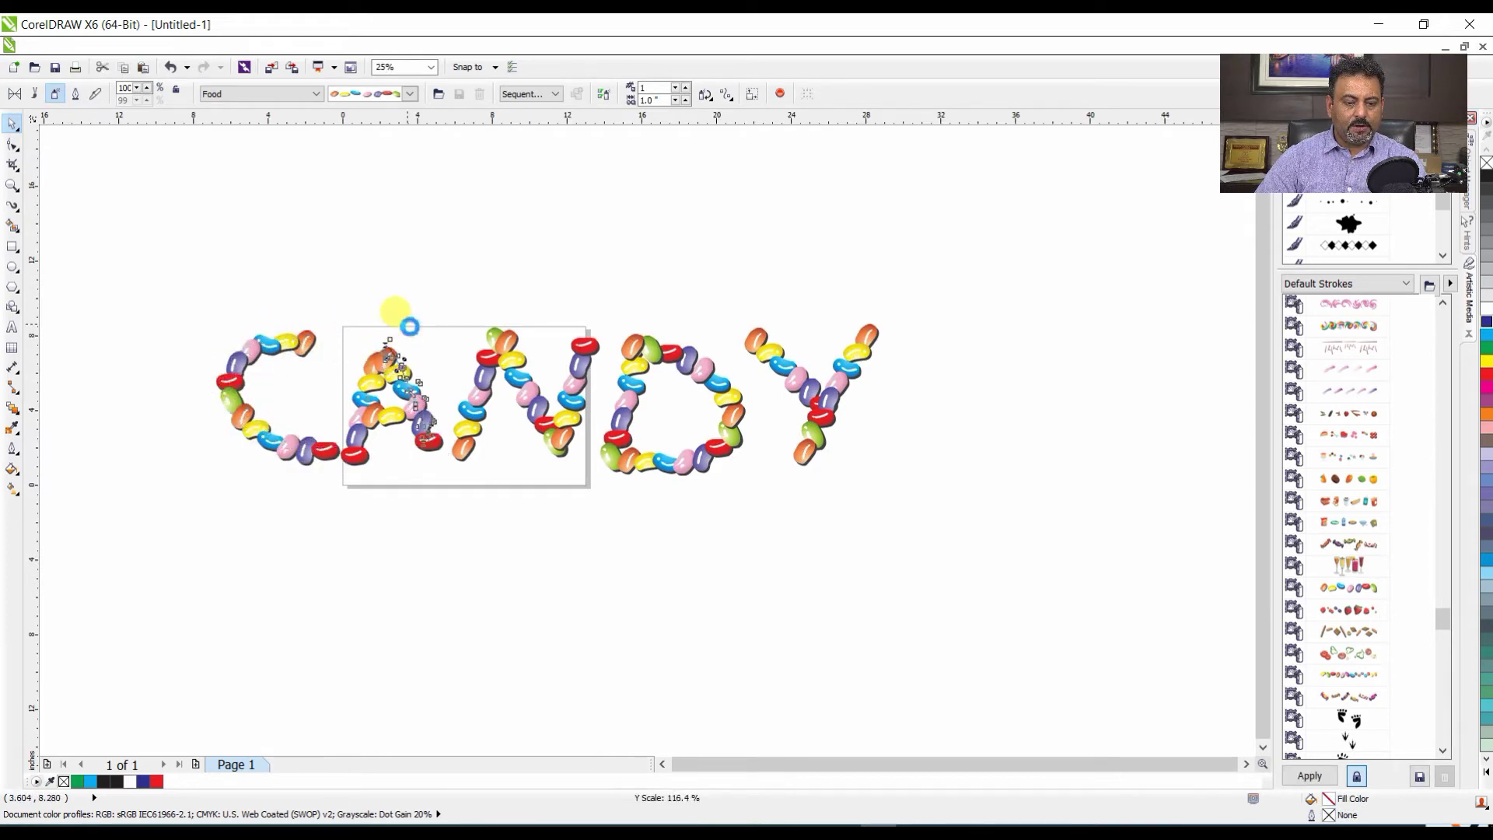
- Group all the sprayed CANDY strokes and try scaling the group proportionally to 41.7%
{"action": "left_click", "coordinate": [400, 280]}
{"action": "mouse_move", "coordinate": [548, 381]}
{"action": "left_mouse_down"}
{"action": "mouse_move", "coordinate": [997, 561]}
{"action": "mouse_move", "coordinate": [826, 487]}
{"action": "mouse_move", "coordinate": [875, 475]}
{"action": "mouse_move", "coordinate": [515, 431]}
{"action": "mouse_move", "coordinate": [492, 380]}
{"action": "left_mouse_up"}
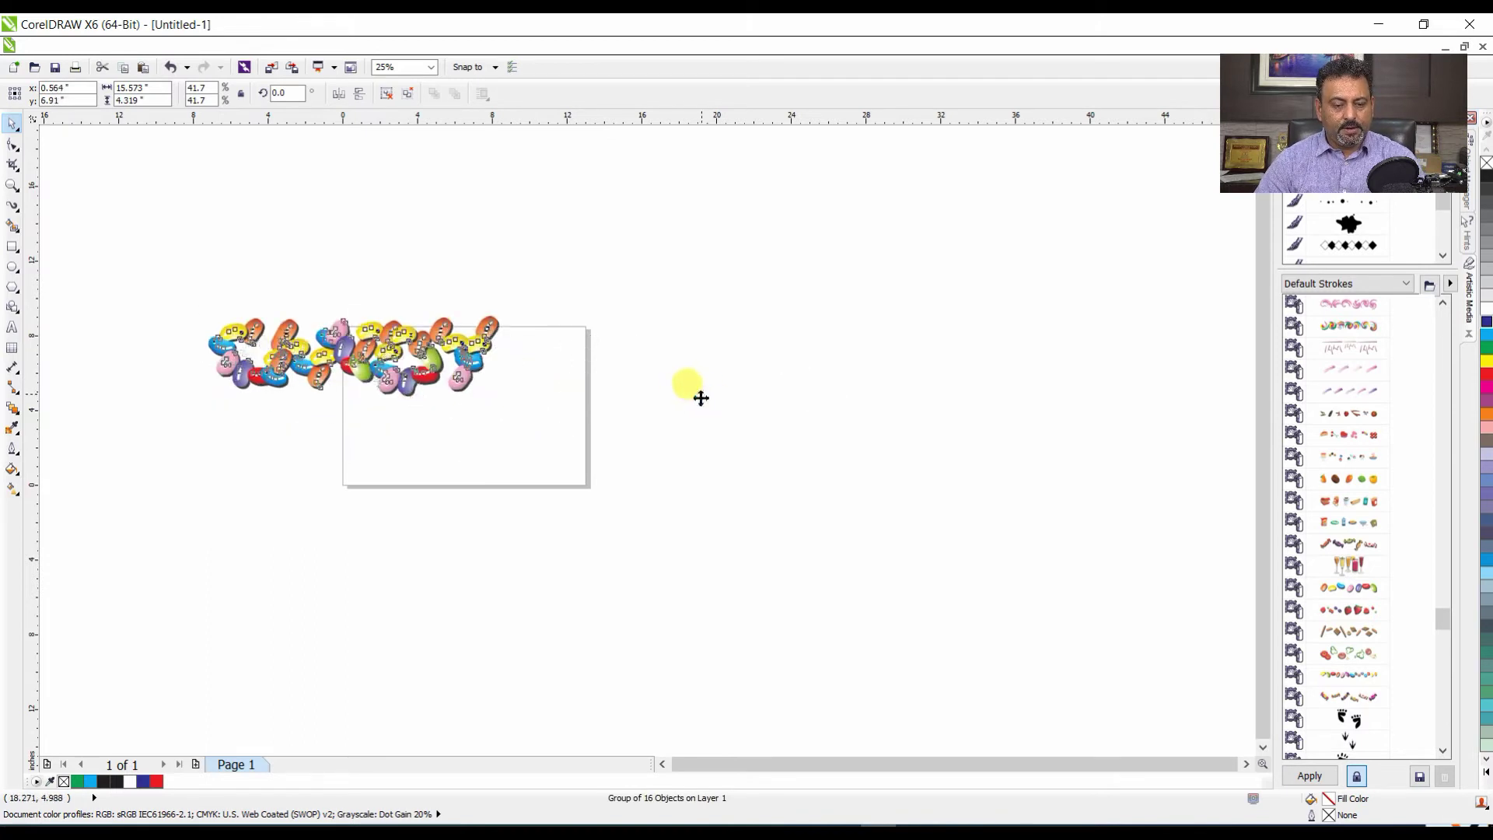
{"action": "key", "text": "ctrl+z"}
- Convert the whole CANDY group to a 300 dpi CMYK bitmap with a transparent background
{"action": "left_click", "coordinate": [166, 310]}
{"action": "left_click_drag", "start_coordinate": [173, 260], "coordinate": [1197, 737]}
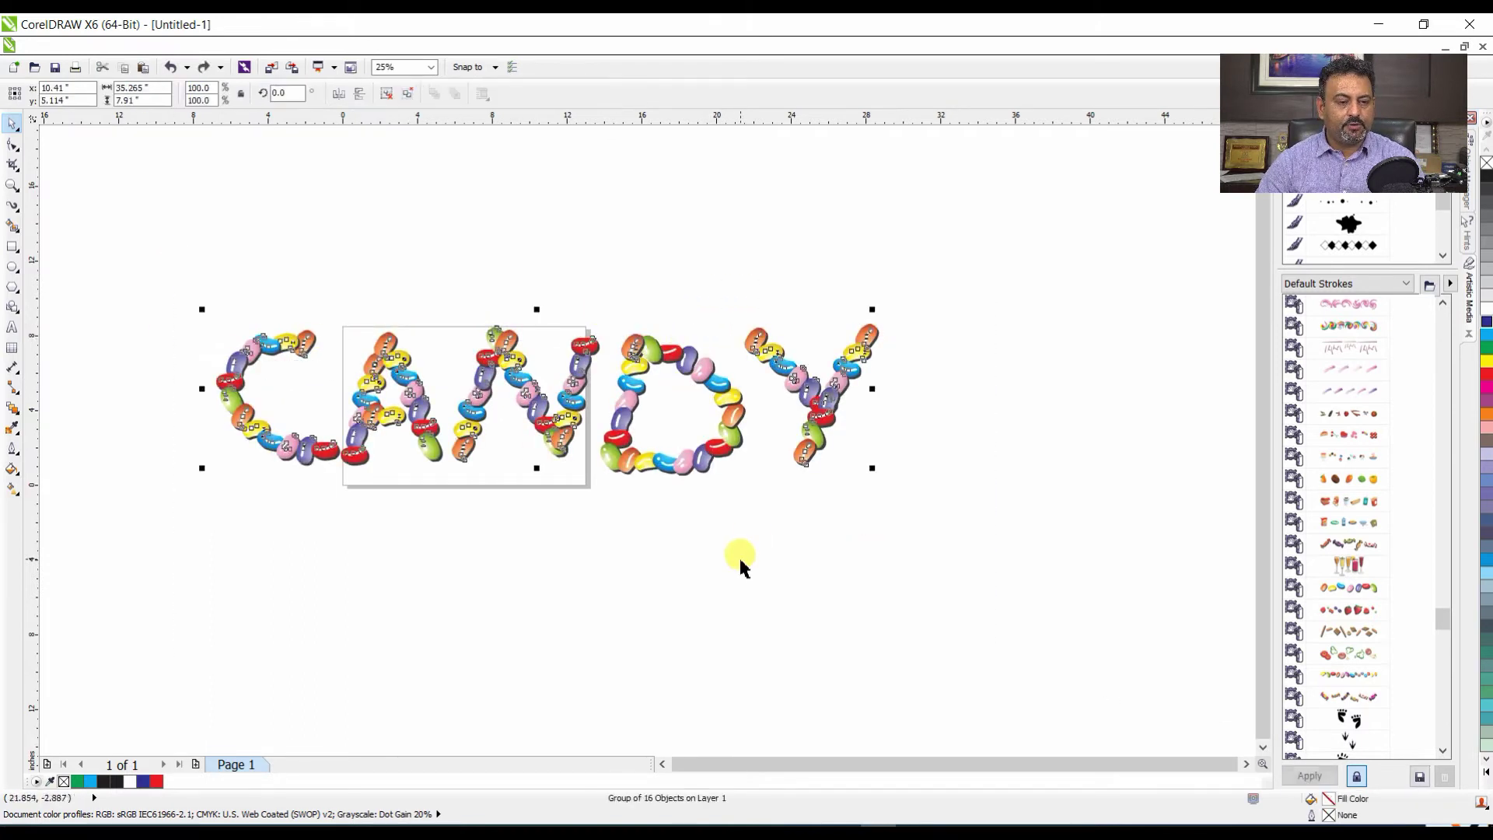
{"action": "left_click", "coordinate": [290, 44]}
{"action": "left_click", "coordinate": [294, 64]}
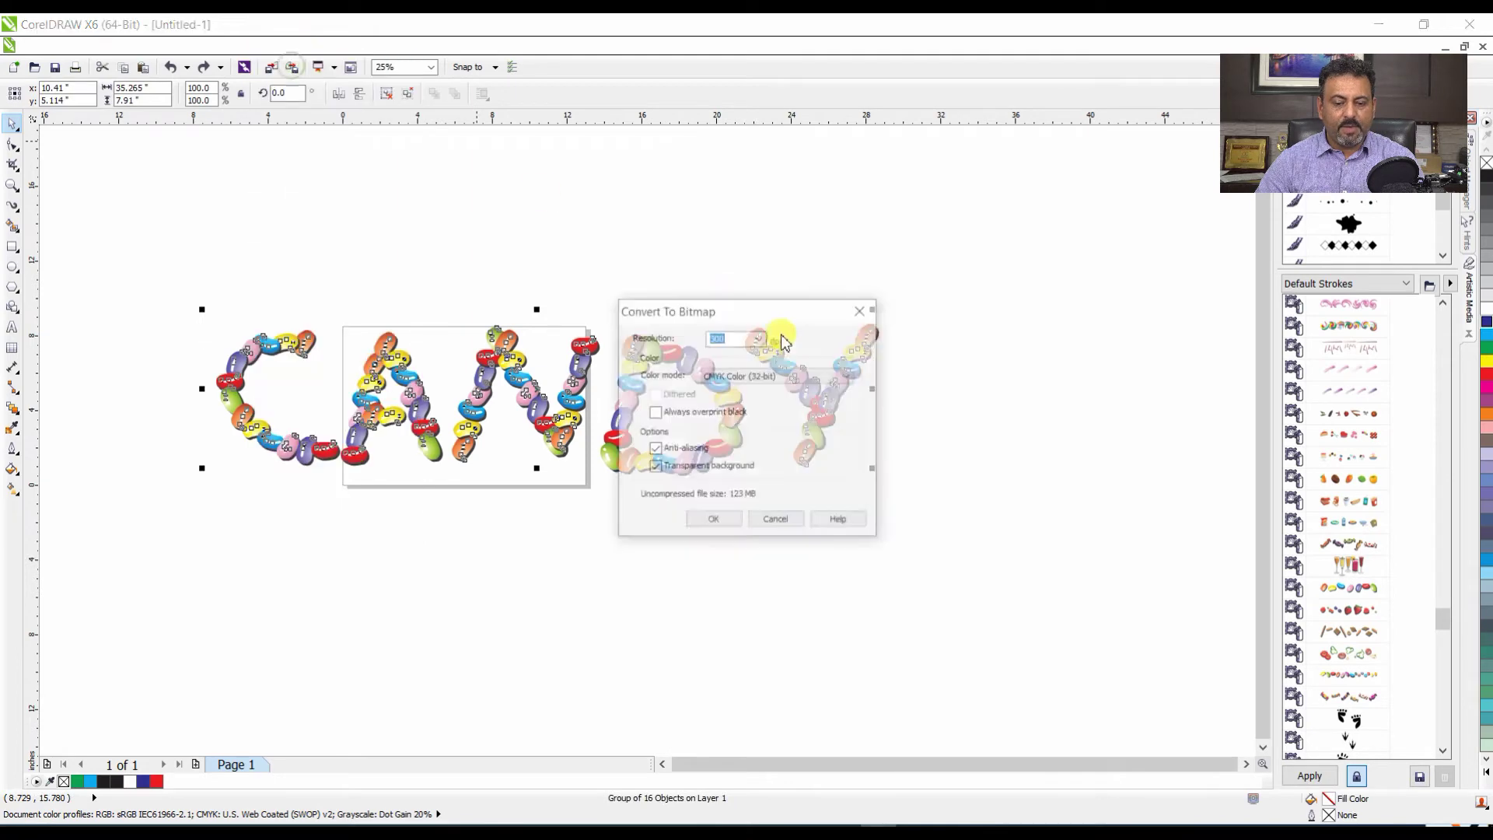
{"action": "left_click", "coordinate": [714, 520]}
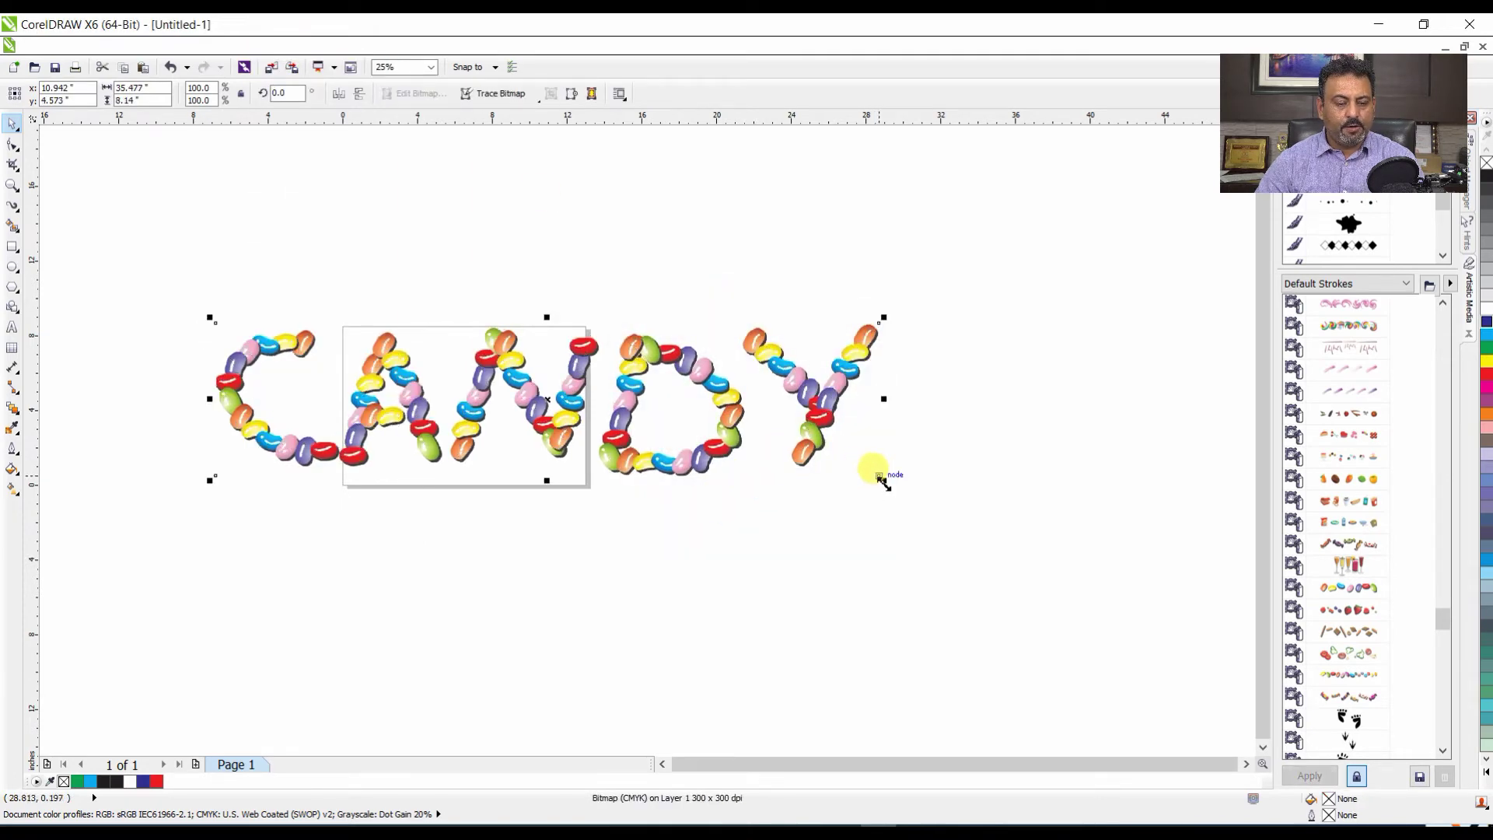
- Scale the CANDY bitmap down to about 11.9 by 2.73 inches and place it within the upper half of the page
{"action": "left_click_drag", "start_coordinate": [884, 480], "coordinate": [437, 374]}
{"action": "left_click_drag", "start_coordinate": [333, 323], "coordinate": [473, 349]}
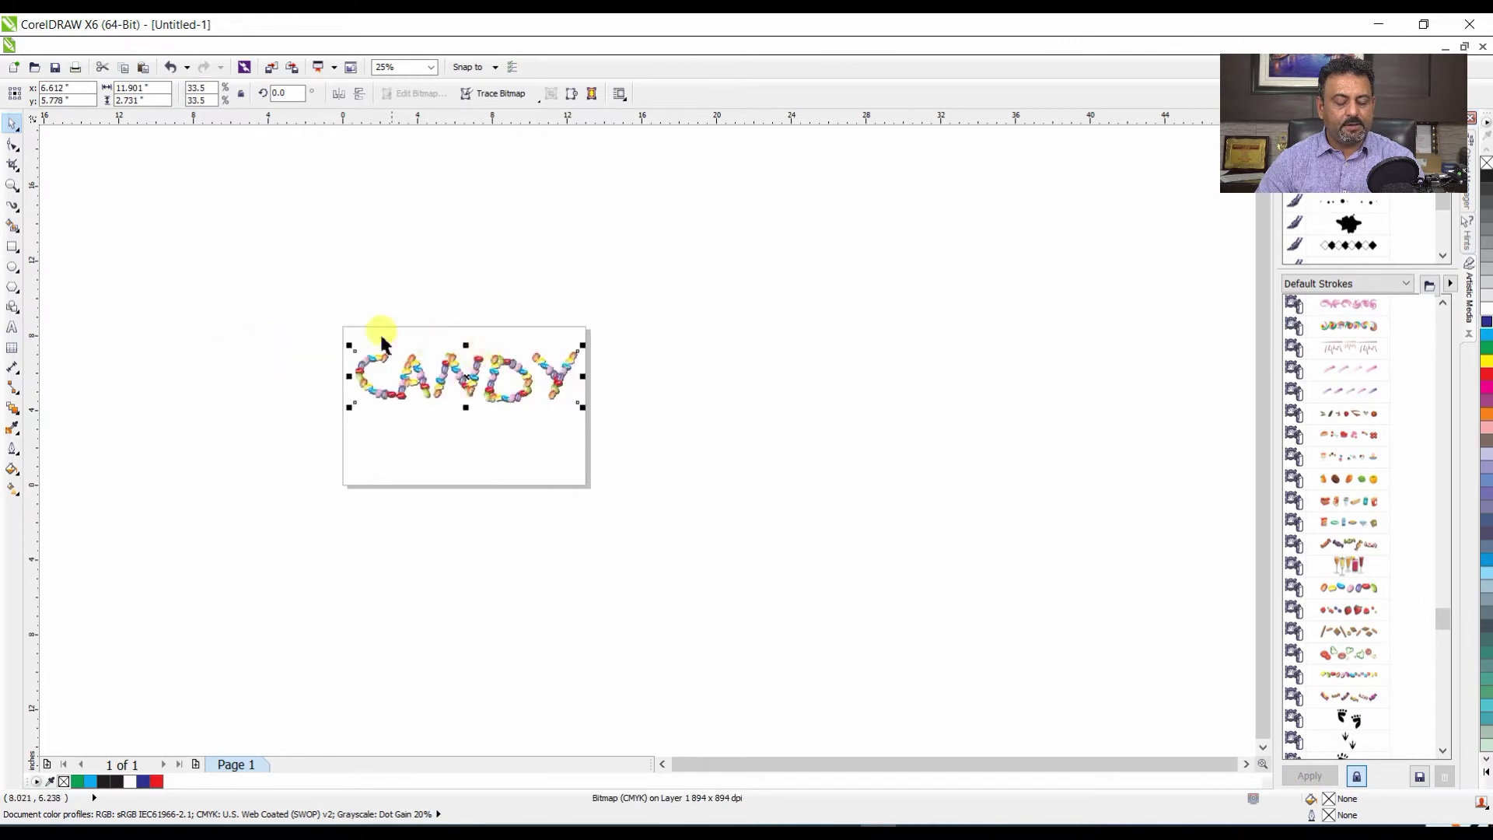
{"action": "key", "text": "shift+F4"}
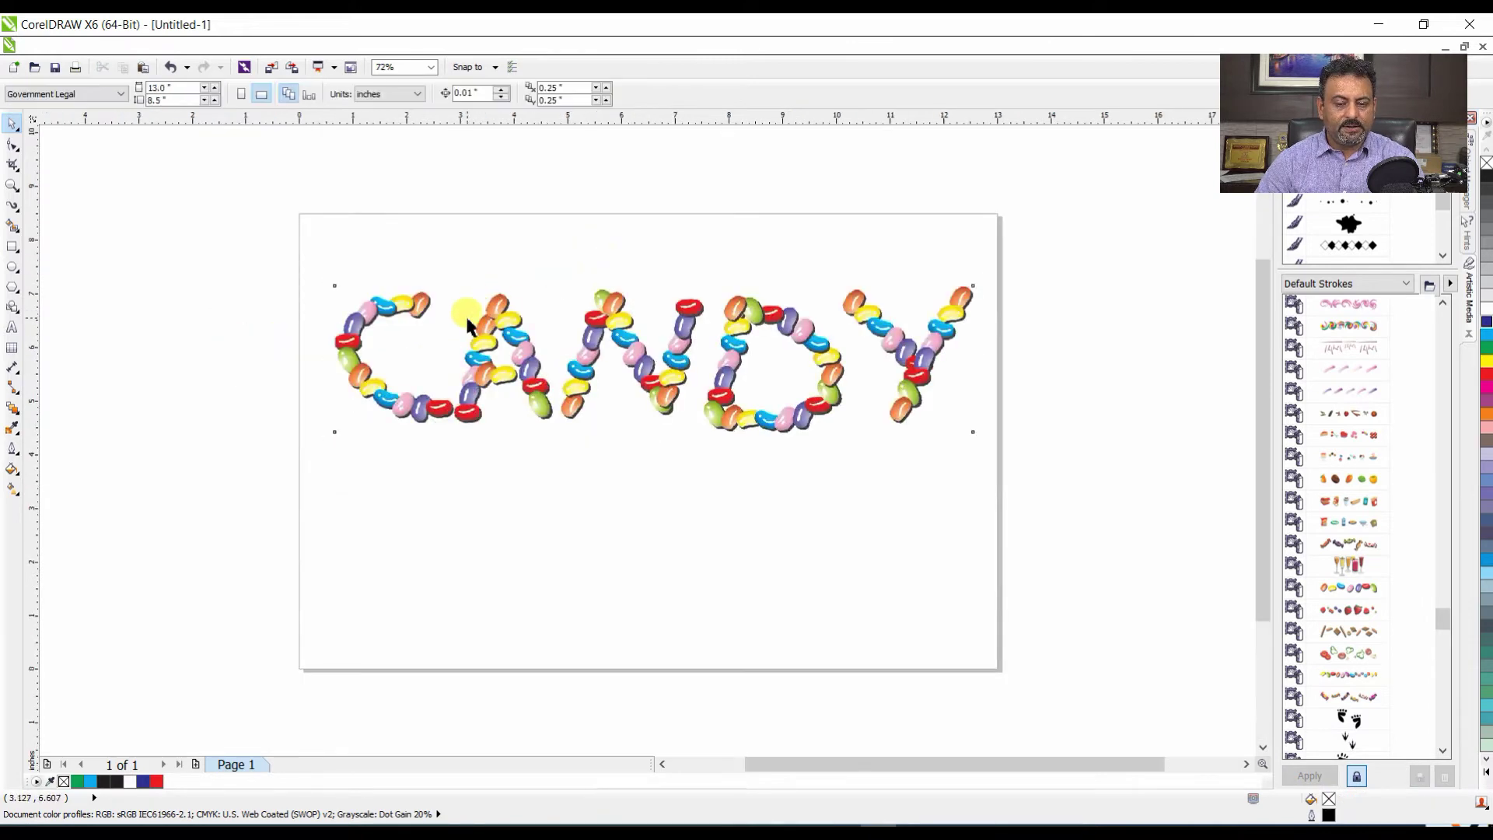
{"action": "left_click_drag", "start_coordinate": [293, 233], "coordinate": [932, 424]}
- Delete the CANDY bitmap and spray a row of drink glasses from the Food strokes across the lower part of the page
{"action": "left_click", "coordinate": [785, 418]}
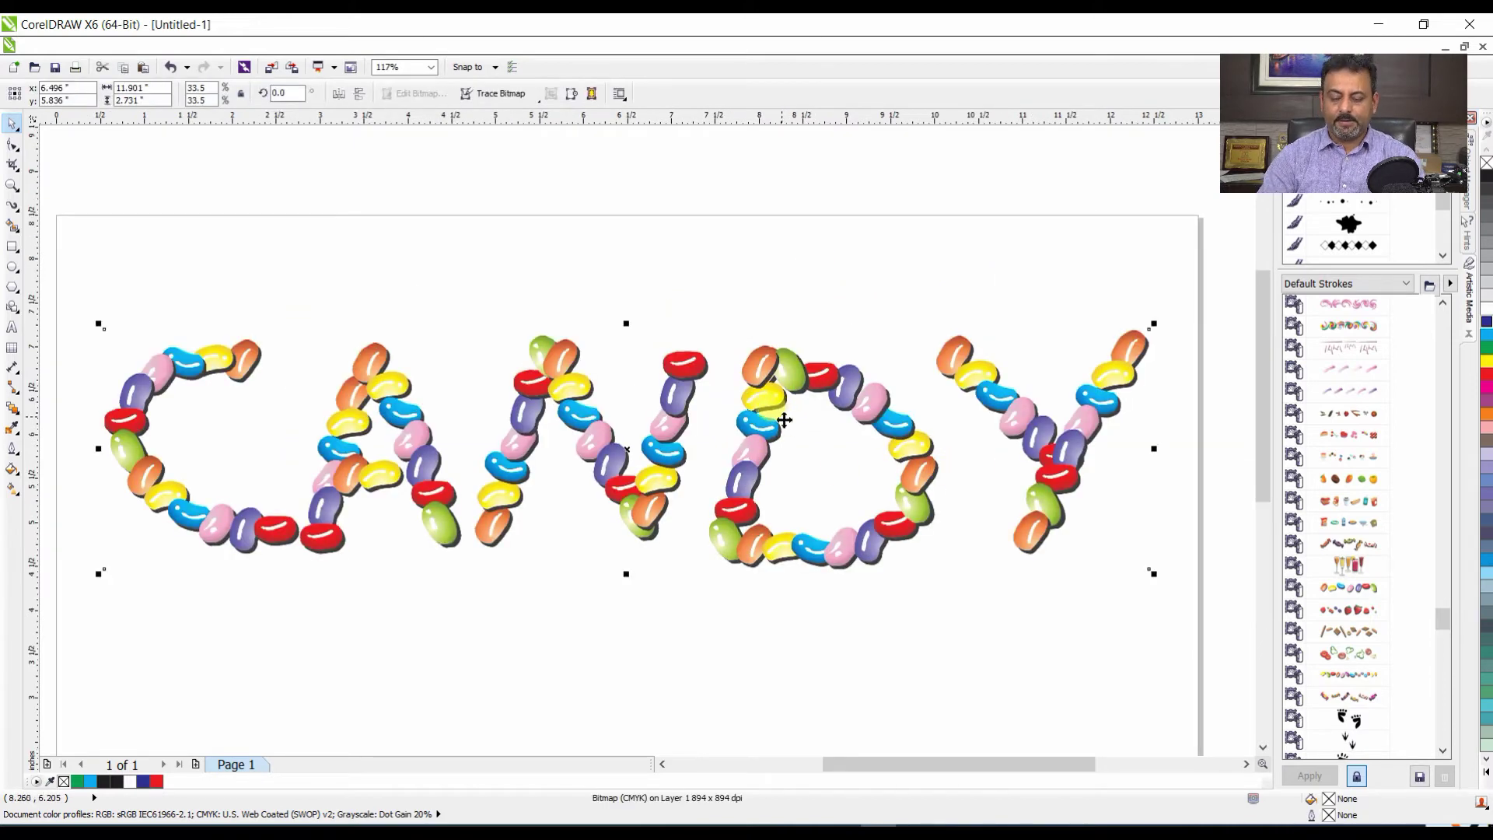
{"action": "key", "text": "Delete"}
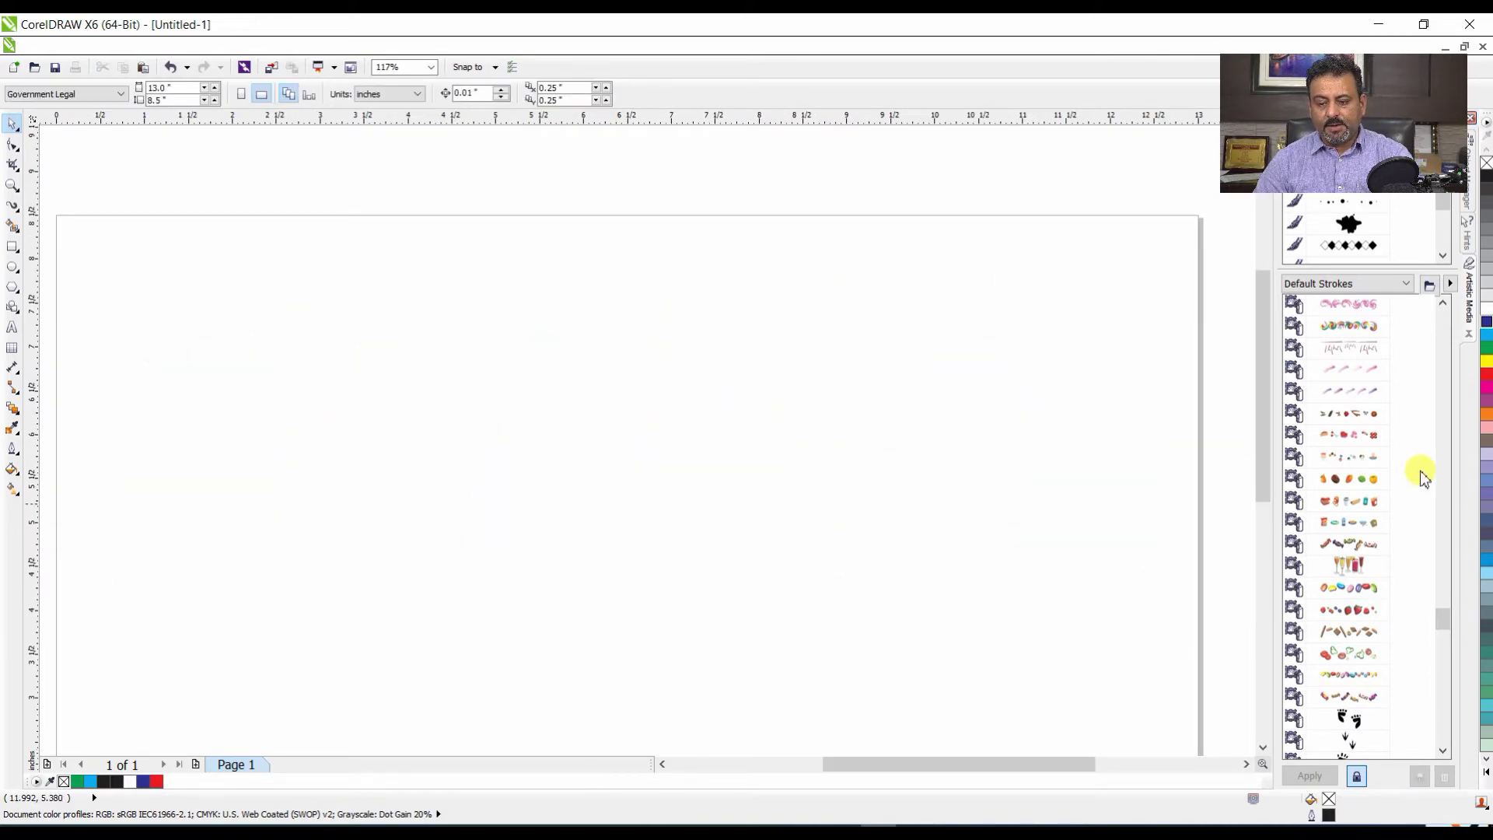
{"action": "left_click", "coordinate": [1360, 565]}
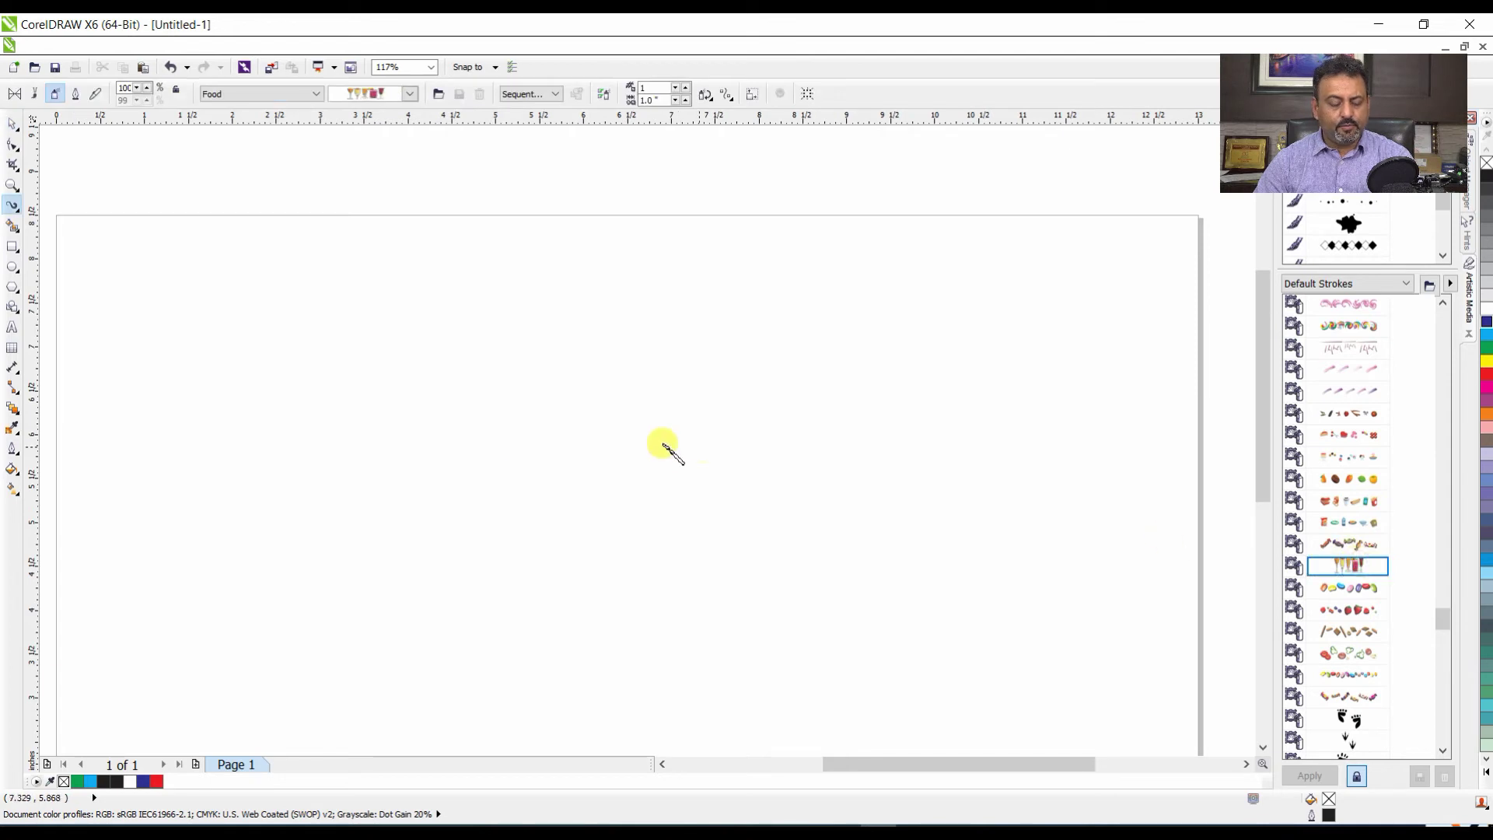
{"action": "scroll", "coordinate": [435, 464], "scroll_direction": "down", "scroll_amount": 2}
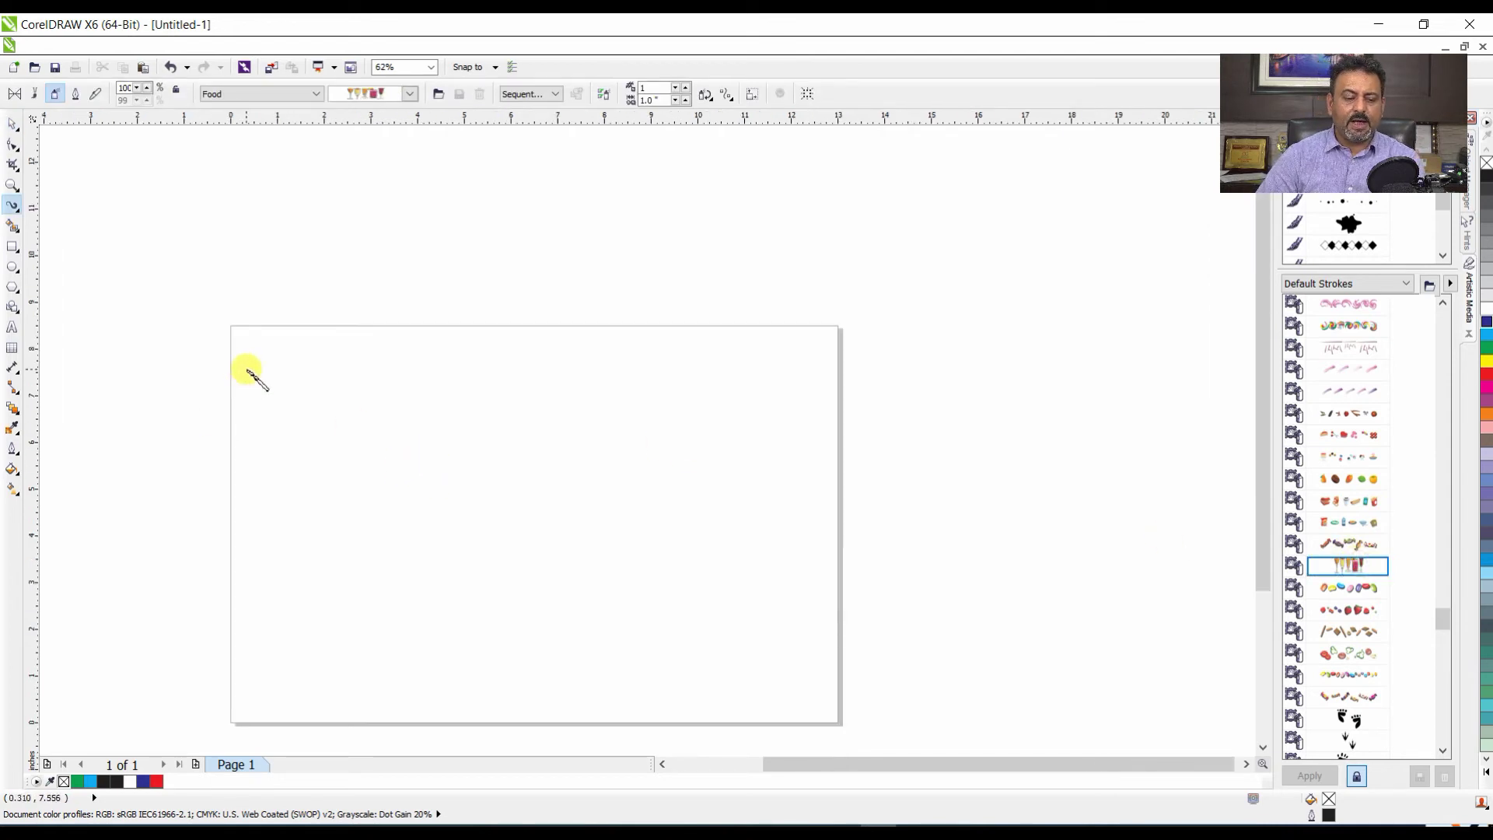
{"action": "left_click_drag", "start_coordinate": [265, 663], "coordinate": [759, 666]}
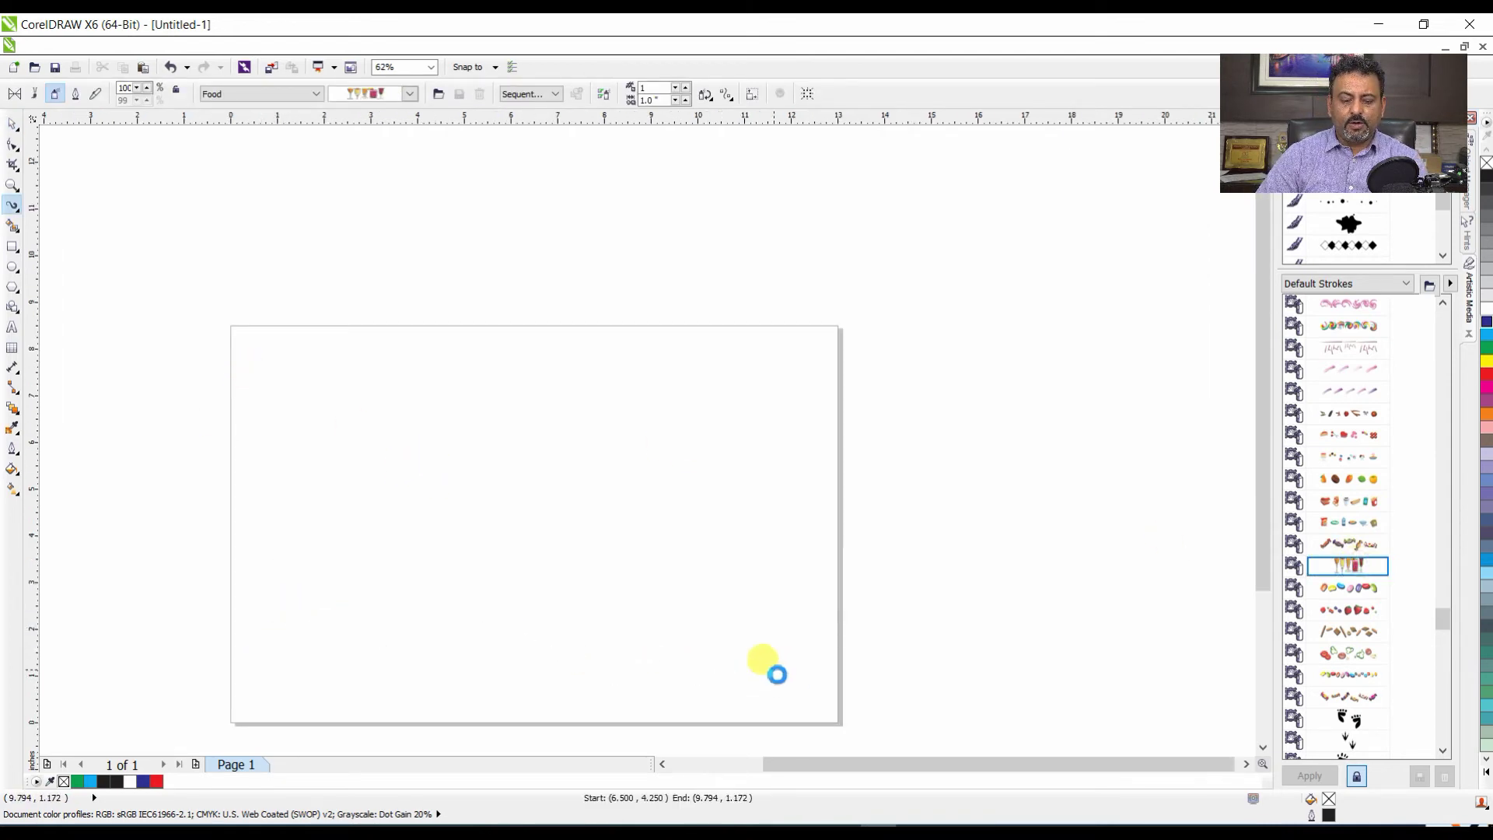
{"action": "key", "text": "Escape"}
{"action": "key", "text": "space"}
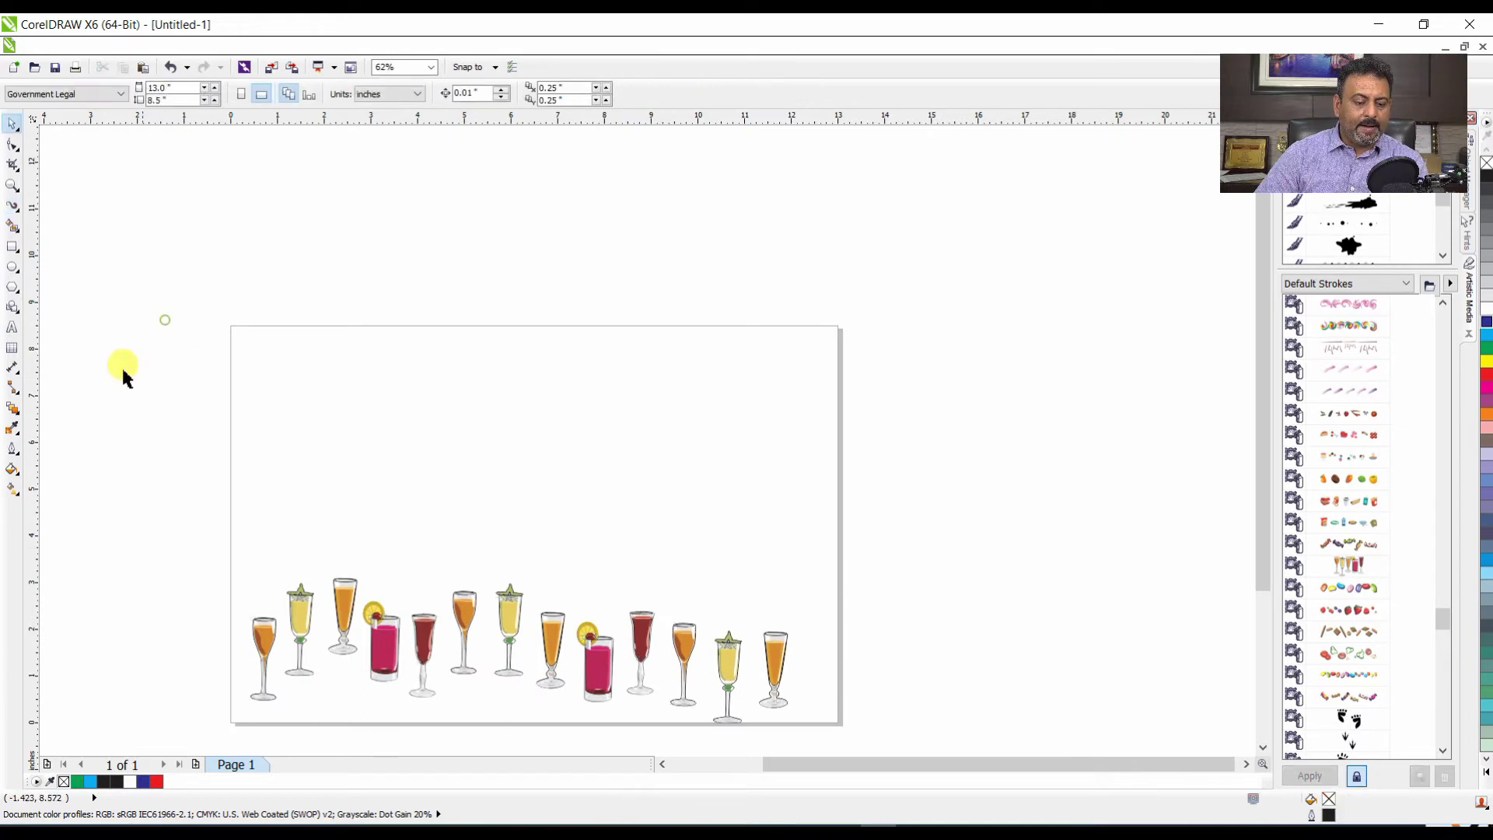
- Add the artistic text PARTY TONIGHT above the glasses and scale it up to about 10.7 inches wide
{"action": "left_click", "coordinate": [12, 328]}
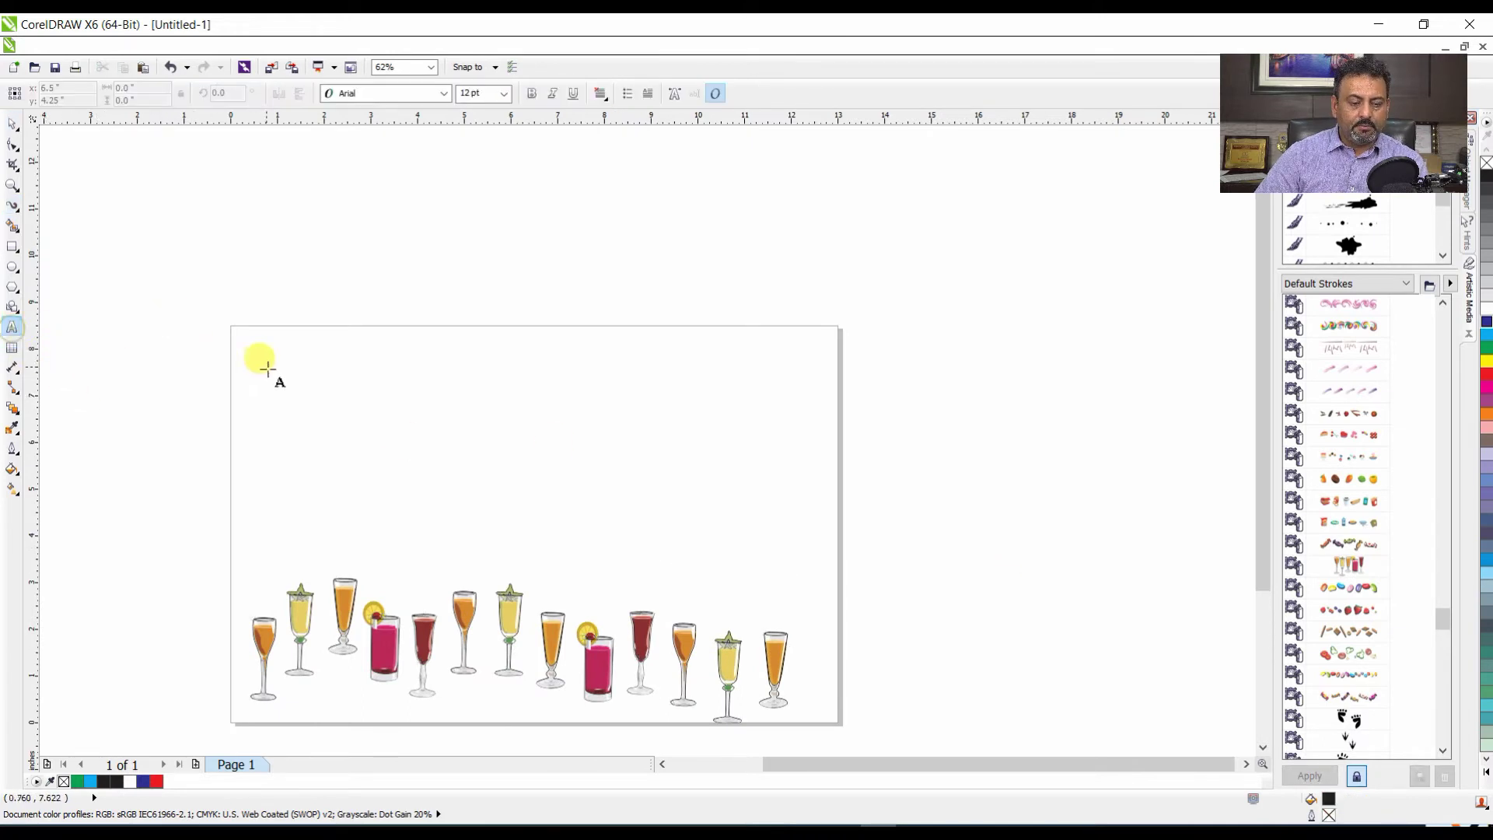
{"action": "left_click", "coordinate": [275, 381]}
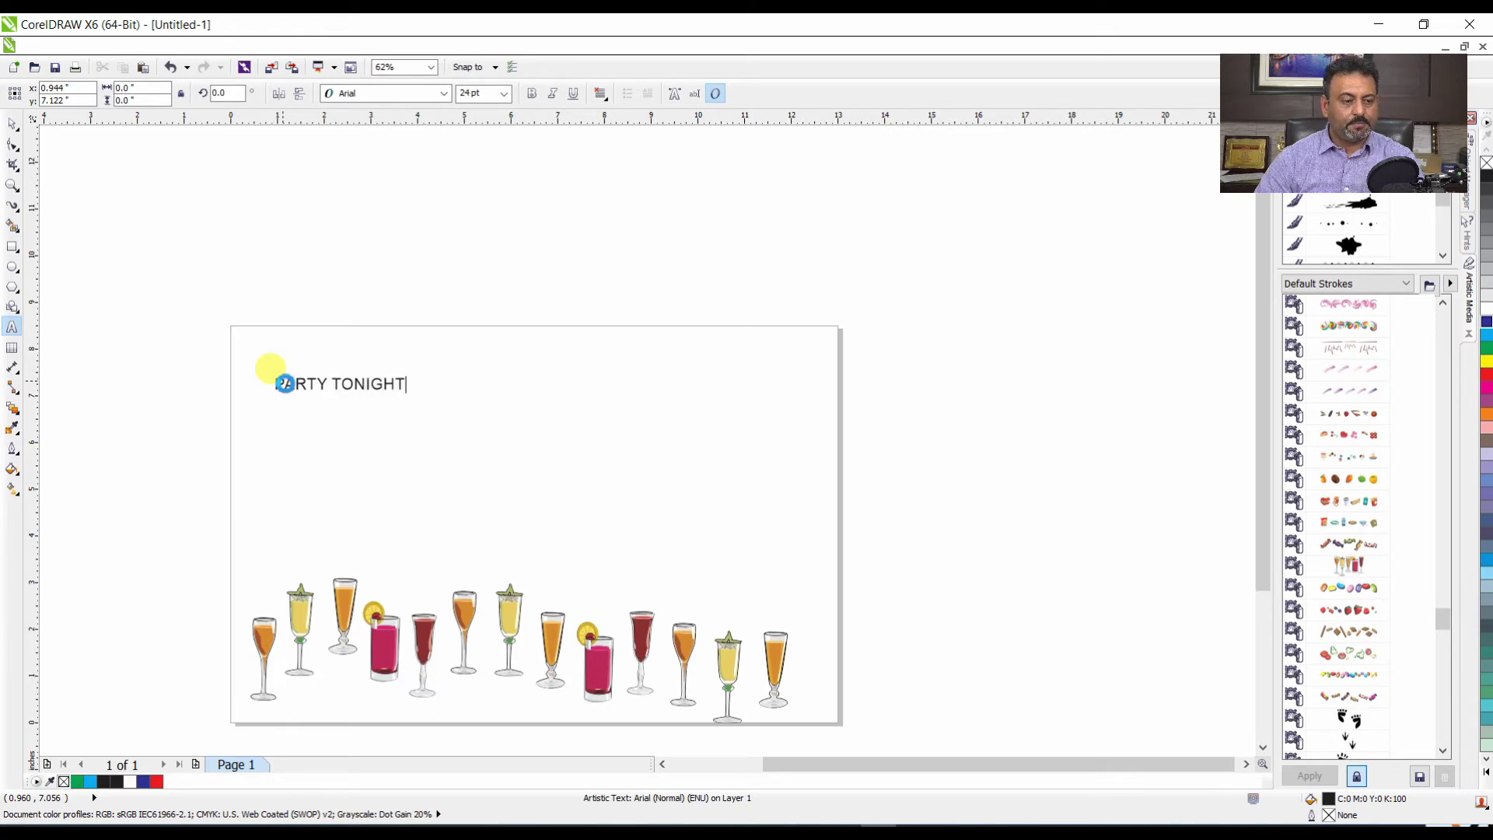
{"action": "key", "text": "Escape"}
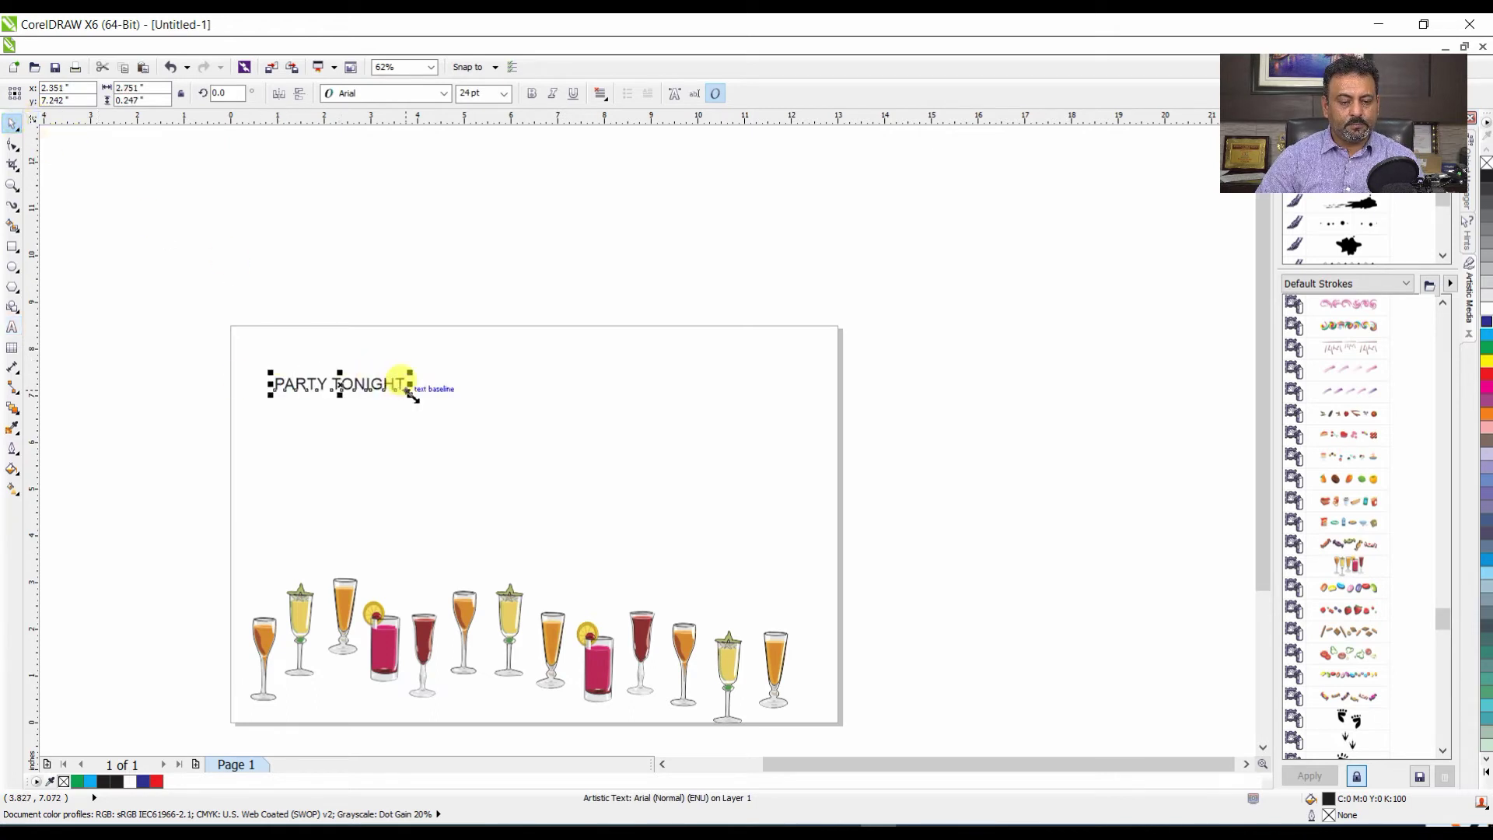
{"action": "left_click_drag", "start_coordinate": [410, 393], "coordinate": [631, 544]}
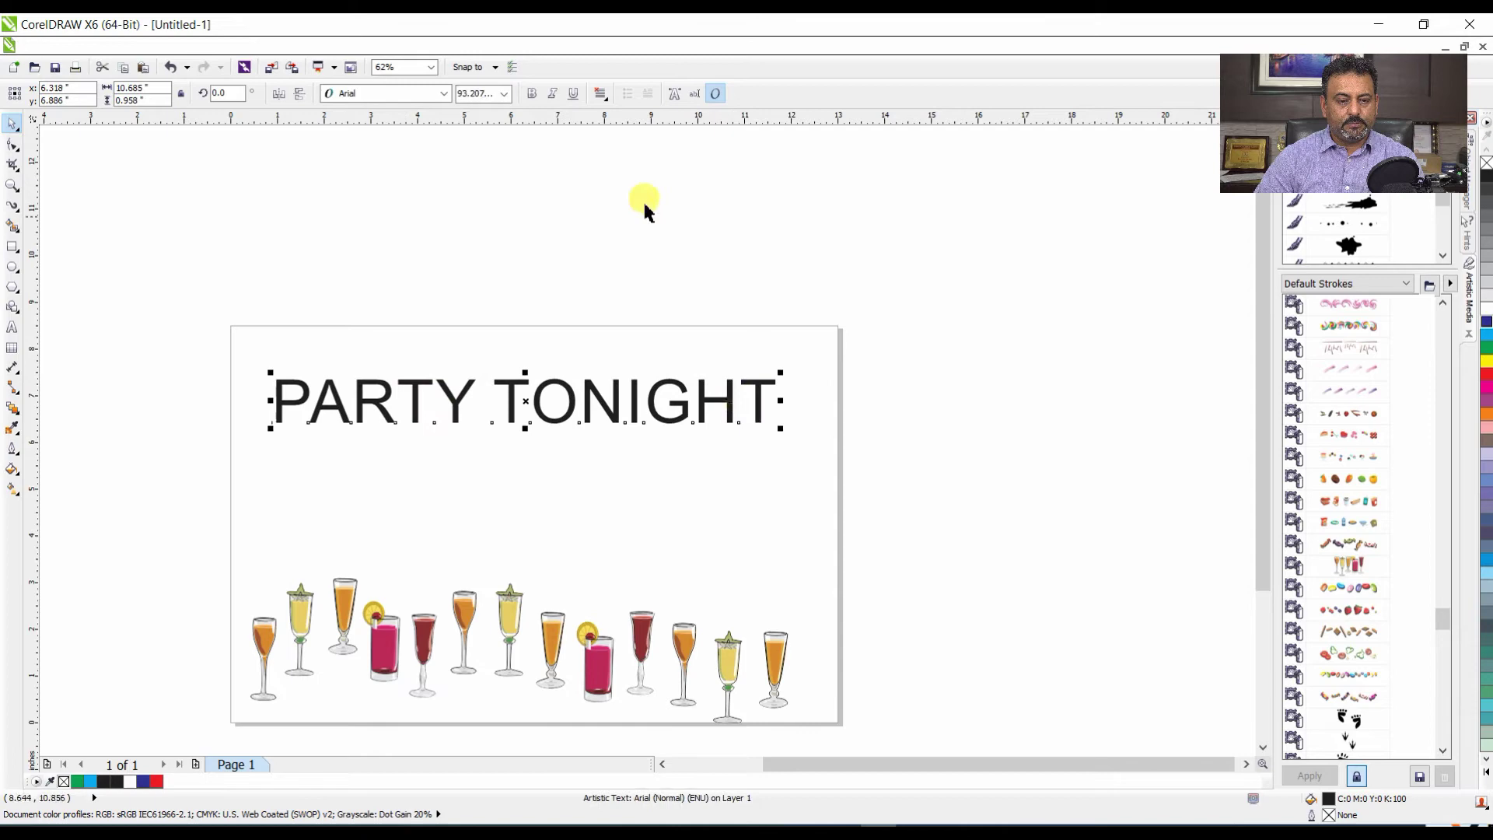
- Make the PARTY TONIGHT text bold and try the Brush Script MT font on it
{"action": "left_click", "coordinate": [533, 94]}
{"action": "left_click", "coordinate": [444, 94]}
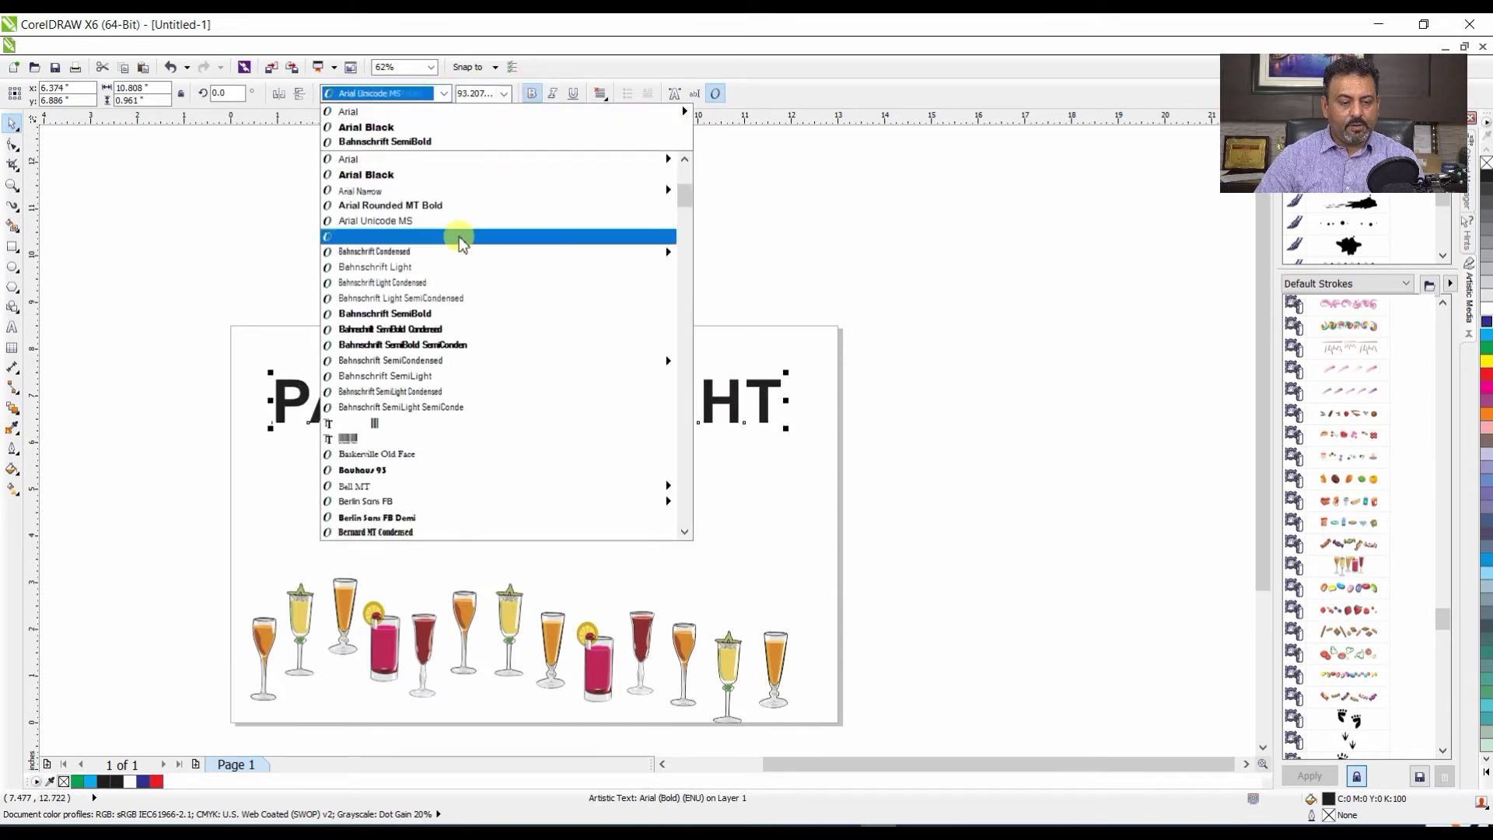
{"action": "scroll", "coordinate": [498, 321], "scroll_direction": "down", "scroll_amount": 7}
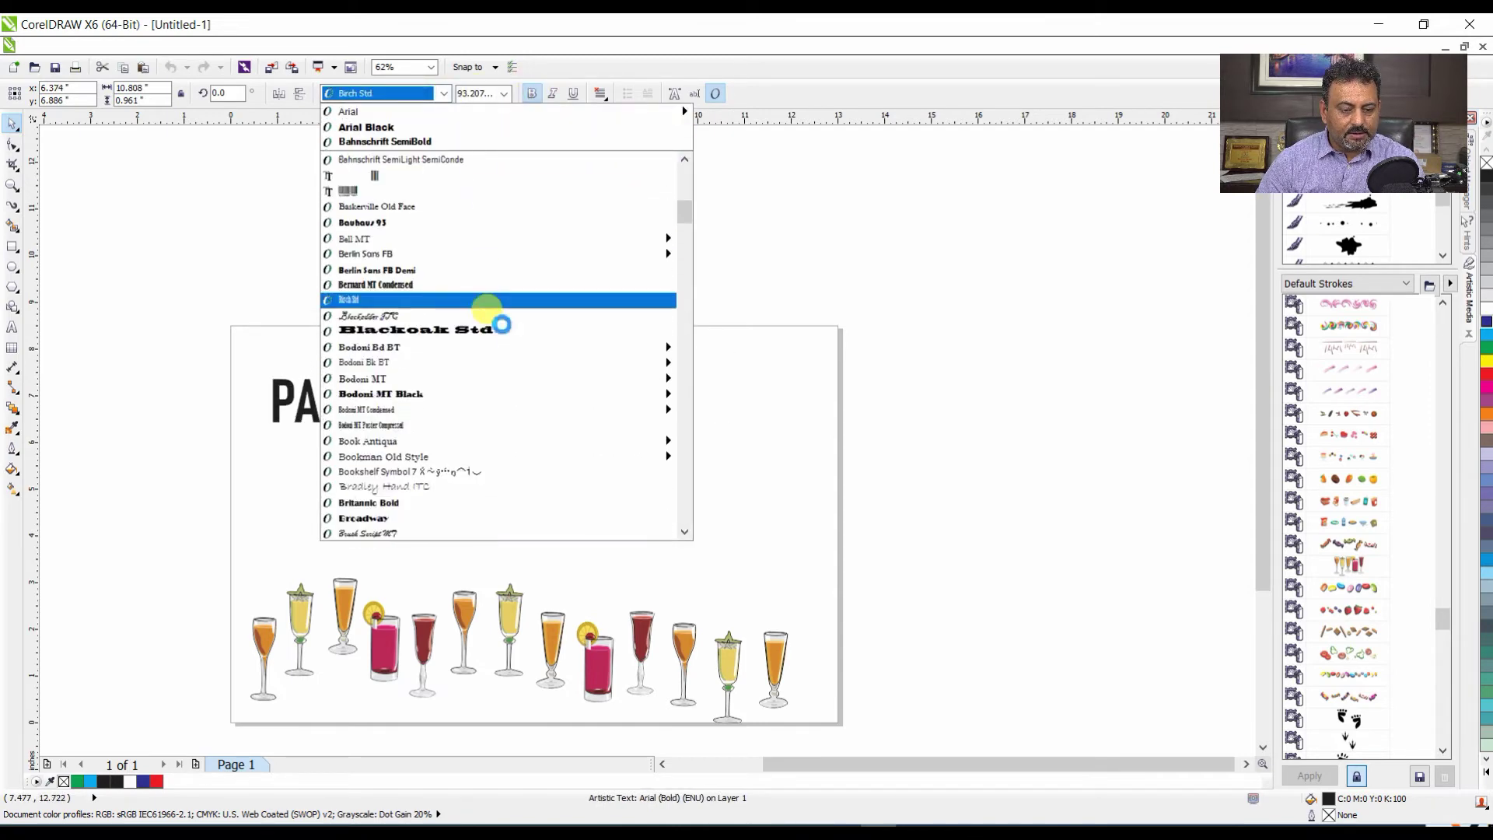
{"action": "scroll", "coordinate": [506, 322], "scroll_direction": "down", "scroll_amount": 4}
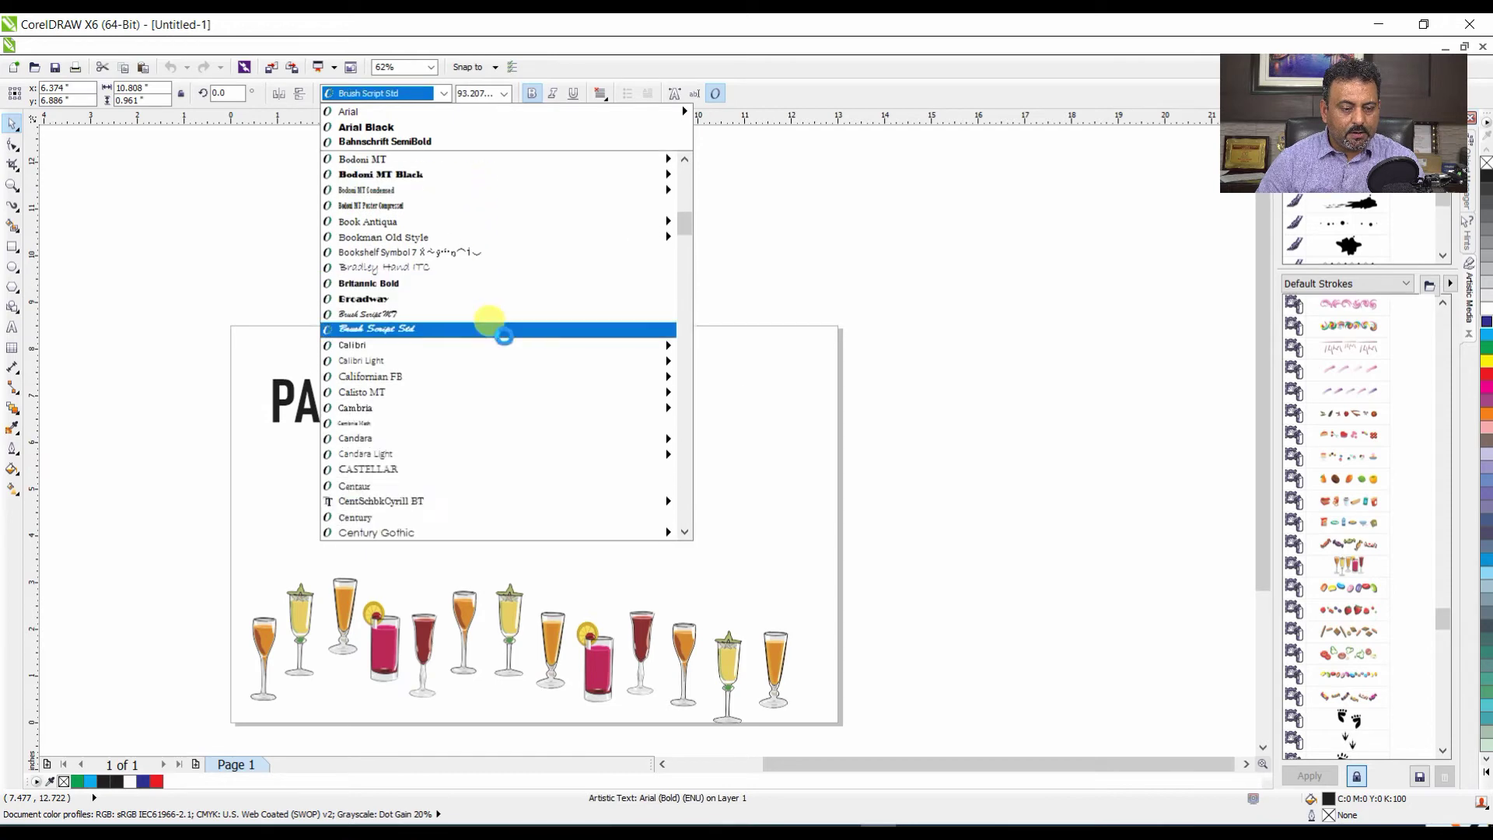
{"action": "left_click", "coordinate": [505, 314]}
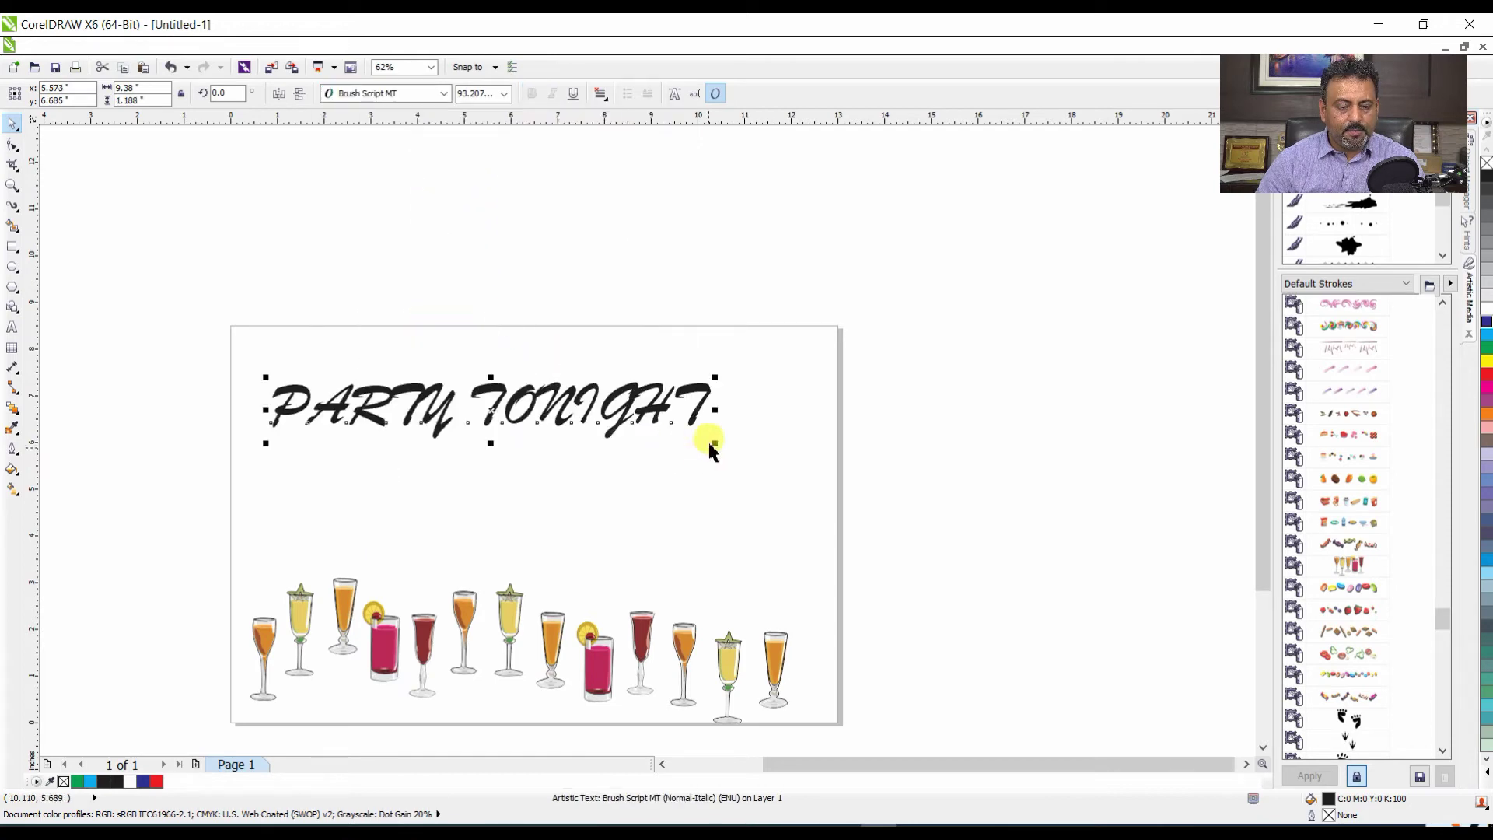
- Set the PARTY TONIGHT font to Chaparral Pro Light and move the text to the middle of the page above the glasses
{"action": "left_click", "coordinate": [410, 95]}
{"action": "scroll", "coordinate": [433, 283], "scroll_direction": "down", "scroll_amount": 6}
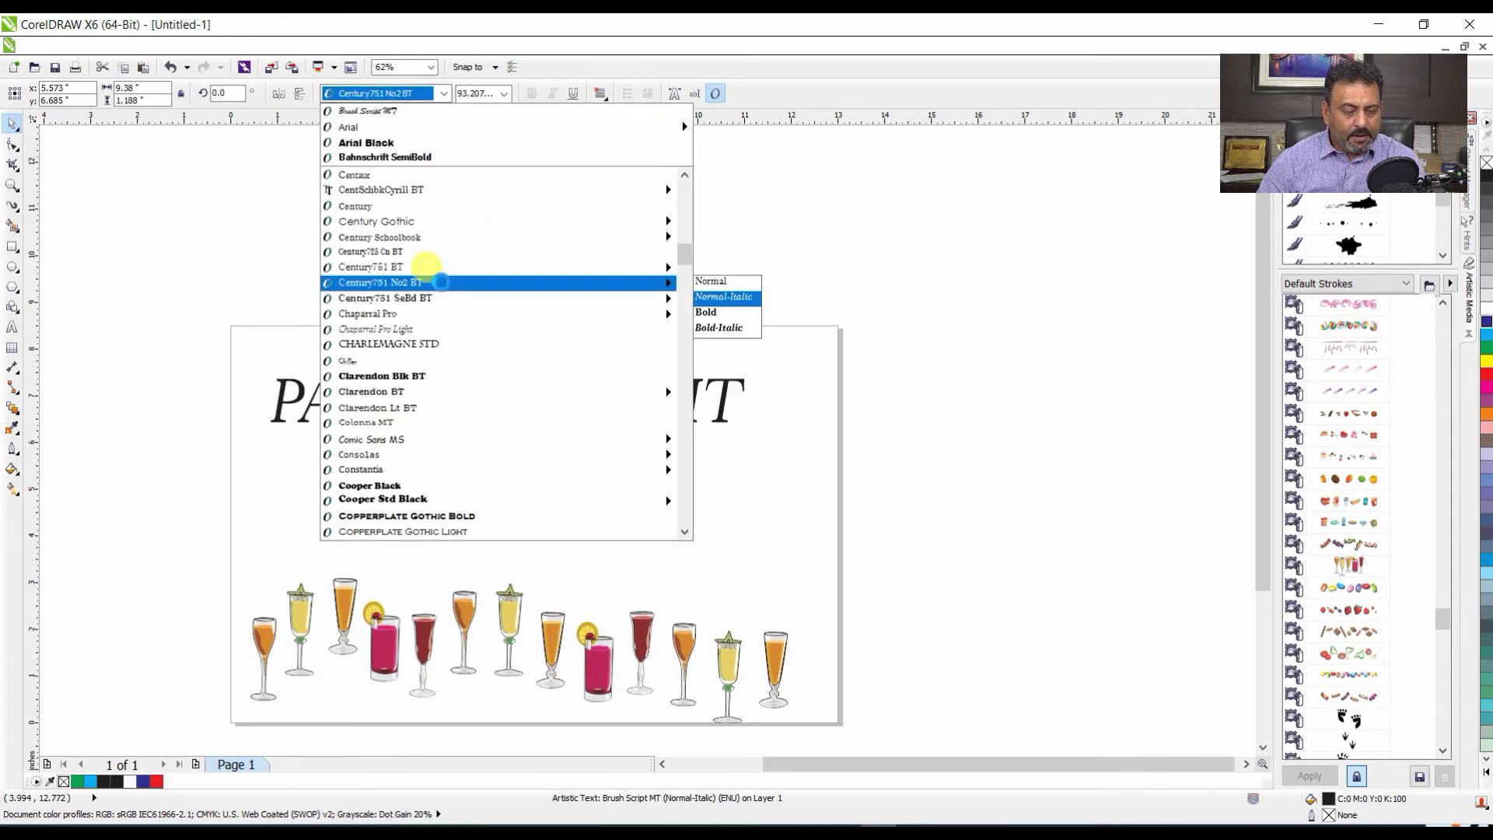
{"action": "left_click", "coordinate": [412, 328]}
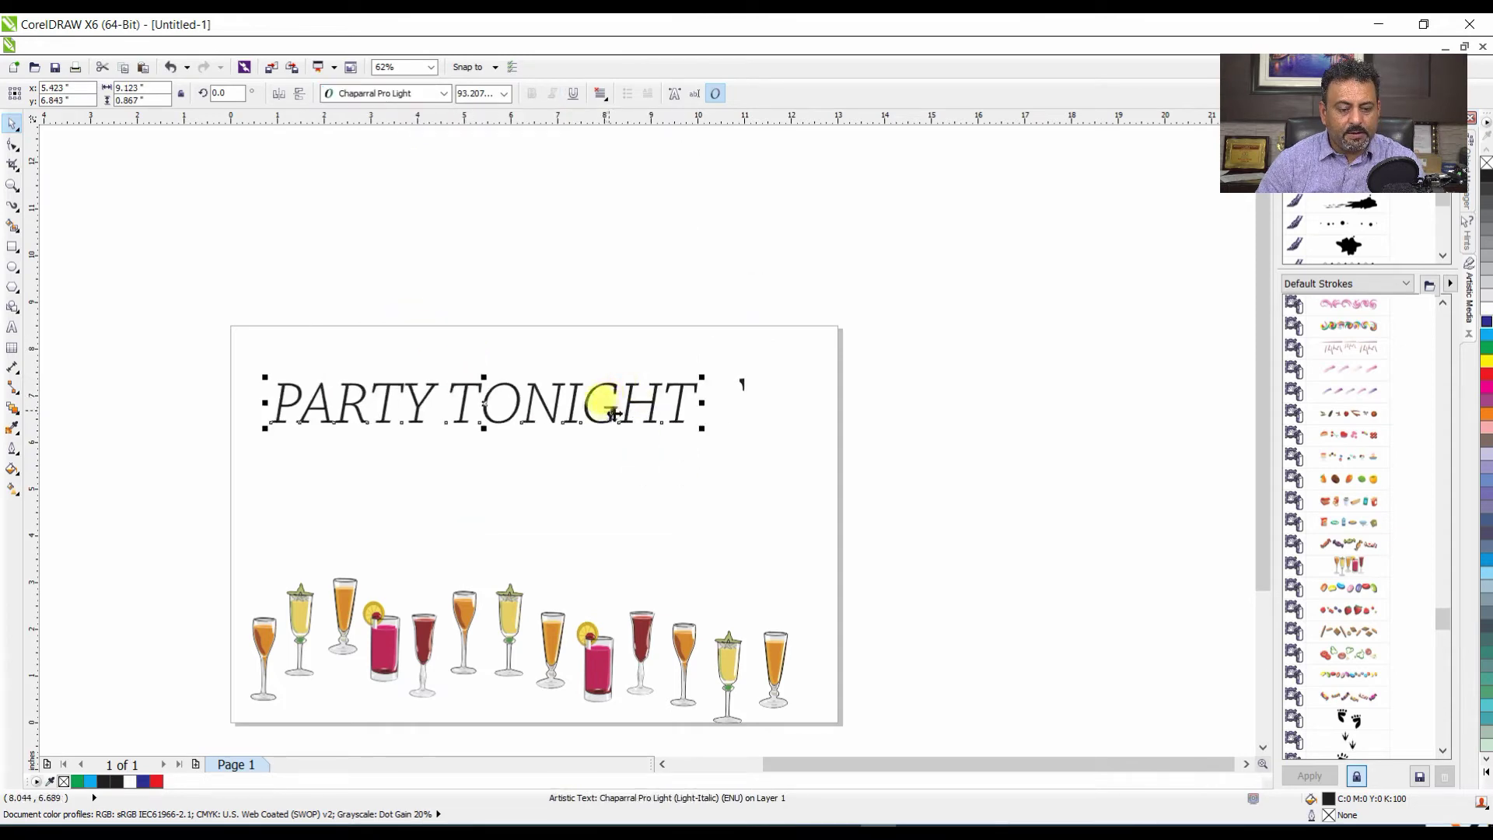
{"action": "left_click_drag", "start_coordinate": [623, 433], "coordinate": [672, 479]}
{"action": "left_click", "coordinate": [610, 210]}
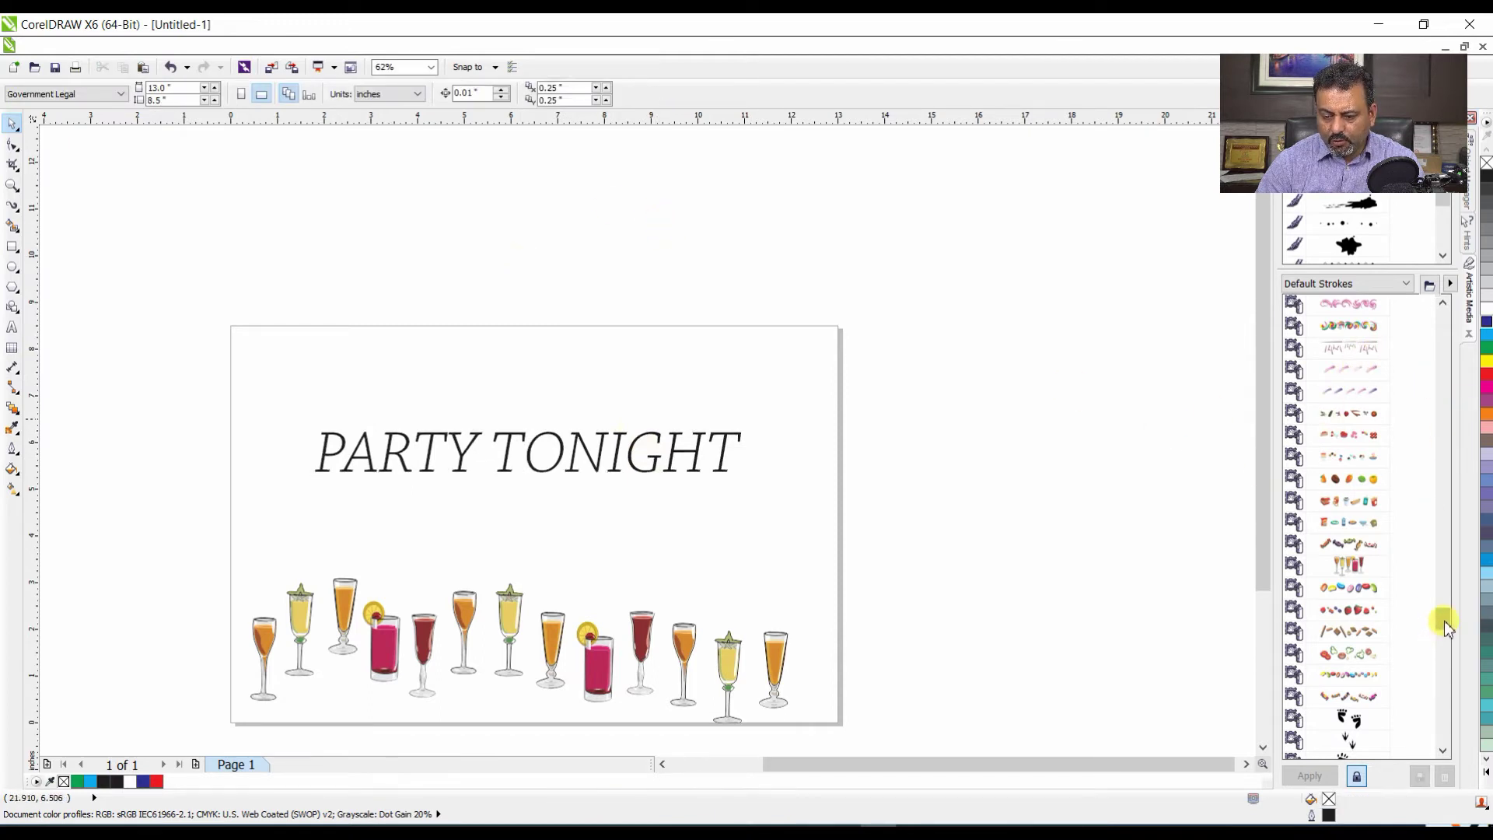
- Spray the thin brown line pattern from the Brush Strokes category along the full upper edge of the page
{"action": "mouse_move", "coordinate": [1445, 622]}
{"action": "left_mouse_down"}
{"action": "mouse_move", "coordinate": [1451, 633]}
{"action": "mouse_move", "coordinate": [1454, 614]}
{"action": "left_mouse_up"}
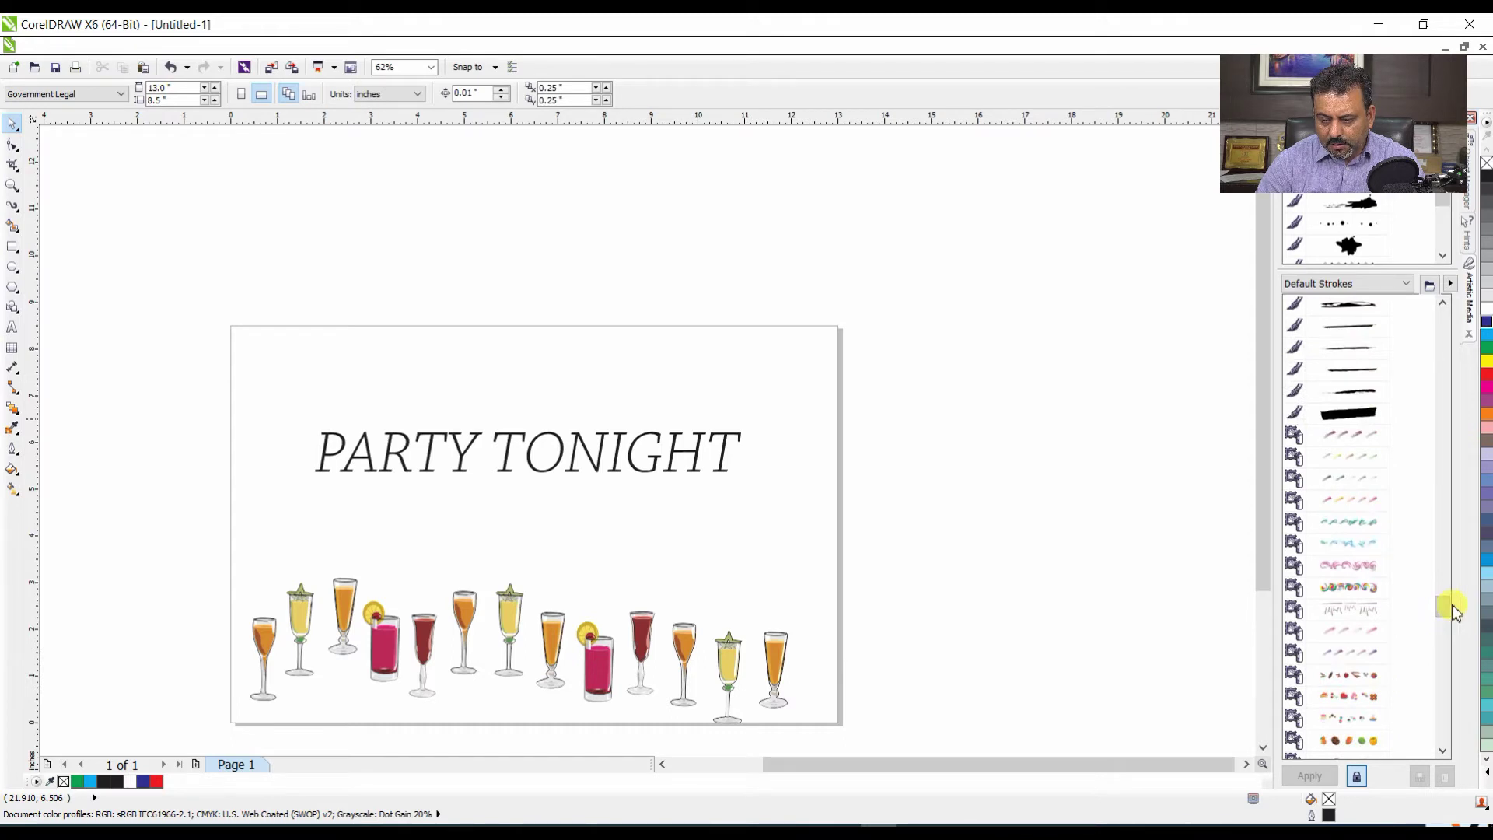
{"action": "left_click", "coordinate": [1349, 610]}
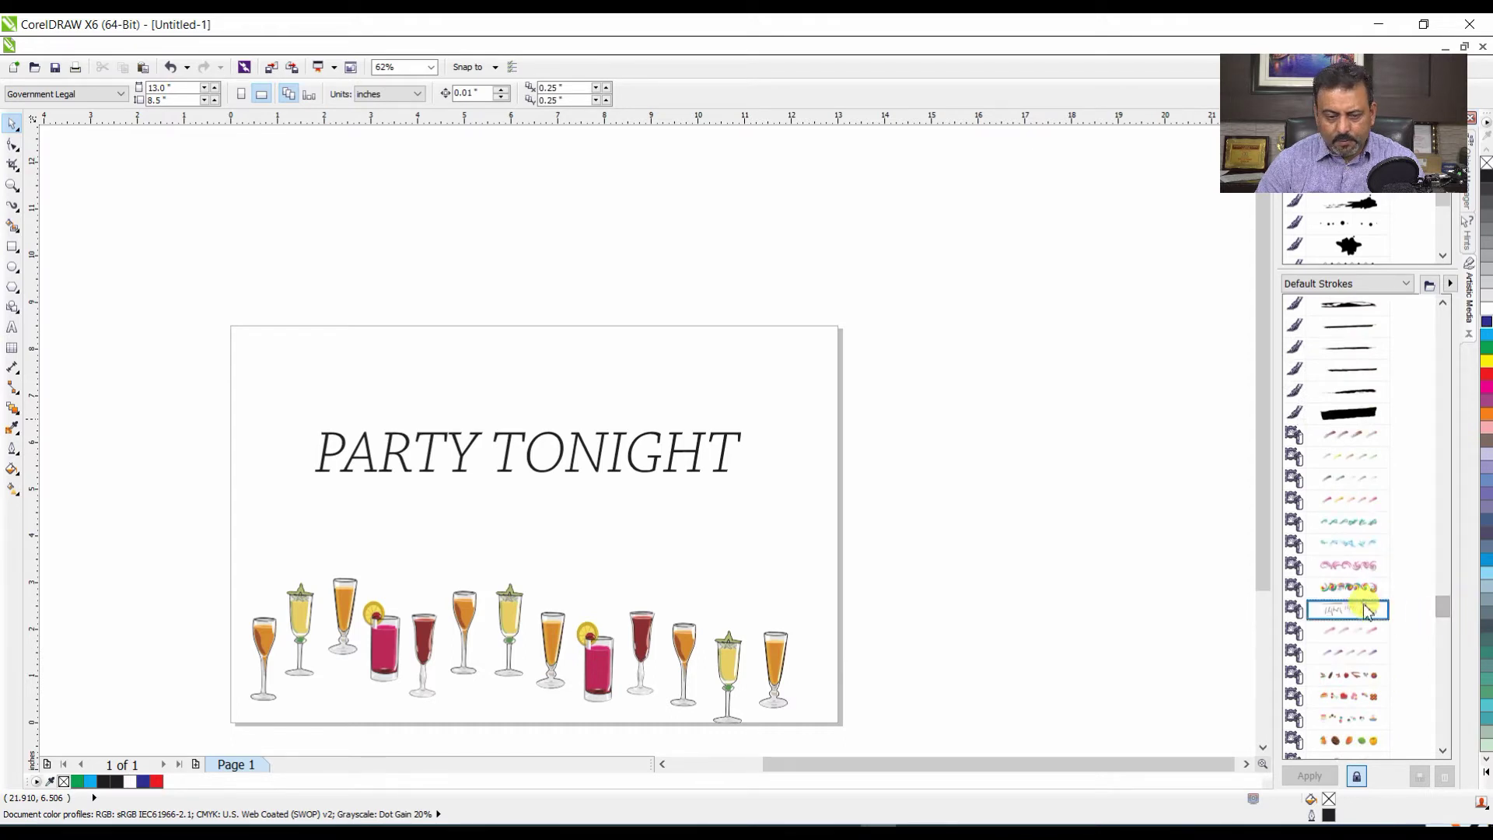
{"action": "mouse_move", "coordinate": [228, 332]}
{"action": "left_mouse_down"}
{"action": "mouse_move", "coordinate": [584, 356]}
{"action": "mouse_move", "coordinate": [838, 329]}
{"action": "left_mouse_up"}
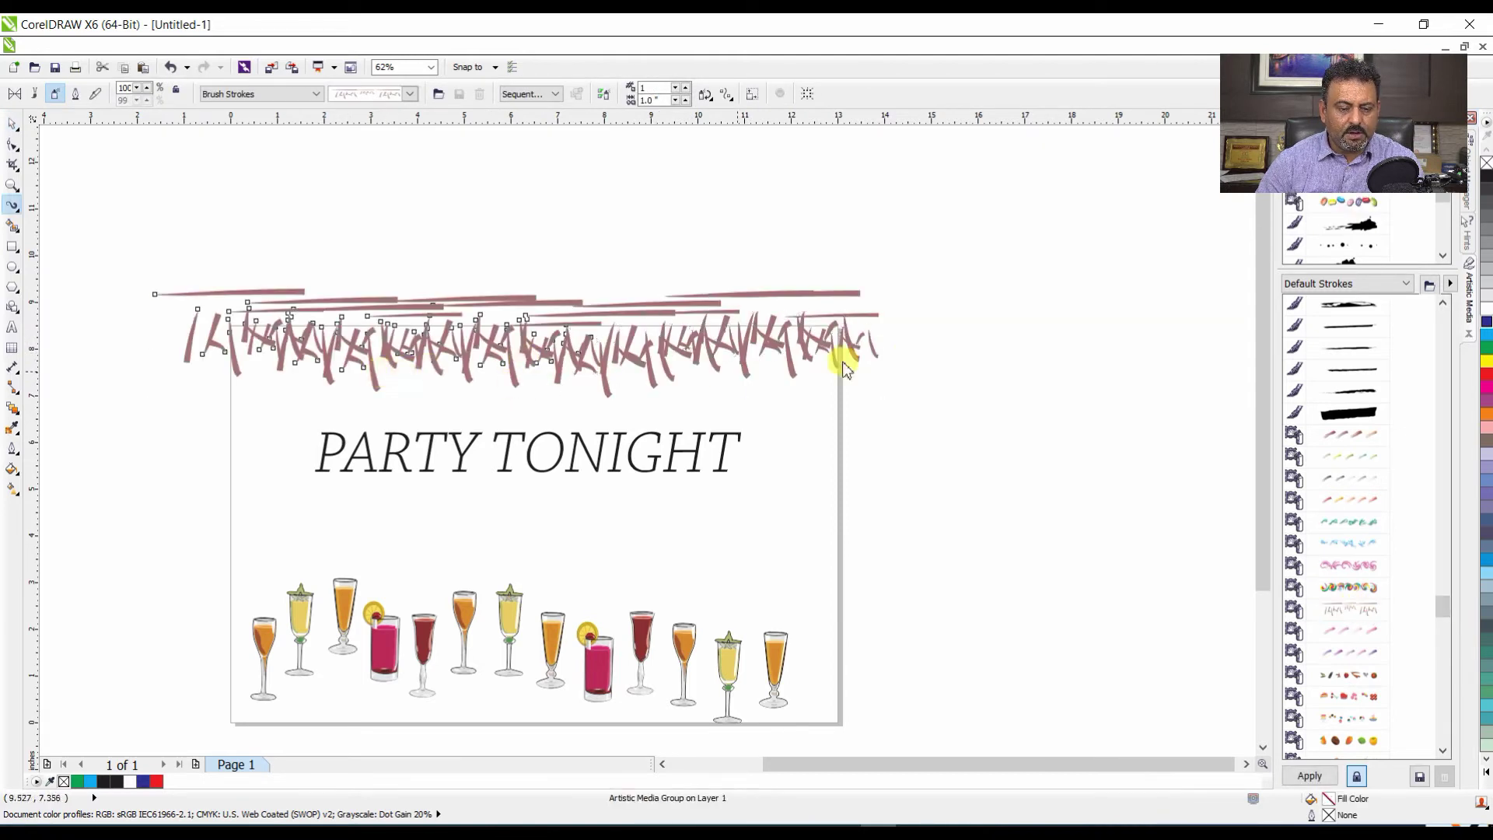
{"action": "key", "text": "space"}
{"action": "left_click", "coordinate": [867, 389]}
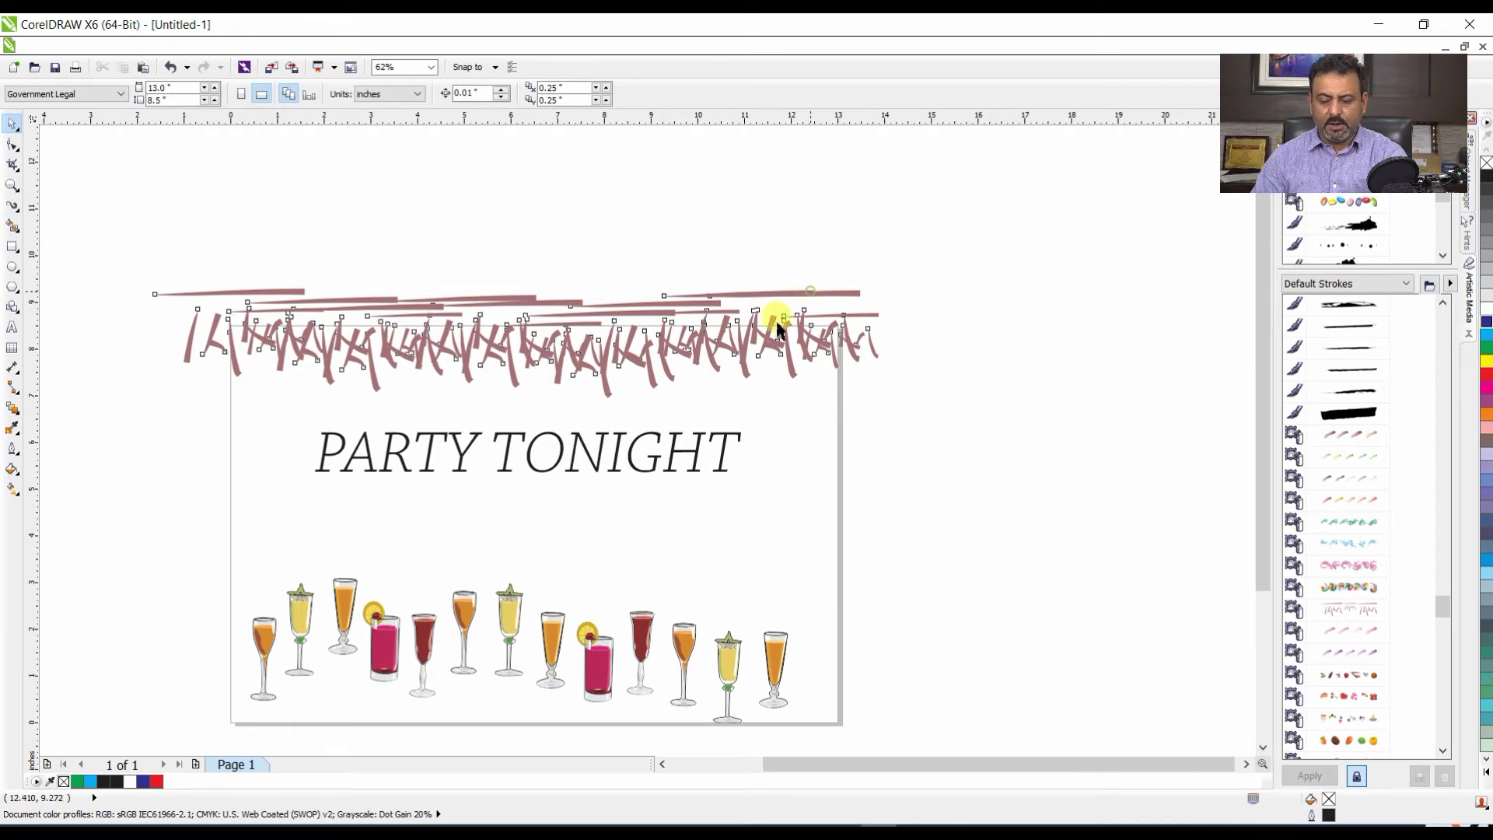
- Delete the brown line strokes along the page's upper edge and pick the party hat spray pattern from the Default Strokes
{"action": "left_click", "coordinate": [766, 314]}
{"action": "key", "text": "Delete"}
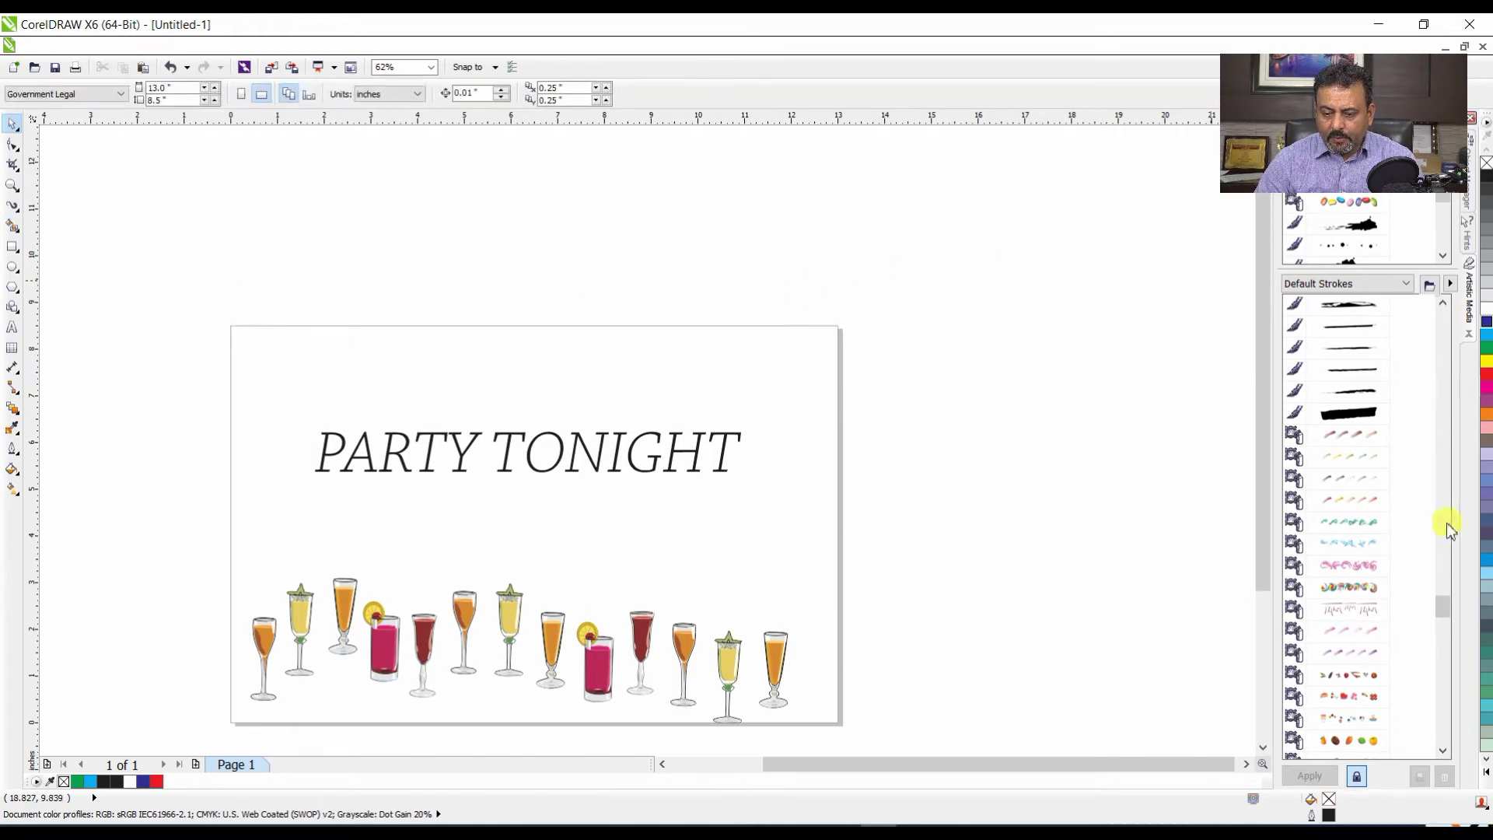
{"action": "left_click_drag", "start_coordinate": [1454, 592], "coordinate": [1462, 694]}
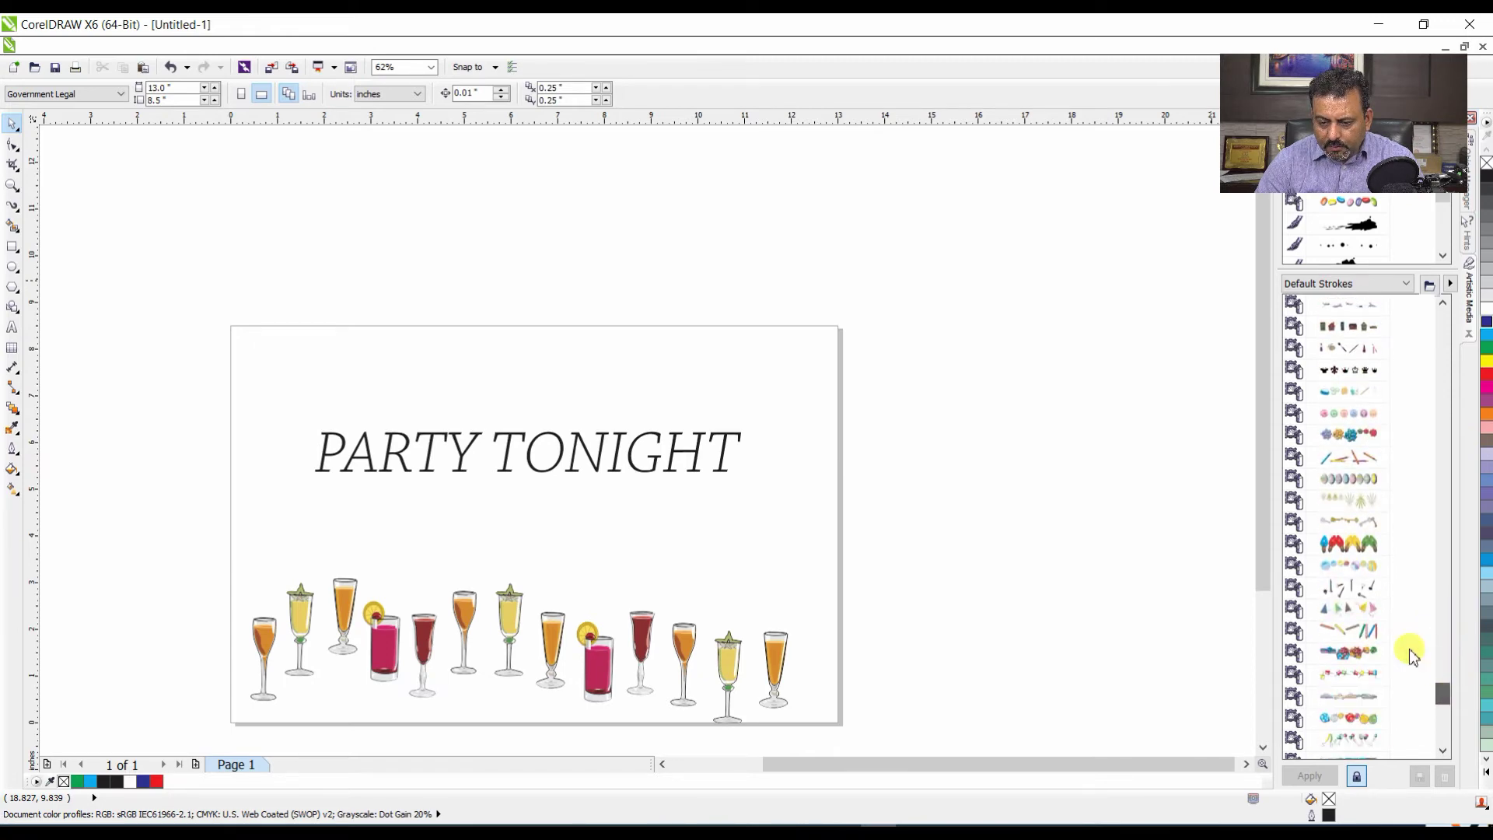
{"action": "left_click", "coordinate": [1347, 607]}
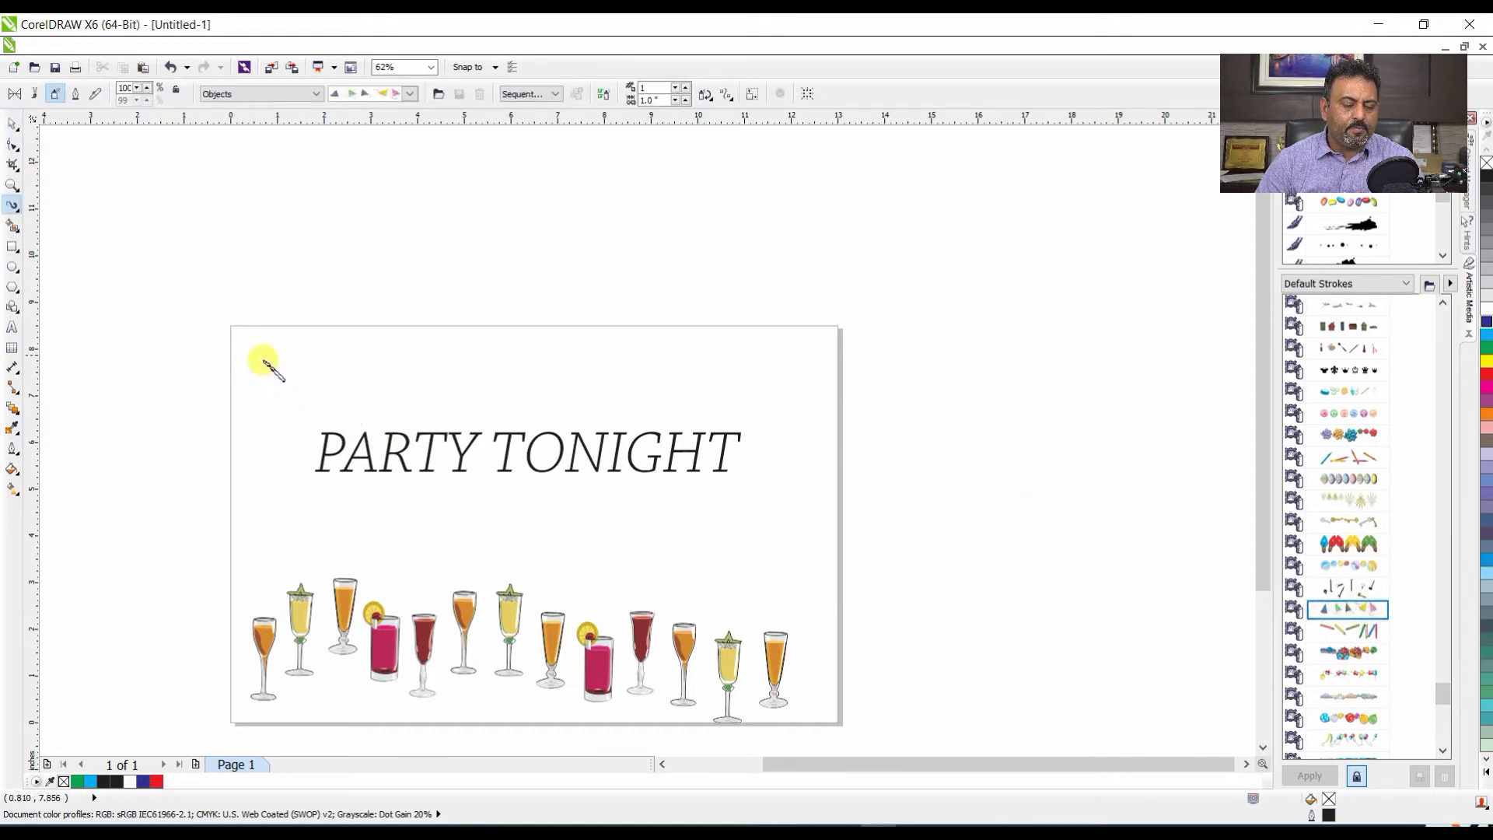
- Spray seven short slanting downward strokes of party hats side by side across the upper half of the page
{"action": "left_click_drag", "start_coordinate": [262, 337], "coordinate": [269, 424]}
{"action": "left_click_drag", "start_coordinate": [336, 333], "coordinate": [348, 481]}
{"action": "left_click_drag", "start_coordinate": [399, 350], "coordinate": [439, 505]}
{"action": "left_click_drag", "start_coordinate": [502, 365], "coordinate": [550, 537]}
{"action": "left_click_drag", "start_coordinate": [583, 354], "coordinate": [669, 544]}
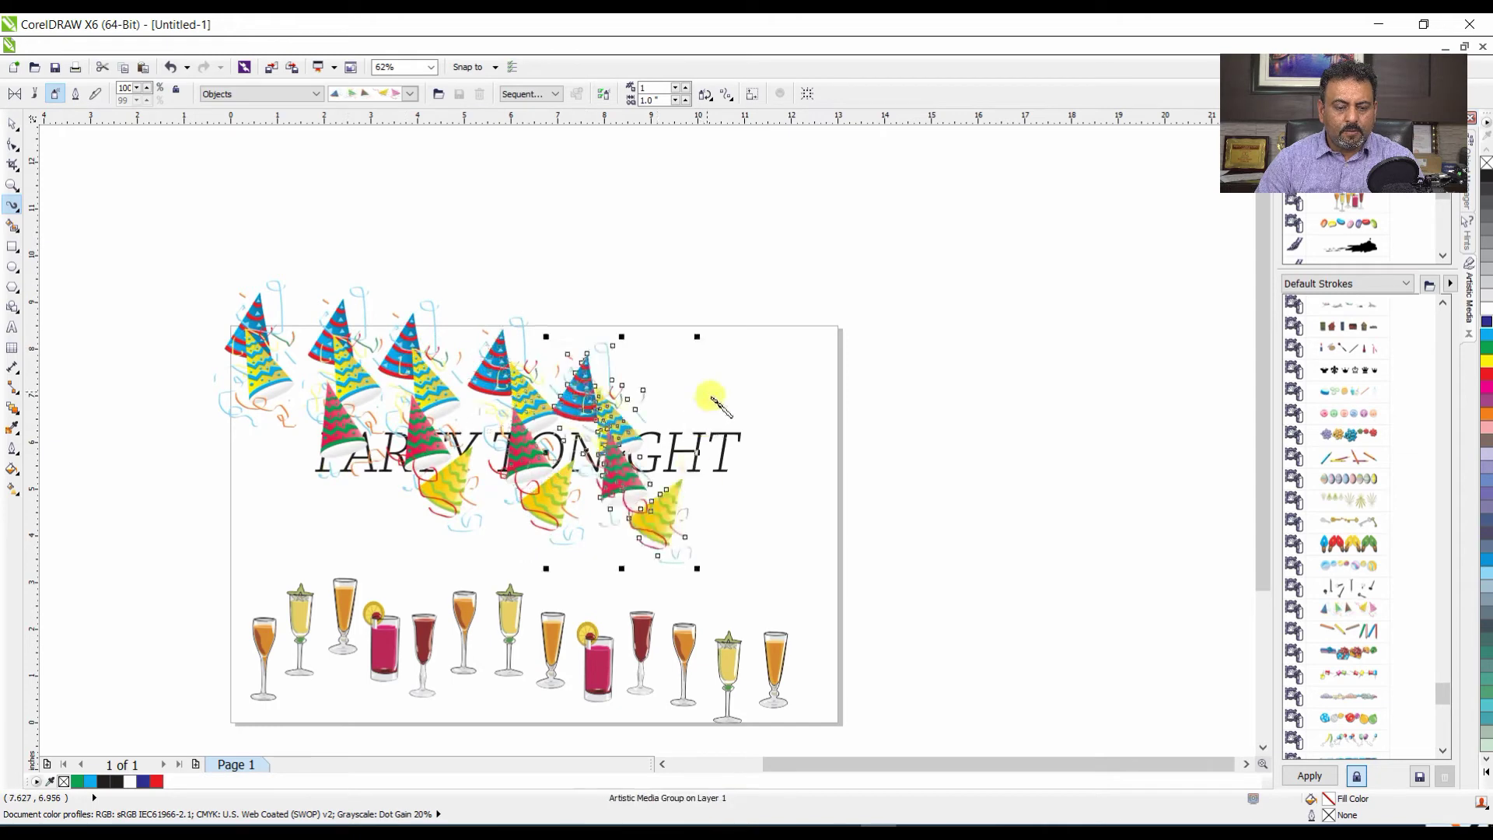
{"action": "left_click_drag", "start_coordinate": [703, 358], "coordinate": [769, 497]}
{"action": "left_click_drag", "start_coordinate": [758, 338], "coordinate": [812, 490]}
{"action": "key", "text": "space"}
{"action": "left_click", "coordinate": [986, 367]}
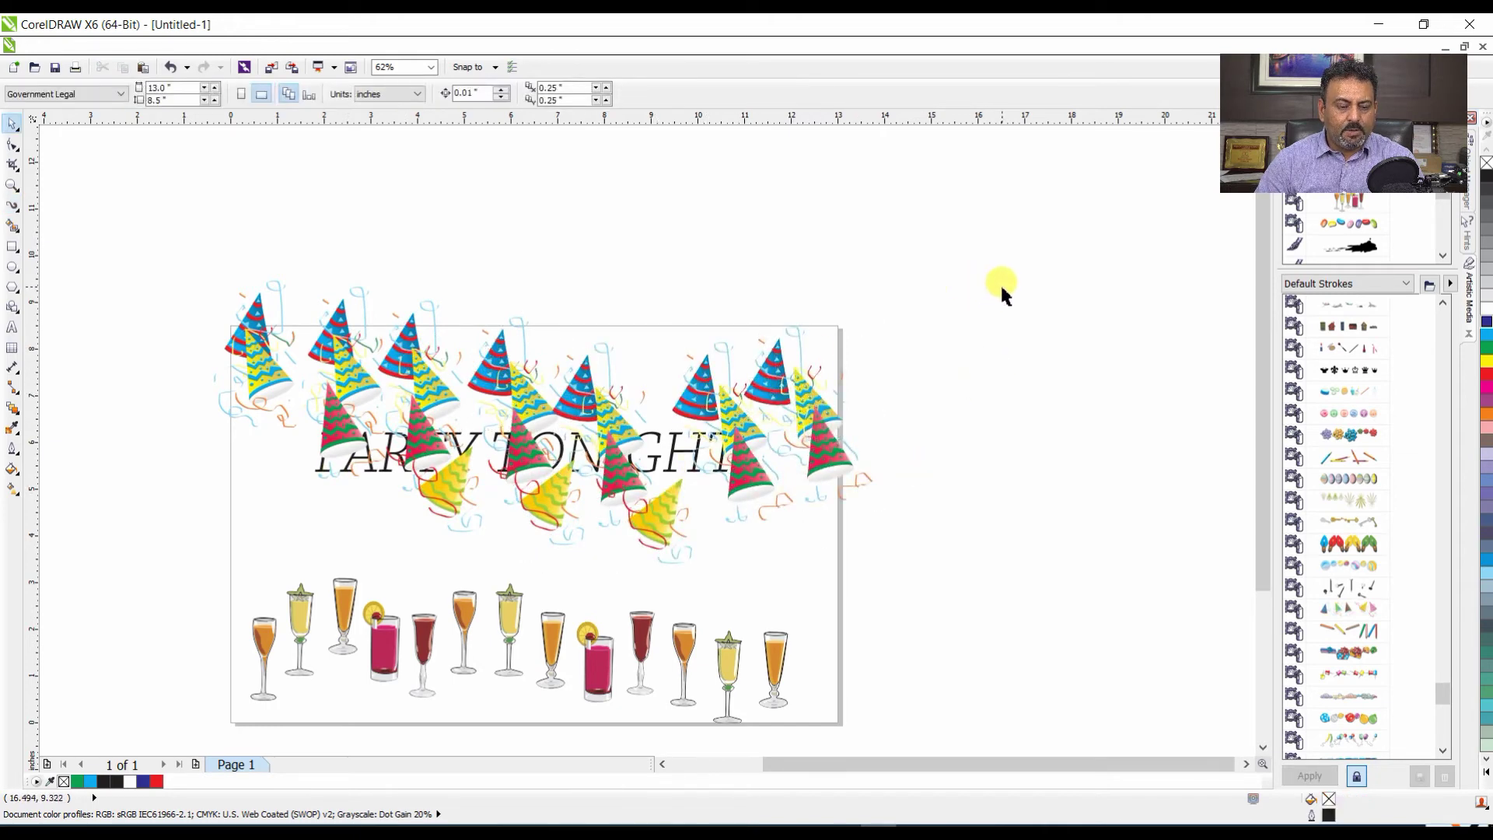
- Bring the PARTY TONIGHT text to the front, above the party hats
{"action": "left_click", "coordinate": [337, 410]}
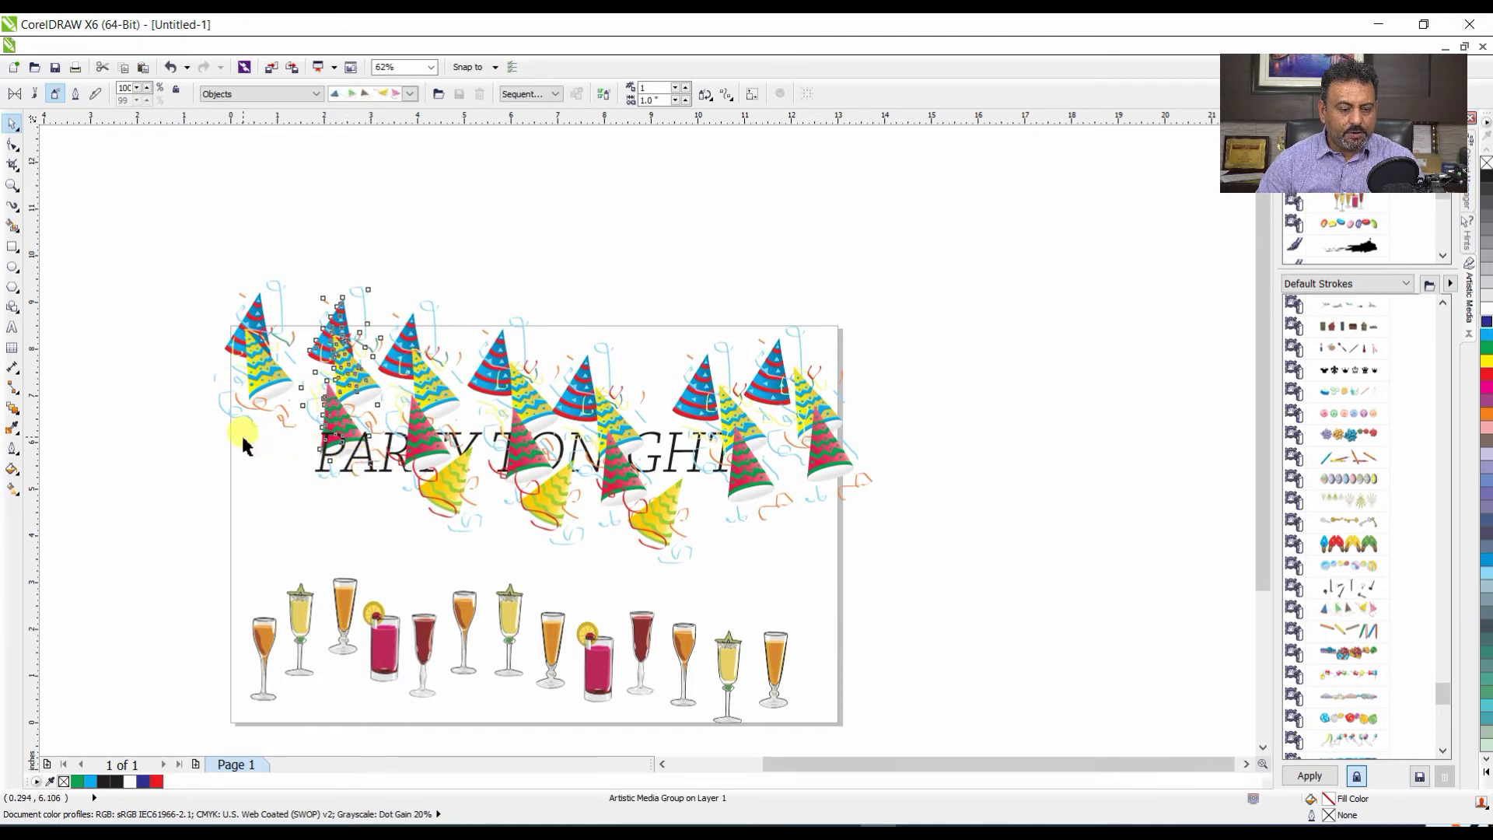
{"action": "left_click_drag", "start_coordinate": [175, 406], "coordinate": [922, 548]}
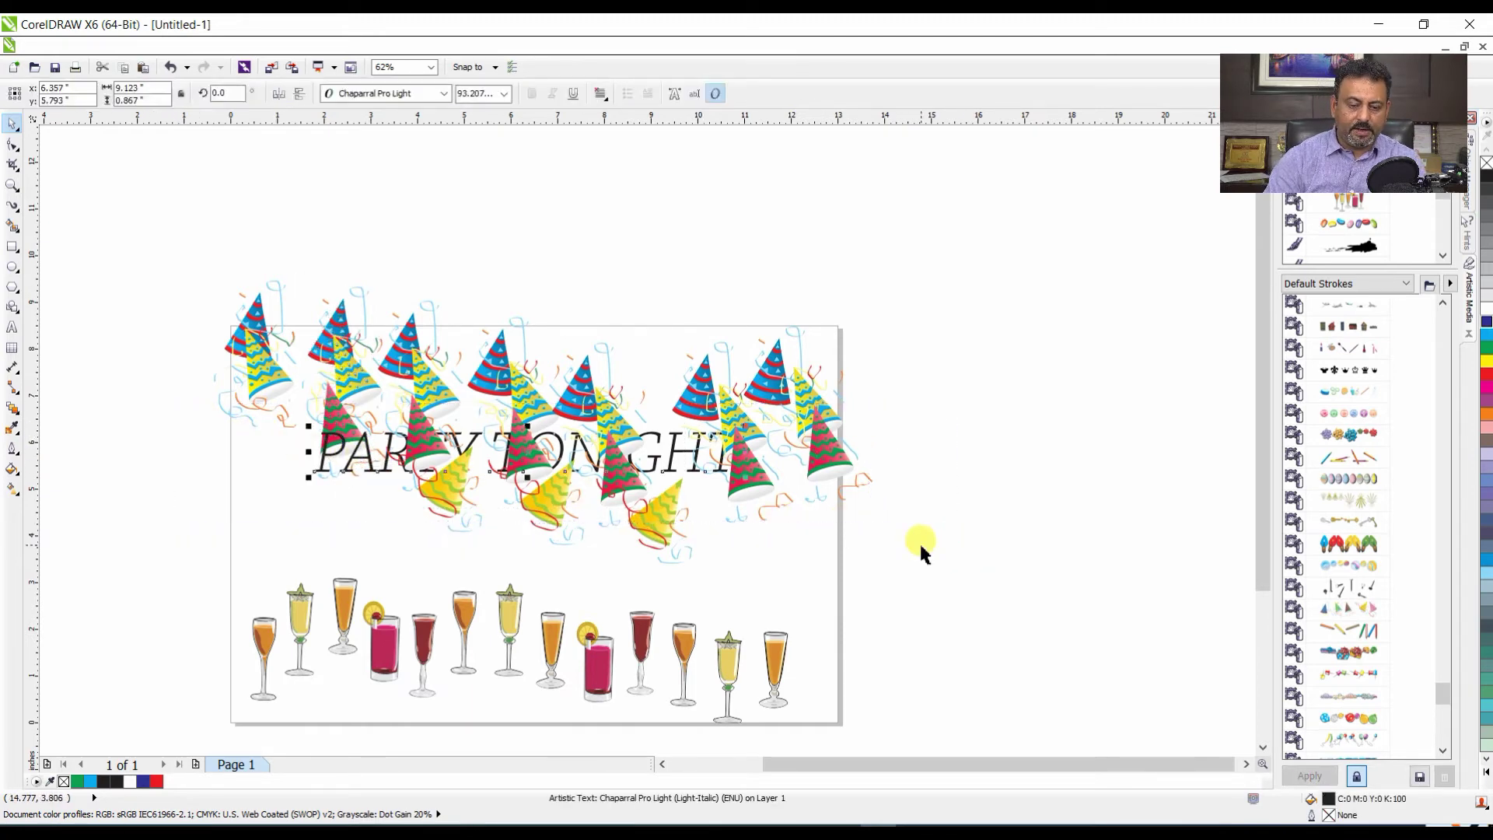
{"action": "key", "text": "shift+Page_Up"}
- Select the party hats together with the text, scale them down slightly and reposition them to fit the page width
{"action": "left_click_drag", "start_coordinate": [170, 226], "coordinate": [1026, 593]}
{"action": "left_click_drag", "start_coordinate": [759, 466], "coordinate": [776, 504]}
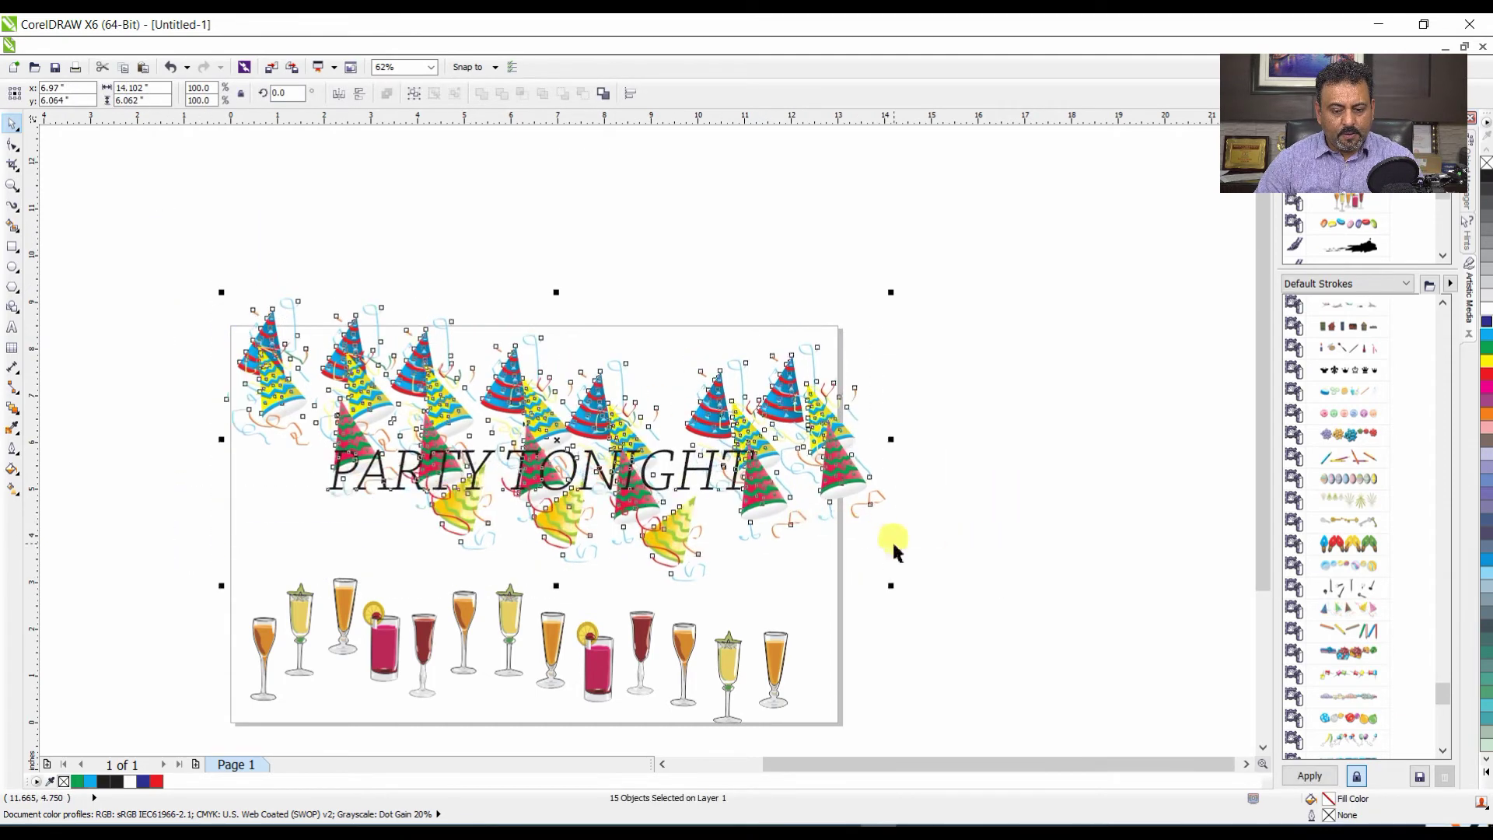
{"action": "left_click_drag", "start_coordinate": [891, 586], "coordinate": [874, 585]}
{"action": "left_click_drag", "start_coordinate": [762, 507], "coordinate": [945, 499]}
{"action": "left_click", "coordinate": [950, 498]}
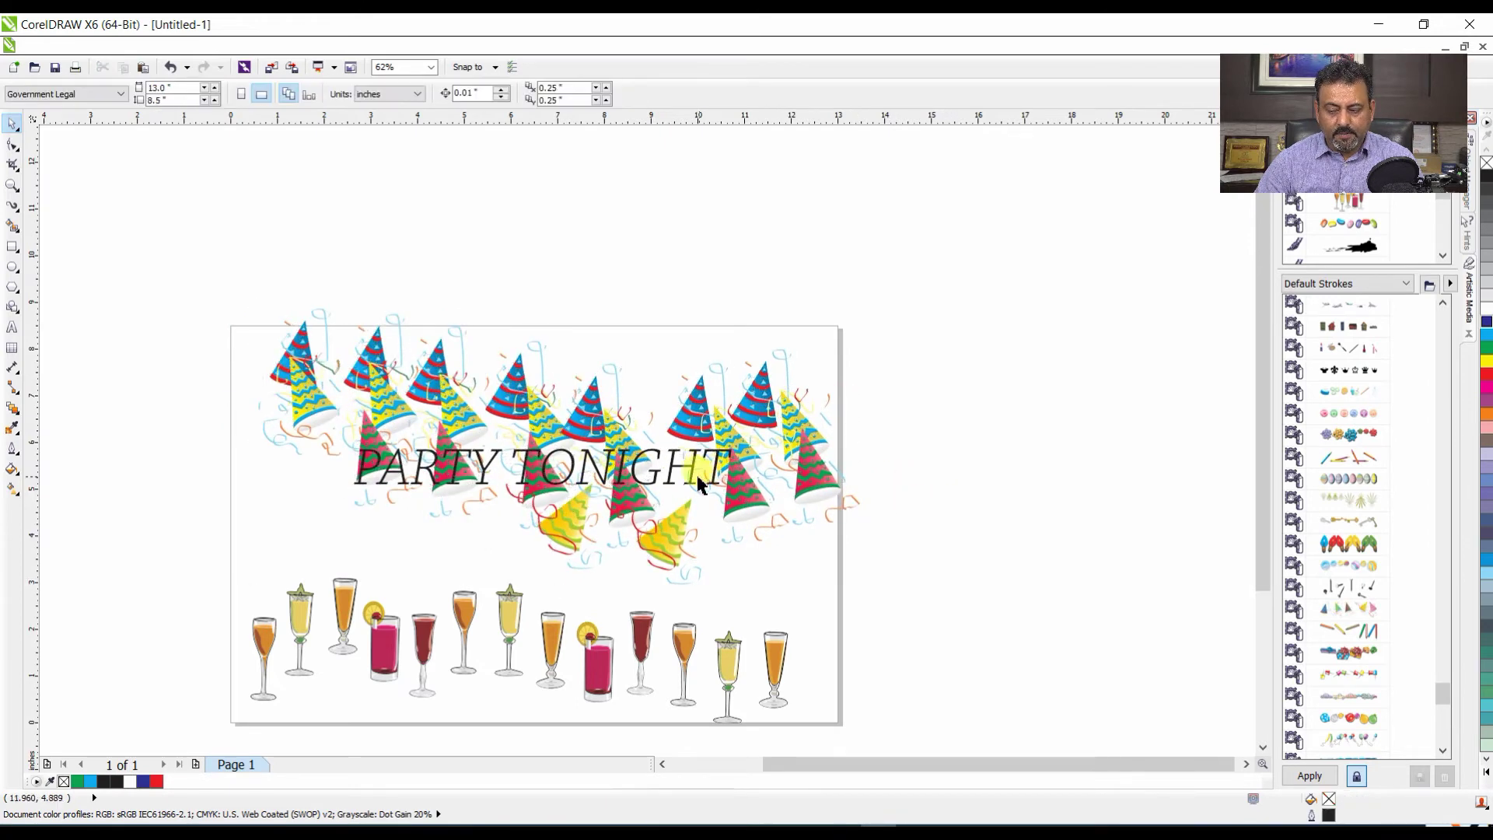
- Set the PARTY TONIGHT font to Arial Black, move it just above the glasses and enlarge it to about 11.9 inches wide
{"action": "left_click", "coordinate": [694, 472]}
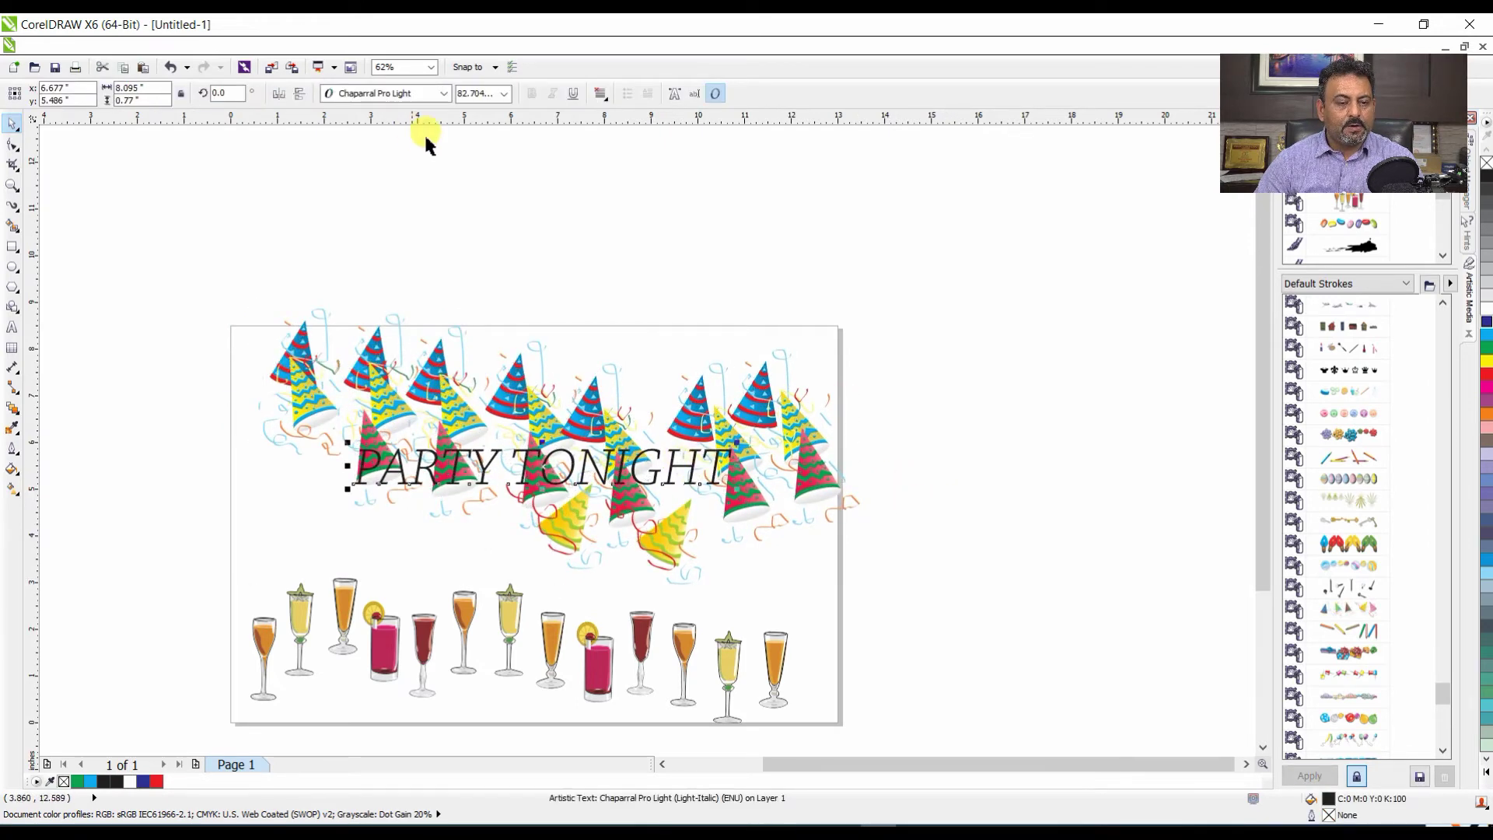
{"action": "left_click", "coordinate": [429, 94]}
{"action": "left_click", "coordinate": [415, 150]}
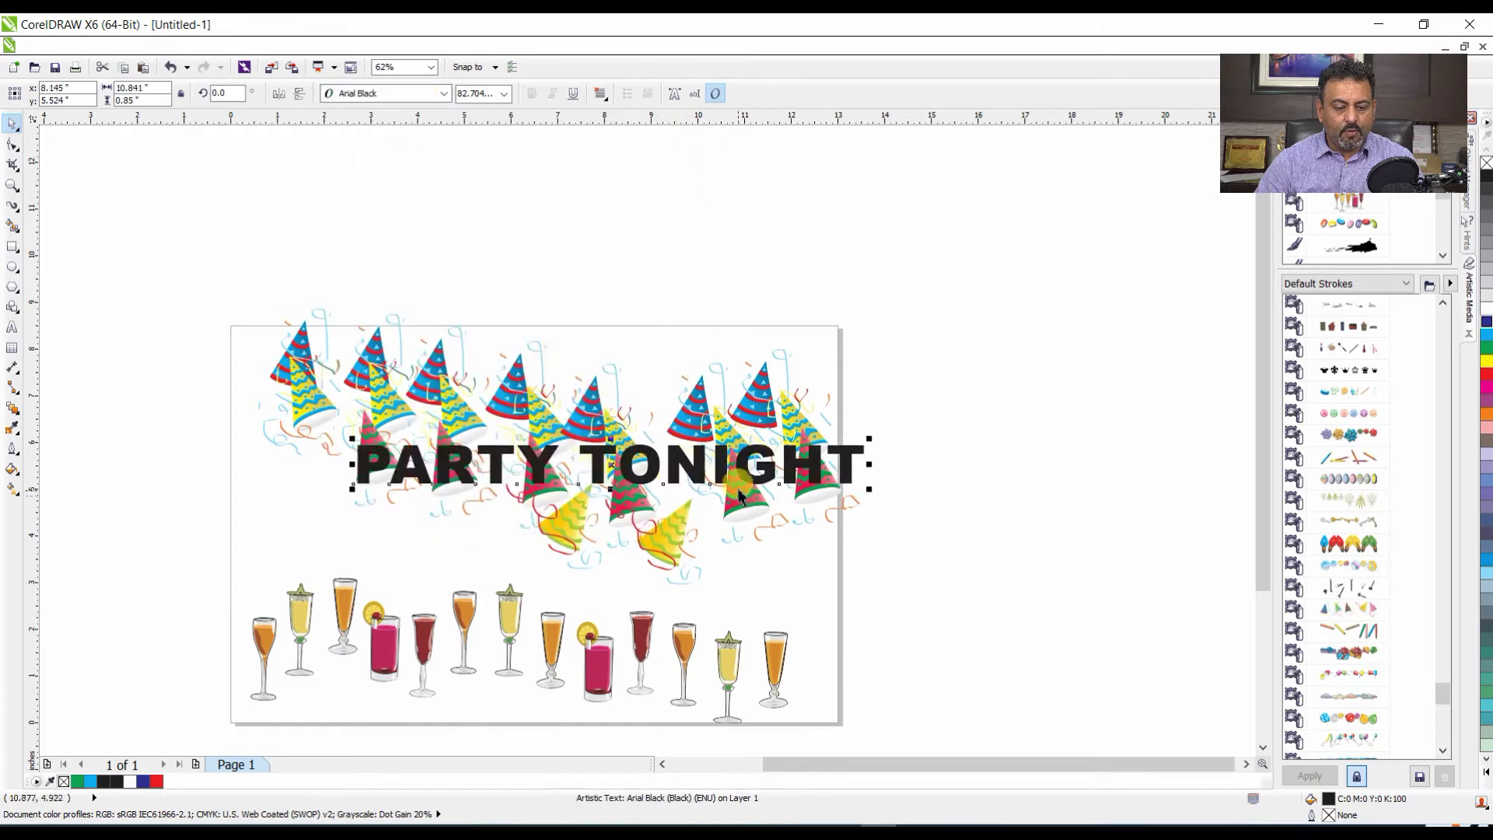
{"action": "left_click_drag", "start_coordinate": [706, 479], "coordinate": [610, 555]}
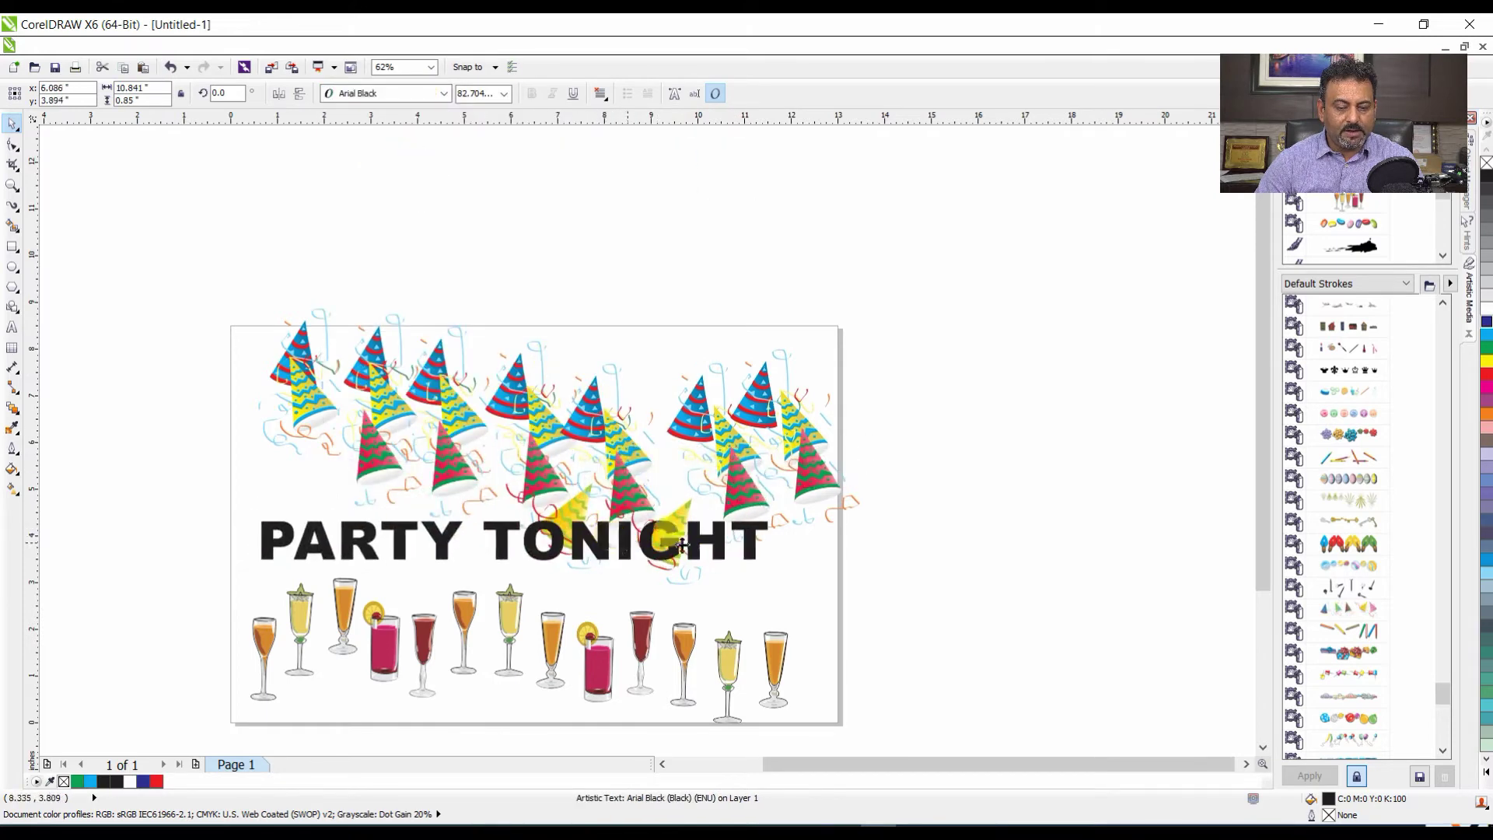
{"action": "left_click_drag", "start_coordinate": [790, 513], "coordinate": [840, 499]}
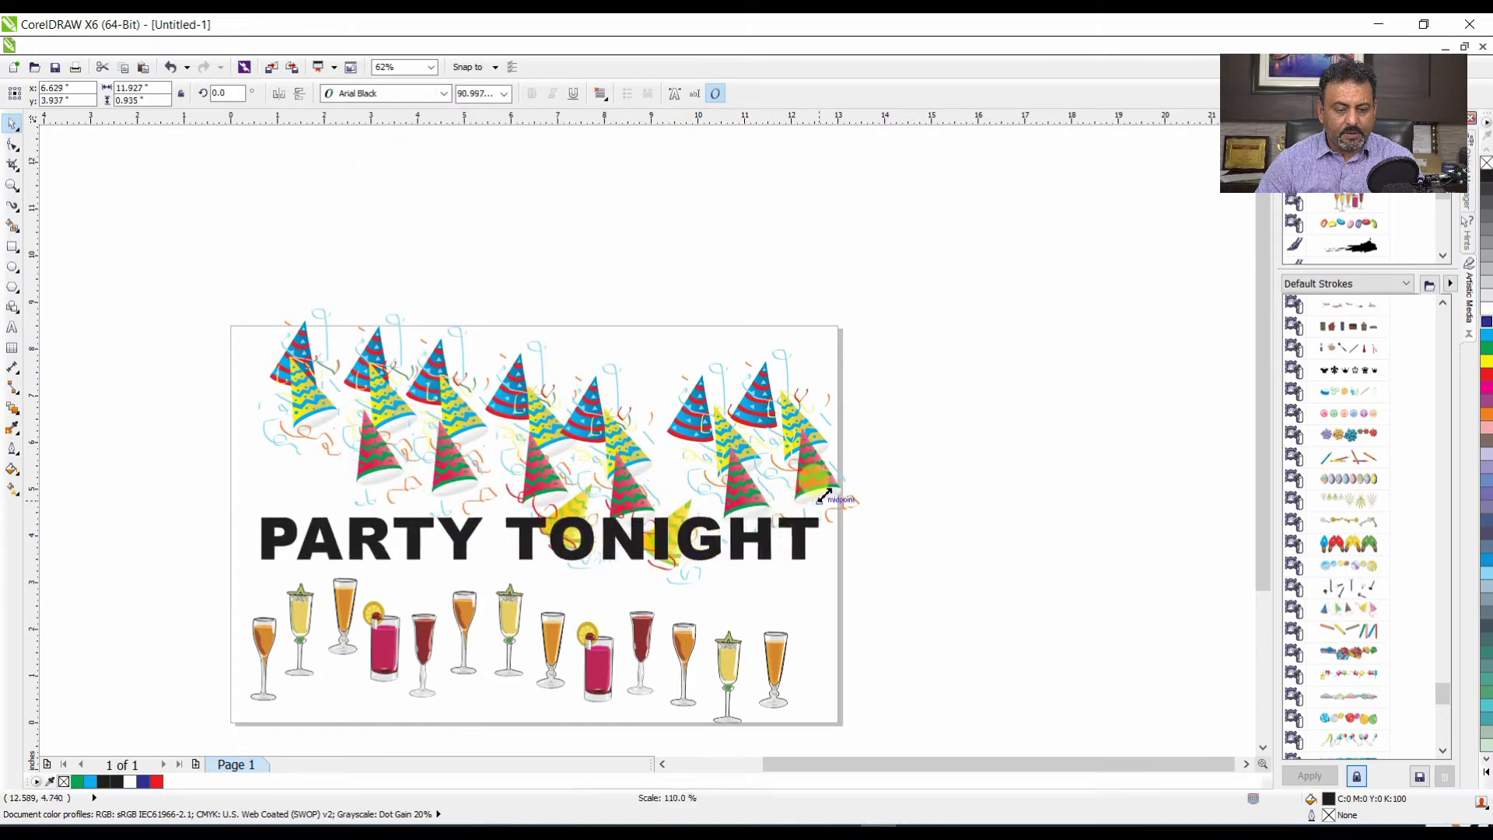
{"action": "left_click", "coordinate": [907, 447]}
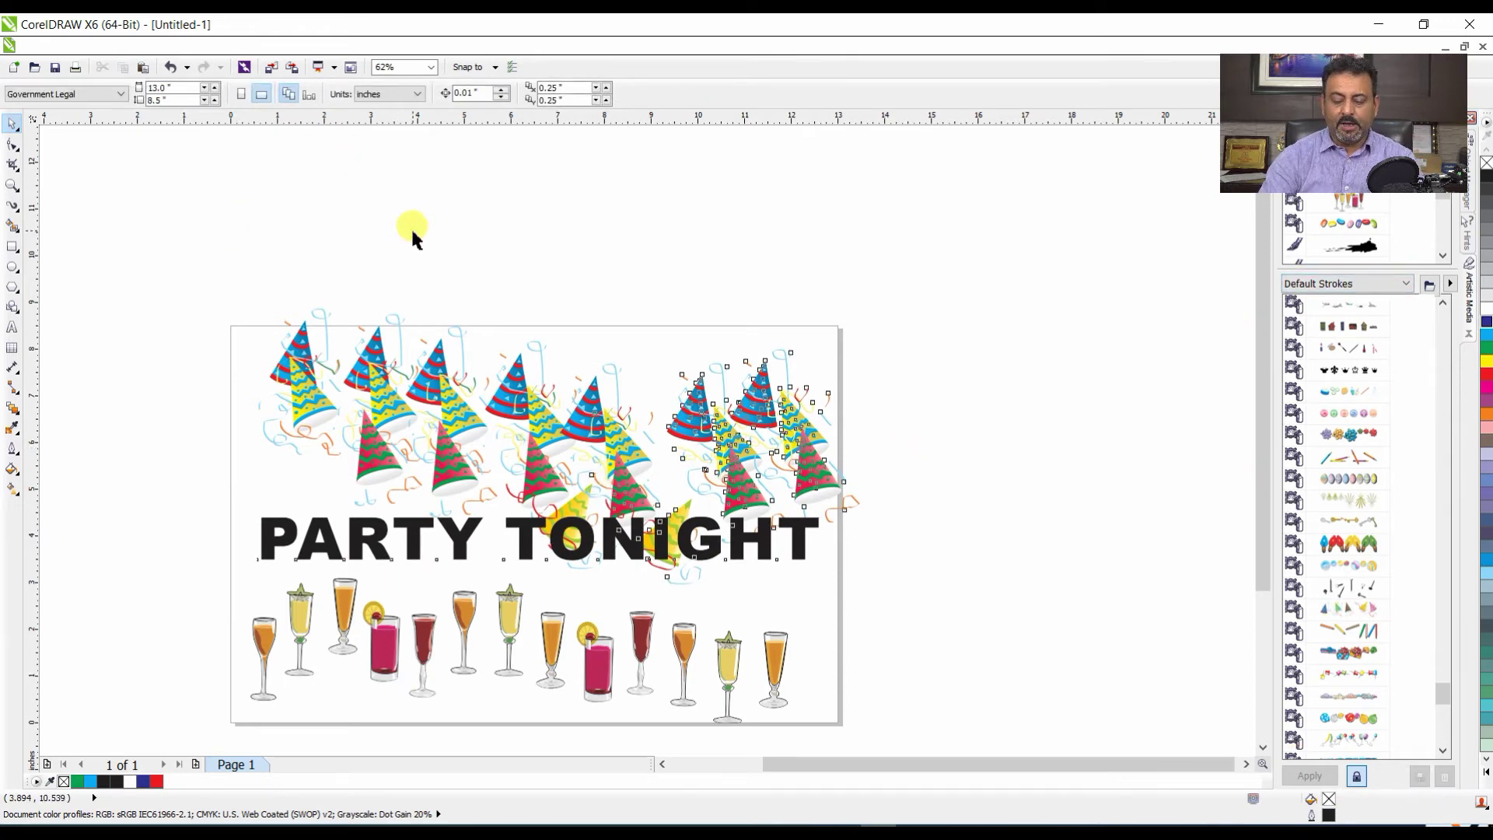
- Delete every object on the page to leave it blank
{"action": "key", "text": "ctrl+a"}
{"action": "key", "text": "Delete"}
{"action": "scroll", "coordinate": [395, 230], "scroll_direction": "up", "scroll_amount": 1}
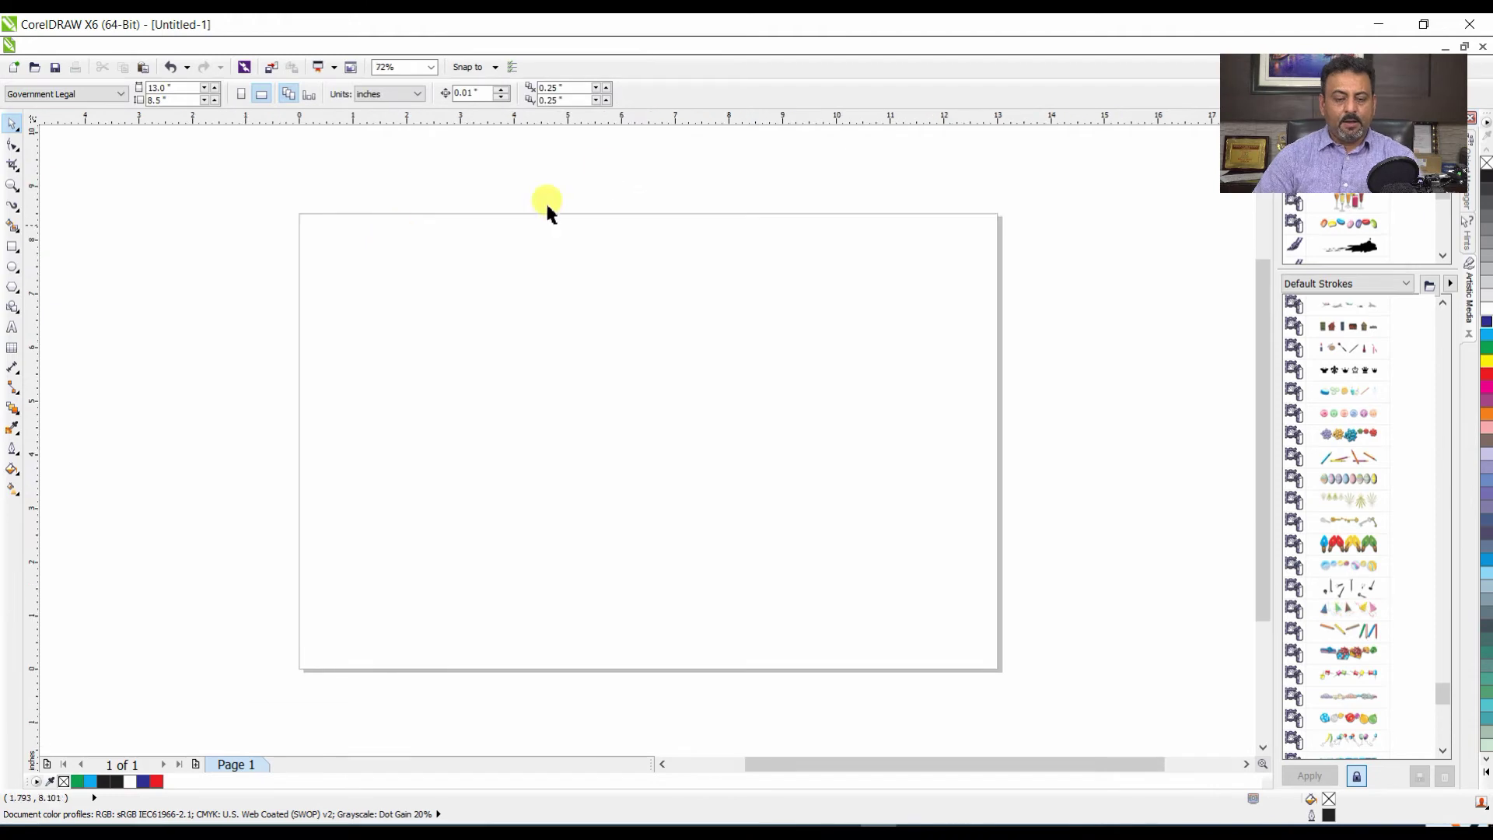
- Switch to the Chrome window with the Google image results and search images for LOGOS
{"action": "mouse_move", "coordinate": [711, 824]}
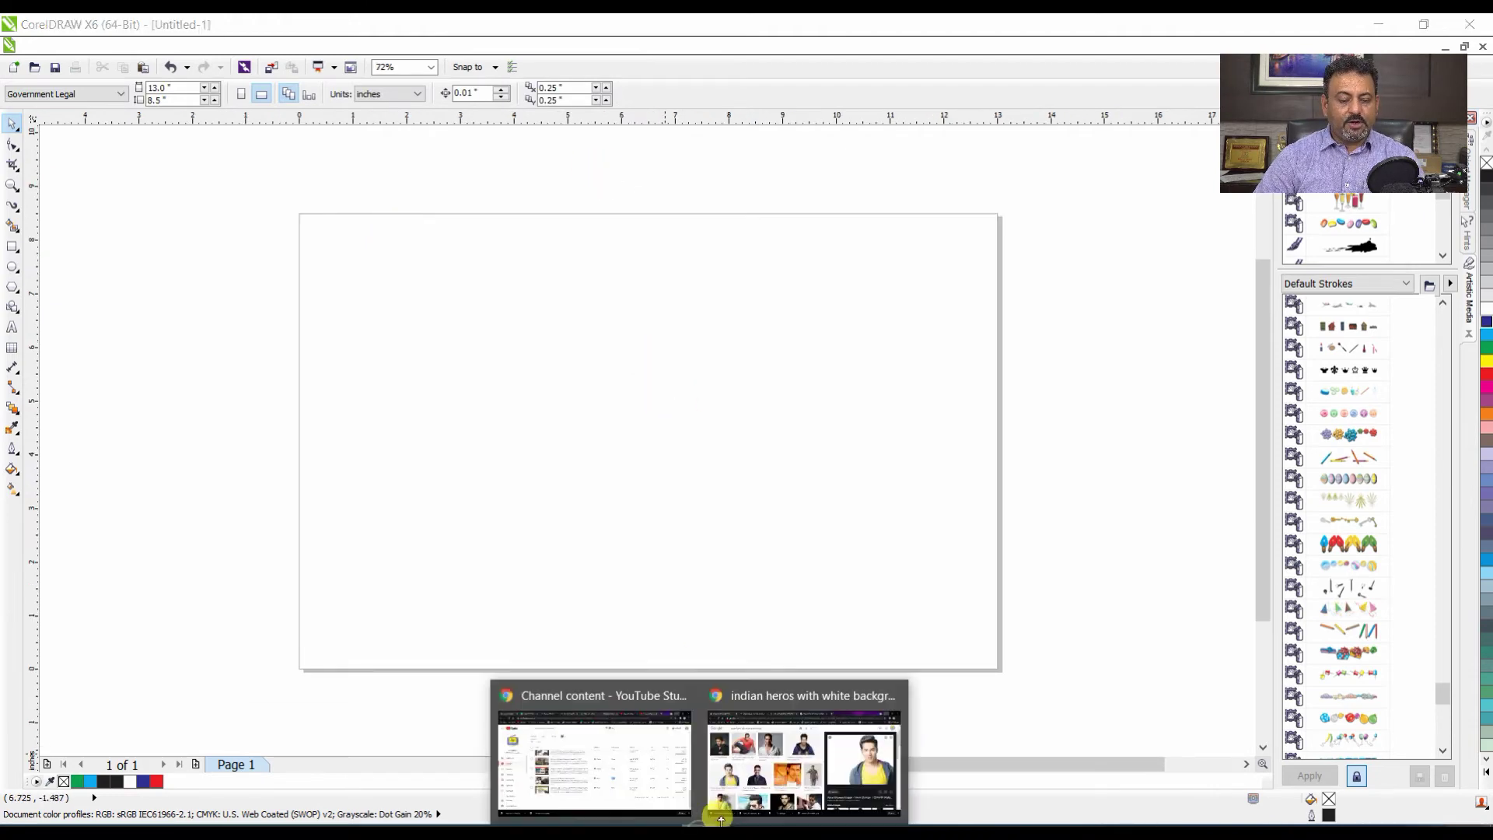
{"action": "left_click", "coordinate": [666, 778]}
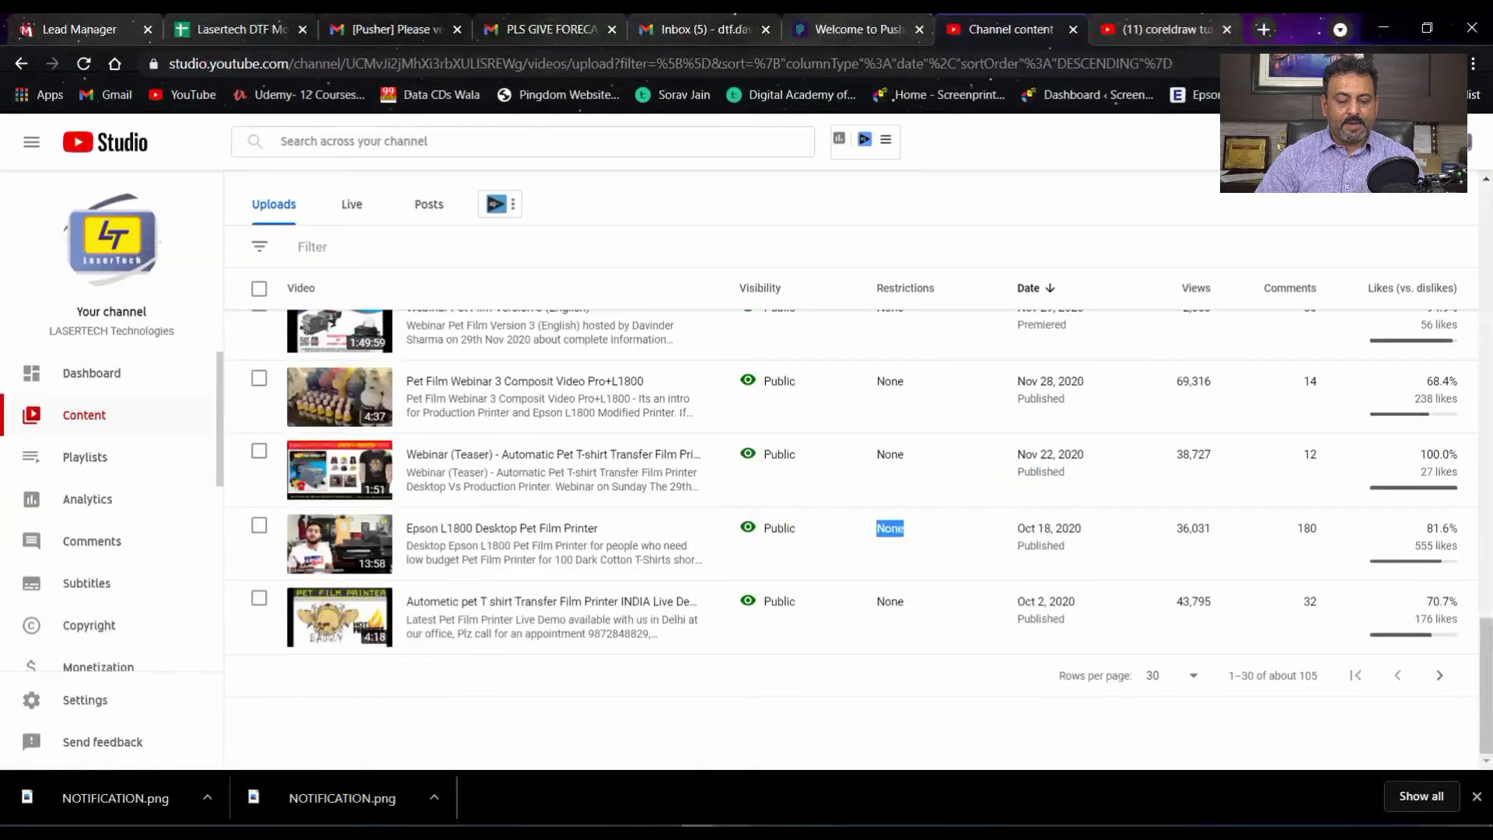
{"action": "left_click", "coordinate": [801, 746]}
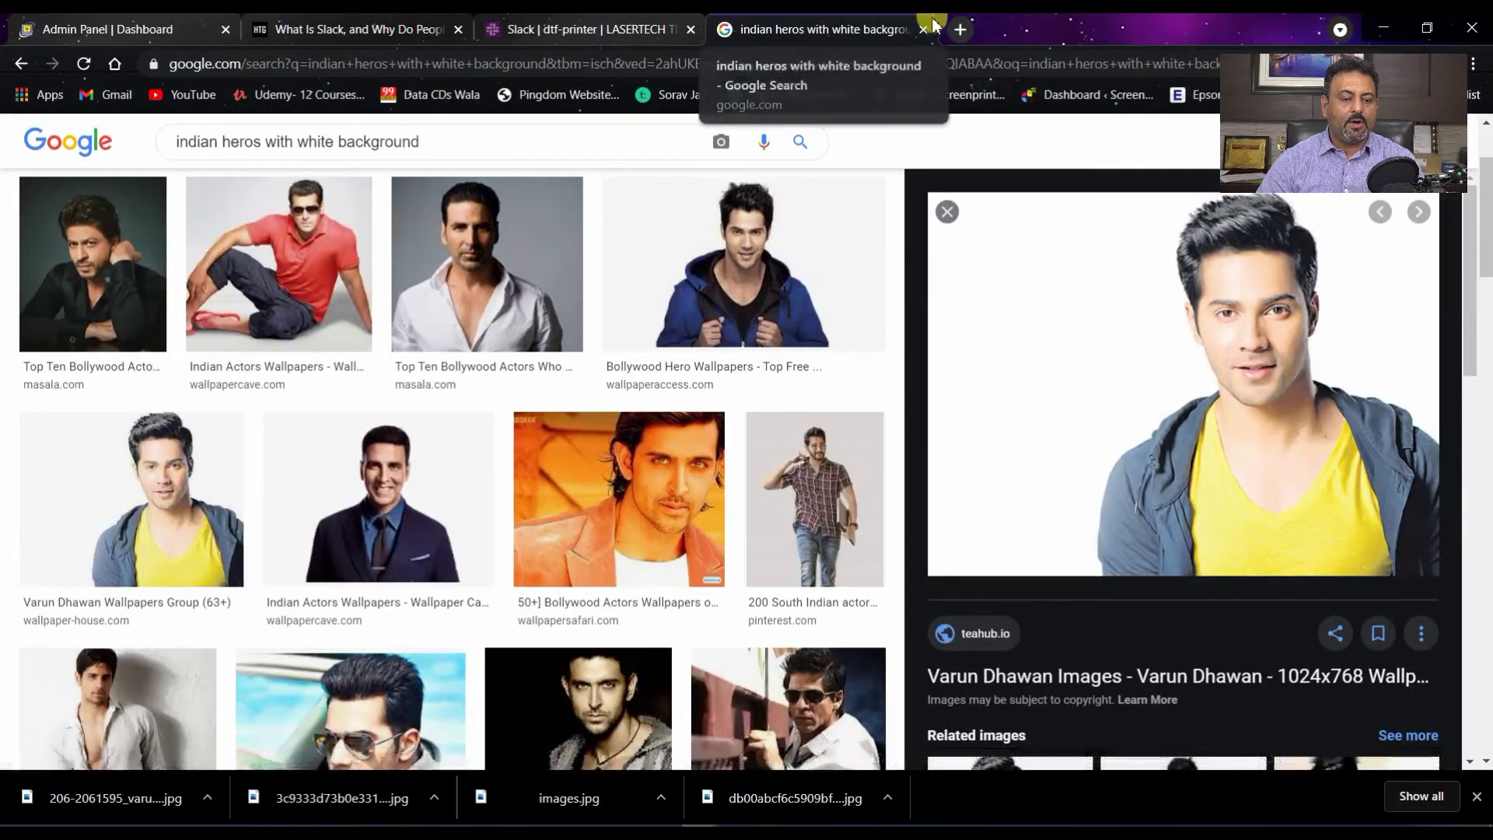
{"action": "scroll", "coordinate": [357, 247], "scroll_direction": "up", "scroll_amount": 2}
{"action": "left_click", "coordinate": [475, 152]}
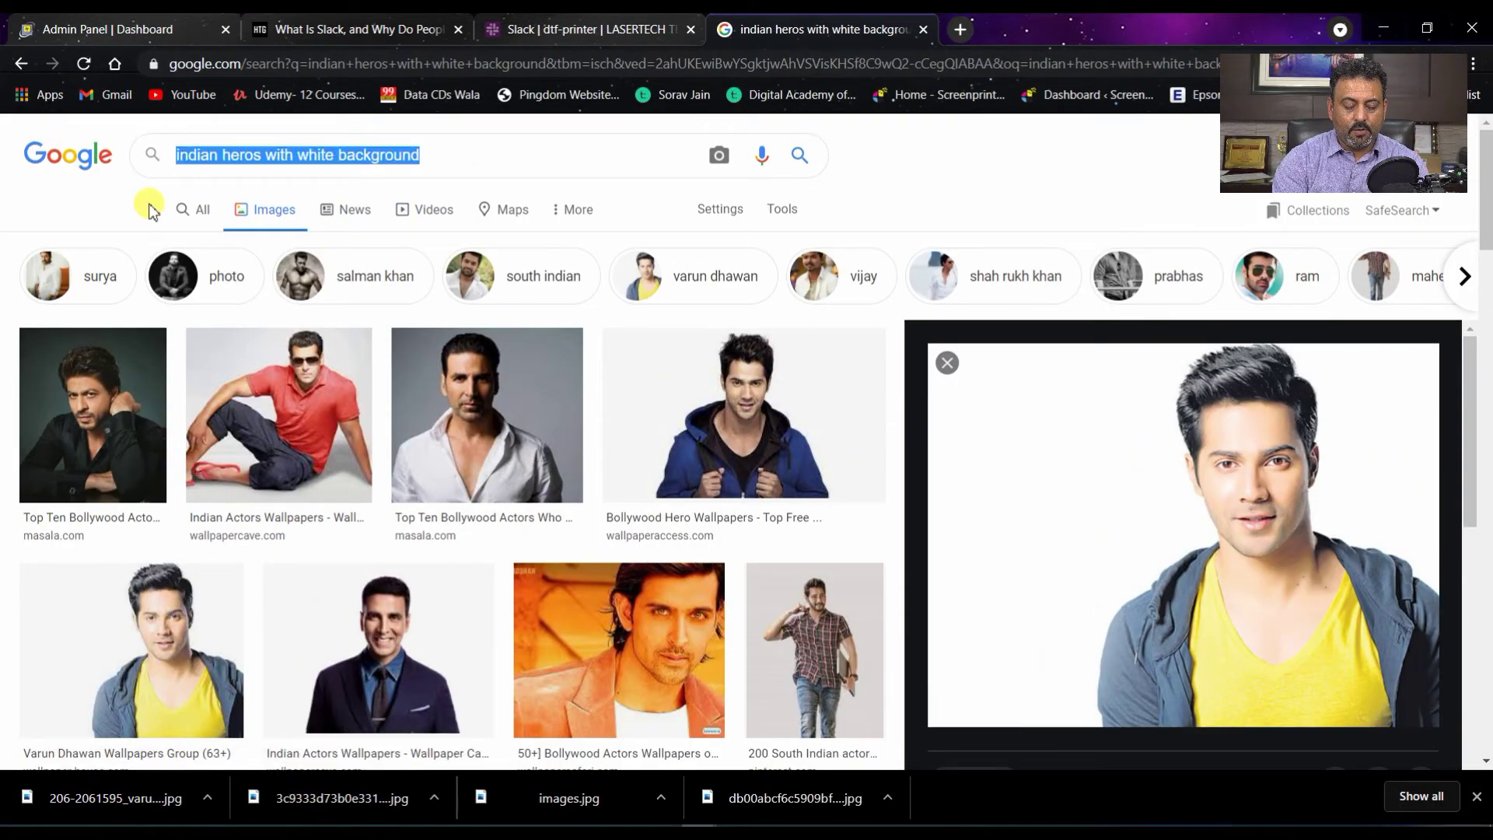
{"action": "type", "text": "LOGOS"}
{"action": "key", "text": "Return"}
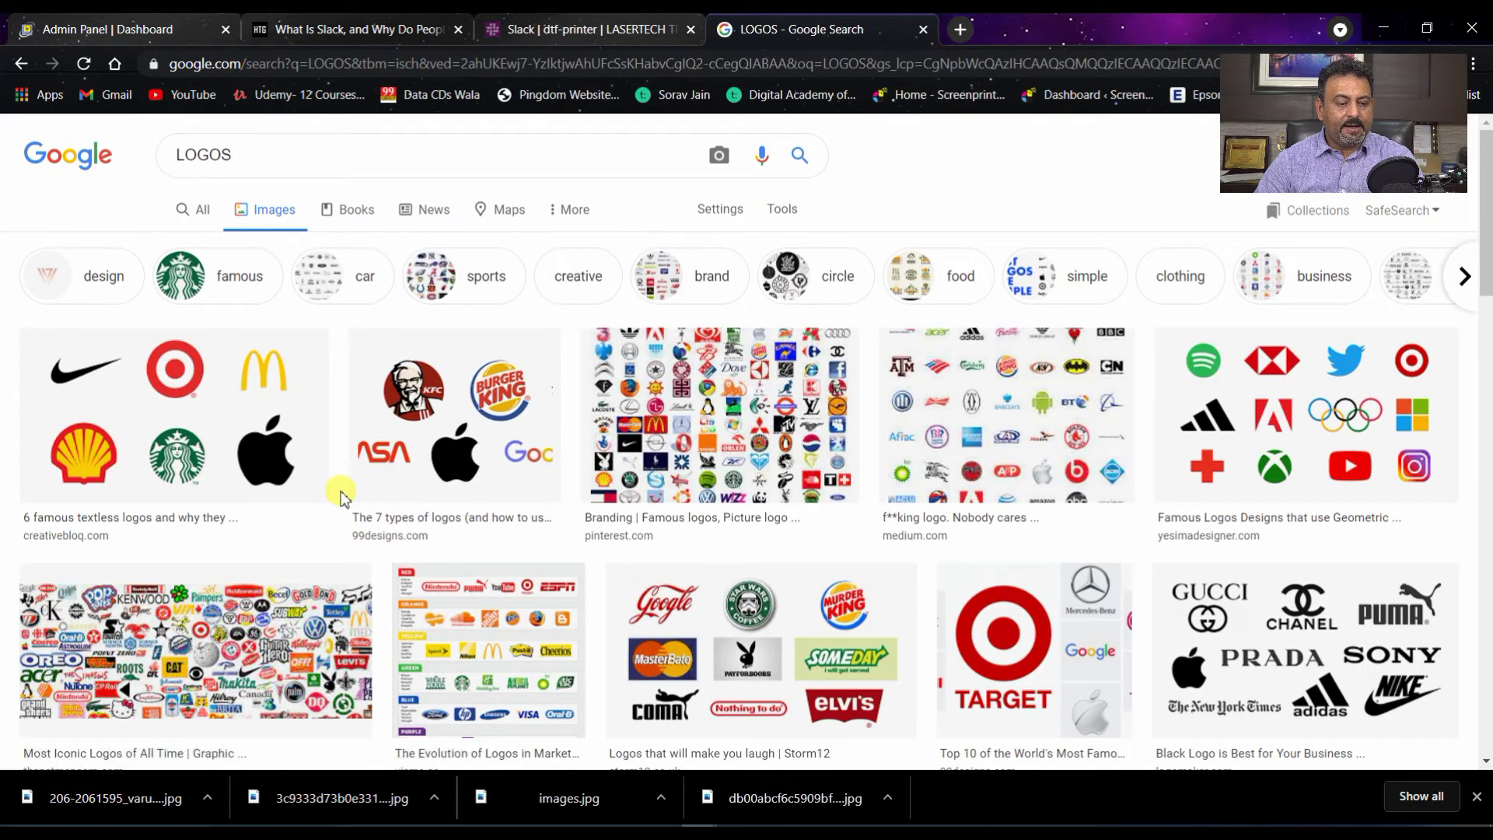
- Preview the 99designs image of logo types and search images for KFC LOGO
{"action": "left_click", "coordinate": [432, 405]}
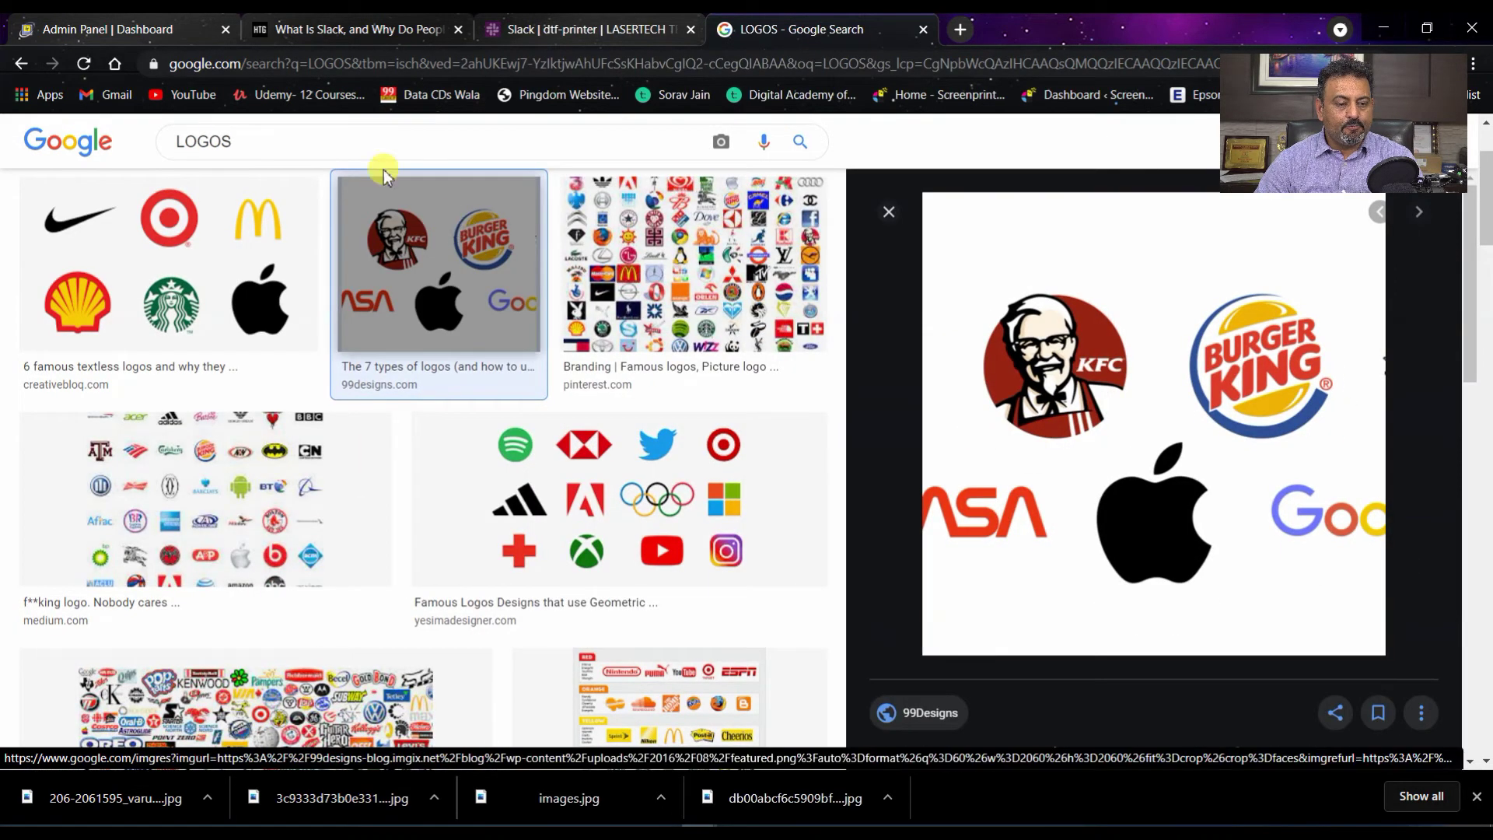
{"action": "double_click", "coordinate": [323, 143]}
{"action": "type", "text": "KFC LOGO"}
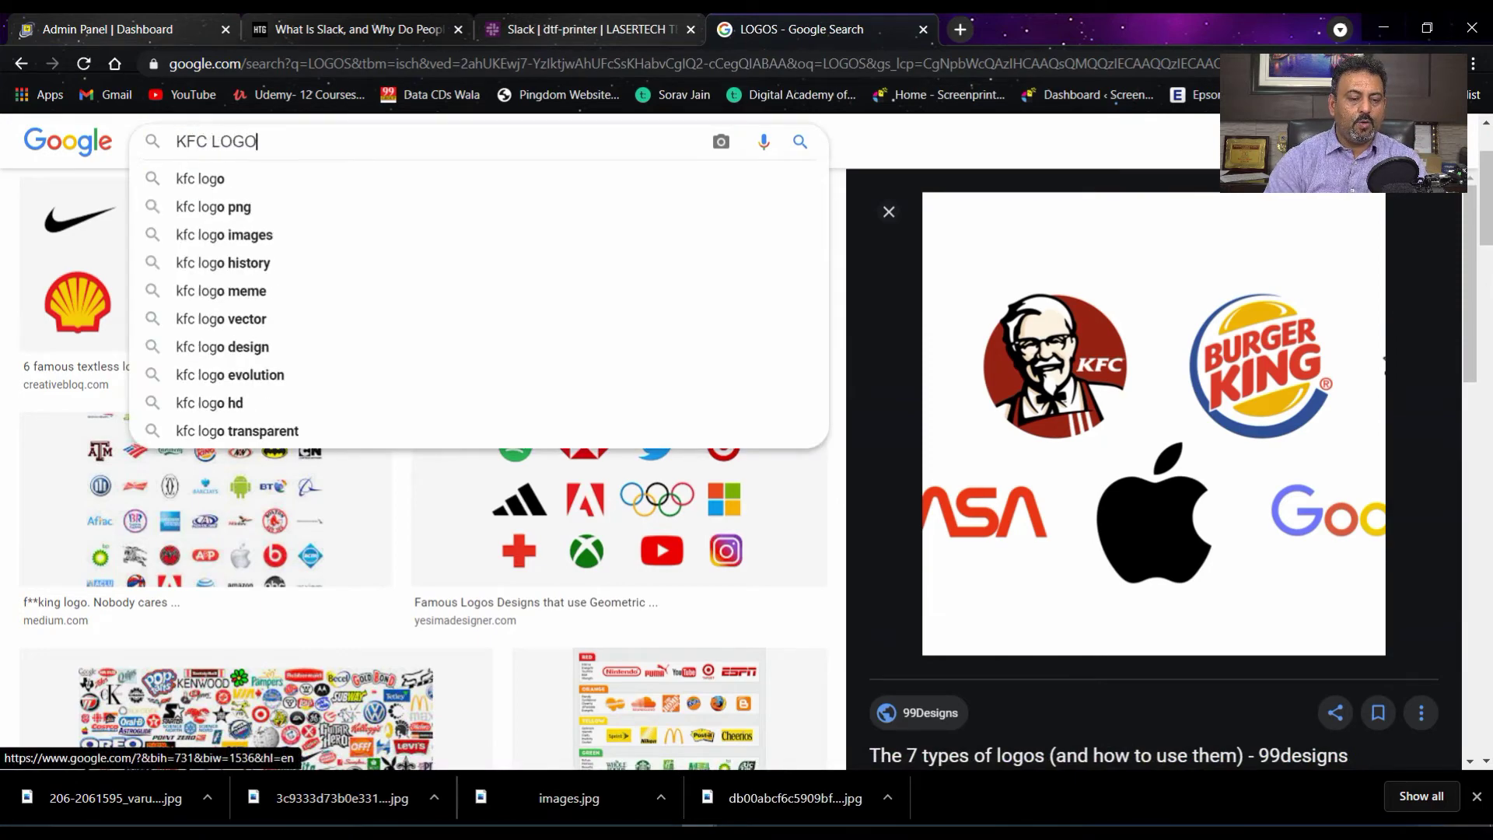
{"action": "key", "text": "Return"}
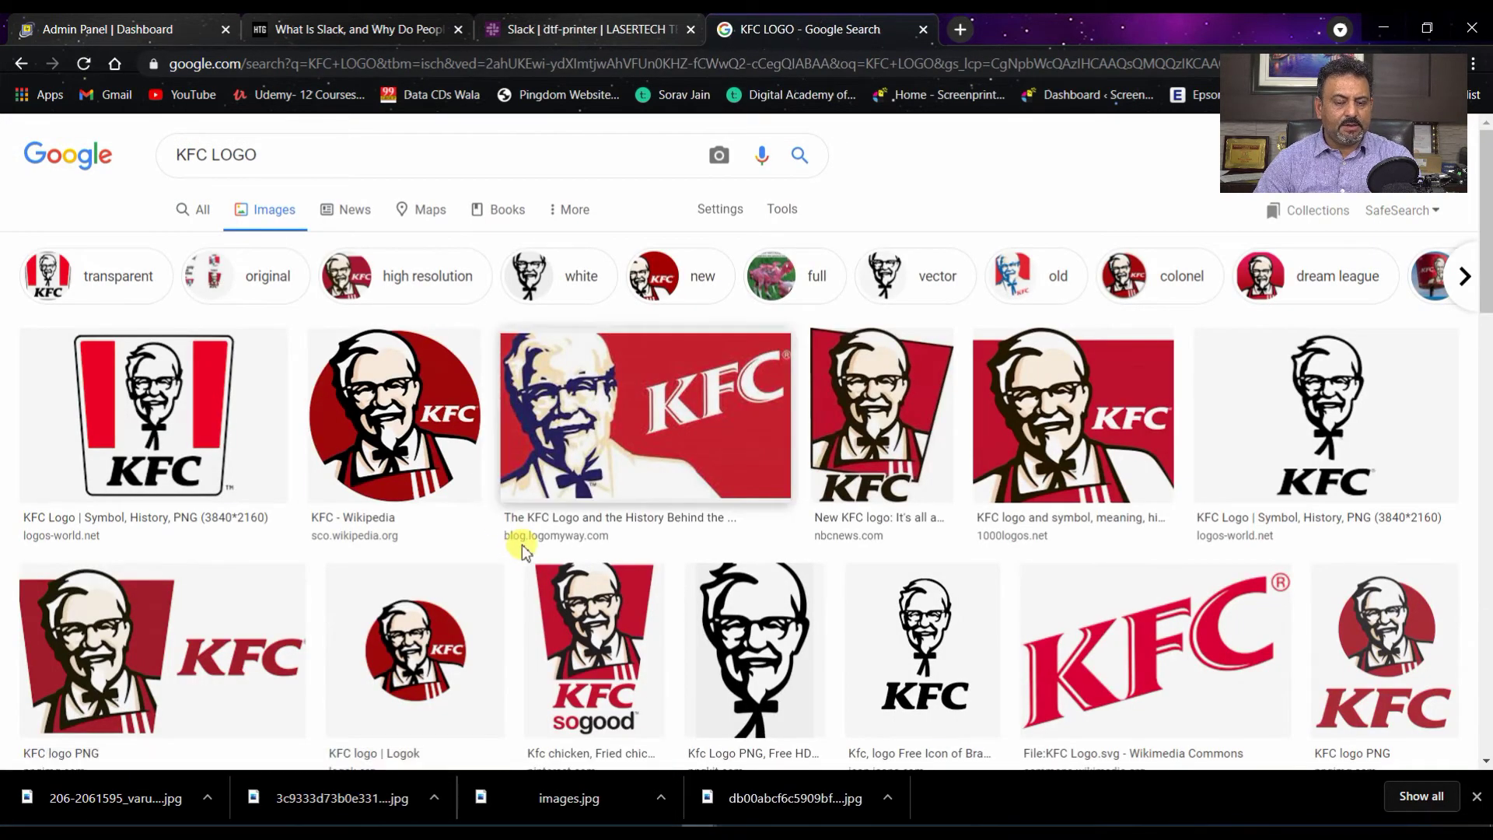
- Open the 1000logos.net KFC logo on a red background and save it to the Desktop as KFC-Logo.png
{"action": "left_click", "coordinate": [1079, 436]}
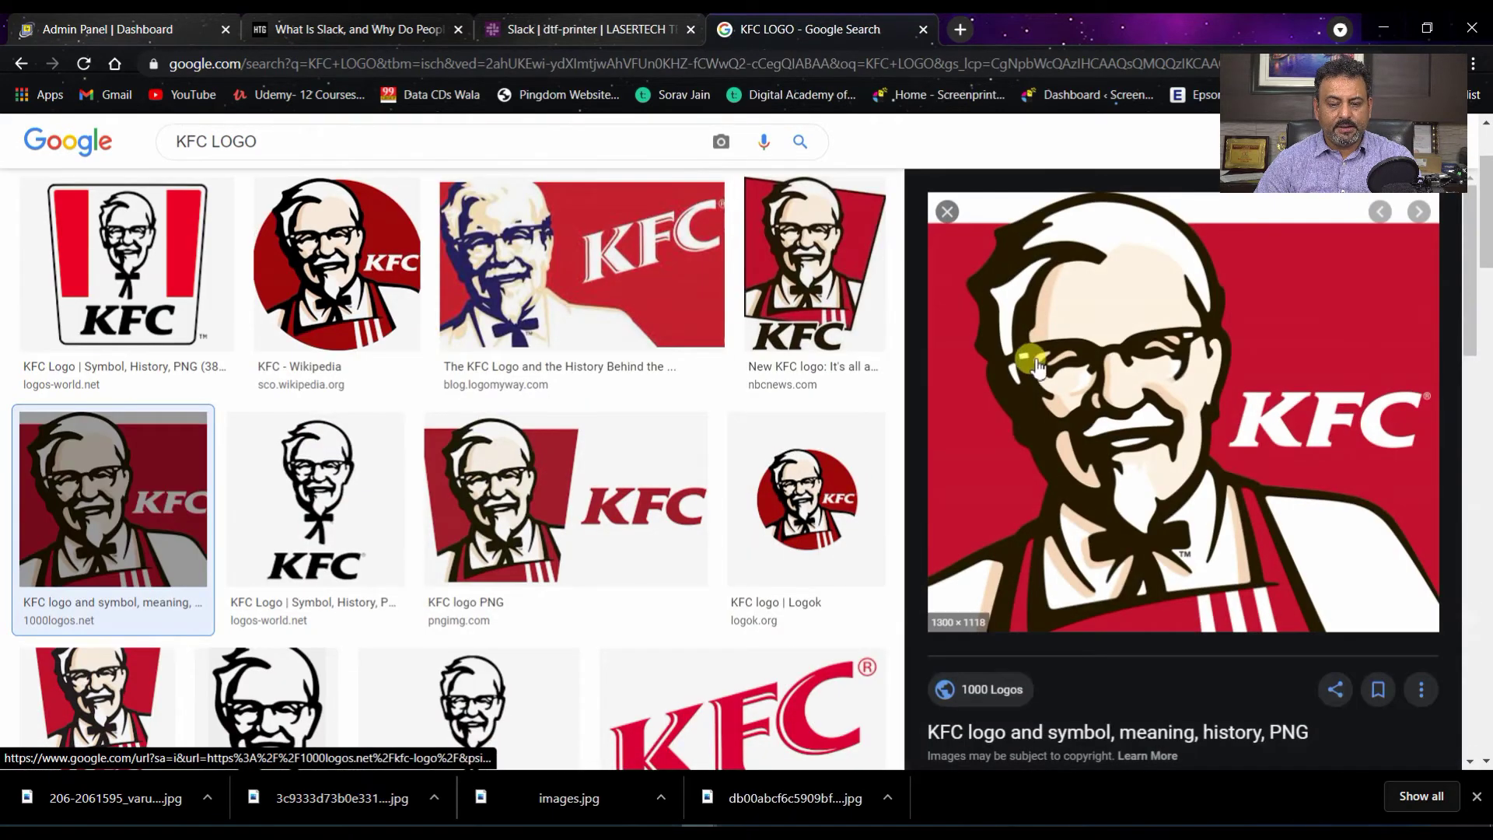
{"action": "right_click", "coordinate": [1174, 372]}
{"action": "left_click", "coordinate": [1286, 599]}
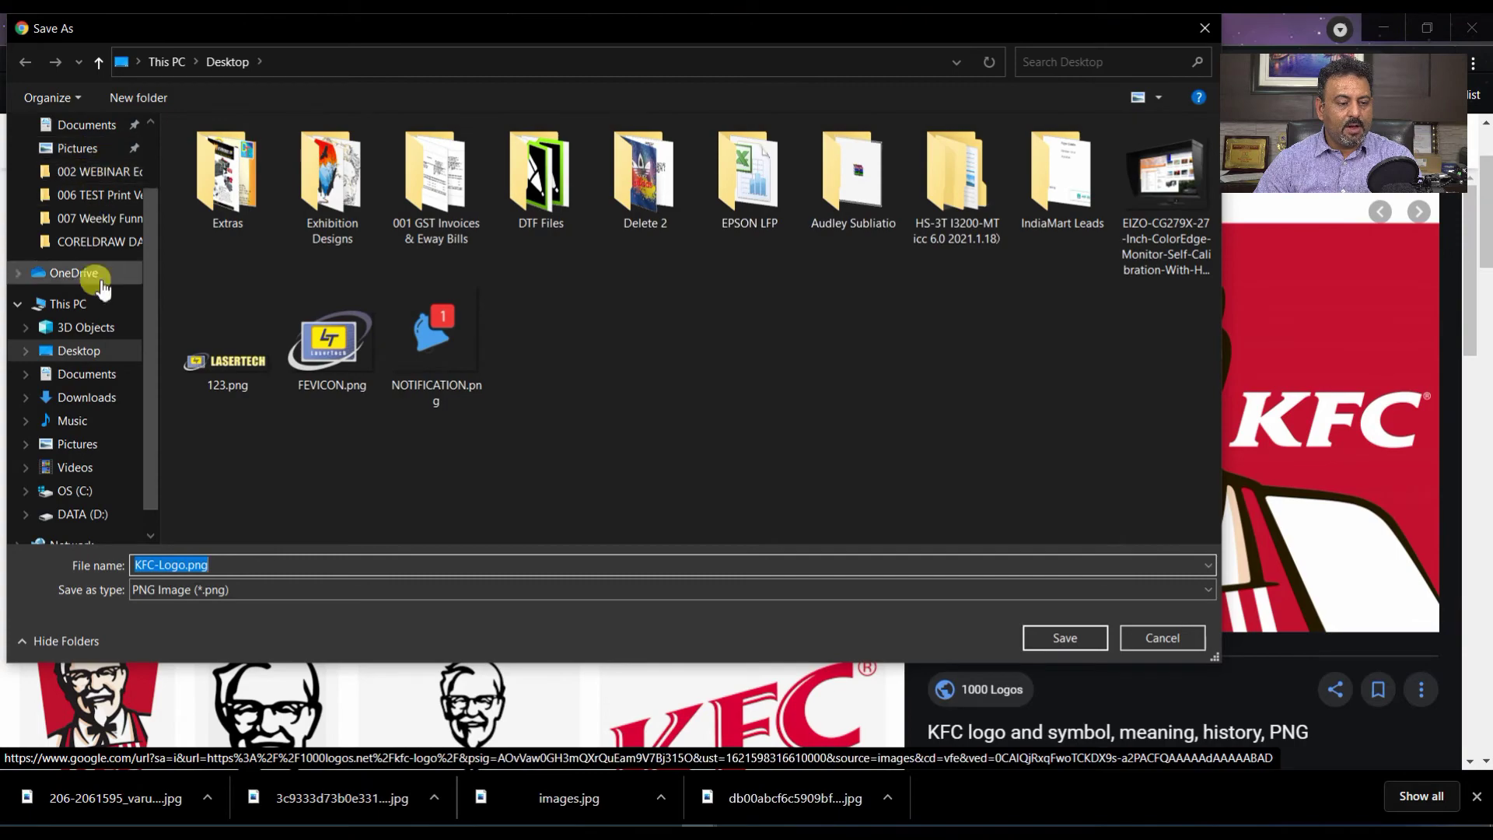
{"action": "left_click", "coordinate": [99, 350]}
{"action": "left_click", "coordinate": [1064, 637]}
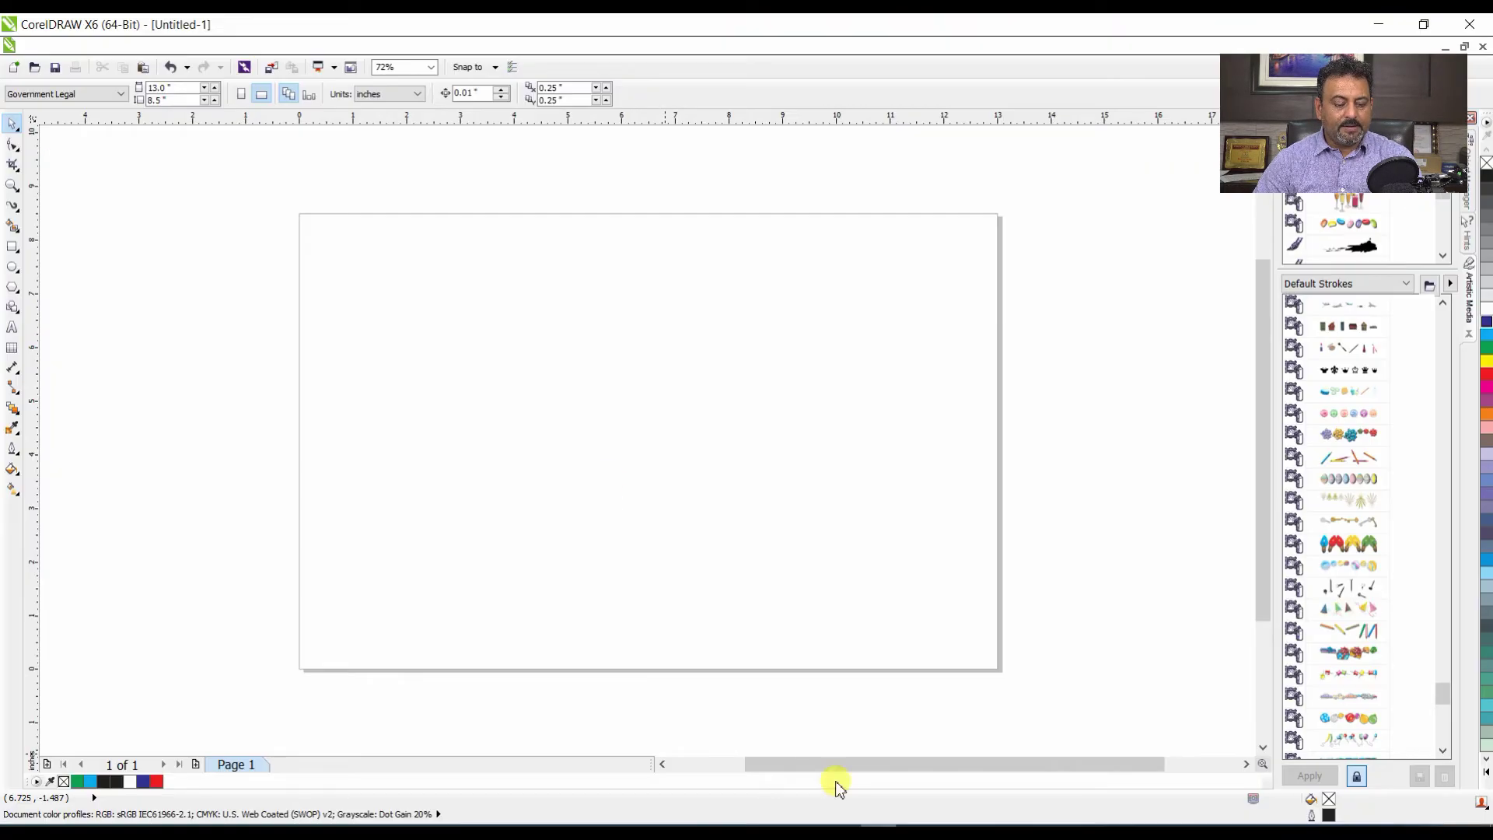
- Switch to CorelDRAW, import KFC-Logo.png from the Desktop and place it mid-page at about 8.65 by 7.44 inches
{"action": "key", "text": "alt+f"}
{"action": "key", "text": "Escape"}
{"action": "key", "text": "ctrl+i"}
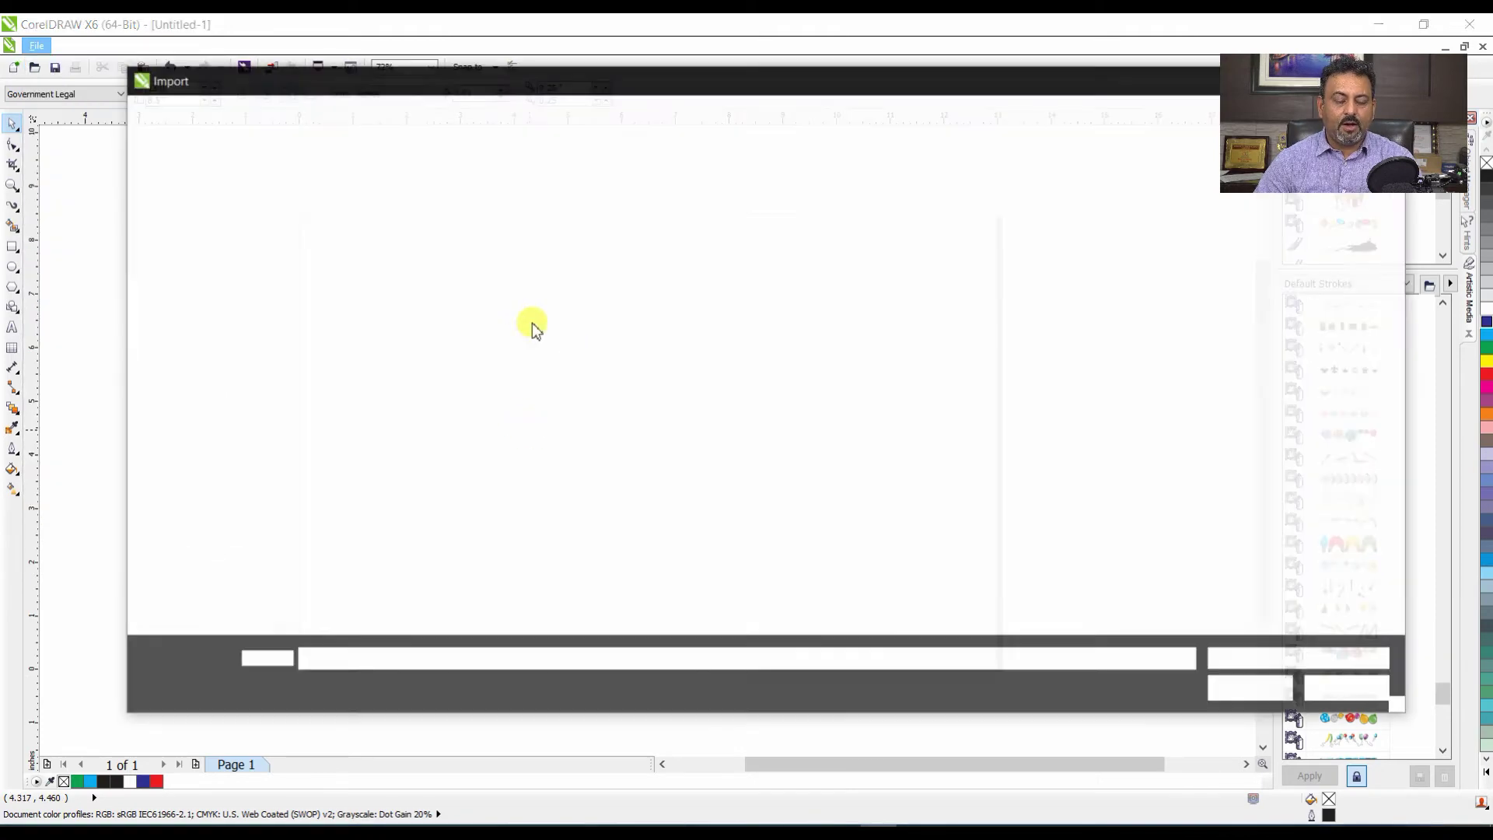
{"action": "left_click", "coordinate": [194, 176]}
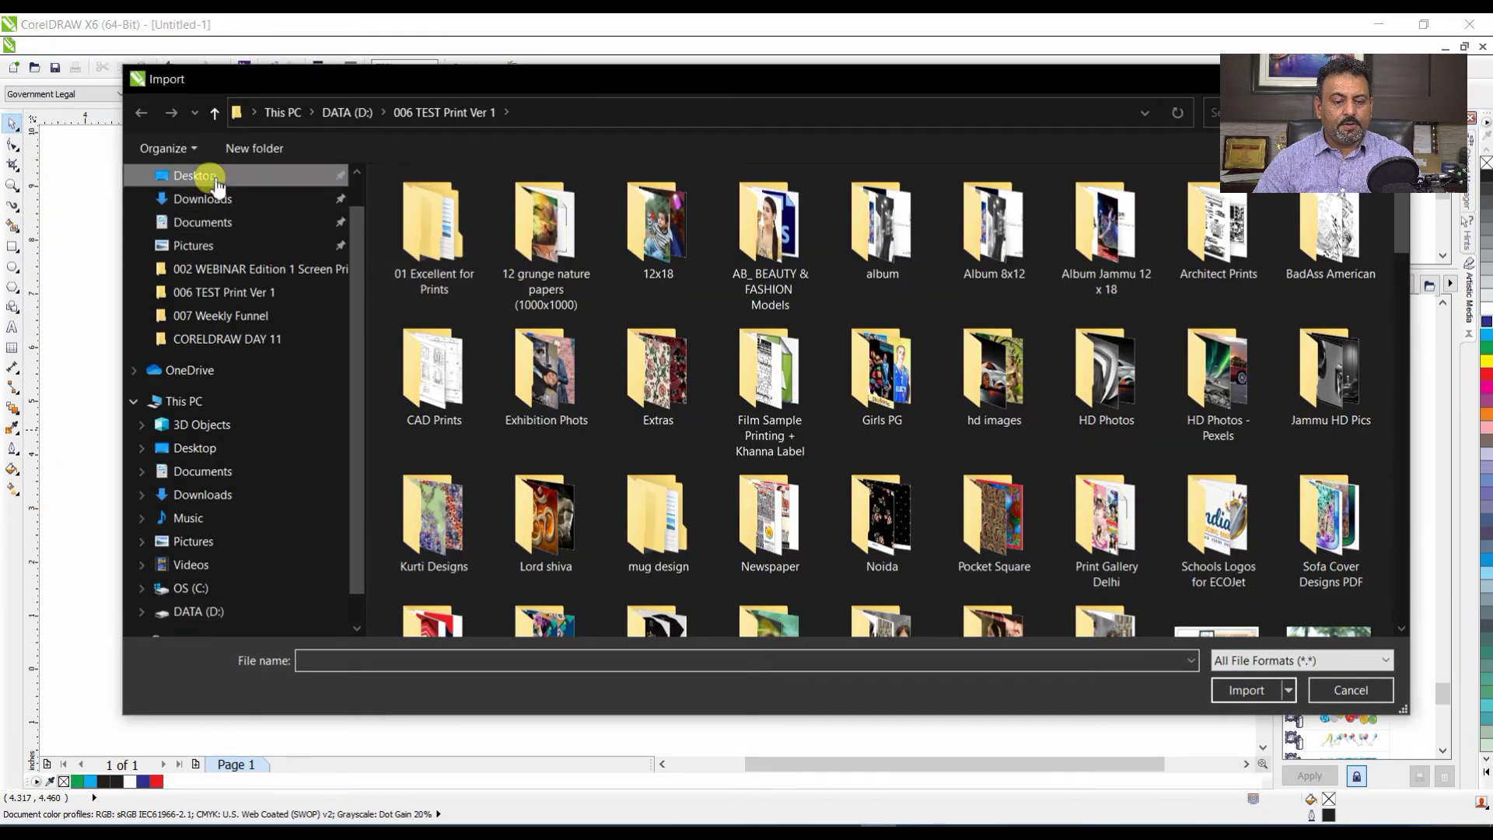
{"action": "left_click", "coordinate": [1072, 535]}
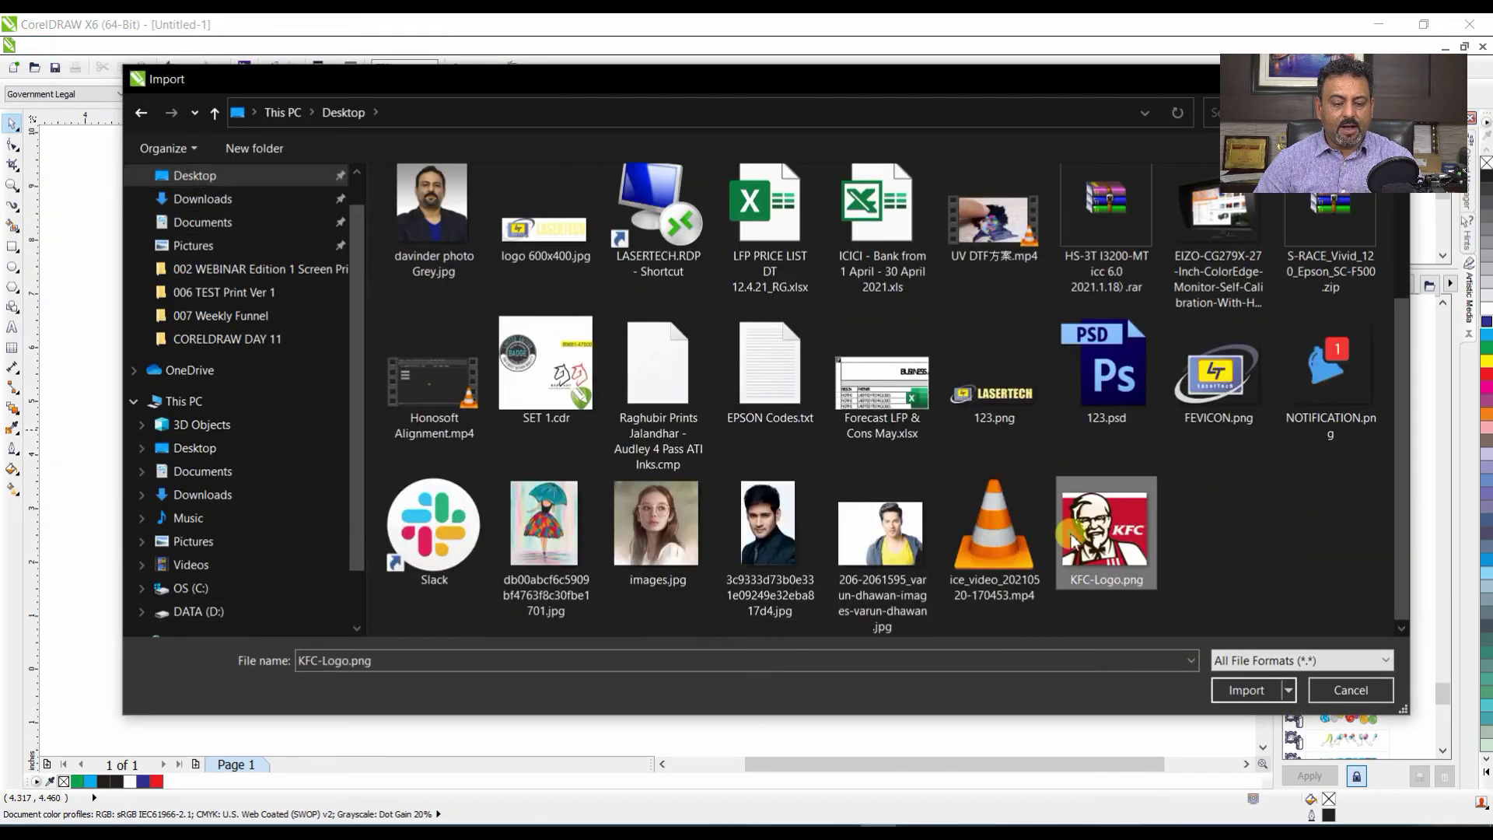
{"action": "left_click", "coordinate": [1246, 690]}
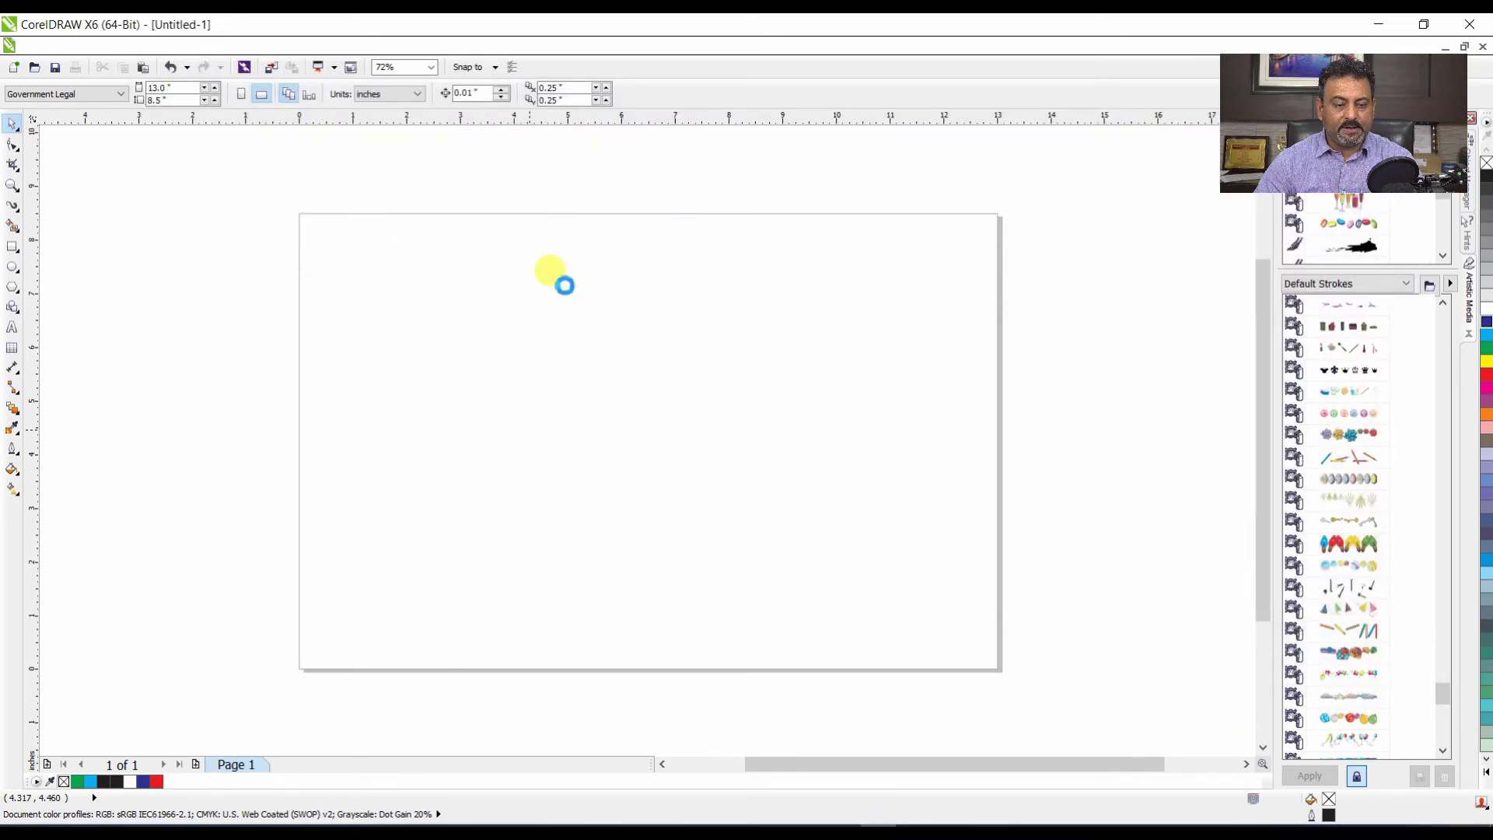
{"action": "left_click", "coordinate": [399, 252]}
{"action": "left_click_drag", "start_coordinate": [399, 252], "coordinate": [864, 650]}
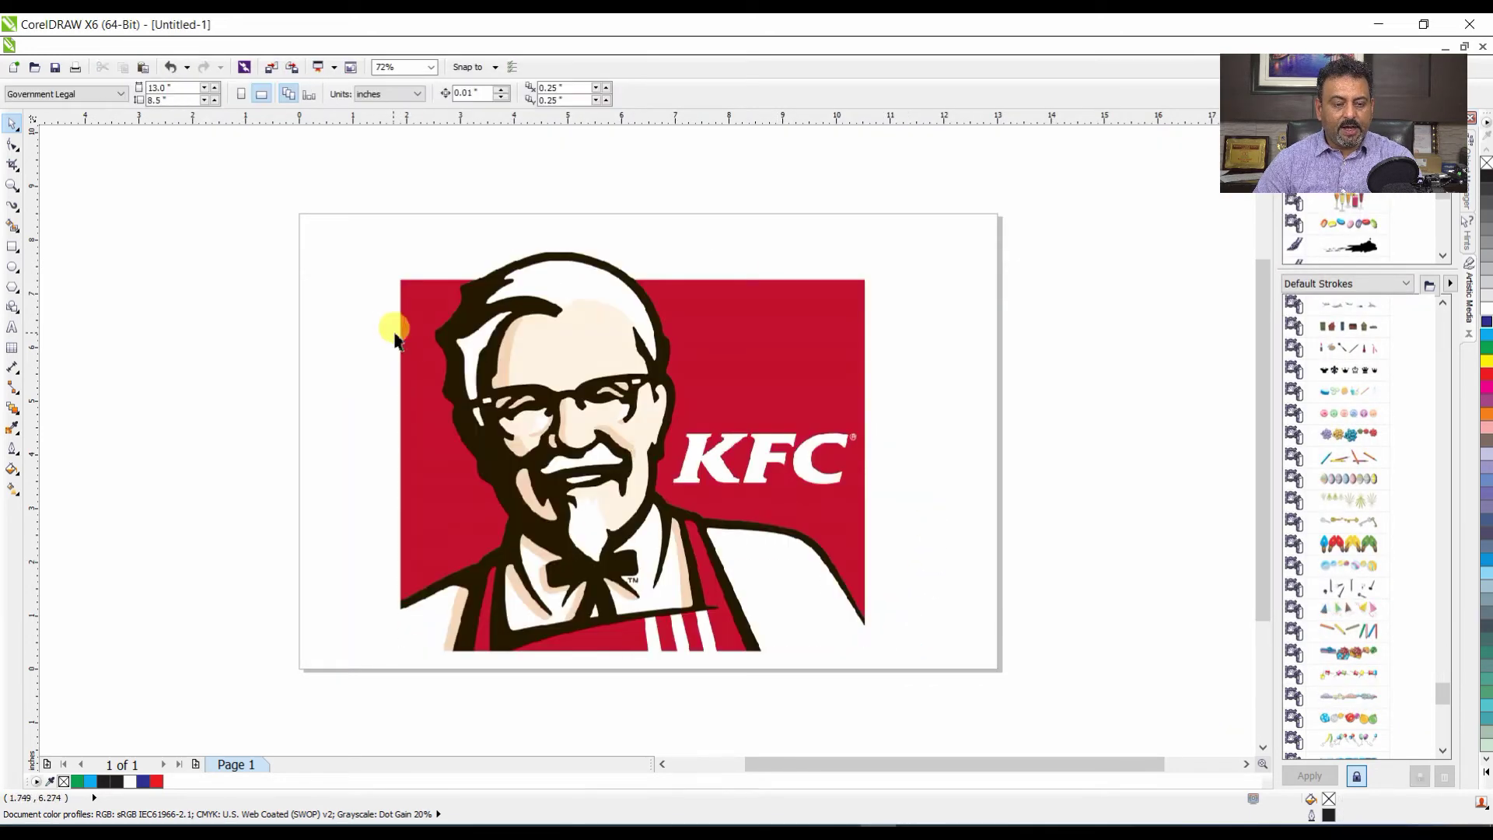
- Convert the imported KFC logo bitmap to vector objects with Quick Trace
{"action": "left_click_drag", "start_coordinate": [339, 222], "coordinate": [958, 654]}
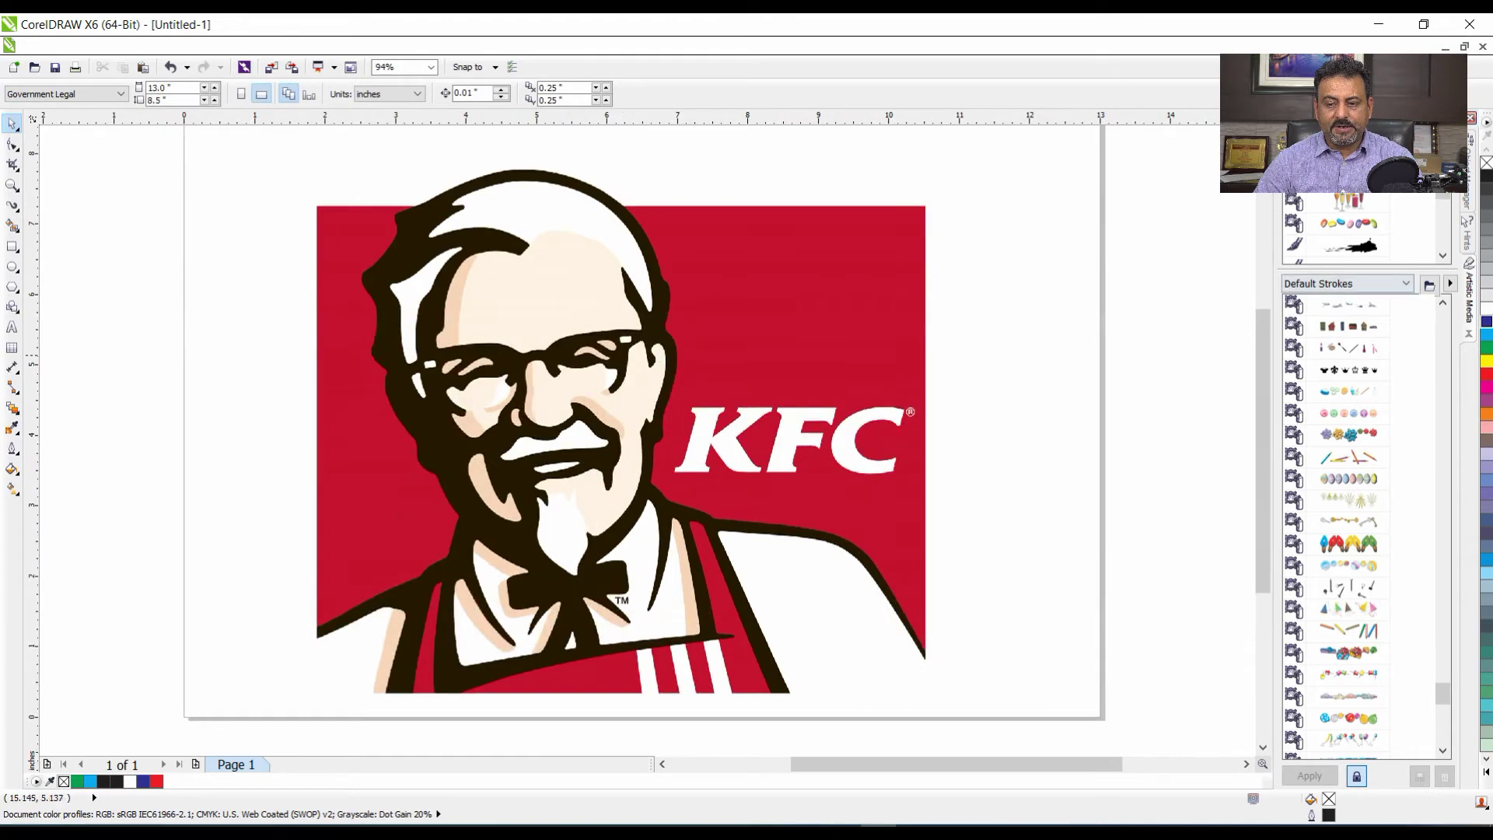
{"action": "left_click", "coordinate": [677, 311]}
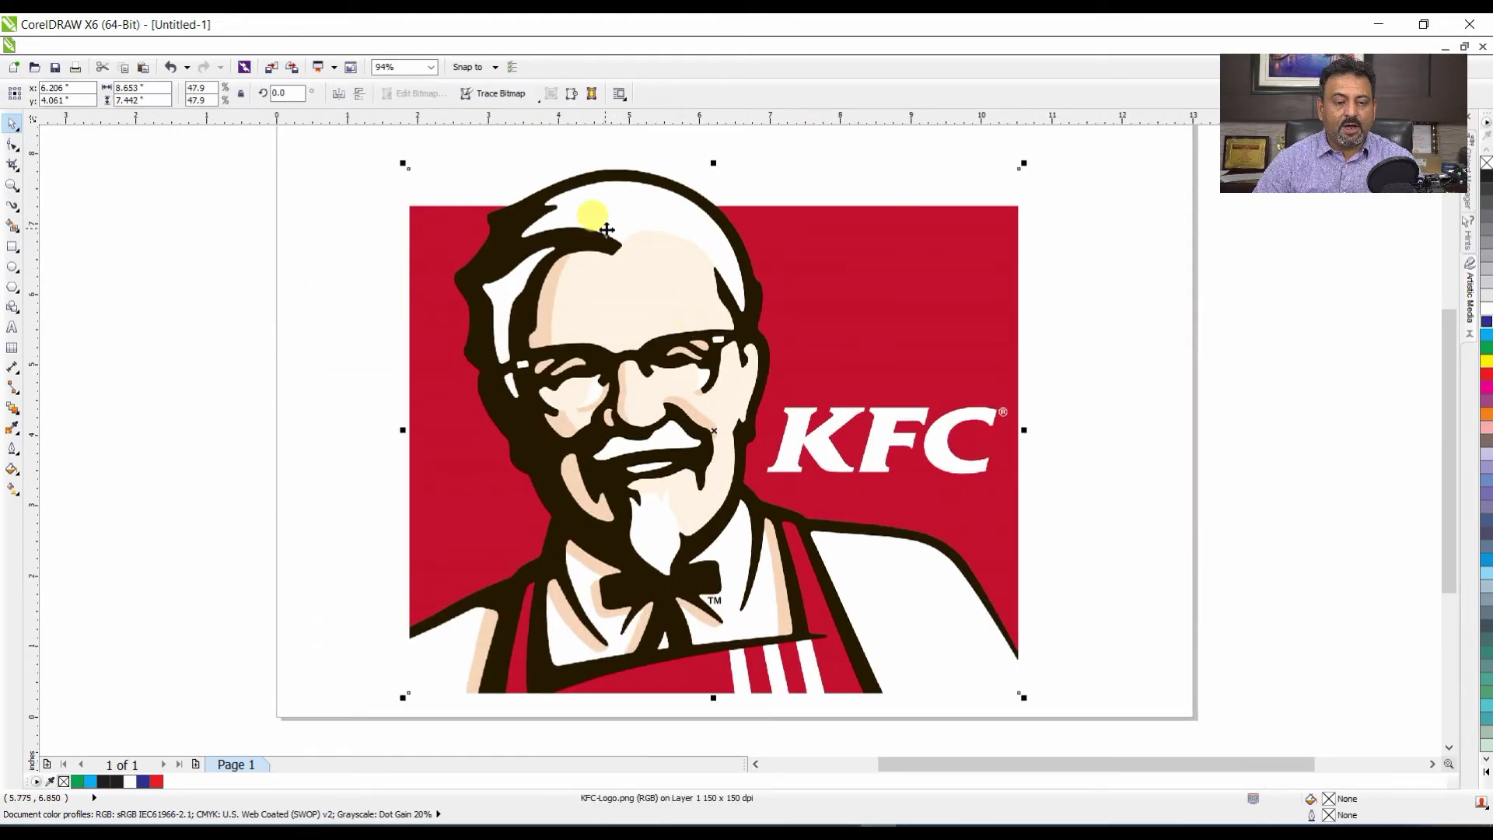
{"action": "left_click", "coordinate": [513, 94]}
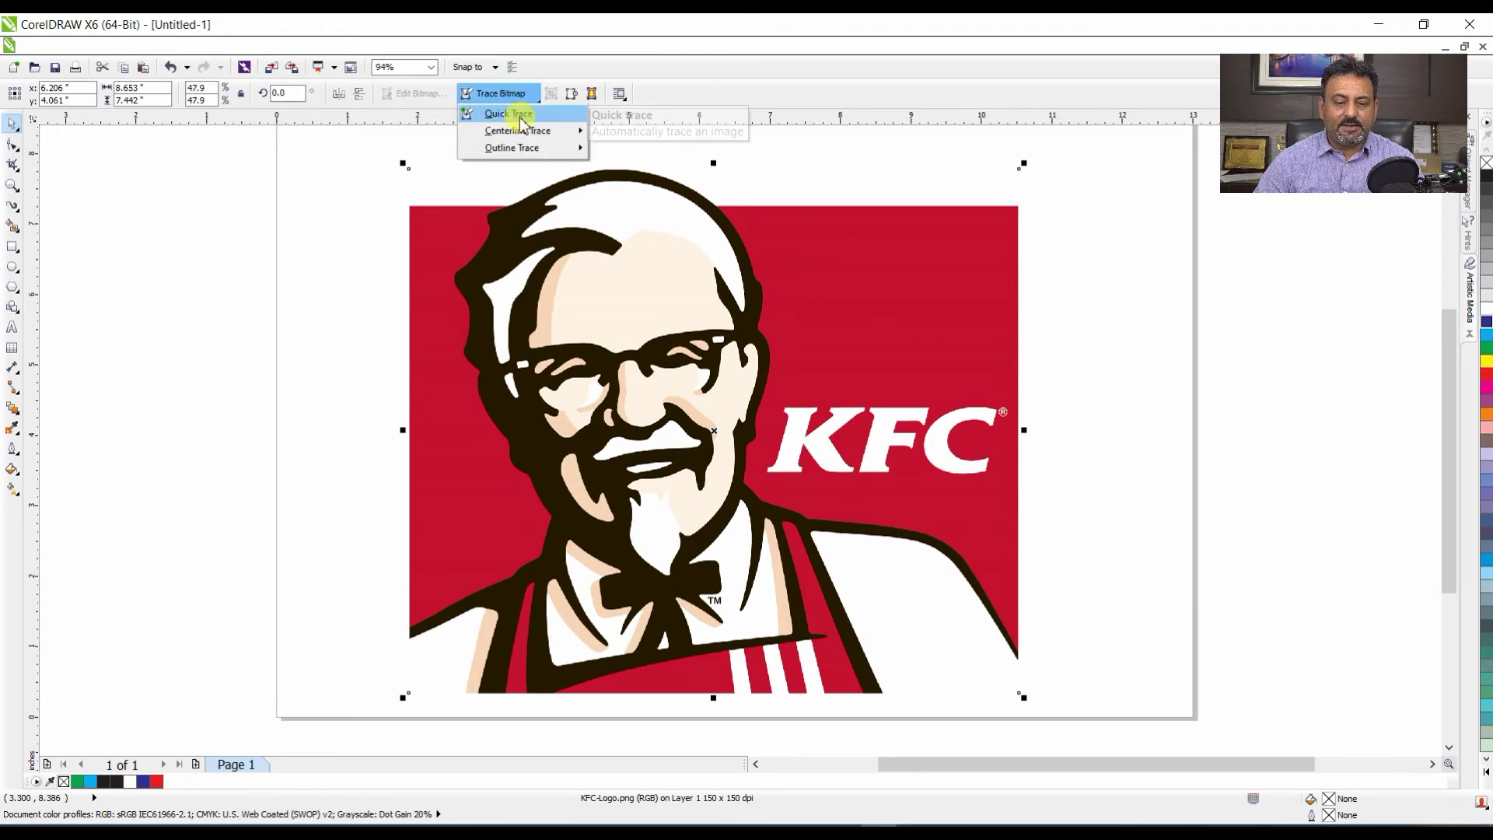
{"action": "left_click", "coordinate": [521, 121]}
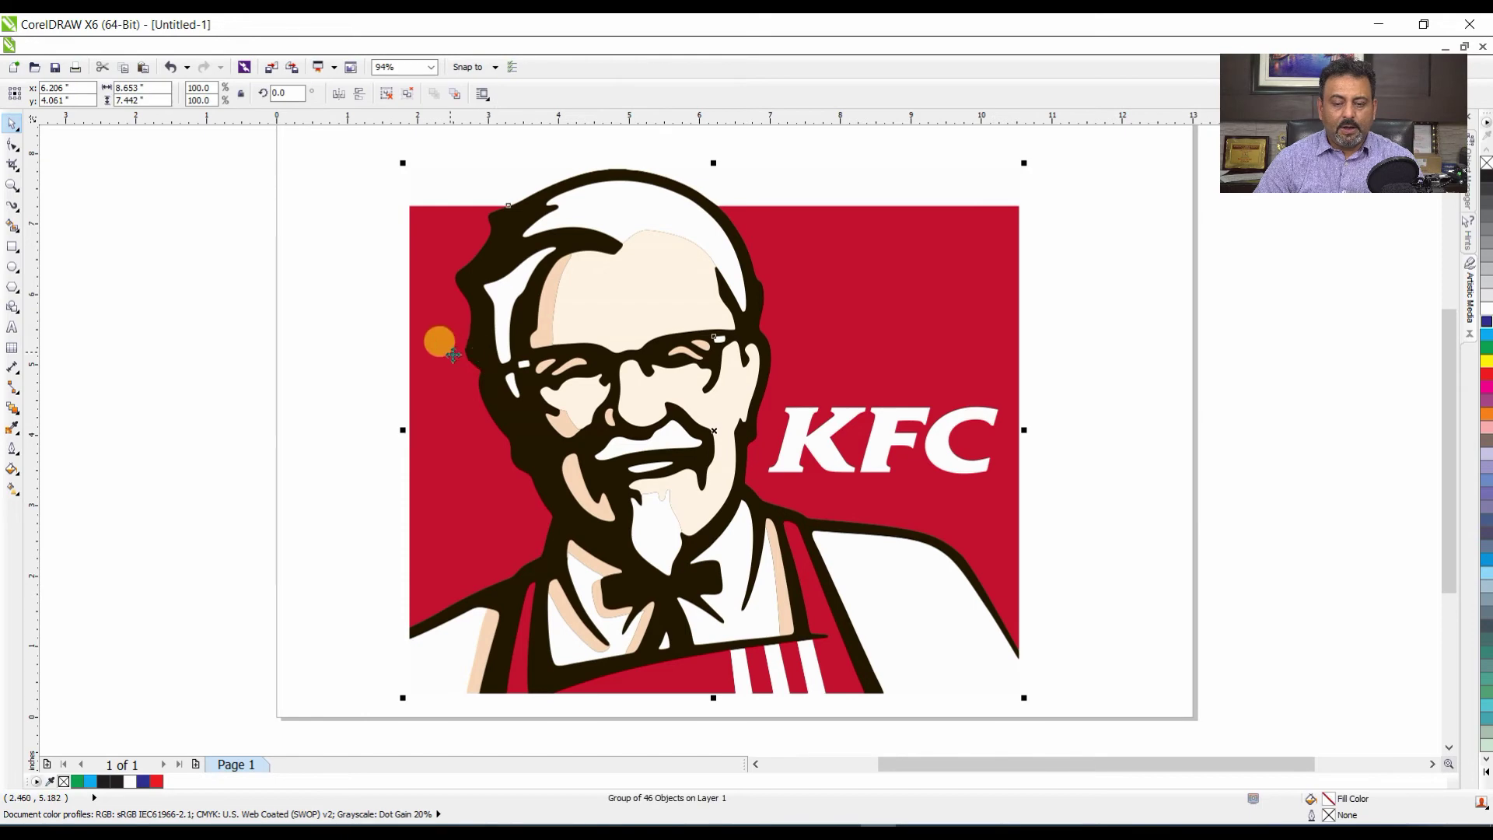
- Move the traced KFC group clear of the original bitmap, to about X 15.69 and Y 3.85 inches, for side-by-side comparison
{"action": "mouse_move", "coordinate": [450, 347]}
{"action": "left_mouse_down"}
{"action": "mouse_move", "coordinate": [1134, 395]}
{"action": "mouse_move", "coordinate": [1109, 373]}
{"action": "left_mouse_up"}
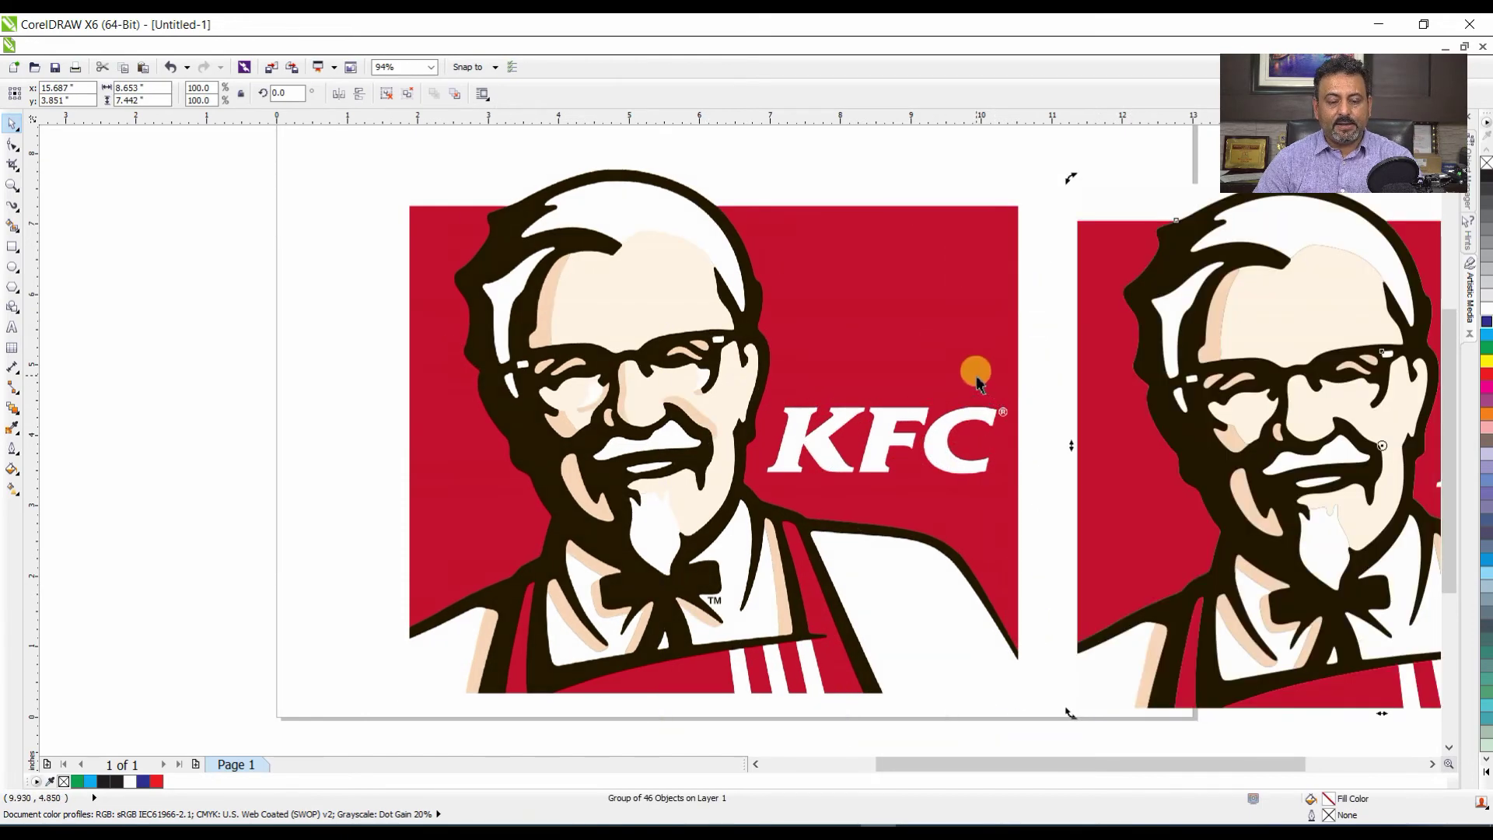
{"action": "scroll", "coordinate": [976, 376], "scroll_direction": "down", "scroll_amount": 3}
{"action": "key", "text": "z"}
{"action": "left_click_drag", "start_coordinate": [646, 242], "coordinate": [1259, 606]}
{"action": "key", "text": "Escape"}
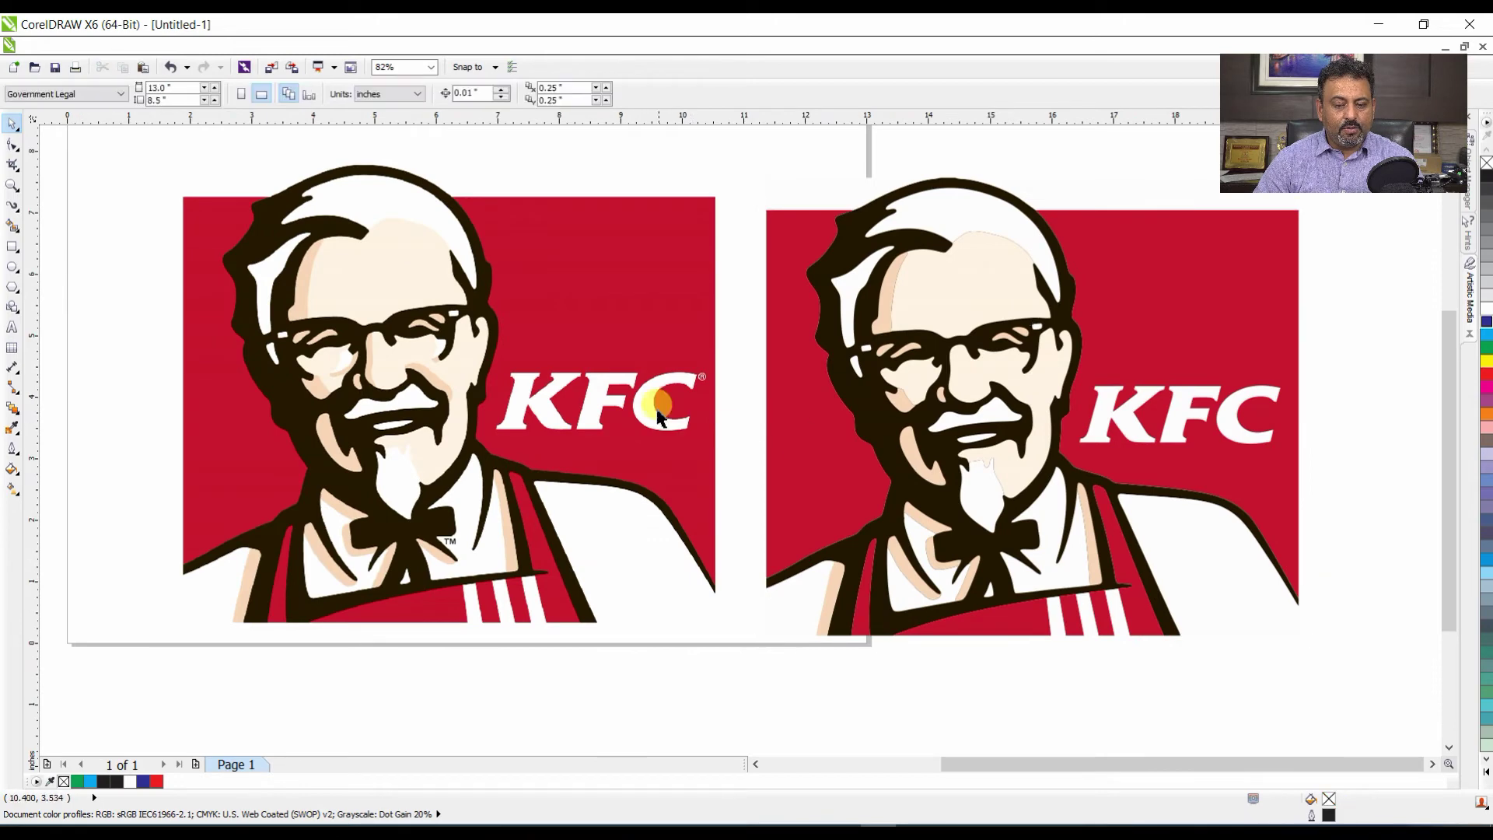
- Fill the red background piece behind the KFC lettering in the traced logo with cyan (C100 M0 Y0 K0)
{"action": "left_click", "coordinate": [1131, 401]}
{"action": "left_click", "coordinate": [1203, 294], "text": "ctrl"}
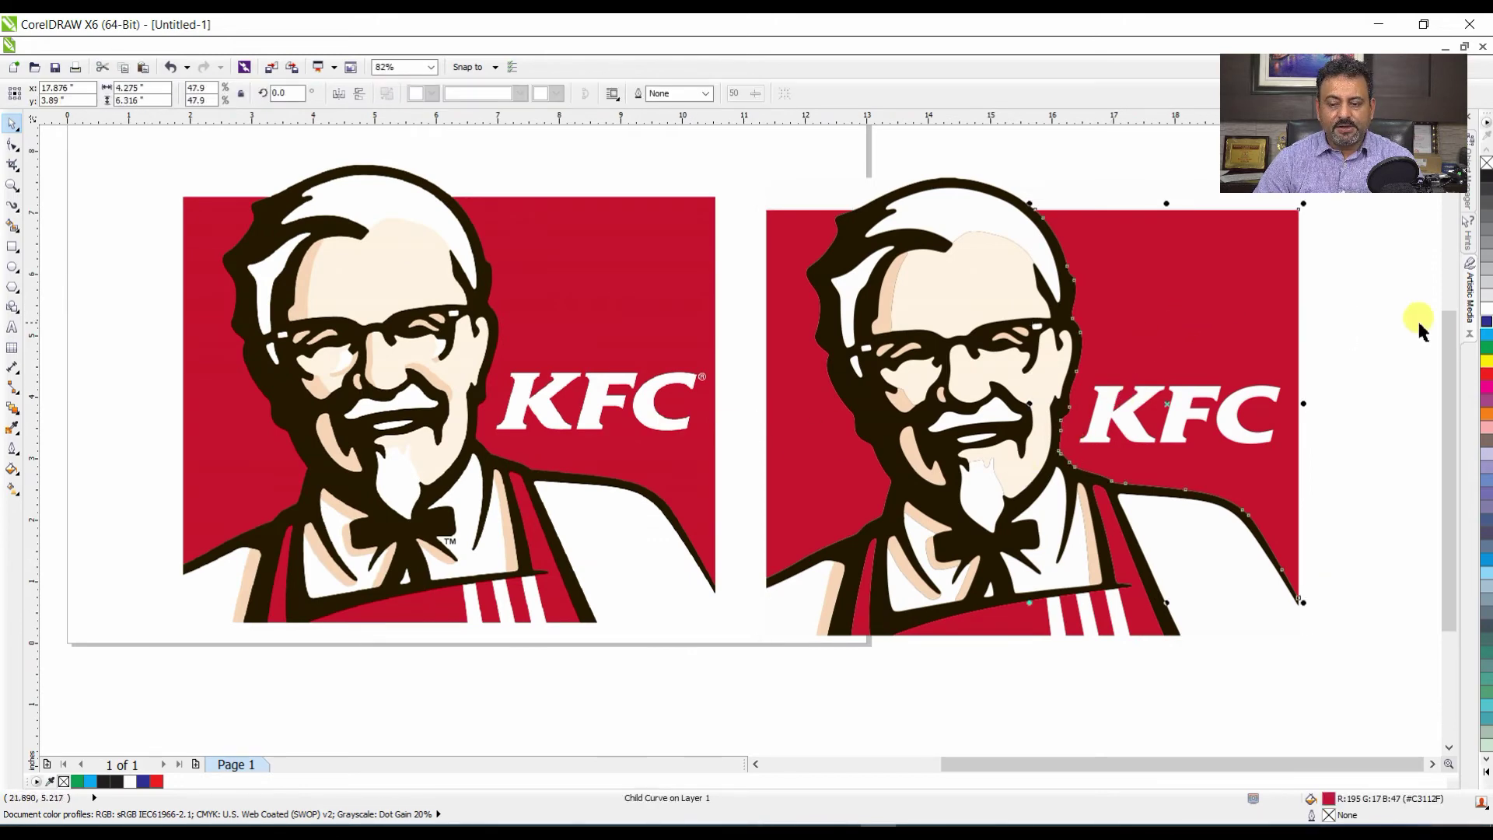
{"action": "left_click", "coordinate": [1485, 325]}
{"action": "left_click", "coordinate": [1486, 334]}
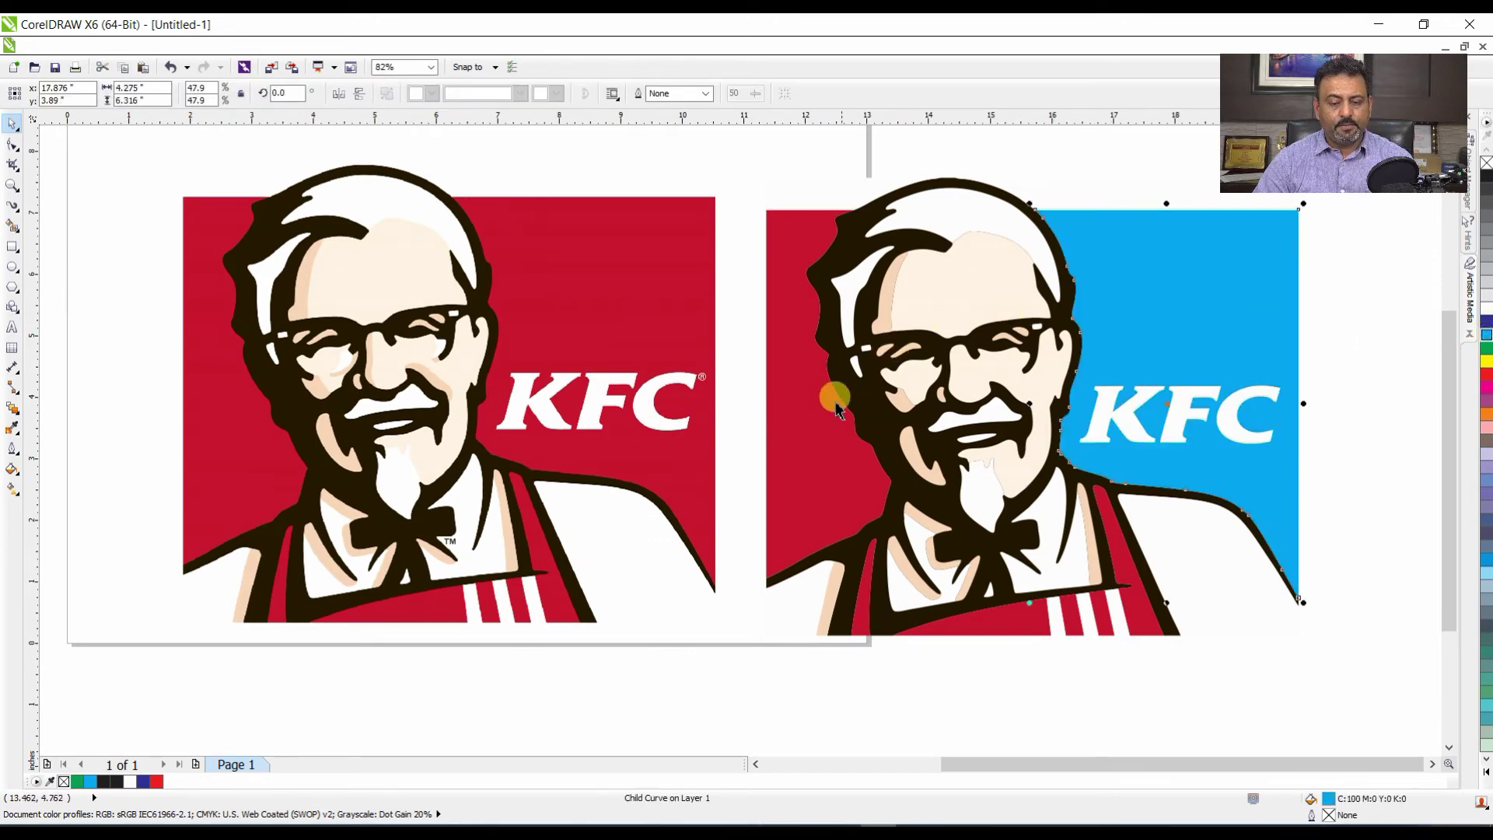
- Repeat the cyan fill on the traced logo's remaining red pieces: the other background piece, apron front, both straps and stripe gaps
{"action": "left_click", "coordinate": [801, 423], "text": "ctrl"}
{"action": "key", "text": "ctrl+r"}
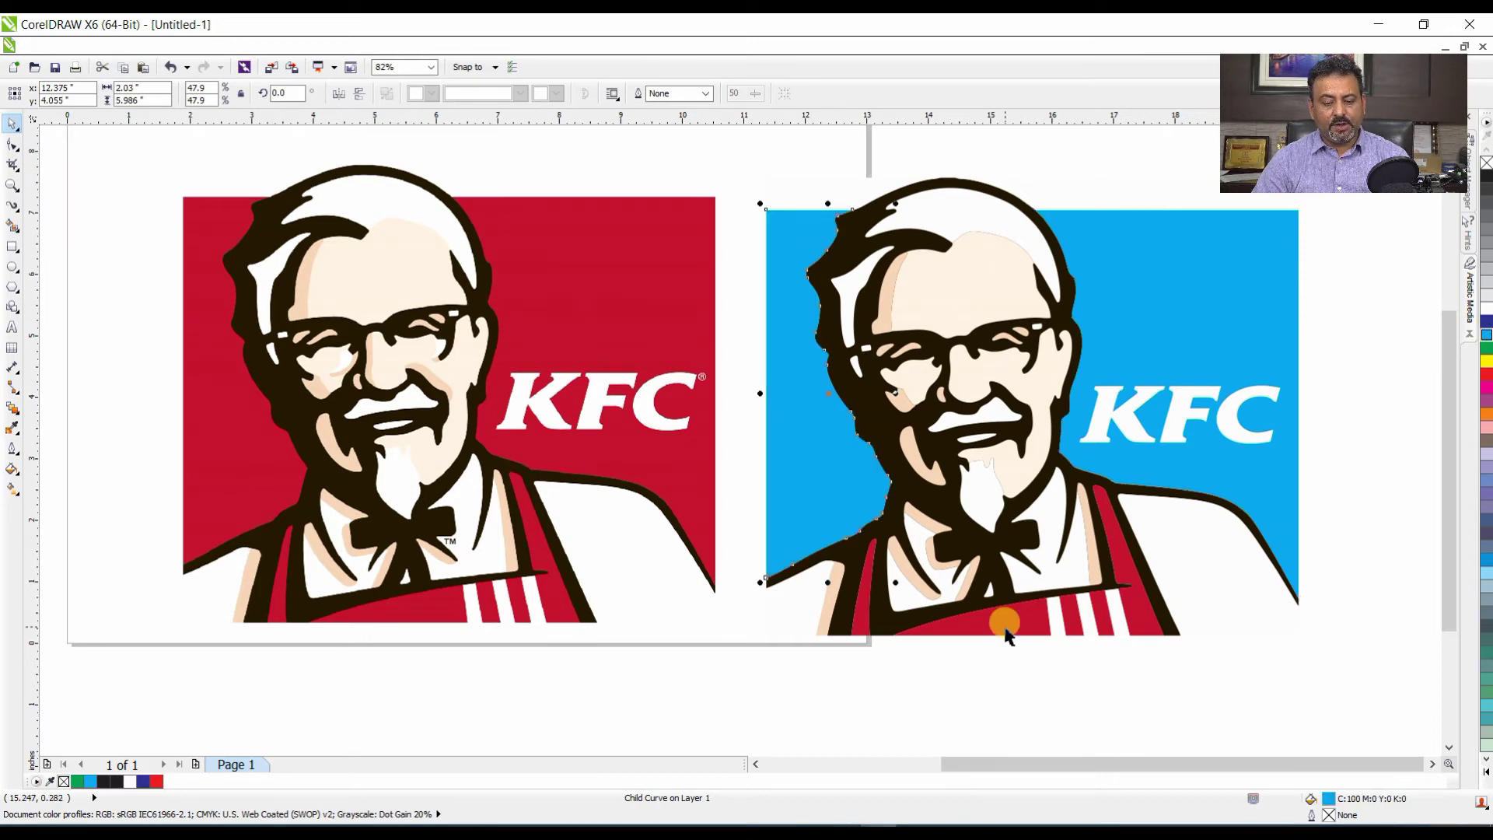
{"action": "key", "text": "ctrl+r"}
{"action": "left_click", "coordinate": [1143, 618], "text": "ctrl"}
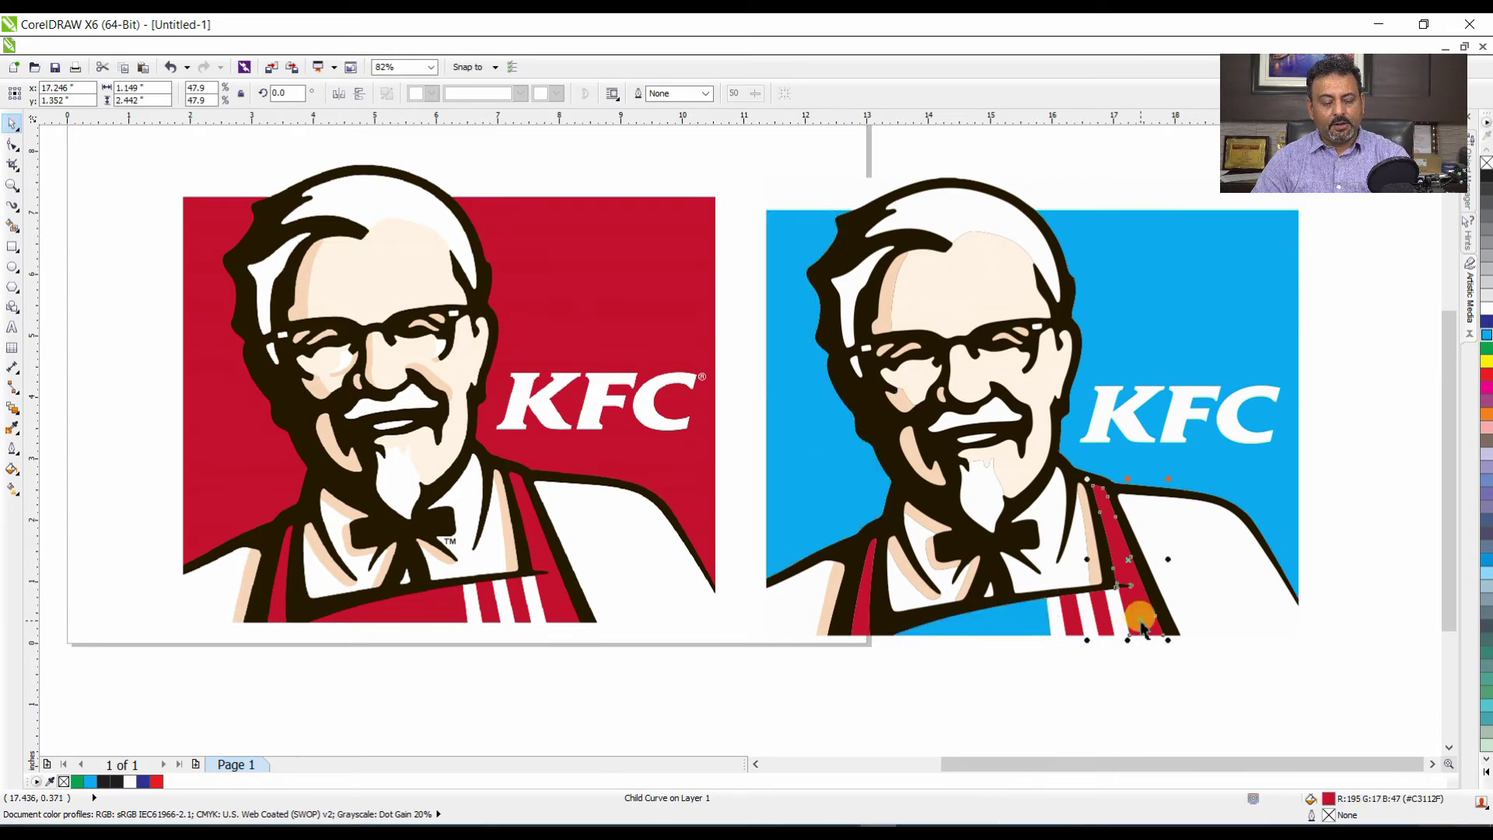
{"action": "key", "text": "ctrl+r"}
{"action": "left_click", "coordinate": [1085, 628], "text": "ctrl"}
{"action": "key", "text": "ctrl+r"}
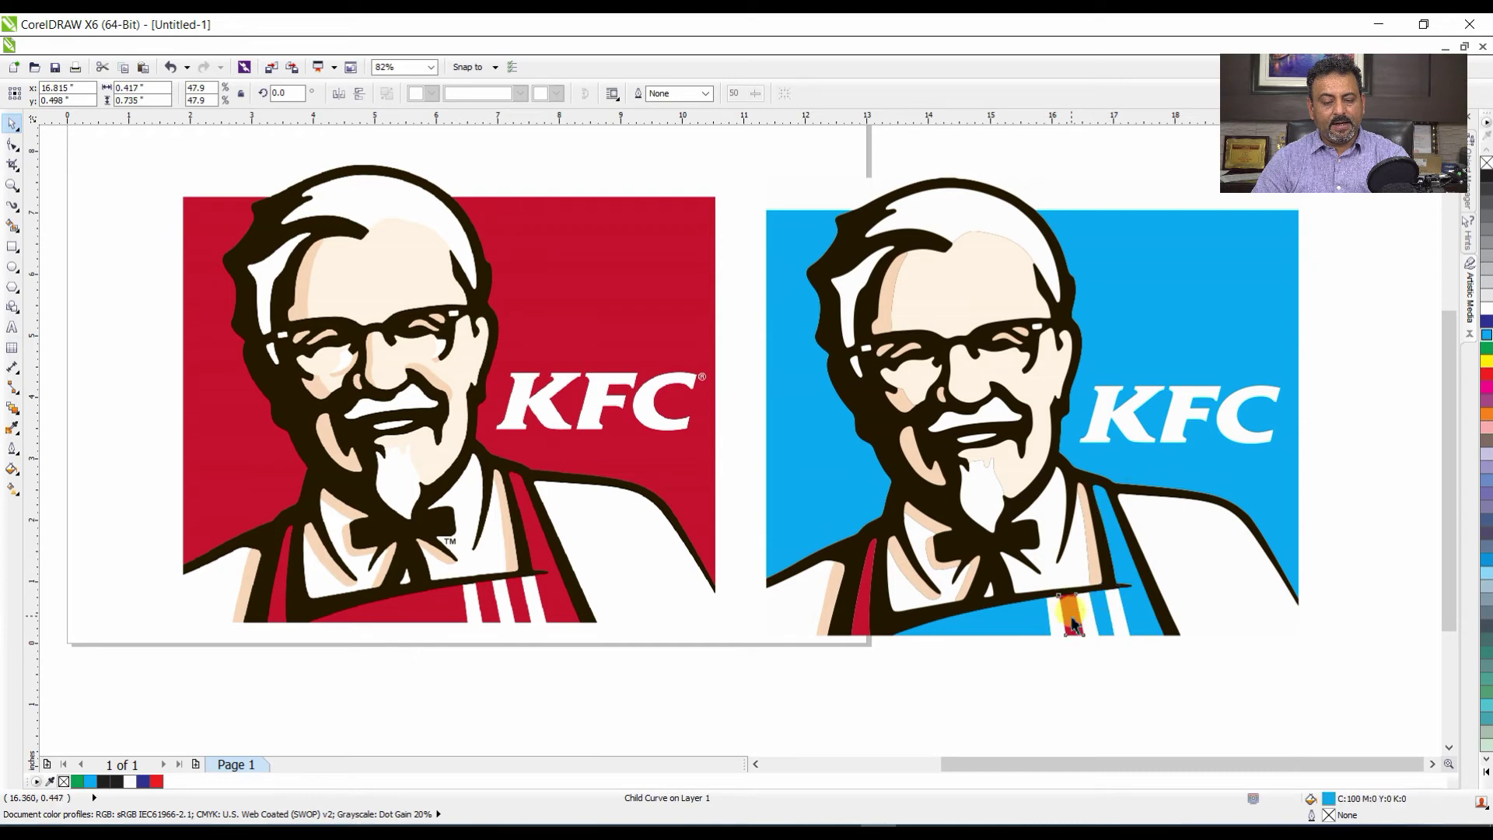
{"action": "left_click", "coordinate": [865, 593], "text": "ctrl"}
{"action": "key", "text": "ctrl+r"}
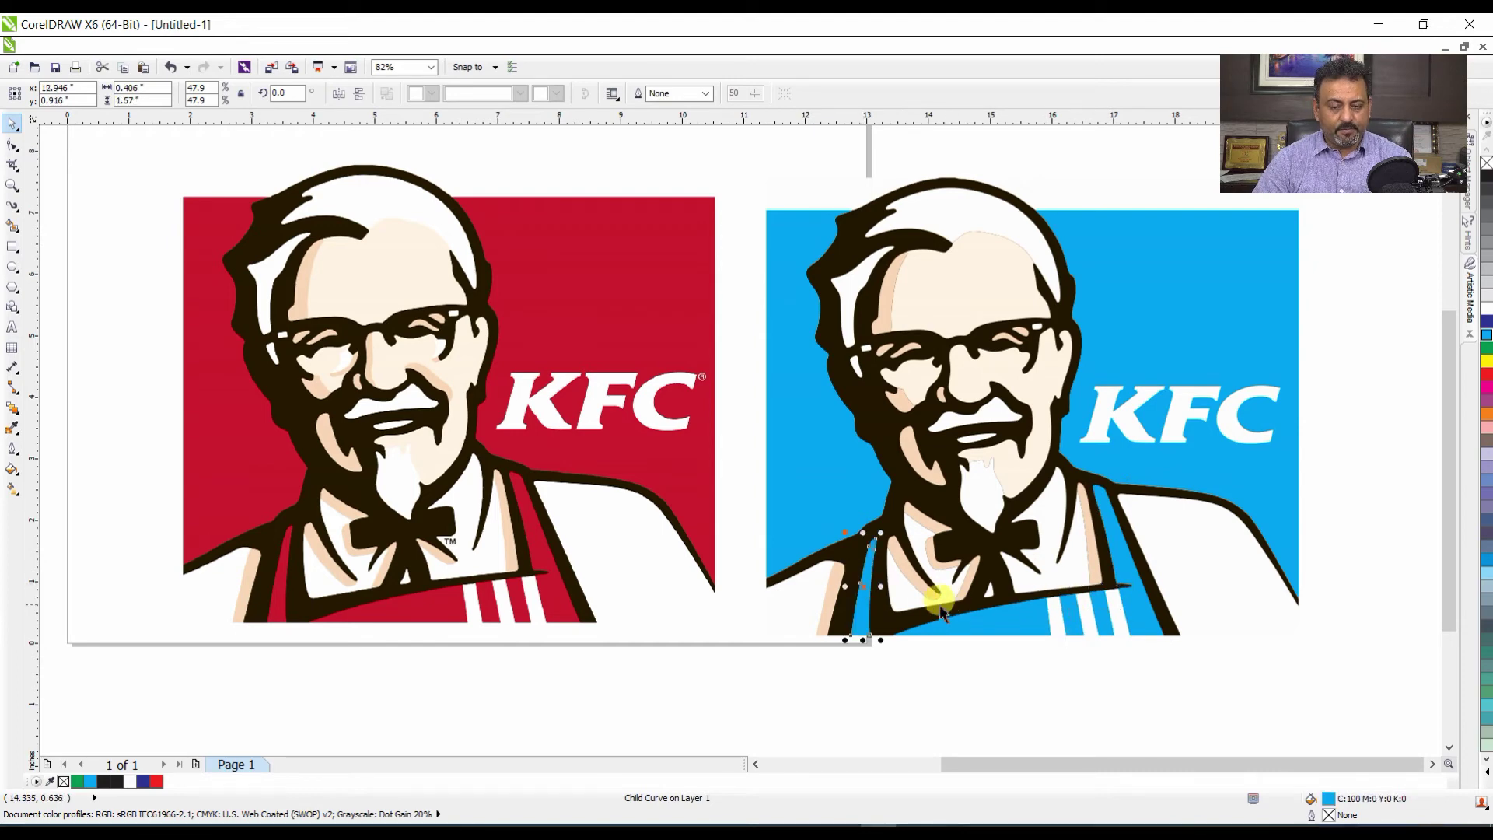
- Undo the repeated cyan fills back to the one on the background piece behind the KFC lettering
{"action": "left_click", "coordinate": [977, 673]}
{"action": "key", "text": "ctrl+z"}
{"action": "key", "text": "ctrl+z"}
{"action": "key", "text": "ctrl+z"}
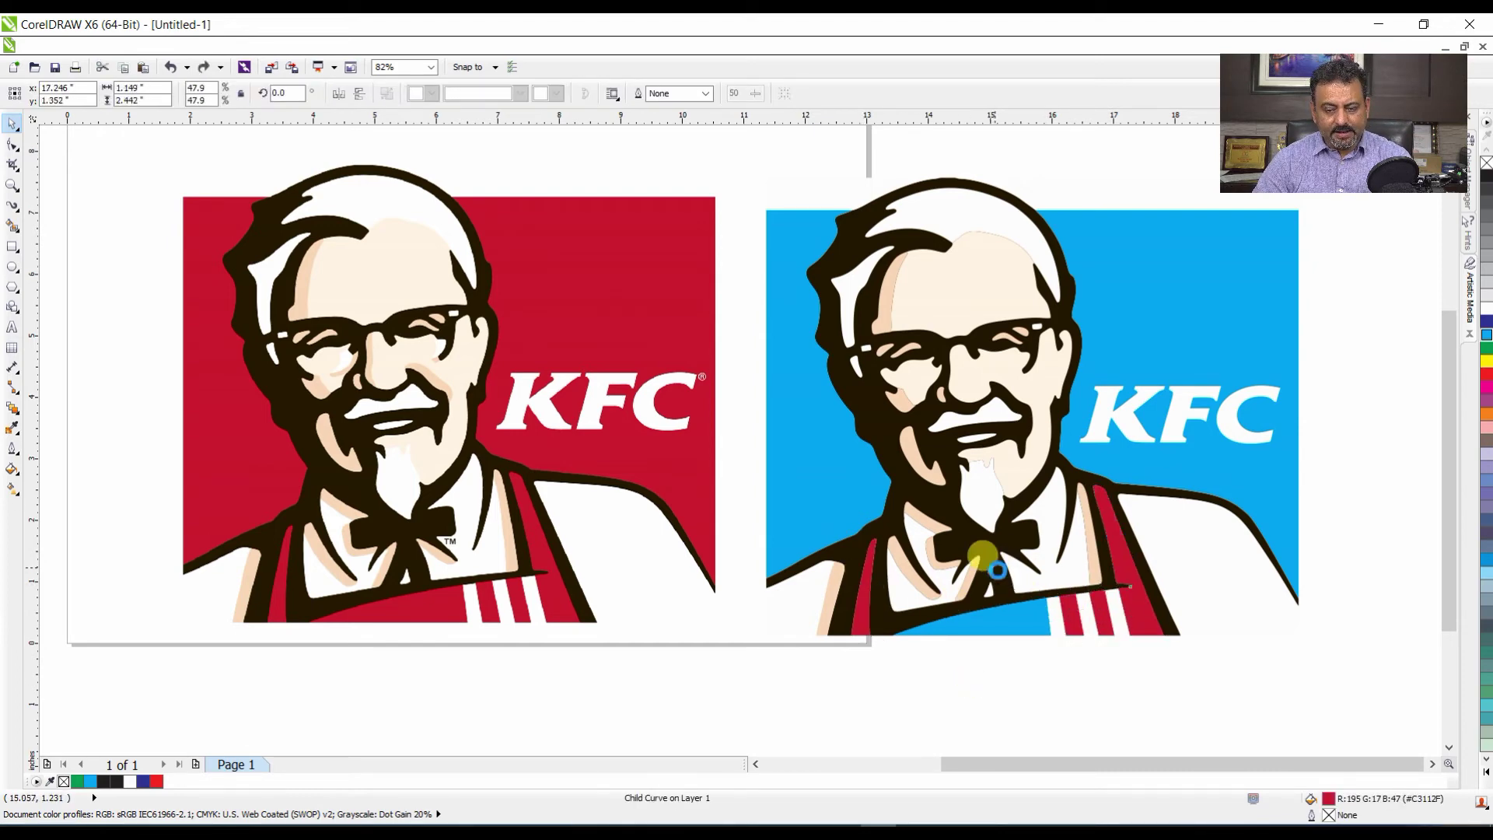
{"action": "key", "text": "ctrl+z"}
{"action": "key", "text": "ctrl+z"}
- Apply cyan to the traced background behind the lettering again and repeat it on the opposite background piece and adjacent apron strap
{"action": "left_click", "coordinate": [1485, 338]}
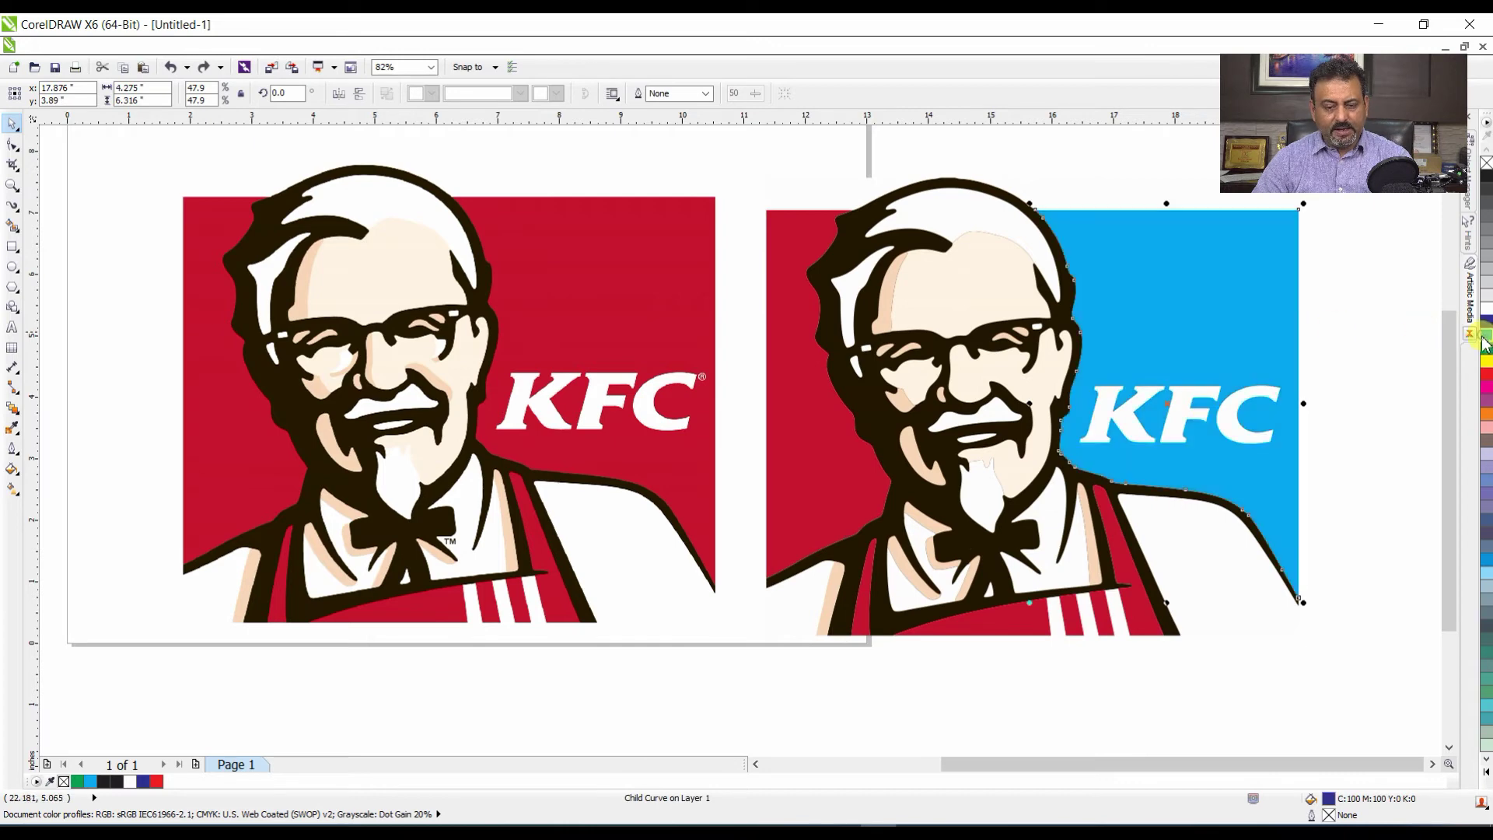
{"action": "left_click", "coordinate": [809, 476]}
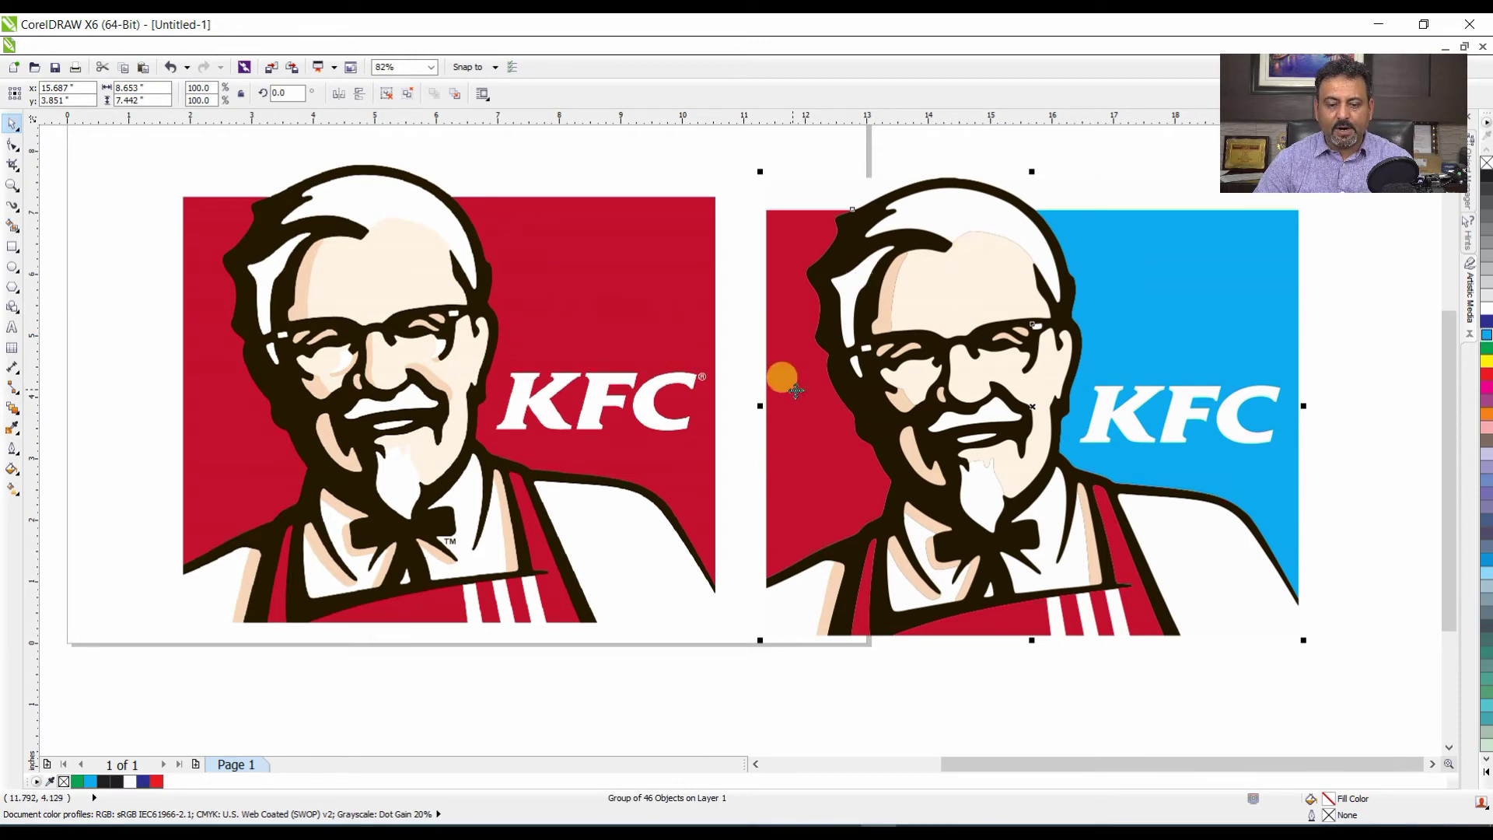
{"action": "left_click", "coordinate": [795, 390], "text": "ctrl"}
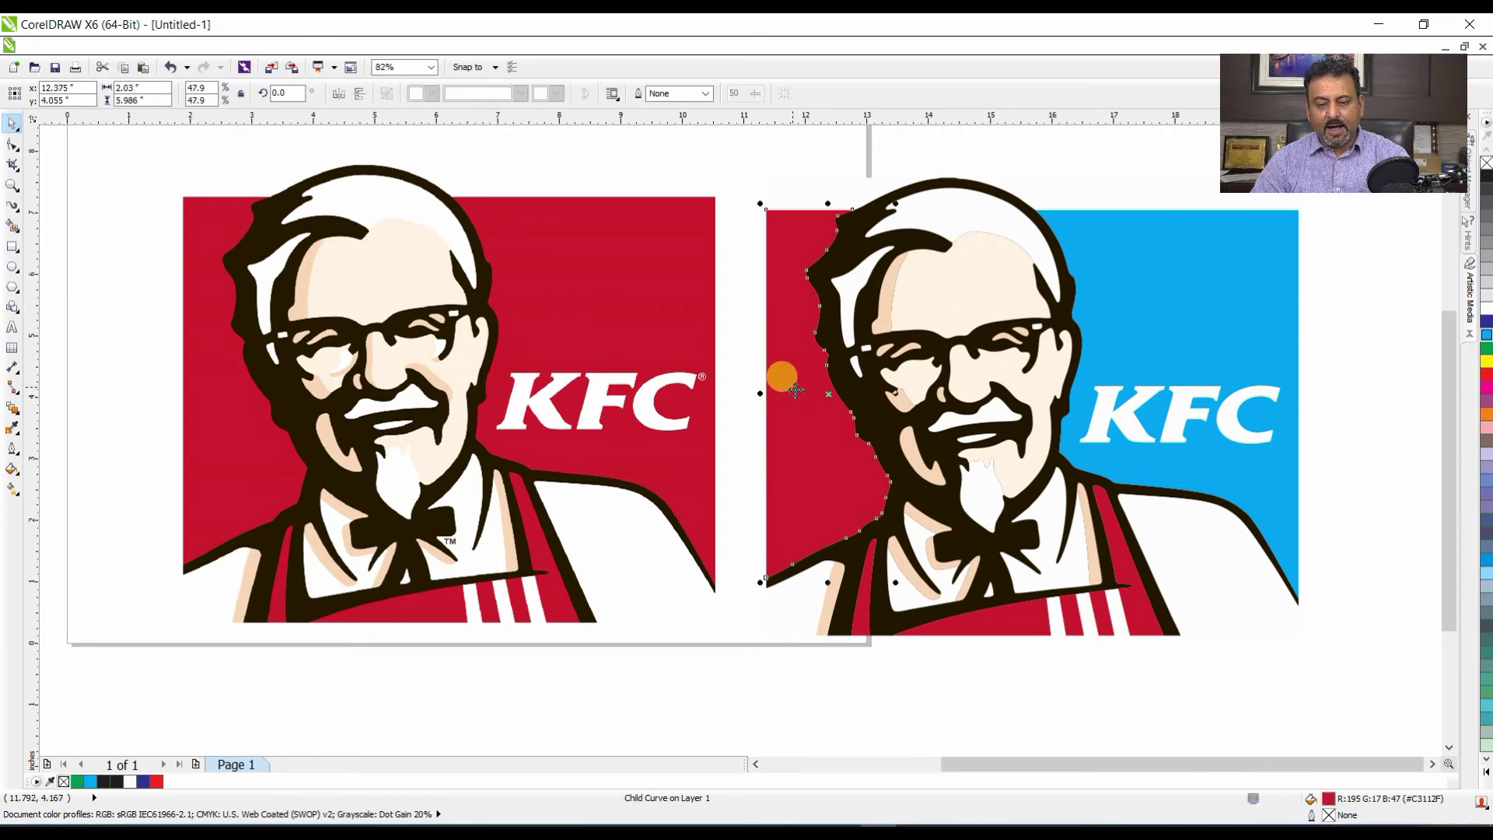
{"action": "key", "text": "Delete"}
{"action": "left_click", "coordinate": [864, 606], "text": "ctrl"}
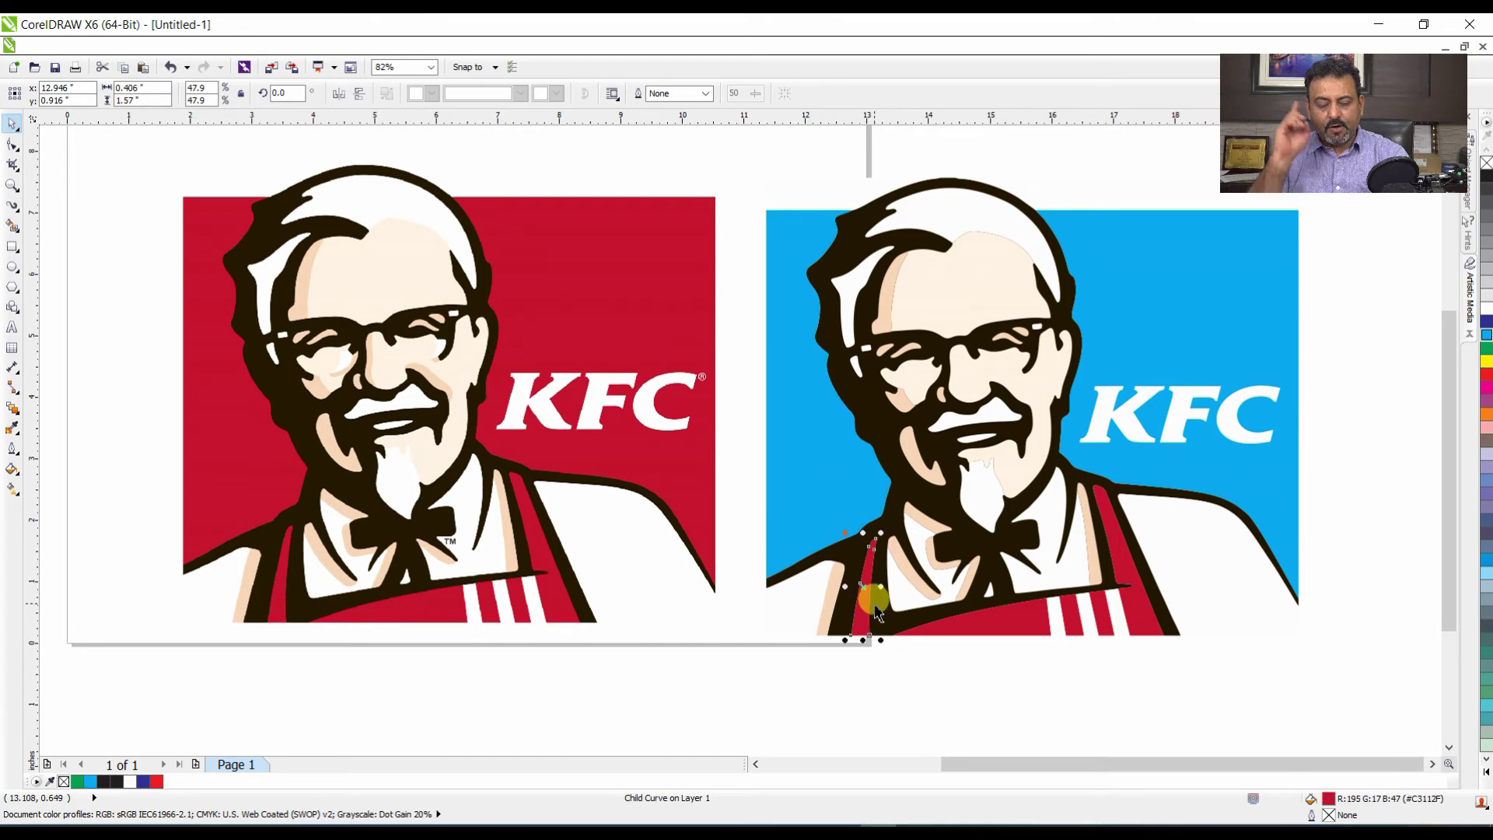
{"action": "key", "text": "Delete"}
- Repeat the cyan fill on the traced apron front, the red gaps between its white stripes and the strap beside them
{"action": "left_click", "coordinate": [950, 625], "text": "ctrl"}
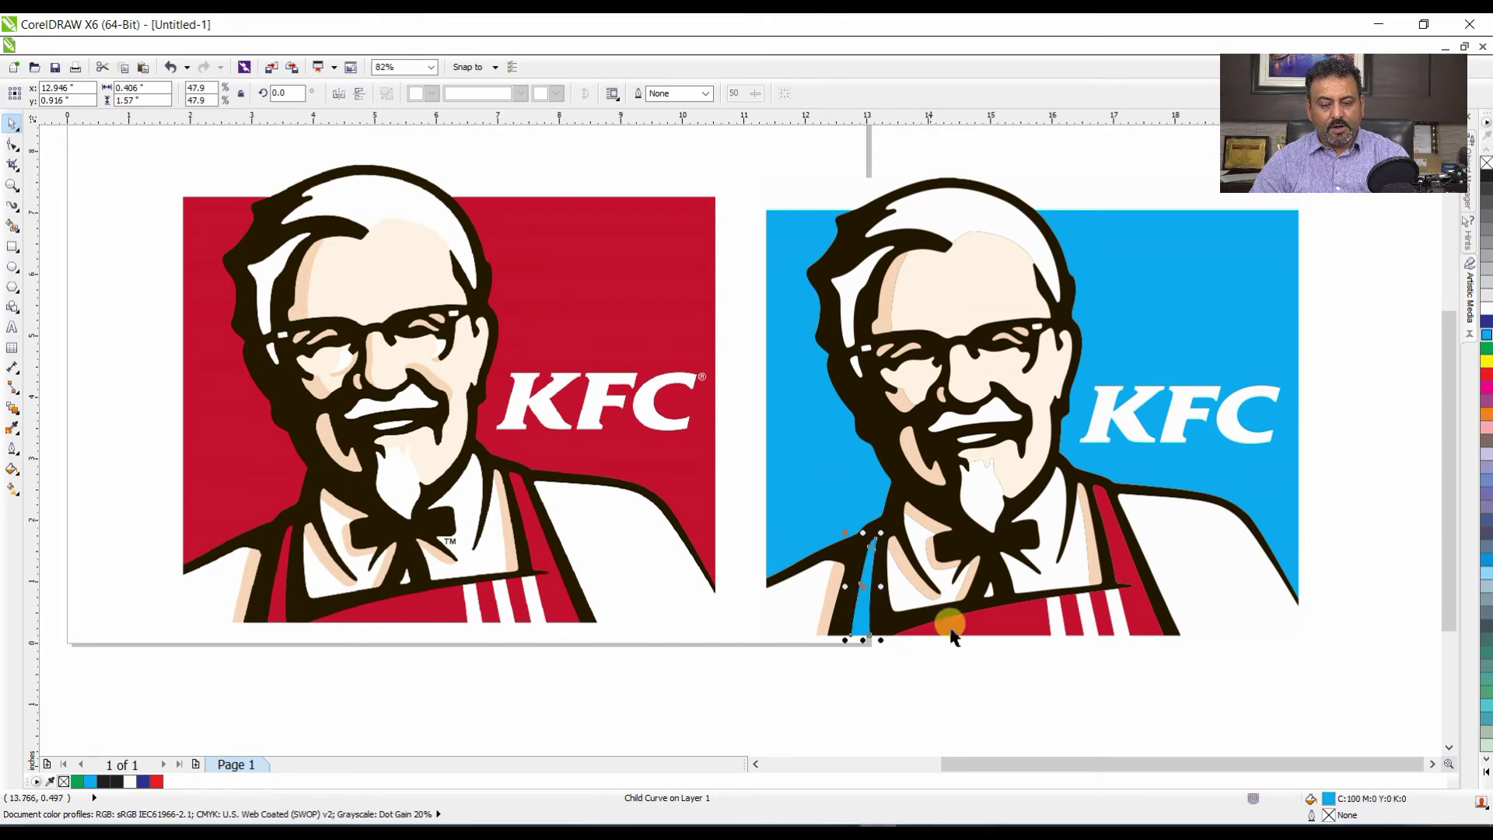
{"action": "left_click", "coordinate": [1019, 620], "text": "ctrl"}
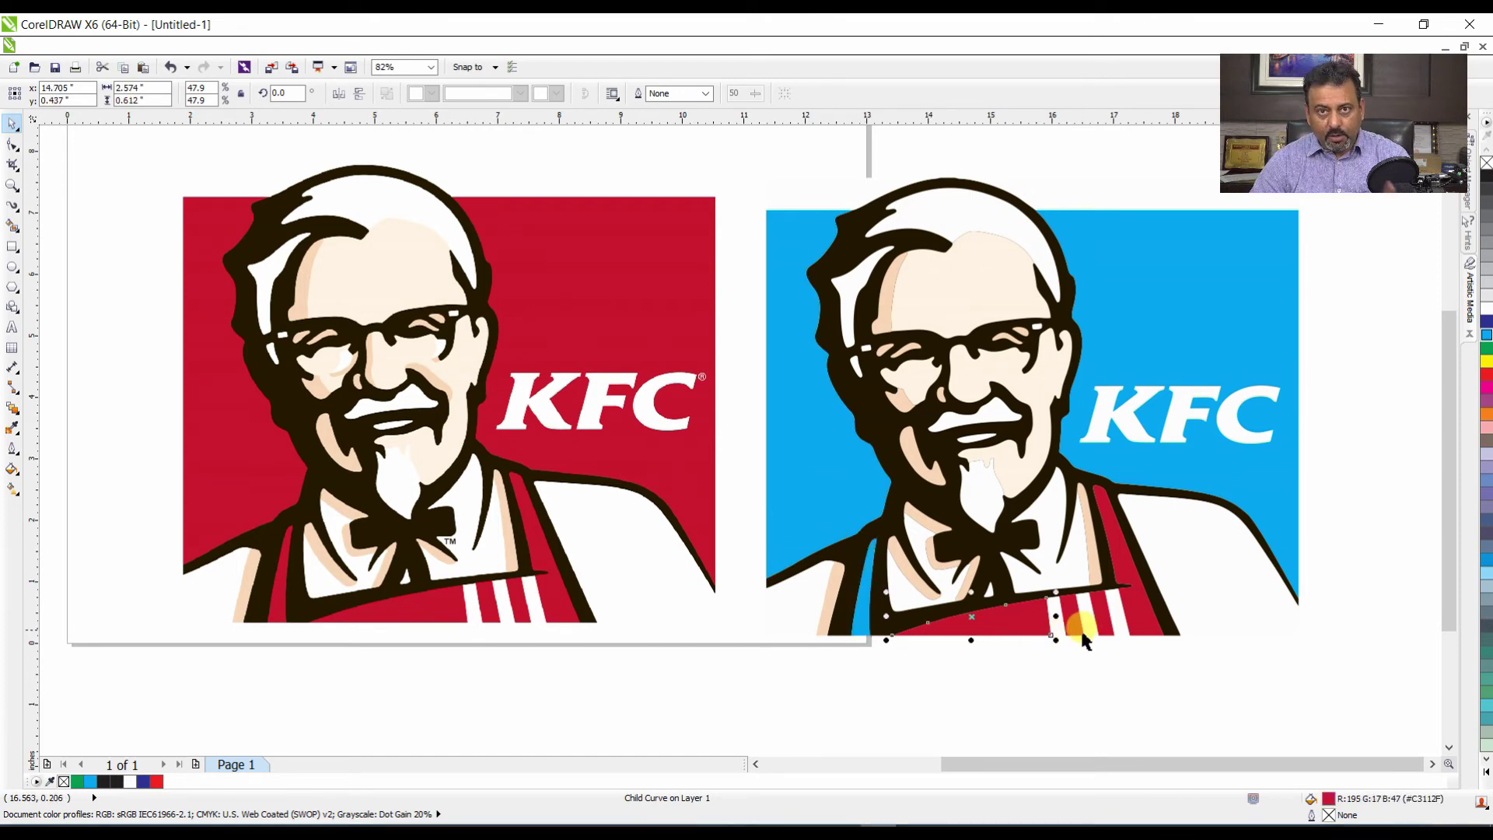
{"action": "left_click", "coordinate": [1024, 613]}
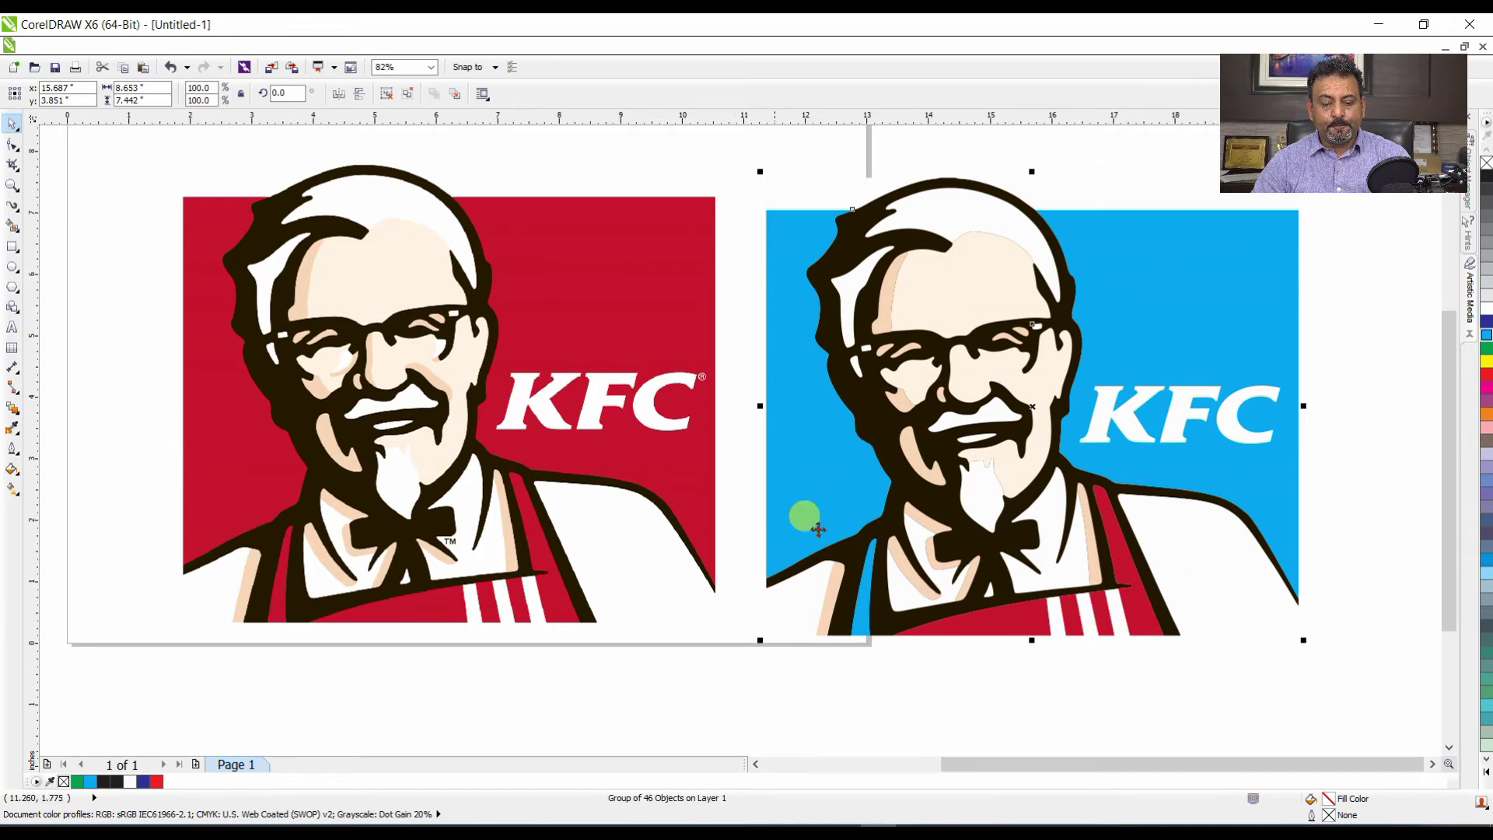
{"action": "left_click", "coordinate": [1006, 619], "text": "ctrl"}
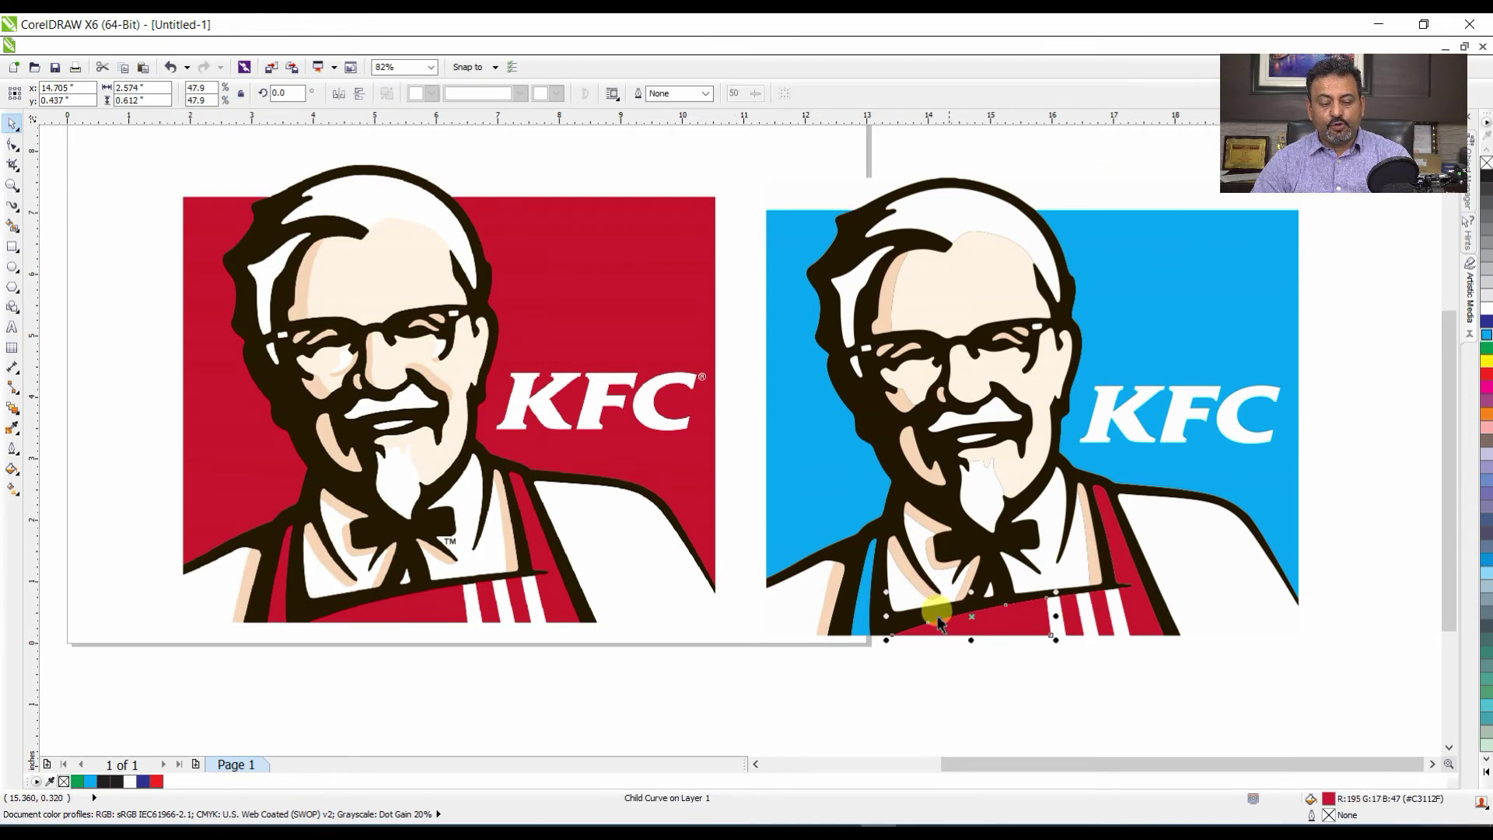
{"action": "key", "text": "Delete"}
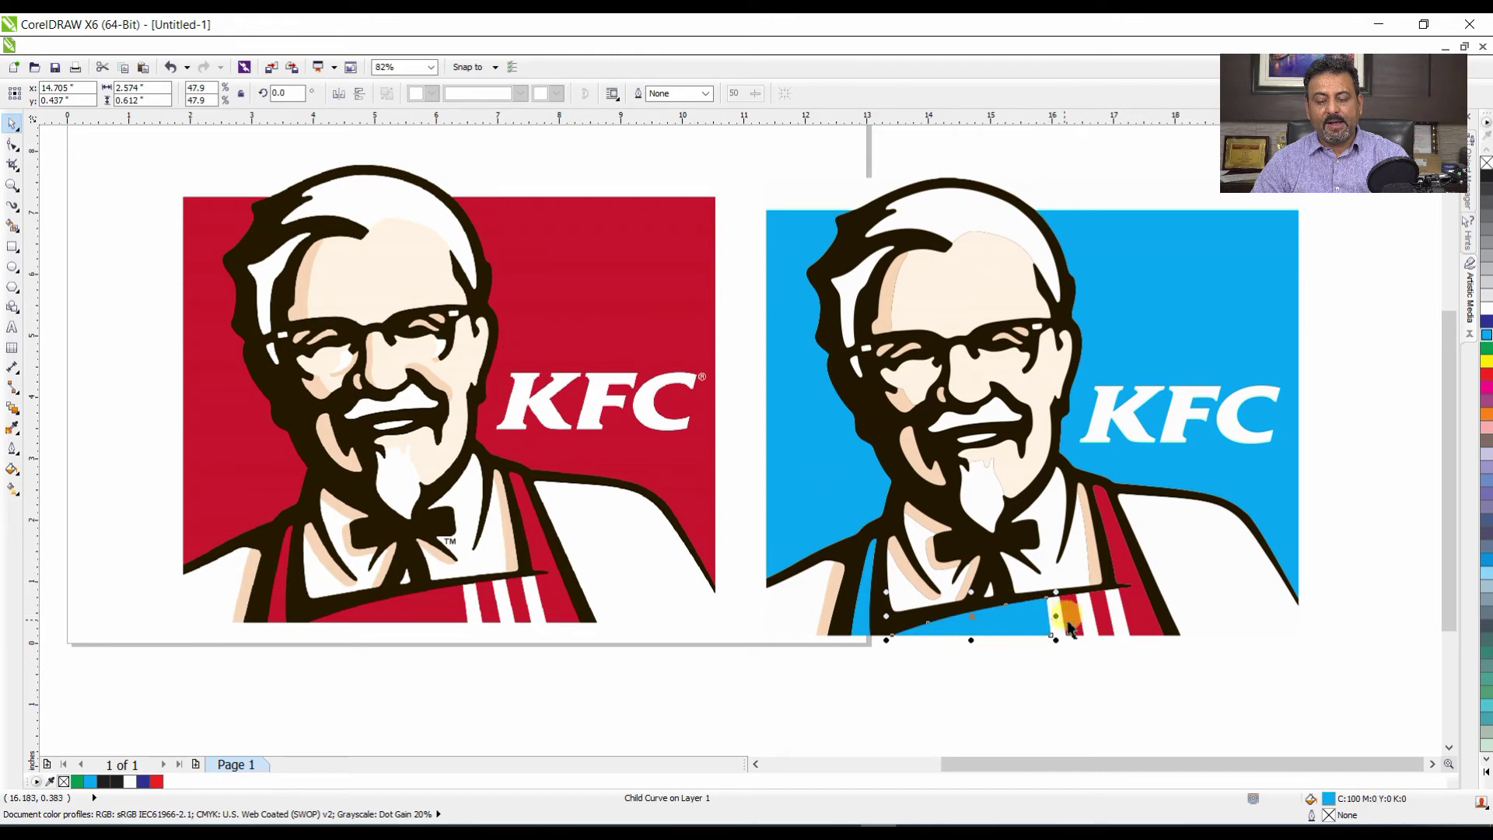
{"action": "left_click", "coordinate": [1066, 616], "text": "ctrl"}
{"action": "key", "text": "Delete"}
{"action": "left_click", "coordinate": [1099, 609], "text": "ctrl"}
{"action": "left_click", "coordinate": [1137, 628], "text": "ctrl"}
{"action": "key", "text": "Delete"}
{"action": "left_click", "coordinate": [1143, 618], "text": "ctrl"}
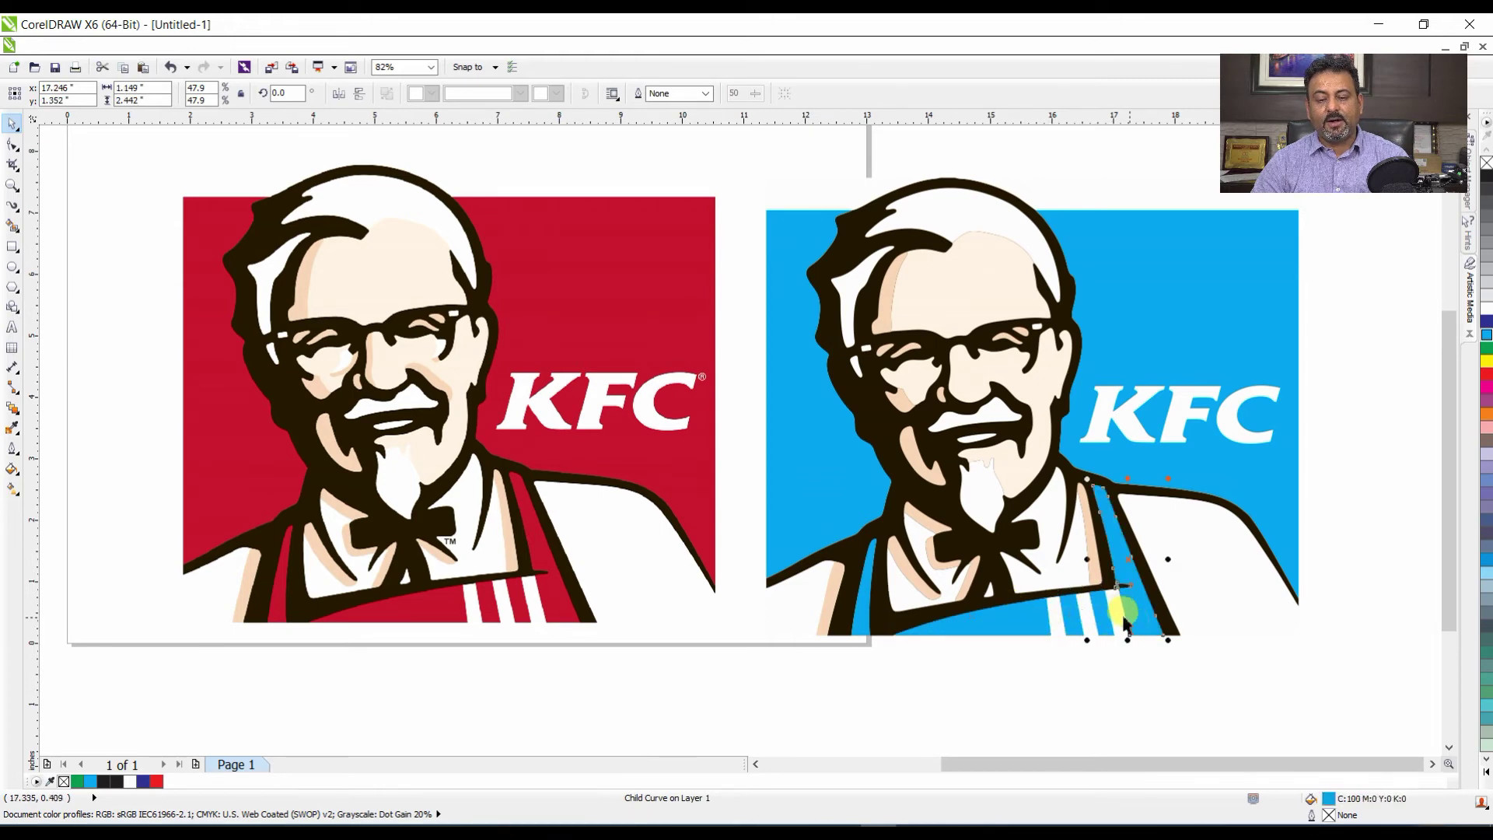
- Delete the whole recoloured traced logo group, keeping only the original KFC bitmap
{"action": "left_click", "coordinate": [927, 661]}
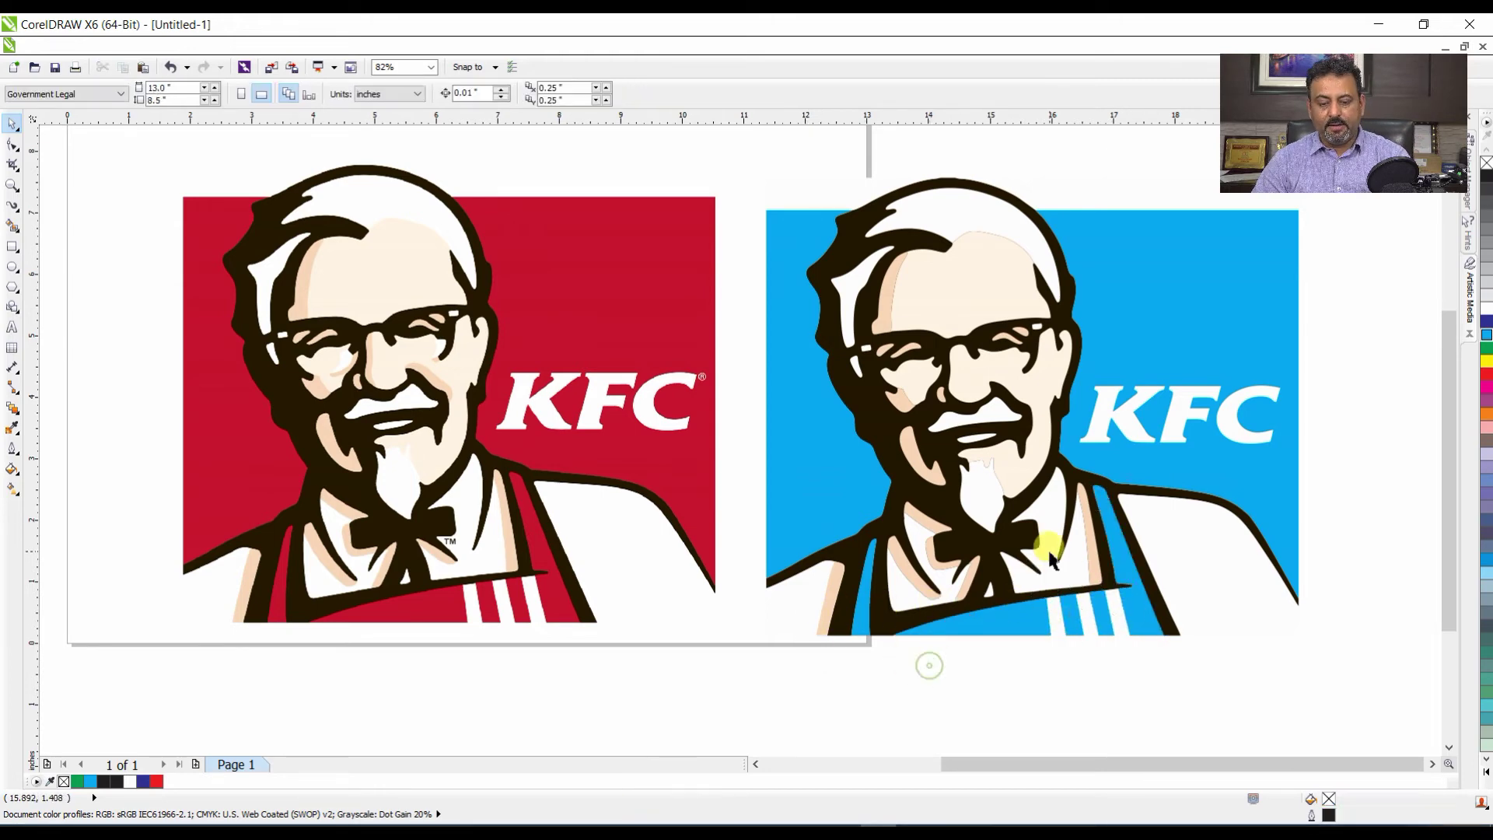
{"action": "left_click", "coordinate": [1045, 547]}
{"action": "key", "text": "Delete"}
- Nudge the KFC bitmap on the page to about X 6.3 and Y 4.35 inches
{"action": "left_click", "coordinate": [540, 276]}
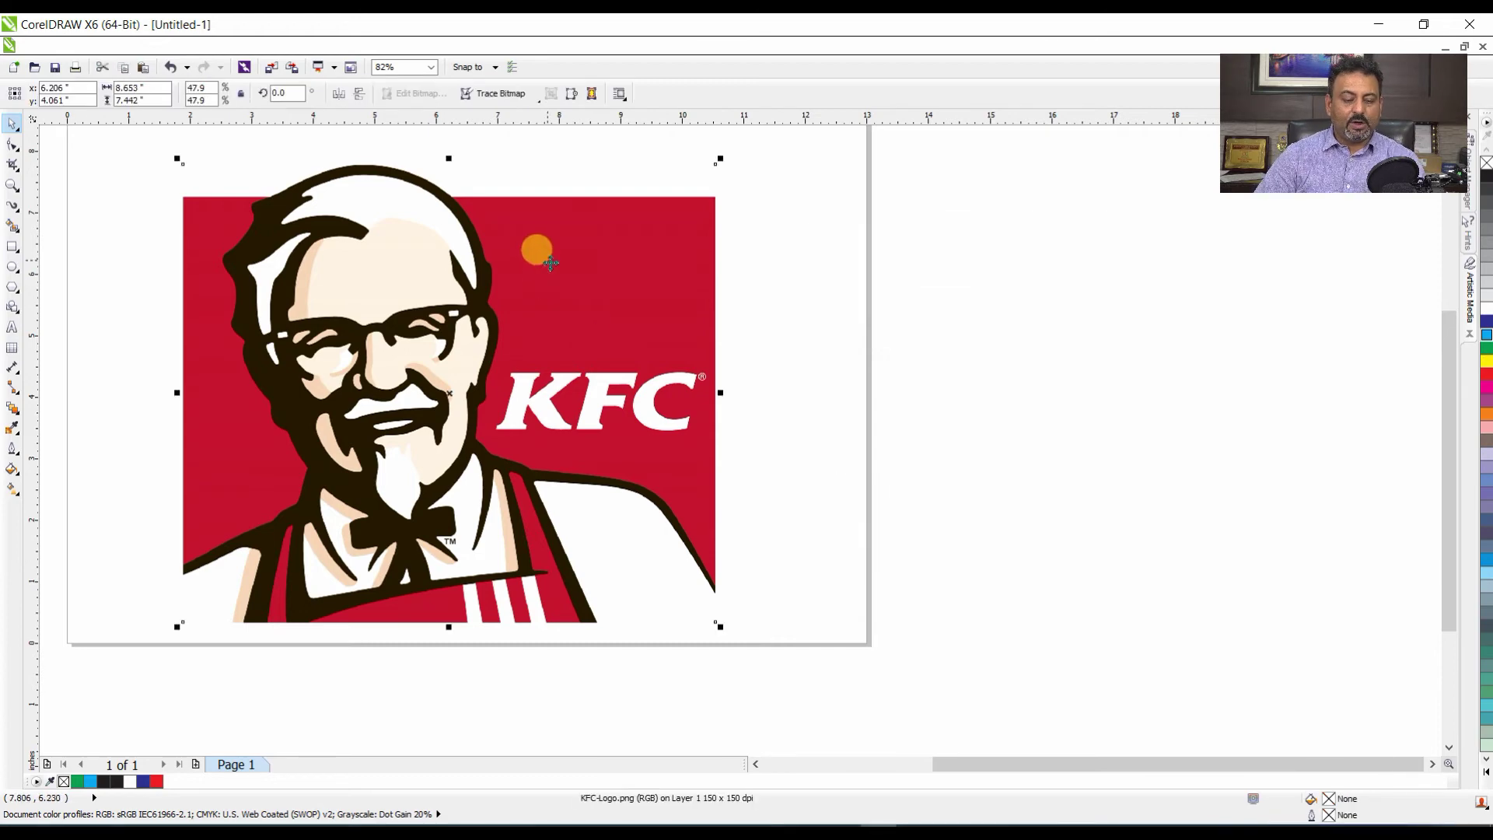
{"action": "left_click_drag", "start_coordinate": [536, 246], "coordinate": [539, 230]}
{"action": "scroll", "coordinate": [544, 237], "scroll_direction": "down", "scroll_amount": 1}
{"action": "mouse_move", "coordinate": [442, 206]}
{"action": "left_mouse_down"}
{"action": "mouse_move", "coordinate": [966, 626]}
{"action": "mouse_move", "coordinate": [950, 620]}
{"action": "left_mouse_up"}
- Trace the KFC bitmap with the Centerline Line drawing type, raising the Detail level above its default
{"action": "left_click", "coordinate": [477, 96]}
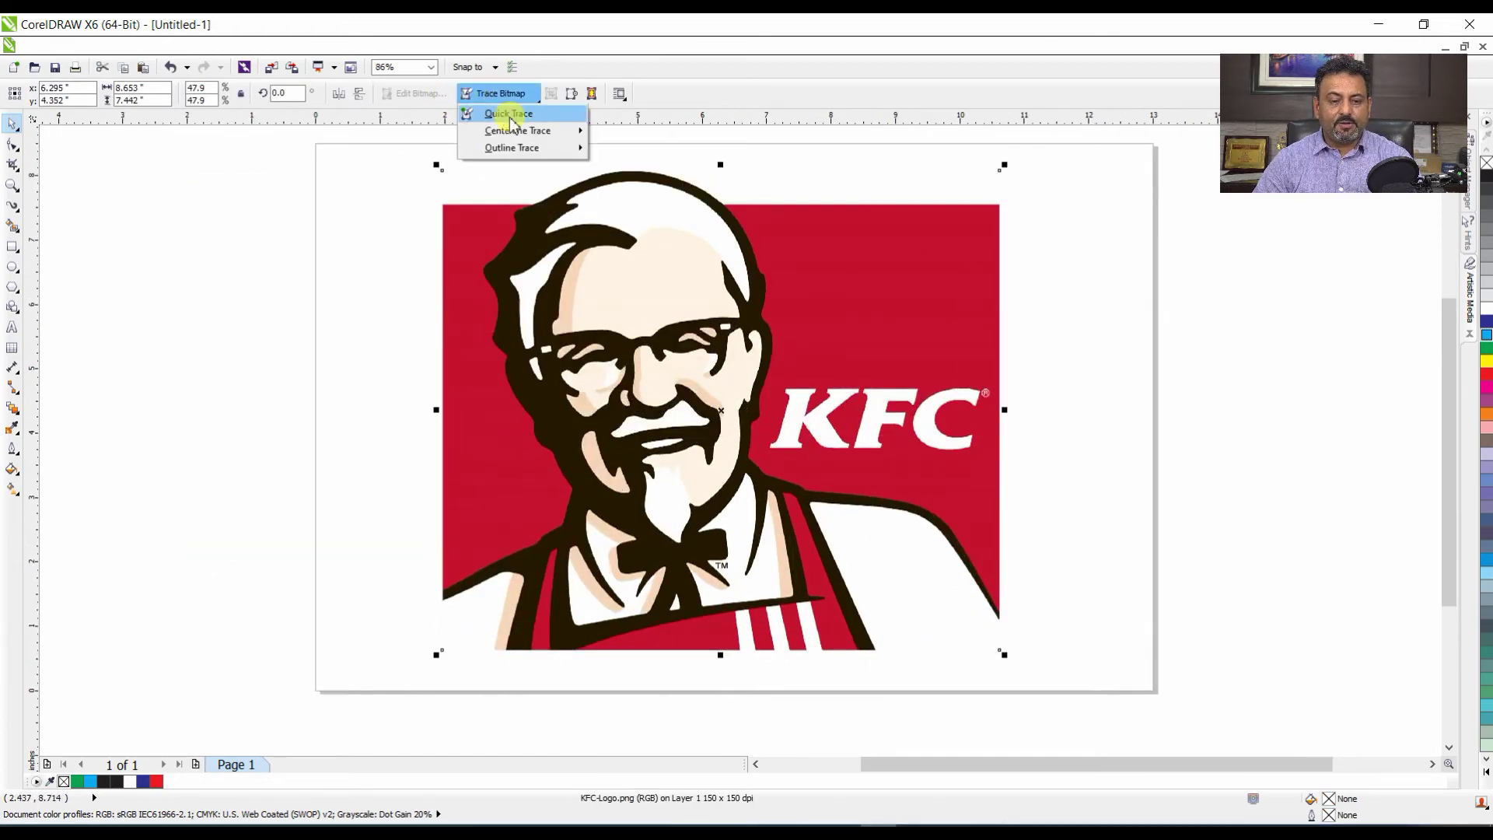
{"action": "mouse_move", "coordinate": [523, 131]}
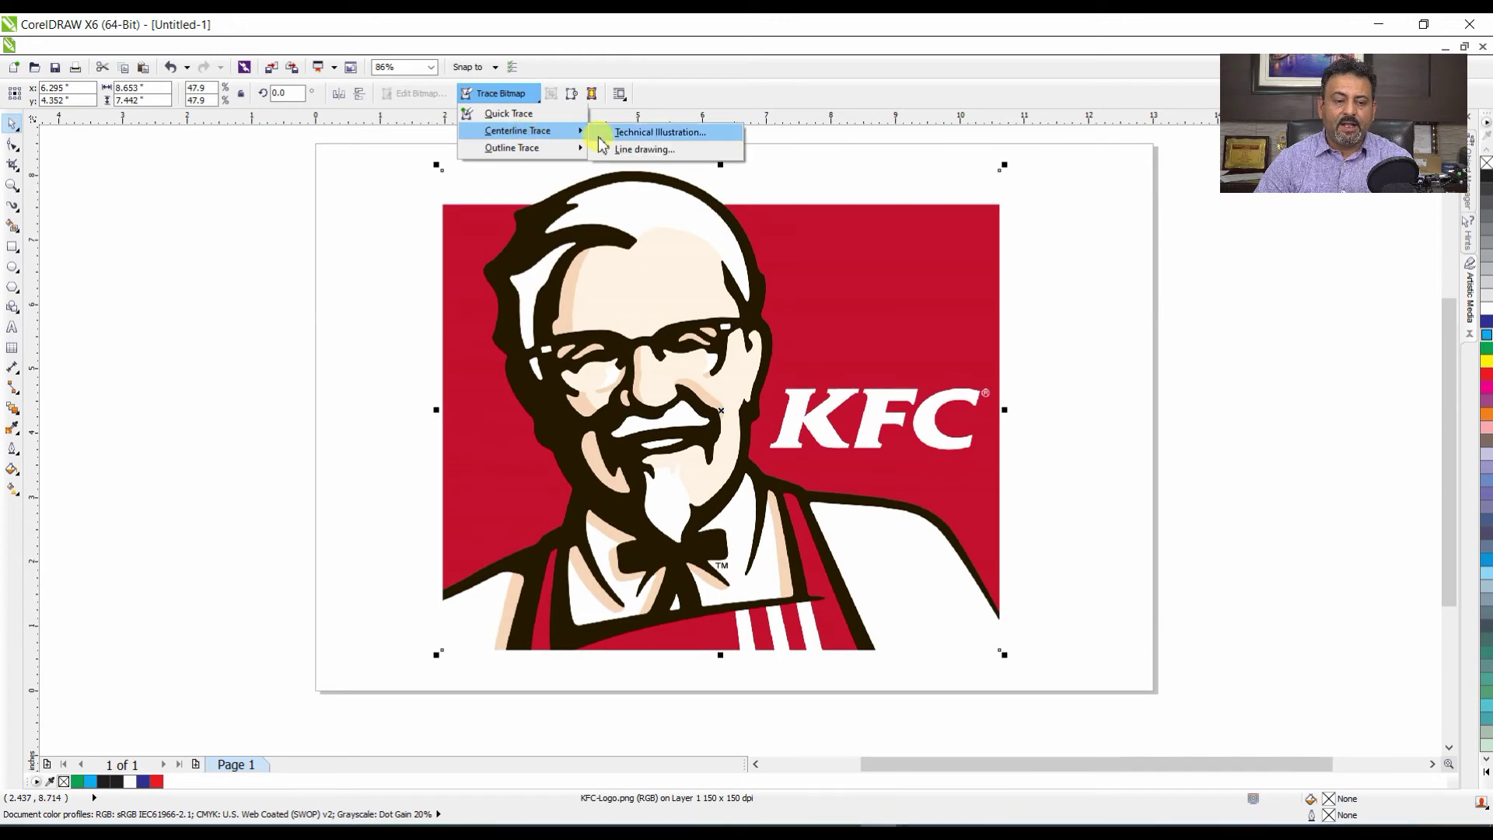
{"action": "left_click", "coordinate": [667, 149]}
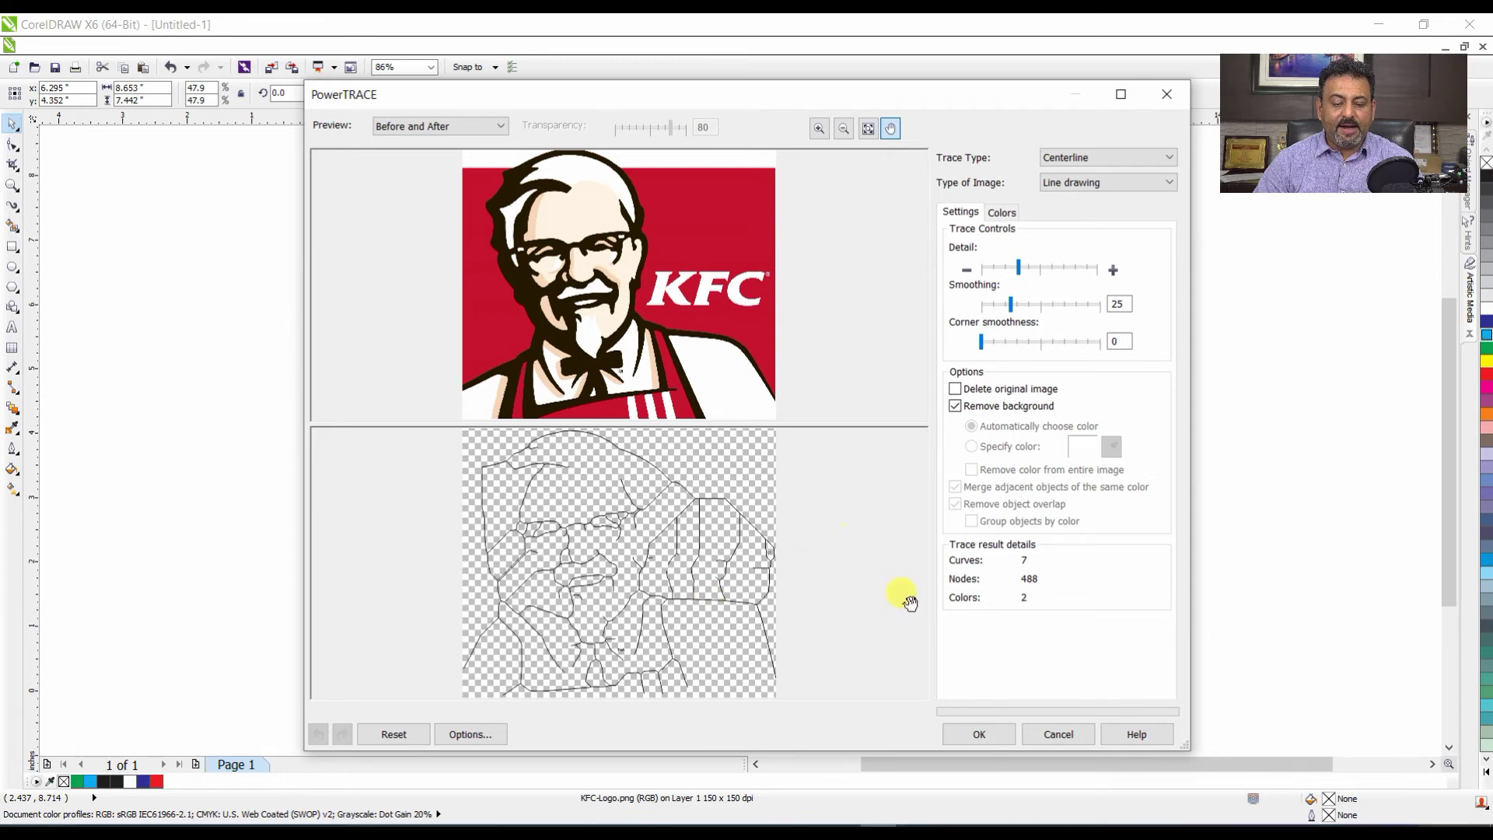
{"action": "left_click_drag", "start_coordinate": [1019, 268], "coordinate": [1060, 268]}
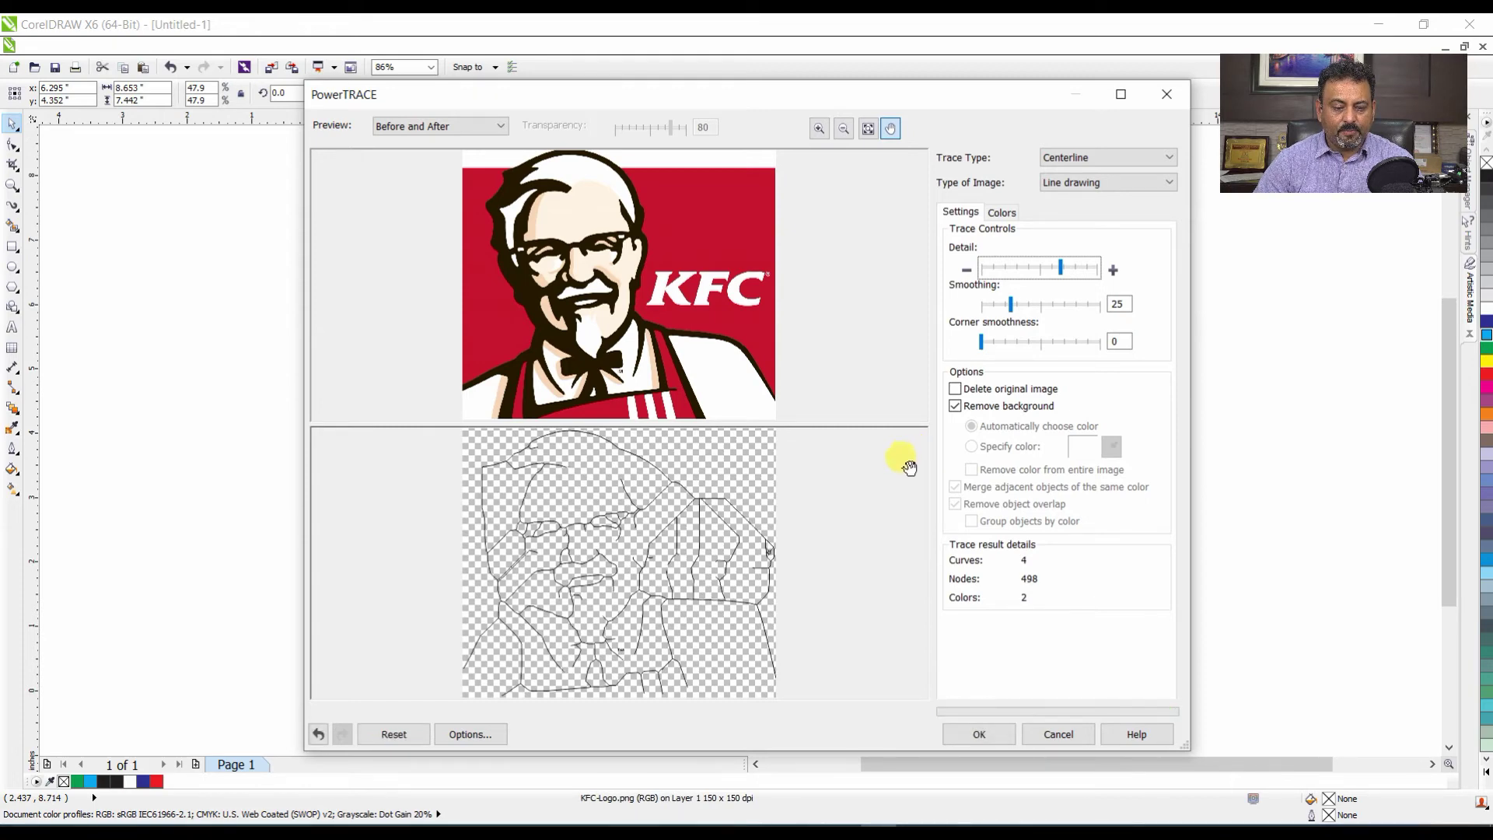
{"action": "left_click", "coordinate": [978, 734]}
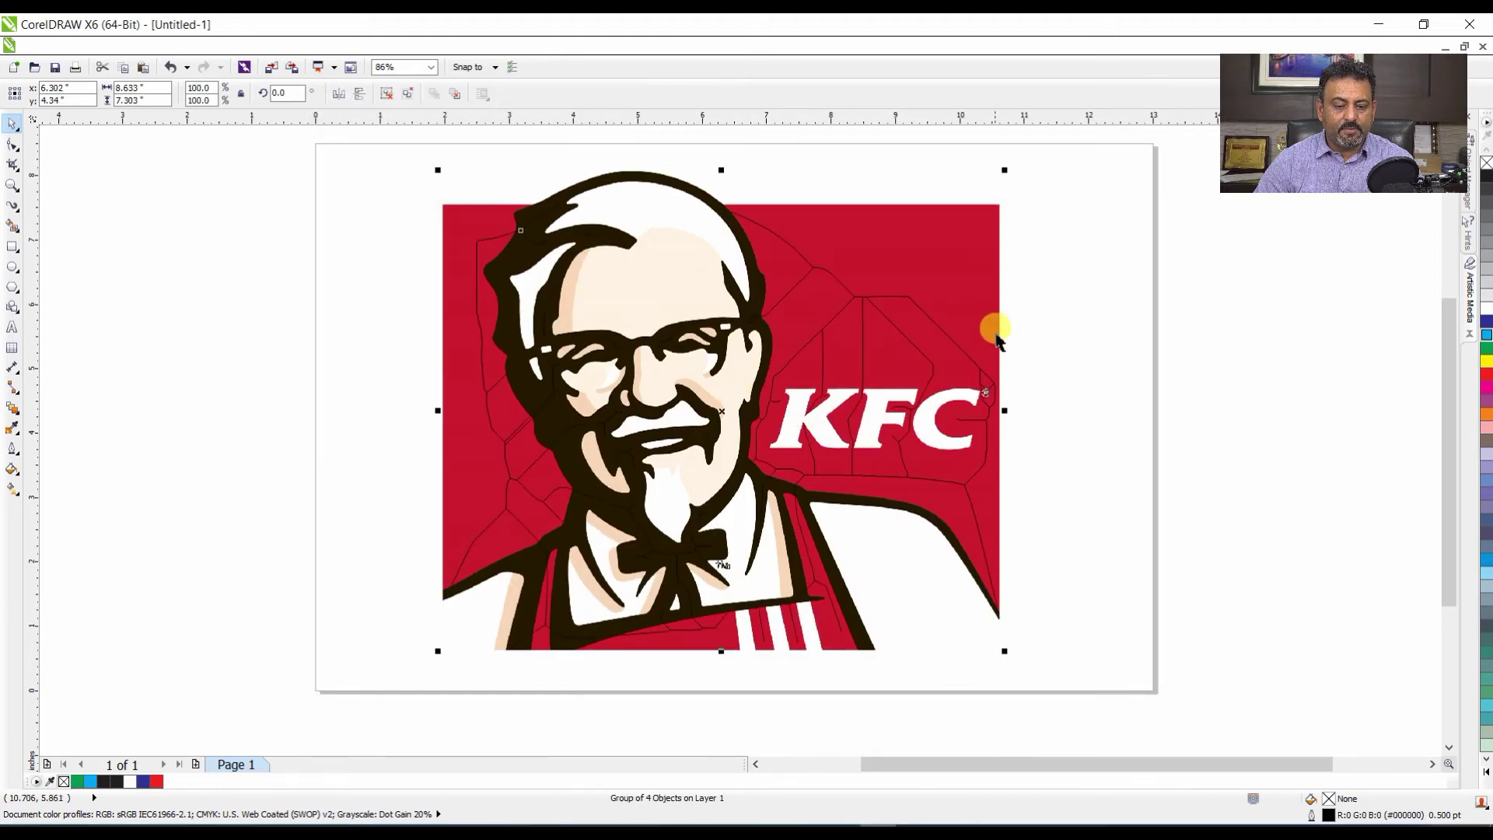
- Move the centerline trace off the bitmap to inspect its lines, ending at about X 12.02 and Y 5.45 inches, and delete it
{"action": "key", "text": "Escape"}
{"action": "left_click", "coordinate": [497, 383]}
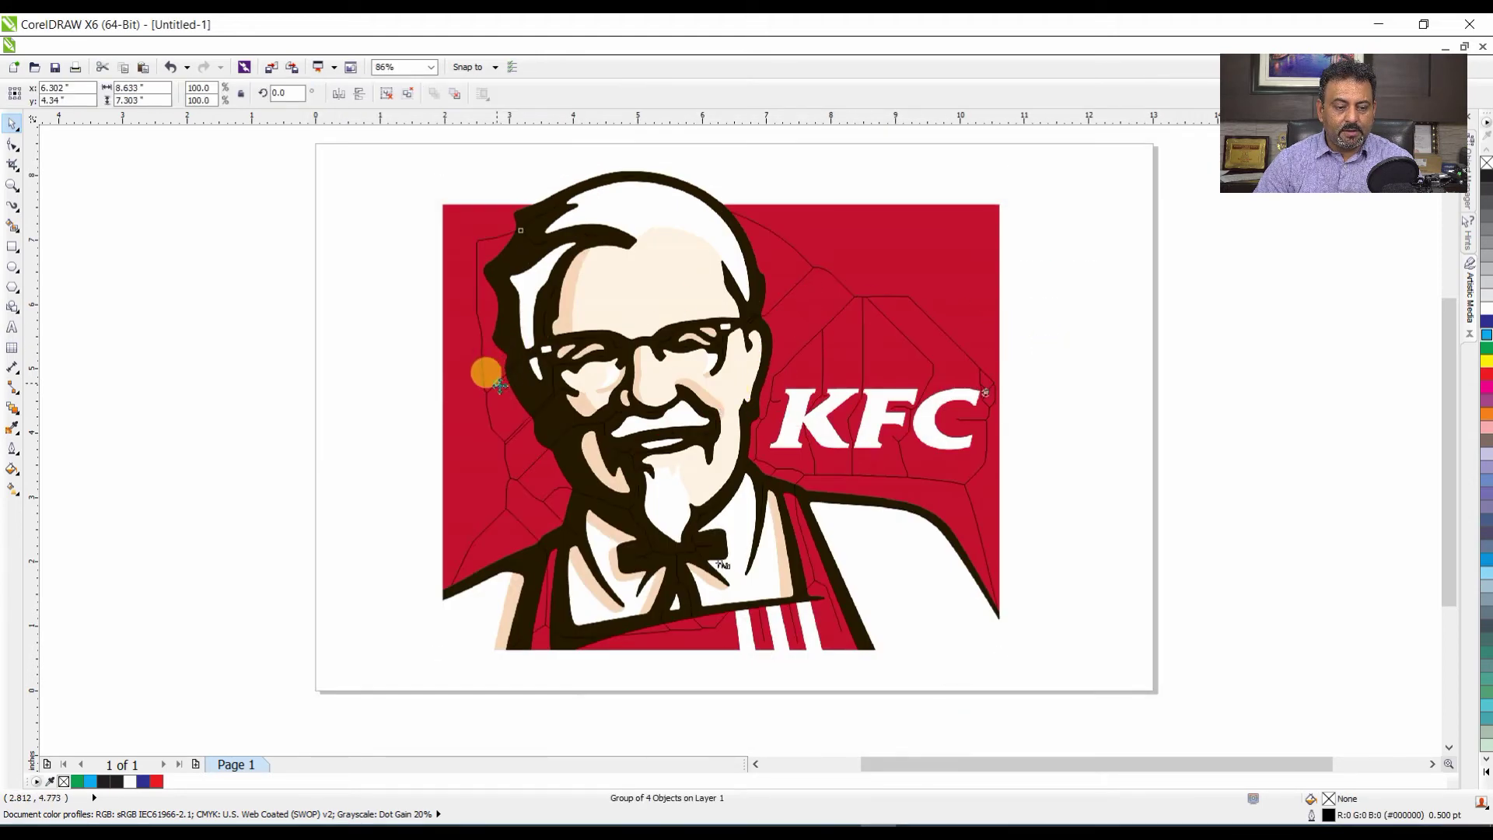
{"action": "left_click_drag", "start_coordinate": [714, 379], "coordinate": [940, 334]}
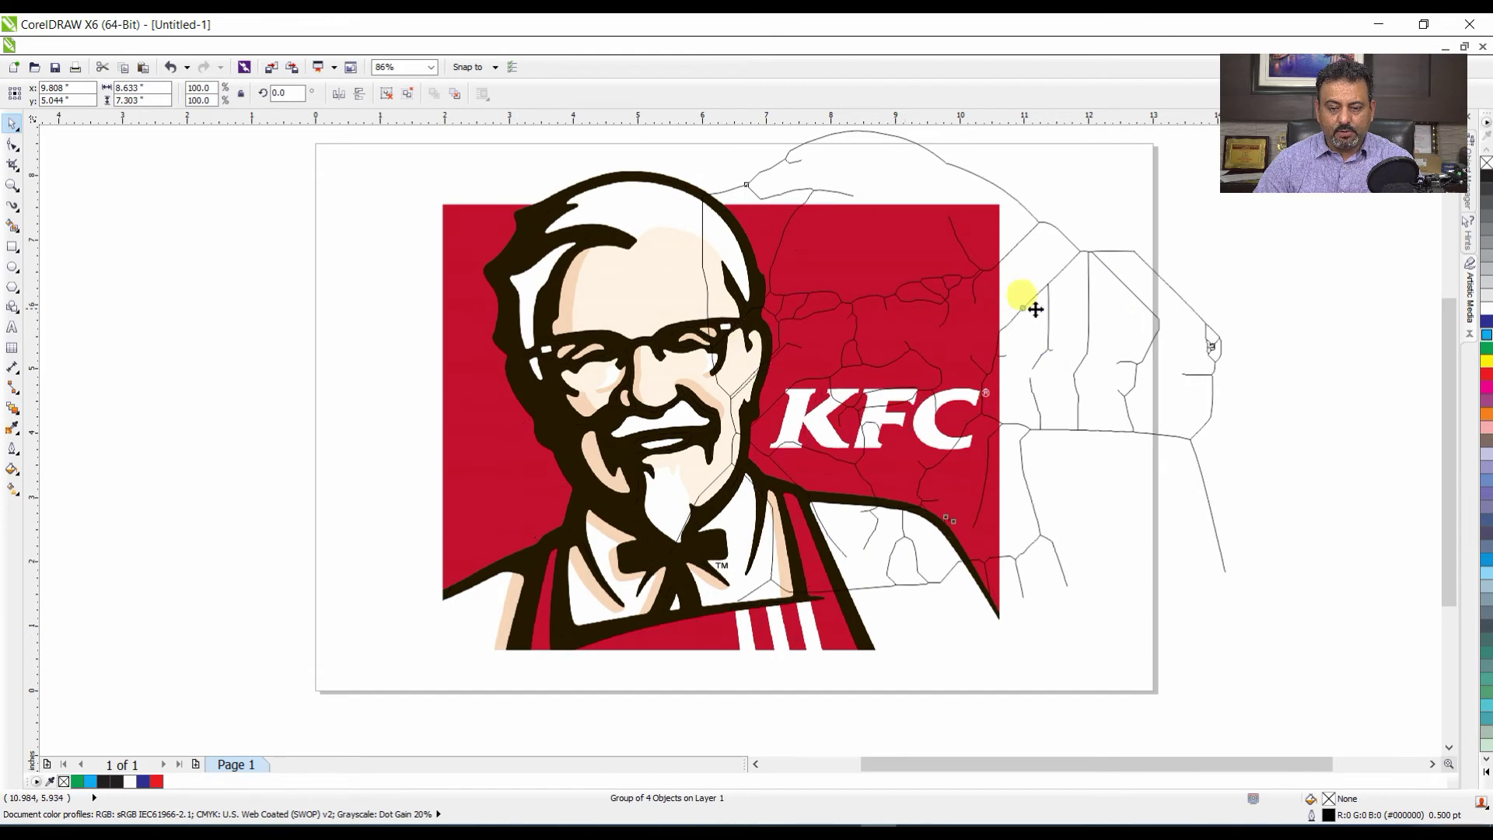
{"action": "mouse_move", "coordinate": [1035, 309]}
{"action": "left_mouse_down"}
{"action": "mouse_move", "coordinate": [1190, 306]}
{"action": "mouse_move", "coordinate": [1175, 283]}
{"action": "left_mouse_up"}
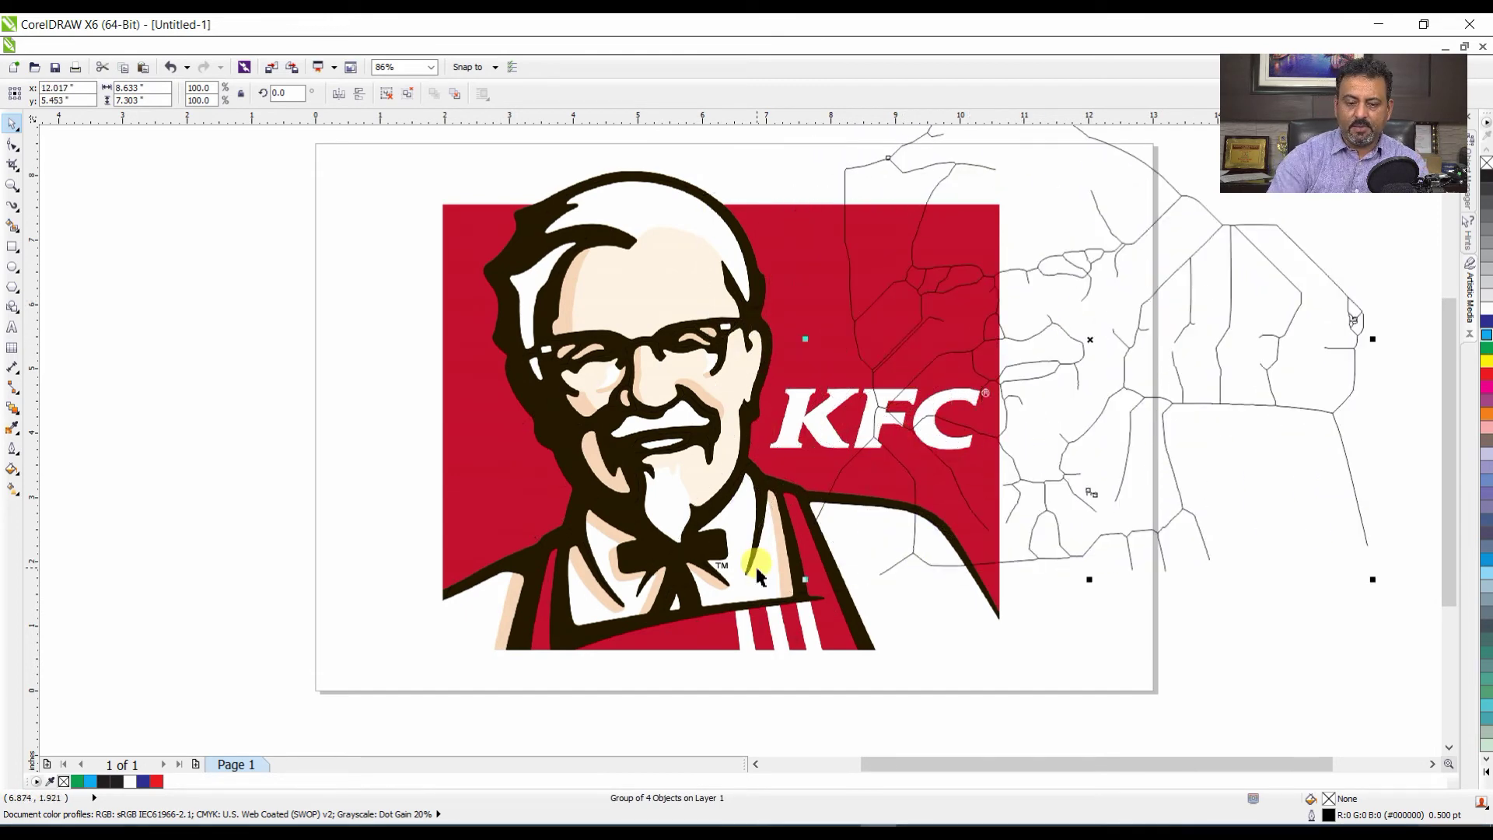
{"action": "key", "text": "Delete"}
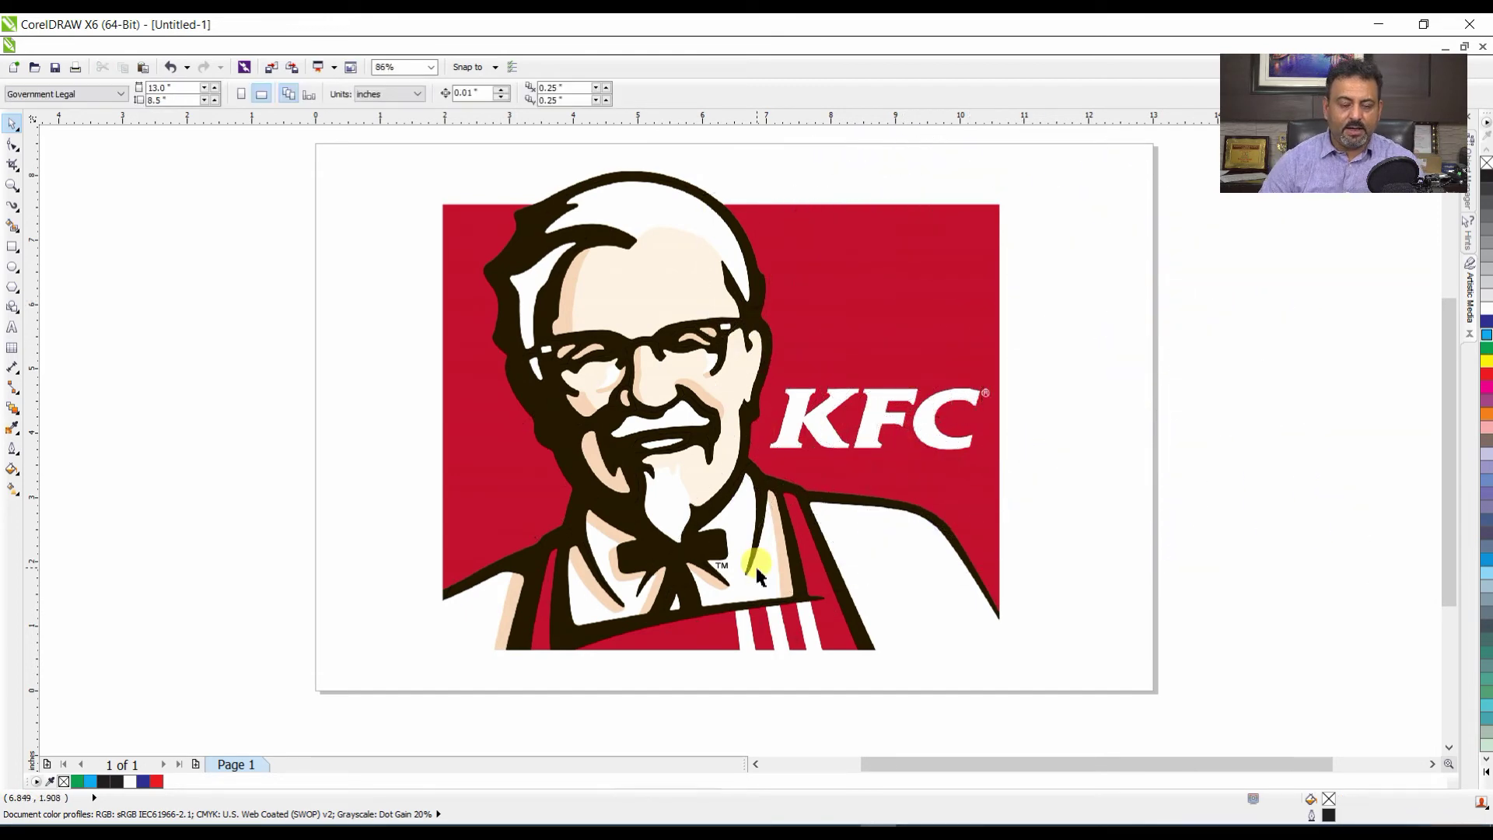
- Open a Centerline Technical Illustration trace of the KFC bitmap, switch its Trace Type to Outline with Line art, and apply it
{"action": "left_click", "coordinate": [694, 476]}
{"action": "left_click", "coordinate": [497, 93]}
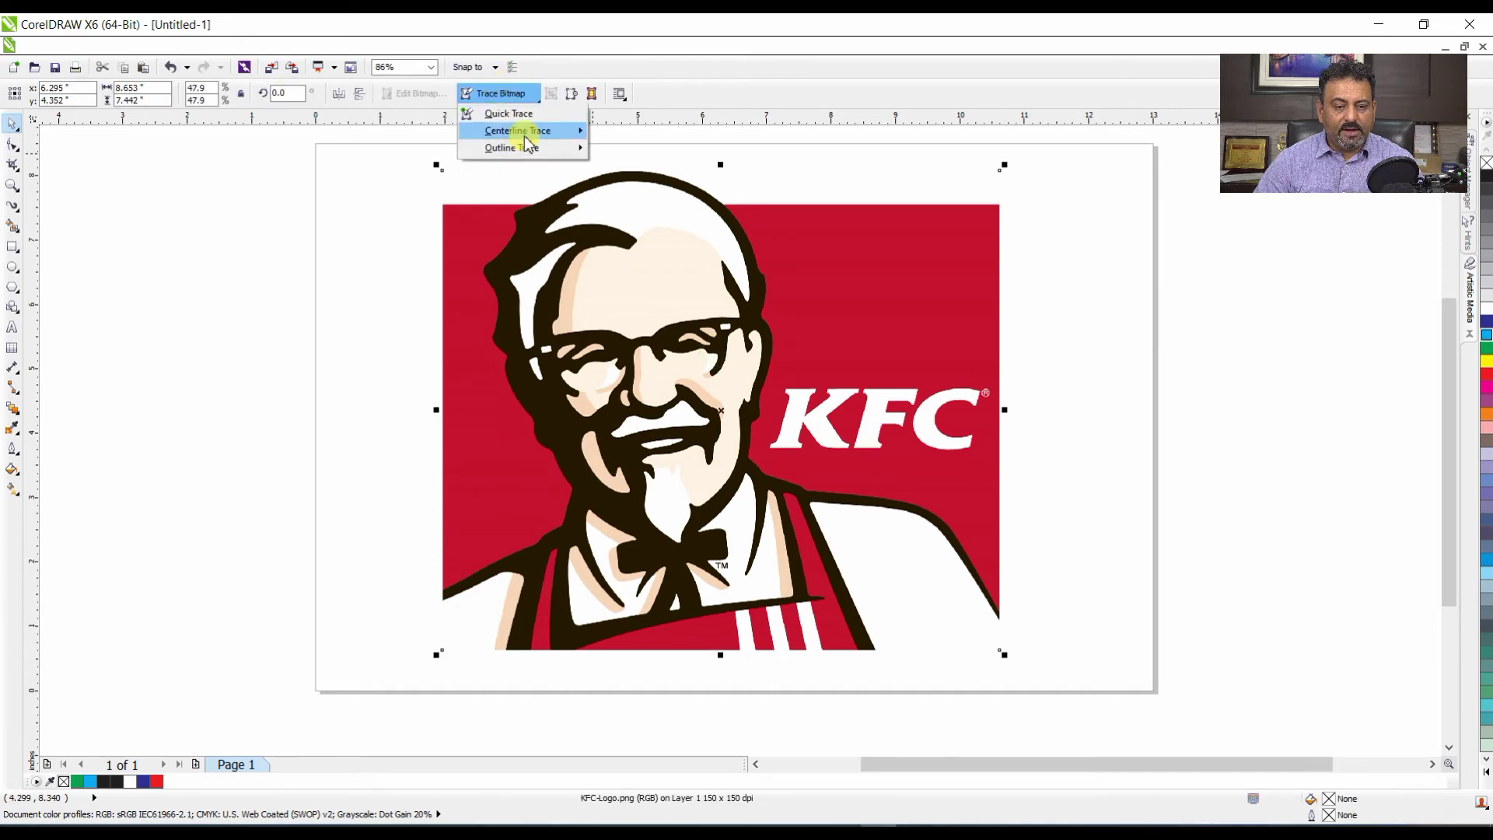
{"action": "mouse_move", "coordinate": [526, 134]}
{"action": "left_click", "coordinate": [659, 134]}
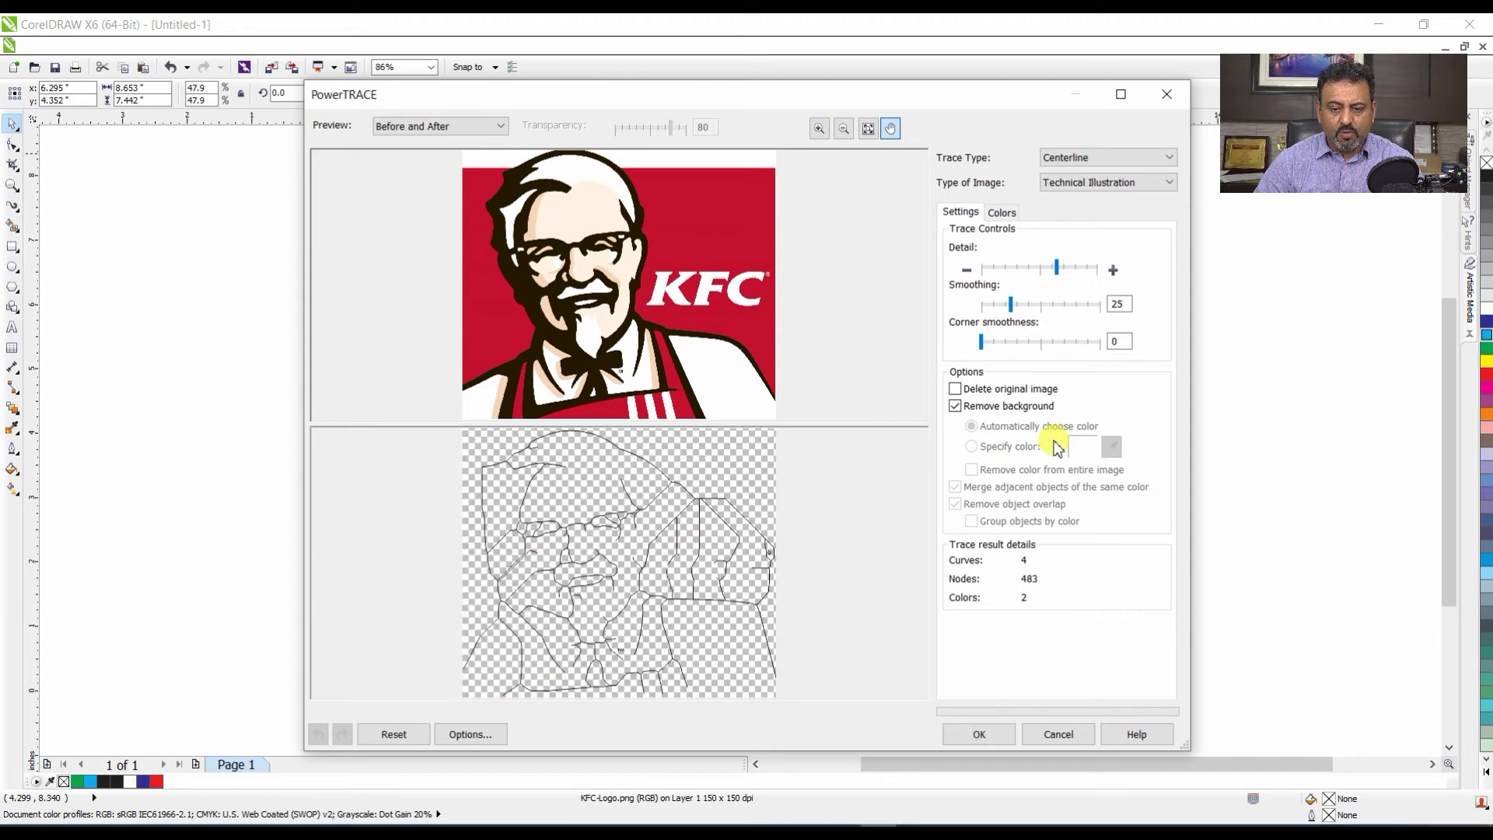
{"action": "left_click", "coordinate": [1104, 157]}
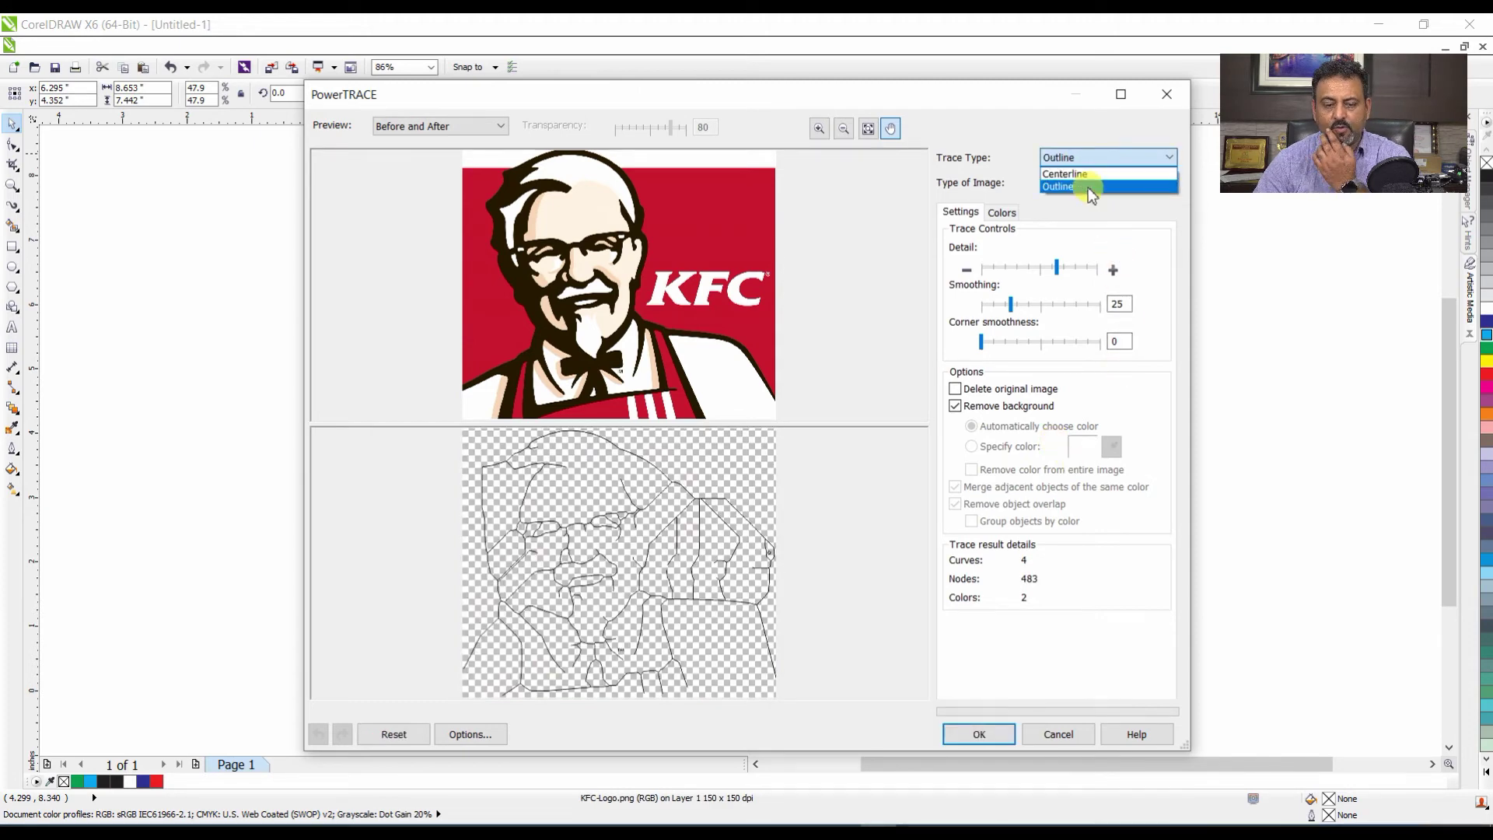
{"action": "left_click", "coordinate": [1096, 178]}
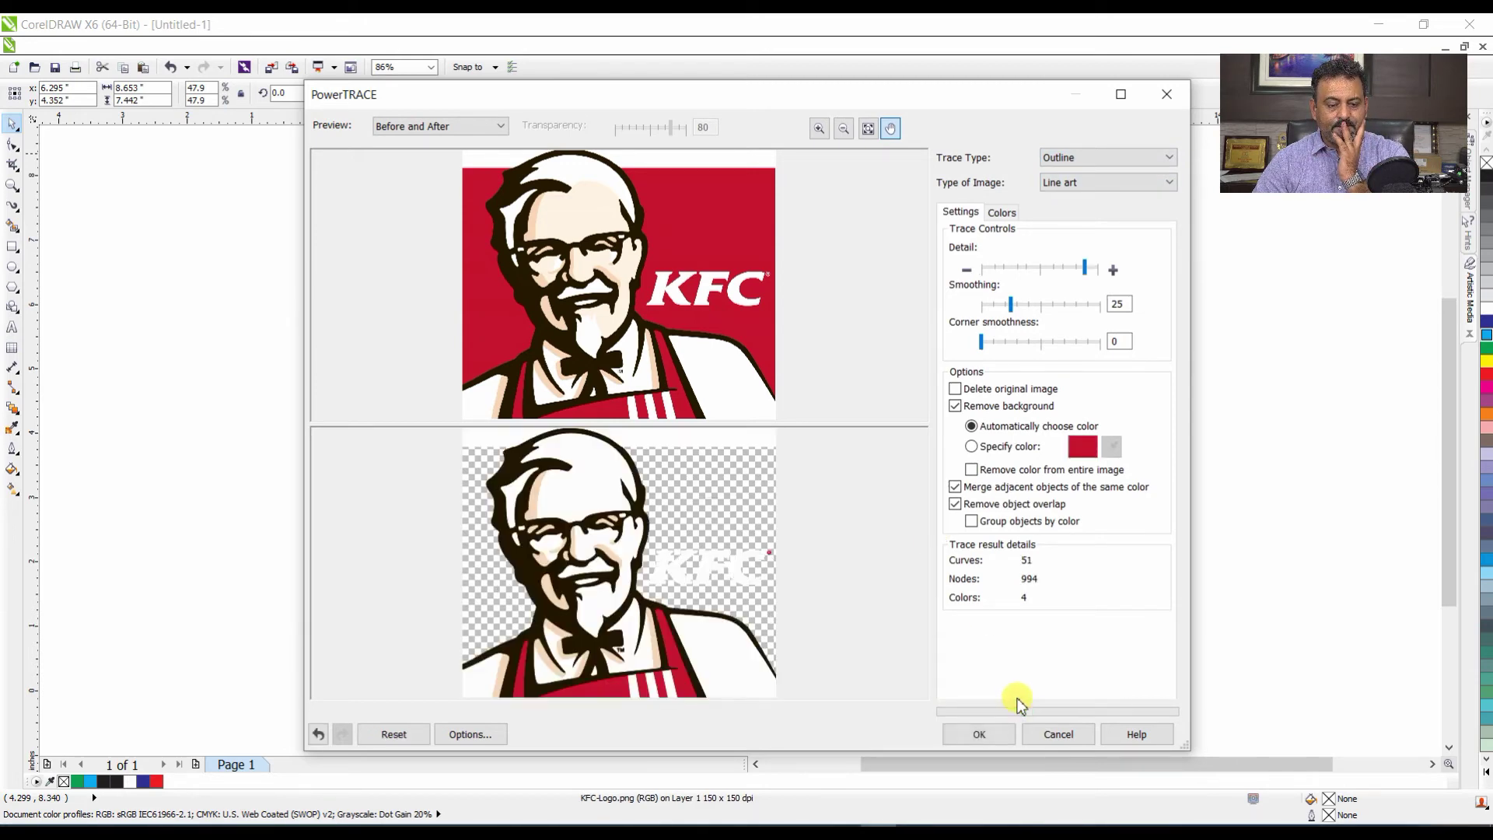
{"action": "left_click", "coordinate": [981, 734]}
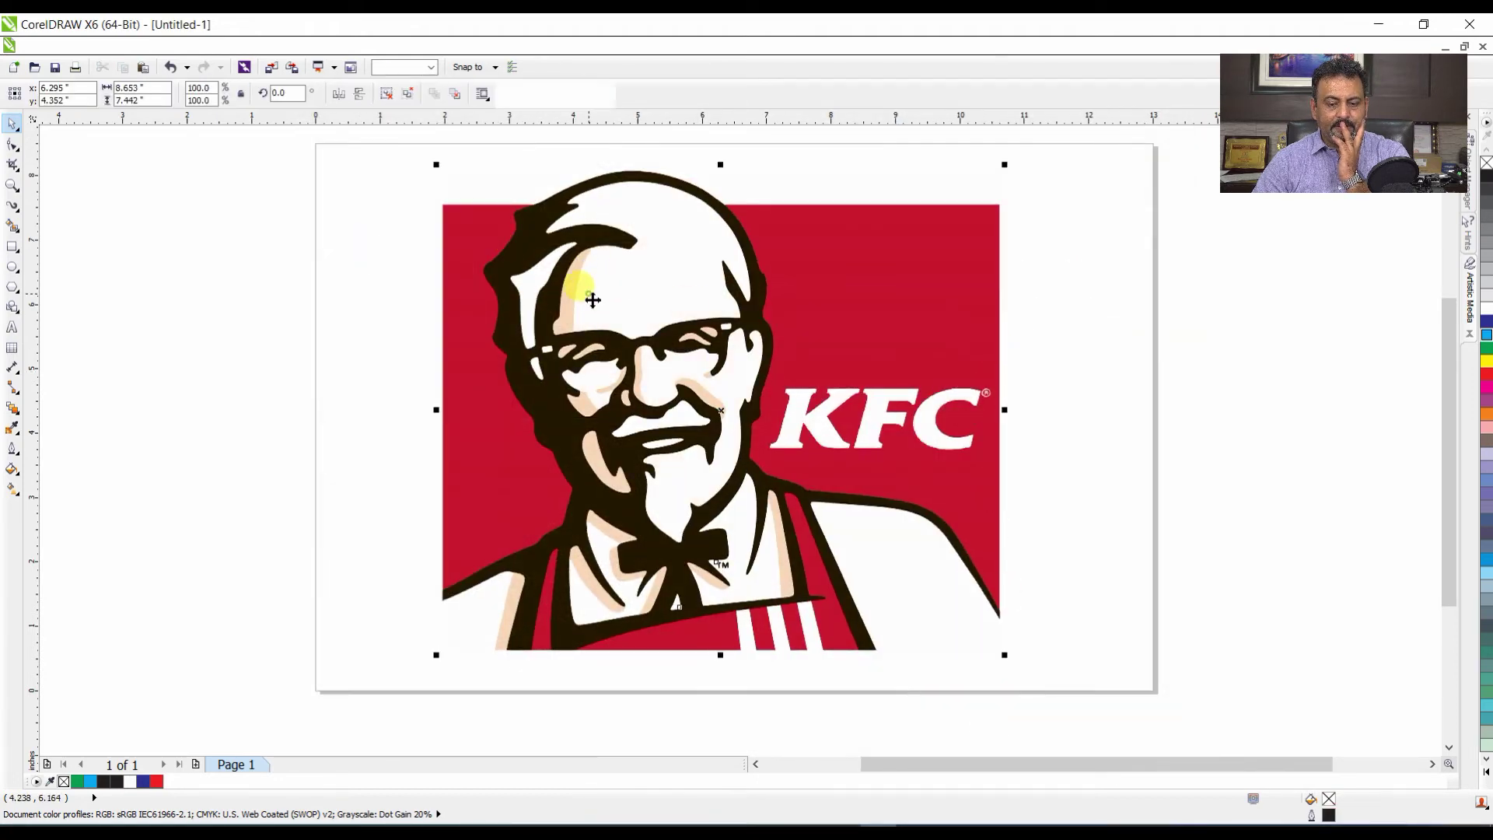
- Move the Line art outline trace off the KFC bitmap to about X 15.56 and Y 4.46 inches, and delete it
{"action": "mouse_move", "coordinate": [618, 315]}
{"action": "left_mouse_down"}
{"action": "mouse_move", "coordinate": [1150, 375]}
{"action": "mouse_move", "coordinate": [1218, 319]}
{"action": "left_mouse_up"}
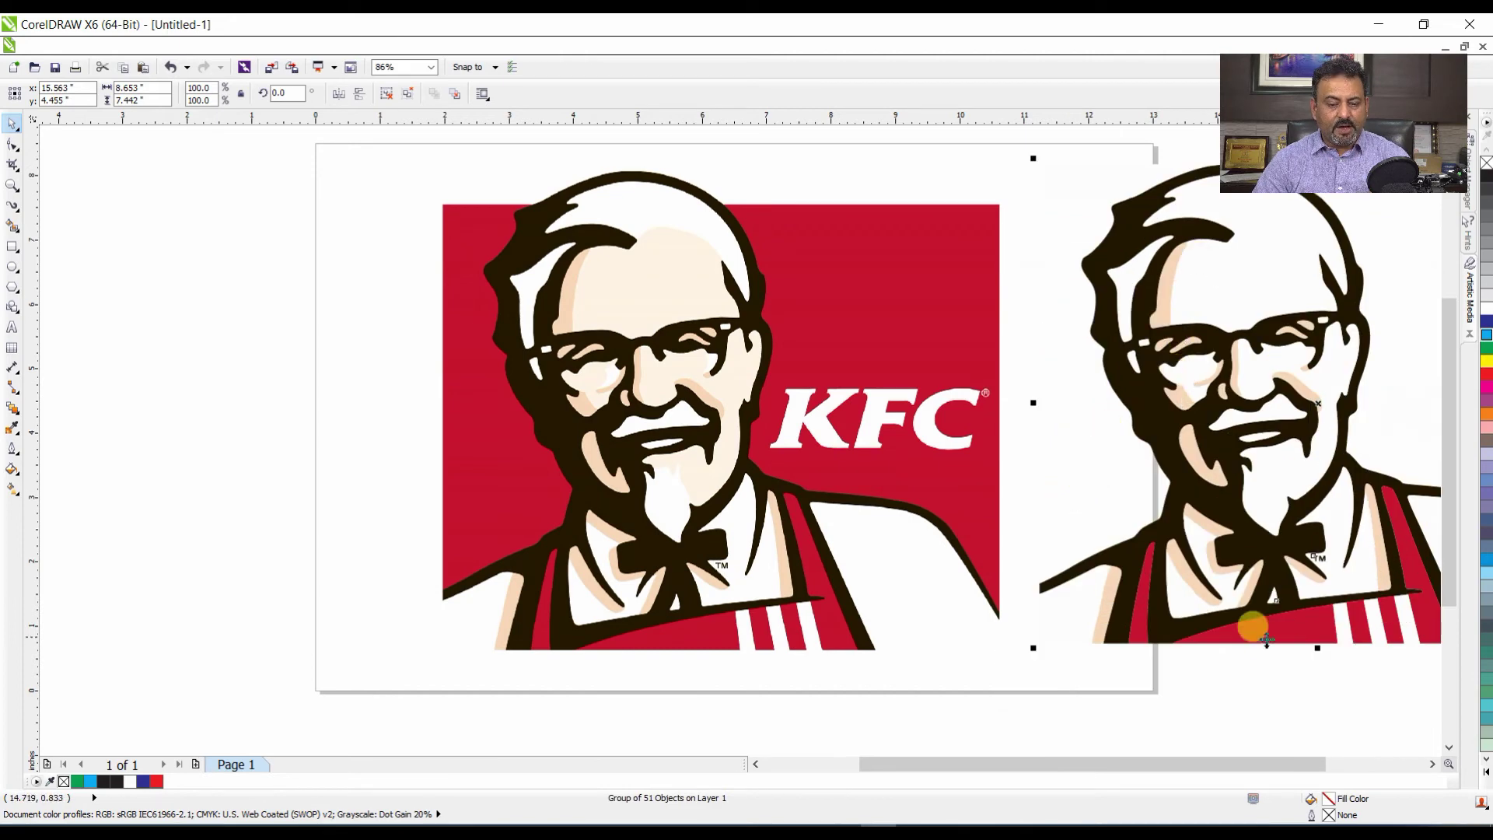
{"action": "left_click", "coordinate": [1237, 699]}
{"action": "left_click", "coordinate": [1274, 530]}
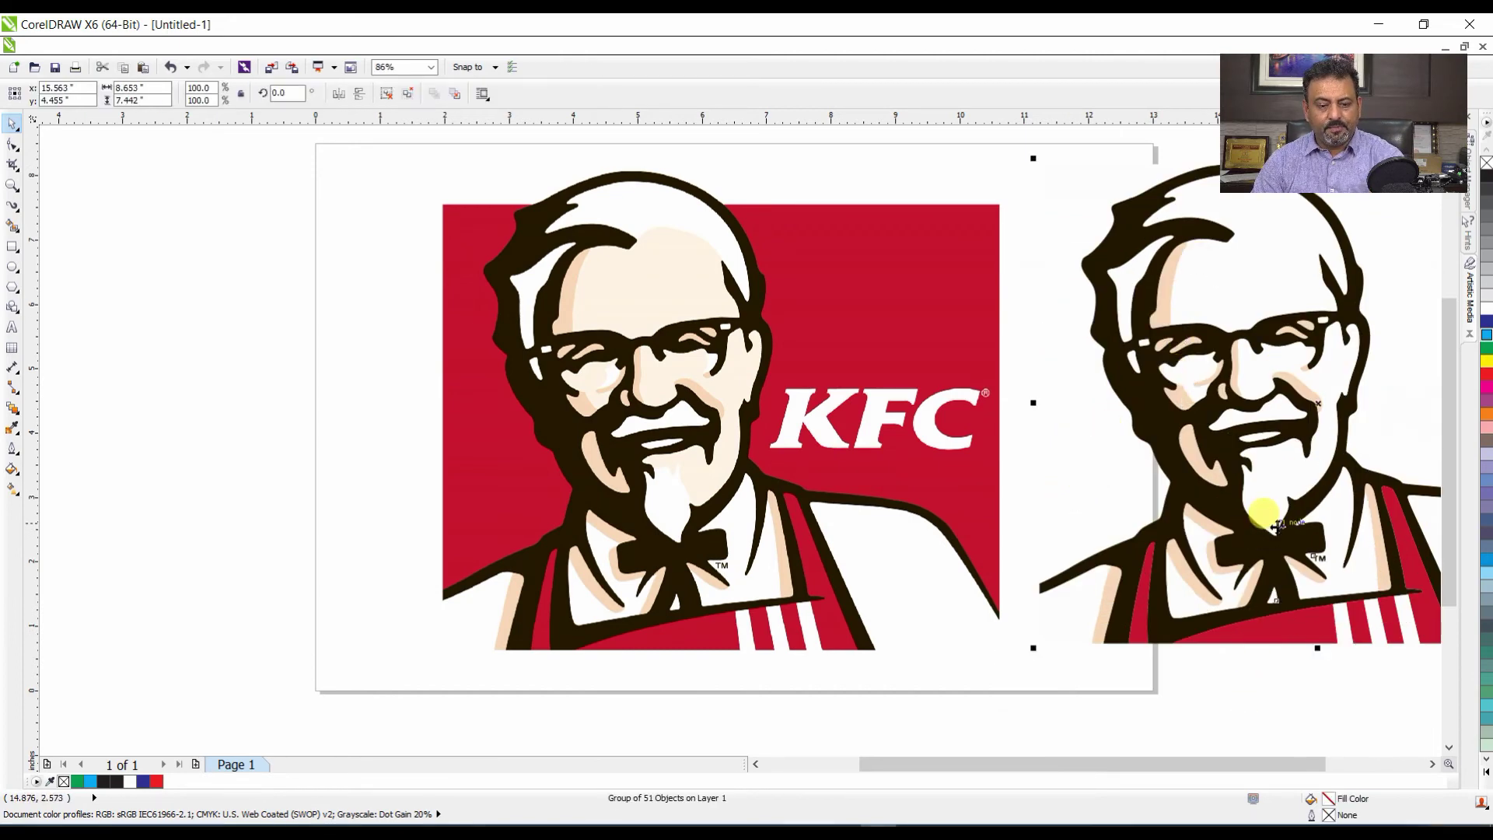
{"action": "key", "text": "Delete"}
- Trace the KFC bitmap with the Outline High Quality Image type, trying a medium Detail level before applying it at maximum
{"action": "left_click", "coordinate": [542, 227]}
{"action": "left_click", "coordinate": [506, 96]}
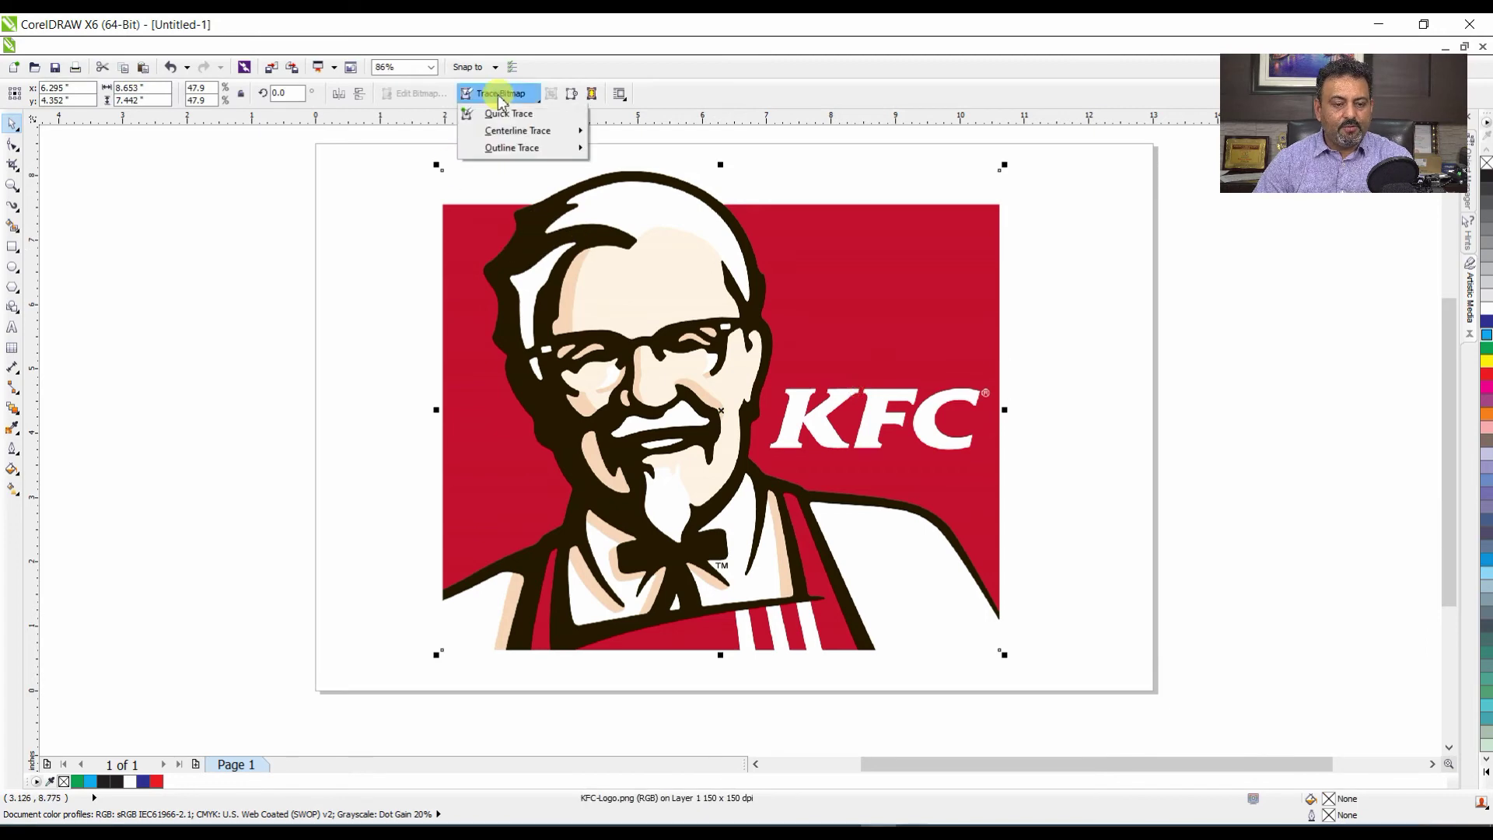
{"action": "mouse_move", "coordinate": [524, 154]}
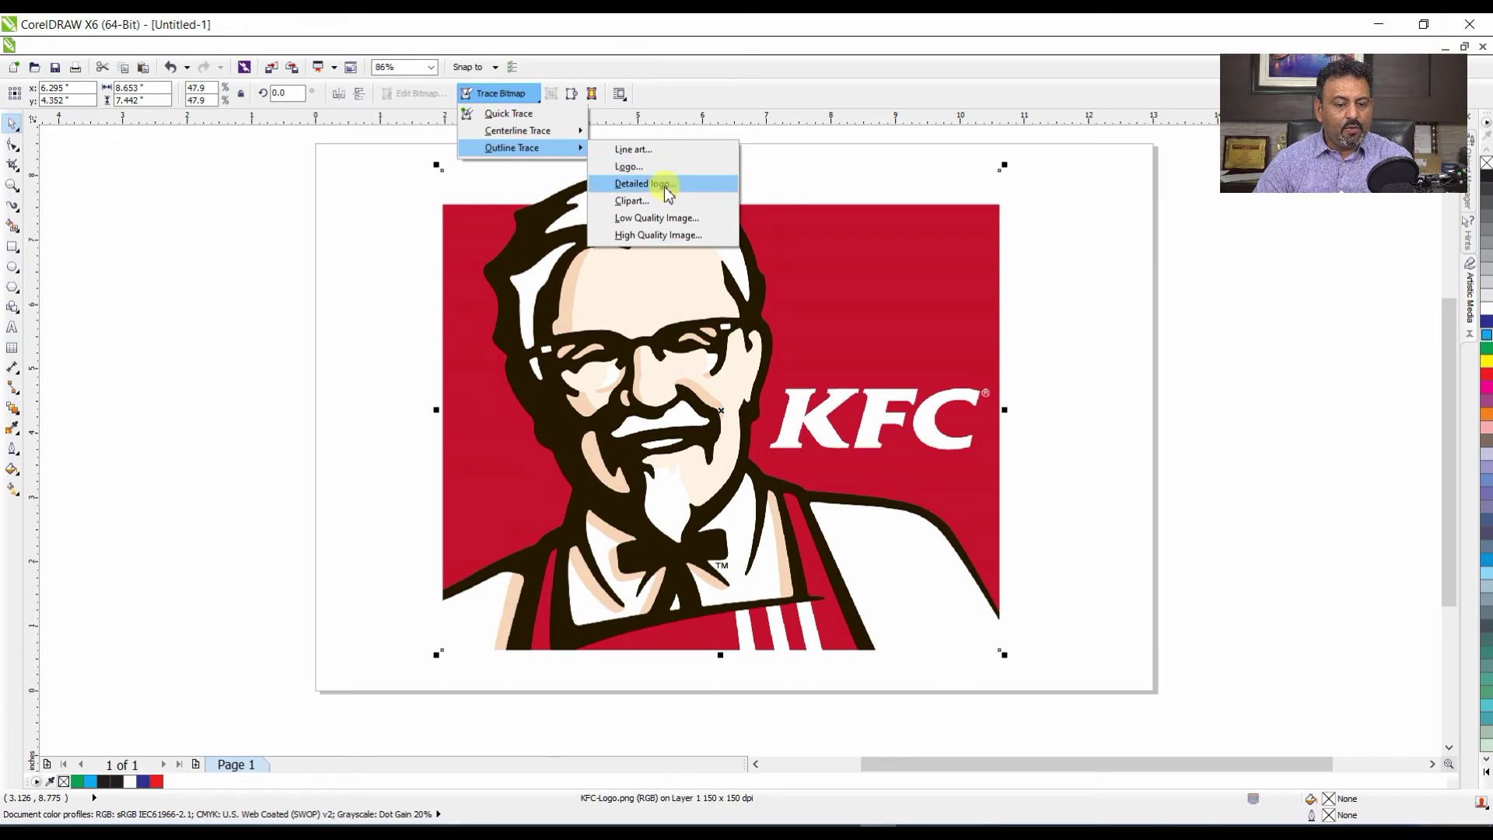
{"action": "left_click", "coordinate": [684, 234]}
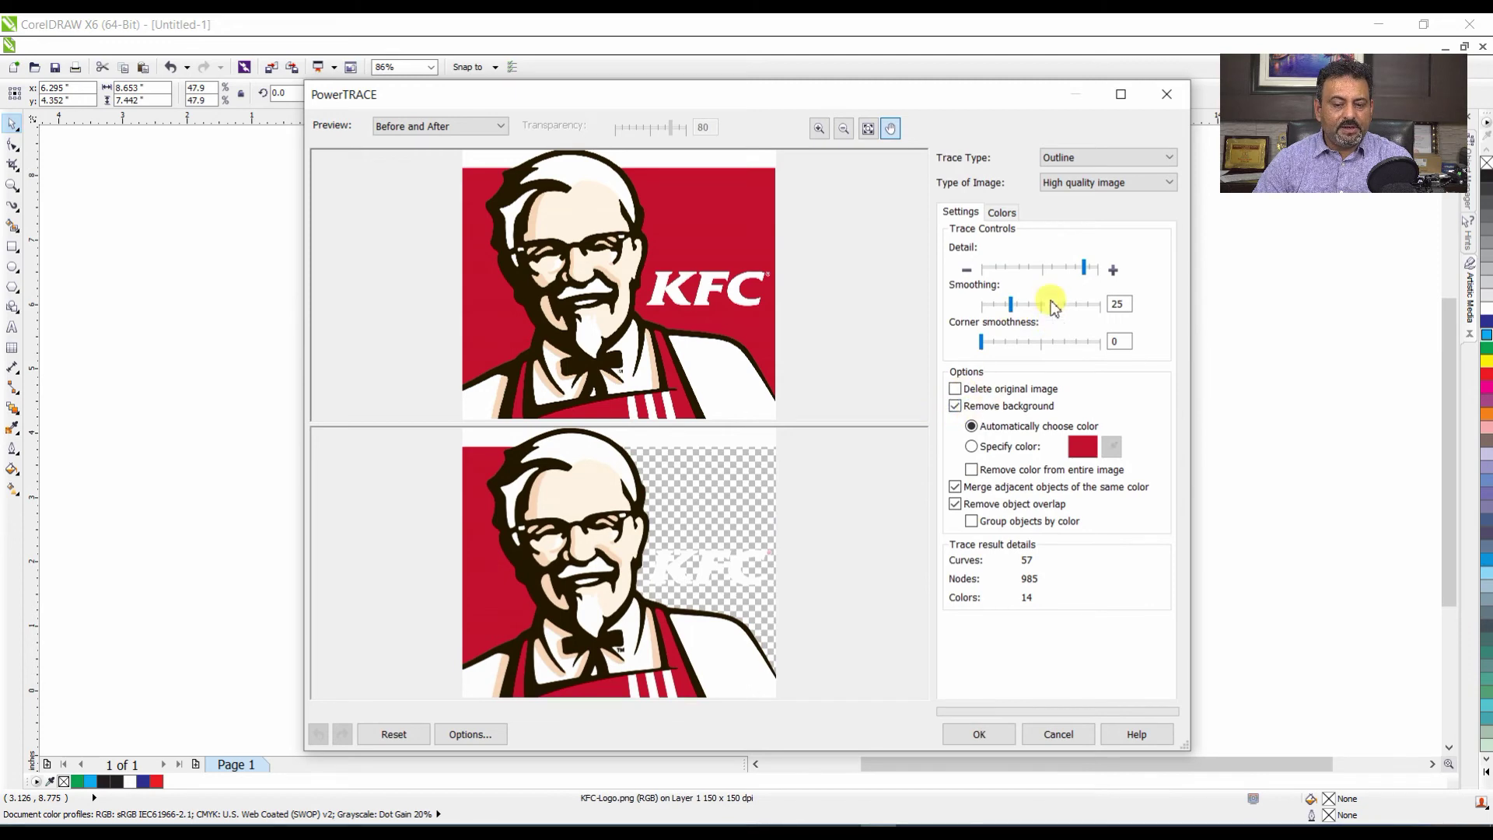
{"action": "left_click", "coordinate": [1048, 268]}
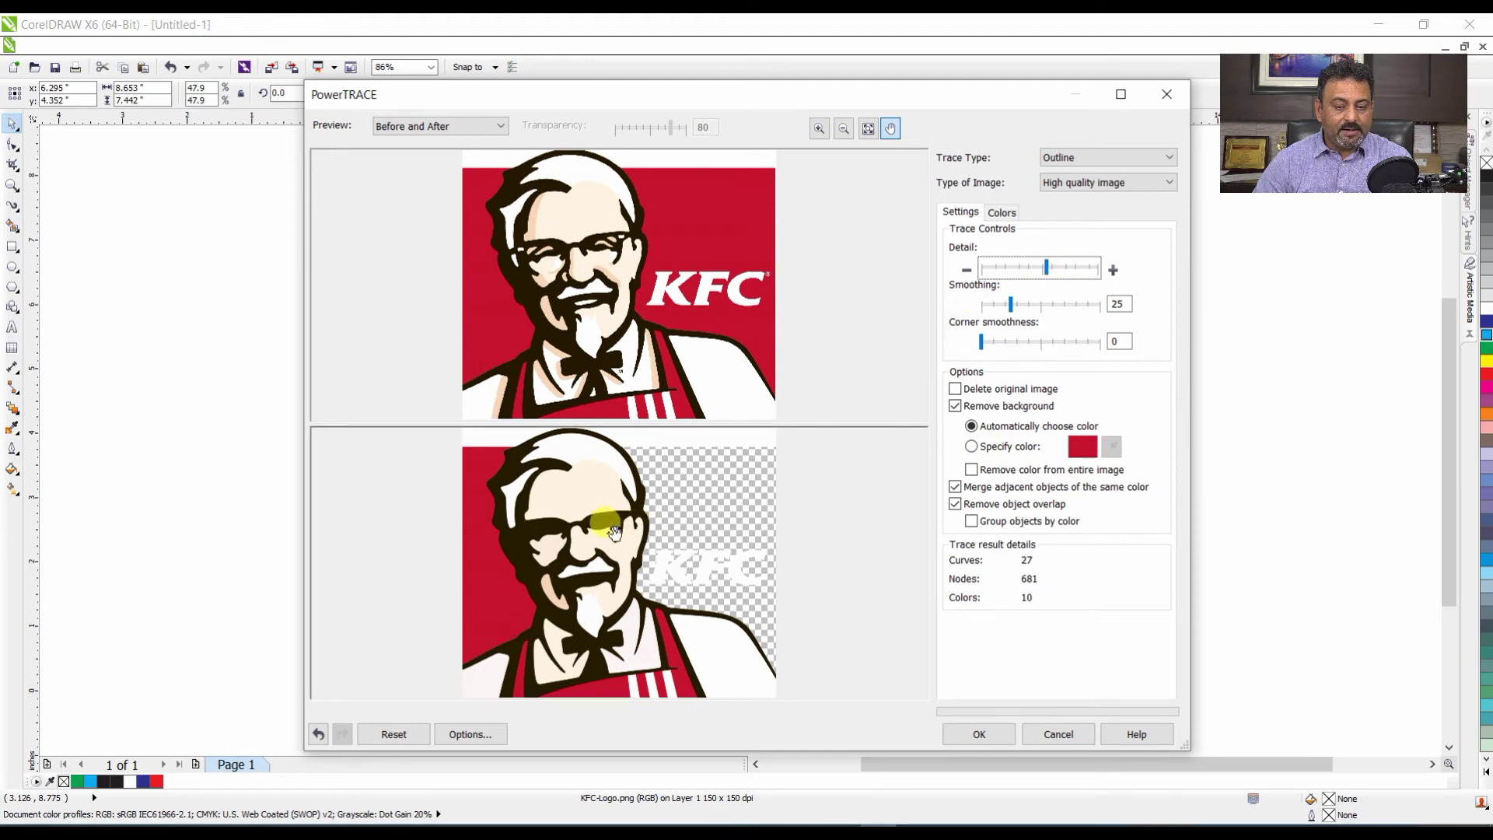
{"action": "left_click", "coordinate": [1079, 269]}
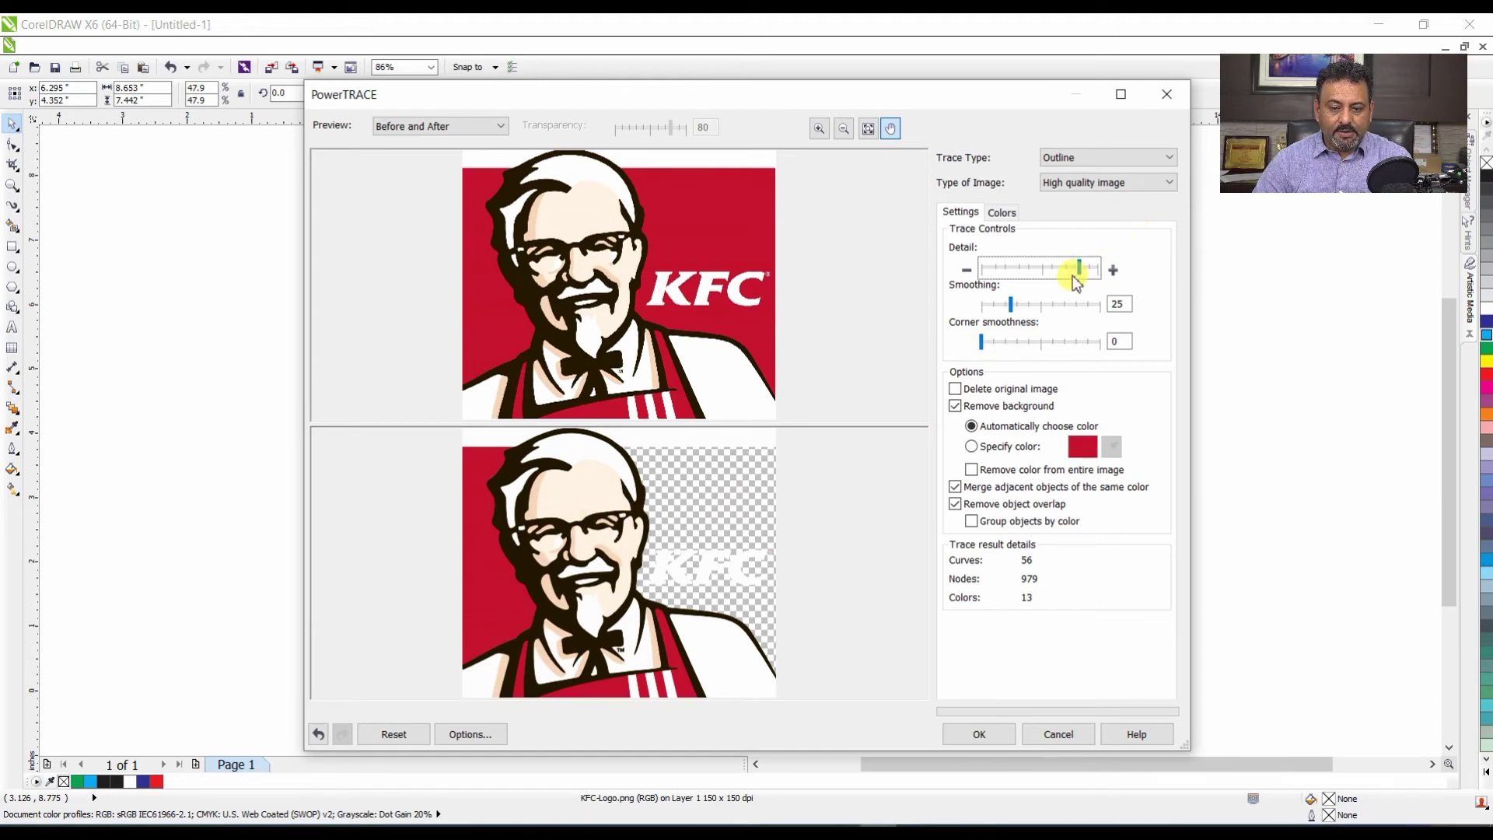
{"action": "left_click_drag", "start_coordinate": [1080, 270], "coordinate": [1105, 270]}
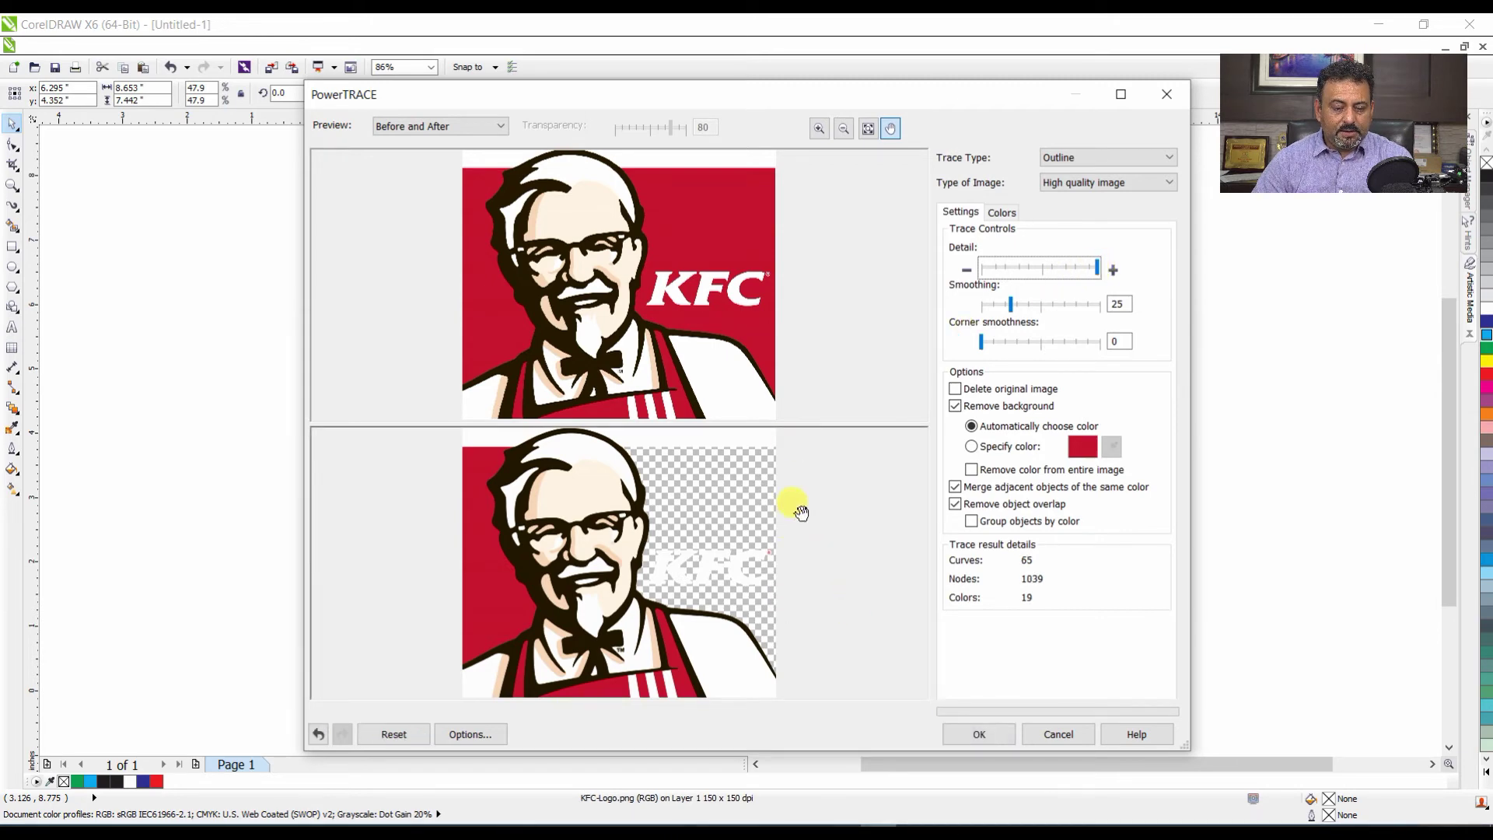
{"action": "left_click", "coordinate": [981, 733]}
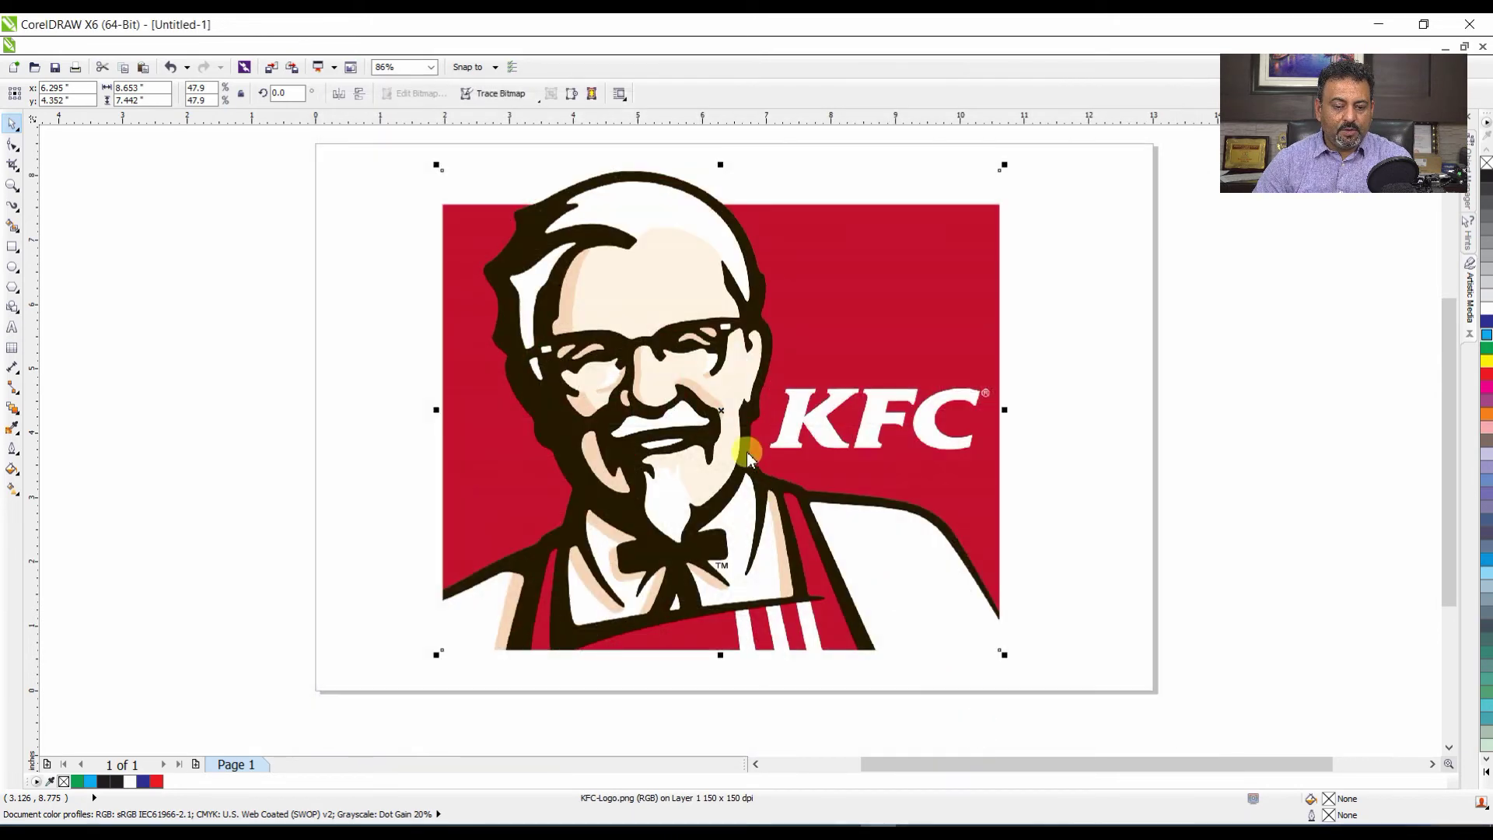
- Move the high quality trace beside the KFC bitmap for comparison, and delete both the trace and the original bitmap
{"action": "mouse_move", "coordinate": [619, 349]}
{"action": "left_mouse_down"}
{"action": "mouse_move", "coordinate": [1053, 376]}
{"action": "mouse_move", "coordinate": [1178, 420]}
{"action": "left_mouse_up"}
{"action": "left_click", "coordinate": [1023, 393]}
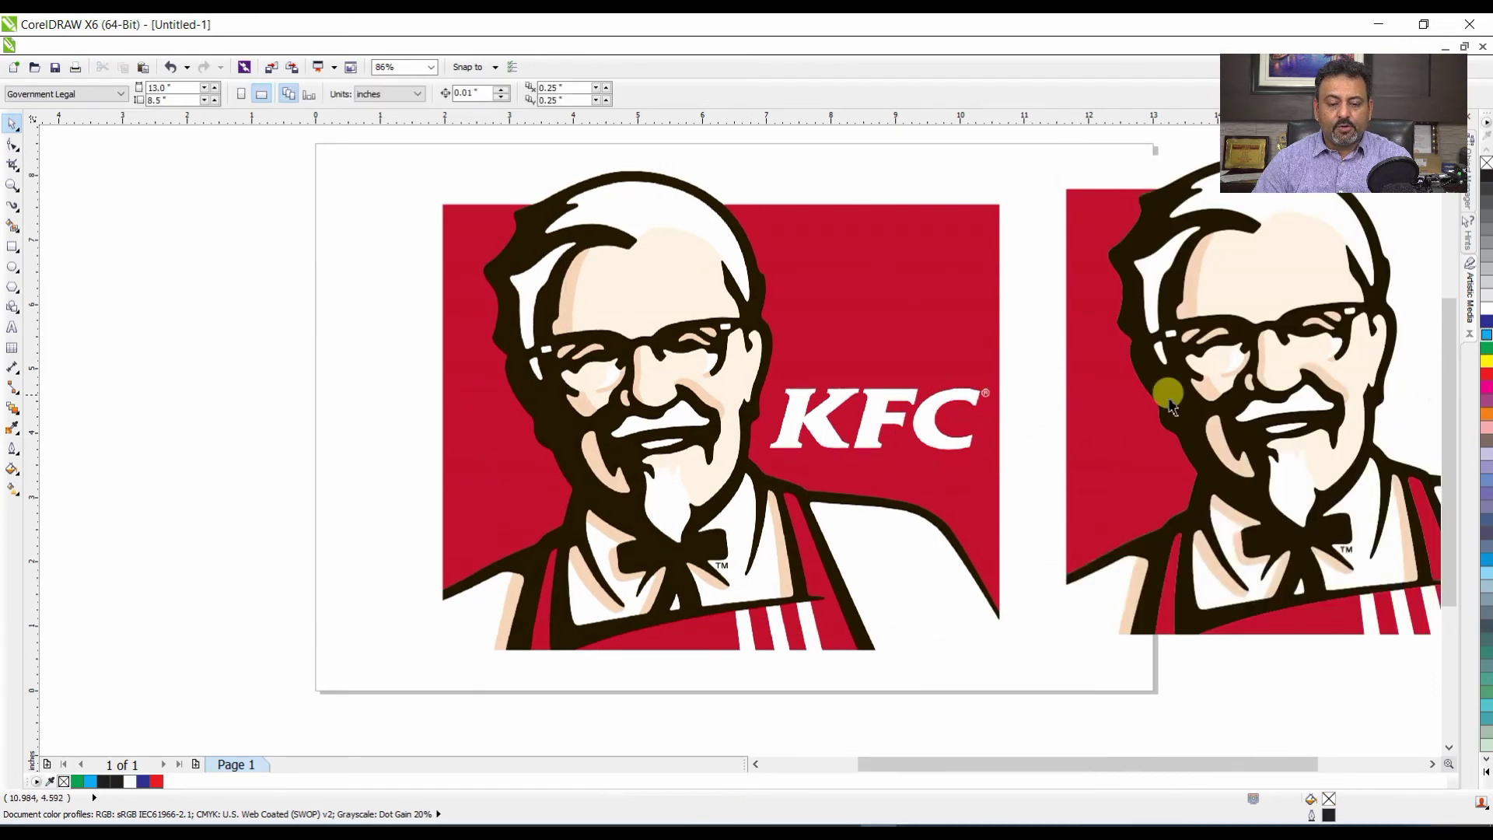
{"action": "left_click", "coordinate": [1182, 398]}
{"action": "left_click", "coordinate": [1117, 449]}
{"action": "key", "text": "Delete"}
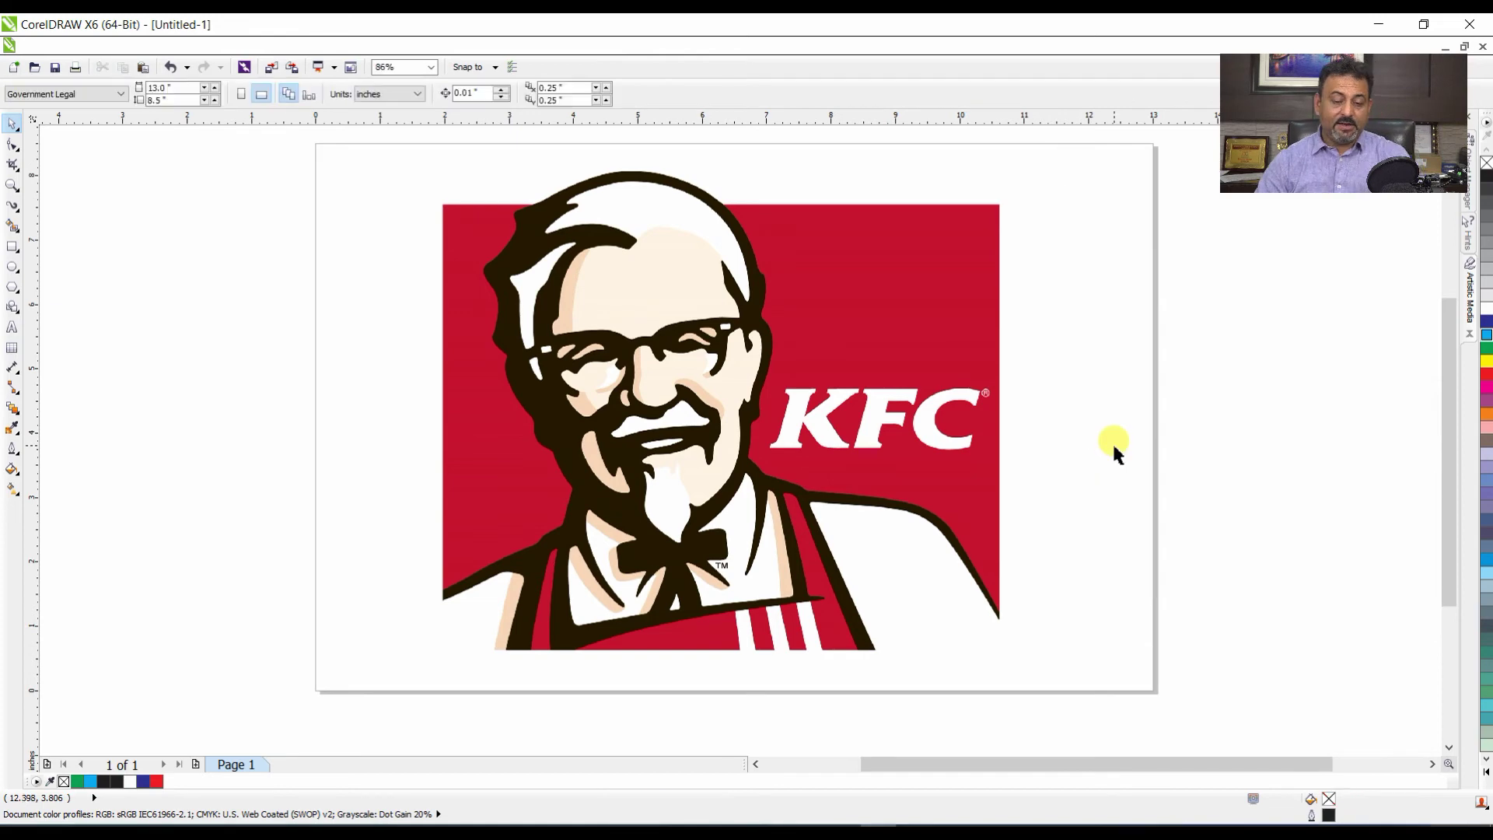
{"action": "left_click", "coordinate": [814, 359]}
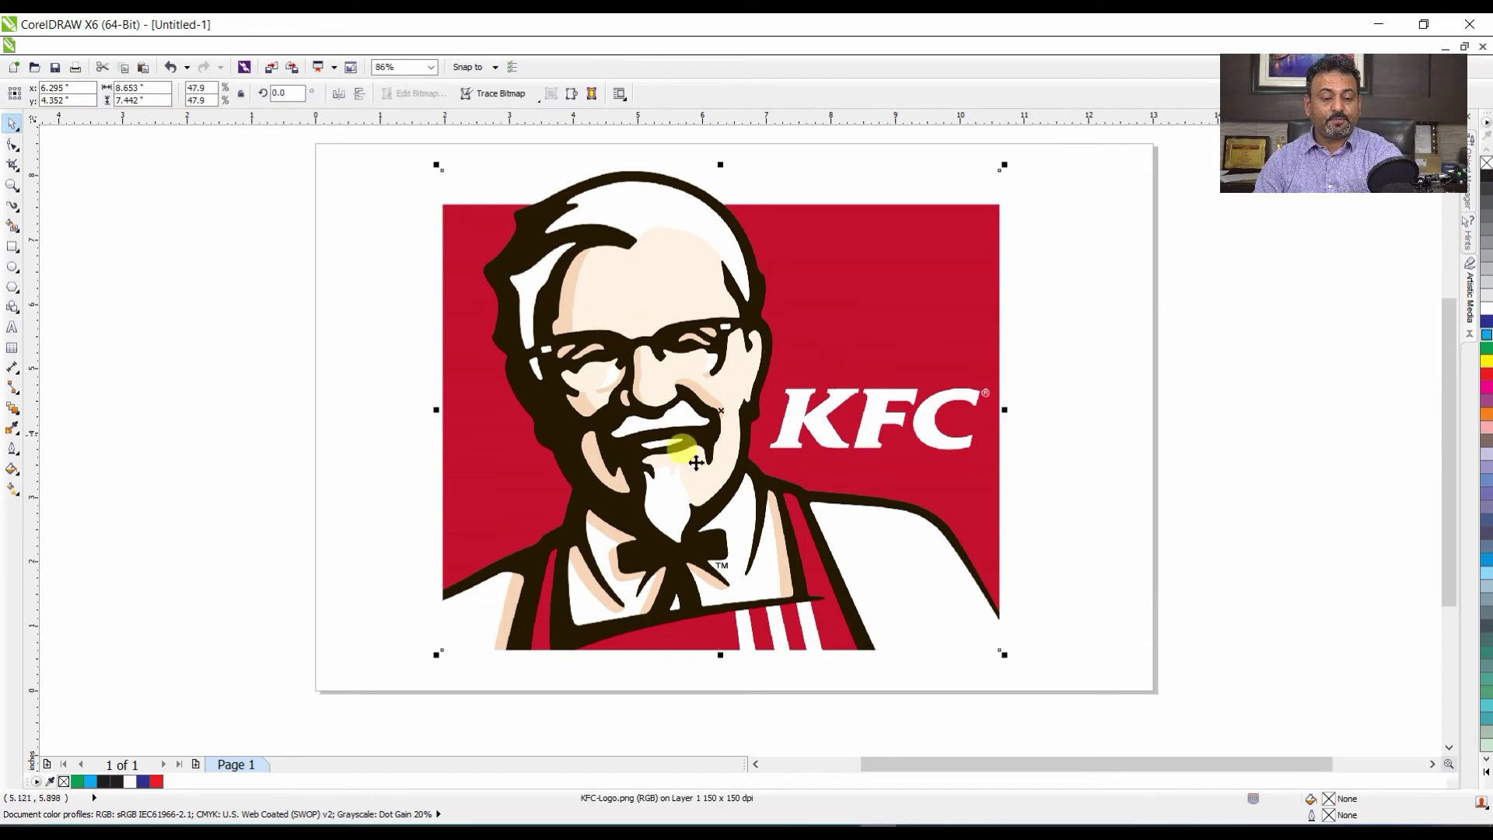
{"action": "key", "text": "Delete"}
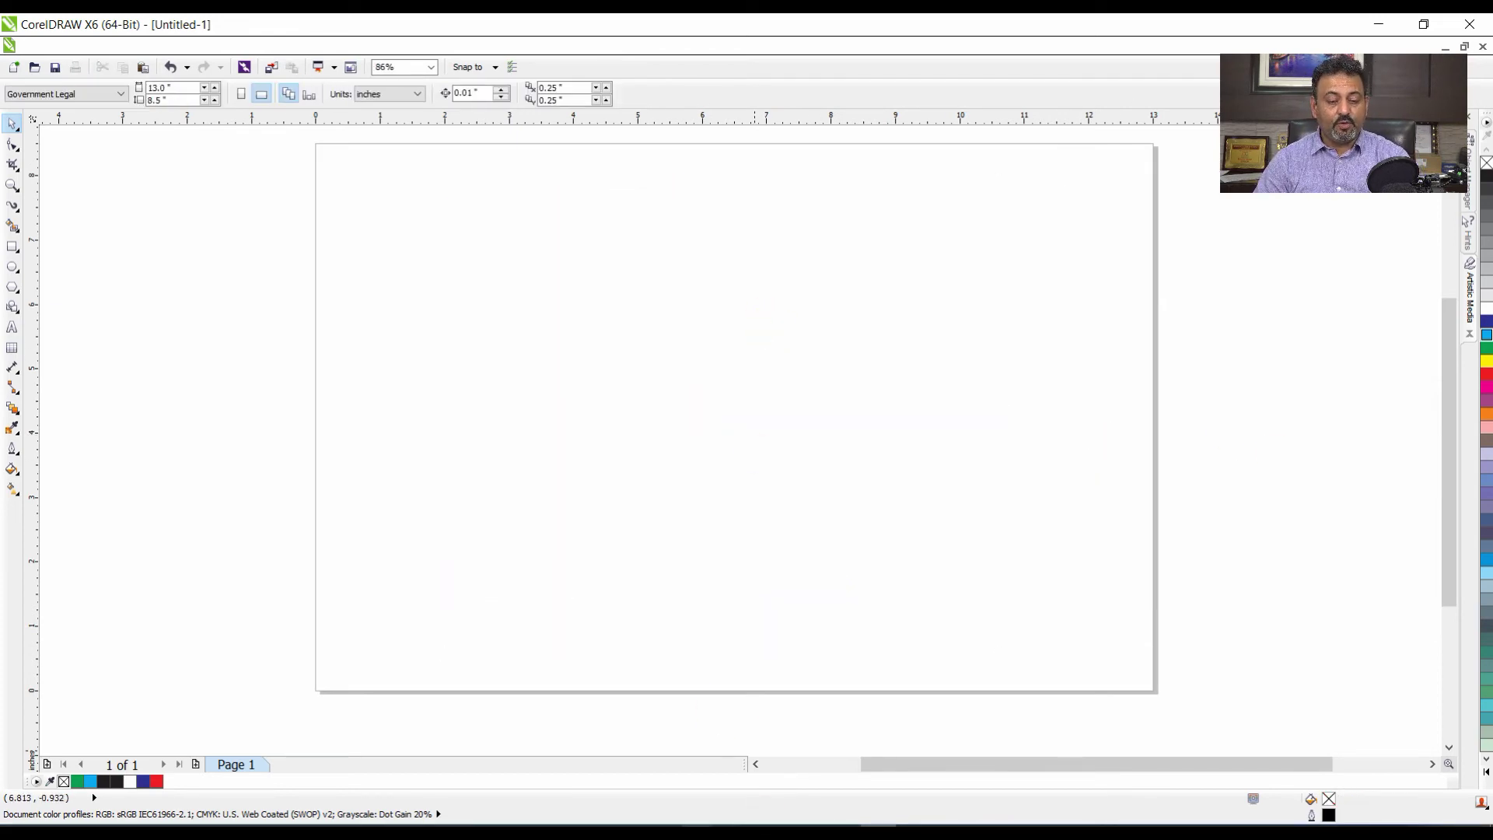
{"action": "mouse_move", "coordinate": [730, 830]}
{"action": "left_click", "coordinate": [800, 783]}
{"action": "scroll", "coordinate": [598, 494], "scroll_direction": "down", "scroll_amount": 2}
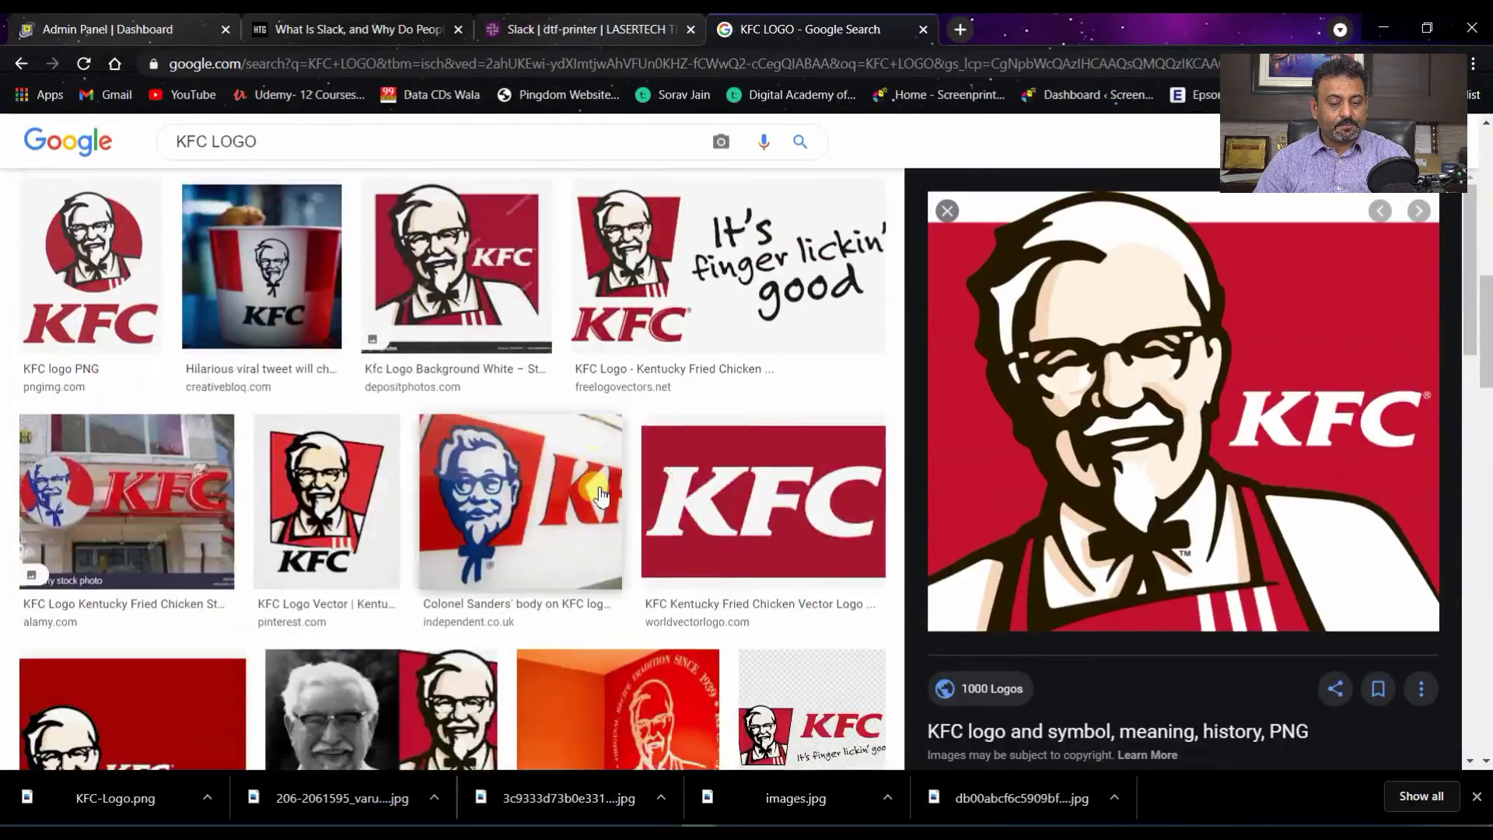
{"action": "scroll", "coordinate": [599, 494], "scroll_direction": "up", "scroll_amount": 4}
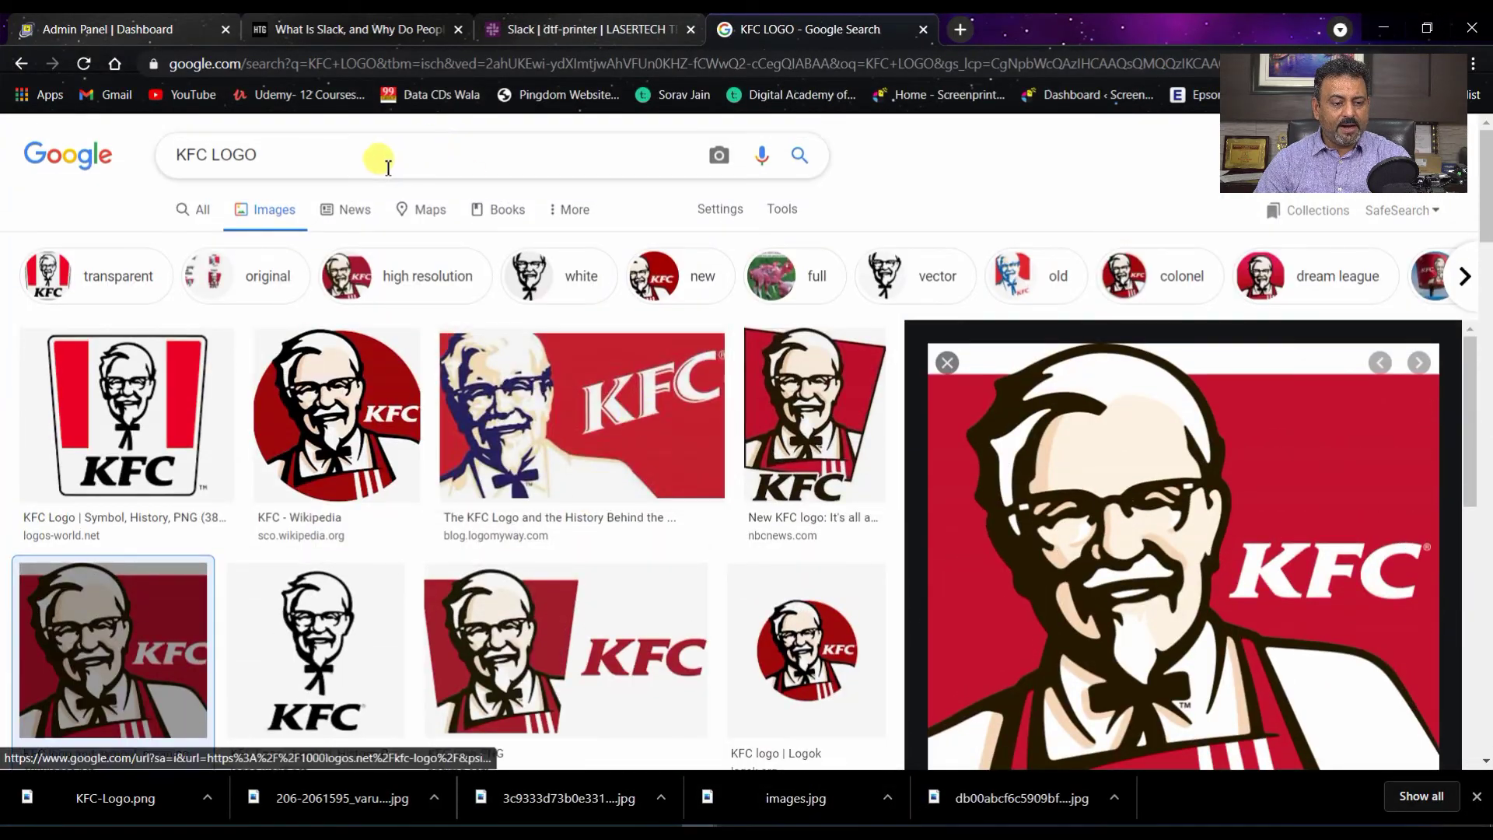
{"action": "left_click", "coordinate": [346, 157]}
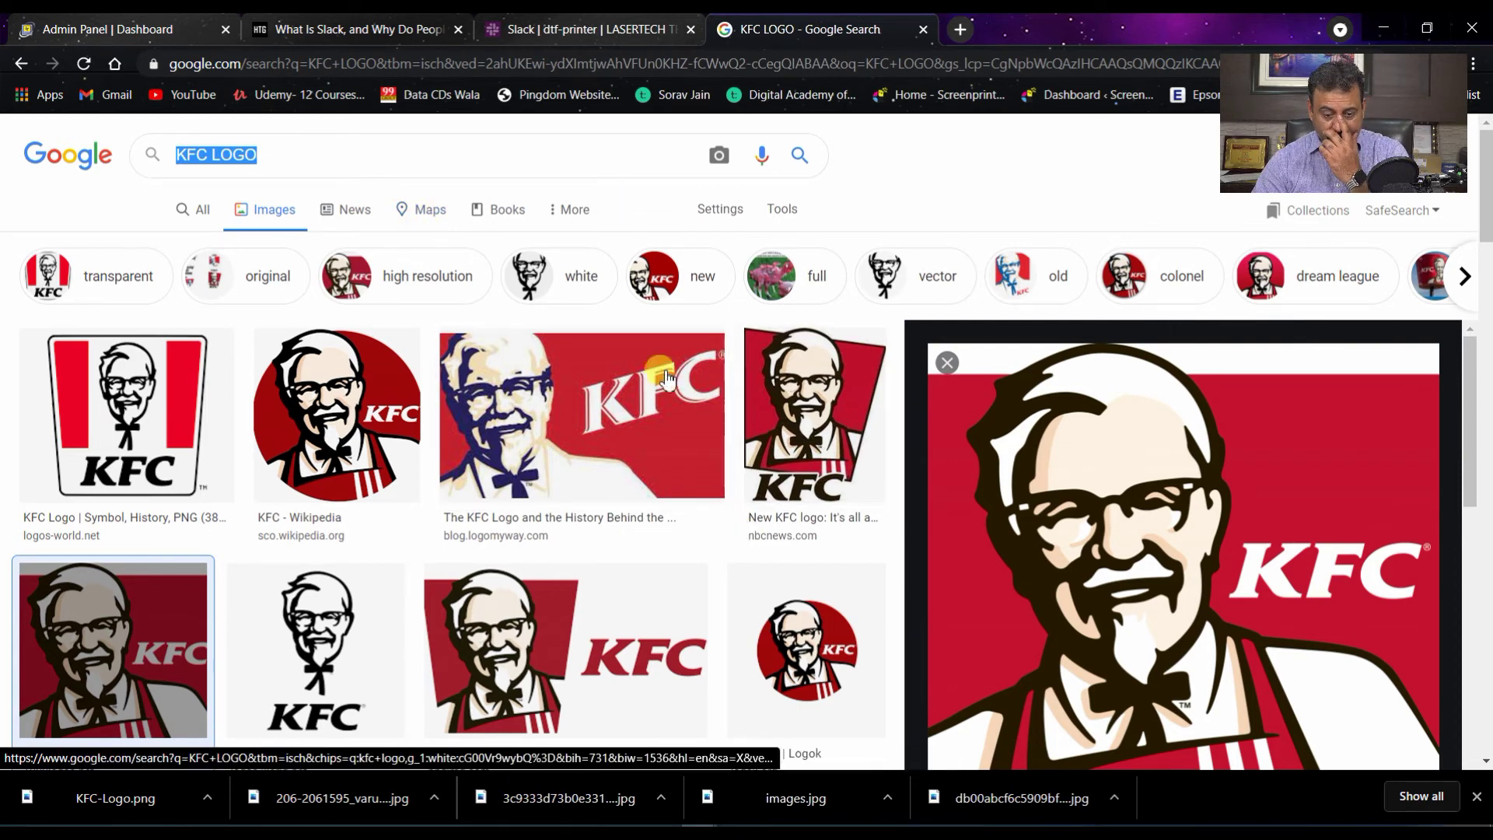
{"action": "key", "text": "alt+Tab"}
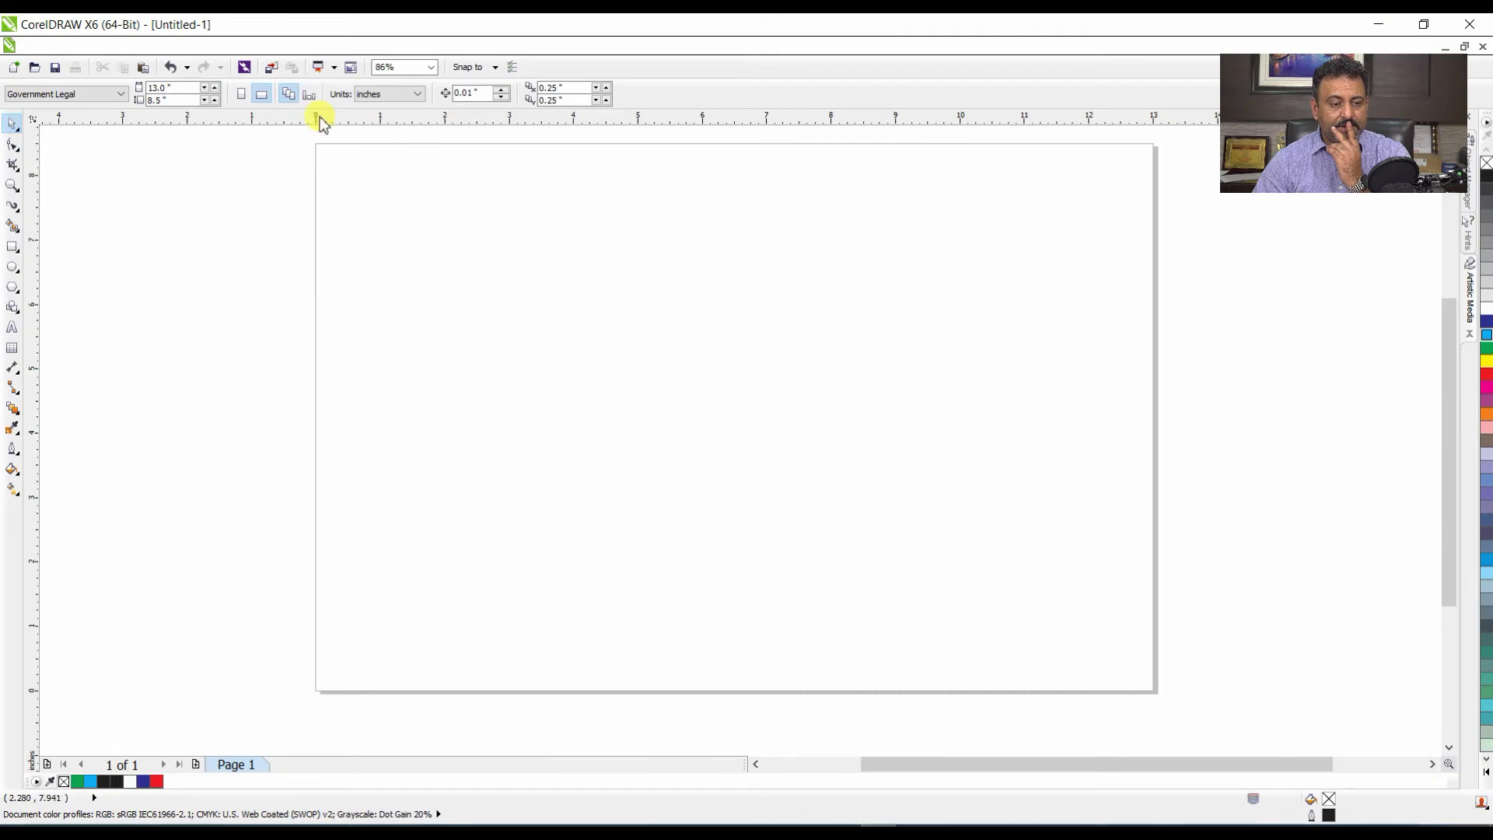
- Import db00abcf6c5909bf4763f8c30fbe1701.jpg from the Desktop and place it on the page at about 5.65 by 7.06 inches
{"action": "left_click", "coordinate": [270, 68]}
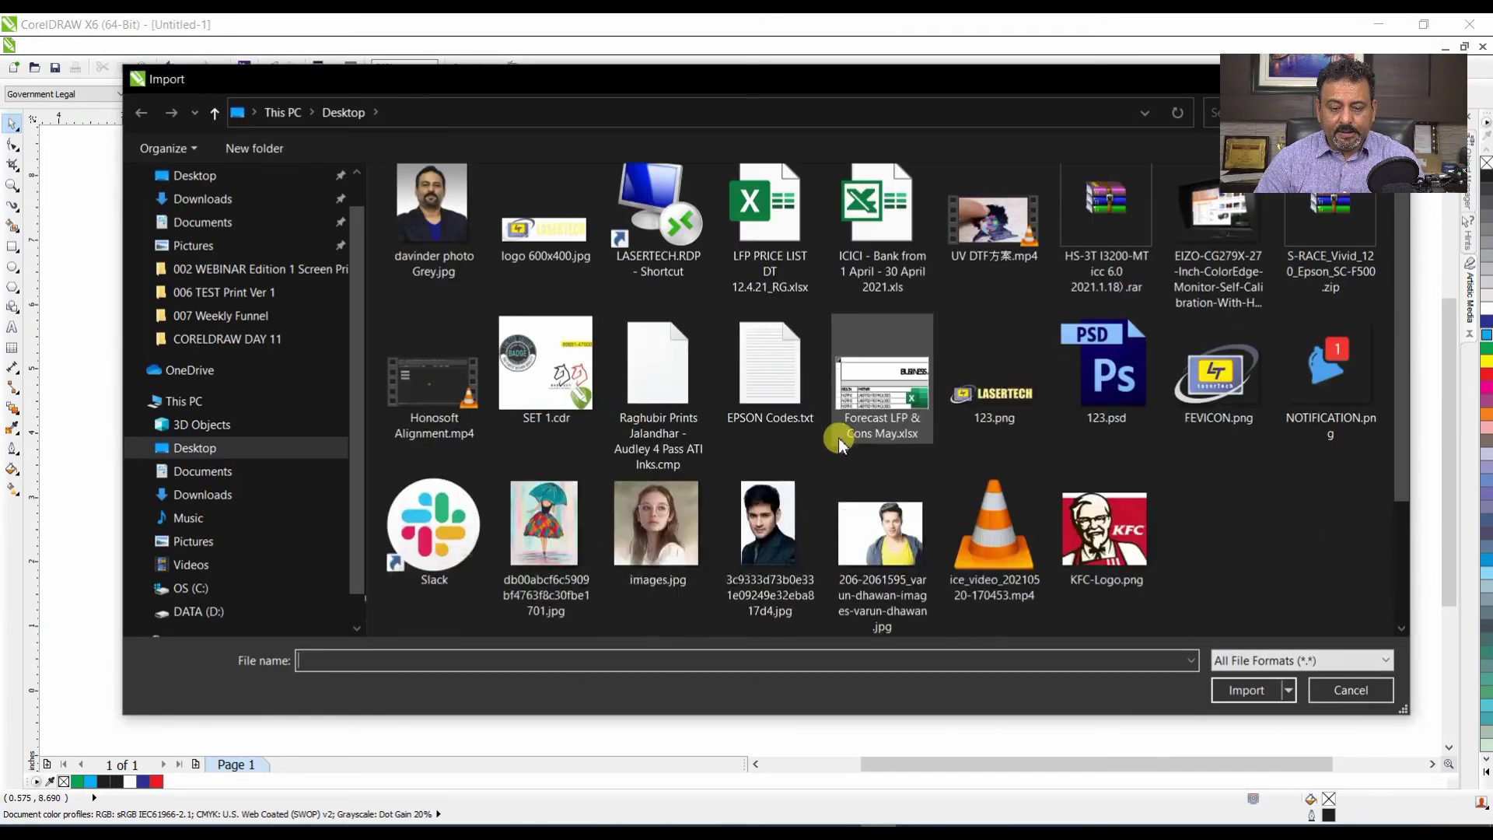
{"action": "left_click", "coordinate": [568, 518]}
{"action": "double_click", "coordinate": [567, 516]}
{"action": "left_click_drag", "start_coordinate": [476, 204], "coordinate": [1001, 660]}
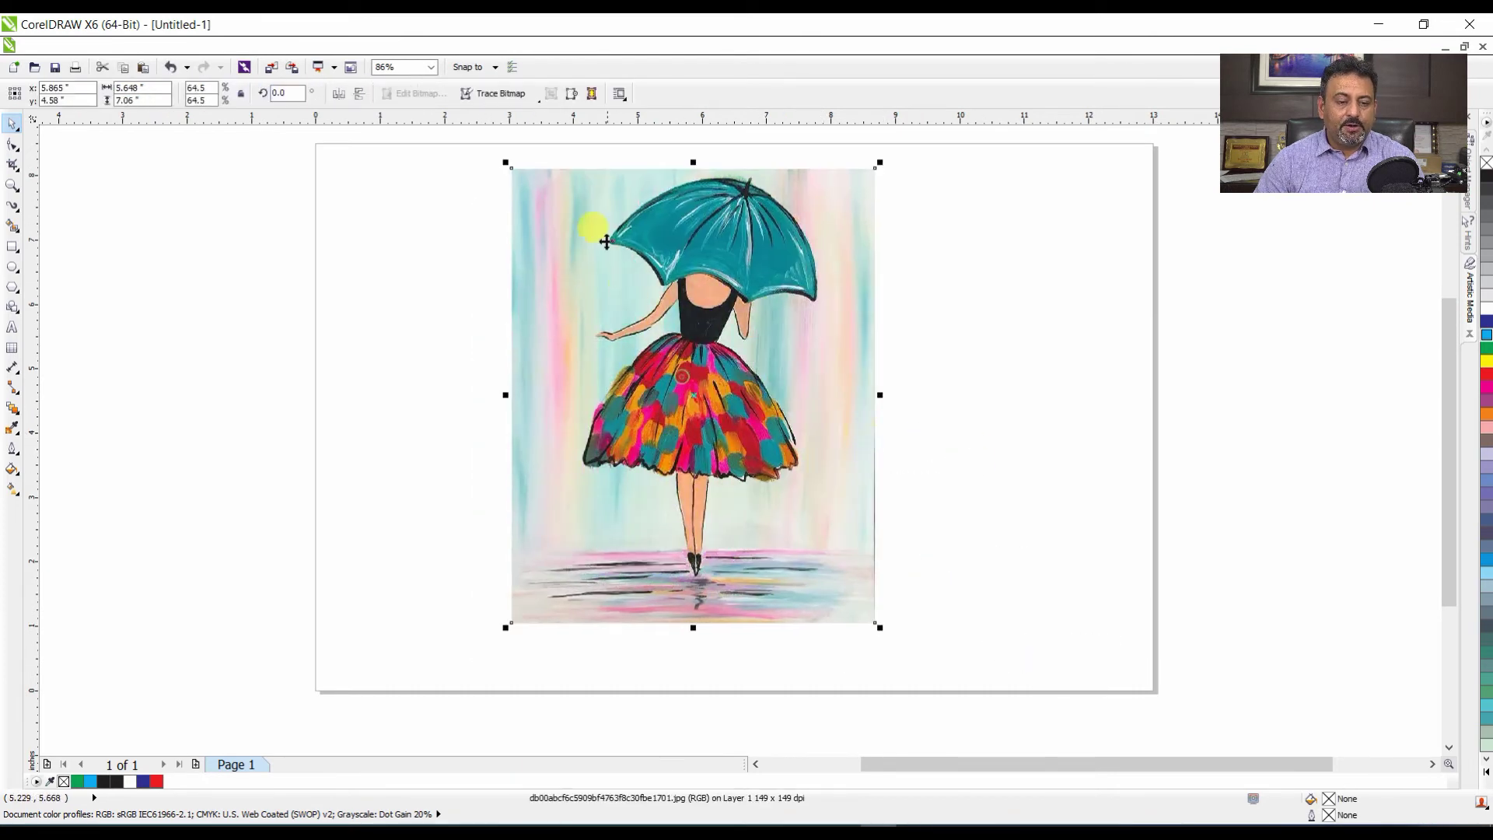
- Apply a Quick Trace to the imported umbrella painting
{"action": "left_click", "coordinate": [529, 93]}
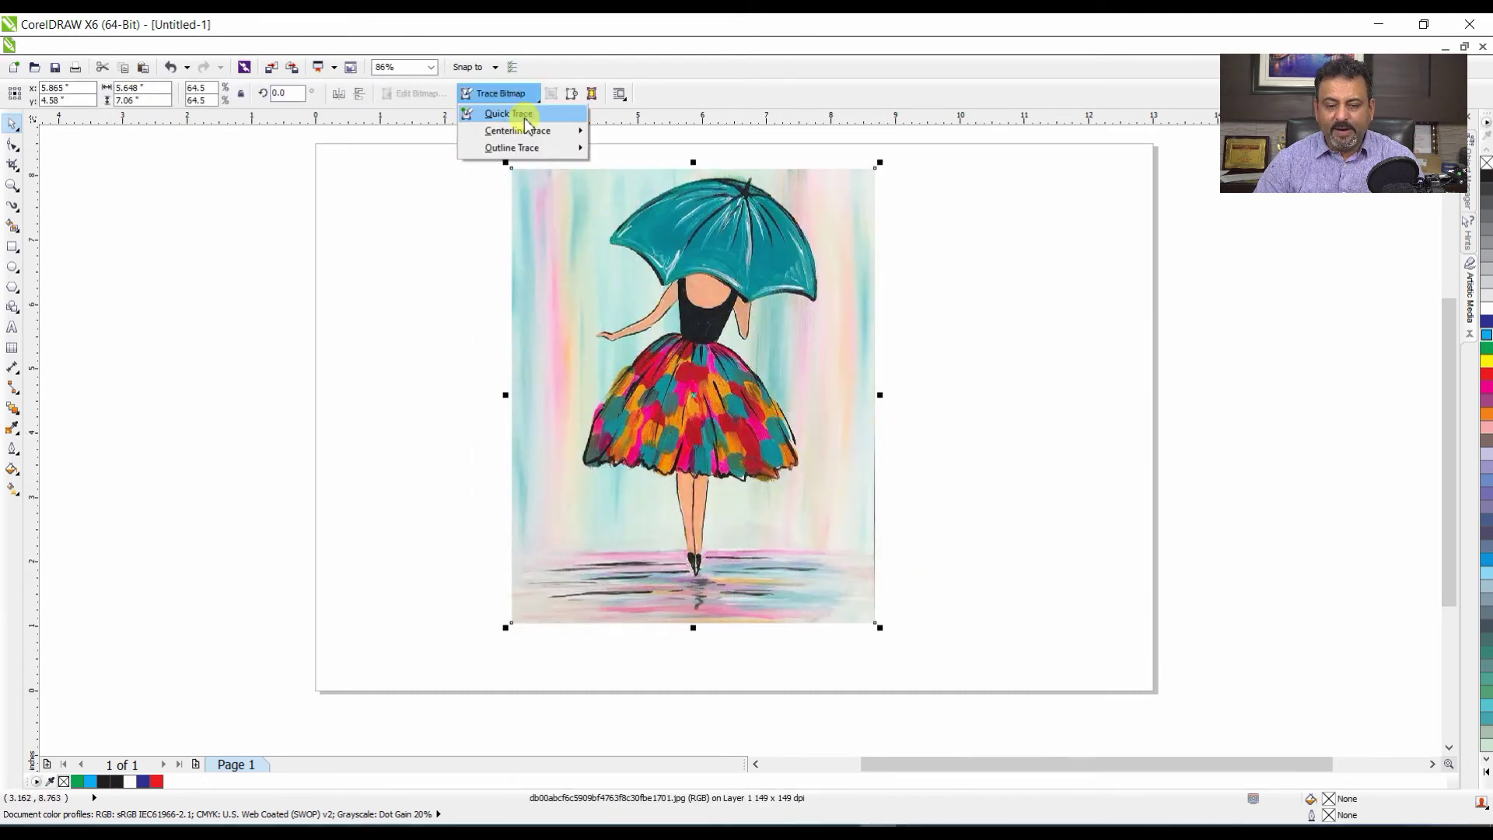
{"action": "left_click", "coordinate": [520, 116]}
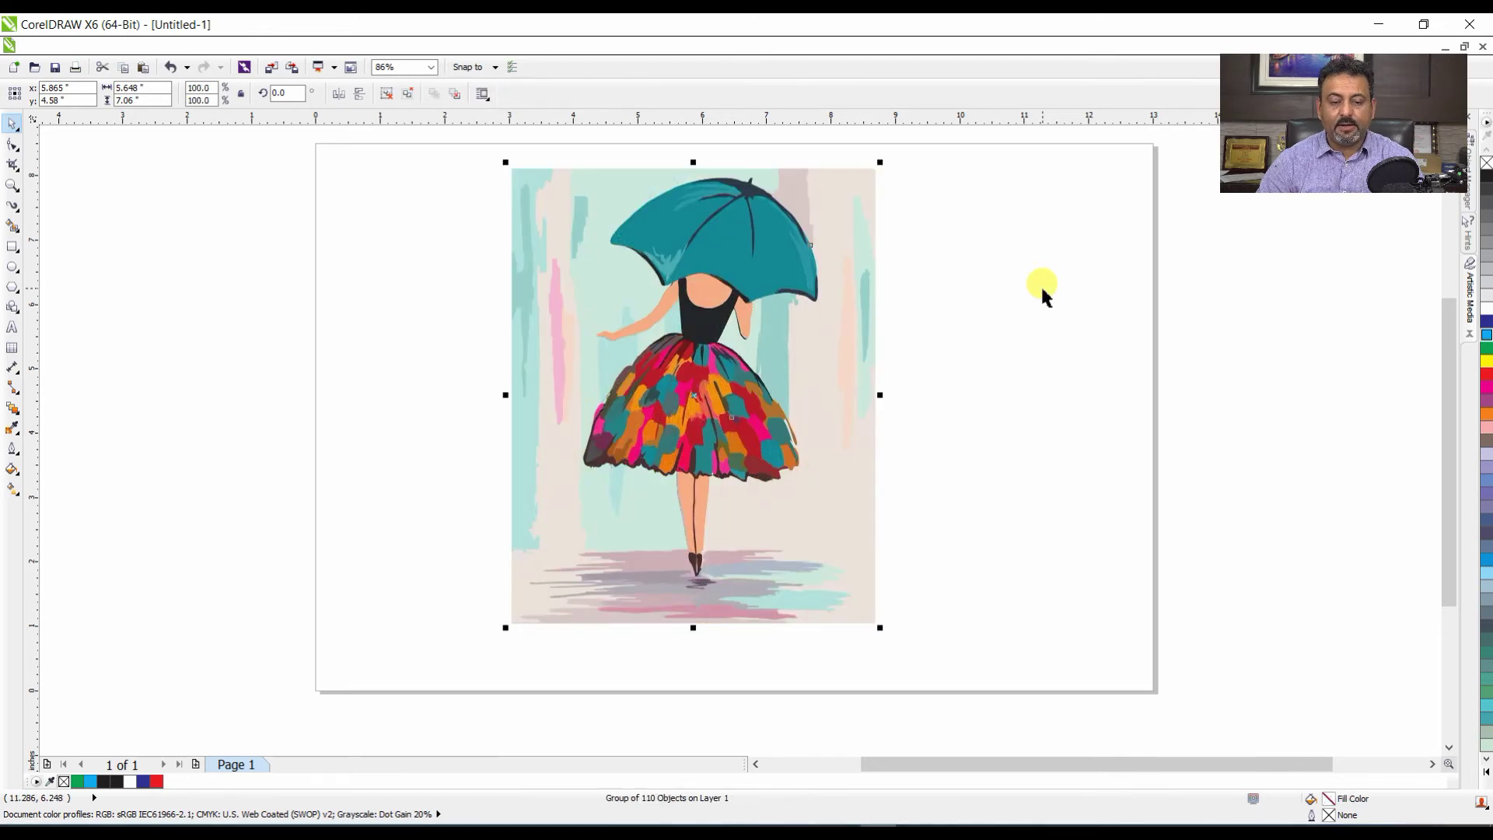
{"action": "left_click", "coordinate": [1040, 283]}
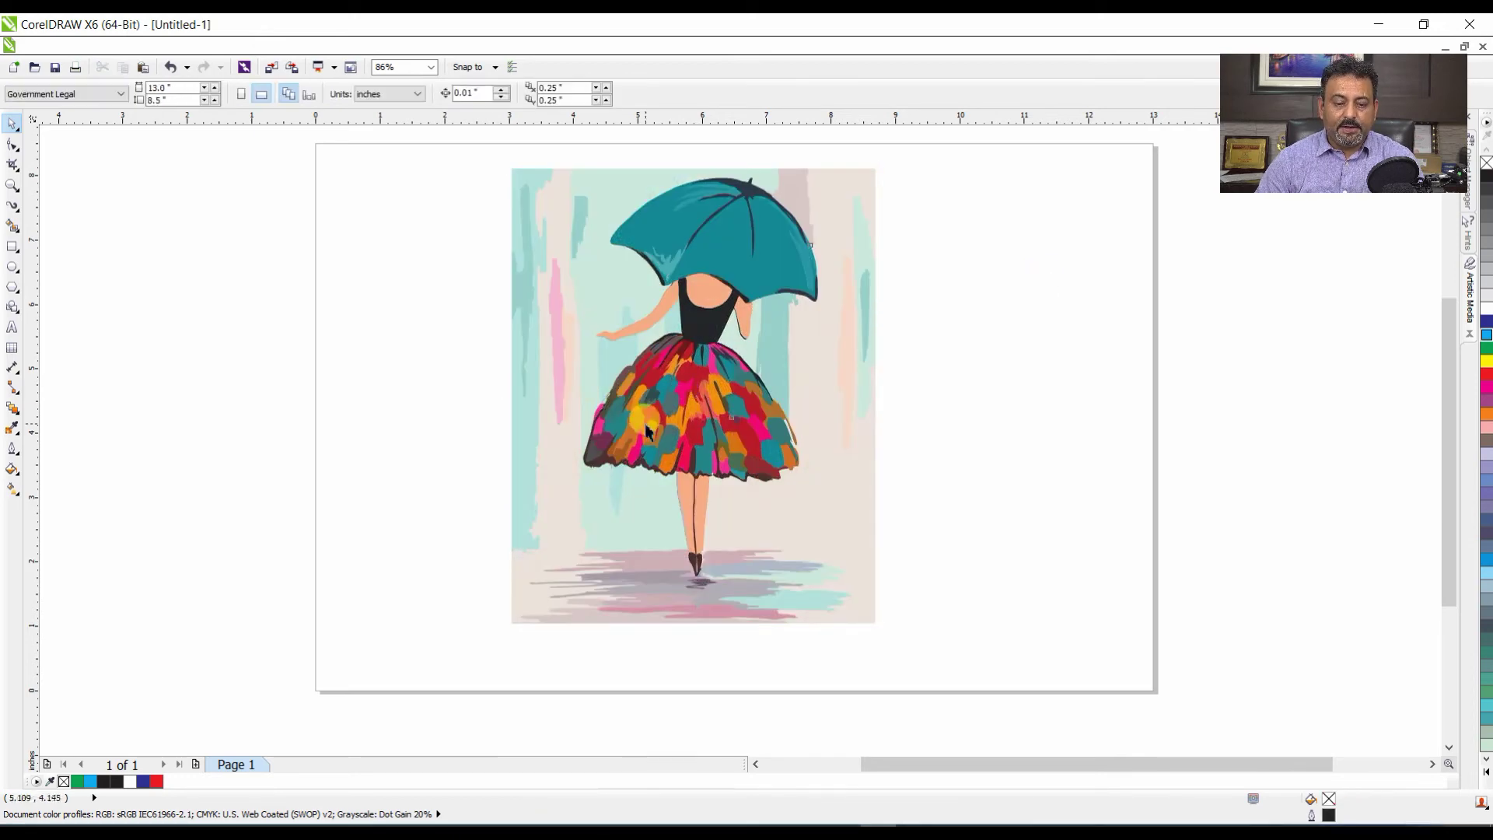
- Place the original painting and its trace side by side, with the trace centred at about X 8.69 and Y 4.41 inches
{"action": "left_click_drag", "start_coordinate": [572, 422], "coordinate": [967, 438]}
{"action": "left_click", "coordinate": [688, 372]}
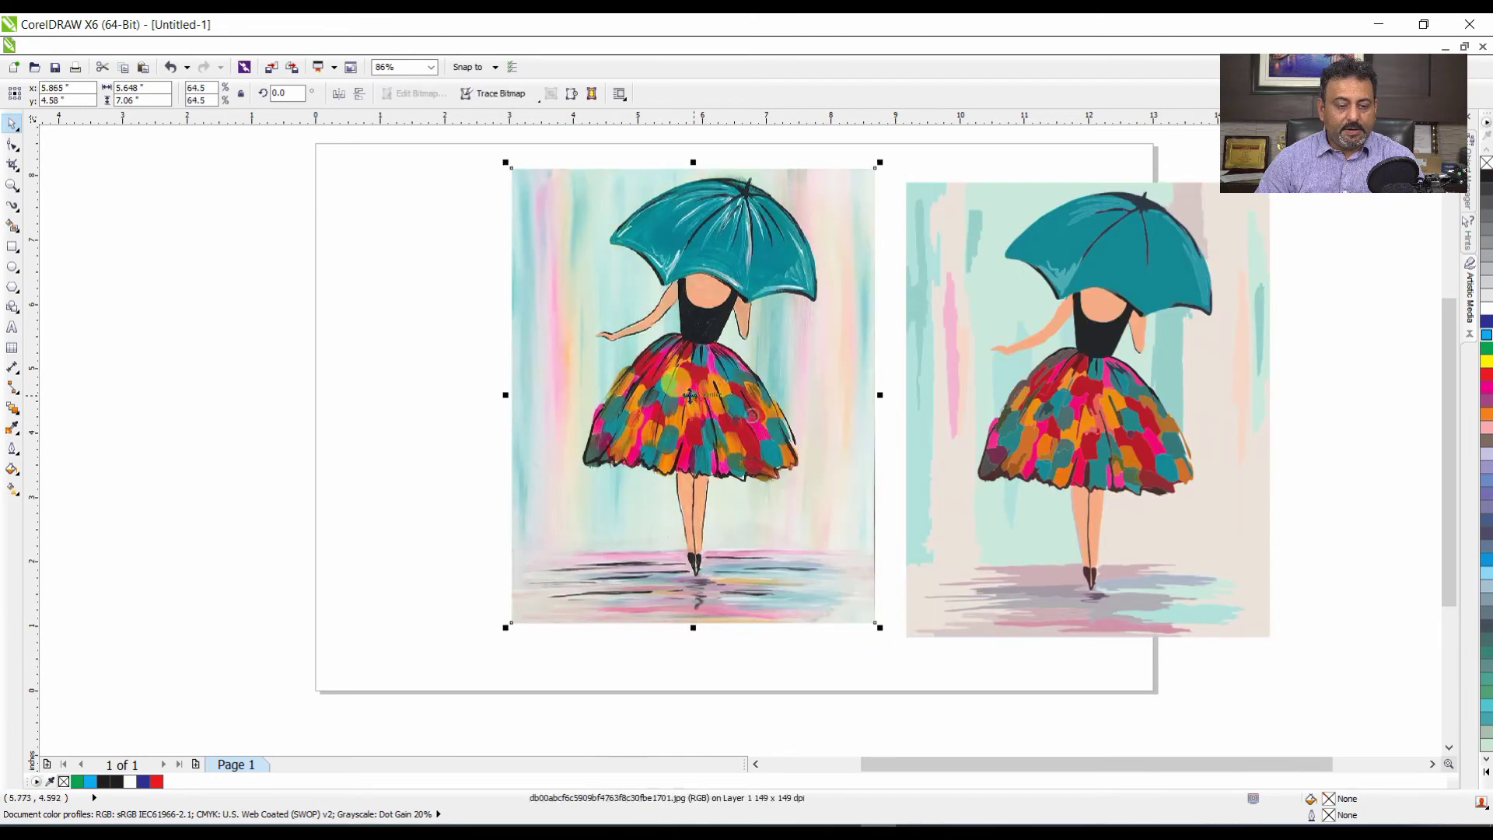
{"action": "left_click_drag", "start_coordinate": [688, 372], "coordinate": [493, 375]}
{"action": "left_click", "coordinate": [1026, 426]}
{"action": "mouse_move", "coordinate": [1026, 426]}
{"action": "left_mouse_down"}
{"action": "mouse_move", "coordinate": [900, 389]}
{"action": "mouse_move", "coordinate": [855, 397]}
{"action": "left_mouse_up"}
- Fill the large mint background shape inside the traced group with light blue (C:40 M:0 Y:0 K:0), after trying orange
{"action": "left_click", "coordinate": [794, 328]}
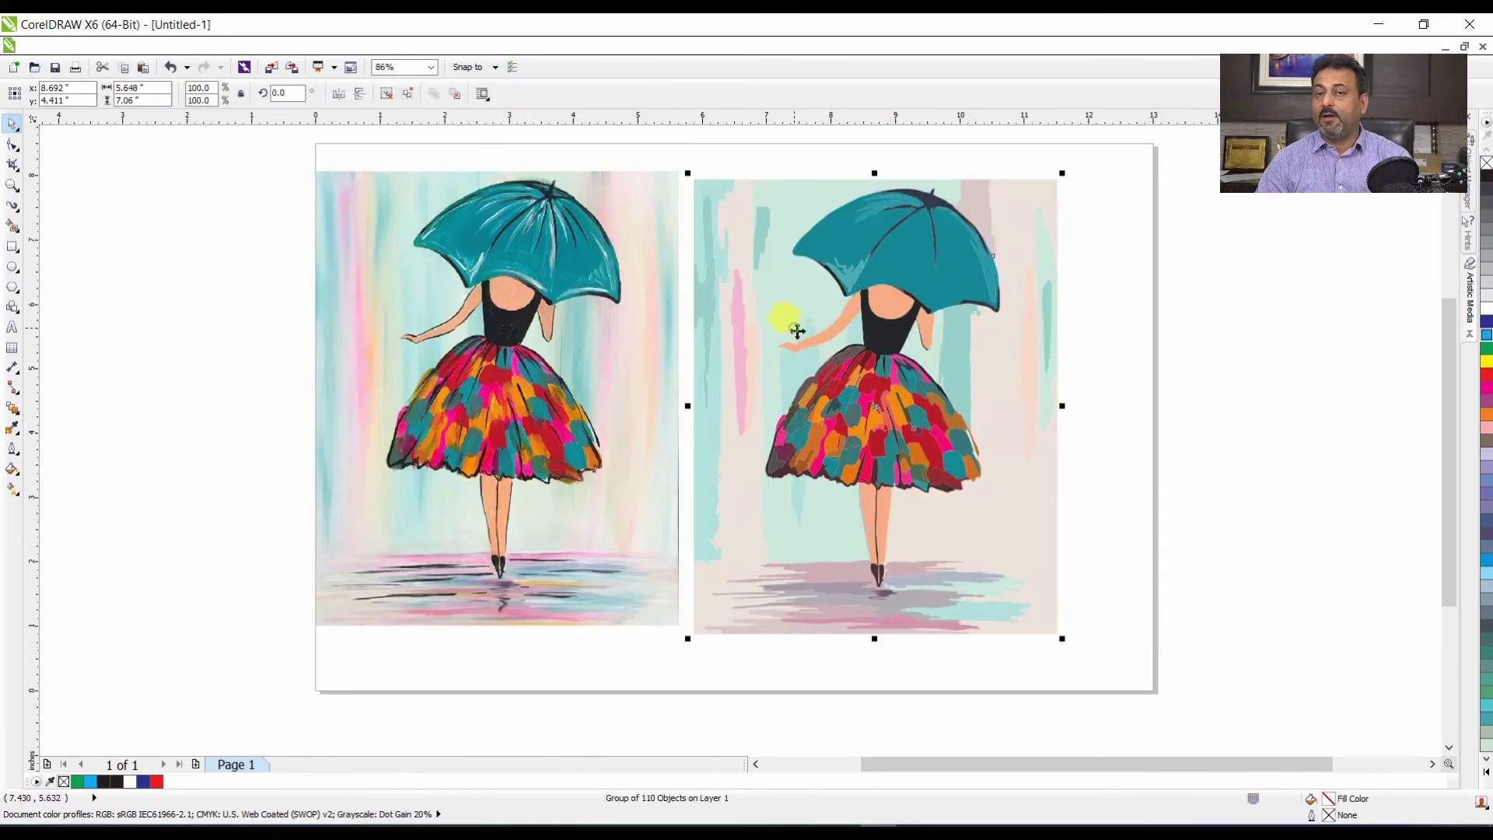
{"action": "left_click", "coordinate": [795, 323], "text": "ctrl"}
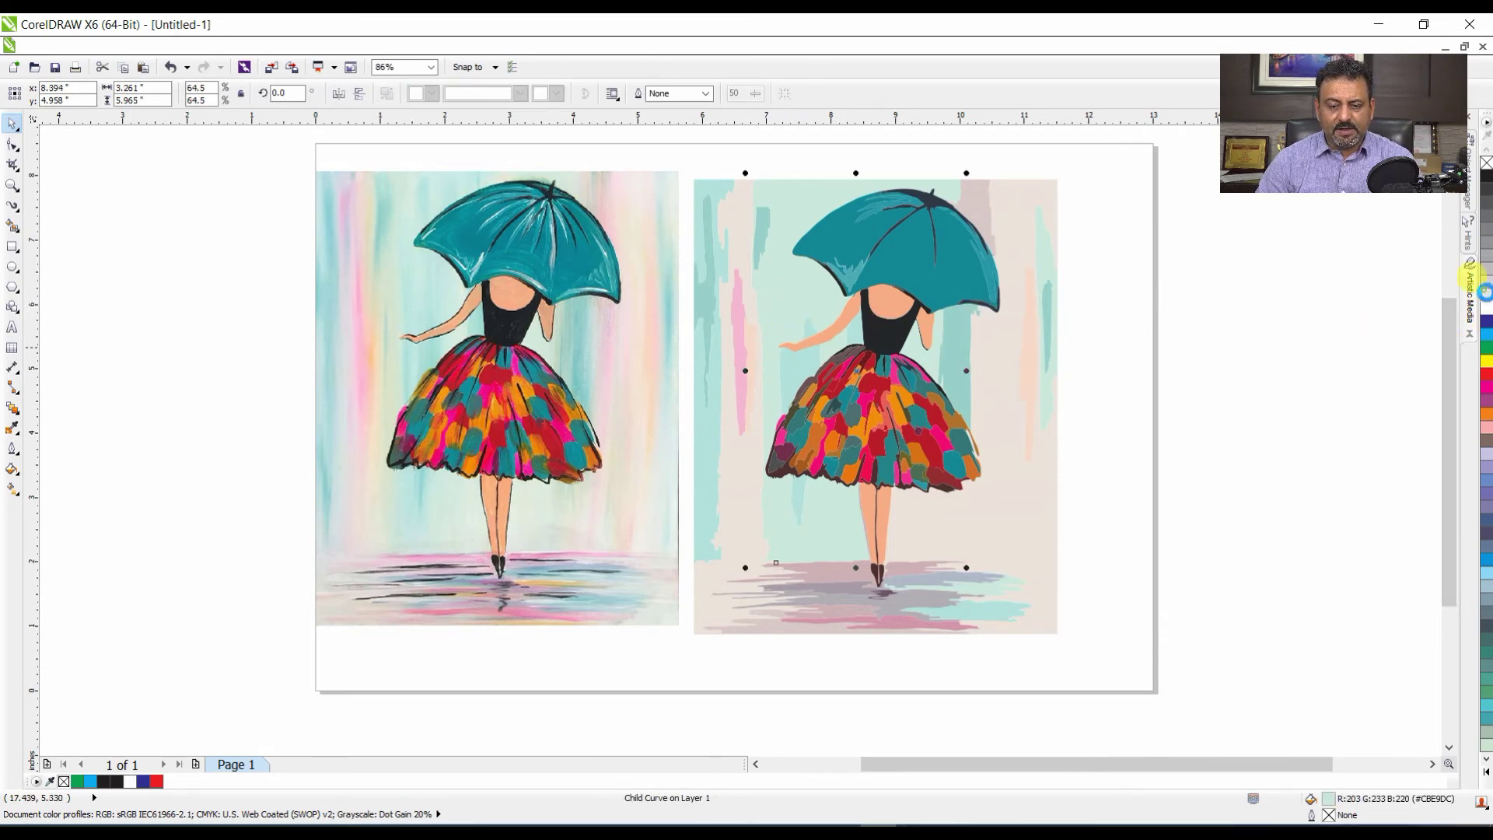
{"action": "left_click", "coordinate": [1486, 269]}
{"action": "left_click", "coordinate": [1486, 415]}
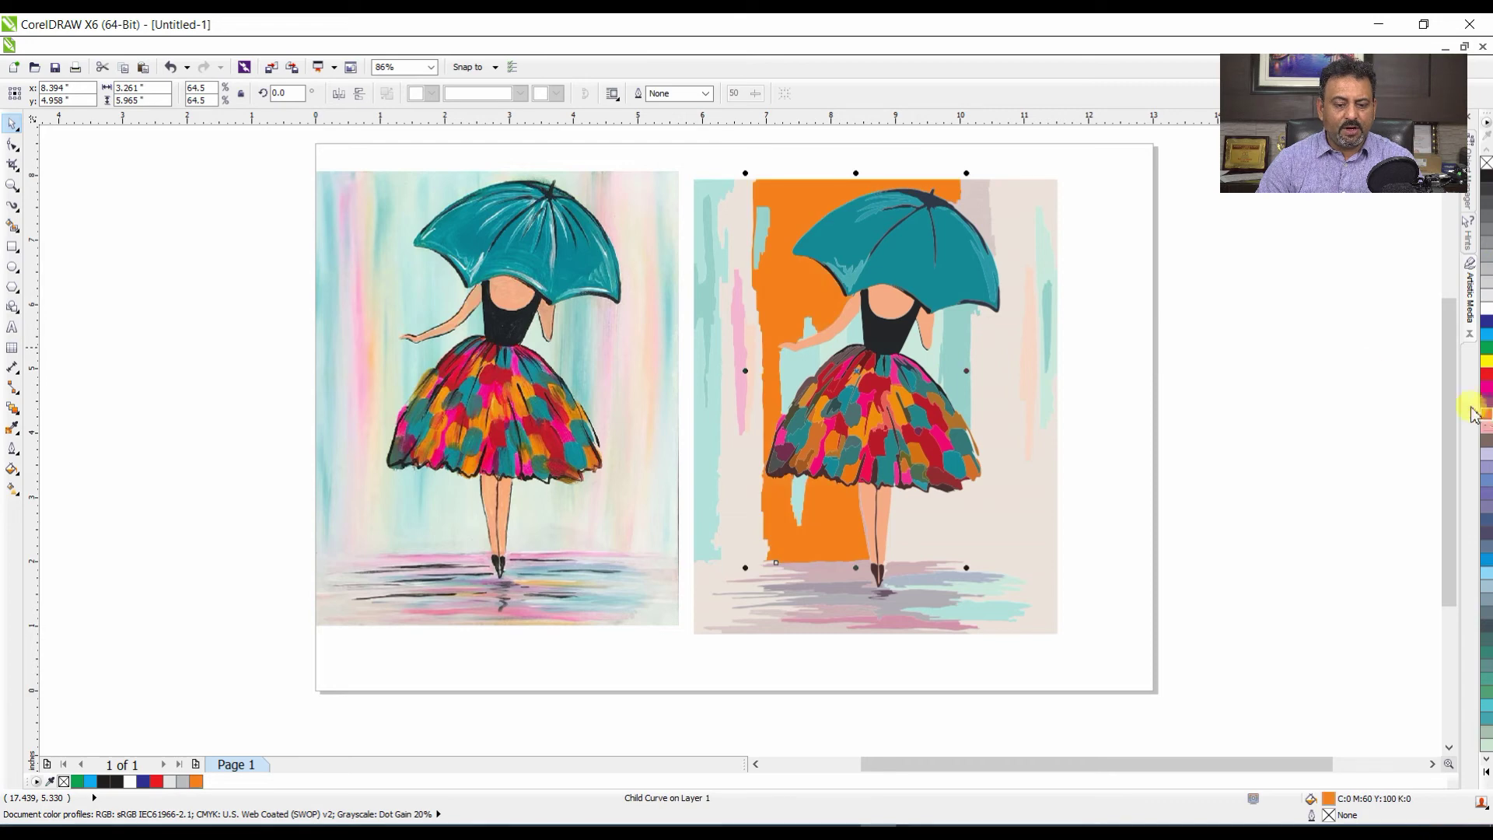
{"action": "left_click", "coordinate": [1486, 575]}
- Repeat the light blue fill on the two beige background shapes beside the figure in the trace
{"action": "left_click", "coordinate": [1007, 447], "text": "ctrl"}
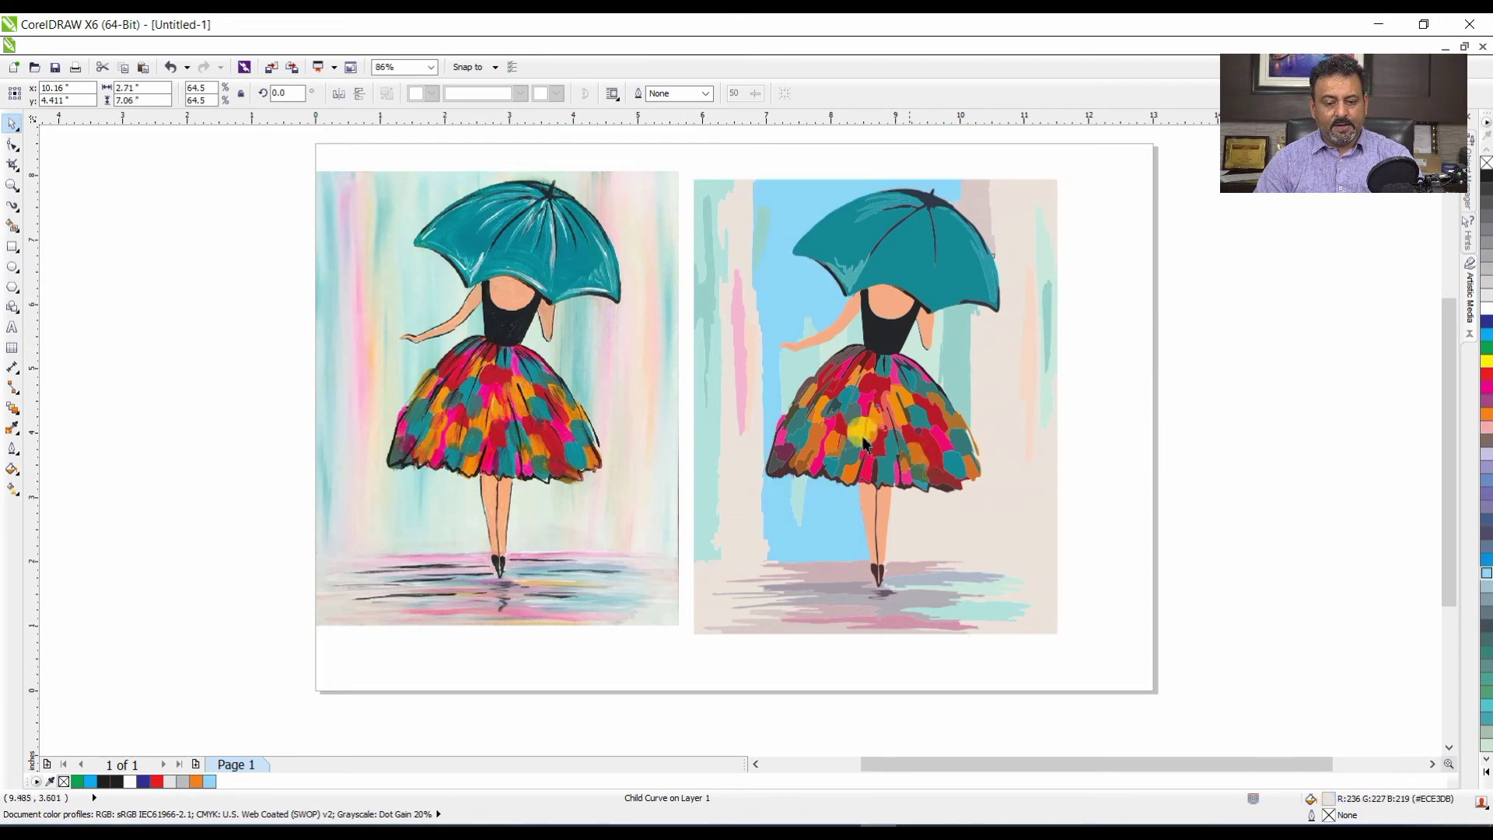
{"action": "key", "text": "ctrl+r"}
{"action": "left_click", "coordinate": [740, 510], "text": "ctrl"}
{"action": "key", "text": "ctrl+r"}
{"action": "left_click", "coordinate": [1248, 443]}
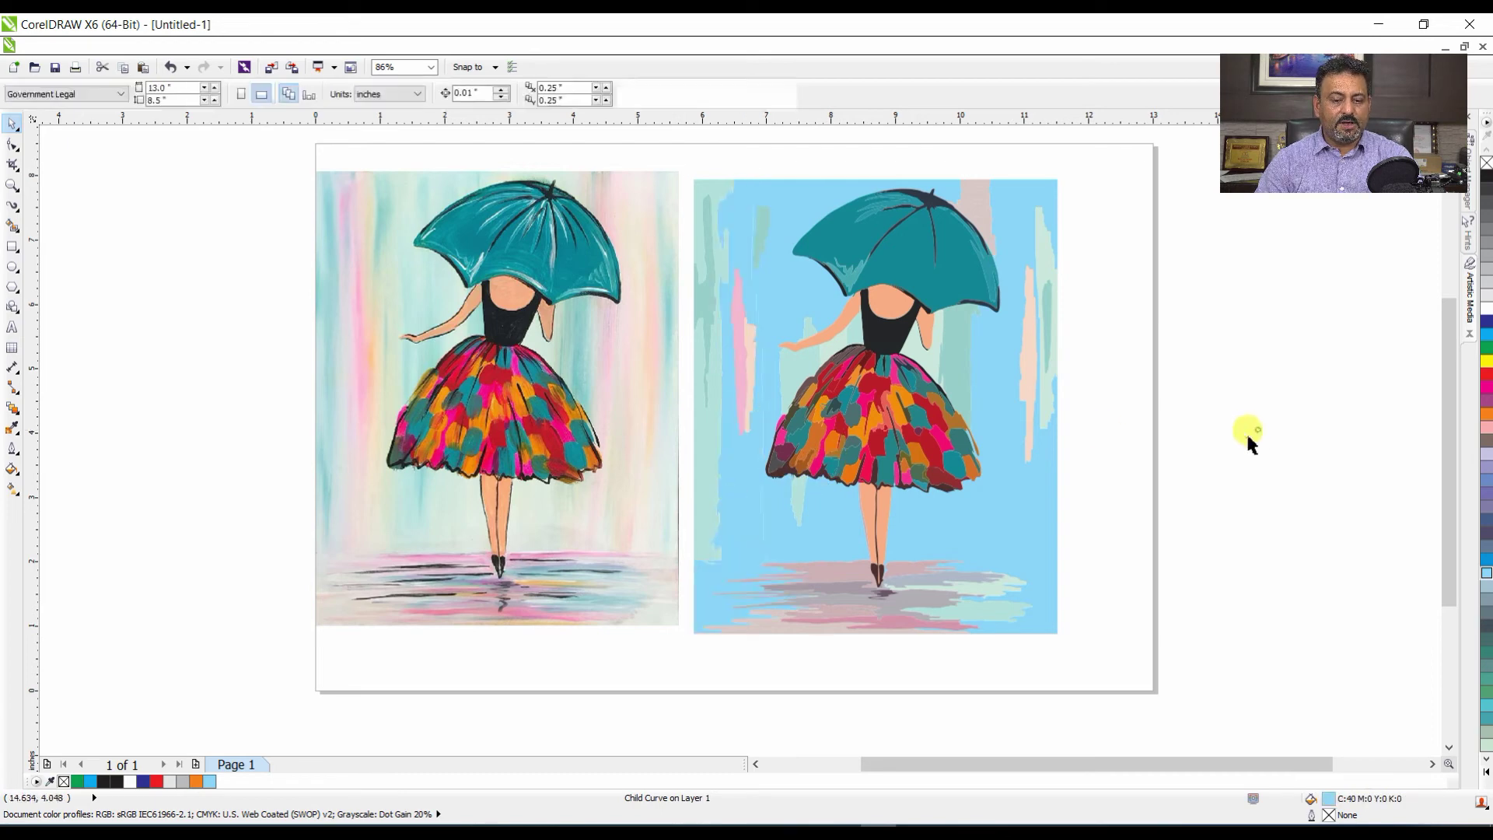
- Fill the two large teal umbrella panels in the trace with yellow (C:0 M:0 Y:100 K:0)
{"action": "left_click", "coordinate": [963, 257]}
{"action": "left_click", "coordinate": [968, 279], "text": "ctrl"}
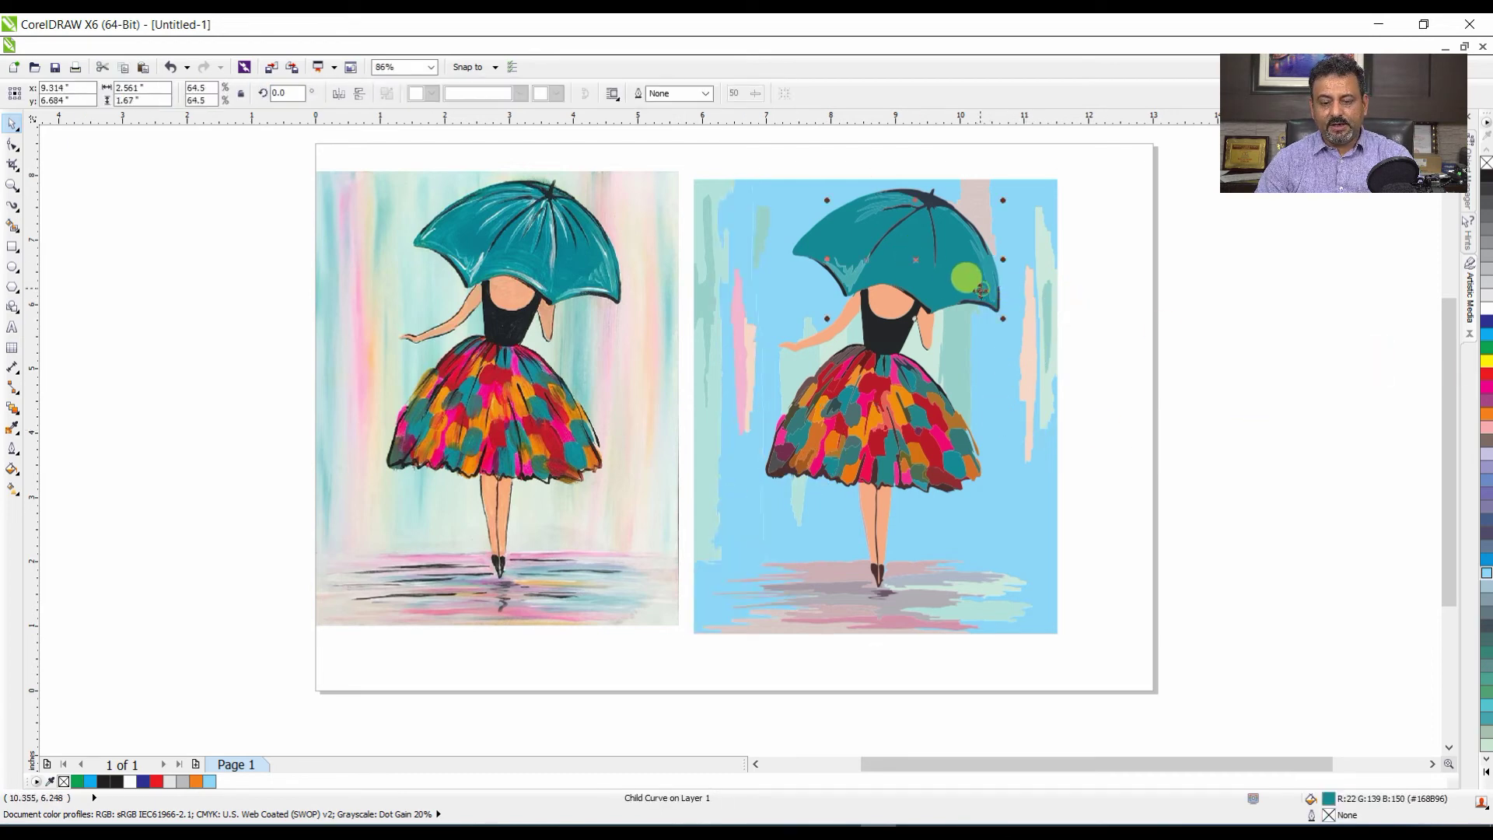
{"action": "left_click", "coordinate": [1482, 363]}
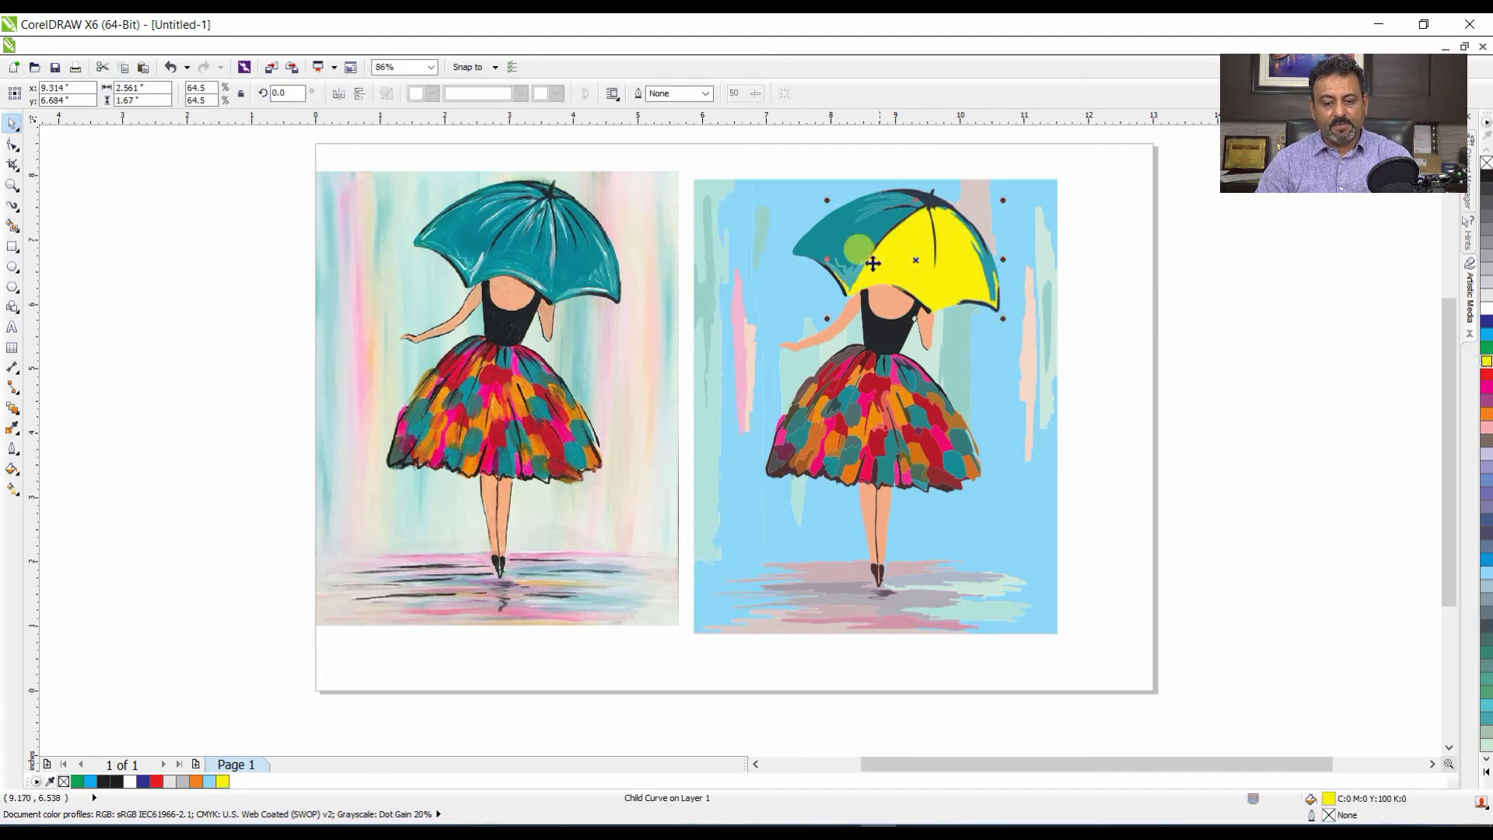
{"action": "left_click_drag", "start_coordinate": [862, 256], "coordinate": [862, 251]}
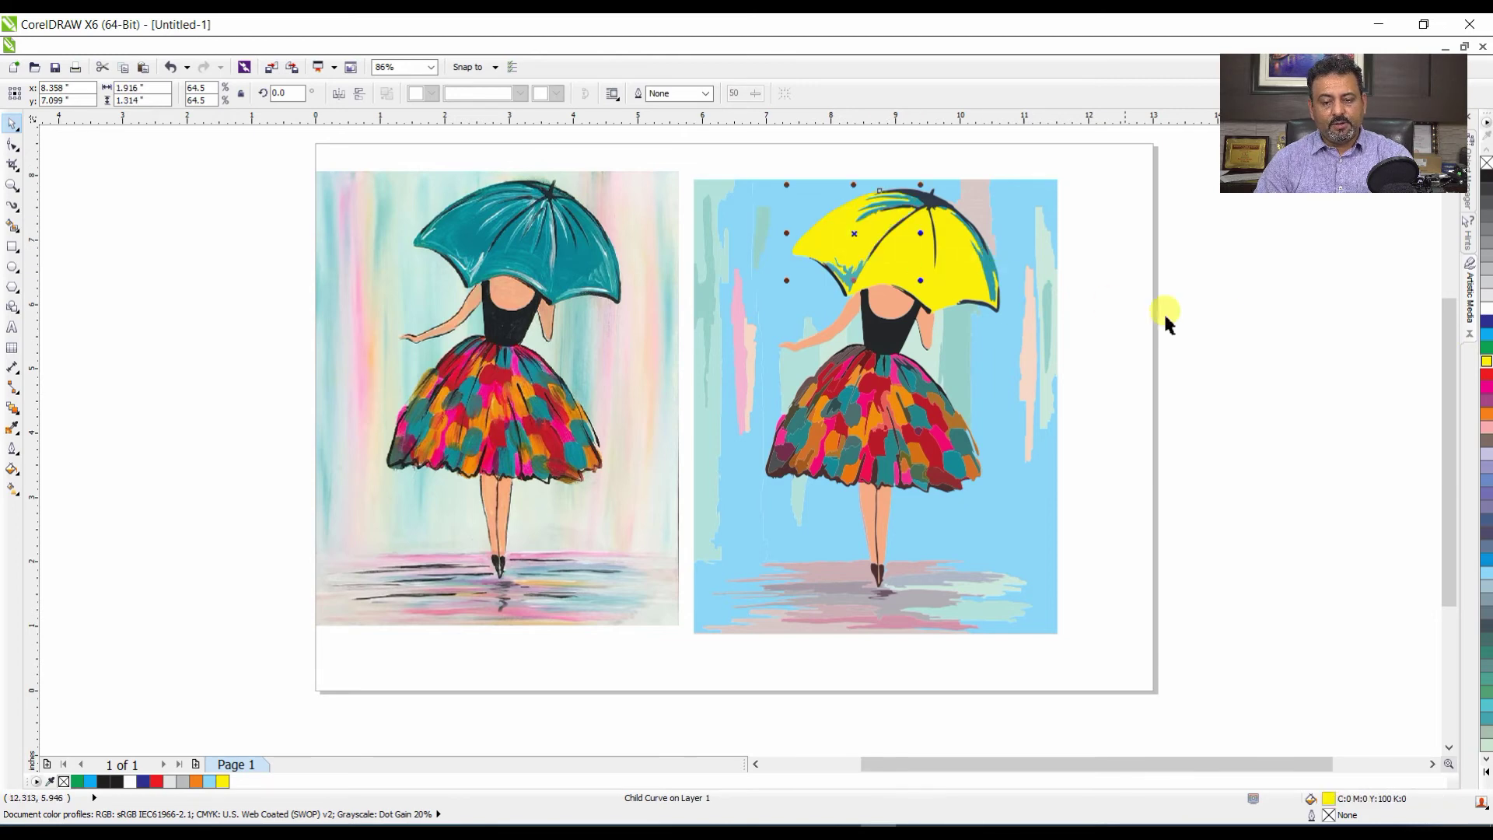
{"action": "left_click", "coordinate": [1226, 321]}
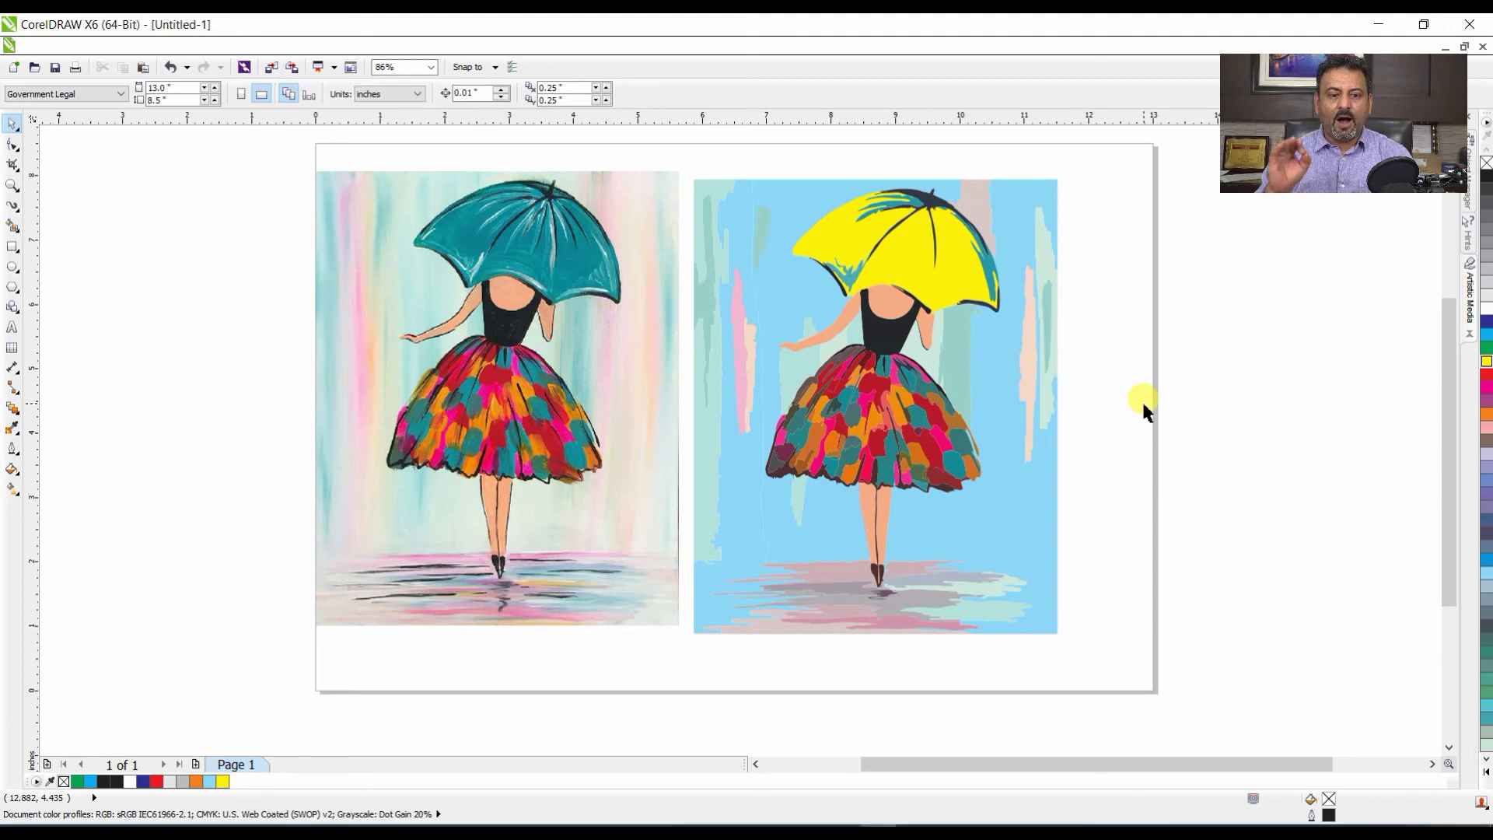
- Move the painting and its recoloured trace together off the page to its right, leaving the page clear
{"action": "key", "text": "ctrl+a"}
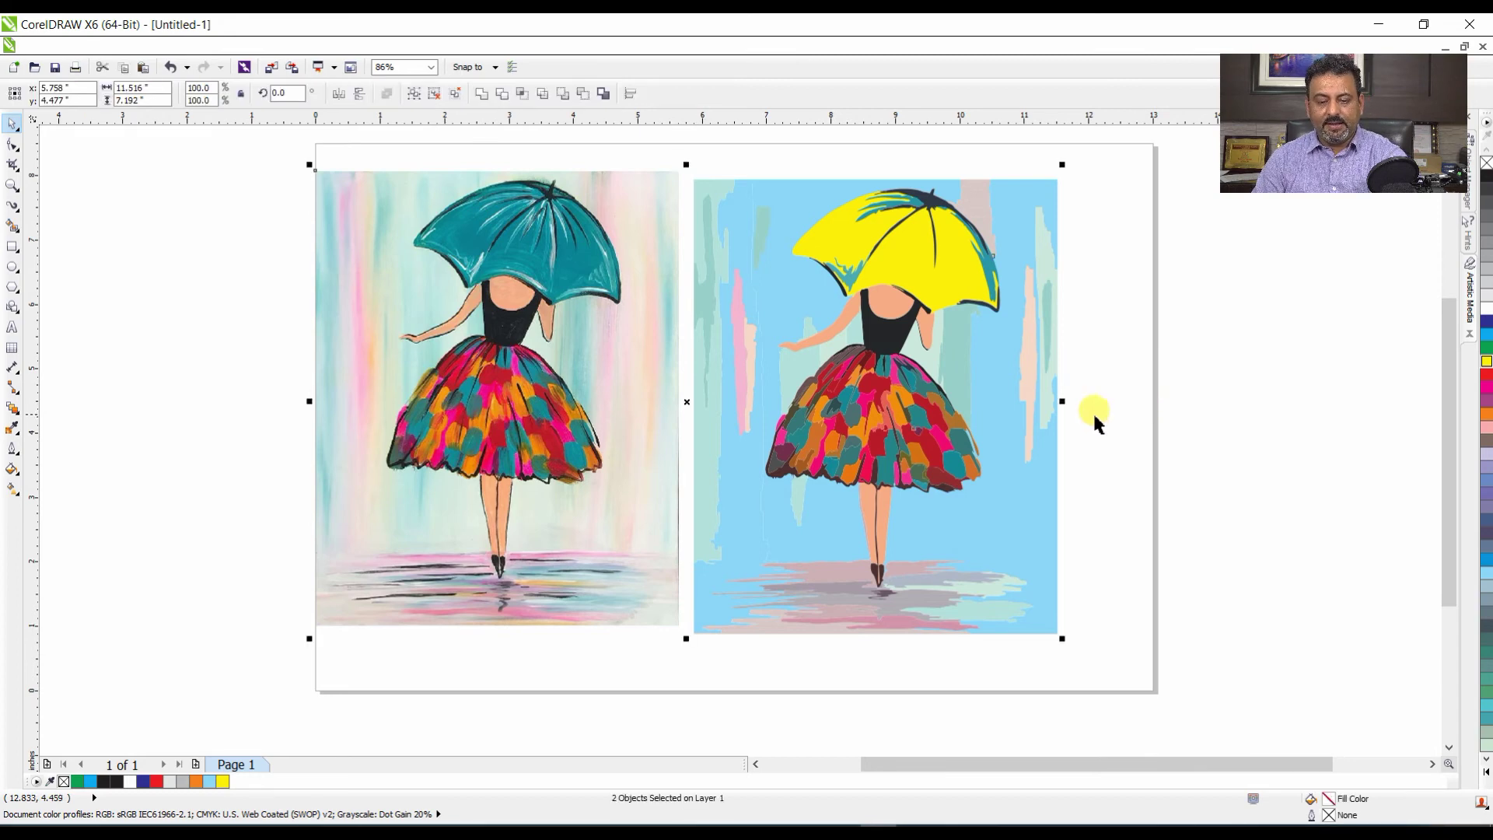
{"action": "left_click_drag", "start_coordinate": [579, 336], "coordinate": [1432, 399]}
{"action": "left_click", "coordinate": [817, 431]}
- Start importing an image and browse to the 006 TEST Print Ver 1 folder on the DATA (D:) drive
{"action": "key", "text": "alt+f"}
{"action": "key", "text": "i"}
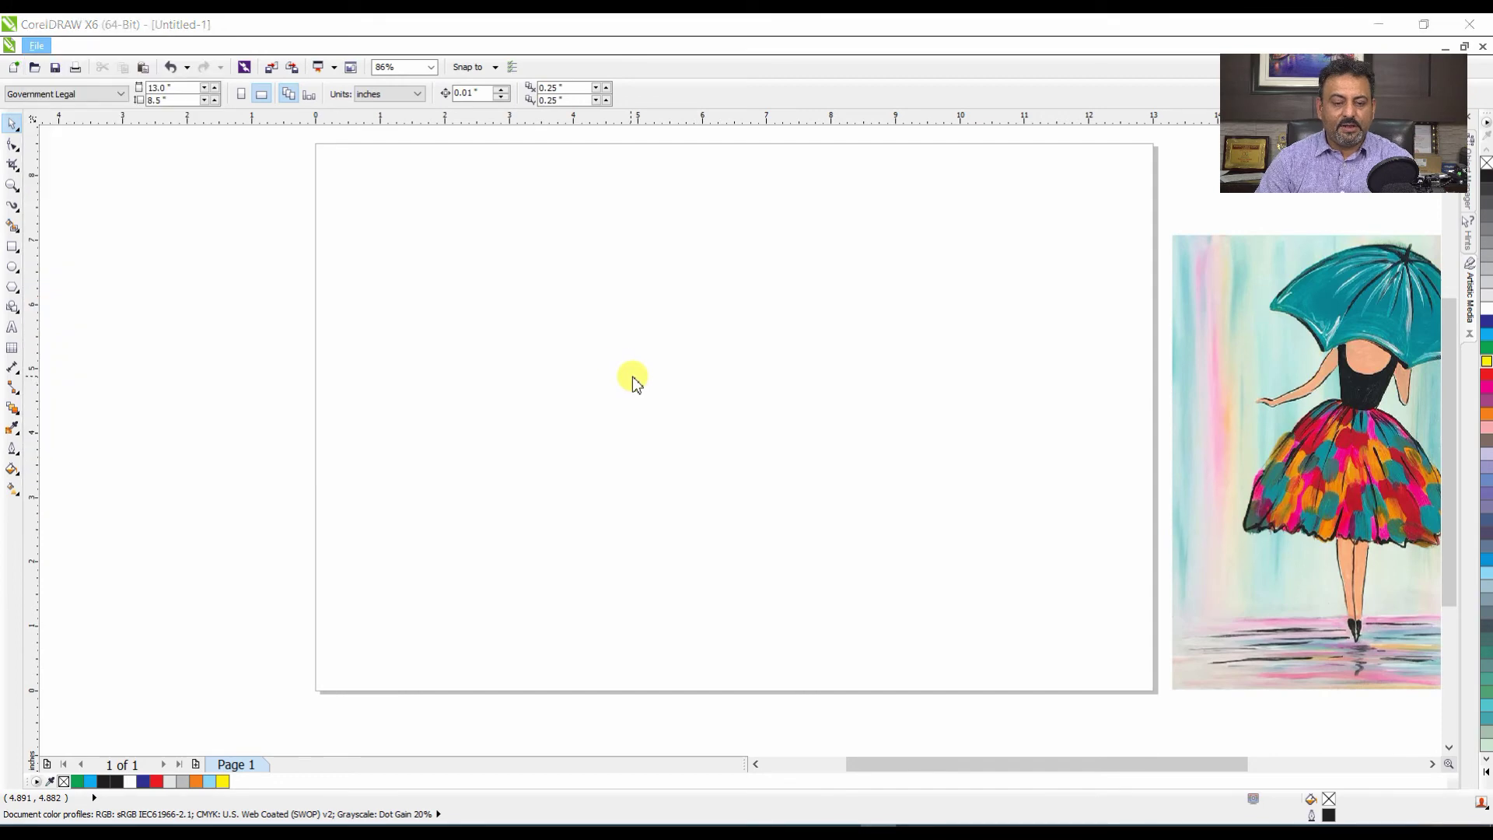
{"action": "scroll", "coordinate": [777, 389], "scroll_direction": "down", "scroll_amount": 2}
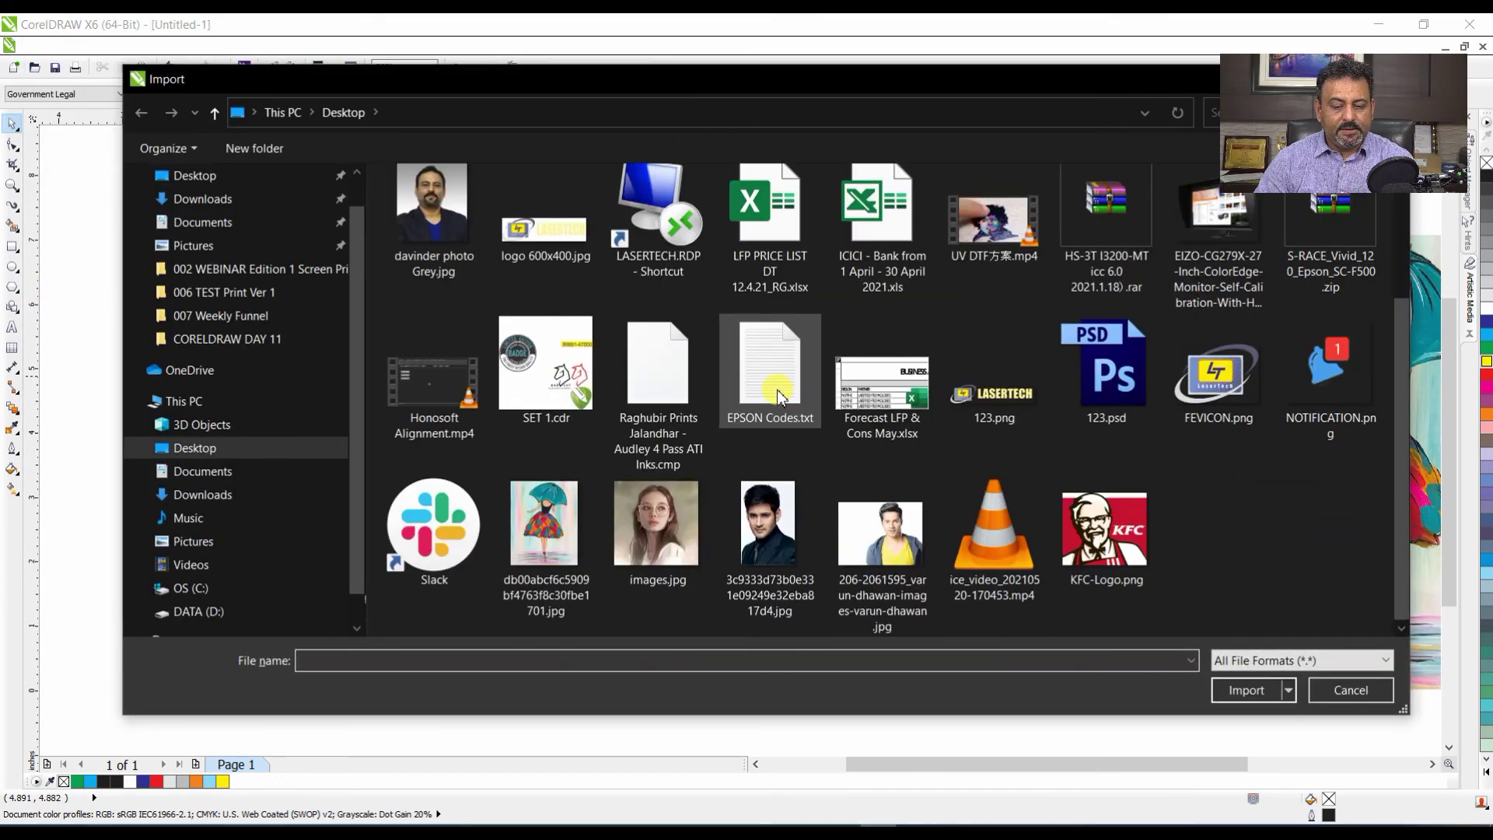
{"action": "left_click", "coordinate": [783, 534]}
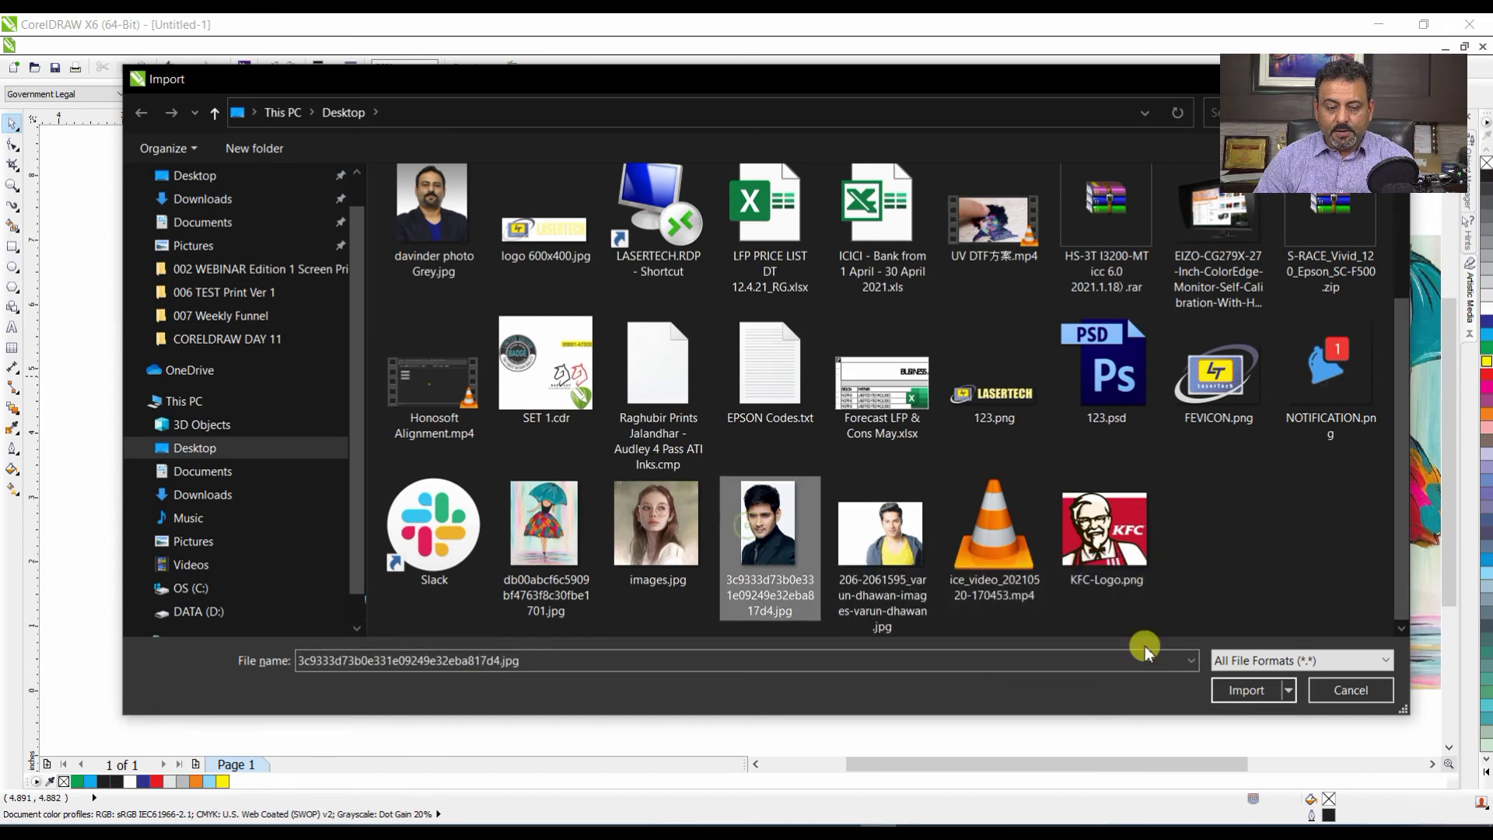
{"action": "left_click", "coordinate": [260, 612]}
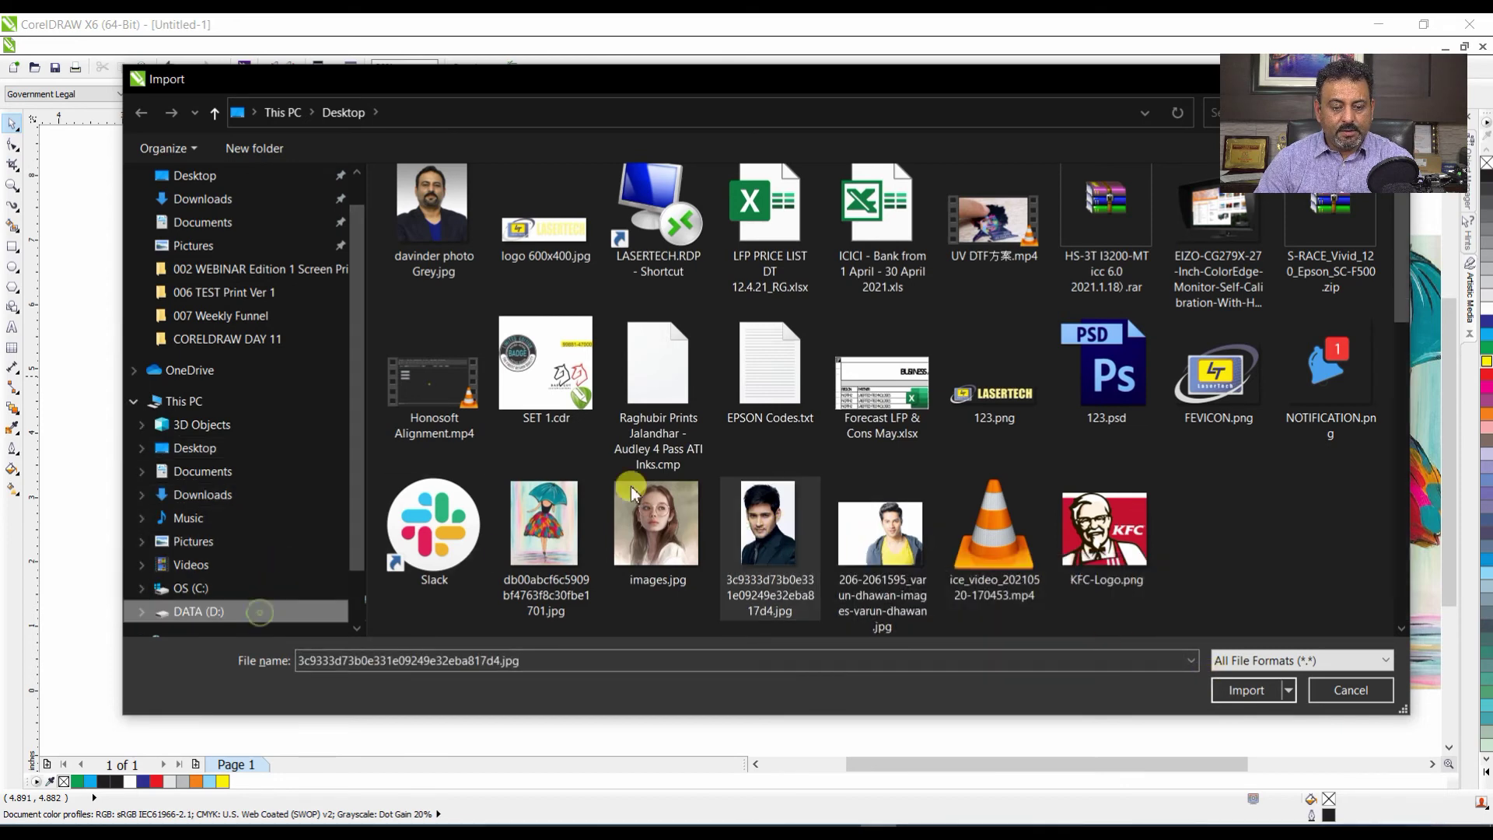
{"action": "scroll", "coordinate": [609, 459], "scroll_direction": "down", "scroll_amount": 8}
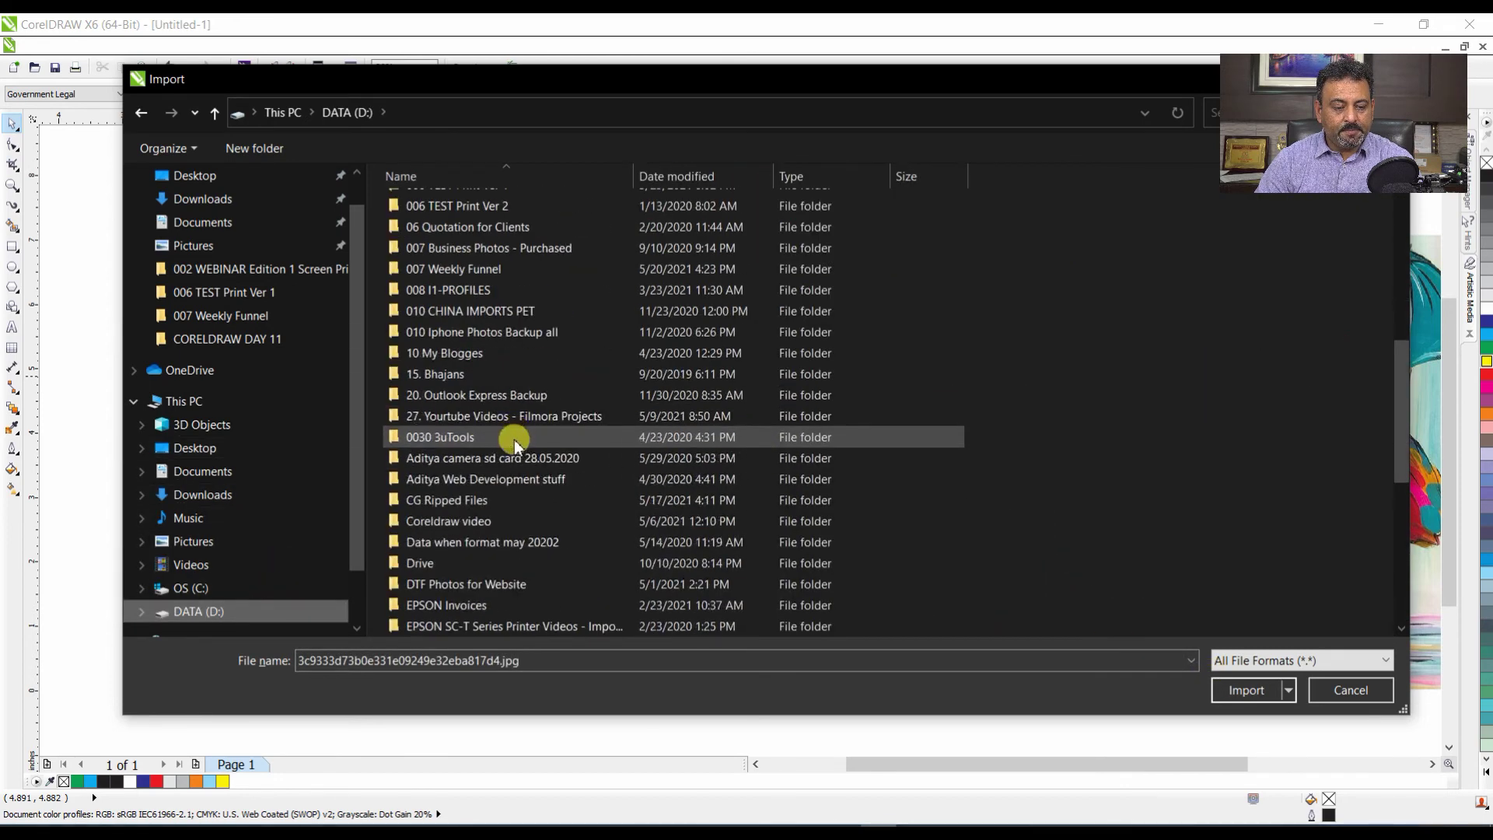
{"action": "scroll", "coordinate": [515, 440], "scroll_direction": "down", "scroll_amount": 2}
{"action": "scroll", "coordinate": [521, 439], "scroll_direction": "up", "scroll_amount": 6}
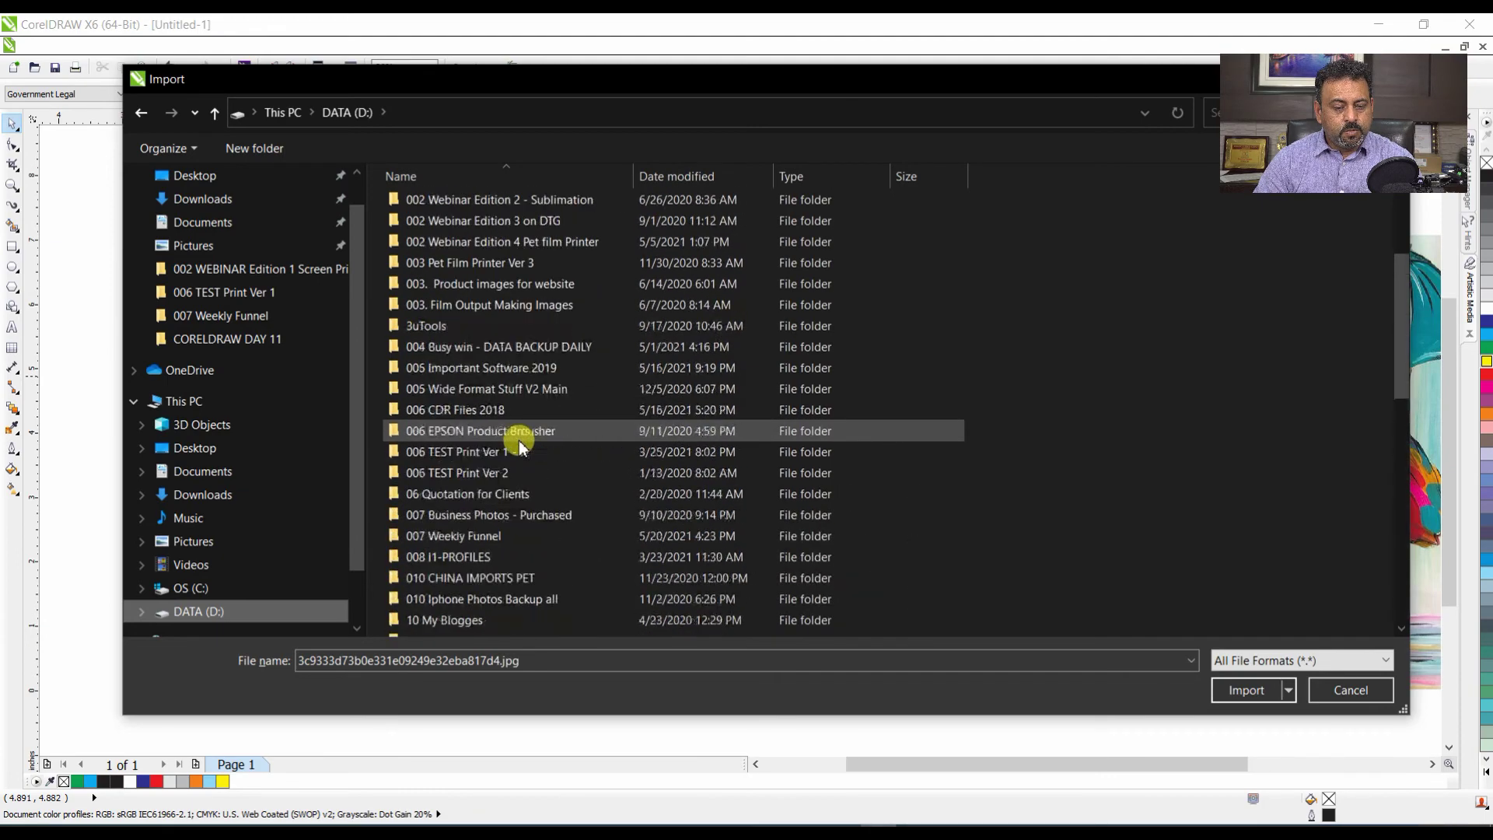
{"action": "scroll", "coordinate": [519, 440], "scroll_direction": "up", "scroll_amount": 4}
{"action": "scroll", "coordinate": [516, 442], "scroll_direction": "down", "scroll_amount": 9}
{"action": "scroll", "coordinate": [525, 432], "scroll_direction": "up", "scroll_amount": 2}
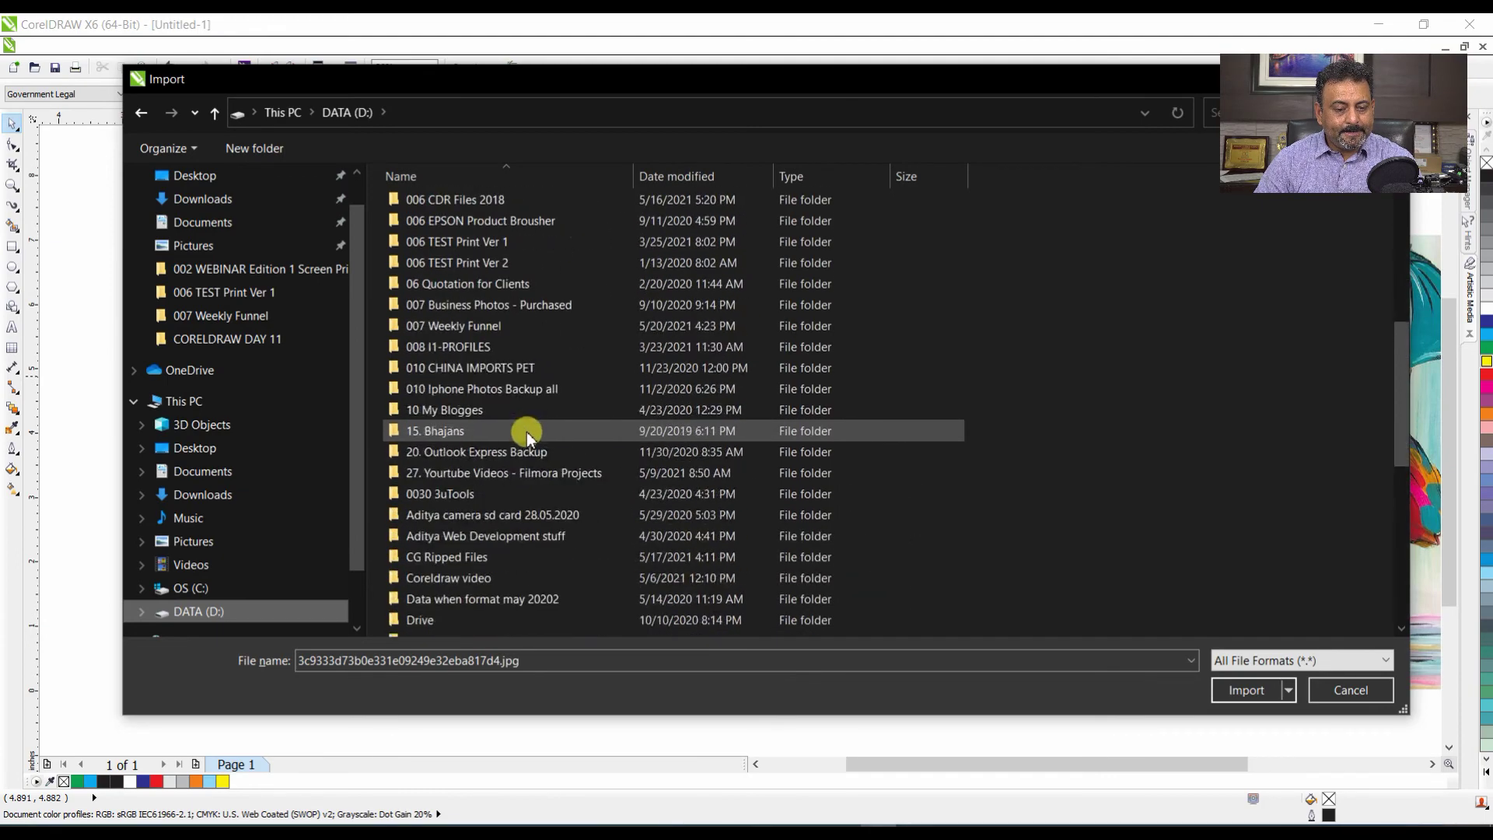
{"action": "scroll", "coordinate": [521, 420], "scroll_direction": "up", "scroll_amount": 5}
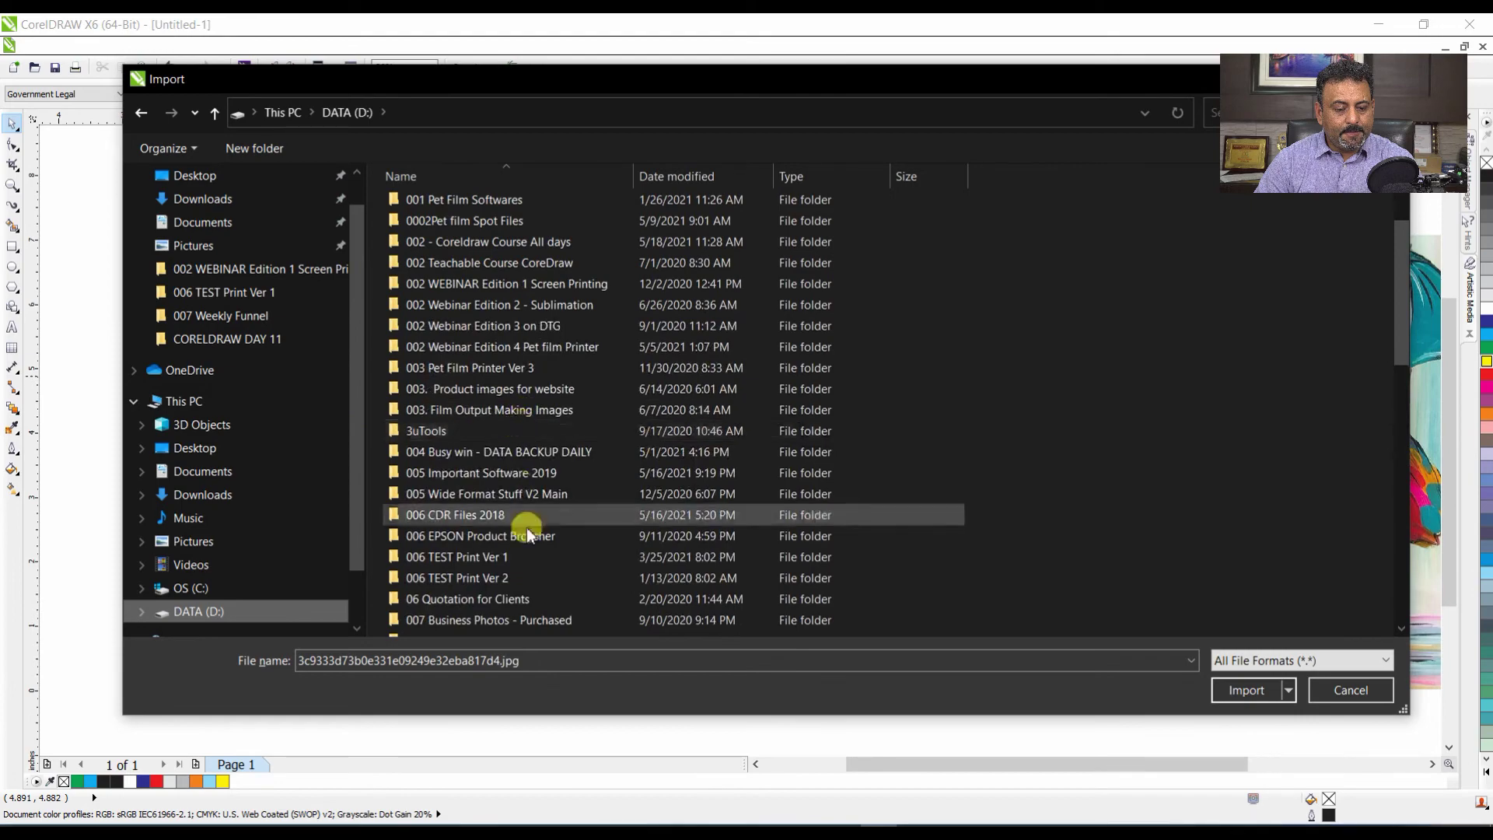
{"action": "double_click", "coordinate": [533, 558]}
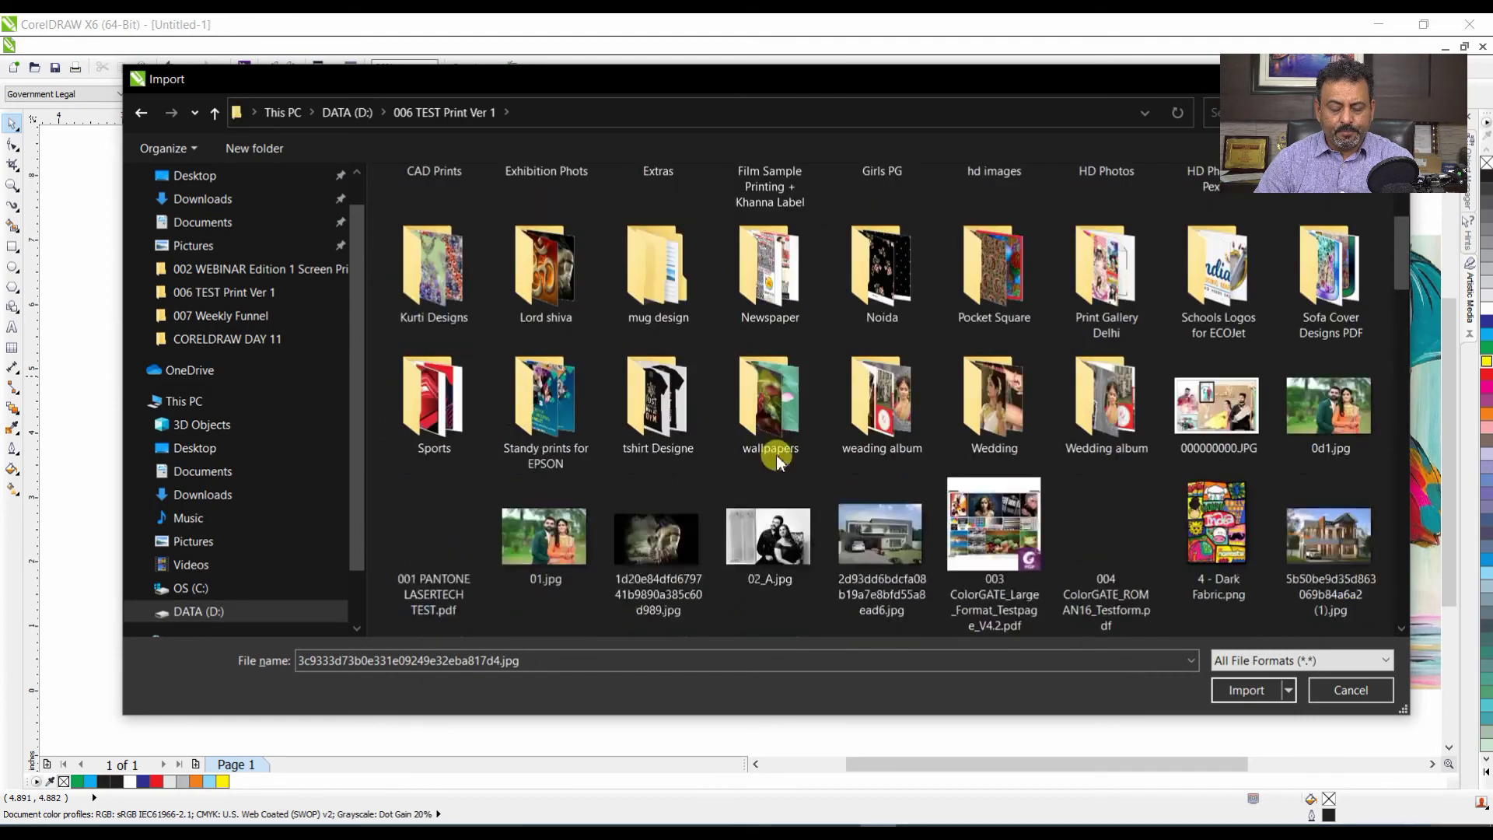
- Import Bad As American 120.tif and place it on the page about 6.5 in wide by 7.8 in high
{"action": "scroll", "coordinate": [777, 459], "scroll_direction": "down", "scroll_amount": 10}
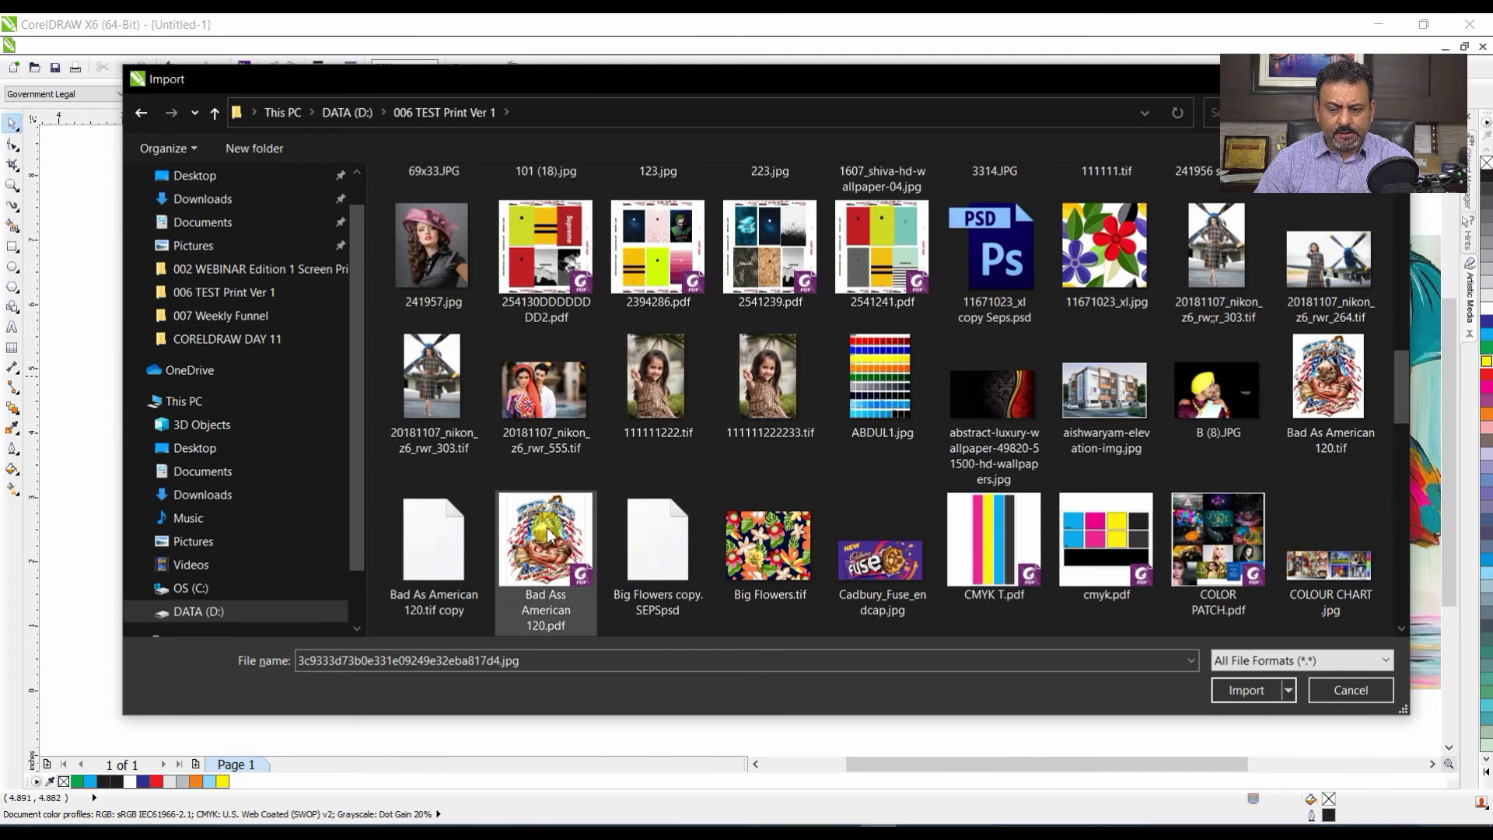
{"action": "left_click", "coordinate": [1328, 378]}
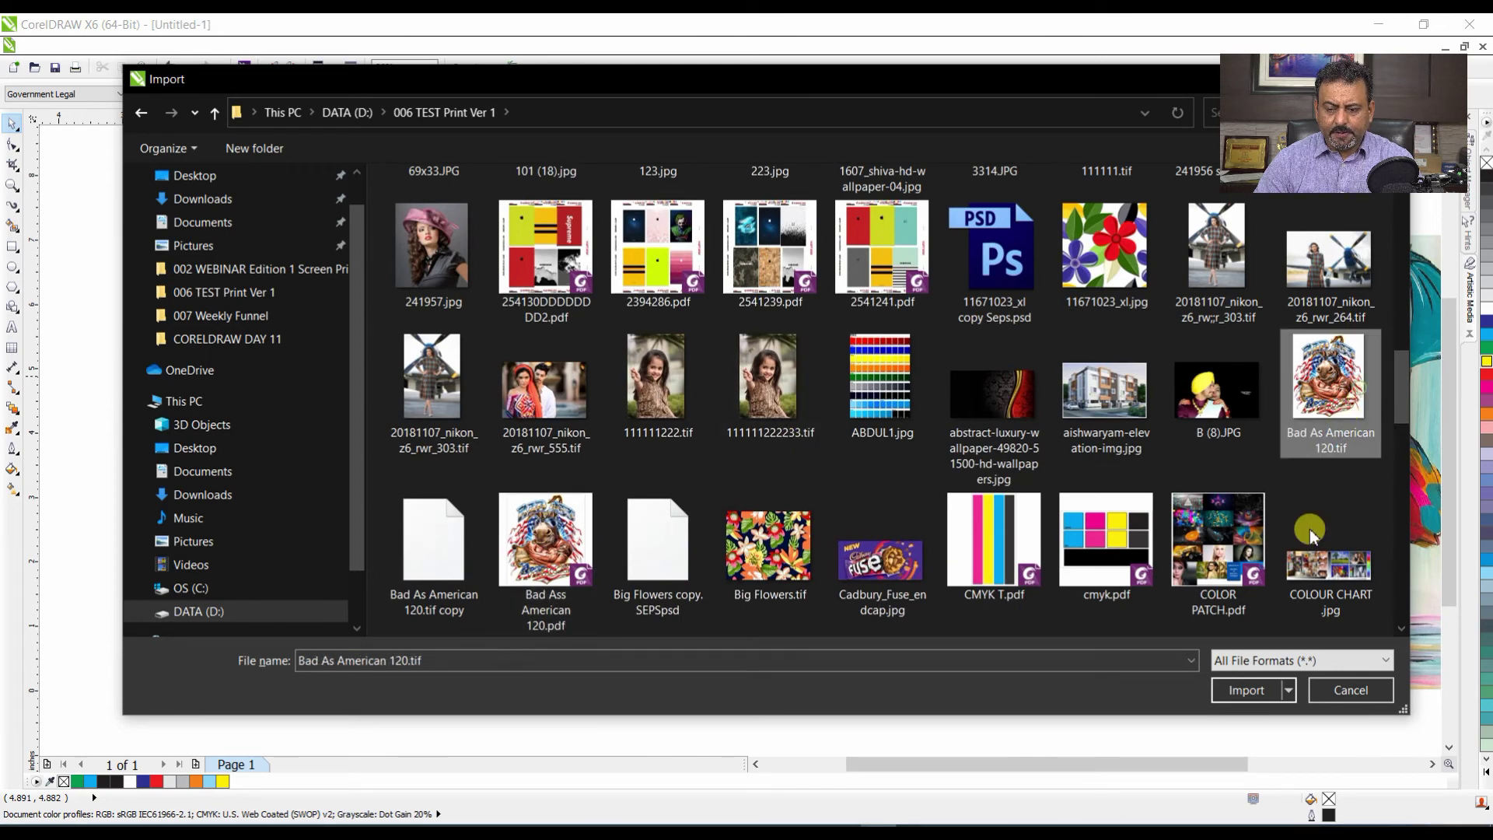
{"action": "left_click", "coordinate": [1257, 692]}
{"action": "left_click_drag", "start_coordinate": [549, 173], "coordinate": [993, 679]}
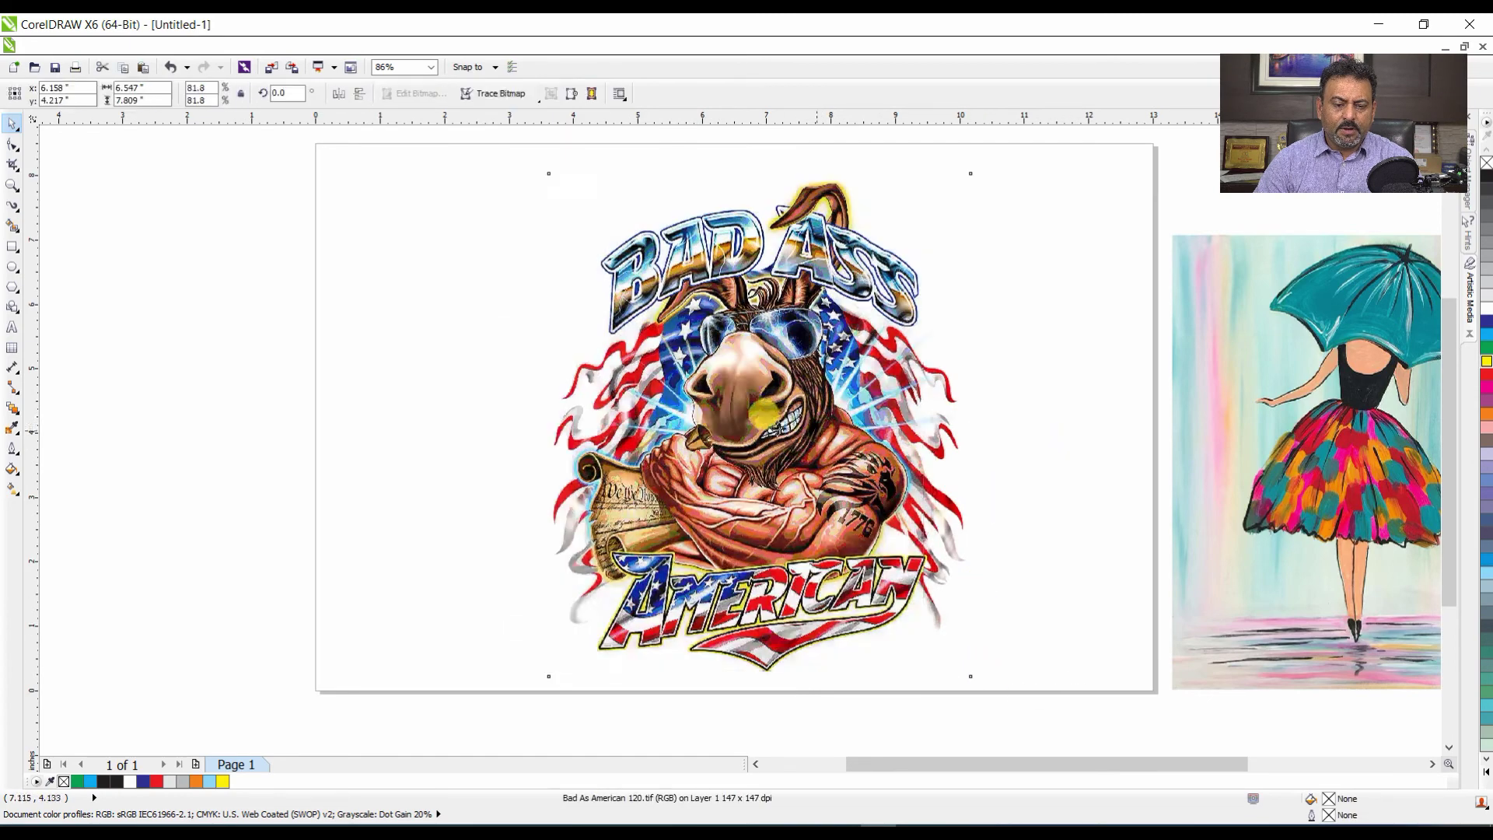
- Trace the imported donkey artwork with an Outline trace set to High quality image, removing the background
{"action": "left_click", "coordinate": [533, 97]}
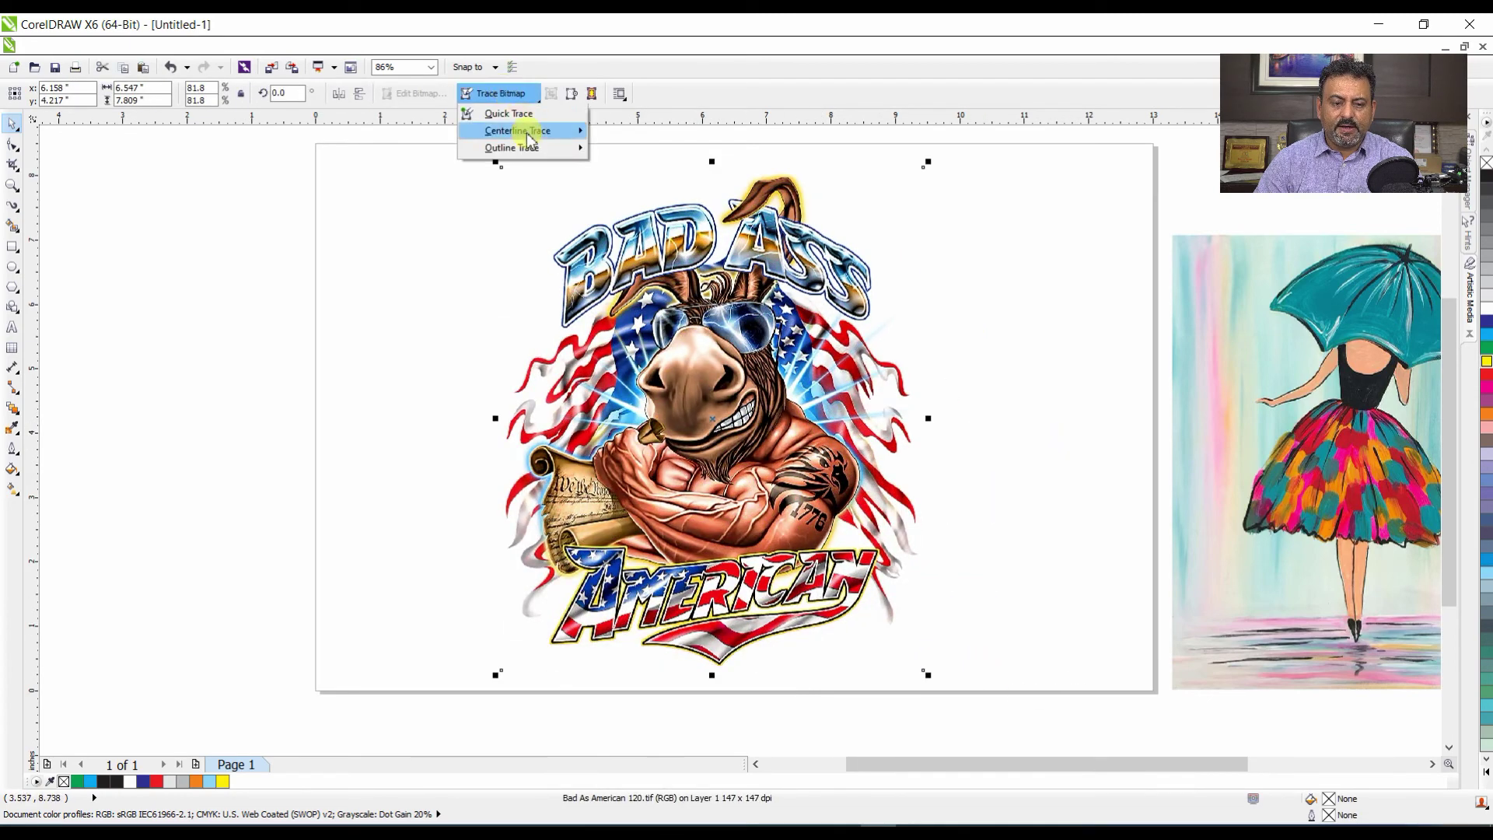
{"action": "mouse_move", "coordinate": [534, 153]}
{"action": "left_click", "coordinate": [673, 234]}
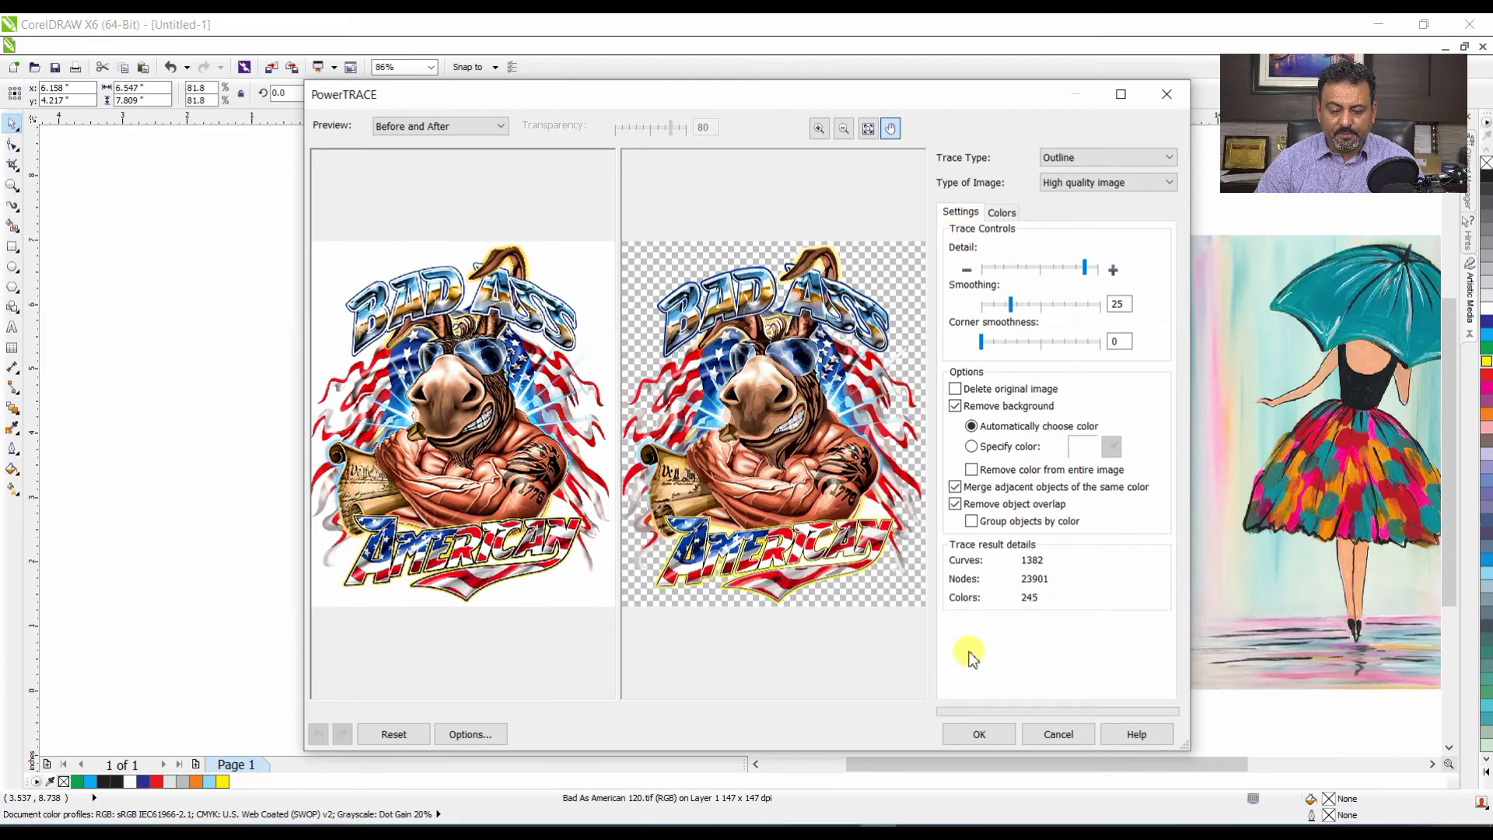
{"action": "left_click", "coordinate": [979, 734]}
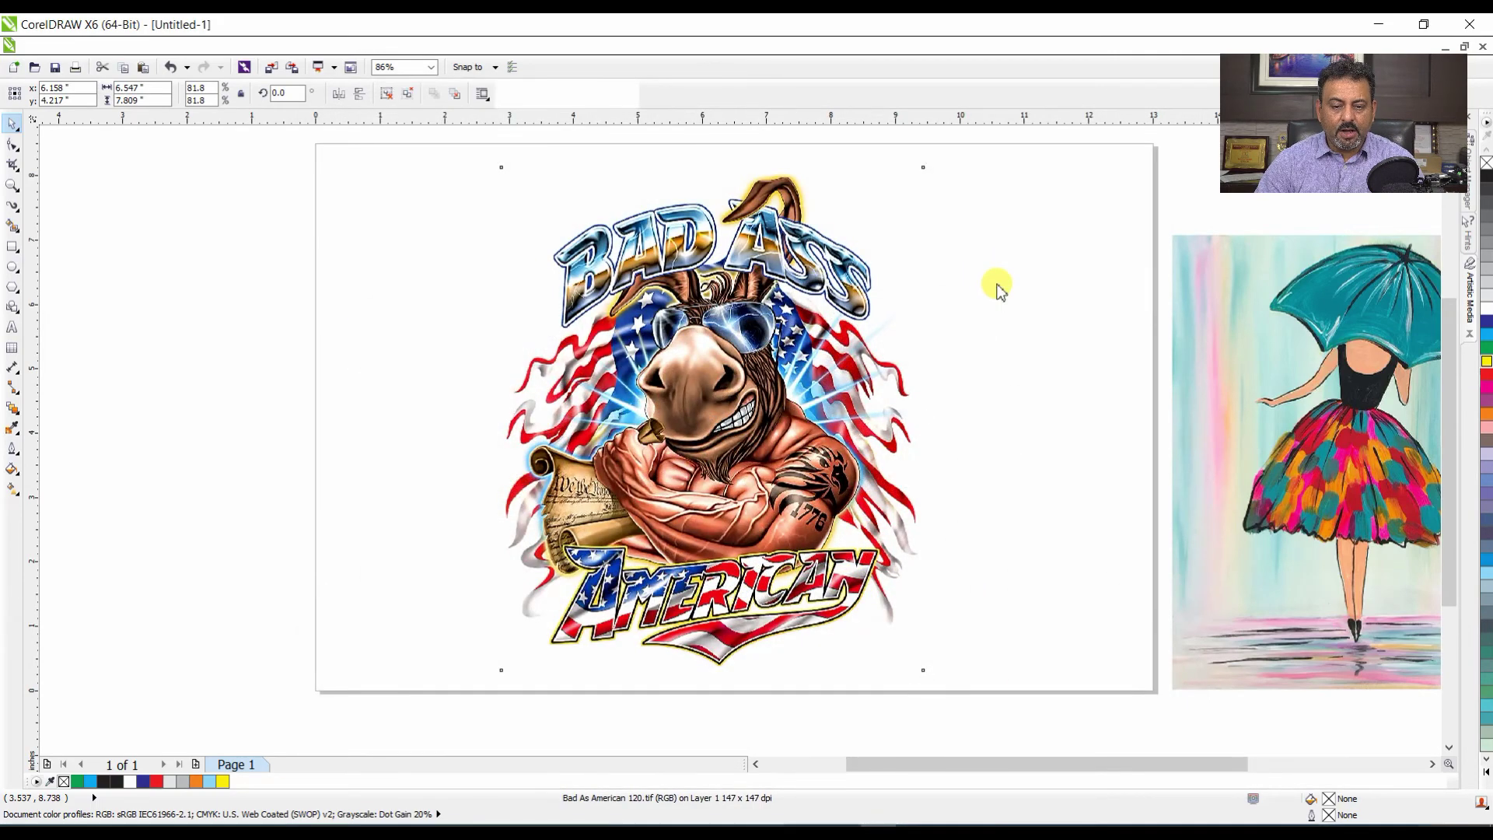
- Separate the donkey trace from its original bitmap and arrange them side by side on the page, with the trace on the left
{"action": "left_click", "coordinate": [1052, 283]}
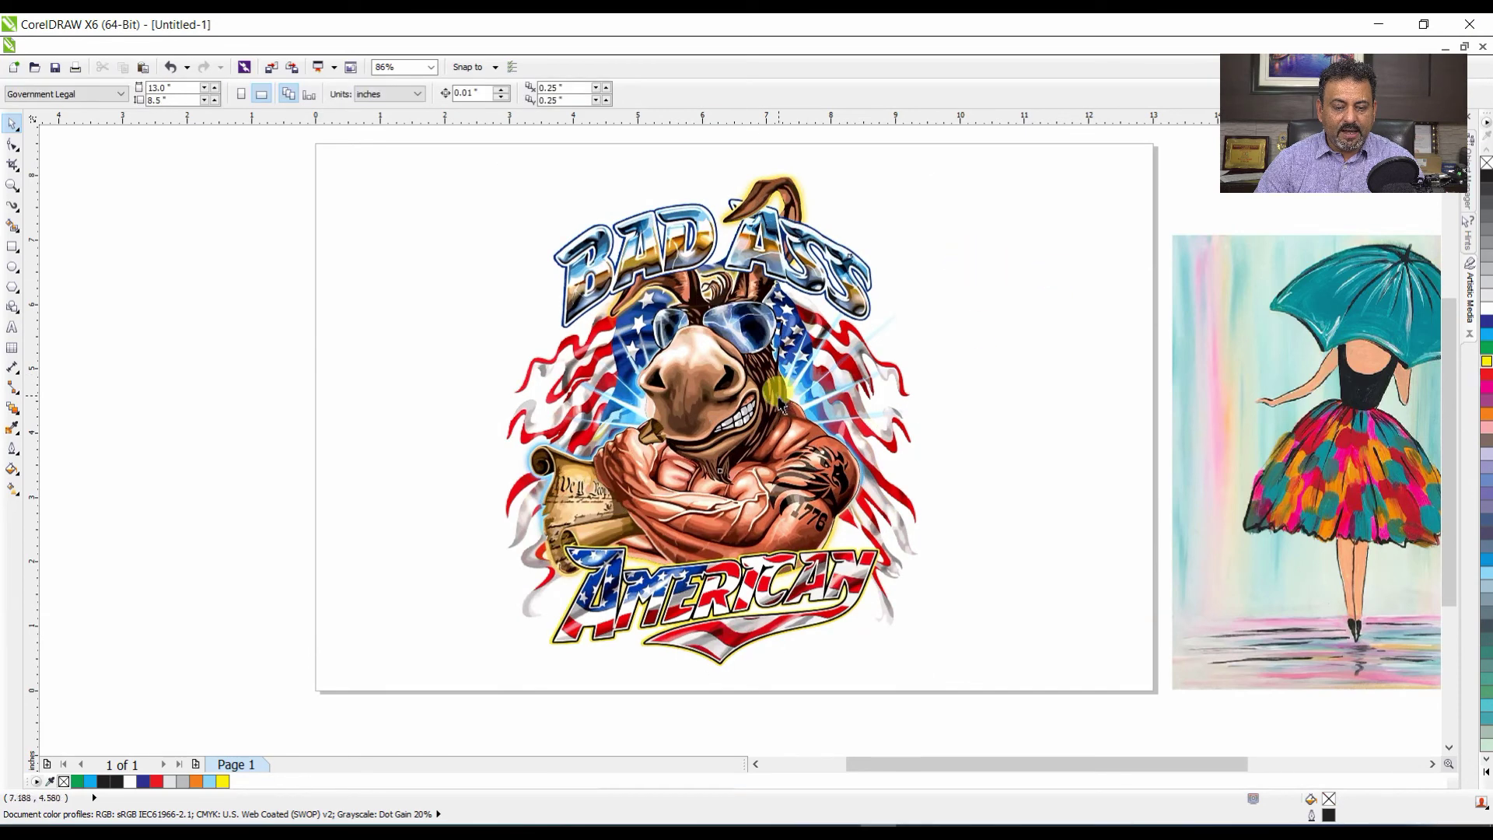
{"action": "left_click_drag", "start_coordinate": [782, 404], "coordinate": [309, 370]}
{"action": "right_click", "coordinate": [309, 370]}
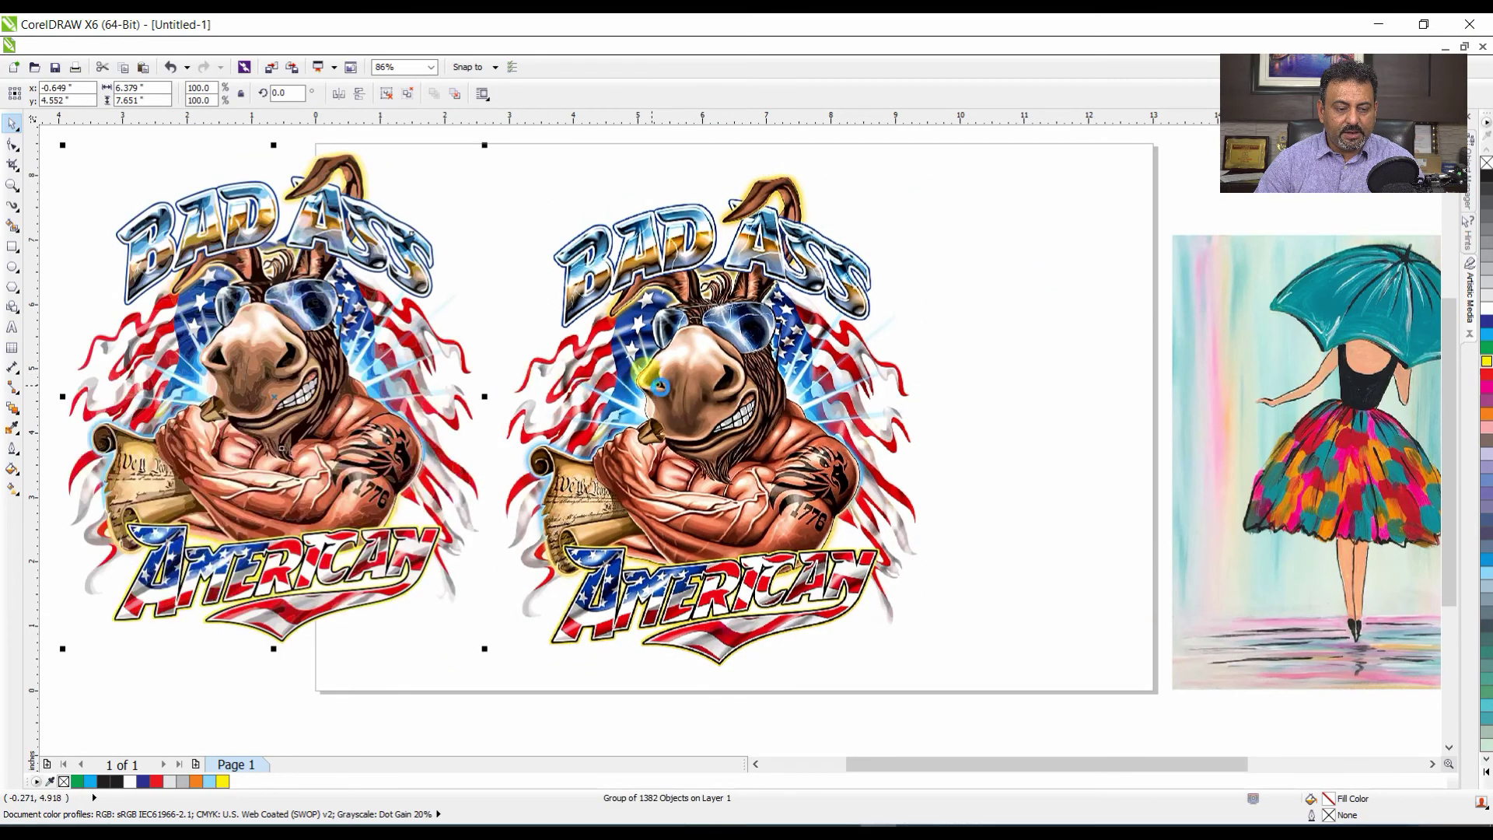
{"action": "left_click_drag", "start_coordinate": [661, 387], "coordinate": [876, 384]}
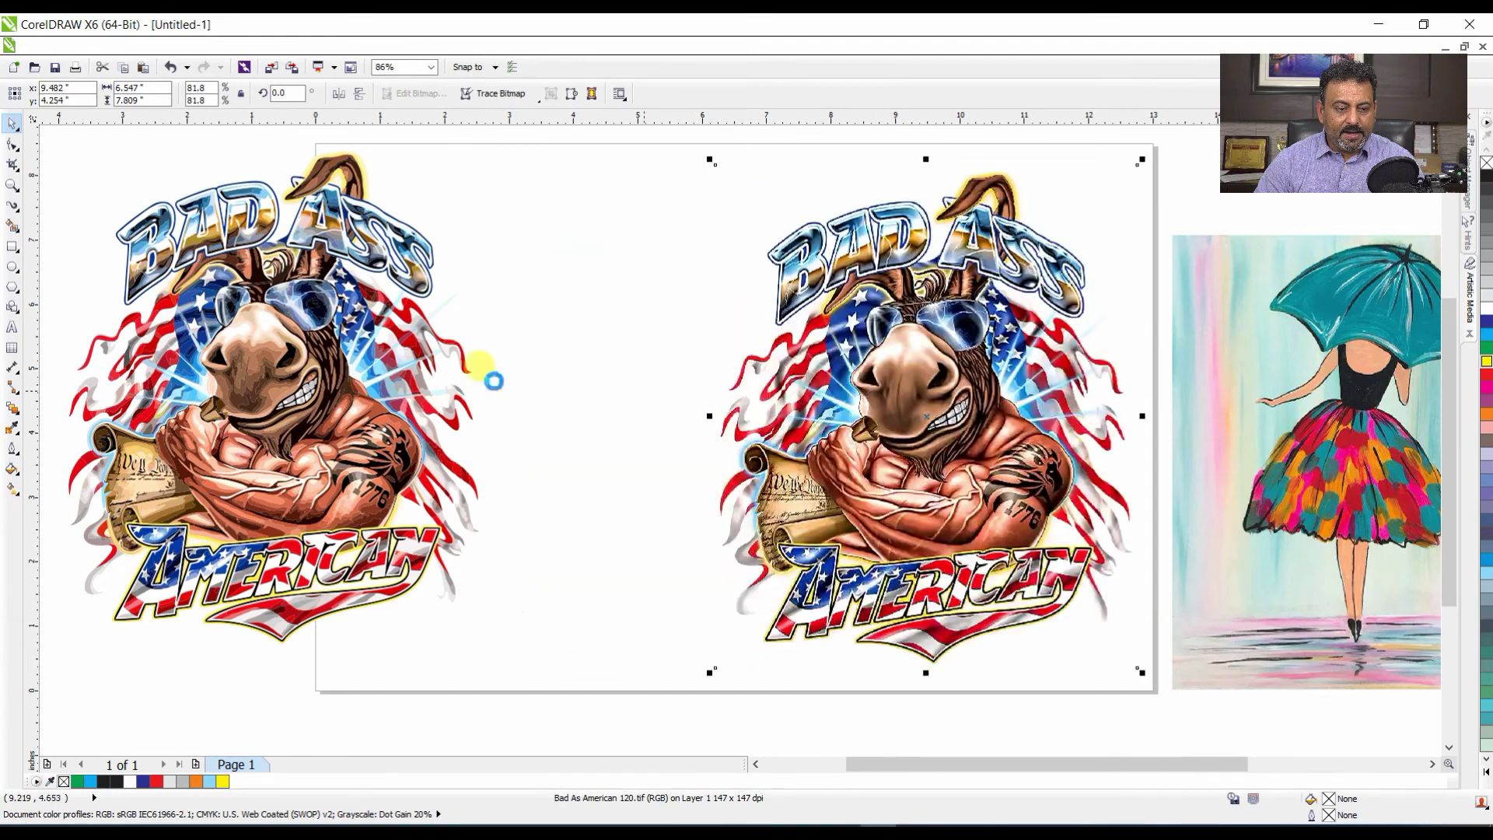
{"action": "left_click", "coordinate": [482, 365]}
{"action": "left_click_drag", "start_coordinate": [346, 346], "coordinate": [583, 358]}
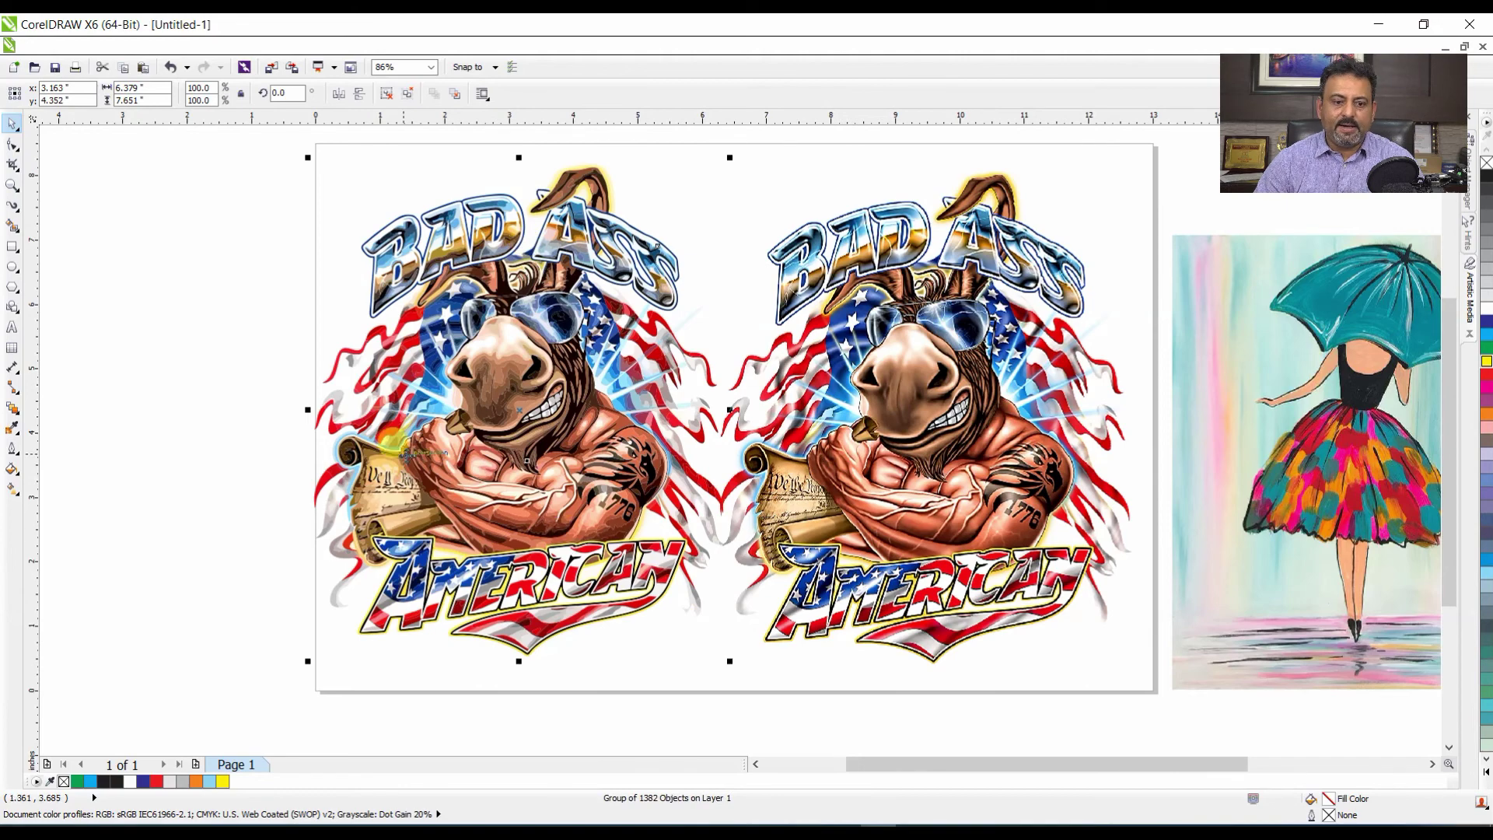
{"action": "left_click", "coordinate": [222, 323]}
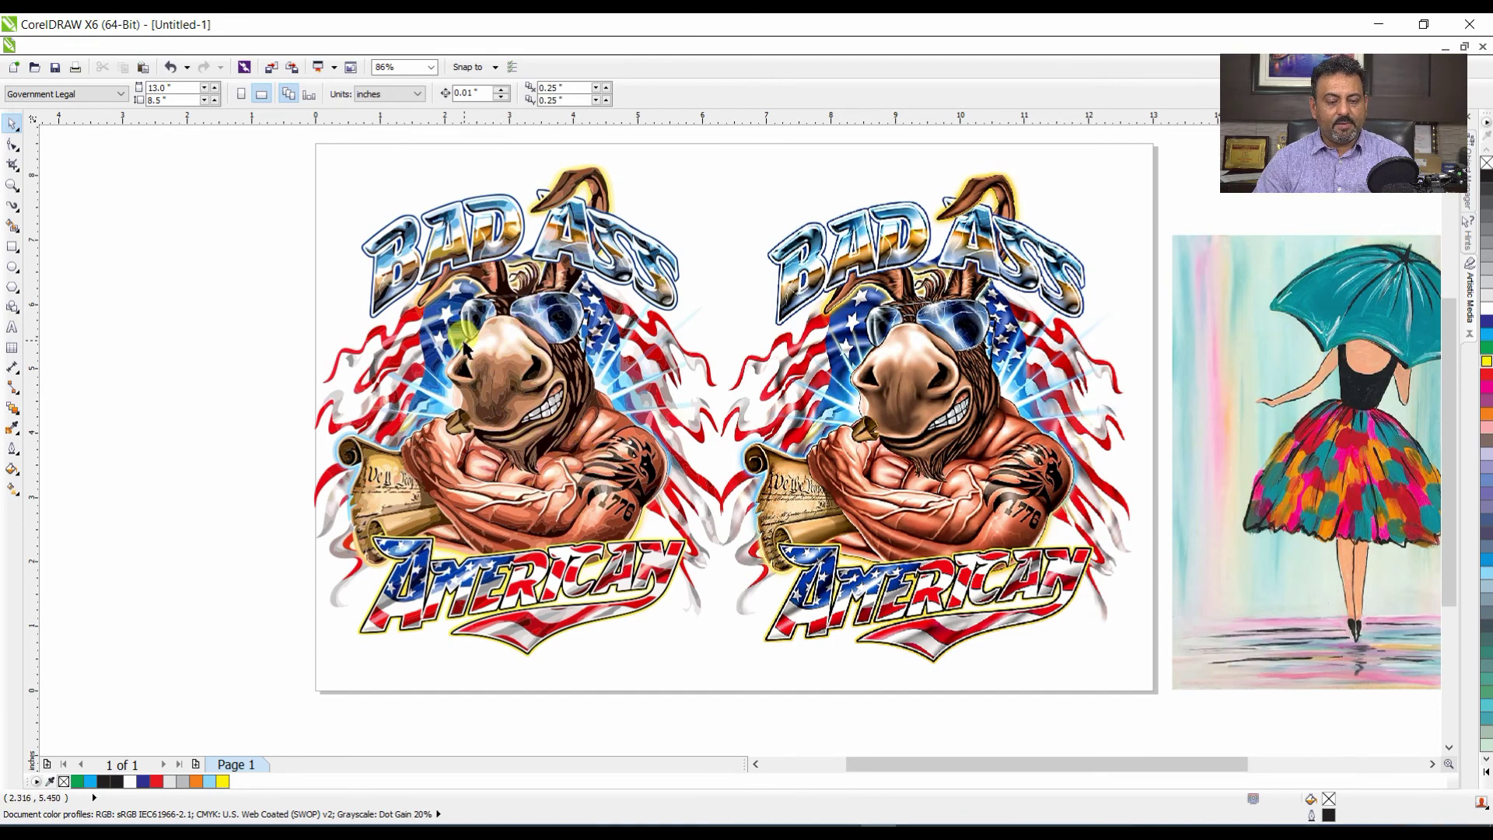
- Examine the donkey trace's muzzle and flag details up close, and view it again beside the original bitmap
{"action": "left_click", "coordinate": [439, 322]}
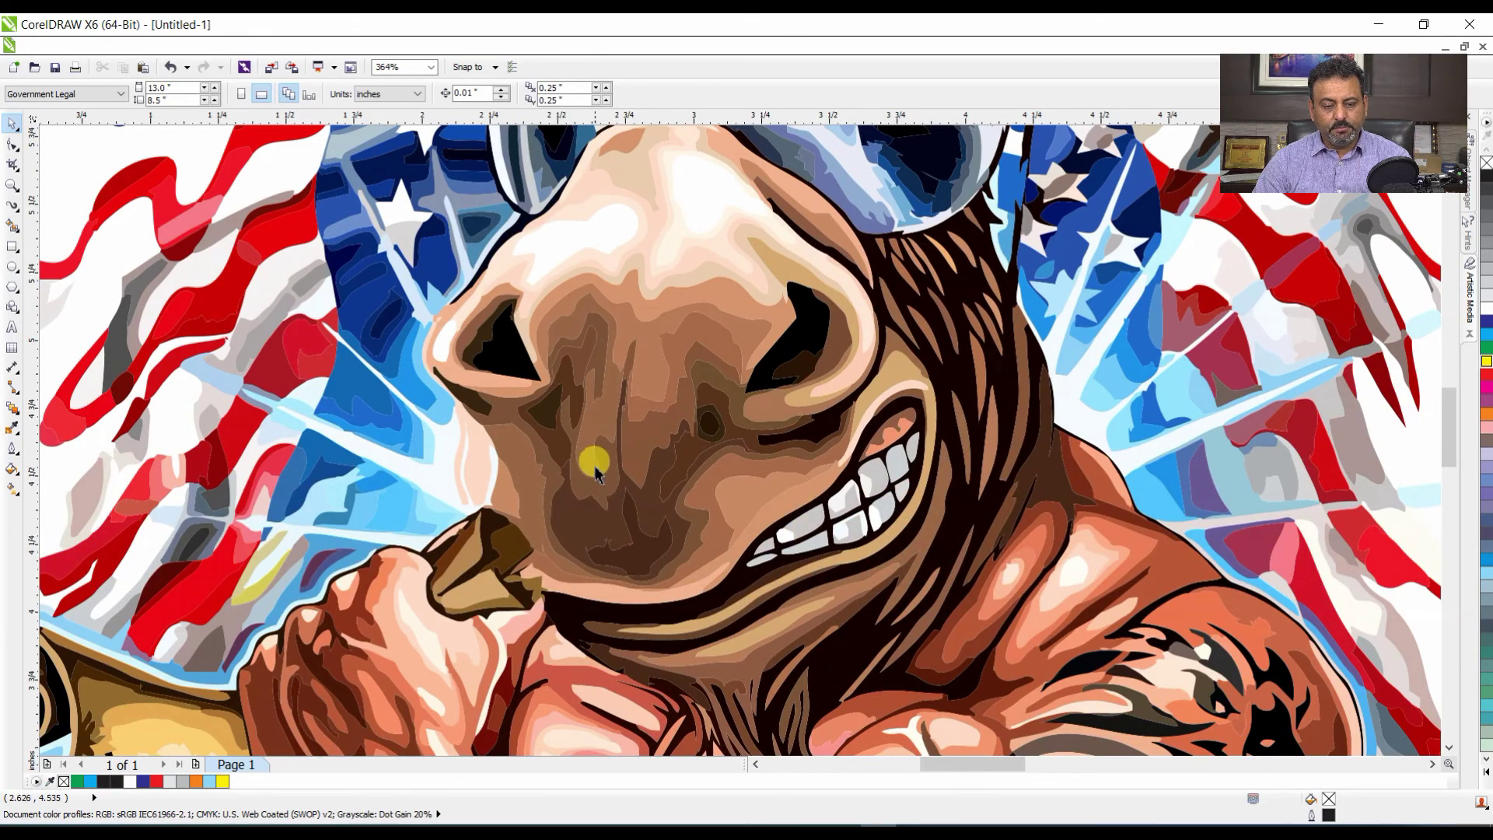
{"action": "scroll", "coordinate": [592, 459], "scroll_direction": "down", "scroll_amount": 4}
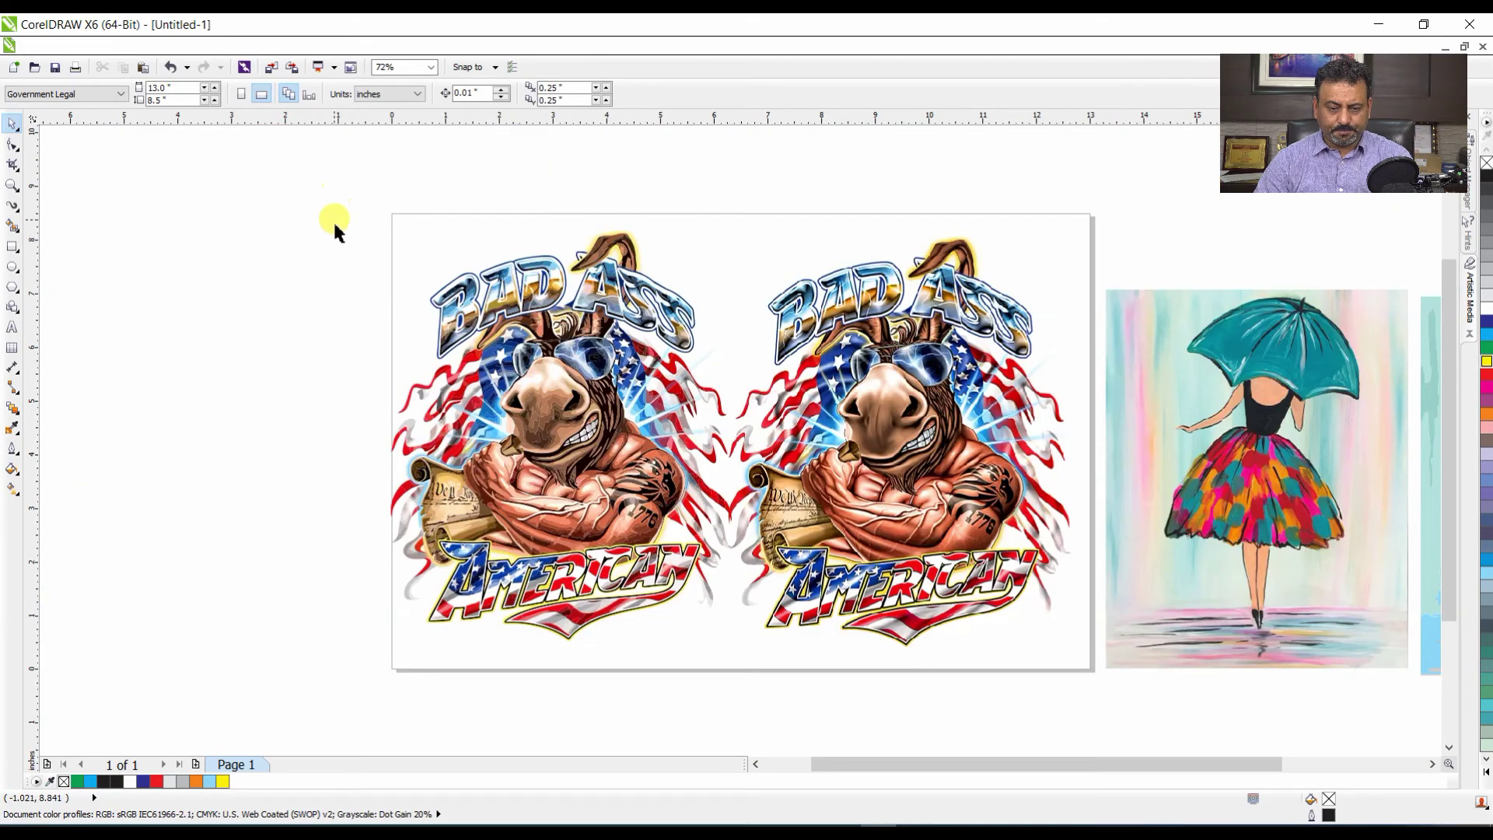
{"action": "left_click", "coordinate": [719, 408]}
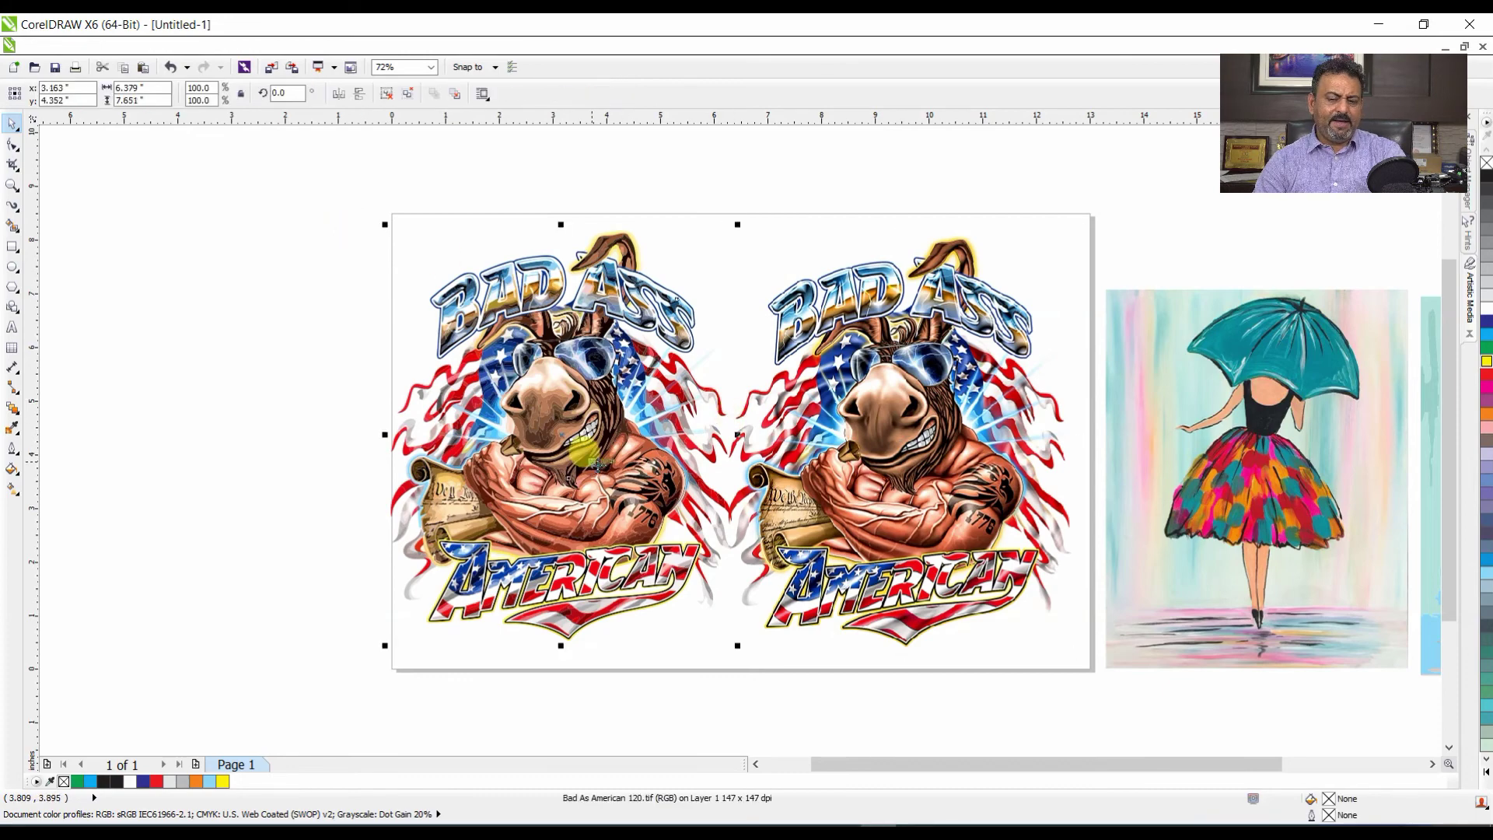
- Give one teal patch near the skirt's hem in the umbrella trace a green hairline outline (C:100 M:0 Y:100 K:0)
{"action": "left_click", "coordinate": [1432, 764]}
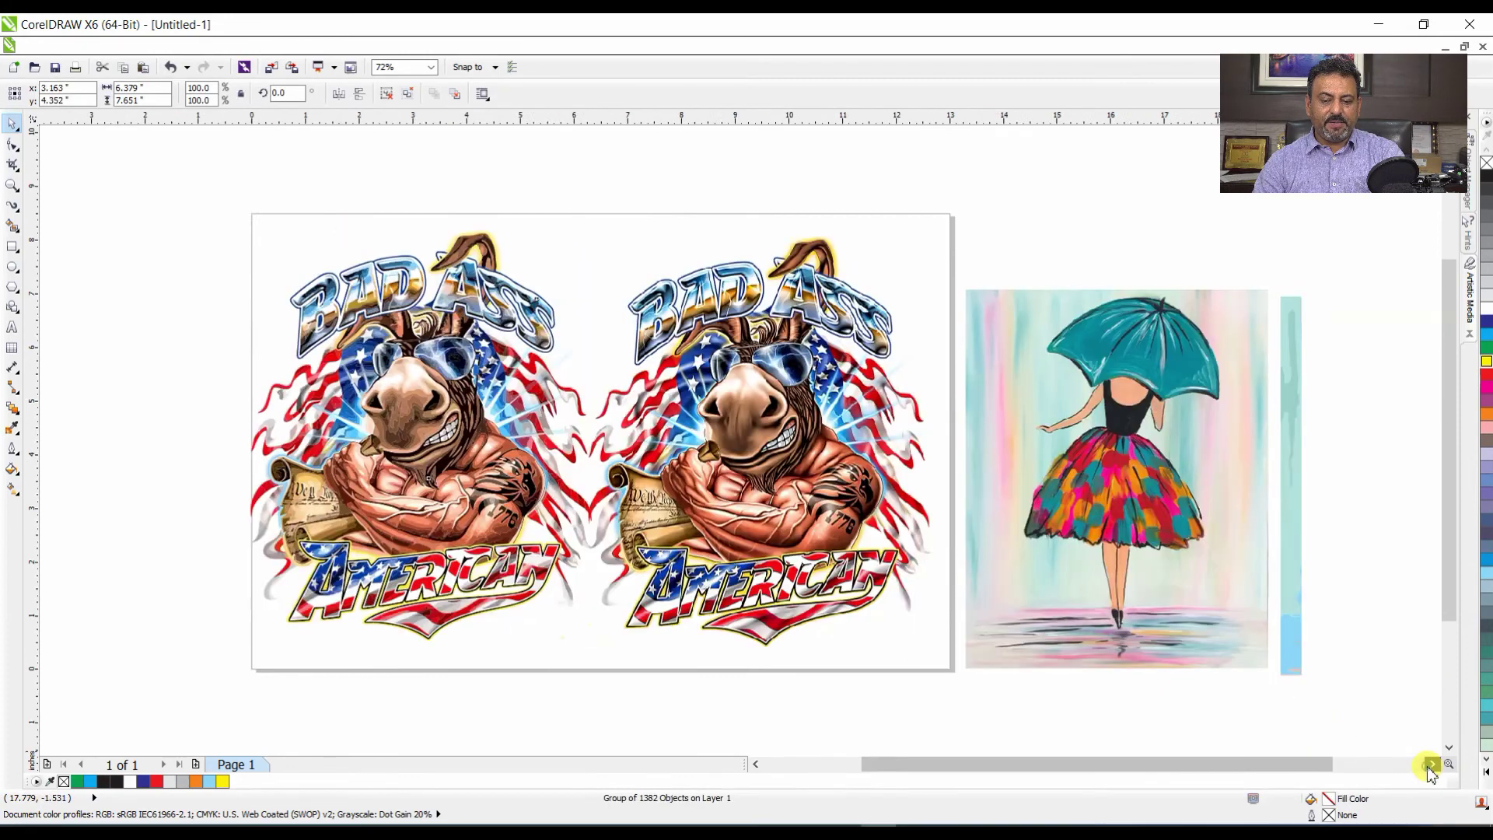
{"action": "left_click", "coordinate": [1431, 764]}
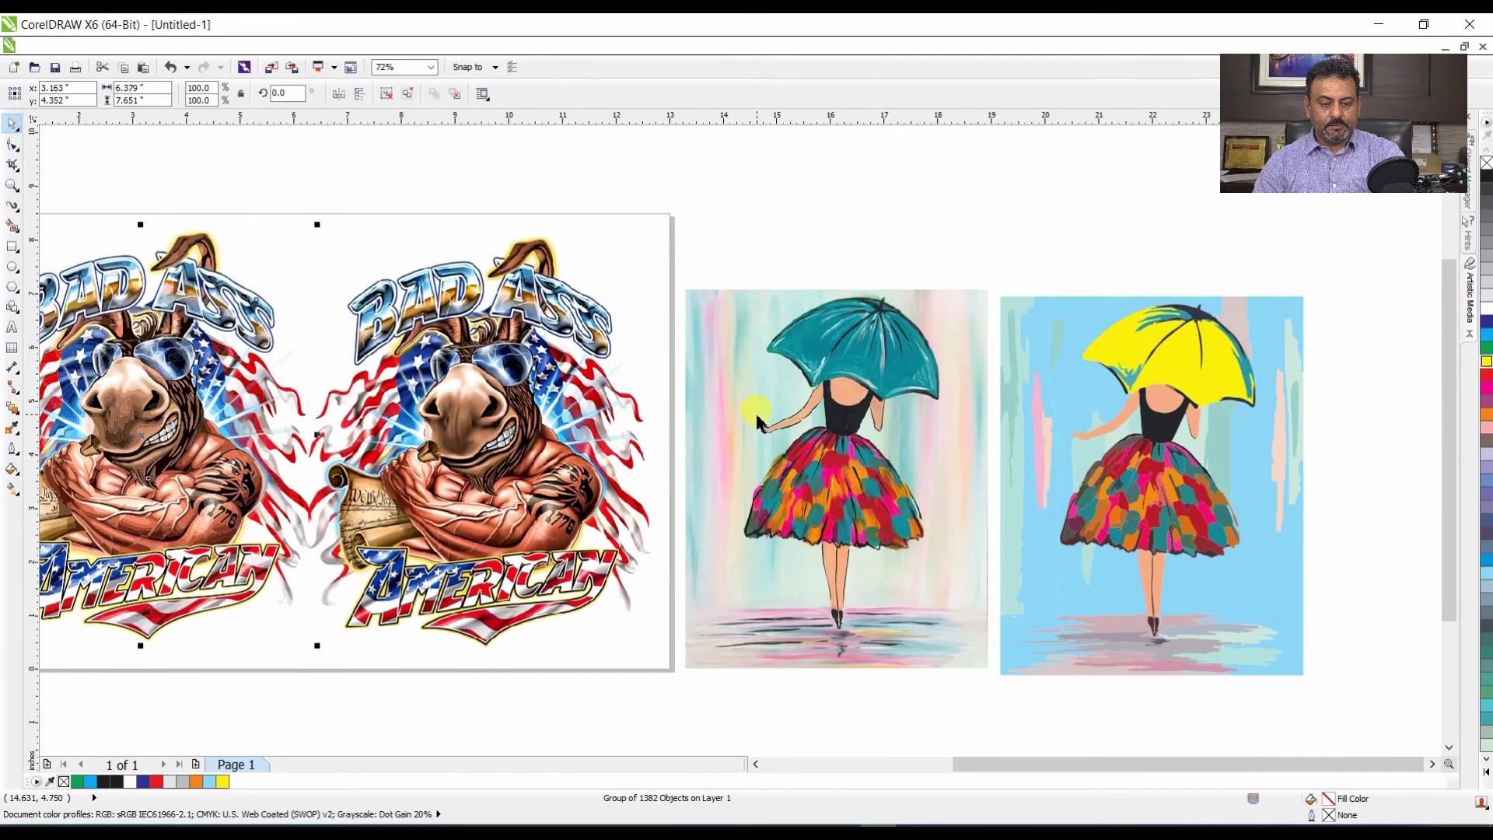
{"action": "scroll", "coordinate": [1239, 606], "scroll_direction": "up", "scroll_amount": 3}
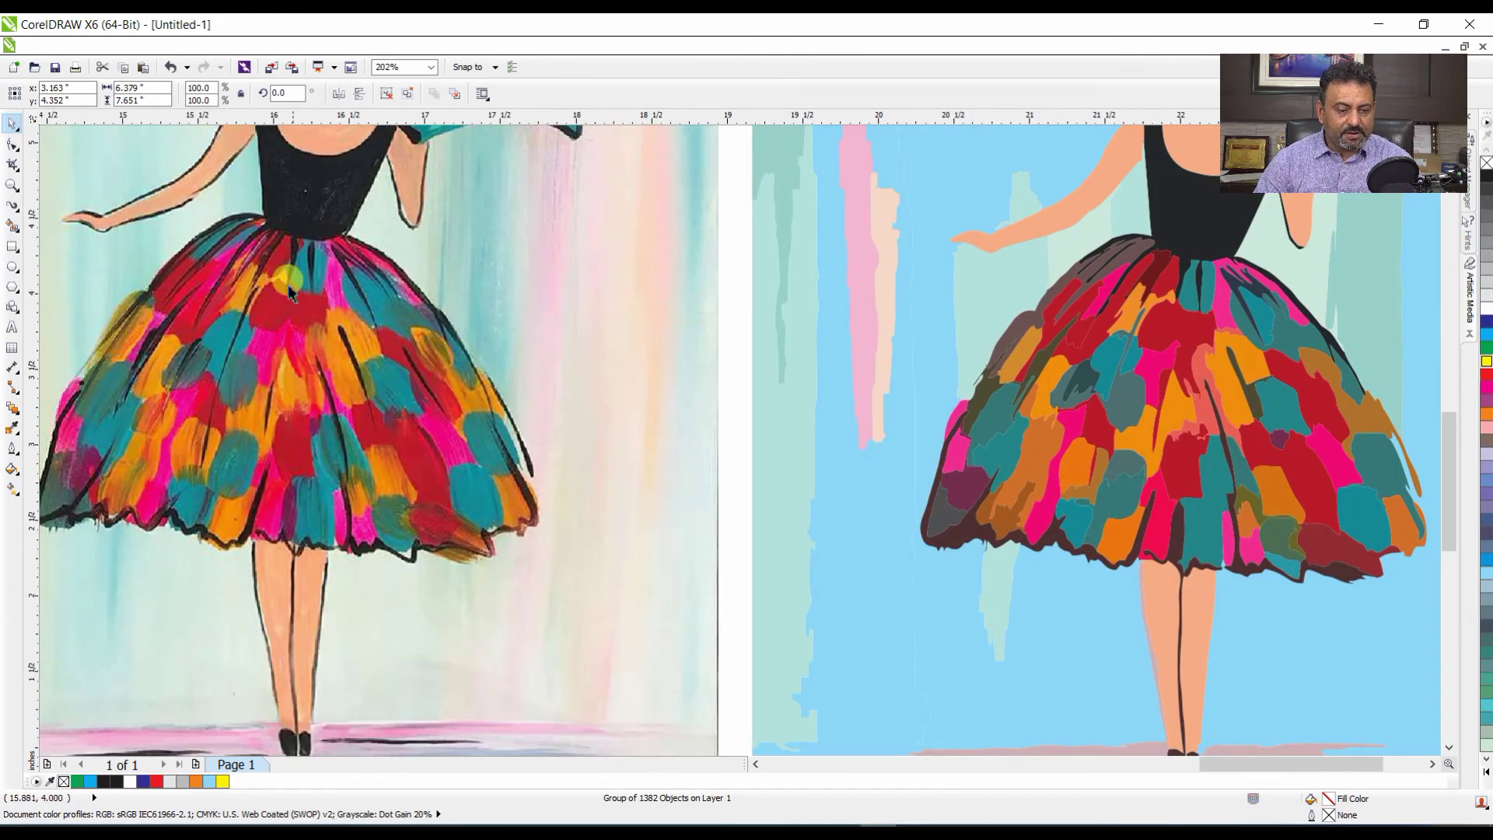
{"action": "left_click", "coordinate": [1003, 437]}
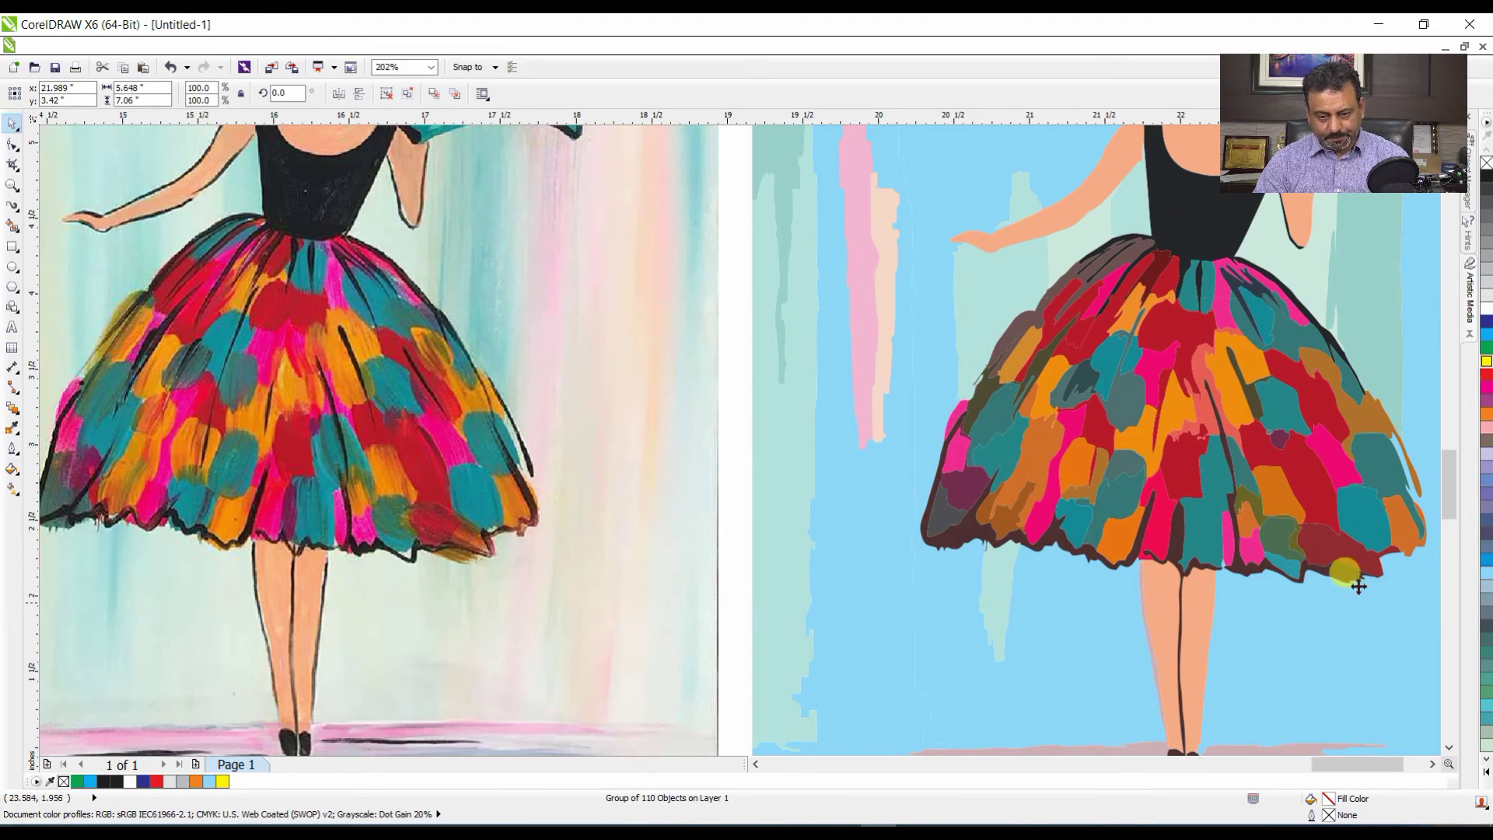
{"action": "scroll", "coordinate": [983, 466], "scroll_direction": "up", "scroll_amount": 2}
{"action": "left_click", "coordinate": [605, 521], "text": "ctrl"}
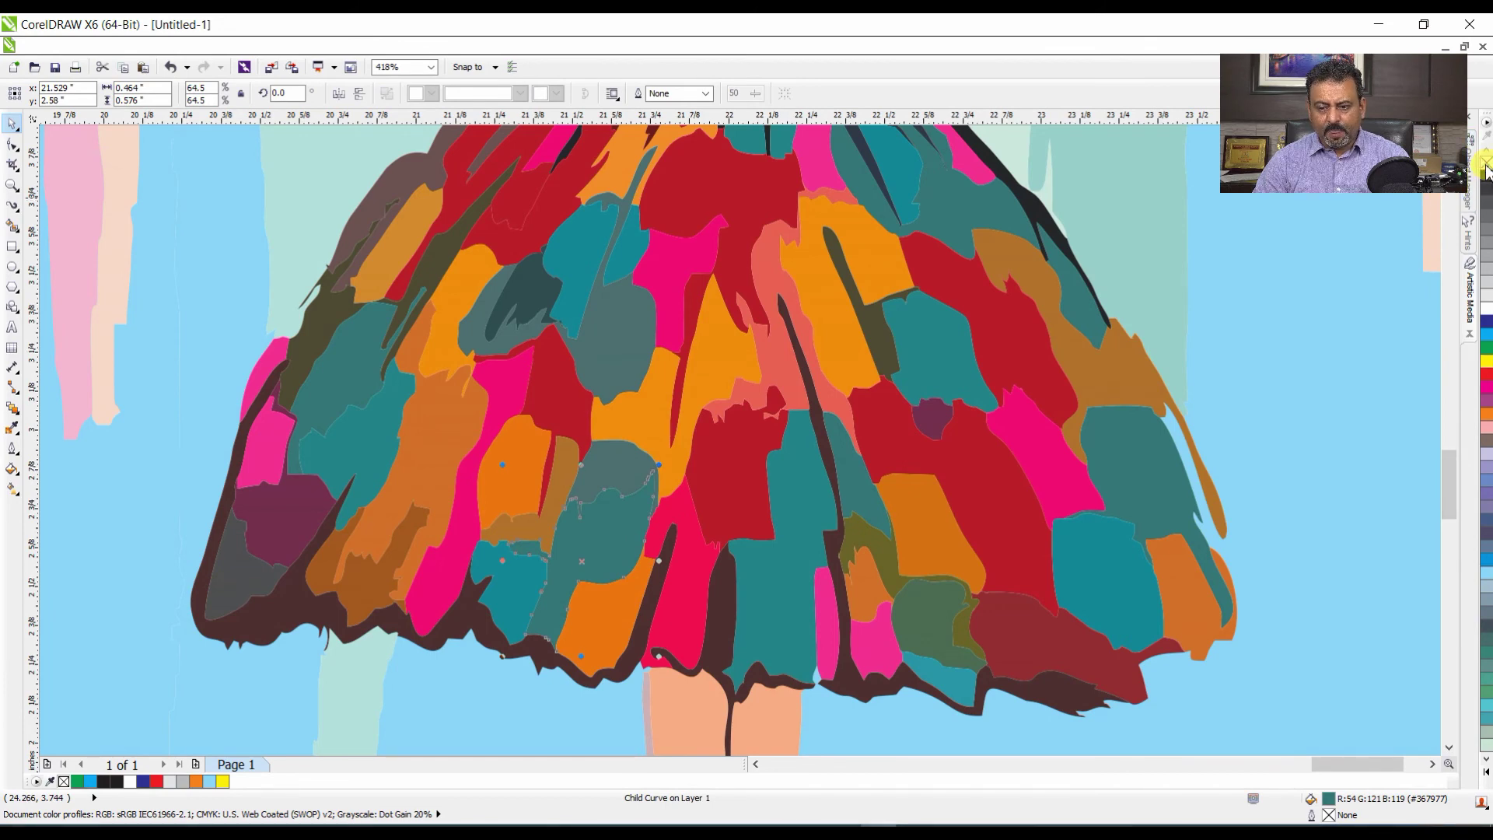
{"action": "right_click", "coordinate": [1484, 350]}
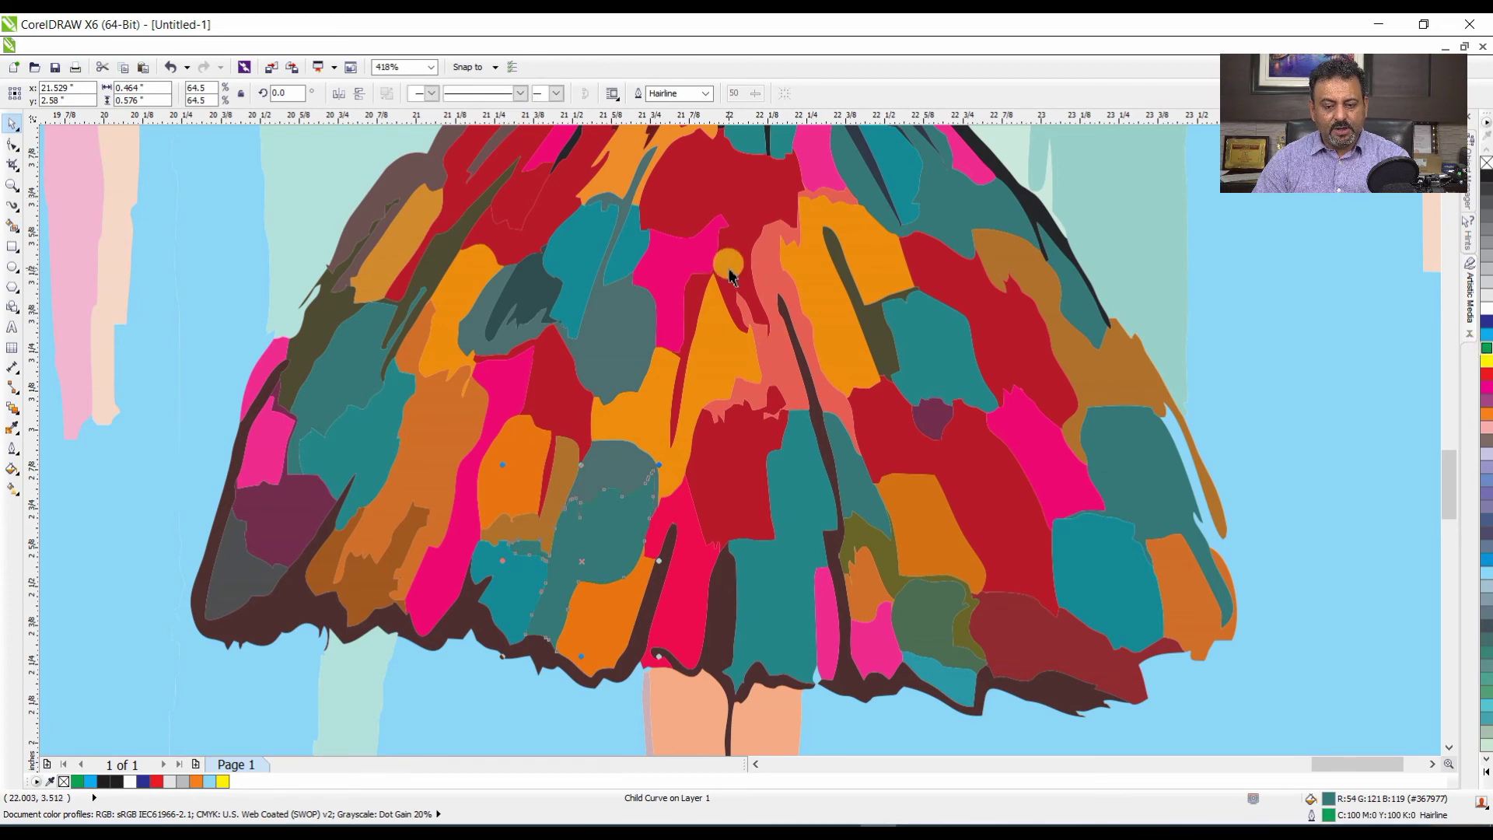
- Ungroup the umbrella trace and give all the skirt's shapes a black hairline outline (C:0 M:0 Y:0 K:100), after trying white
{"action": "scroll", "coordinate": [729, 268], "scroll_direction": "down", "scroll_amount": 2}
{"action": "left_click_drag", "start_coordinate": [1283, 540], "coordinate": [393, 199]}
{"action": "left_click", "coordinate": [667, 255]}
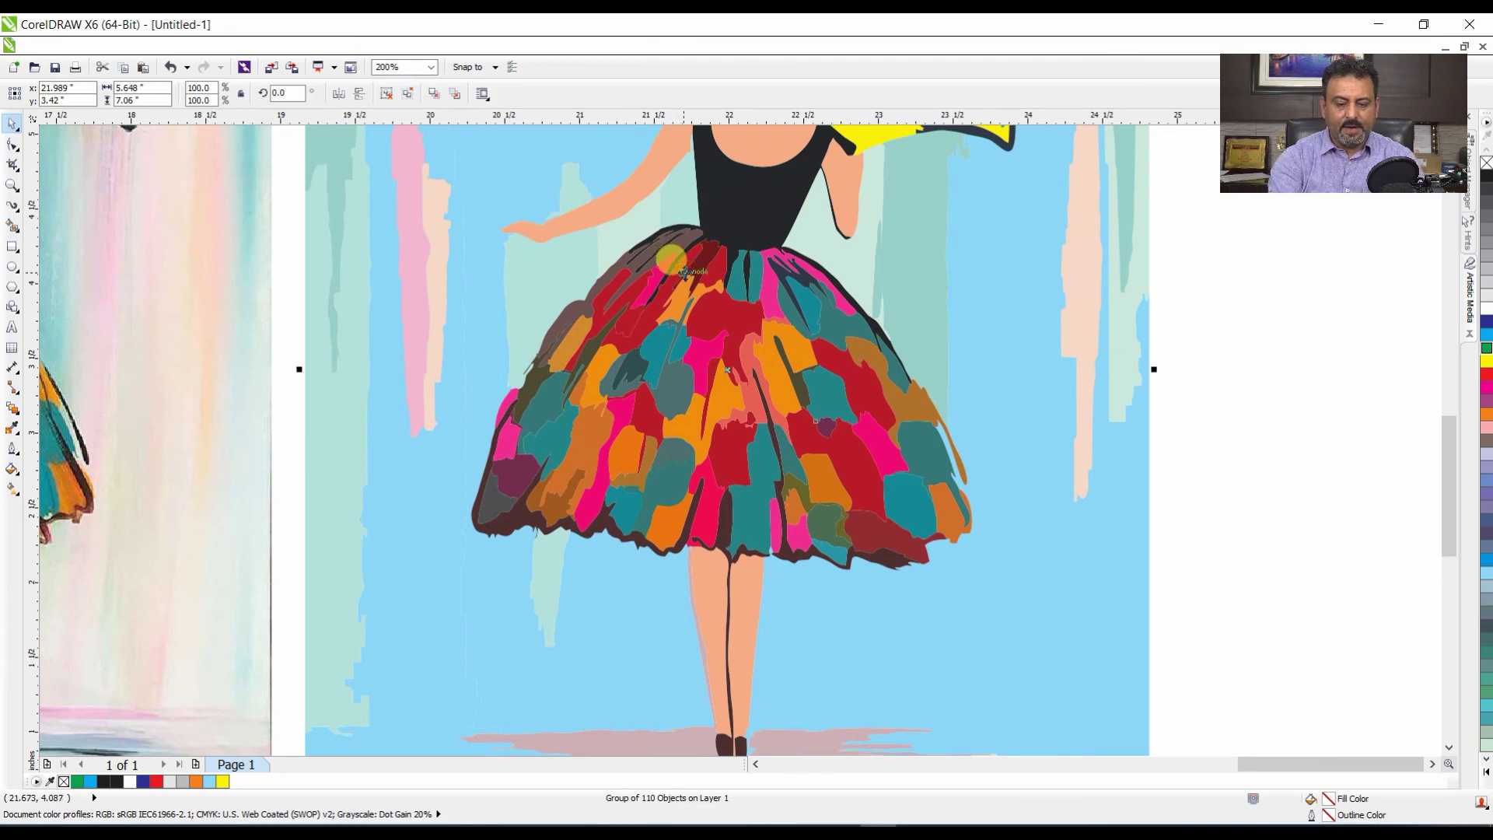
{"action": "left_click_drag", "start_coordinate": [1274, 606], "coordinate": [399, 207]}
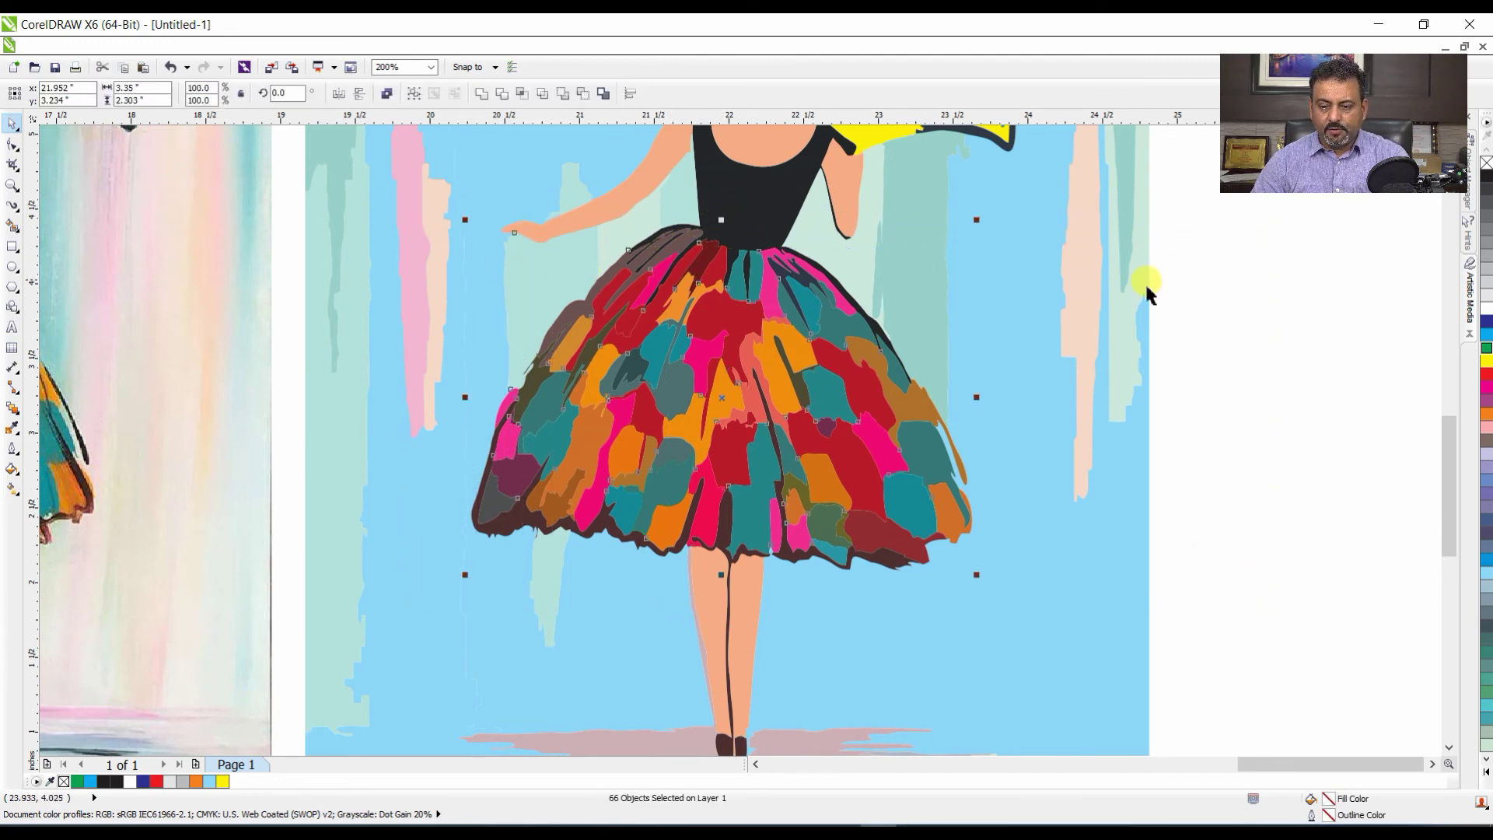
{"action": "right_click", "coordinate": [1485, 314]}
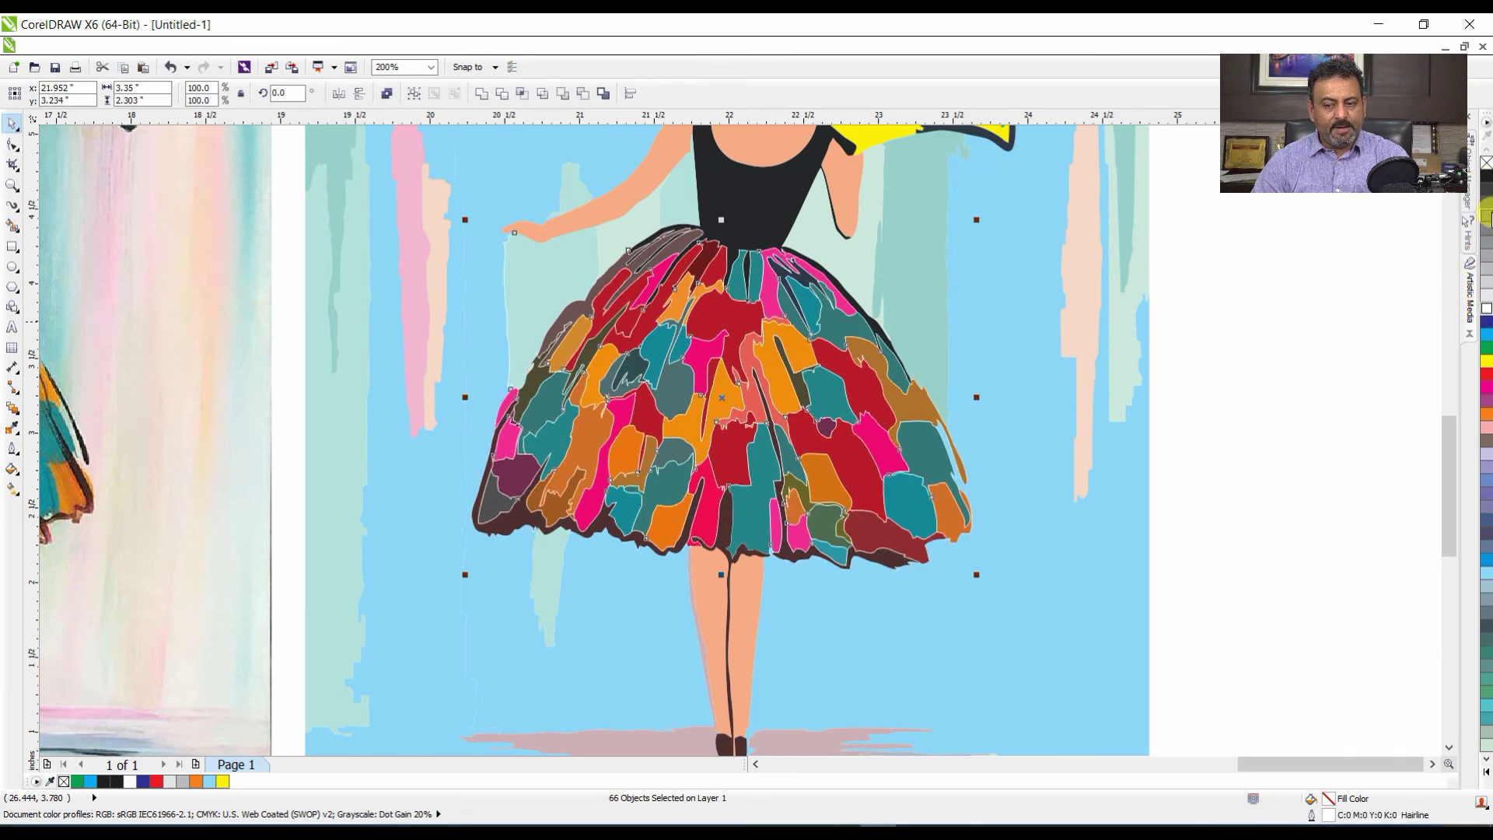
{"action": "right_click", "coordinate": [1486, 182]}
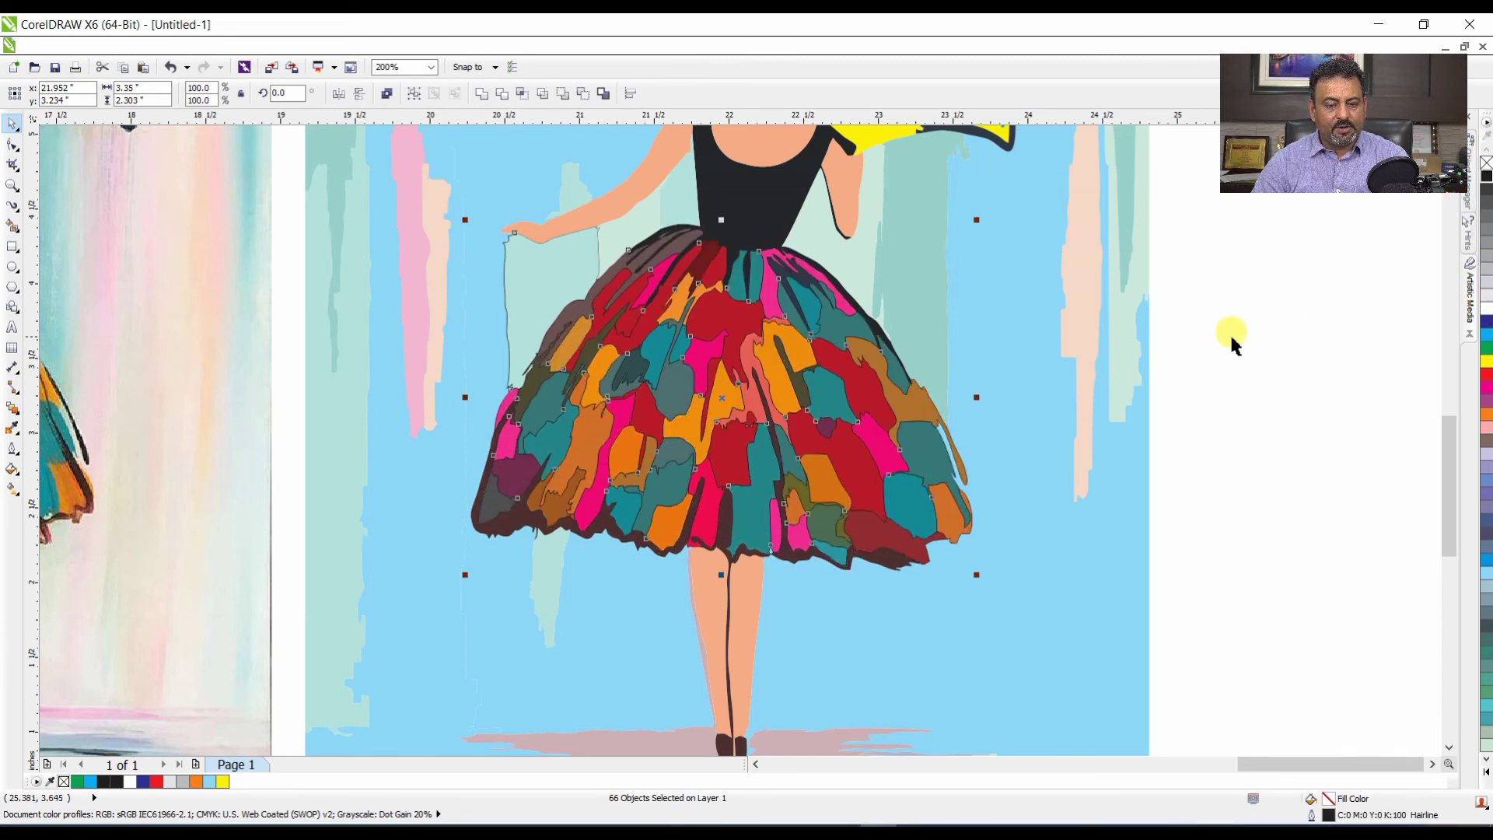
{"action": "left_click", "coordinate": [1229, 369]}
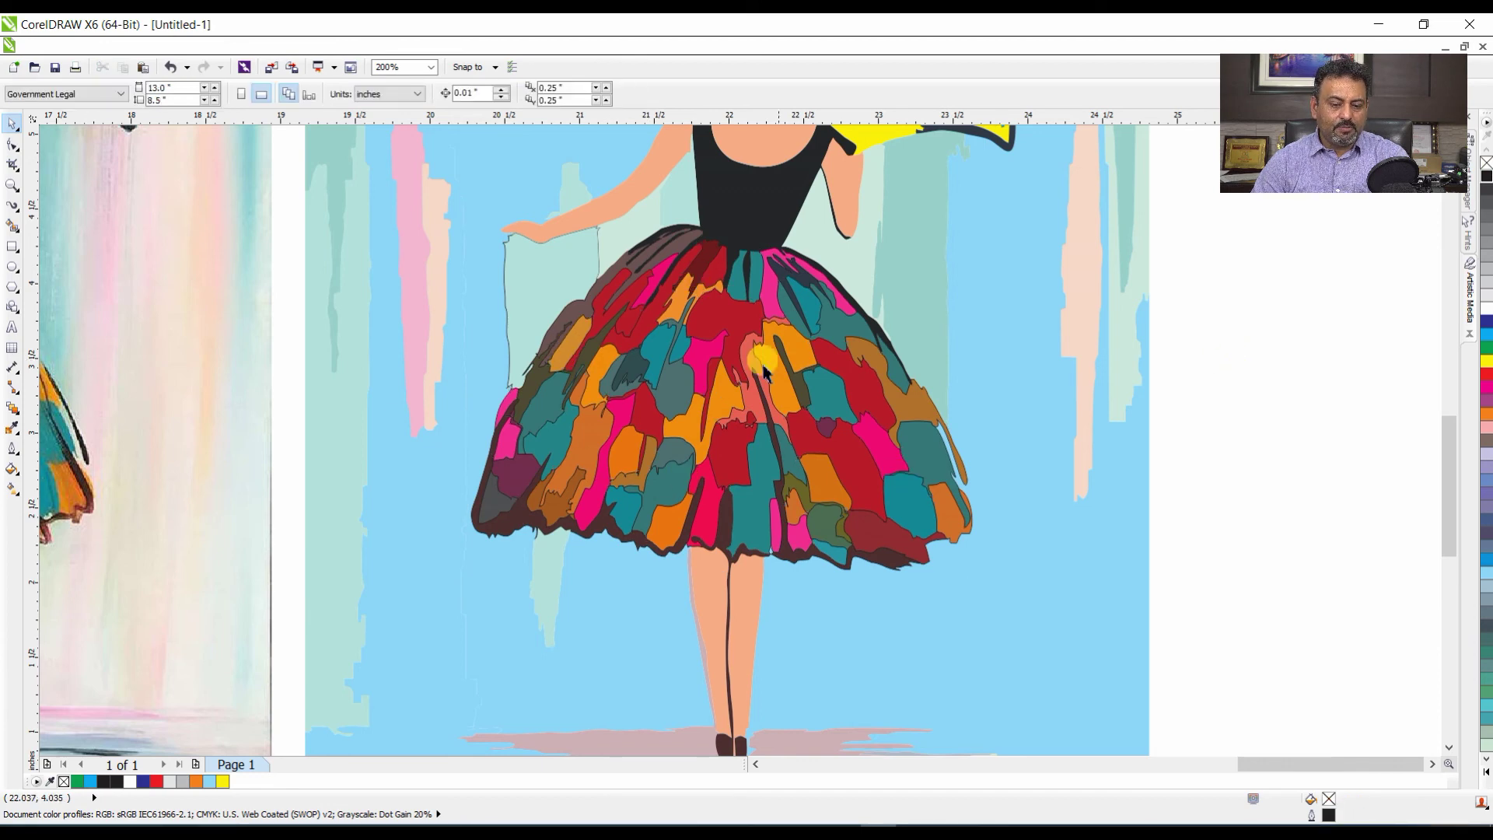
{"action": "scroll", "coordinate": [554, 460], "scroll_direction": "down", "scroll_amount": 2}
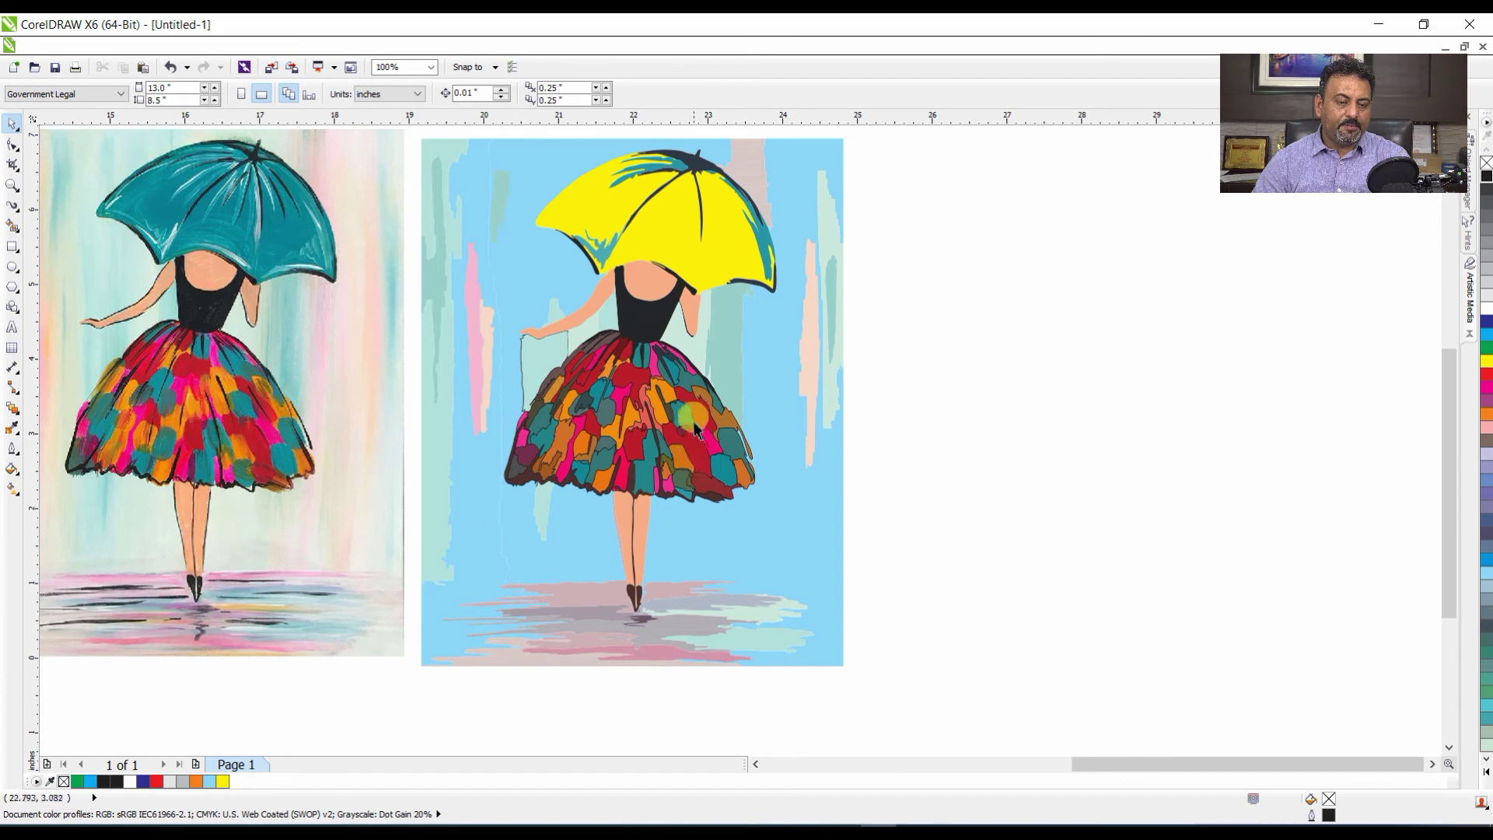
- Import the Lakme portrait JPEG and place it below the page at about 6 by 9.75 inches
{"action": "left_click", "coordinate": [708, 247]}
{"action": "left_click", "coordinate": [1076, 336]}
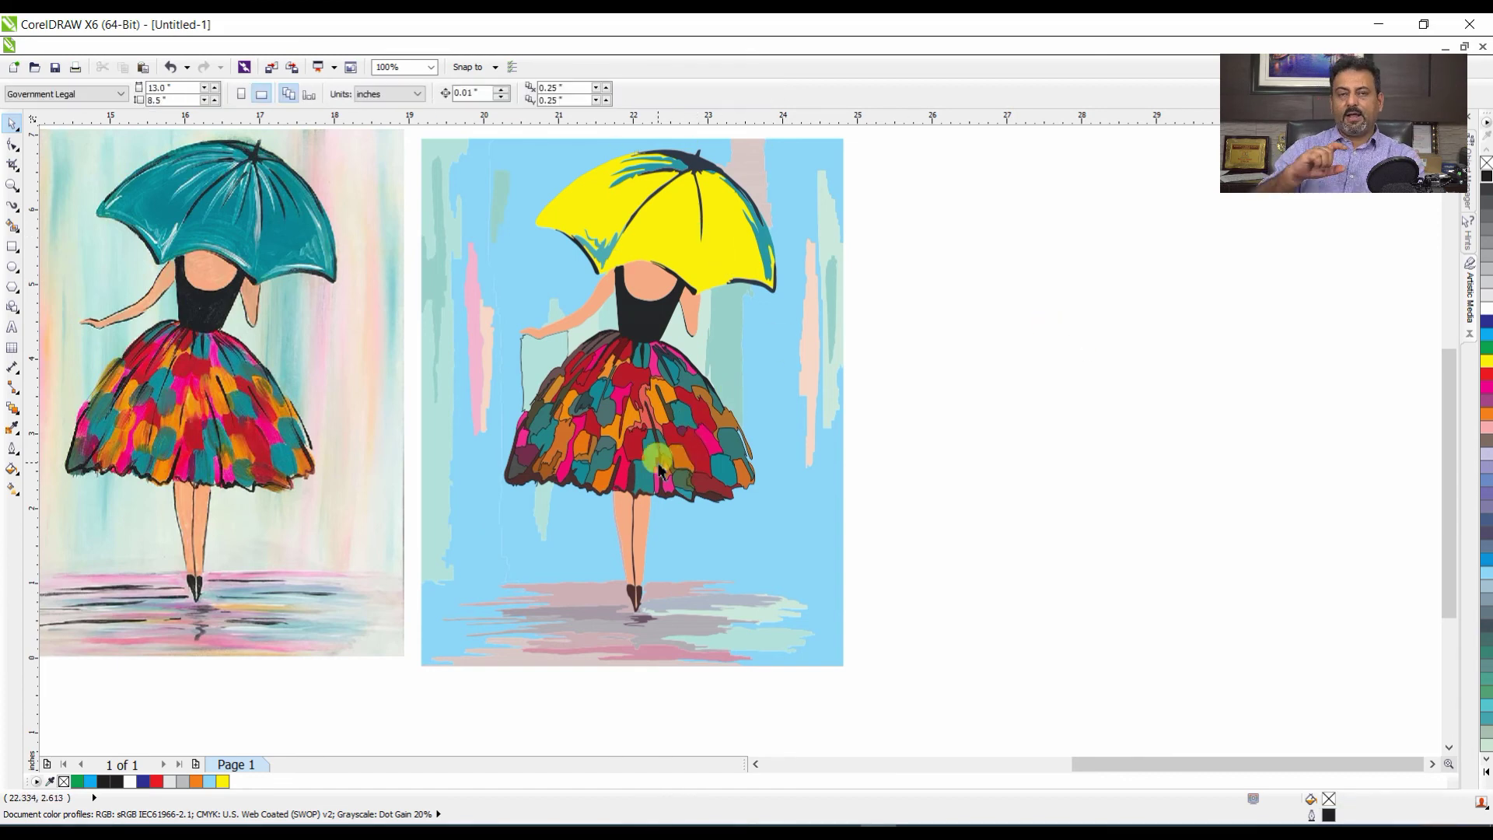
{"action": "scroll", "coordinate": [659, 470], "scroll_direction": "down", "scroll_amount": 3}
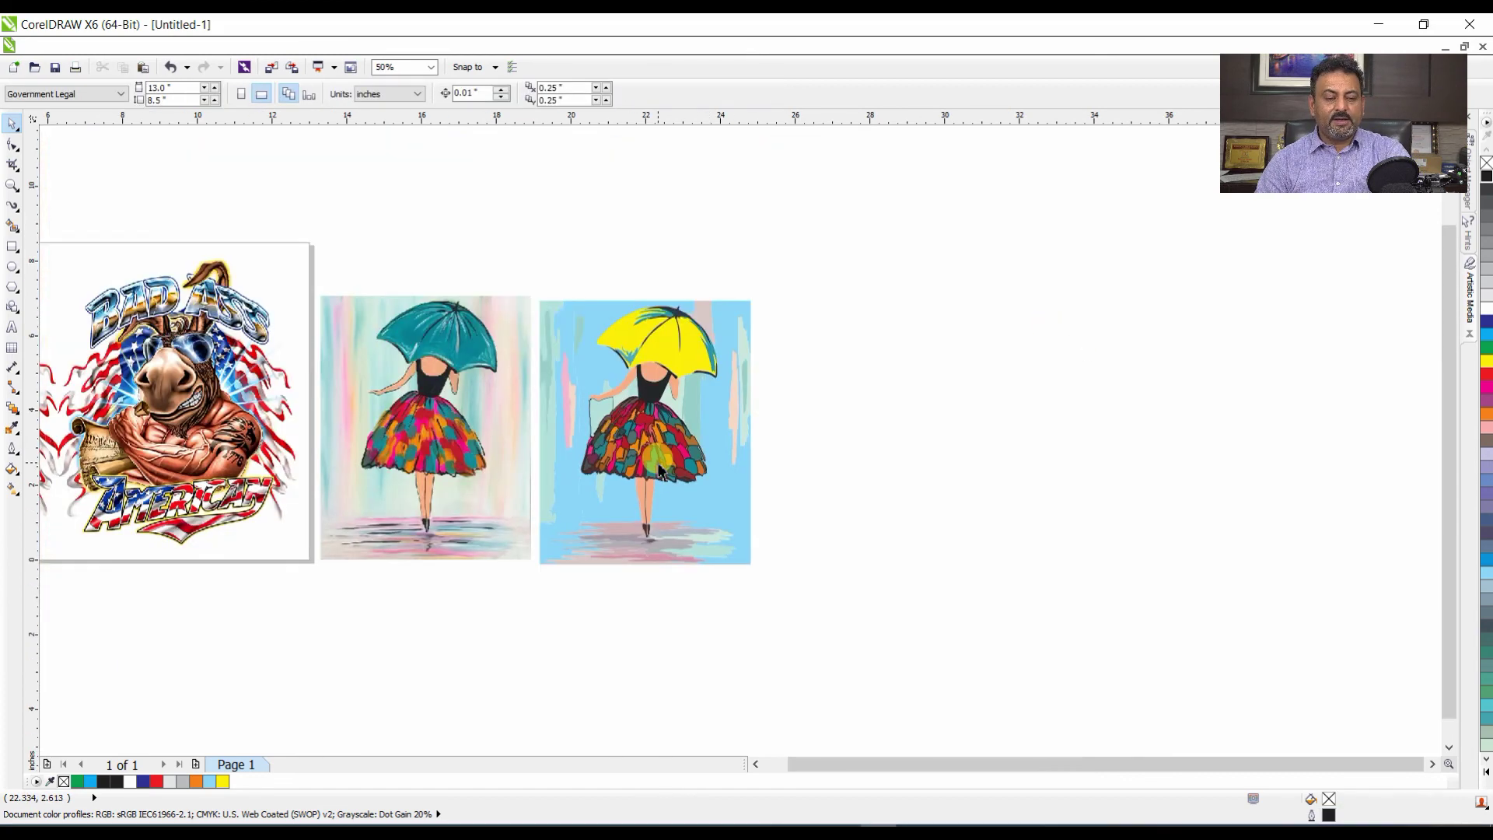
{"action": "key", "text": "alt+f"}
{"action": "key", "text": "i"}
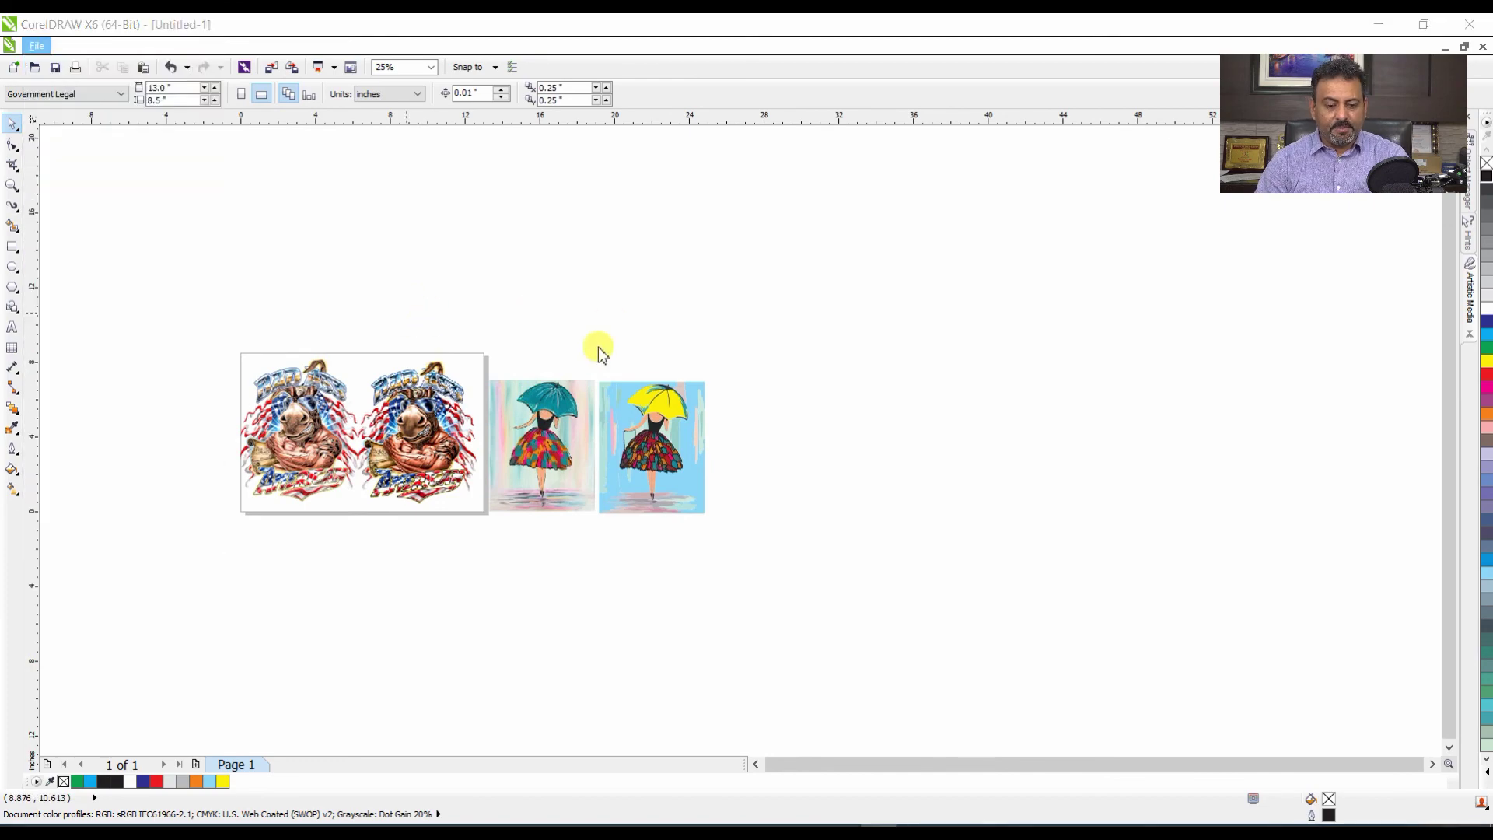
{"action": "scroll", "coordinate": [693, 408], "scroll_direction": "down", "scroll_amount": 10}
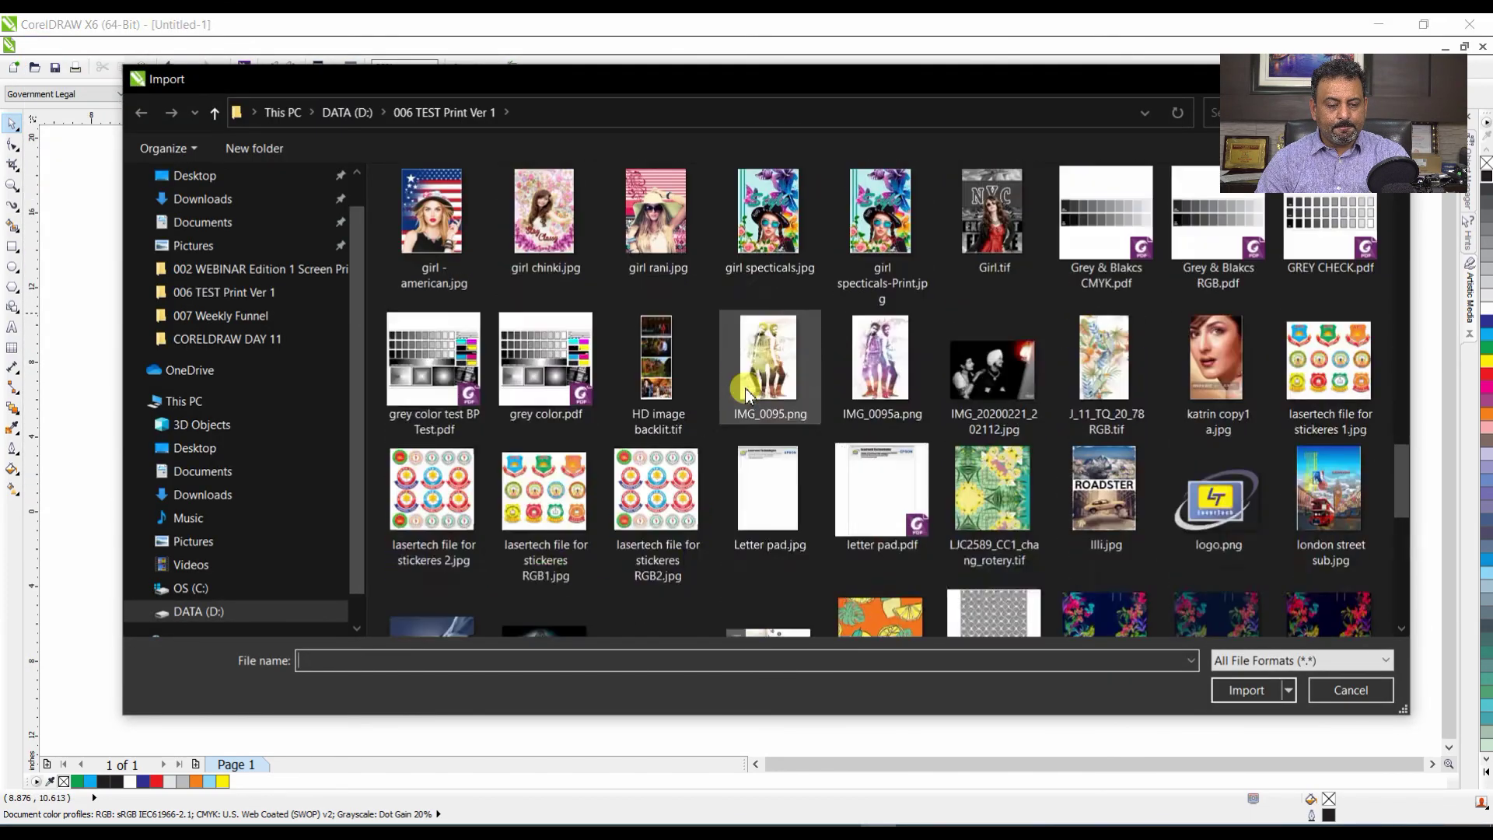
{"action": "scroll", "coordinate": [745, 388], "scroll_direction": "up", "scroll_amount": 5}
{"action": "scroll", "coordinate": [745, 389], "scroll_direction": "down", "scroll_amount": 6}
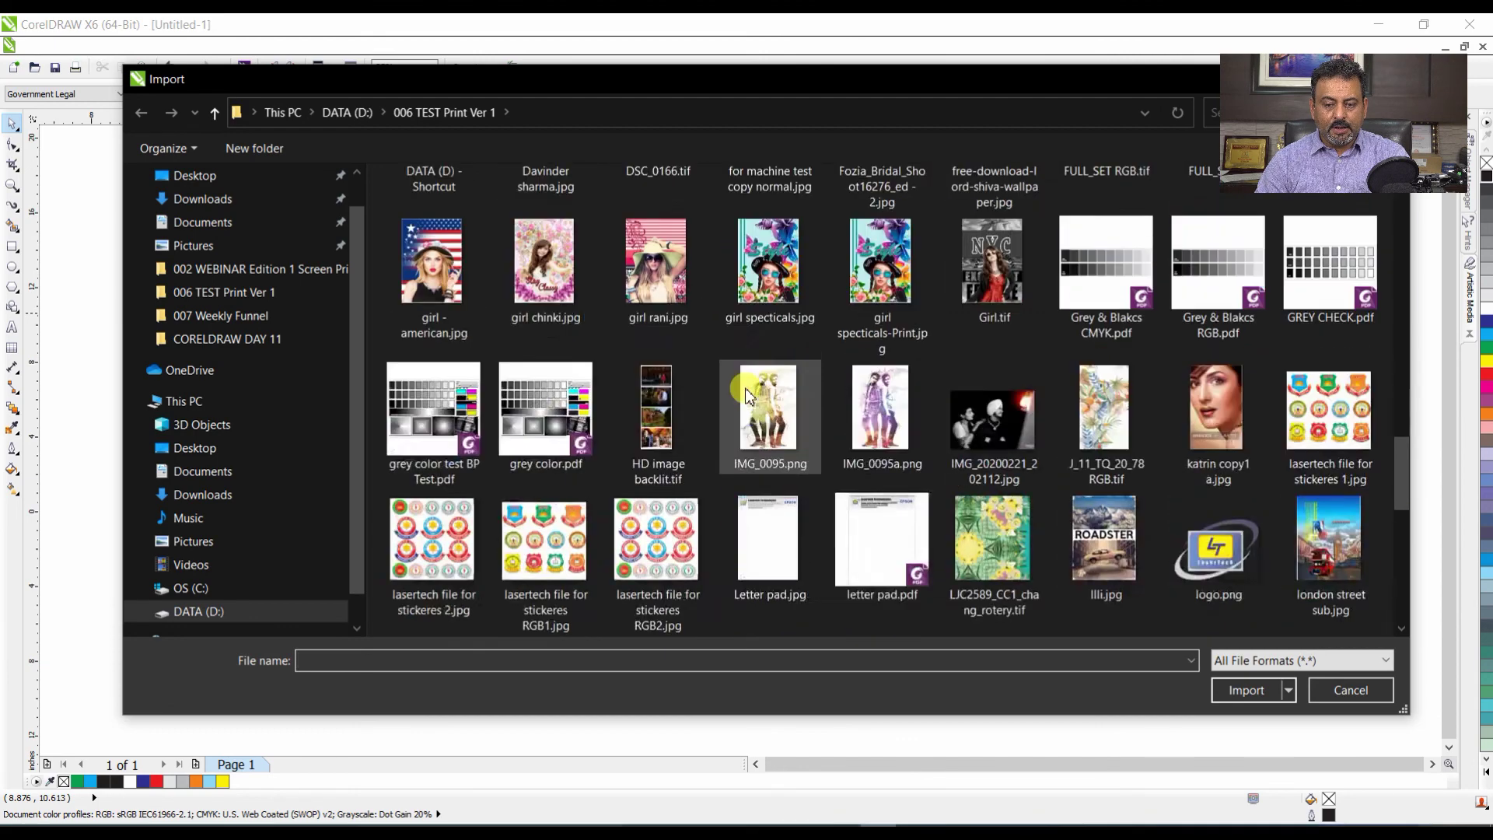
{"action": "scroll", "coordinate": [745, 388], "scroll_direction": "up", "scroll_amount": 4}
{"action": "scroll", "coordinate": [1150, 482], "scroll_direction": "down", "scroll_amount": 6}
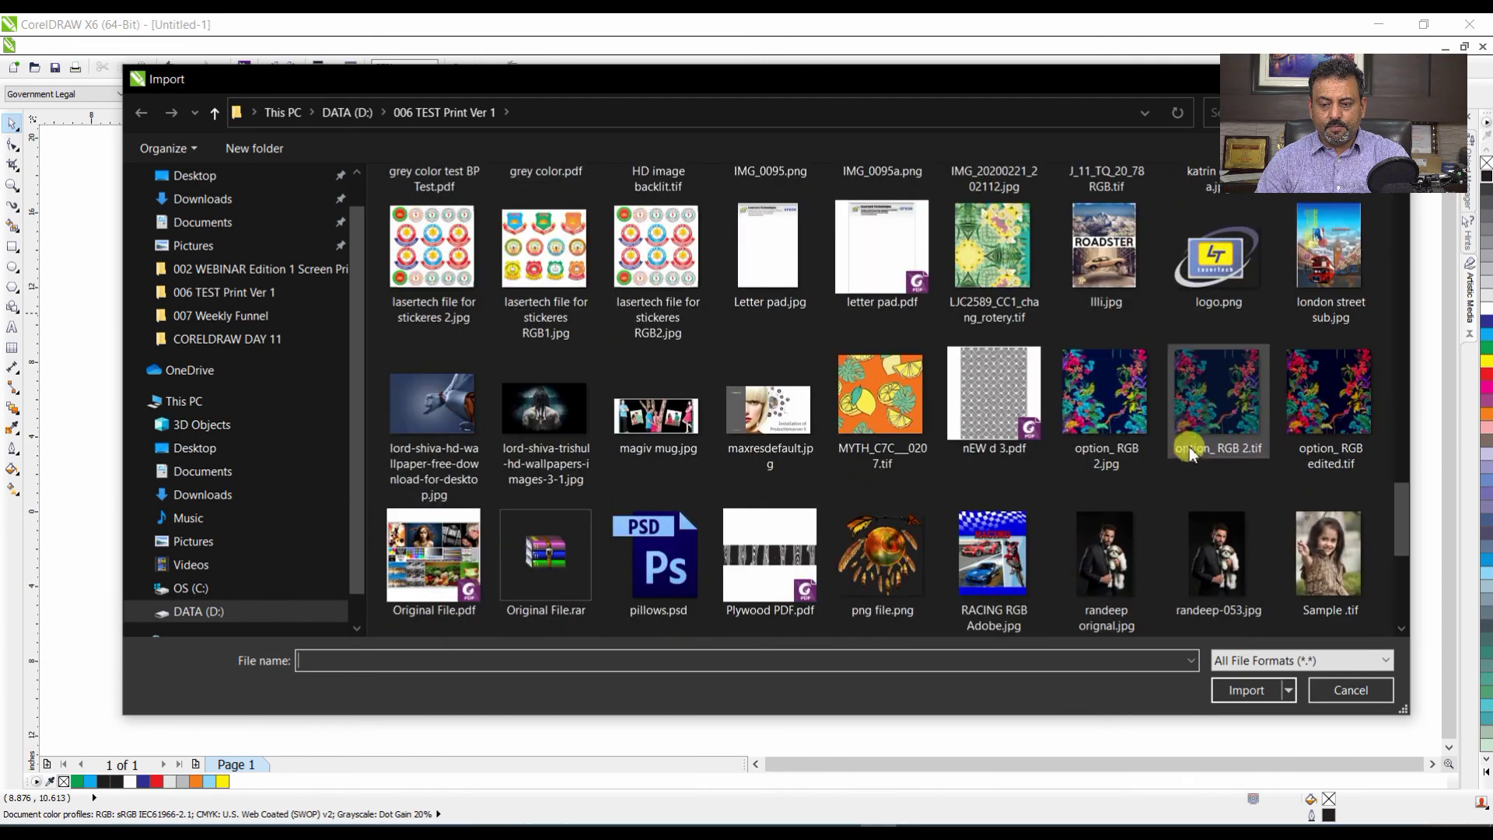
{"action": "scroll", "coordinate": [1171, 370], "scroll_direction": "up", "scroll_amount": 2}
{"action": "left_click", "coordinate": [1218, 366]}
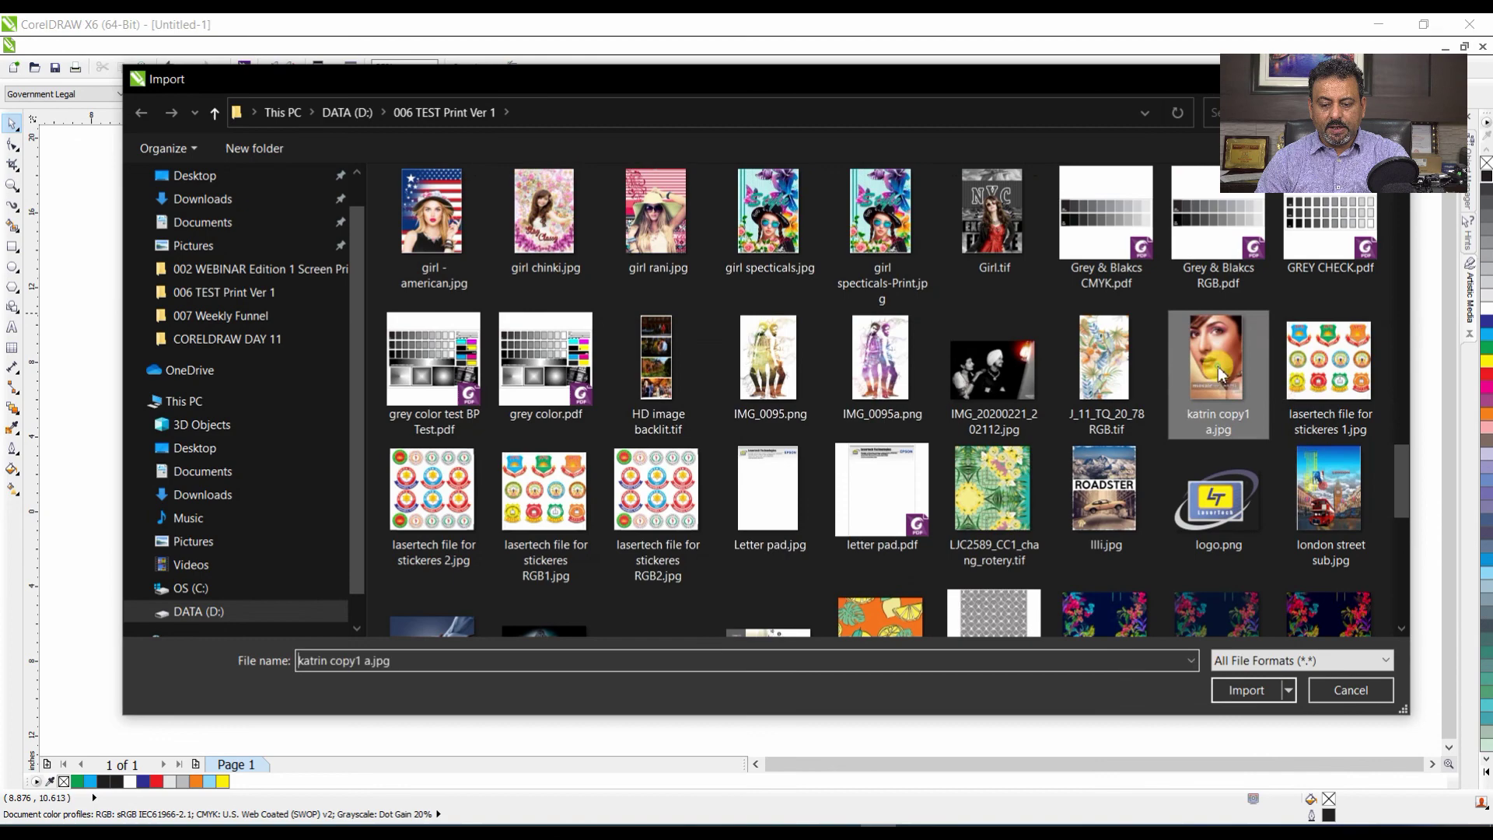
{"action": "left_click", "coordinate": [1247, 688]}
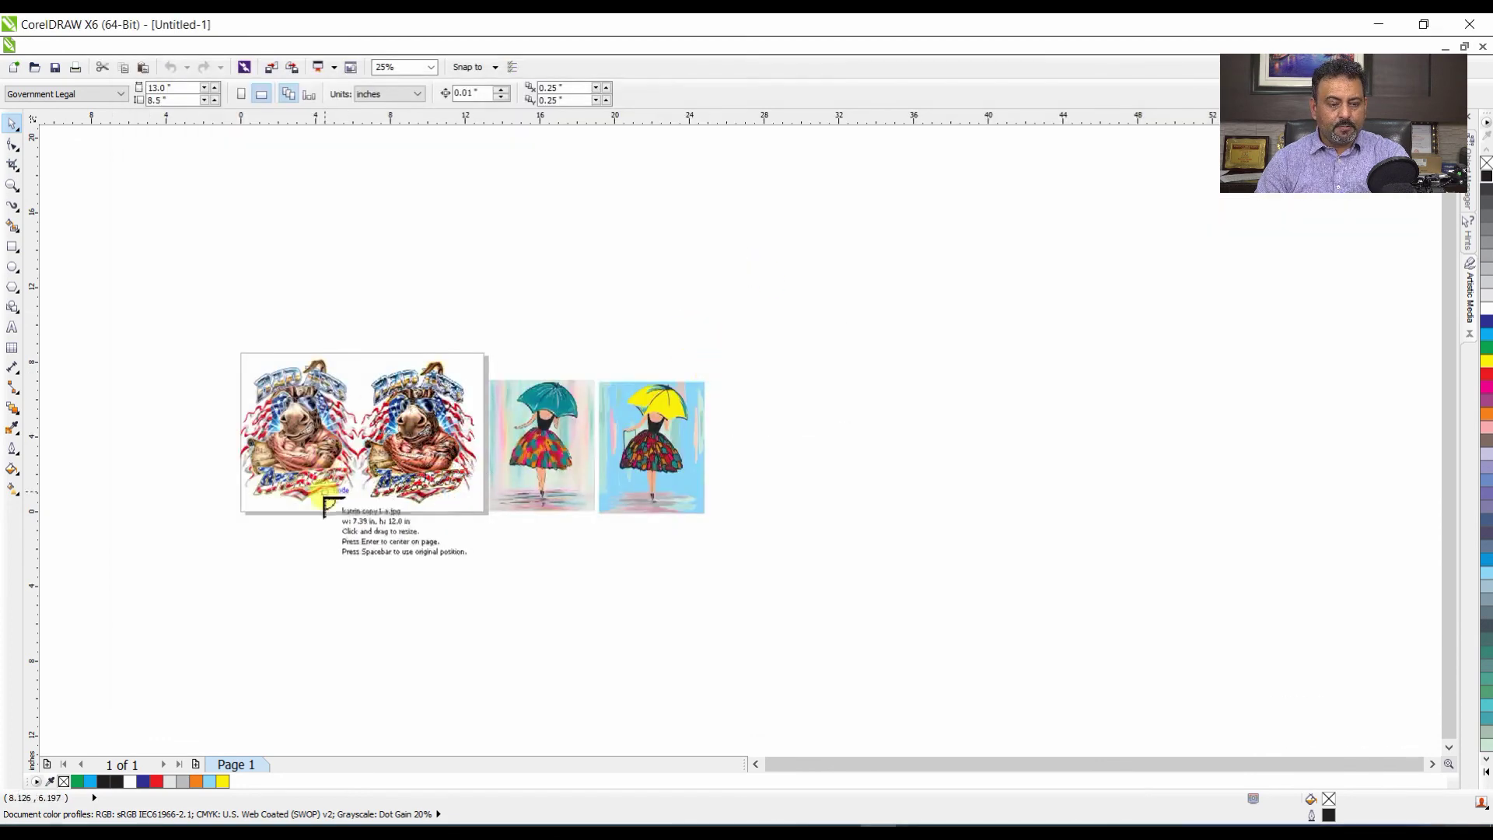
{"action": "left_click_drag", "start_coordinate": [330, 513], "coordinate": [443, 698]}
- Move both donkey artworks above the page and fit the portrait photo within the page at about 4.67 by 7.58 inches
{"action": "left_click_drag", "start_coordinate": [190, 296], "coordinate": [493, 499]}
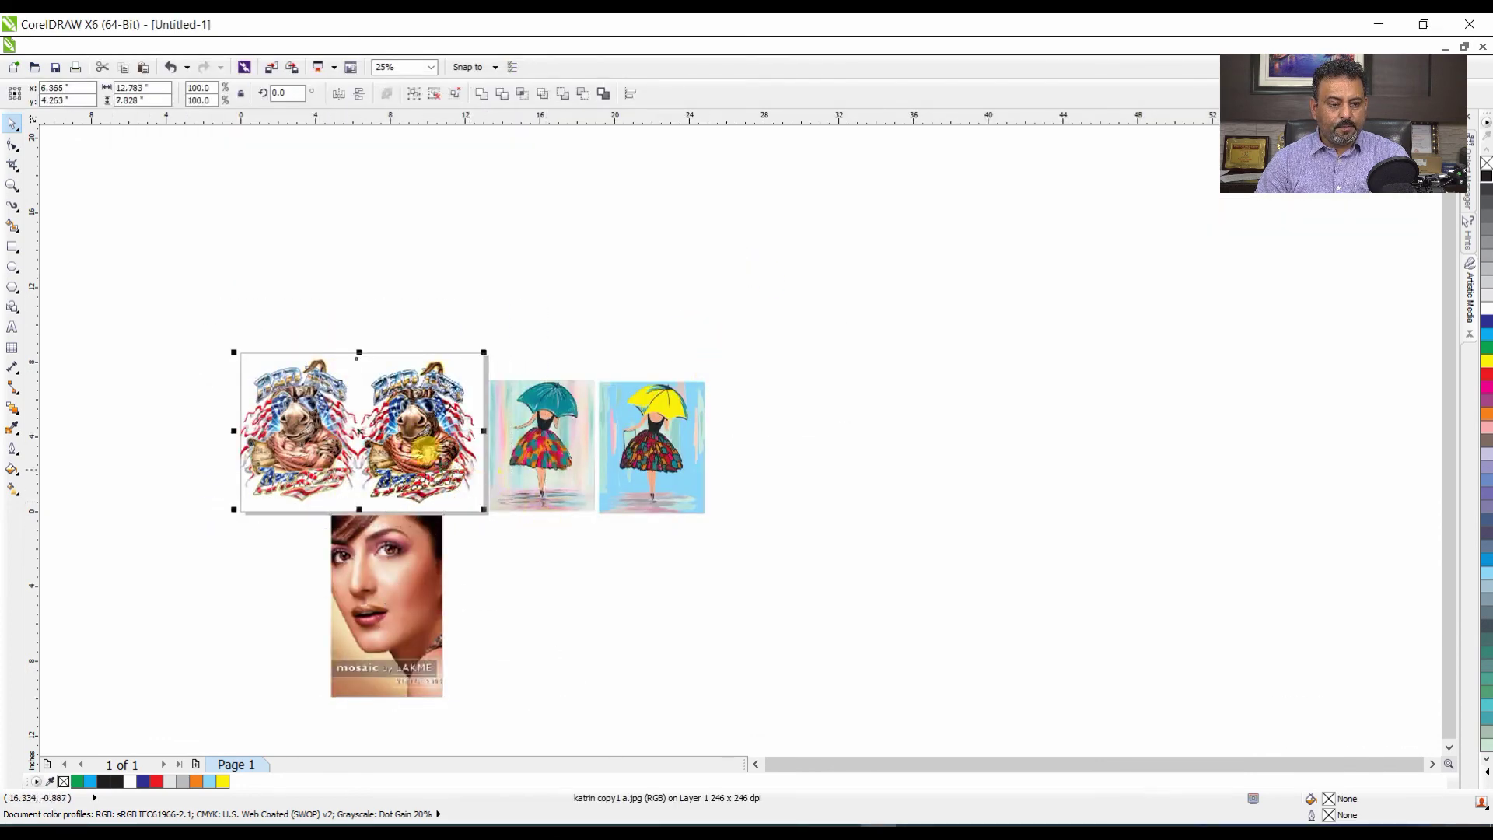
{"action": "left_click_drag", "start_coordinate": [416, 439], "coordinate": [435, 218]}
{"action": "left_click_drag", "start_coordinate": [413, 579], "coordinate": [392, 420]}
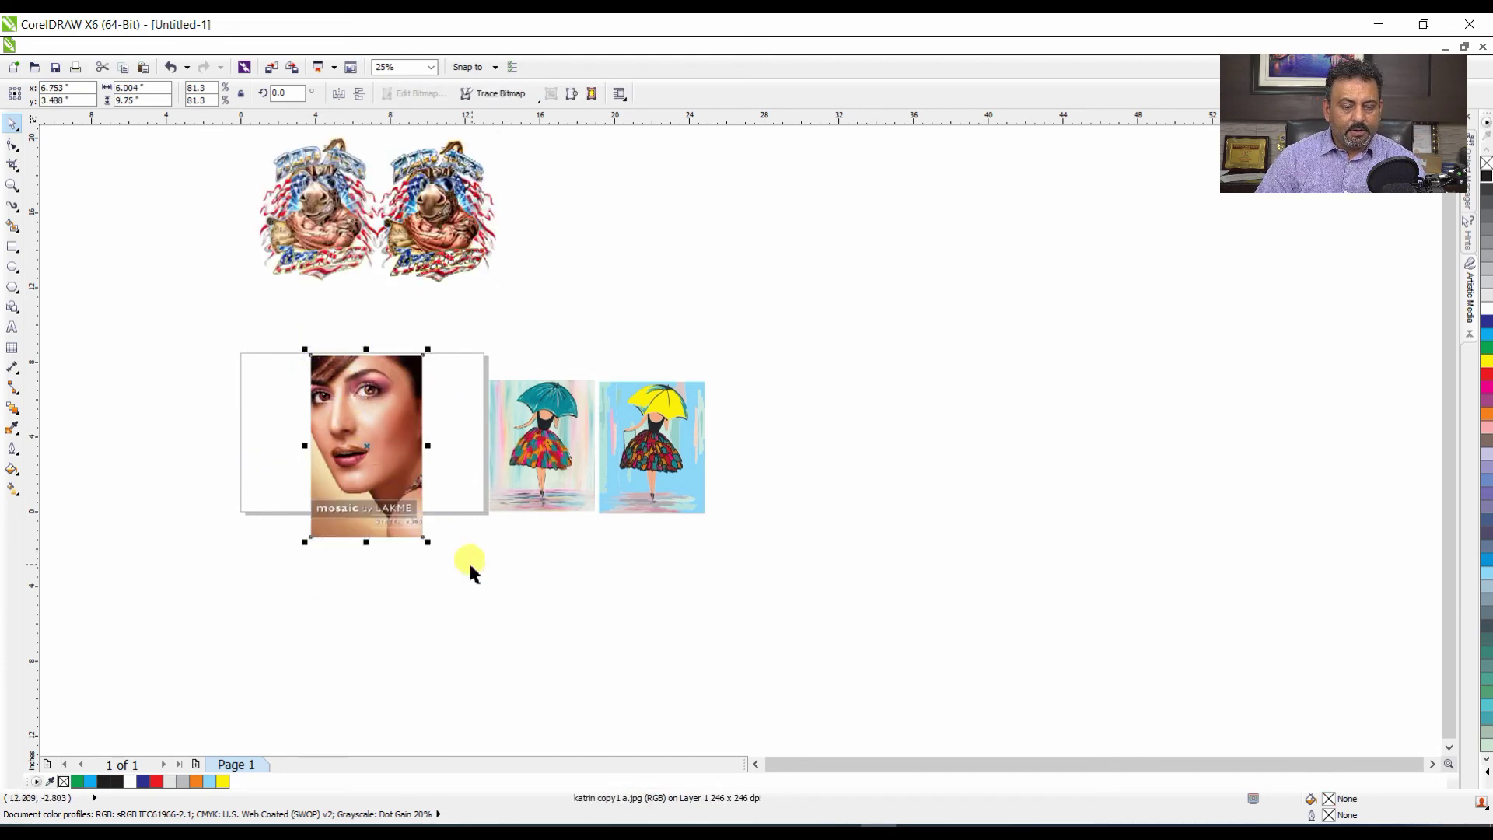
{"action": "key", "text": "shift+F2"}
{"action": "left_click_drag", "start_coordinate": [846, 684], "coordinate": [771, 572]}
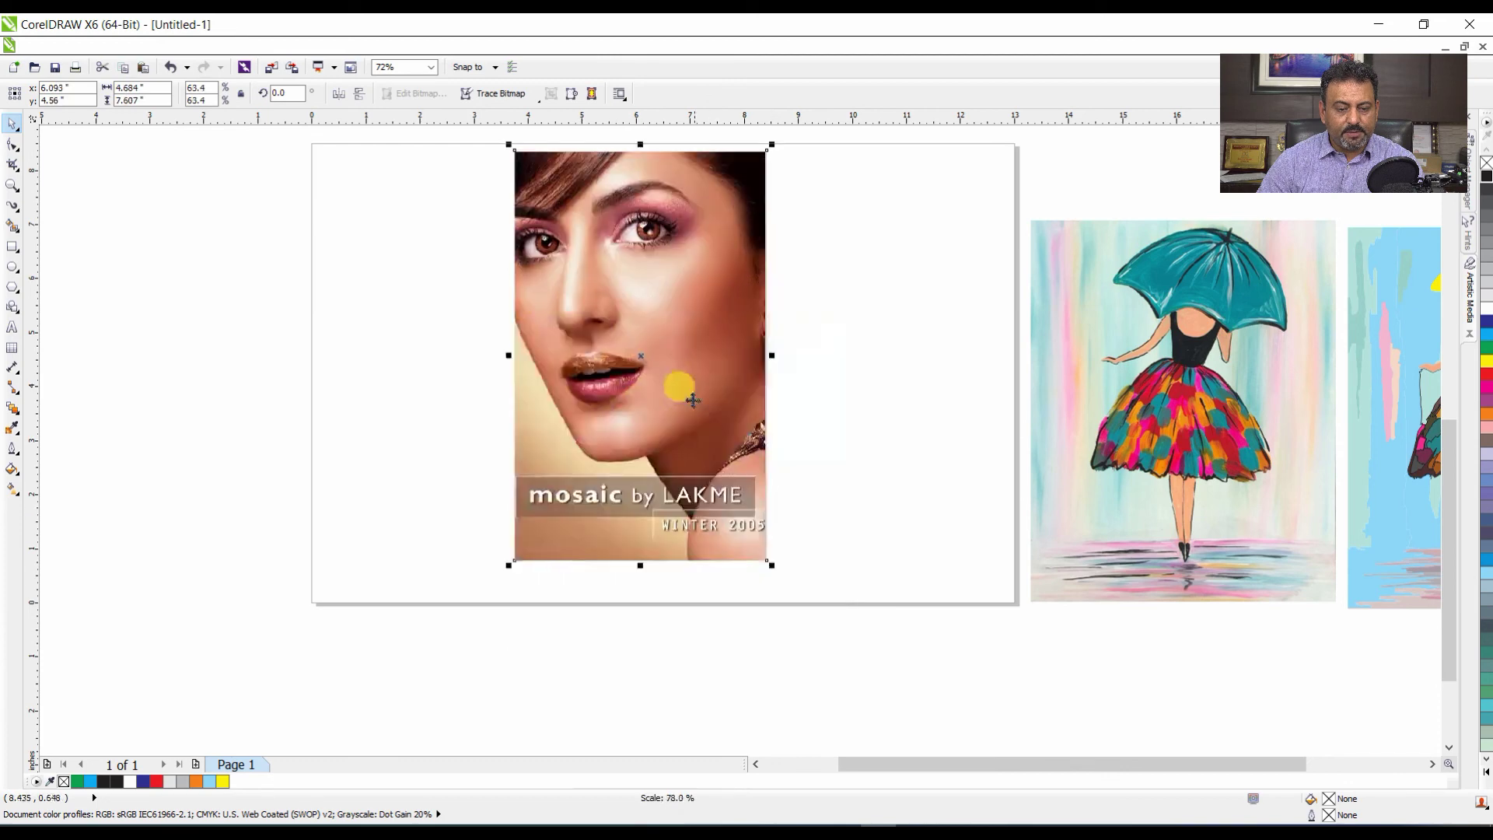
- Outline-trace the portrait photo as a High Quality Image, reducing the bitmap and keeping smoothing at 25 and corner smoothness at 0
{"action": "left_click", "coordinate": [502, 93]}
{"action": "mouse_move", "coordinate": [517, 147]}
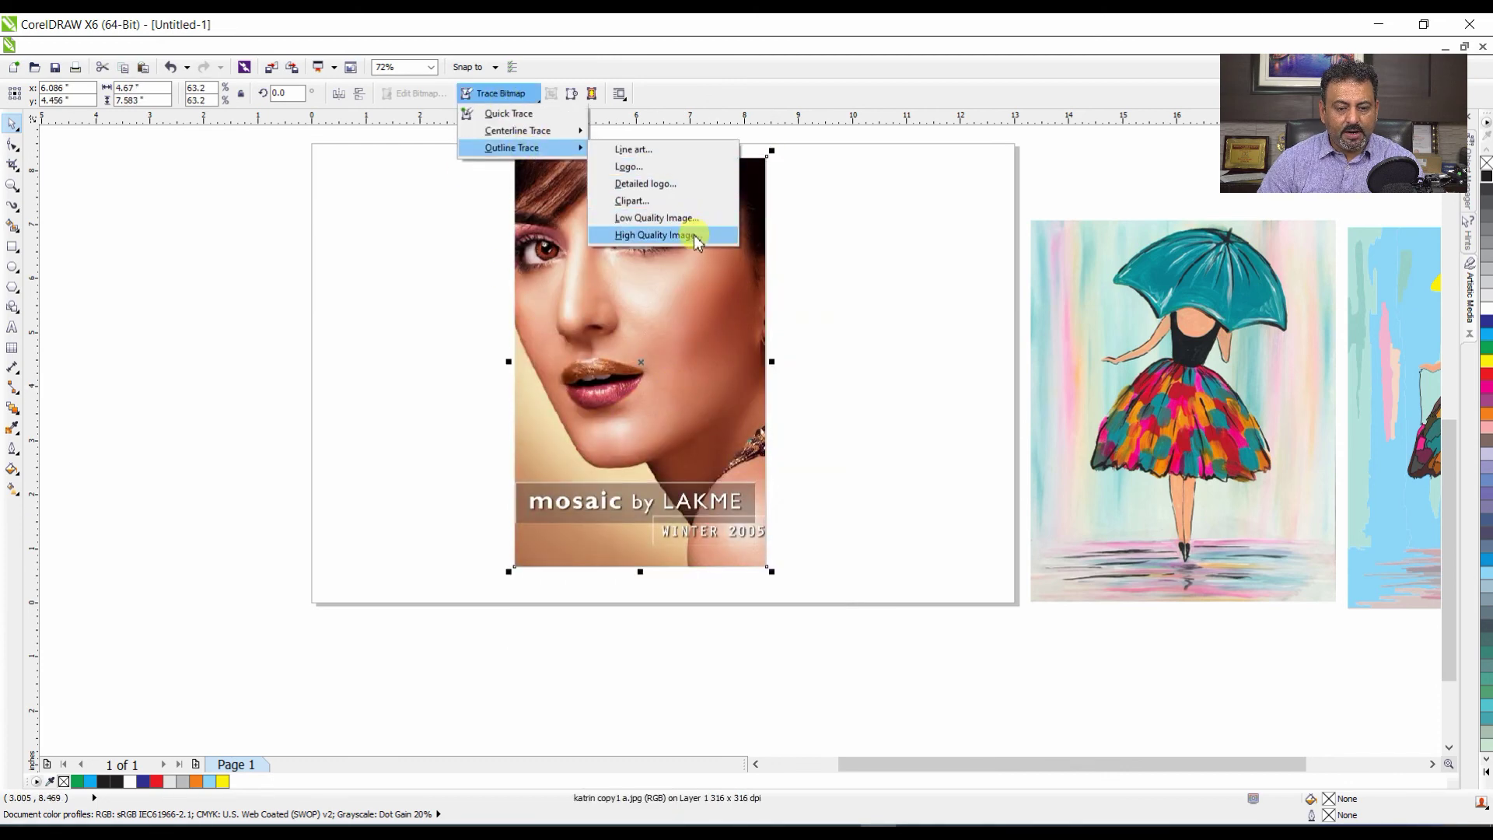
{"action": "left_click", "coordinate": [692, 235]}
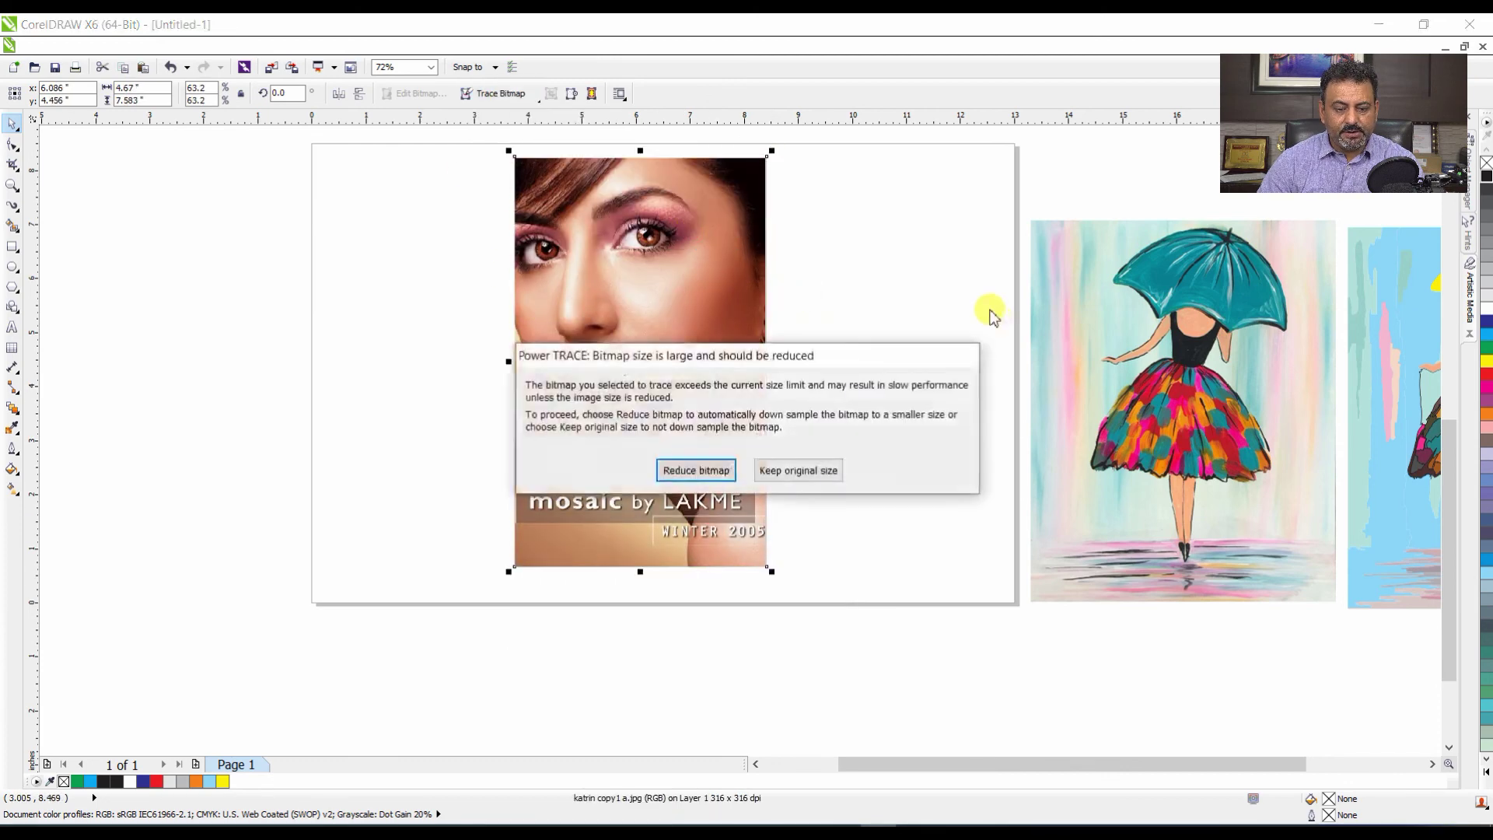
{"action": "left_click", "coordinate": [715, 472]}
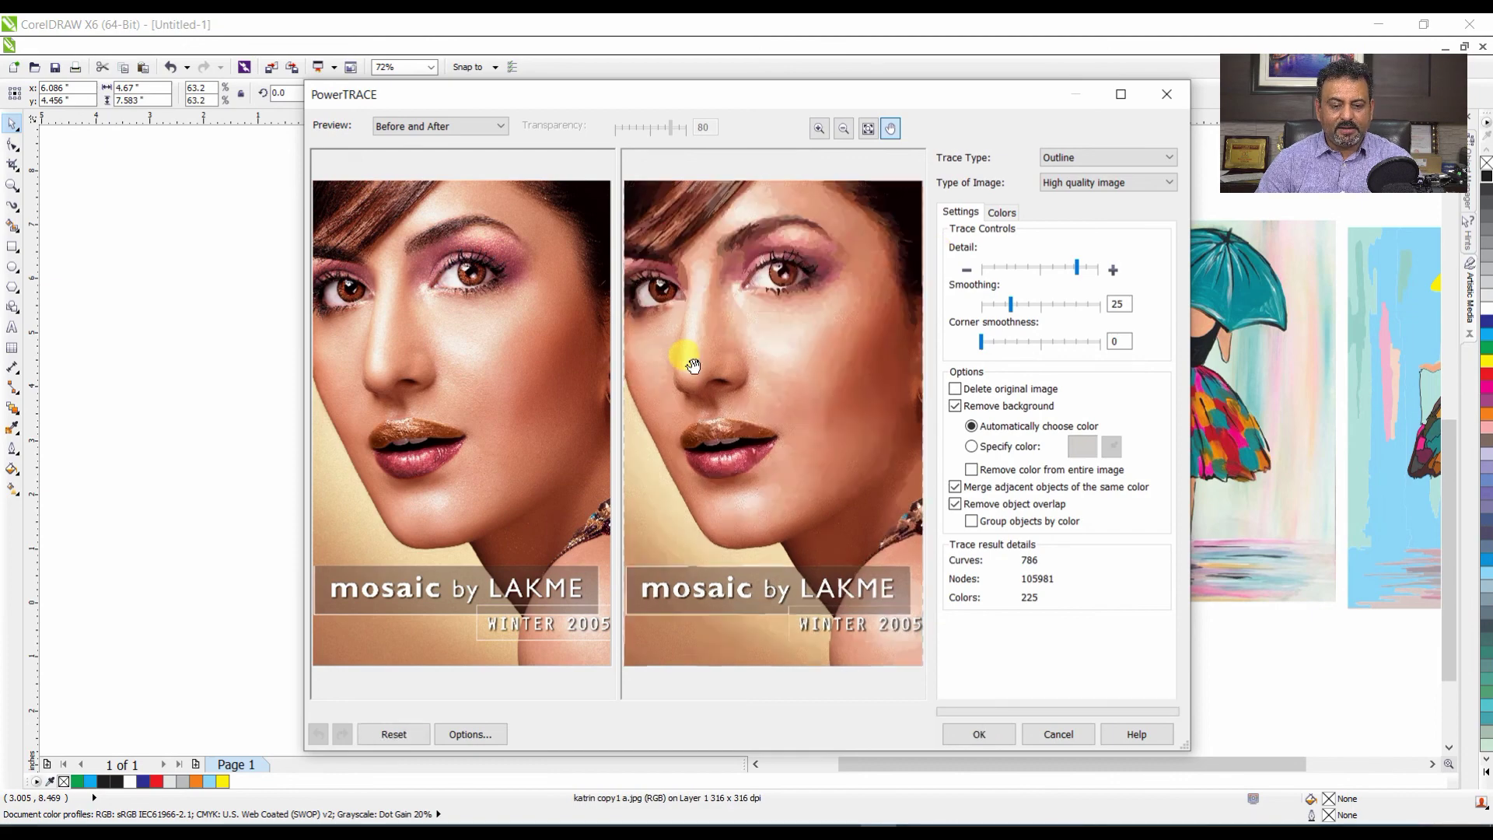
{"action": "left_click", "coordinate": [975, 730]}
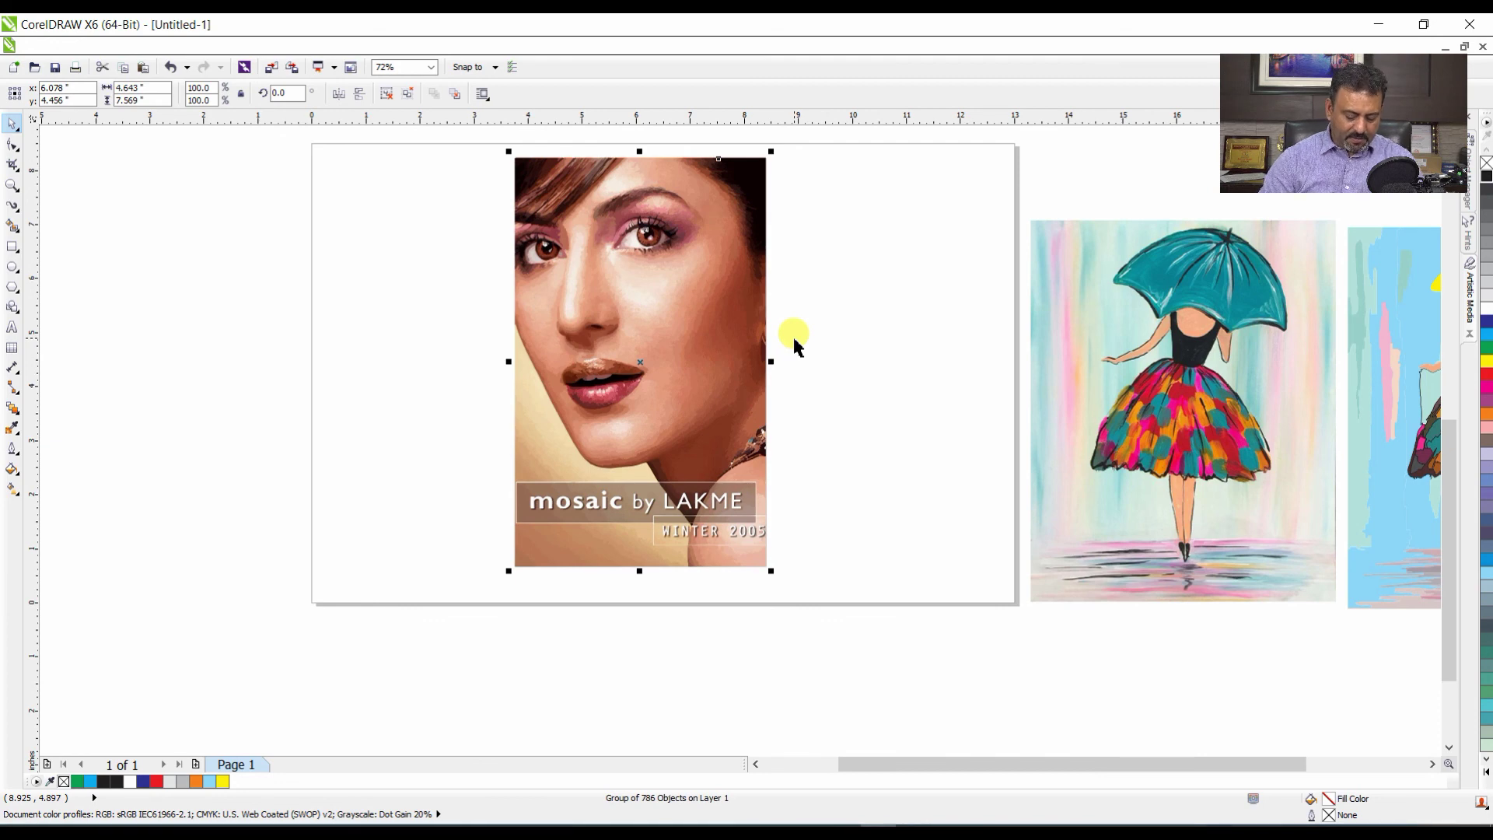
- Separate the portrait trace from its original bitmap and arrange them side by side on the page, with the trace on the right
{"action": "left_click_drag", "start_coordinate": [656, 300], "coordinate": [843, 313]}
{"action": "left_click_drag", "start_coordinate": [661, 300], "coordinate": [491, 296]}
{"action": "left_click_drag", "start_coordinate": [855, 315], "coordinate": [763, 314]}
{"action": "left_click", "coordinate": [989, 250]}
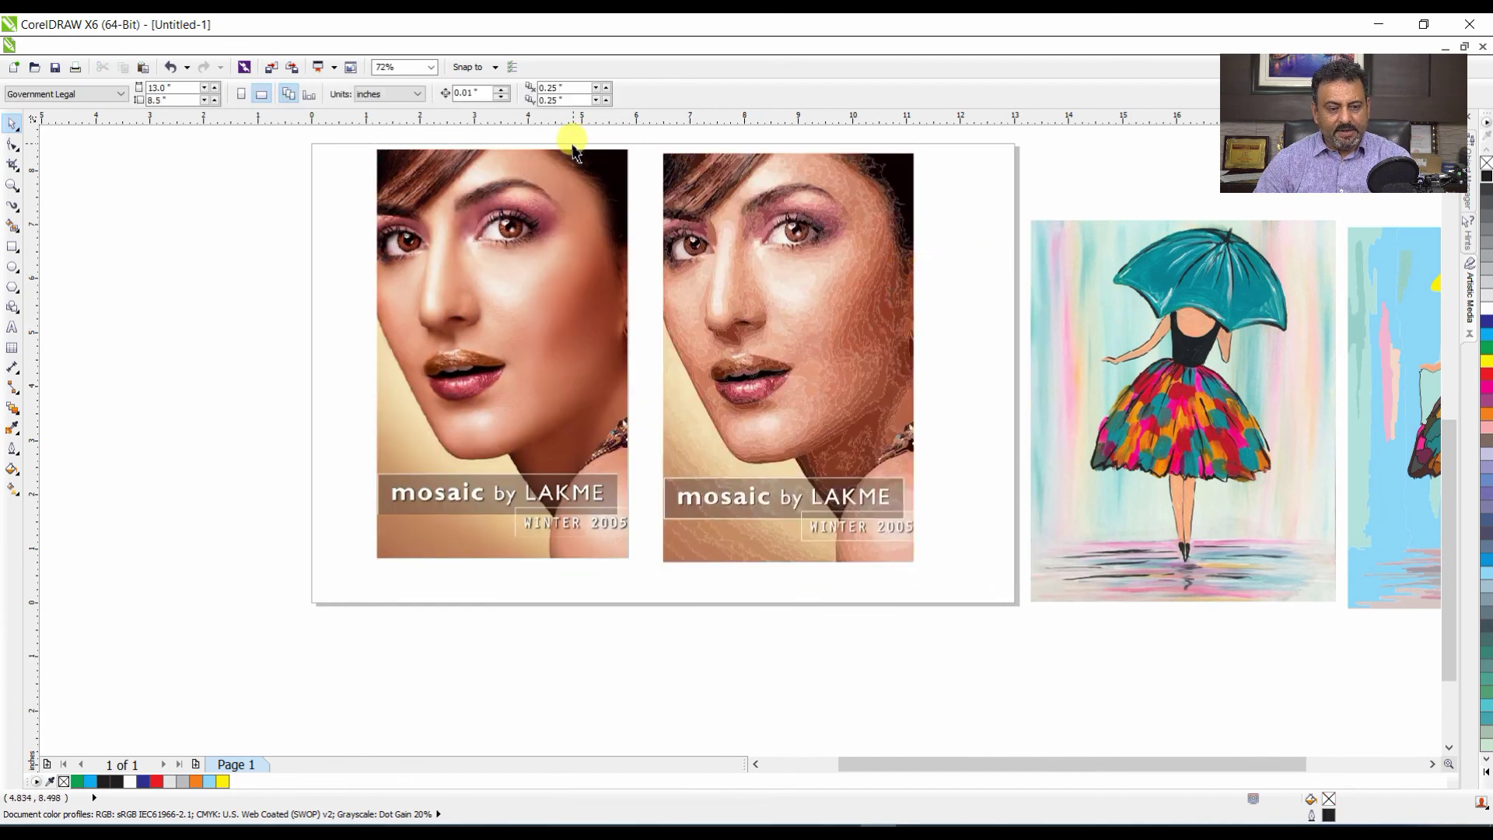
- Compare the portrait trace with the original photo up close, examining its eyes and the colour patches on the skin
{"action": "left_click_drag", "start_coordinate": [360, 134], "coordinate": [953, 444]}
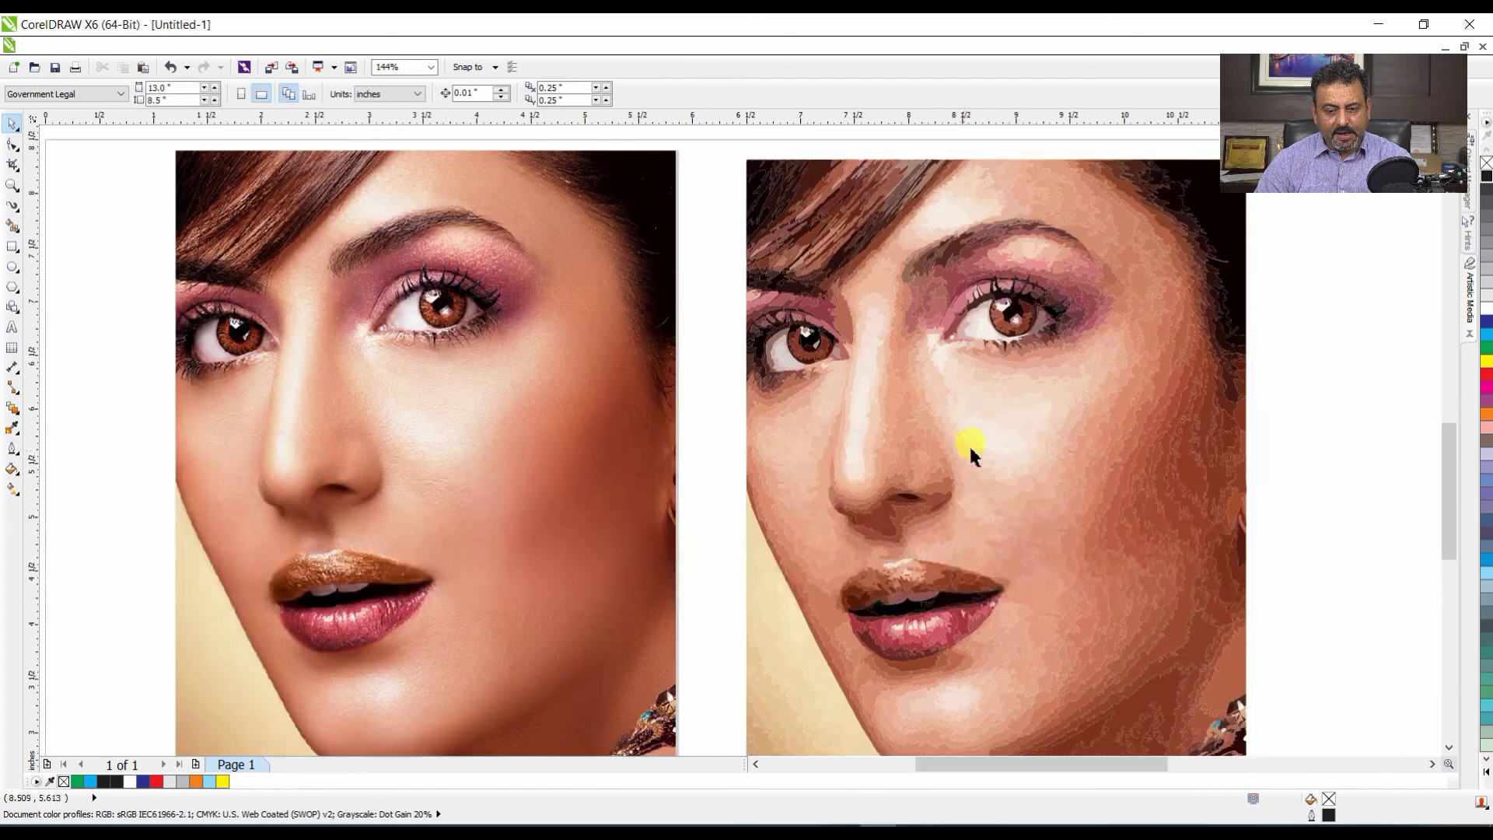
{"action": "left_click", "coordinate": [1242, 327]}
{"action": "left_click", "coordinate": [1261, 334]}
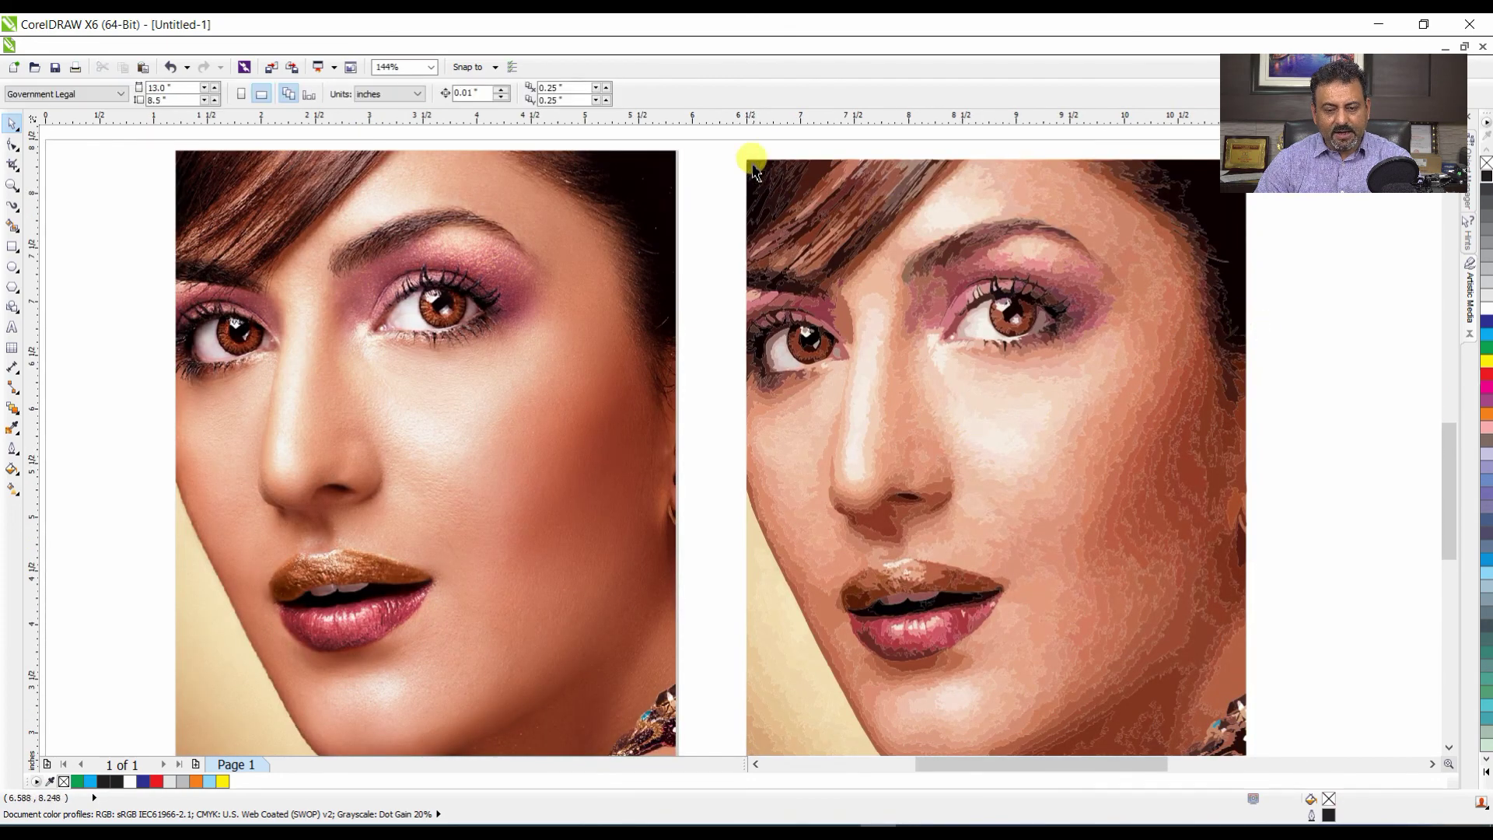
{"action": "left_click_drag", "start_coordinate": [726, 141], "coordinate": [1257, 497]}
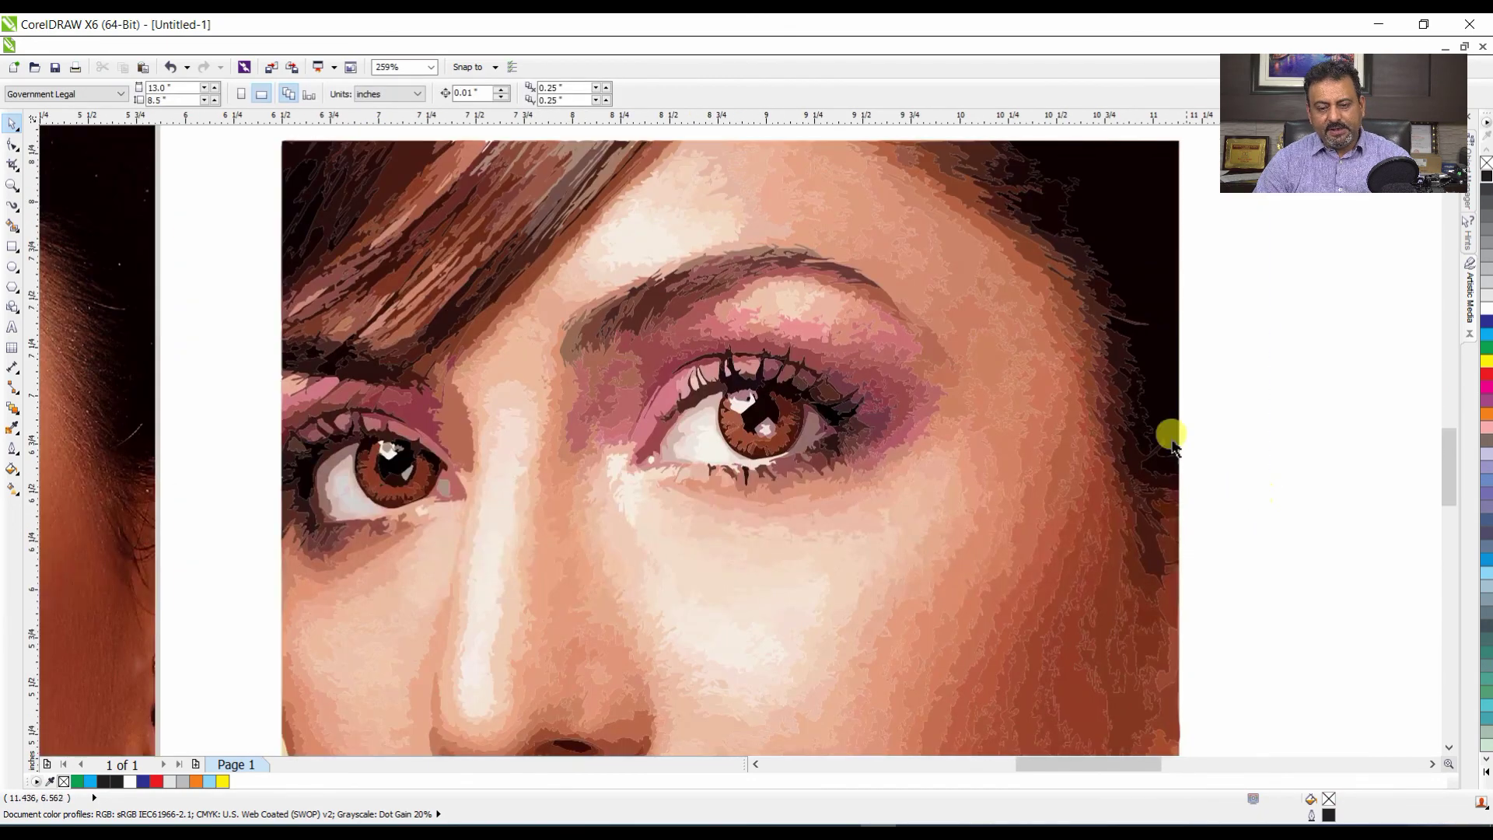
{"action": "left_click", "coordinate": [992, 333]}
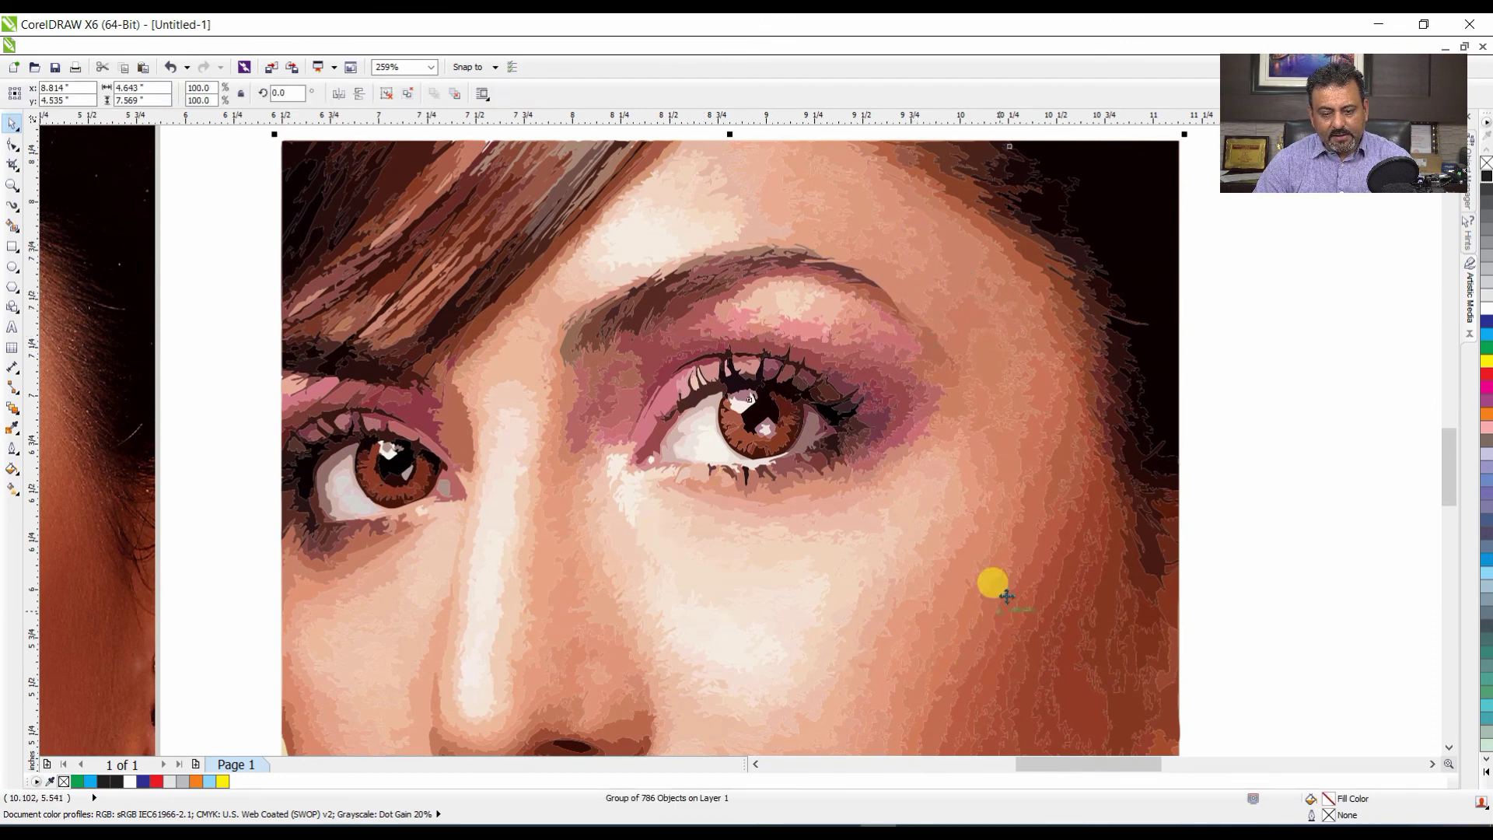
{"action": "scroll", "coordinate": [1086, 561], "scroll_direction": "up", "scroll_amount": 3}
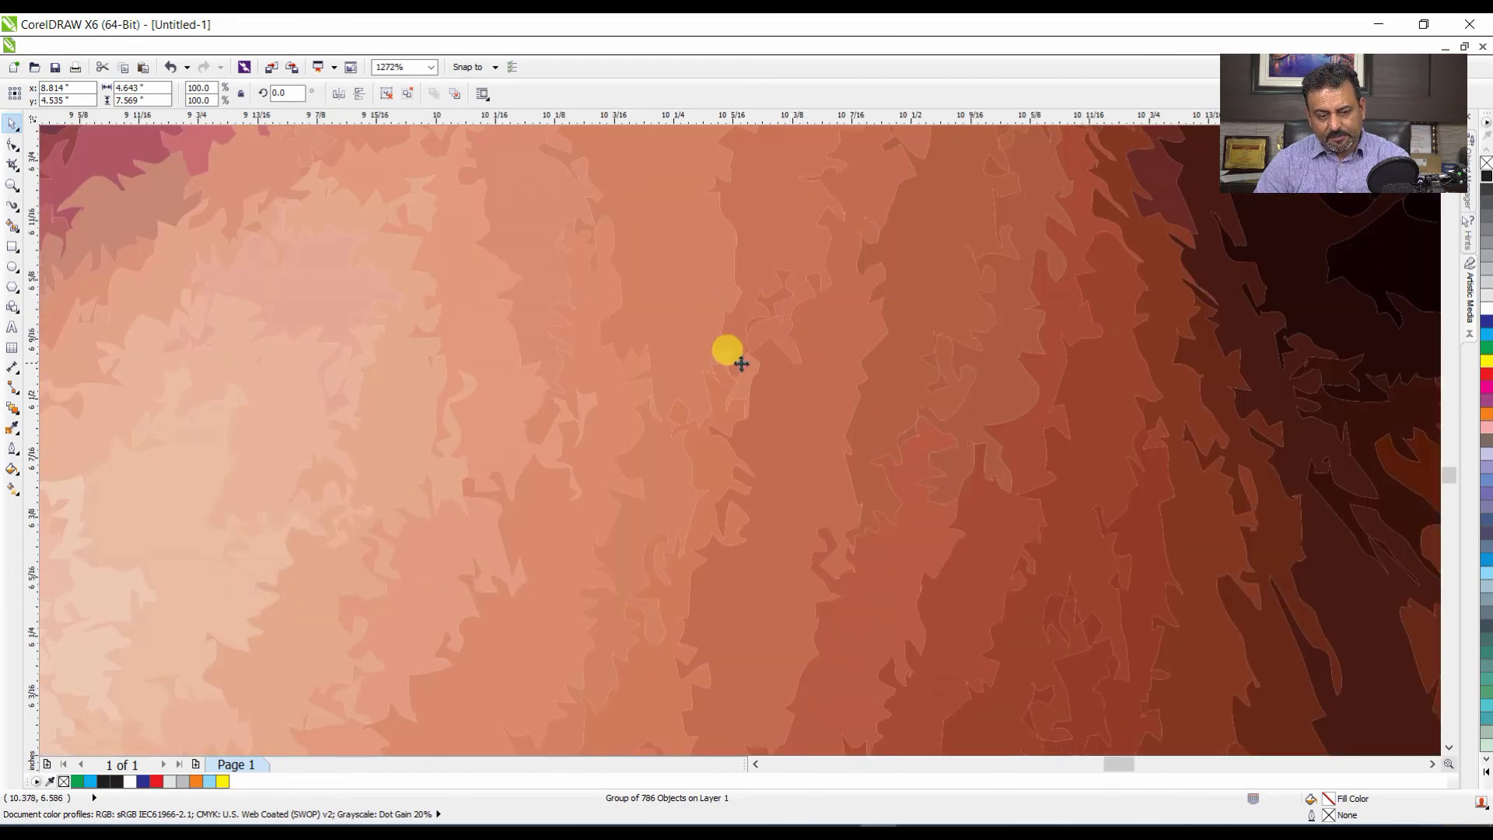
{"action": "scroll", "coordinate": [477, 483], "scroll_direction": "down", "scroll_amount": 3}
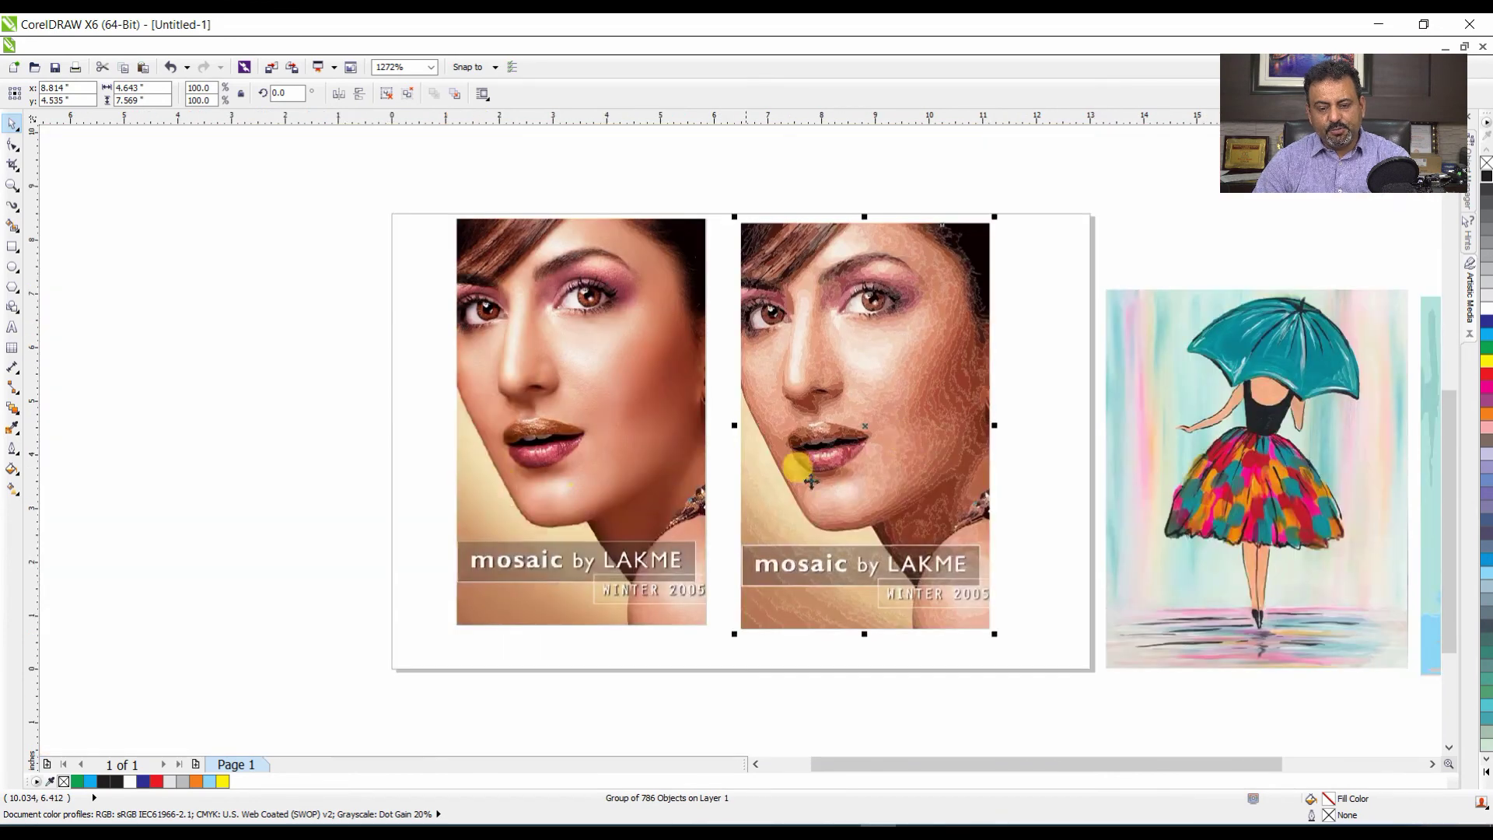
{"action": "left_click", "coordinate": [1034, 367]}
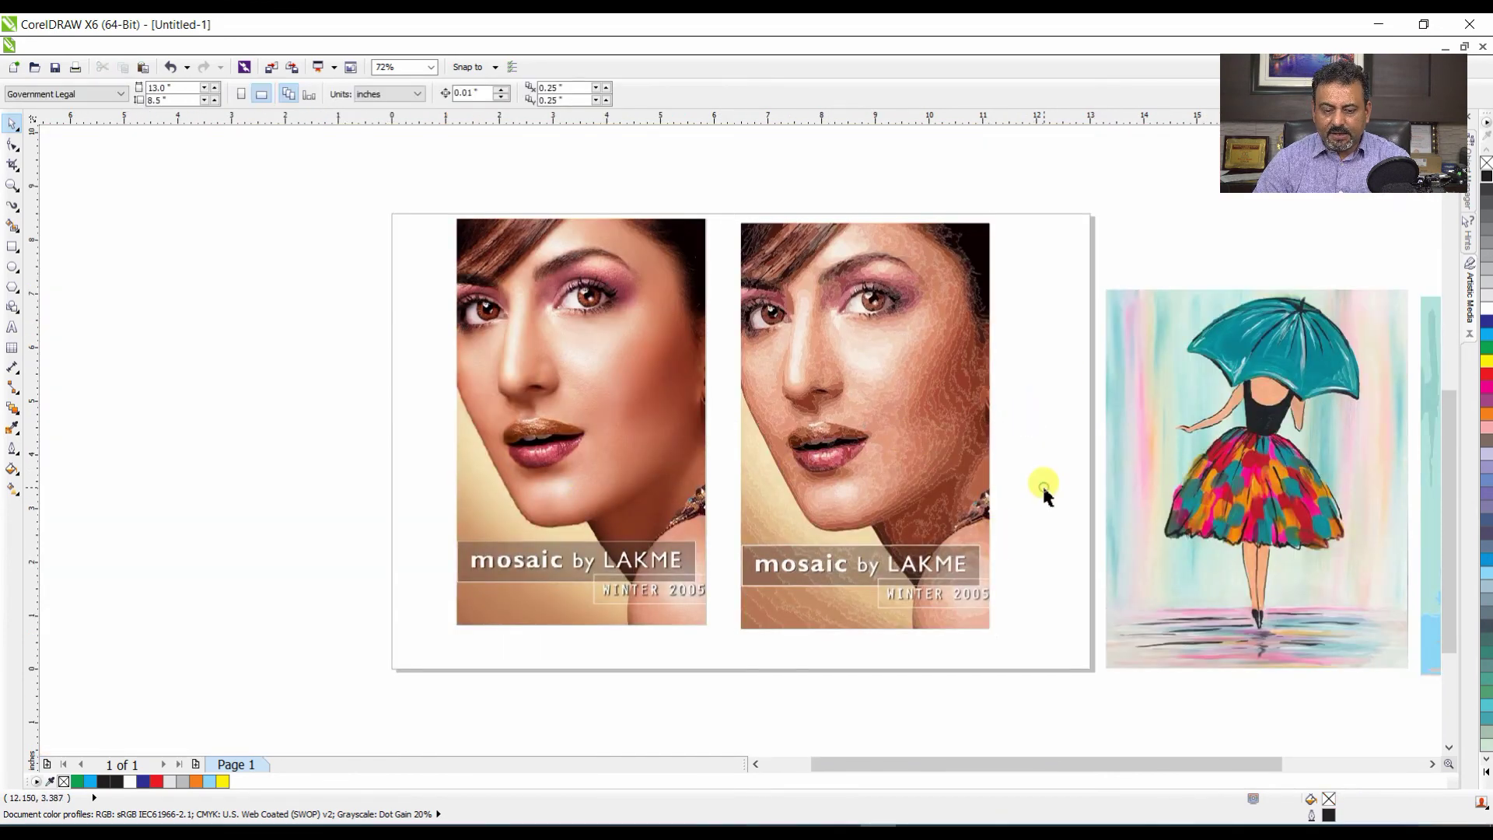
{"action": "left_click", "coordinate": [770, 524]}
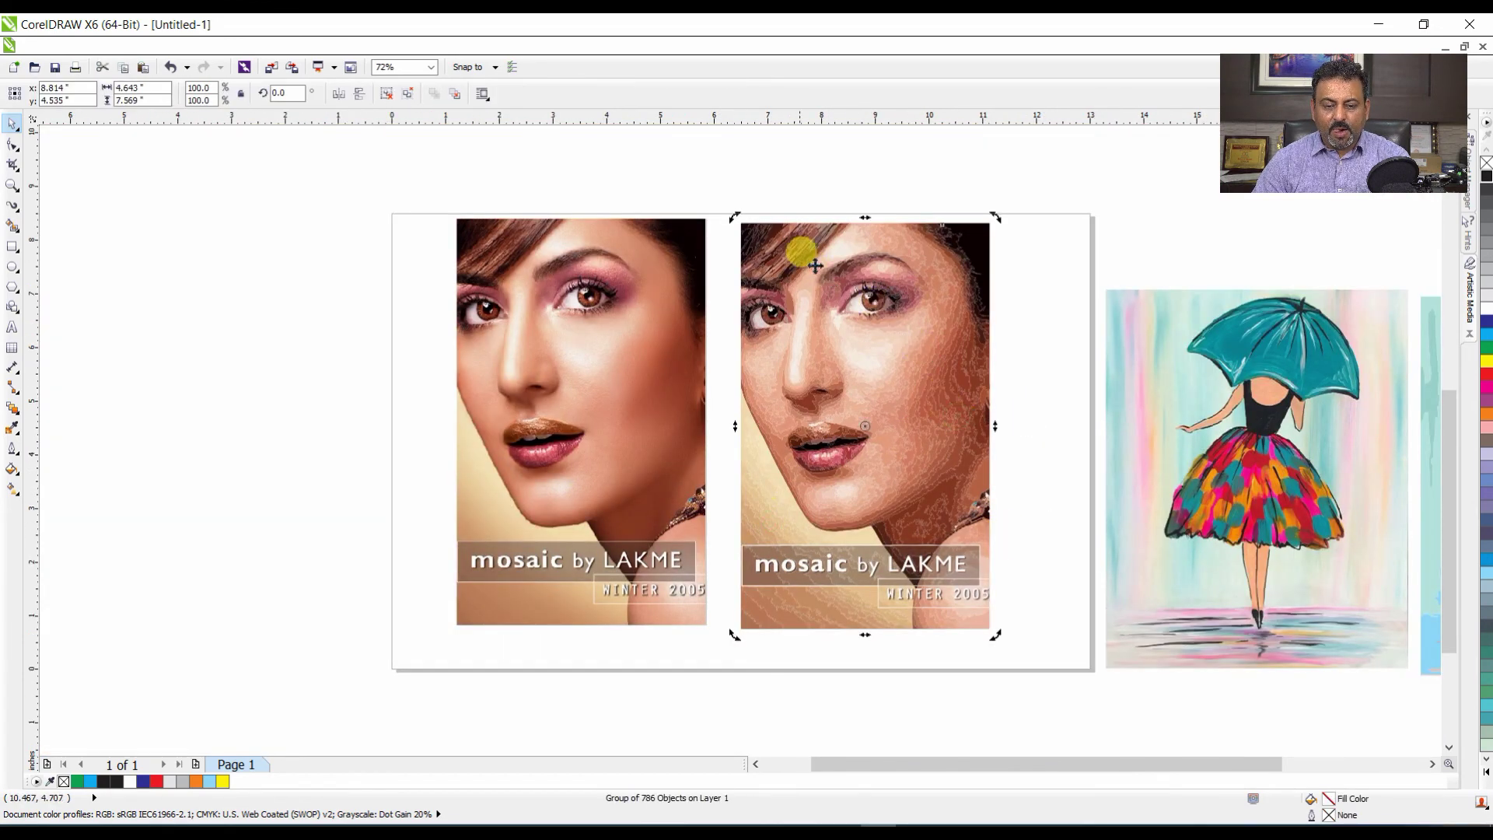
{"action": "left_click", "coordinate": [877, 182]}
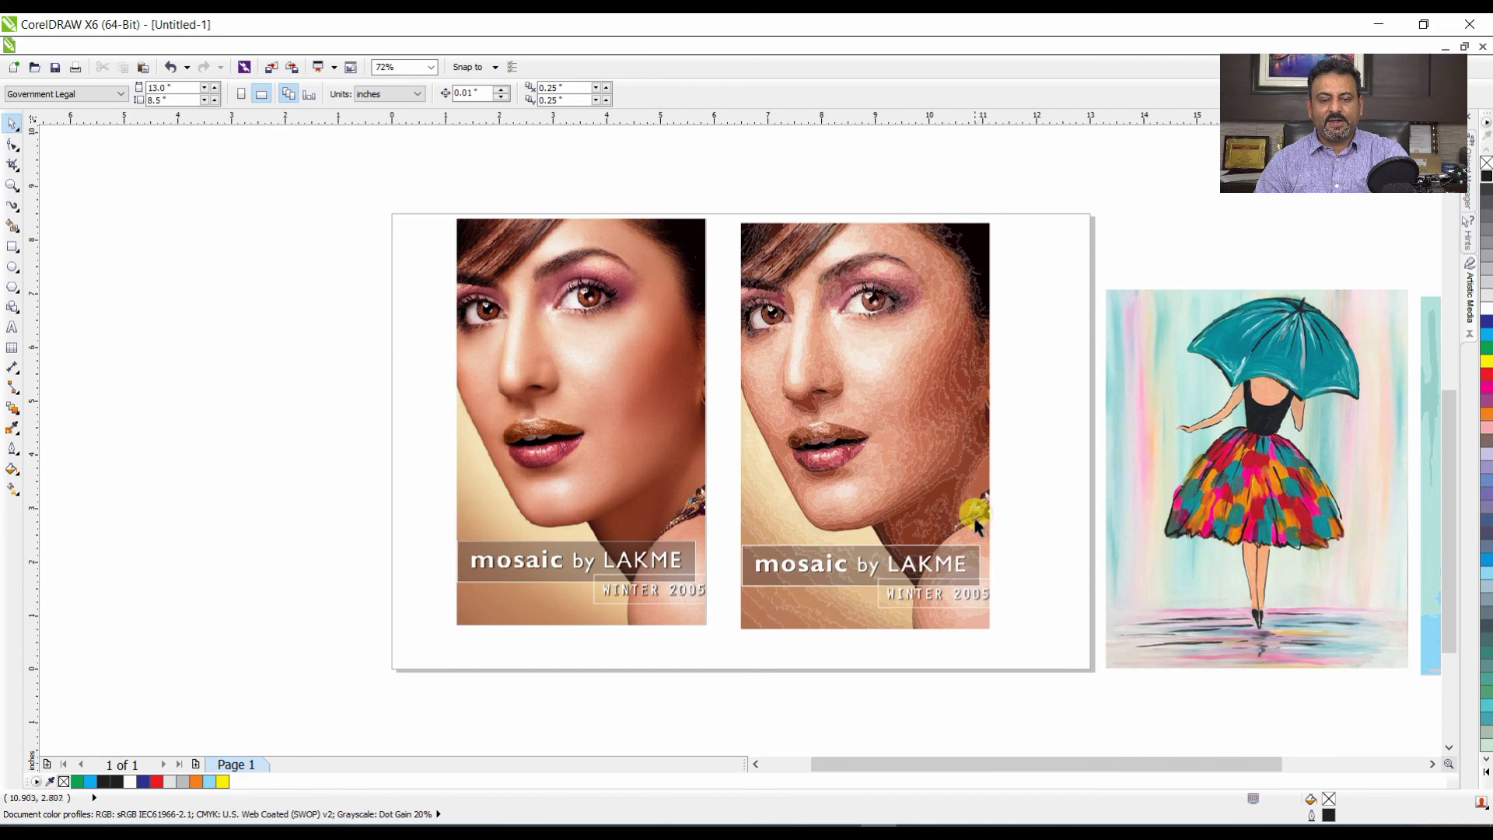
- Ungroup the portrait trace into individual objects and inspect the shapes around its eye
{"action": "left_click", "coordinate": [925, 419]}
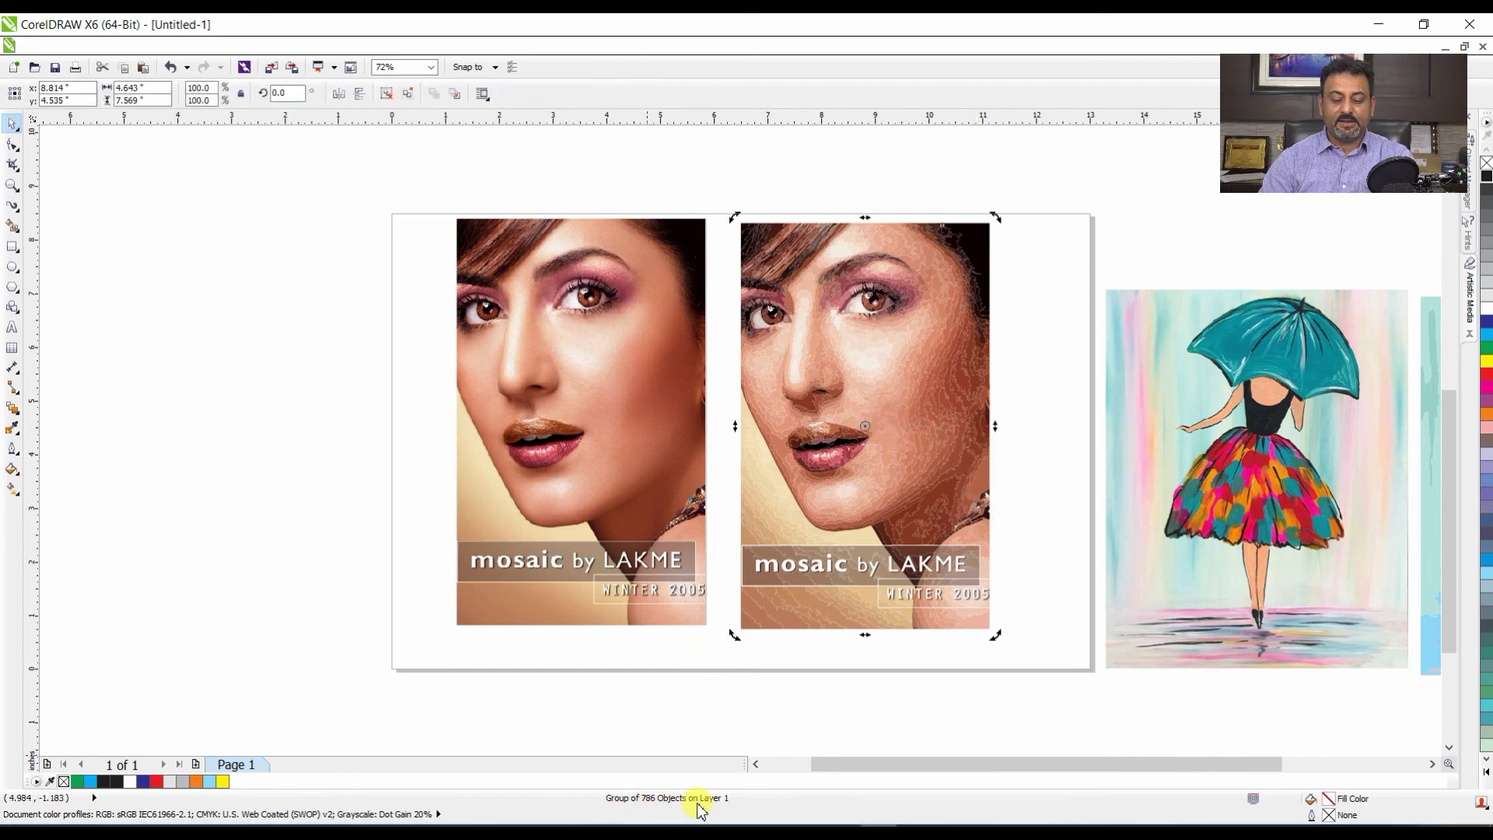
{"action": "key", "text": "ctrl+u"}
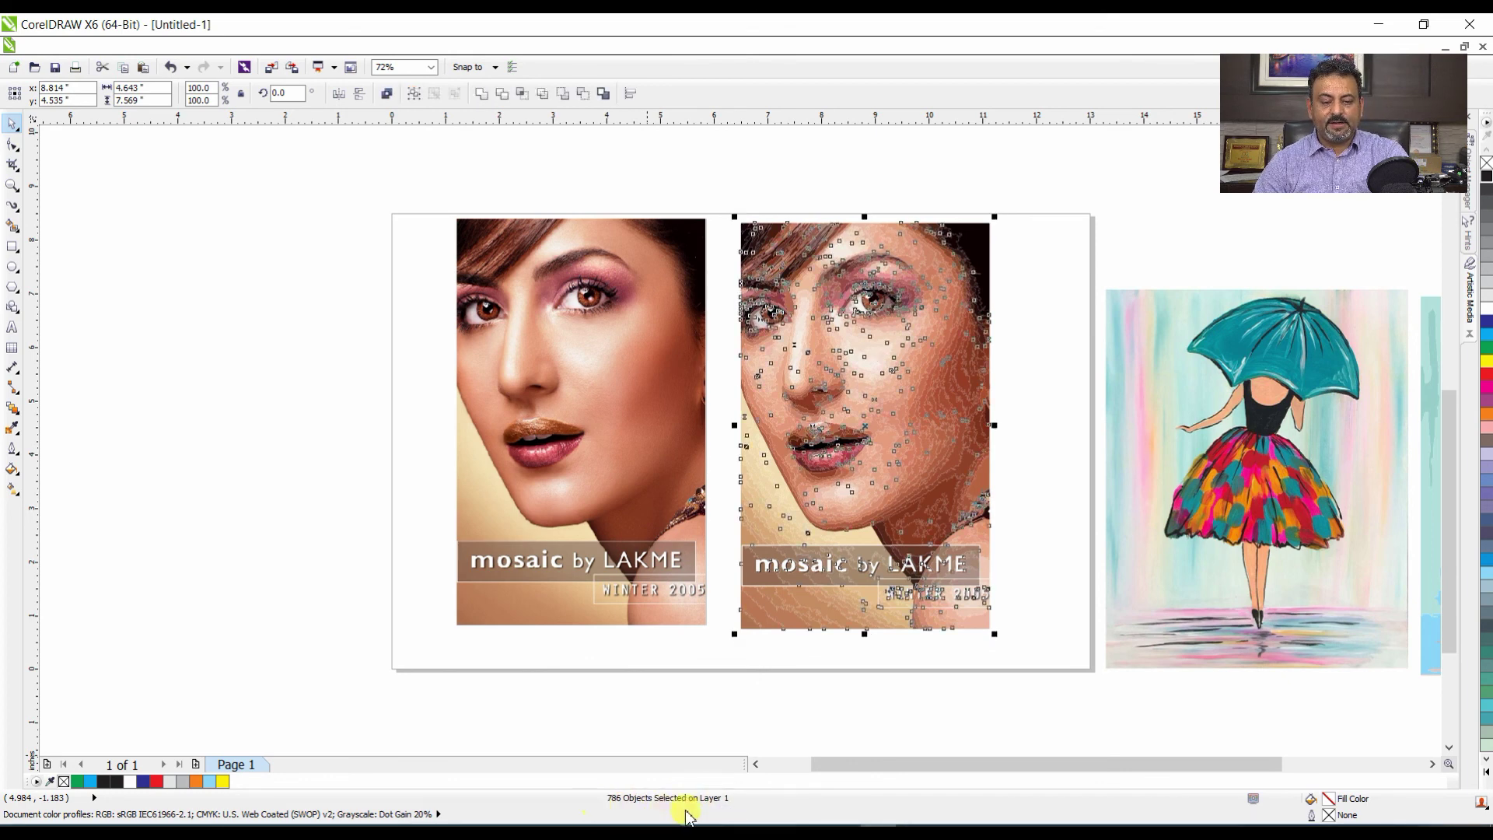
{"action": "left_click", "coordinate": [1023, 477]}
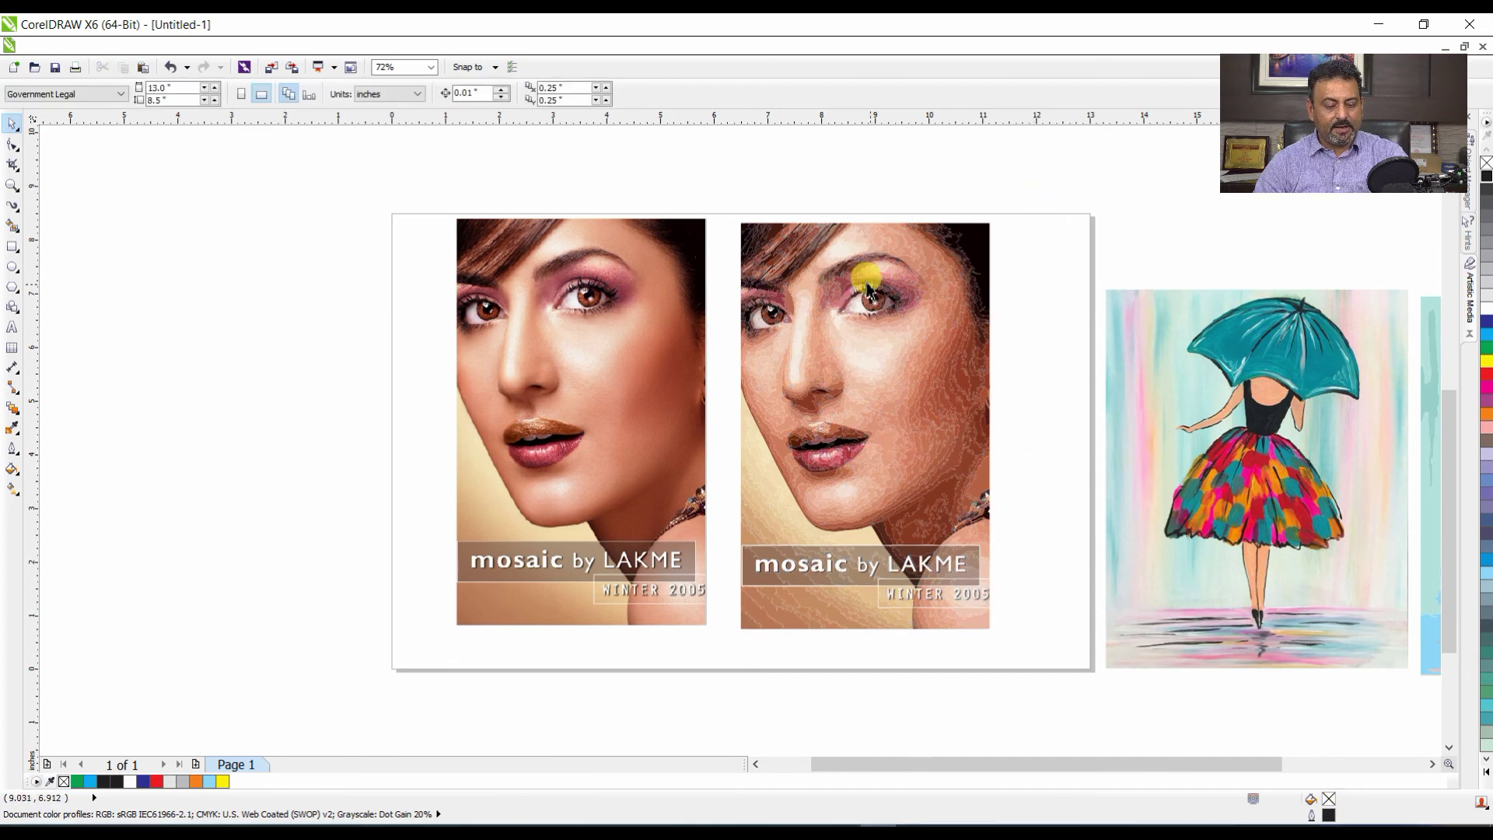
{"action": "scroll", "coordinate": [894, 311], "scroll_direction": "up", "scroll_amount": 5}
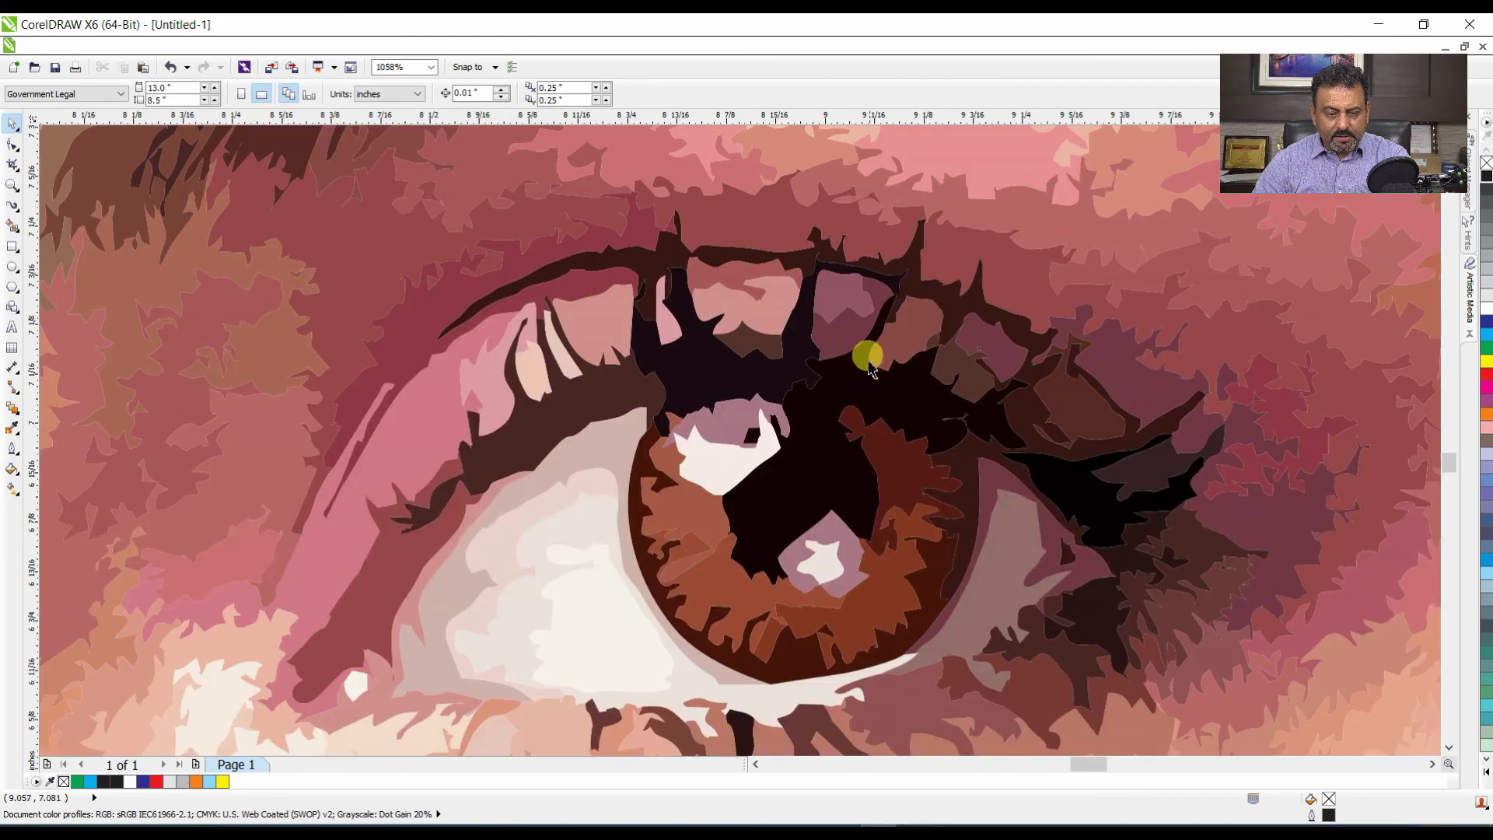
{"action": "scroll", "coordinate": [861, 395], "scroll_direction": "down", "scroll_amount": 2}
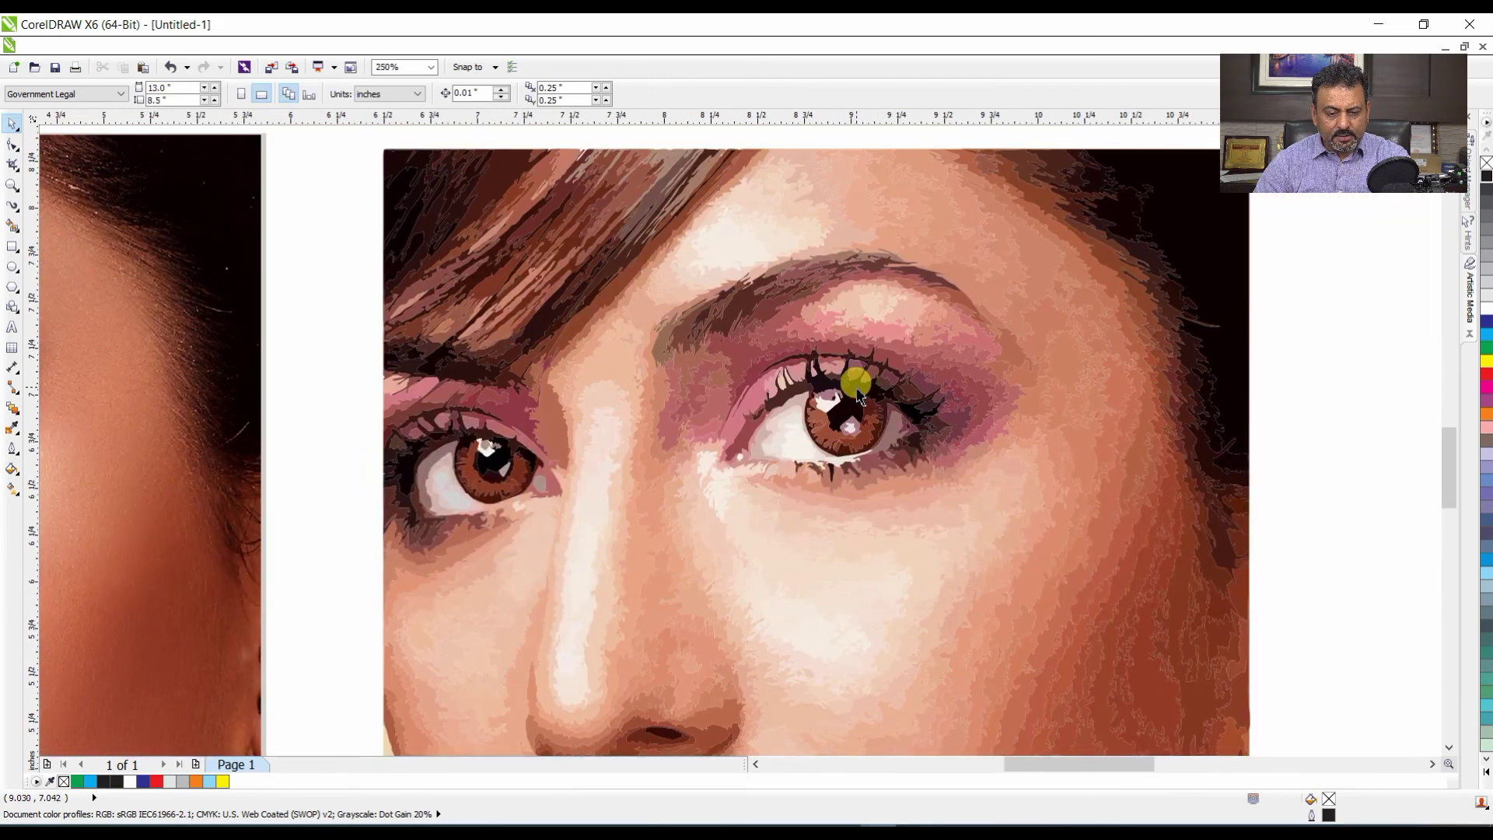
{"action": "scroll", "coordinate": [858, 397], "scroll_direction": "down", "scroll_amount": 2}
{"action": "scroll", "coordinate": [1003, 392], "scroll_direction": "down", "scroll_amount": 2}
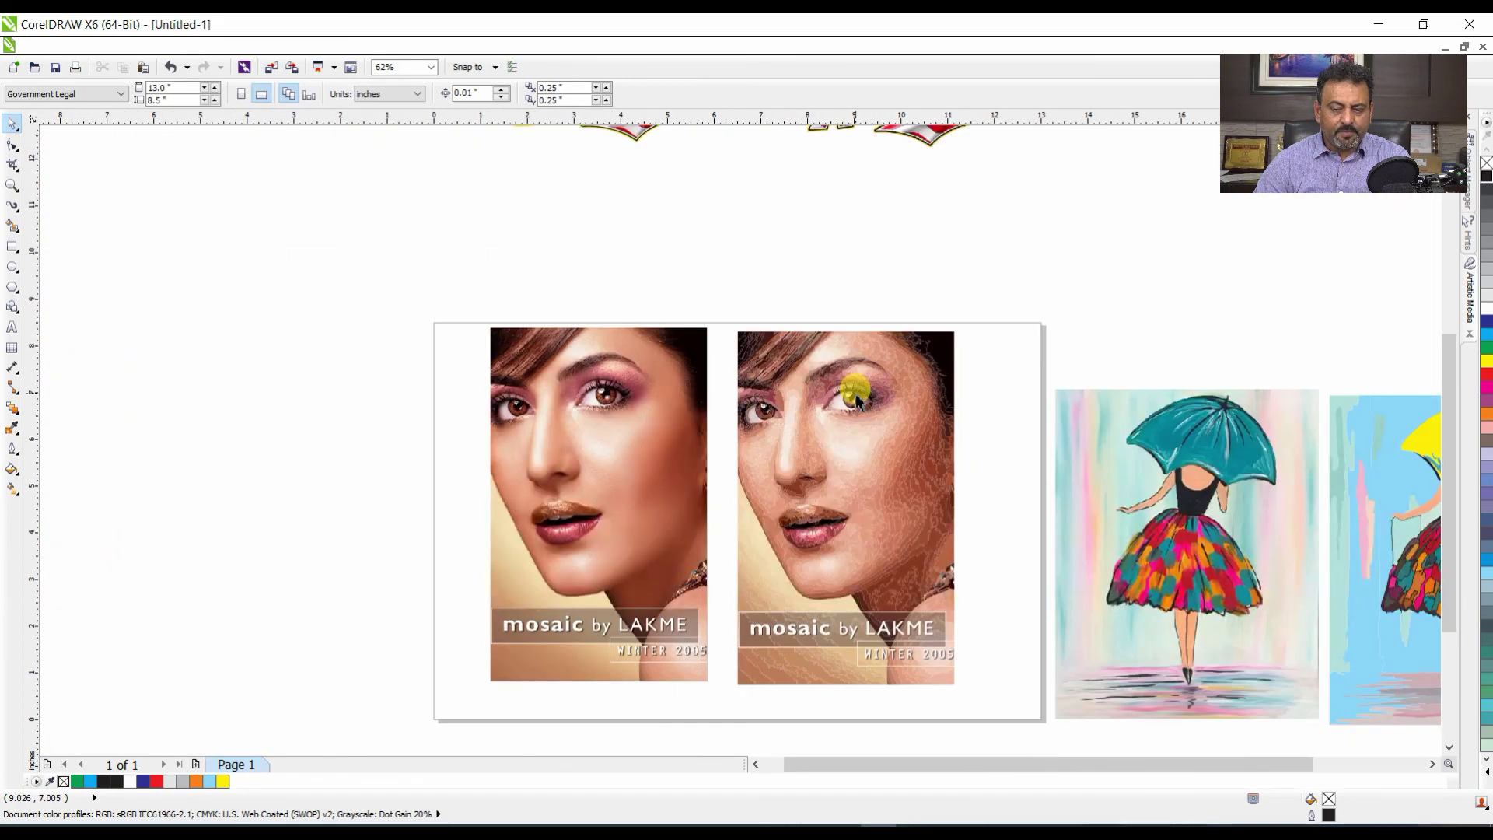